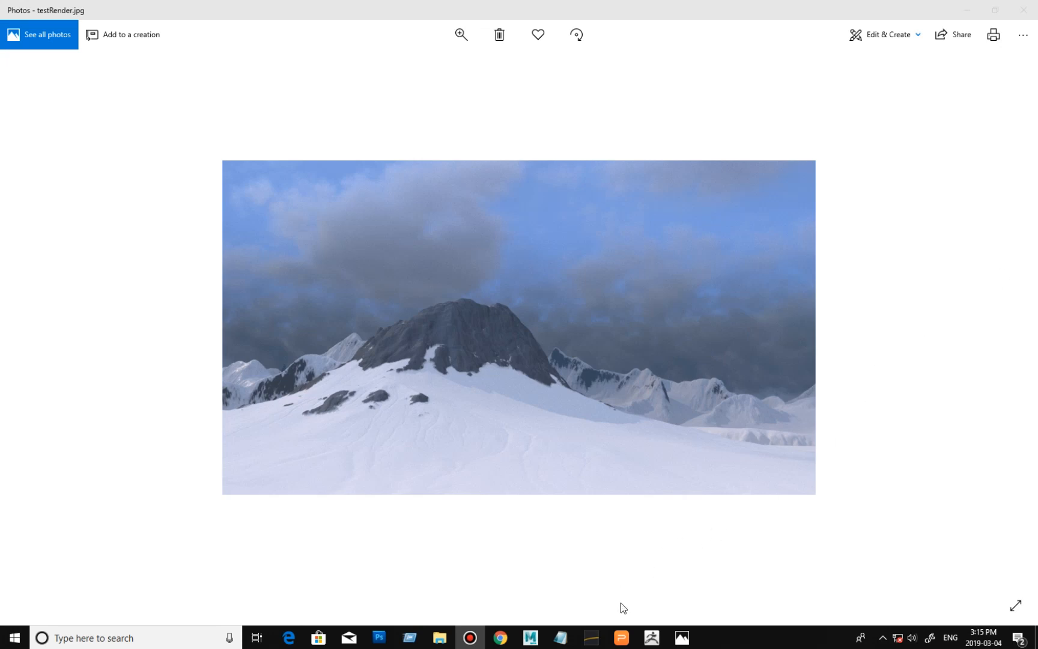
Step: Switch to ZBrush, look over the Zplugin commands, and minimize the ZBrush window
{"action": "left_click", "coordinate": [656, 640]}
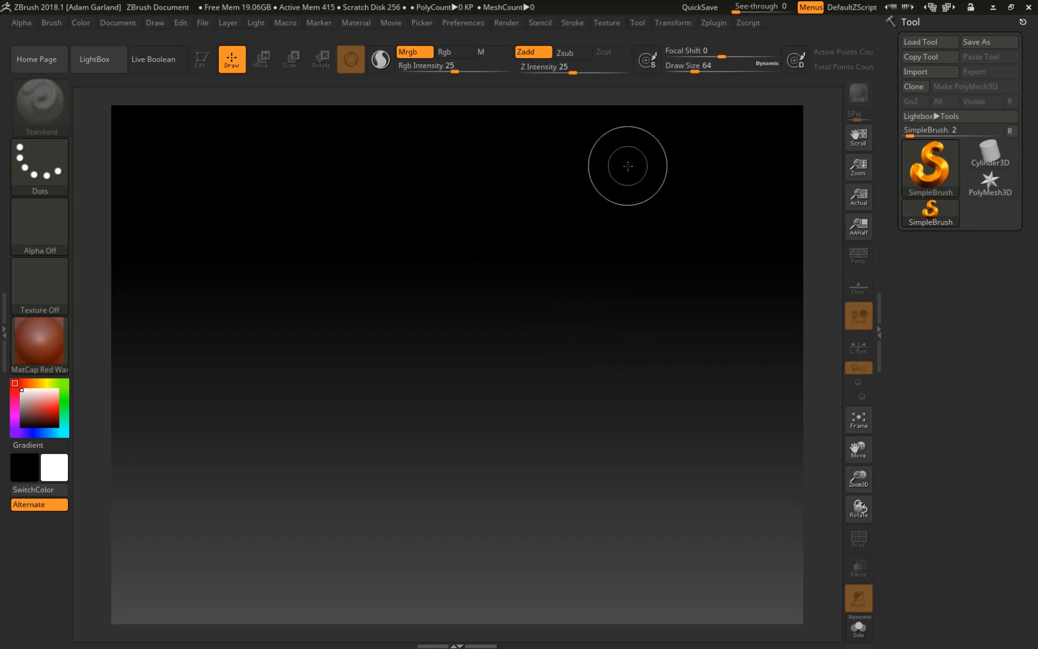
{"action": "key", "text": "o"}
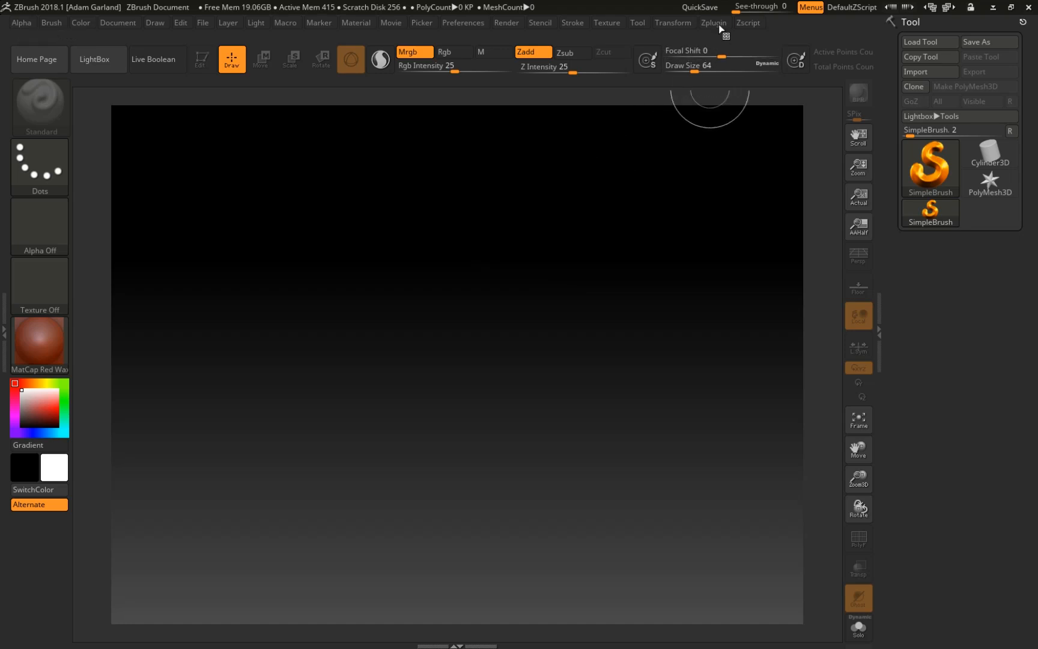
{"action": "left_click", "coordinate": [715, 25]}
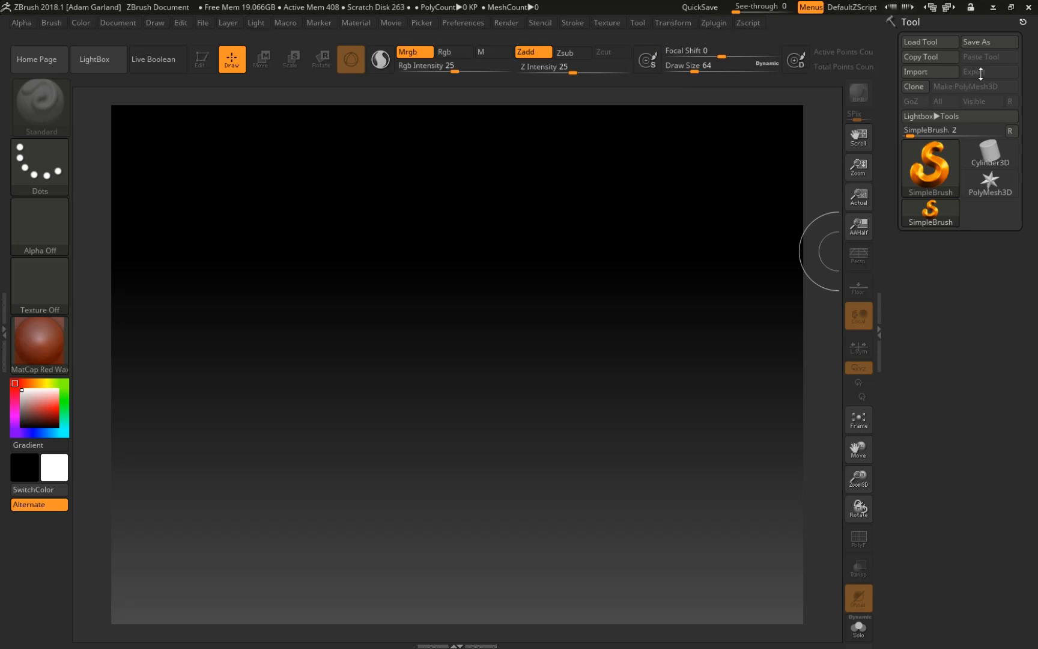
{"action": "left_click", "coordinate": [993, 7]}
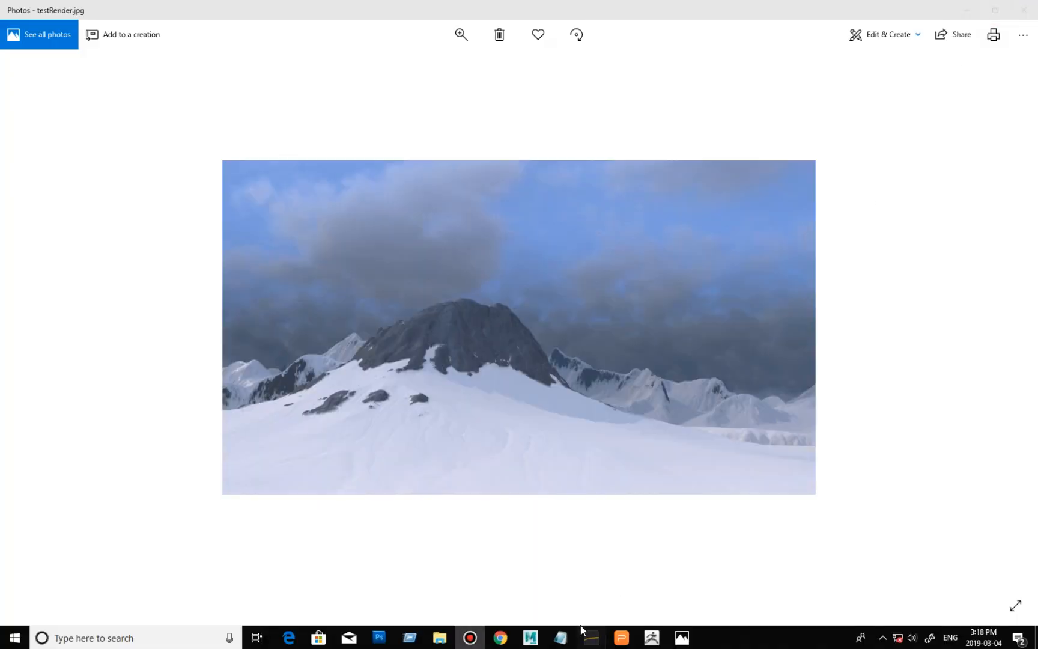
Step: Switch to Notepad and review the notes comparing export file sizes and mesh triangle counts
{"action": "left_click", "coordinate": [559, 641]}
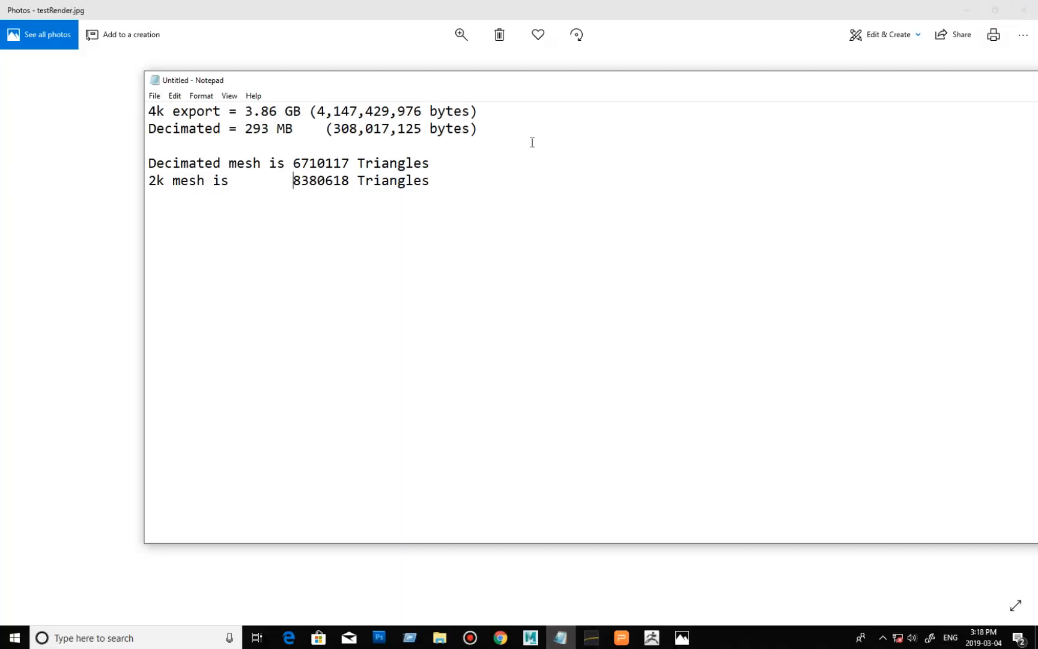
{"action": "left_click_drag", "start_coordinate": [576, 88], "coordinate": [517, 88]}
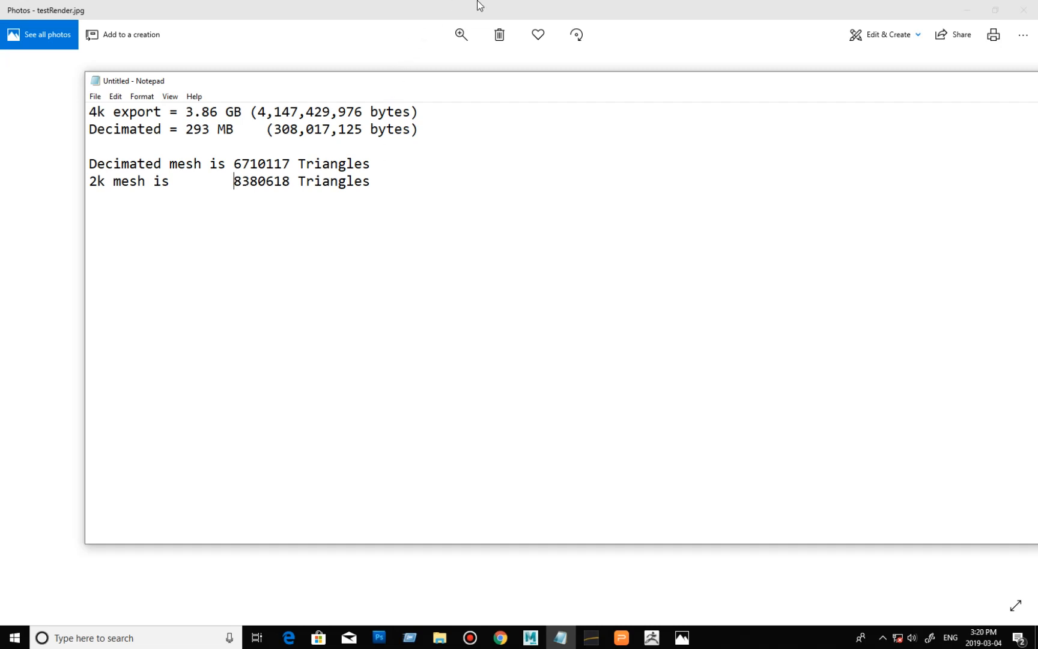
Step: Switch to Maya and create a polygon plane at the centre of the grid
{"action": "left_click", "coordinate": [525, 640]}
{"action": "left_click", "coordinate": [597, 584]}
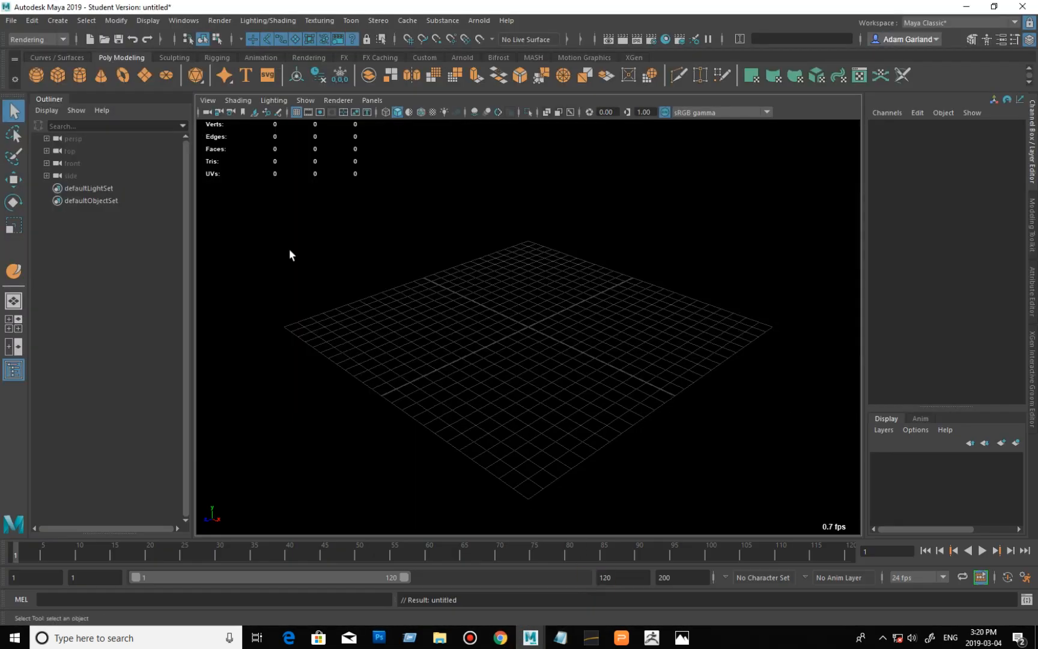
{"action": "left_click", "coordinate": [145, 74]}
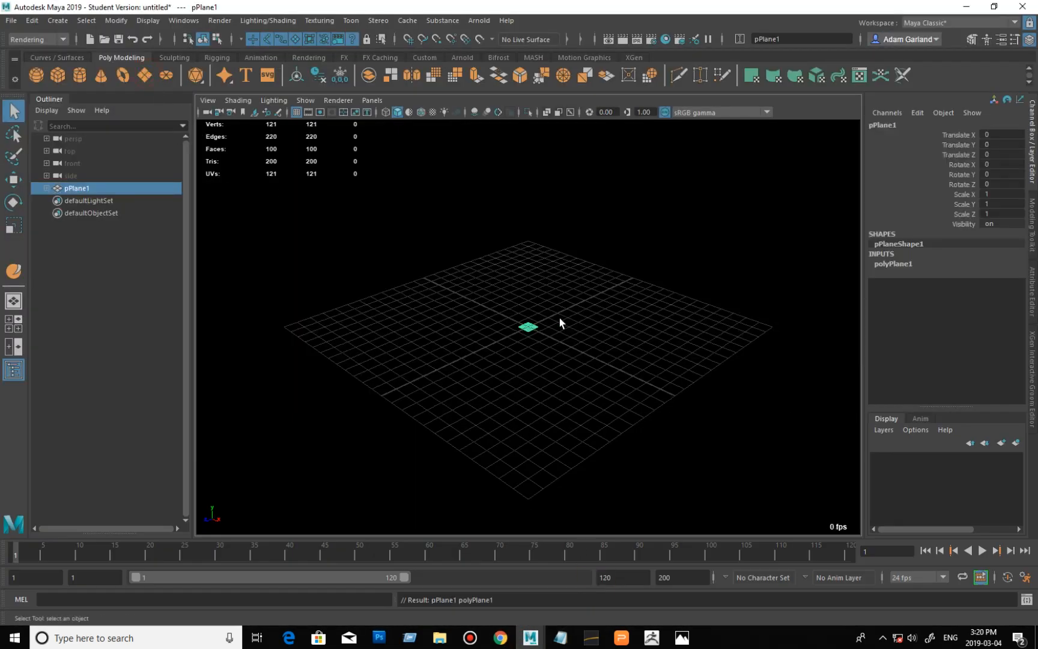
{"action": "scroll", "coordinate": [548, 327], "scroll_direction": "up", "scroll_amount": 6}
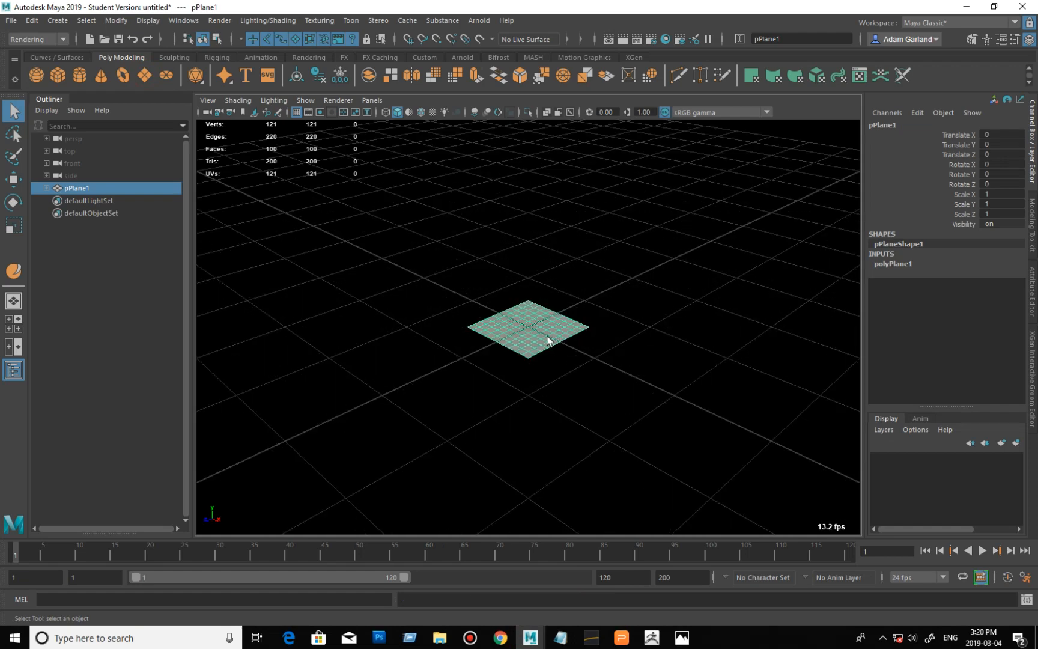
{"action": "scroll", "coordinate": [551, 339], "scroll_direction": "down", "scroll_amount": 5}
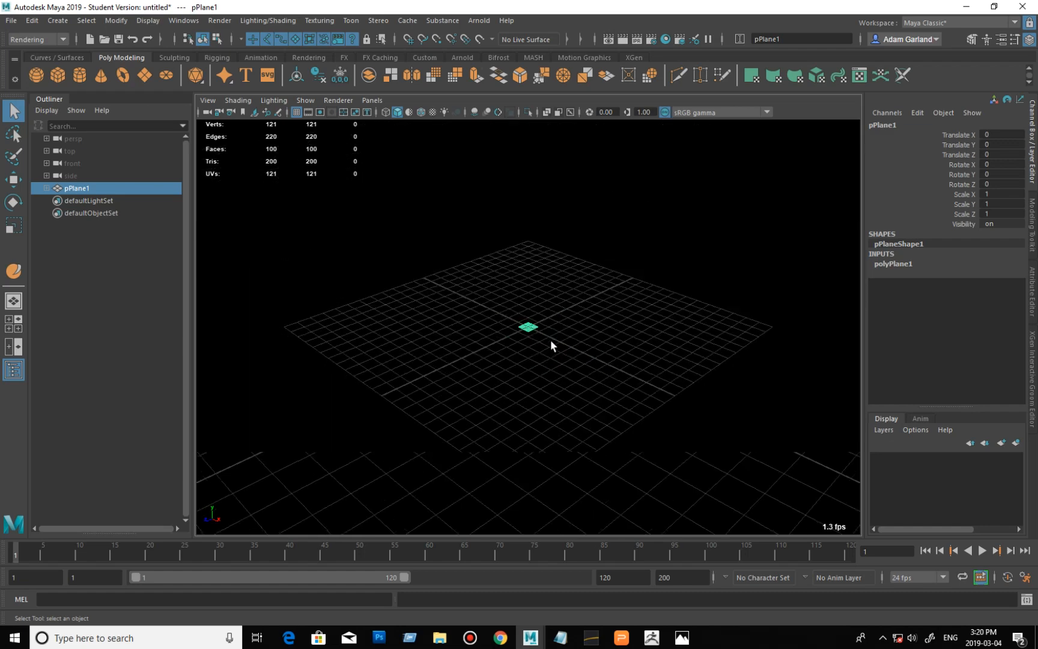
{"action": "scroll", "coordinate": [551, 340], "scroll_direction": "up", "scroll_amount": 3}
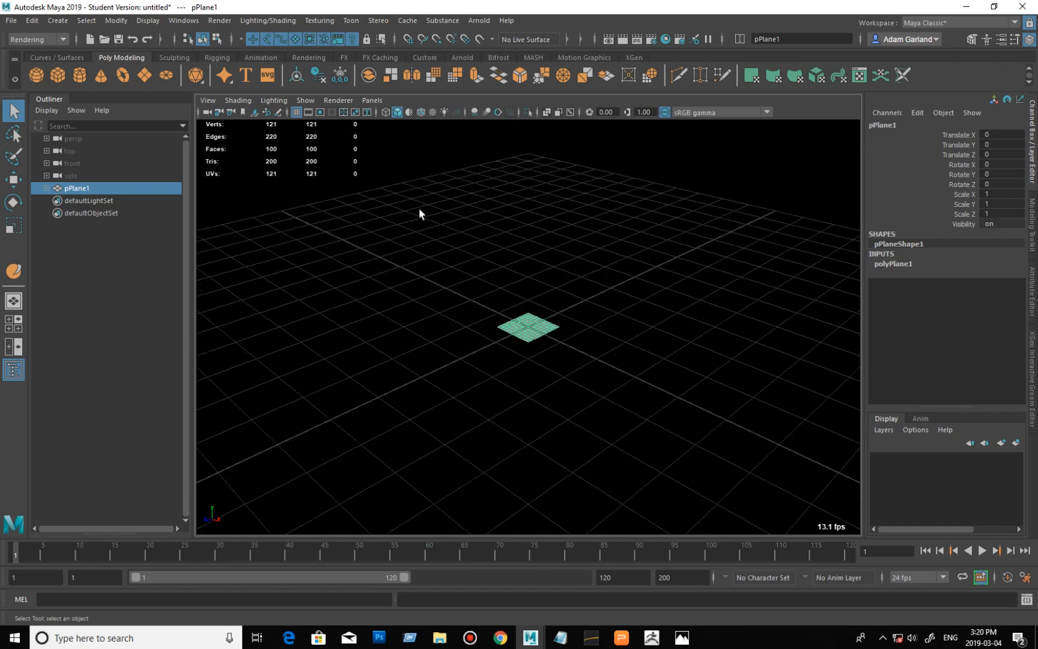
Step: Switch to the Modeling menu set and inspect the Planar Mapping options, closing them without projecting
{"action": "left_click", "coordinate": [24, 45]}
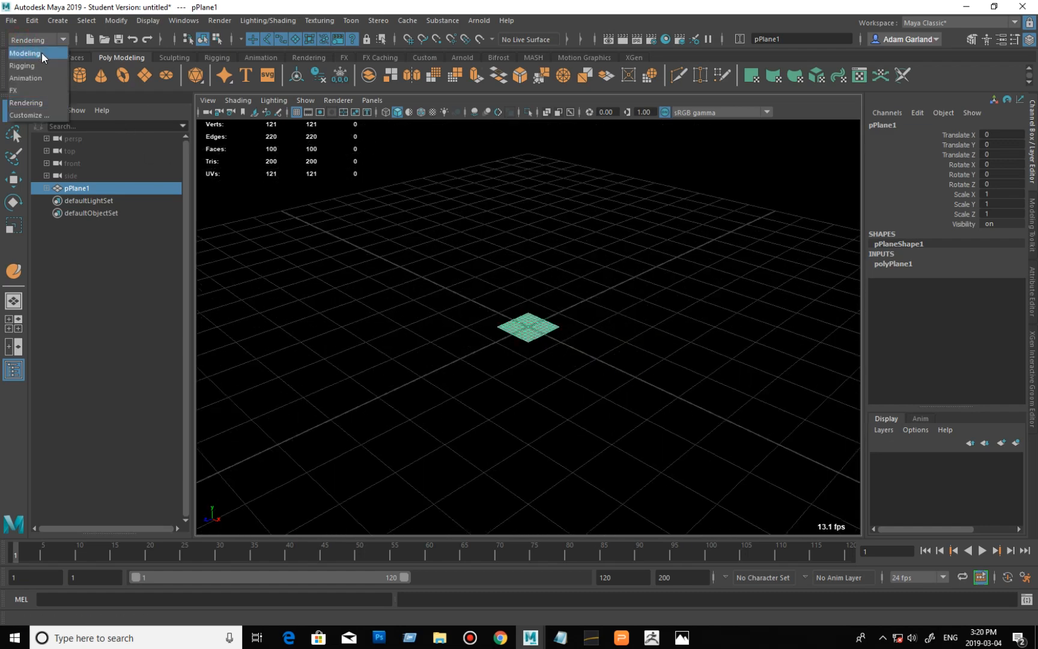
{"action": "left_click", "coordinate": [42, 53]}
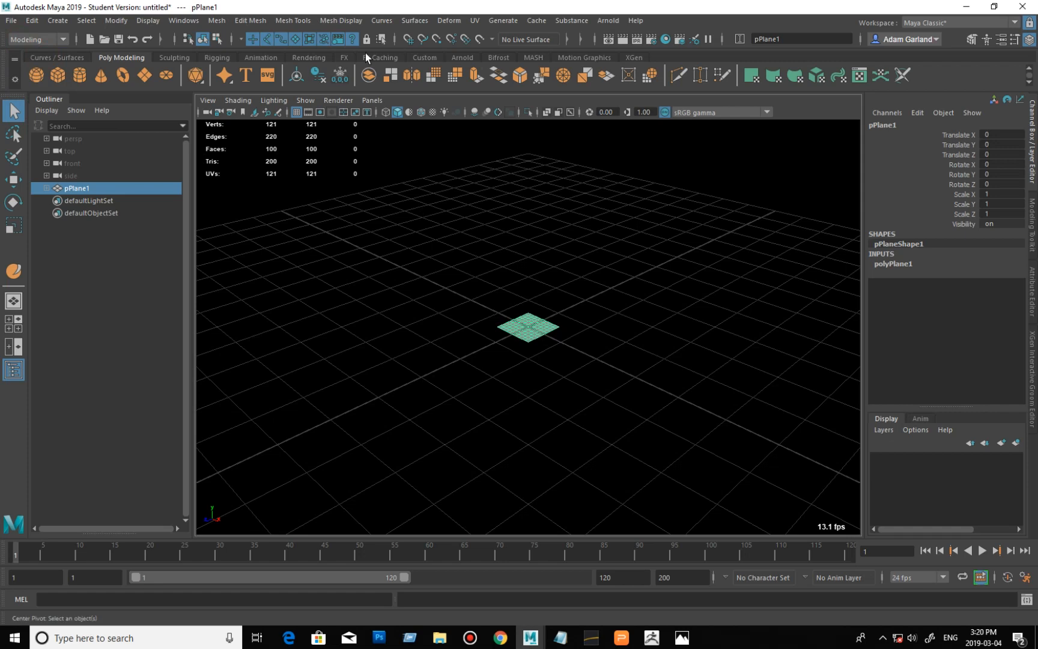
{"action": "left_click", "coordinate": [474, 20]}
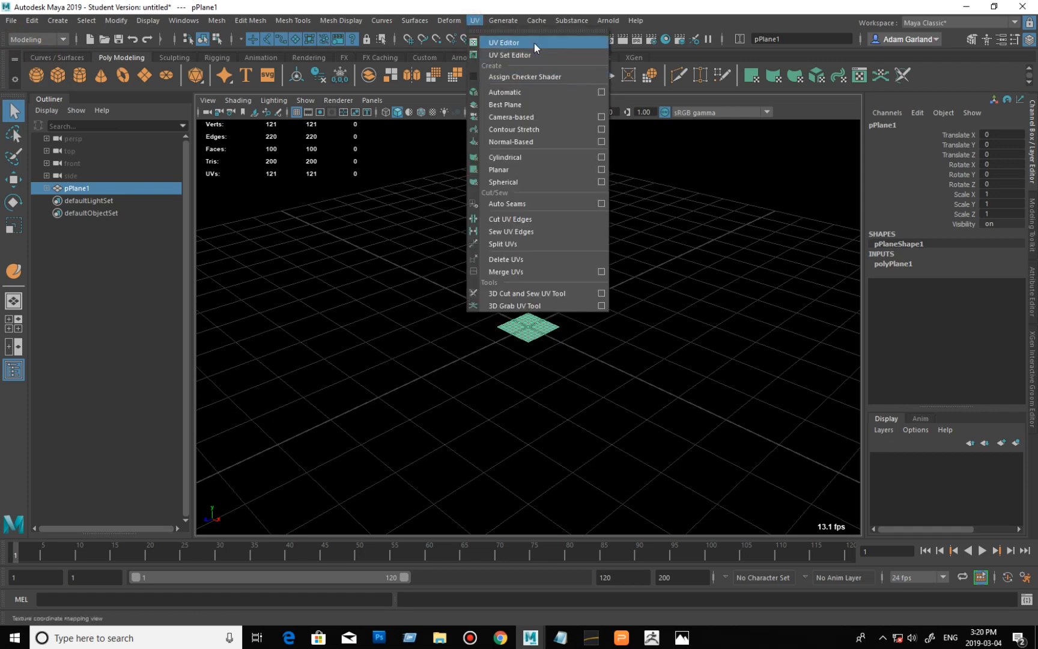
{"action": "left_click", "coordinate": [600, 170]}
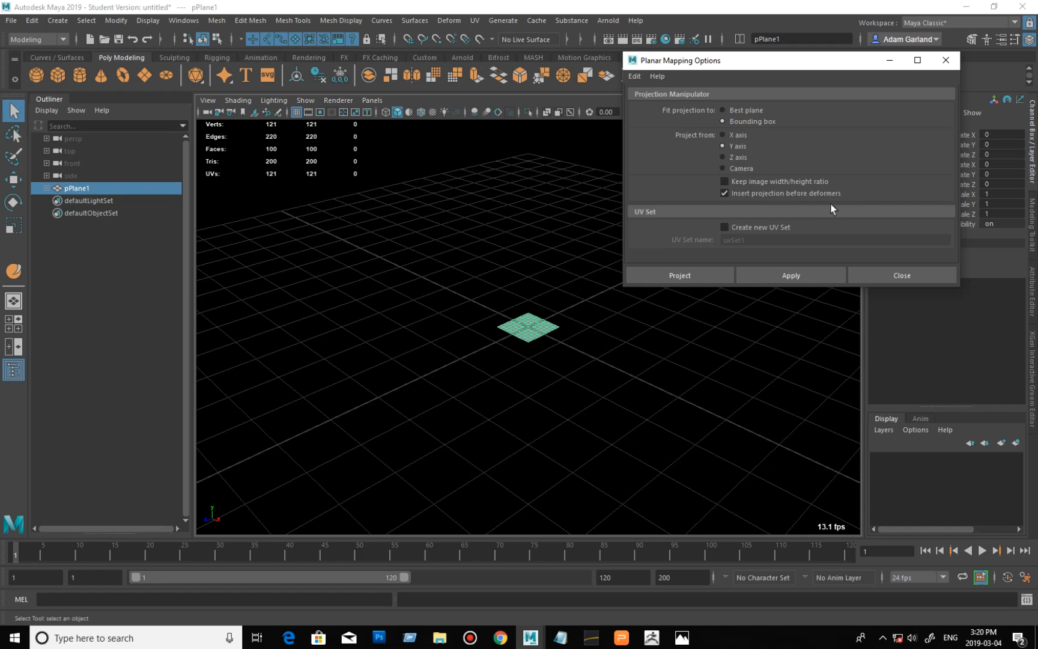
{"action": "left_click", "coordinate": [948, 62]}
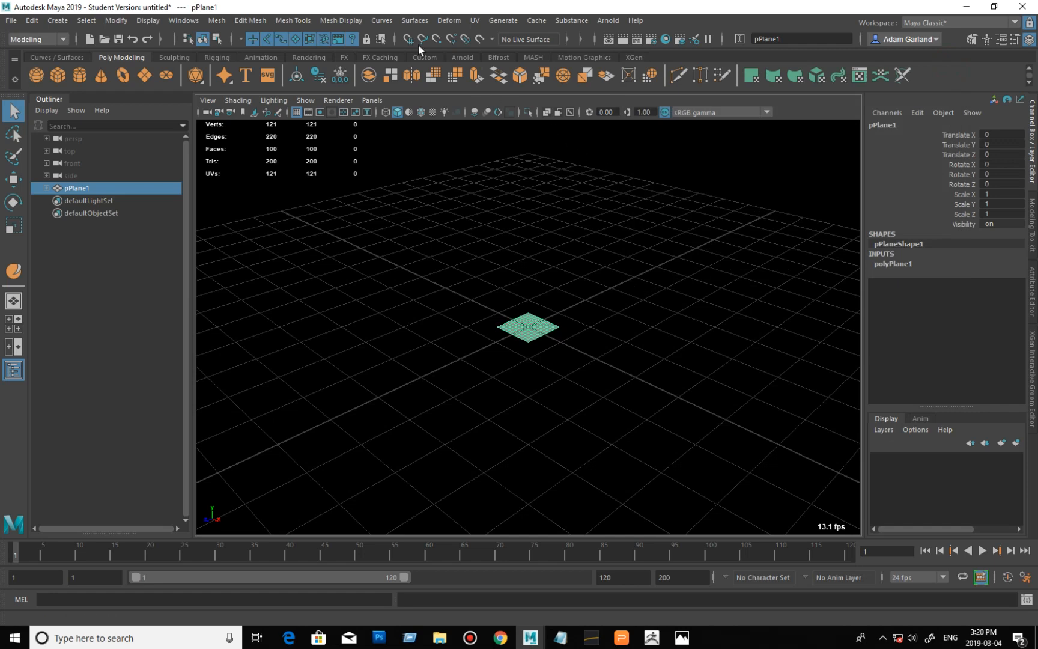
Step: Look over the Mesh Display commands for normals and deselect the plane
{"action": "left_click", "coordinate": [348, 22]}
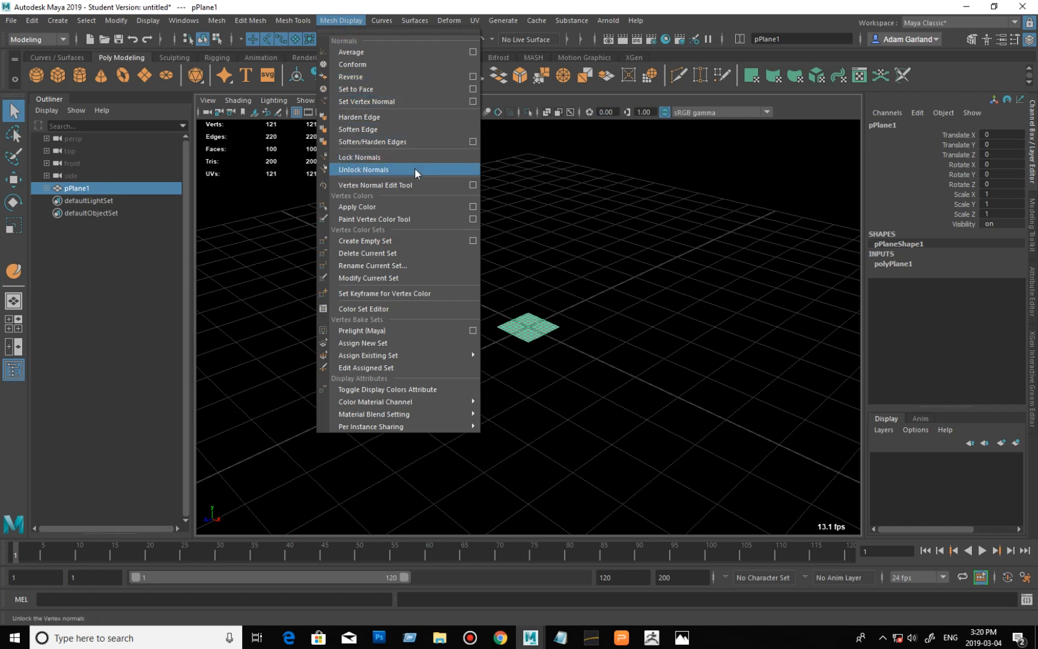
{"action": "left_click", "coordinate": [665, 20]}
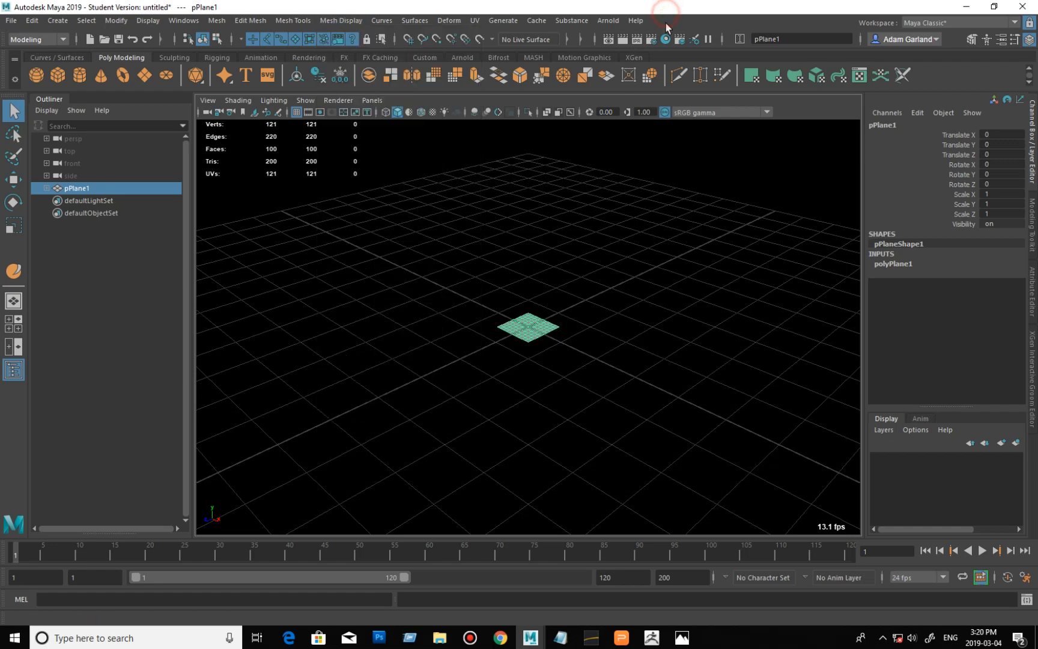
{"action": "left_click", "coordinate": [615, 366]}
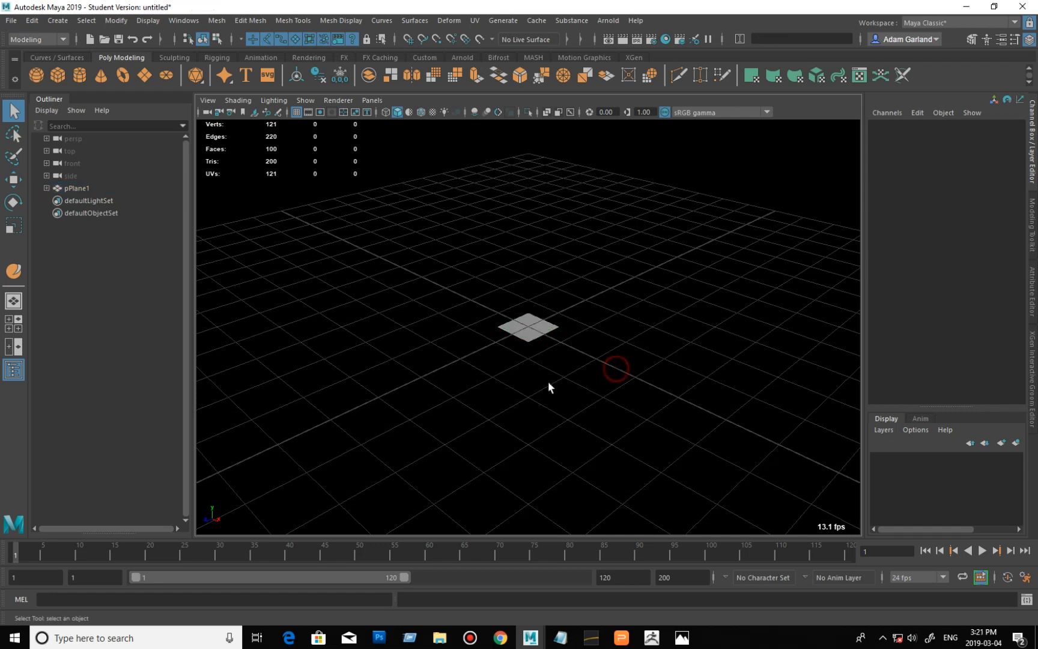
Step: Select the plane again and set its Subdivisions Width and Subdivisions Height to 100
{"action": "left_click", "coordinate": [528, 337]}
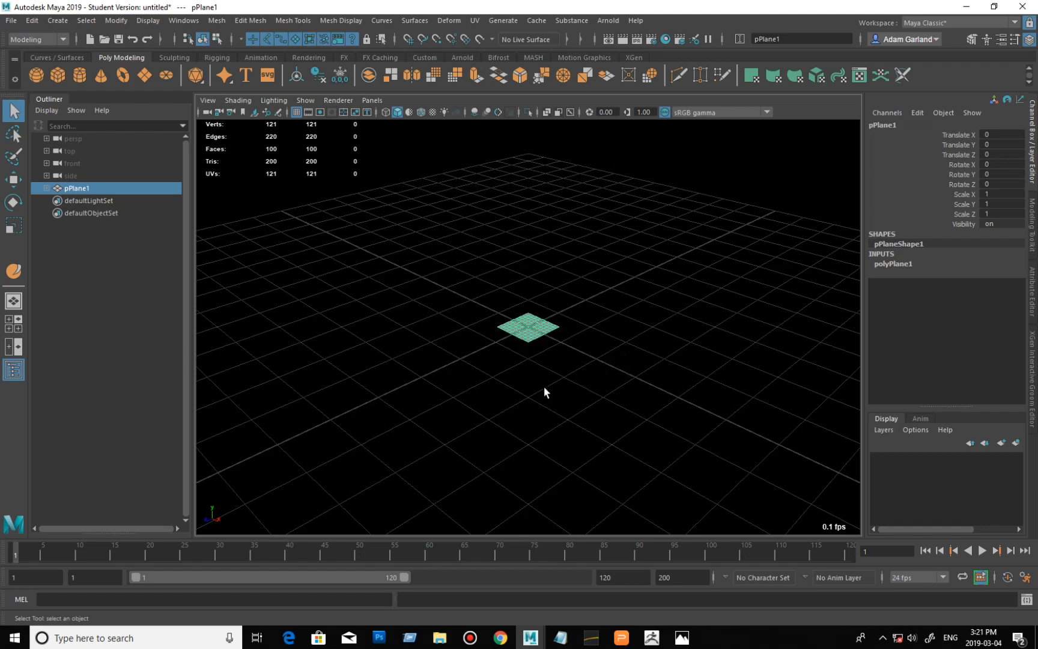
{"action": "left_click_drag", "start_coordinate": [492, 394], "coordinate": [556, 405], "text": "alt"}
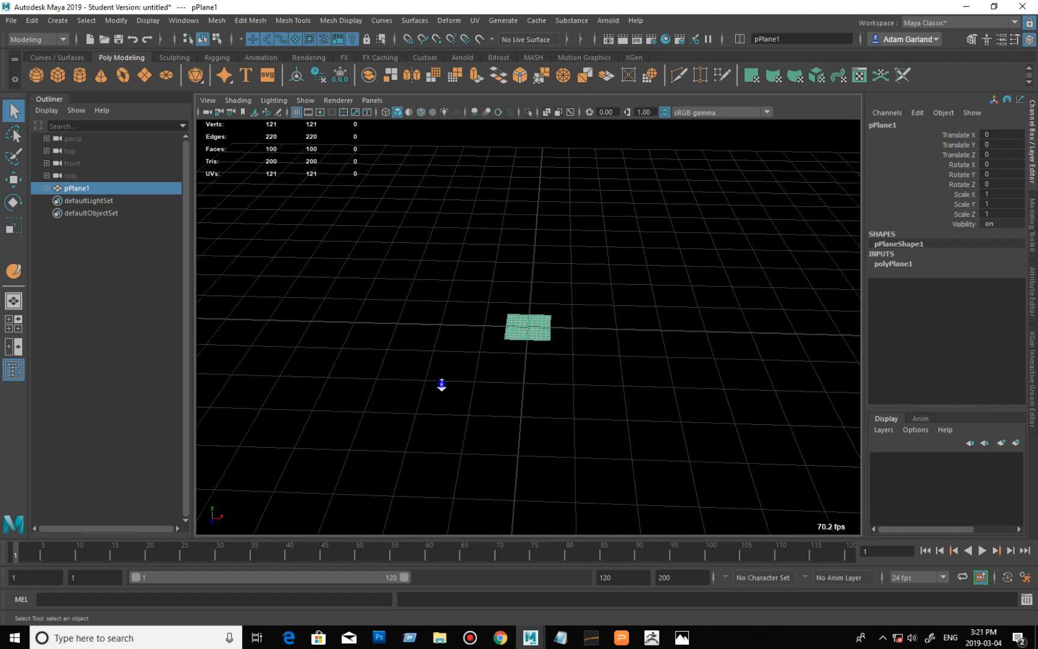
{"action": "right_click_drag", "start_coordinate": [443, 382], "coordinate": [621, 400], "text": "alt"}
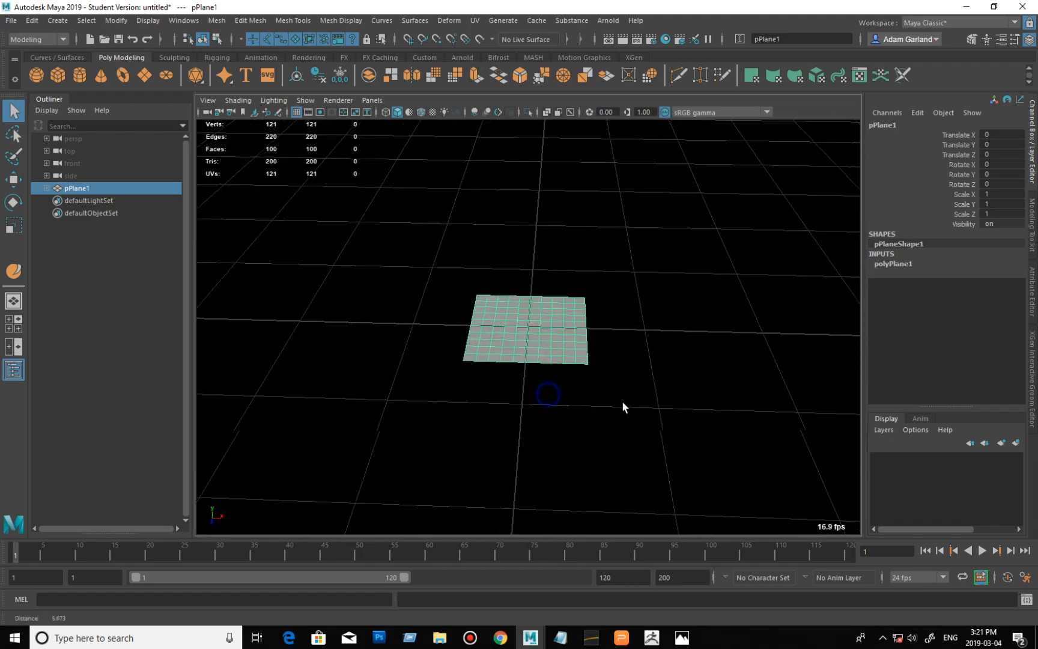
{"action": "left_click", "coordinate": [20, 227]}
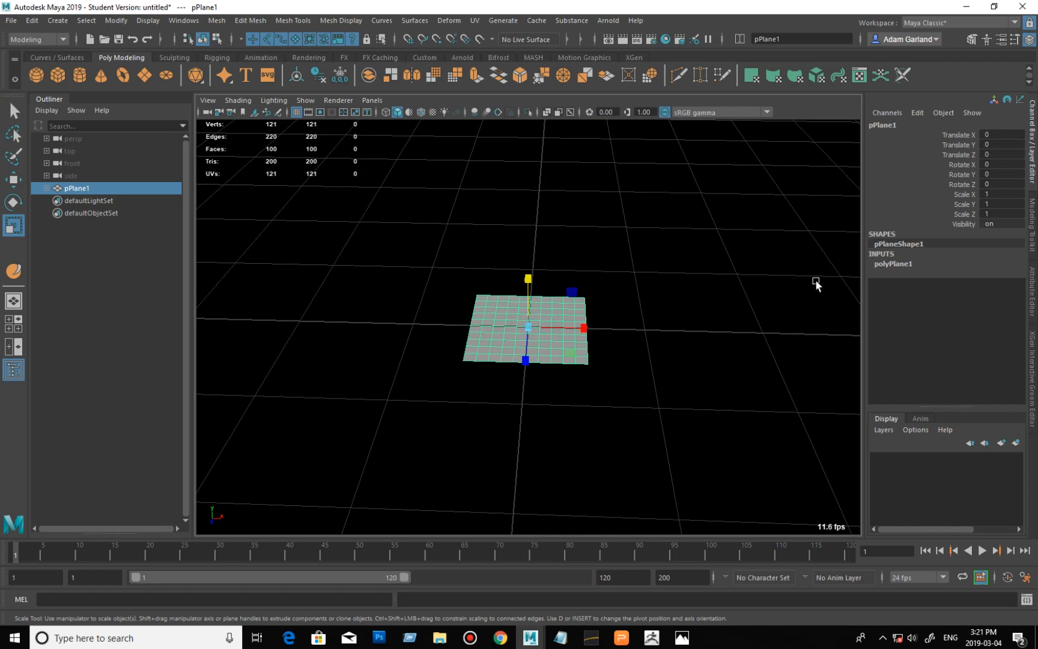
{"action": "left_click", "coordinate": [892, 264]}
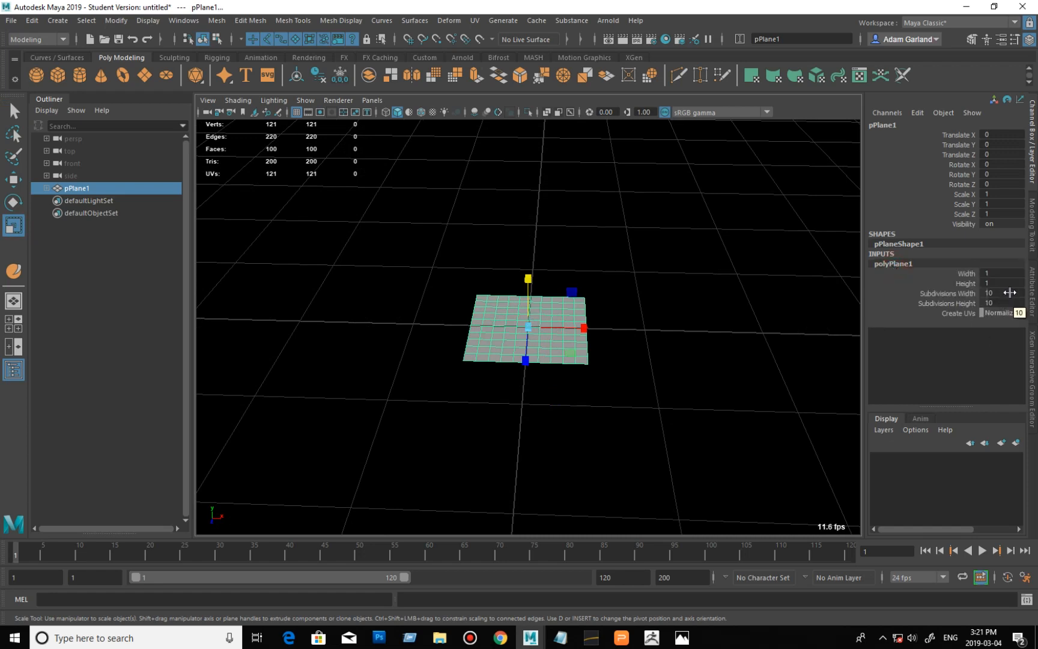
{"action": "left_click_drag", "start_coordinate": [1012, 295], "coordinate": [1011, 301]}
{"action": "type", "text": "50"}
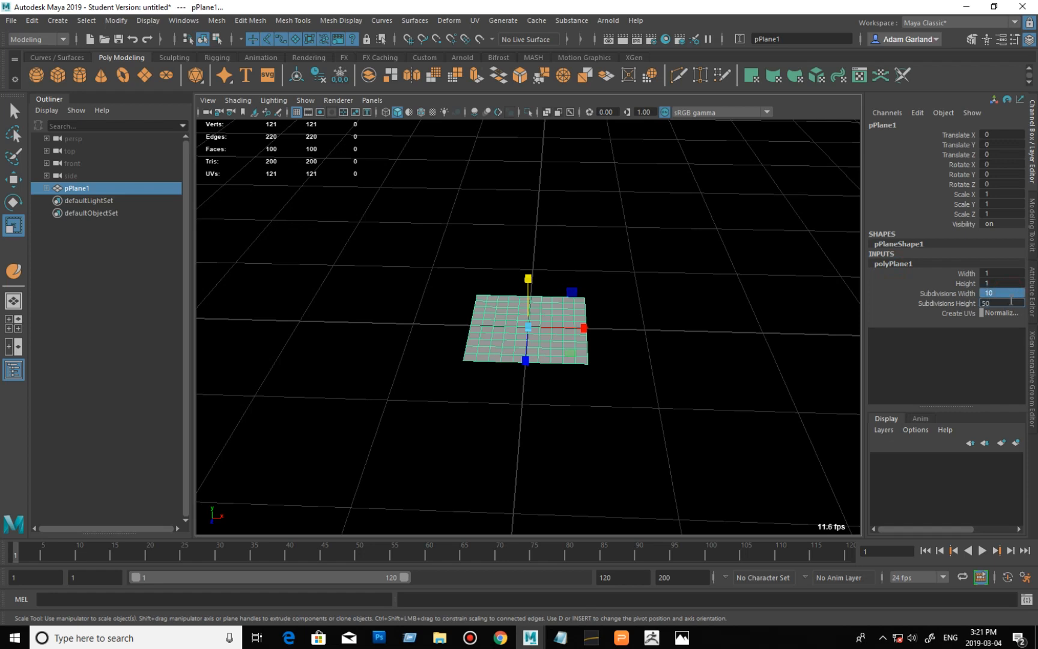
{"action": "key", "text": "BackSpace"}
{"action": "key", "text": "BackSpace"}
{"action": "type", "text": "100"}
{"action": "key", "text": "Return"}
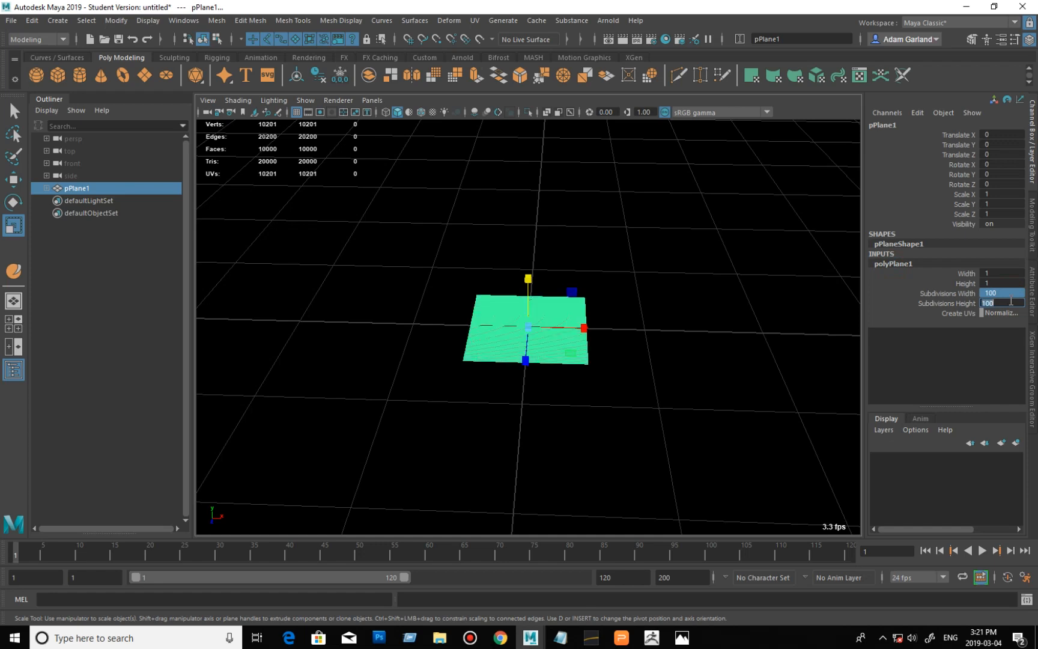
Step: Set the plane's Scale X, Scale Y and Scale Z to 50 and frame the whole plane
{"action": "left_click_drag", "start_coordinate": [998, 193], "coordinate": [1004, 213]}
{"action": "type", "text": "50"}
{"action": "key", "text": "Return"}
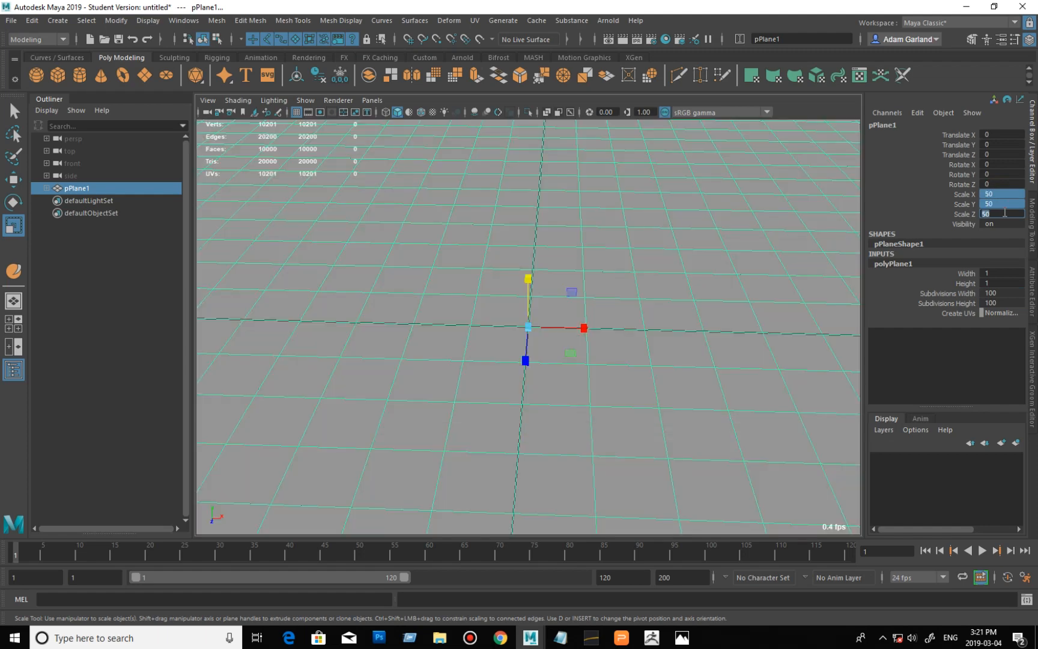
{"action": "left_click_drag", "start_coordinate": [637, 352], "coordinate": [607, 314], "text": "alt"}
{"action": "right_click_drag", "start_coordinate": [676, 324], "coordinate": [327, 276], "text": "alt"}
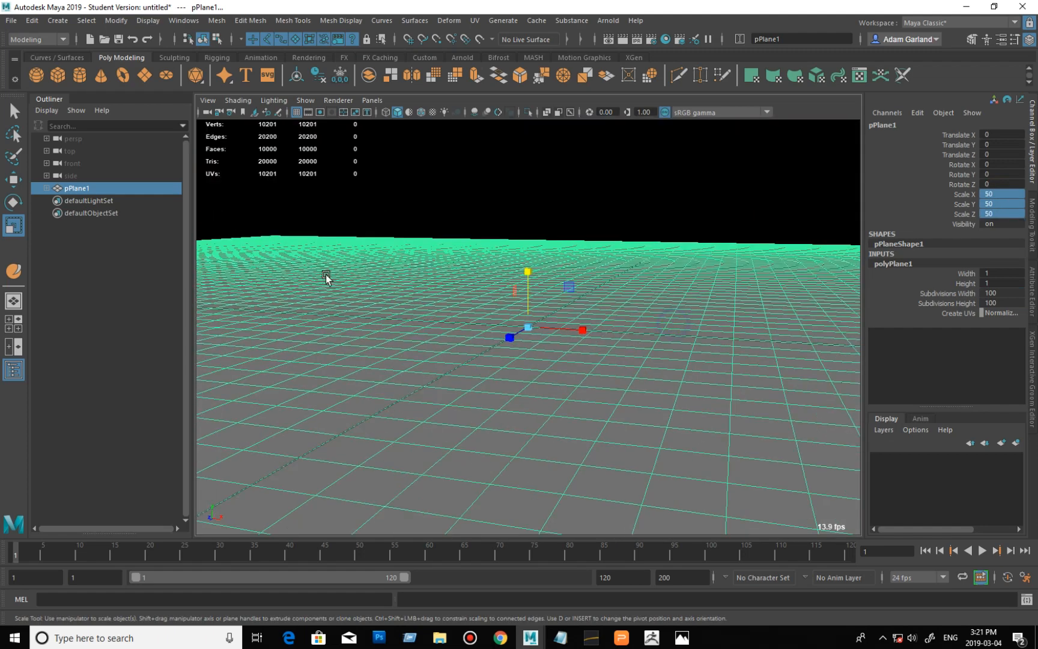
{"action": "right_click_drag", "start_coordinate": [600, 305], "coordinate": [511, 326], "text": "alt"}
{"action": "left_click_drag", "start_coordinate": [580, 364], "coordinate": [574, 383], "text": "alt"}
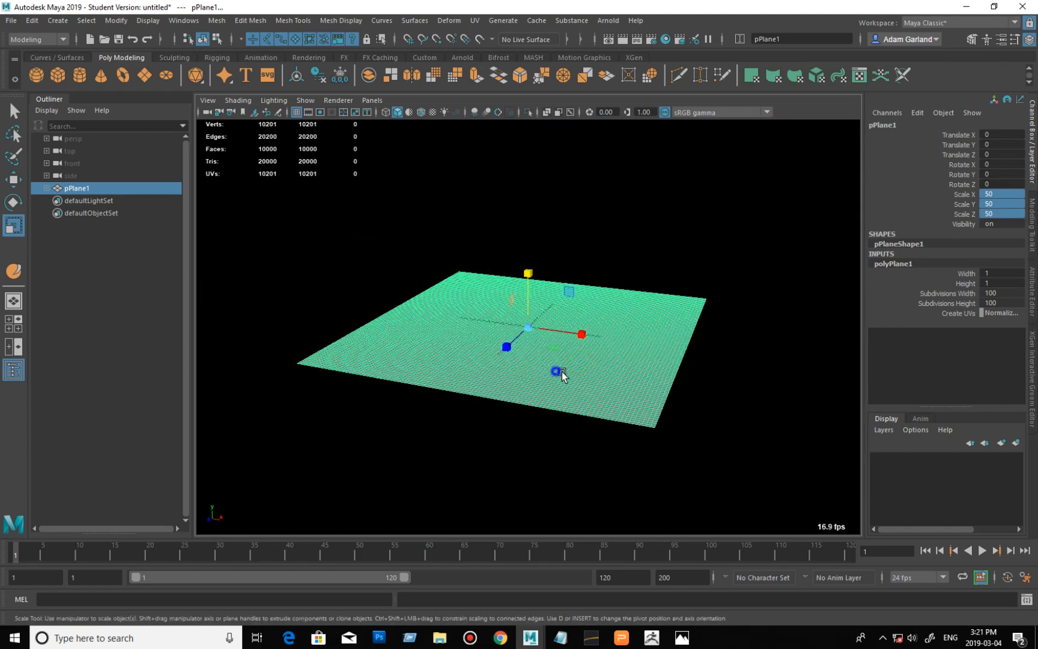
{"action": "right_click_drag", "start_coordinate": [557, 371], "coordinate": [658, 383], "text": "alt"}
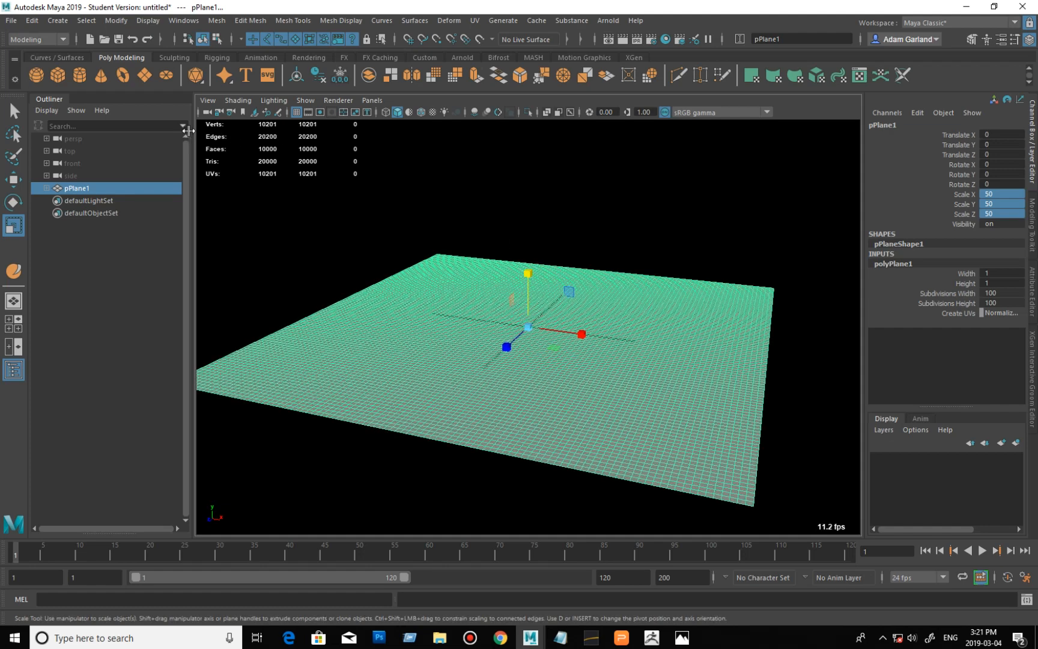
Step: Activate the Sculpt tool on the plane and look at the plane from the front
{"action": "left_click", "coordinate": [178, 58]}
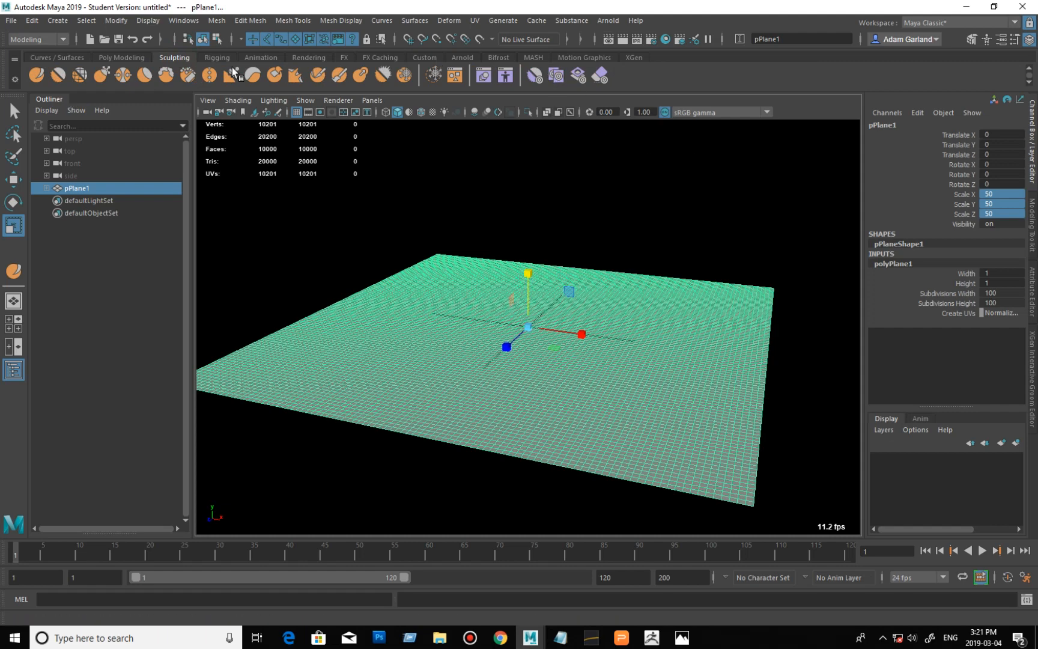
{"action": "left_click", "coordinate": [38, 76]}
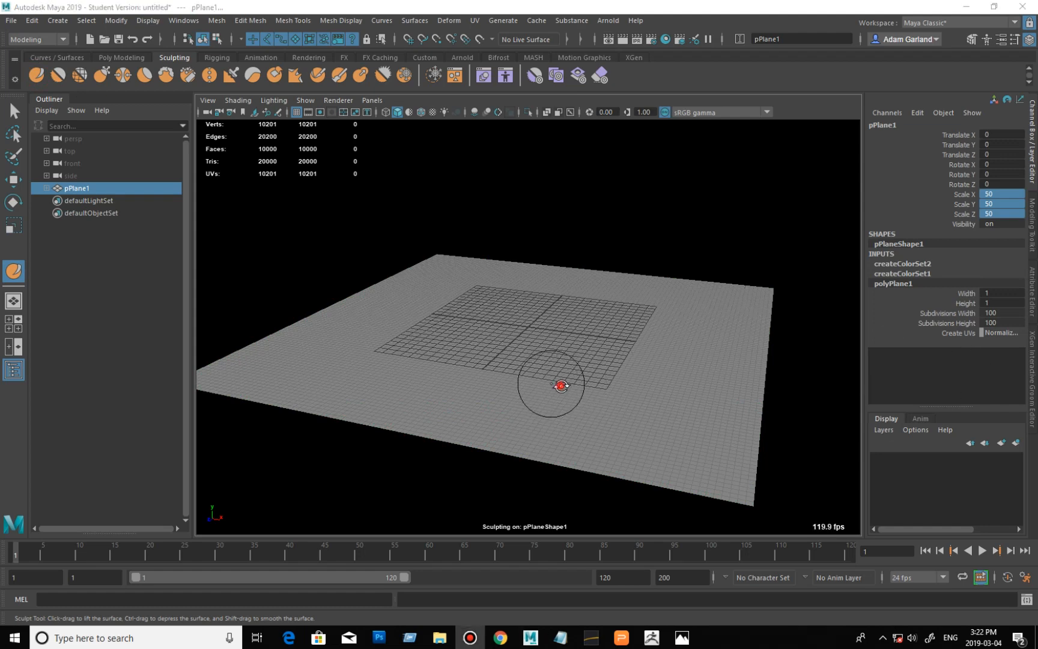
{"action": "mouse_move", "coordinate": [559, 382]}
{"action": "left_mouse_down", "text": "alt"}
{"action": "mouse_move", "coordinate": [599, 392]}
{"action": "mouse_move", "coordinate": [570, 386]}
{"action": "left_mouse_up", "text": "alt"}
{"action": "right_click_drag", "start_coordinate": [481, 359], "coordinate": [560, 355], "text": "alt"}
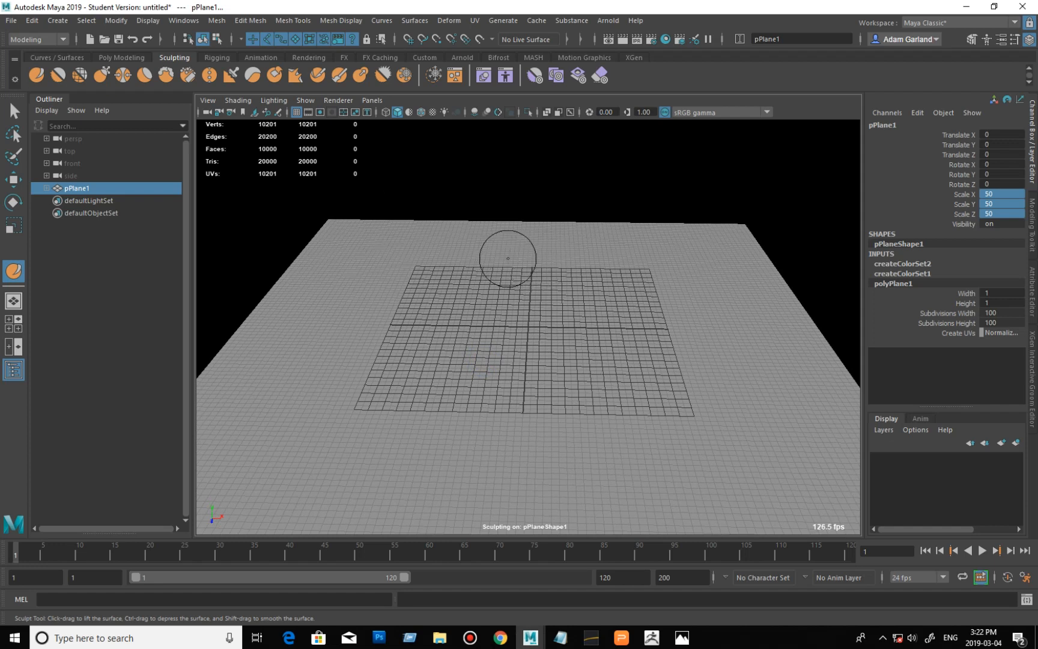
Step: Try raising hills along the far side of the grid with Sculpt tool strokes, and undo them
{"action": "mouse_move", "coordinate": [510, 256]}
{"action": "left_mouse_down"}
{"action": "mouse_move", "coordinate": [568, 251]}
{"action": "mouse_move", "coordinate": [625, 274]}
{"action": "mouse_move", "coordinate": [529, 255]}
{"action": "mouse_move", "coordinate": [559, 294]}
{"action": "left_mouse_up"}
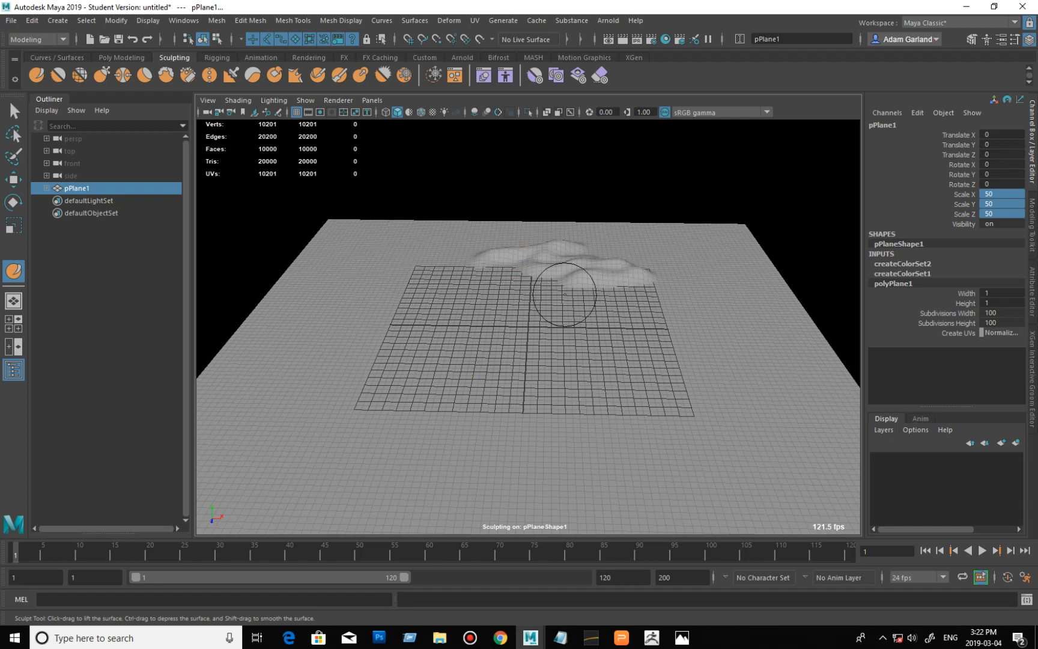
{"action": "key", "text": "ctrl+z"}
{"action": "left_click_drag", "start_coordinate": [516, 251], "coordinate": [614, 245]}
{"action": "left_click_drag", "start_coordinate": [533, 265], "coordinate": [720, 258]}
{"action": "key", "text": "ctrl+z"}
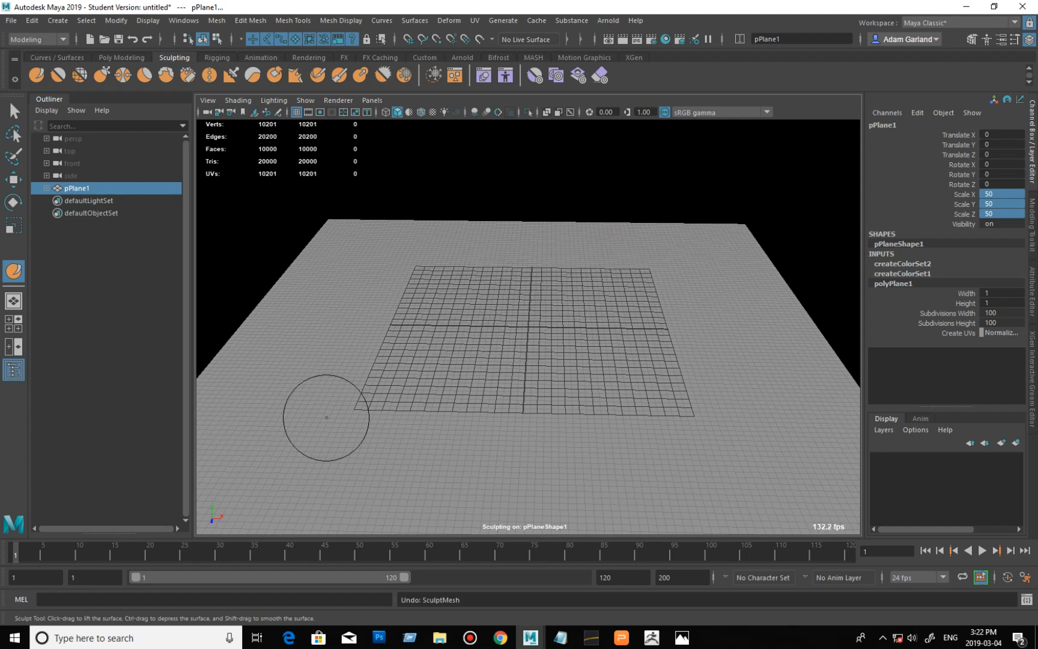
Step: Lower the camera close to the plane's surface, tear off a copy of the perspective view and move it aside as a reference
{"action": "mouse_move", "coordinate": [606, 436]}
{"action": "left_mouse_down", "text": "alt"}
{"action": "mouse_move", "coordinate": [574, 386]}
{"action": "mouse_move", "coordinate": [571, 354]}
{"action": "mouse_move", "coordinate": [621, 363]}
{"action": "mouse_move", "coordinate": [706, 347]}
{"action": "mouse_move", "coordinate": [681, 359]}
{"action": "mouse_move", "coordinate": [673, 327]}
{"action": "left_mouse_up", "text": "alt"}
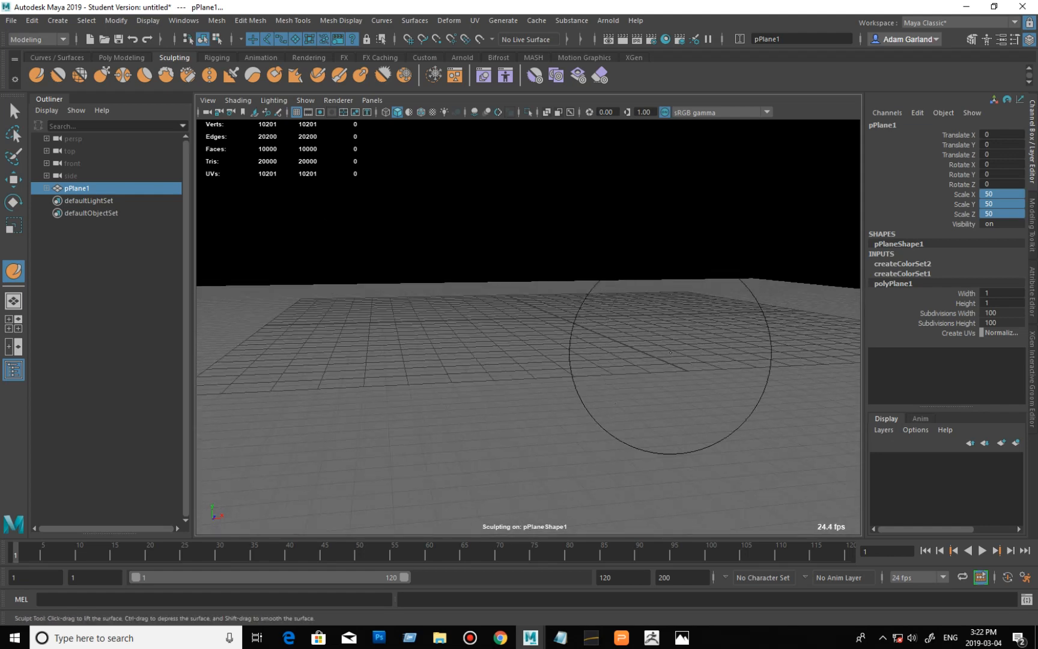
{"action": "left_click", "coordinate": [374, 101]}
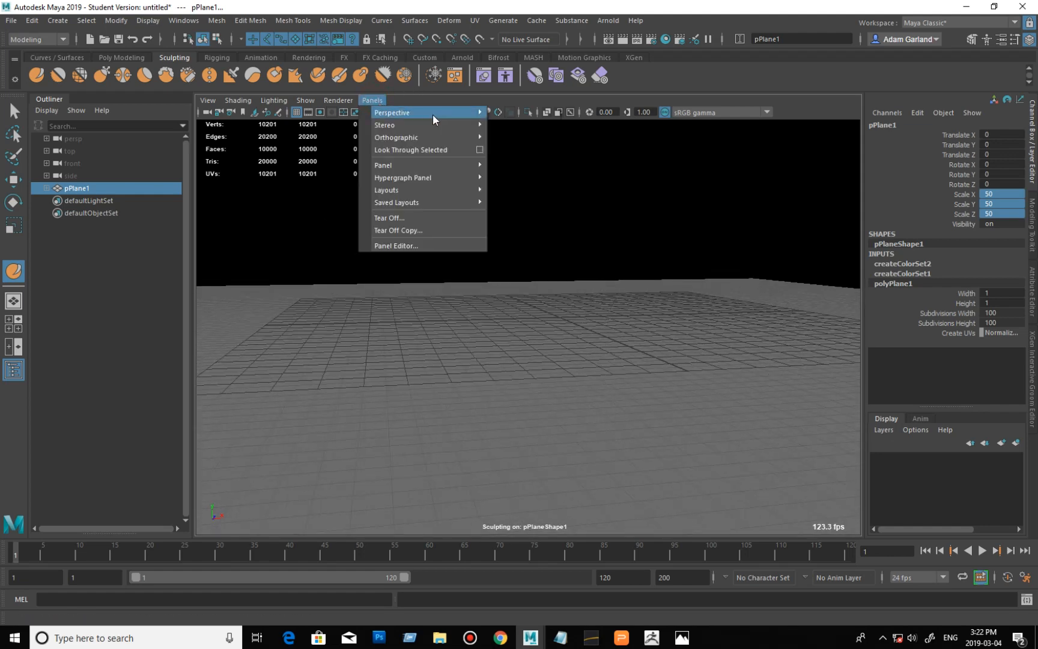
{"action": "mouse_move", "coordinate": [431, 114]}
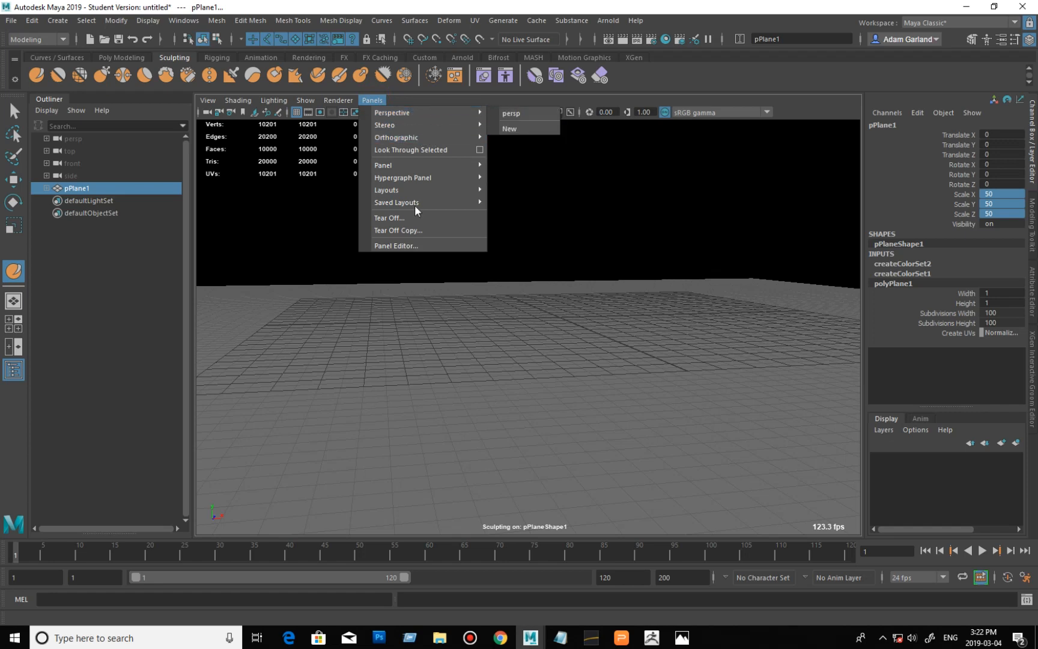
{"action": "left_click", "coordinate": [413, 231]}
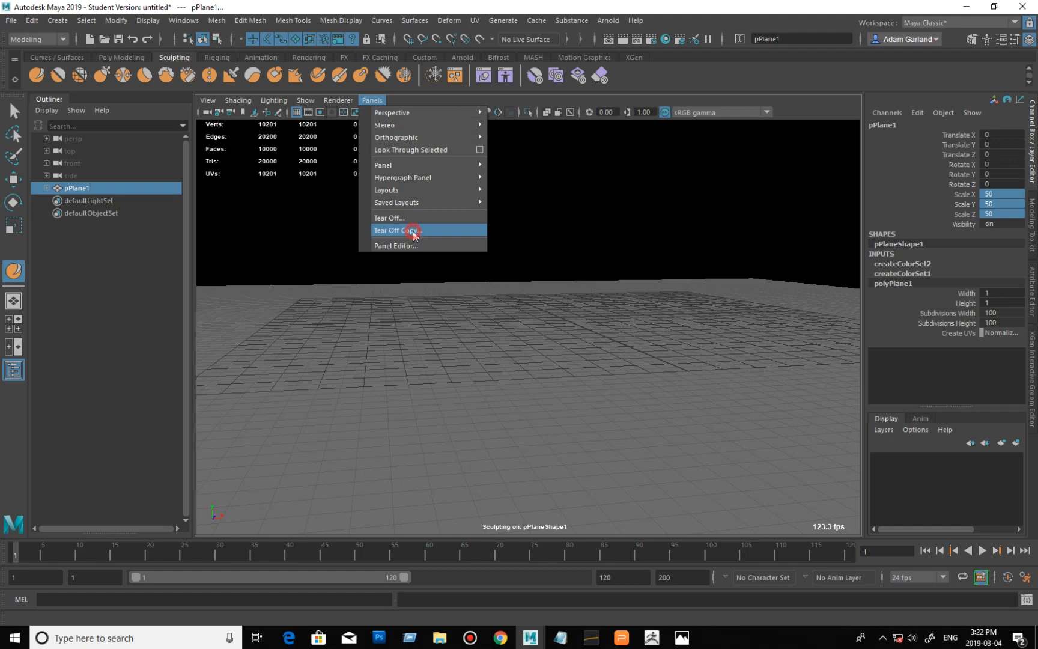
{"action": "left_click_drag", "start_coordinate": [481, 112], "coordinate": [1033, 60]}
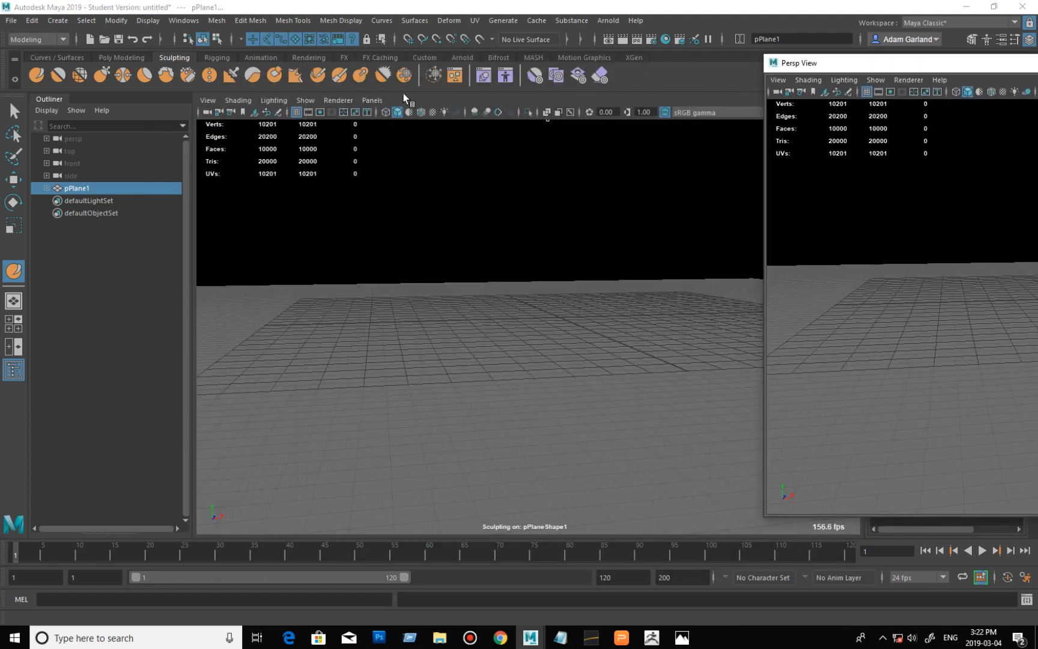
Step: Switch the main viewport to a new perspective camera, keep the torn-off reference view visible beside it, and pick the plane for sculpting
{"action": "left_click", "coordinate": [372, 100]}
{"action": "left_click", "coordinate": [538, 129]}
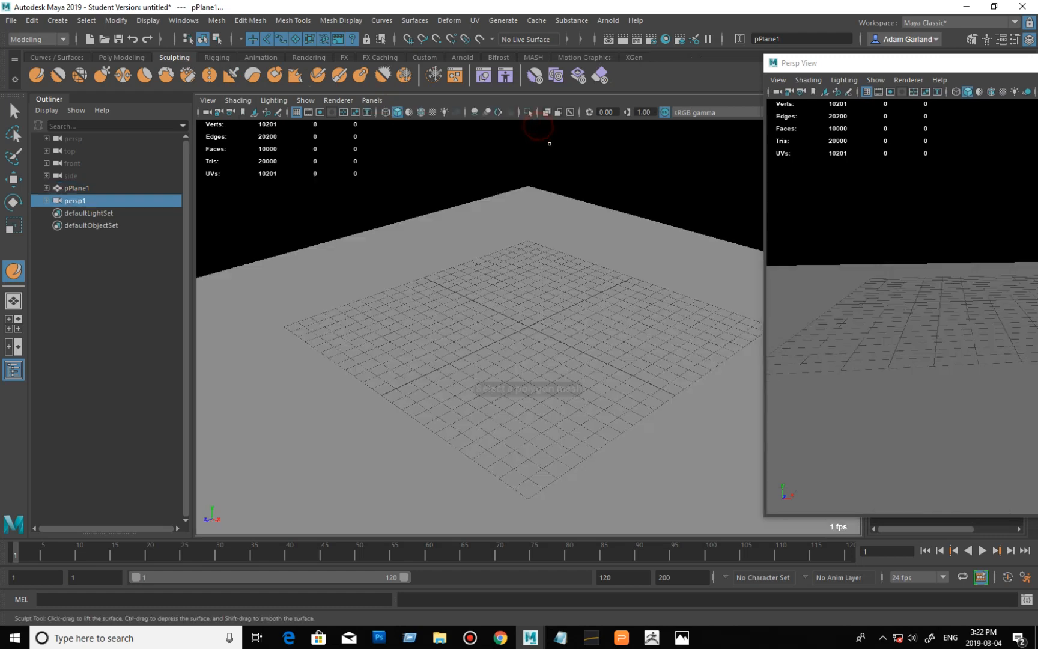
{"action": "middle_click_drag", "start_coordinate": [583, 338], "coordinate": [533, 340], "text": "alt"}
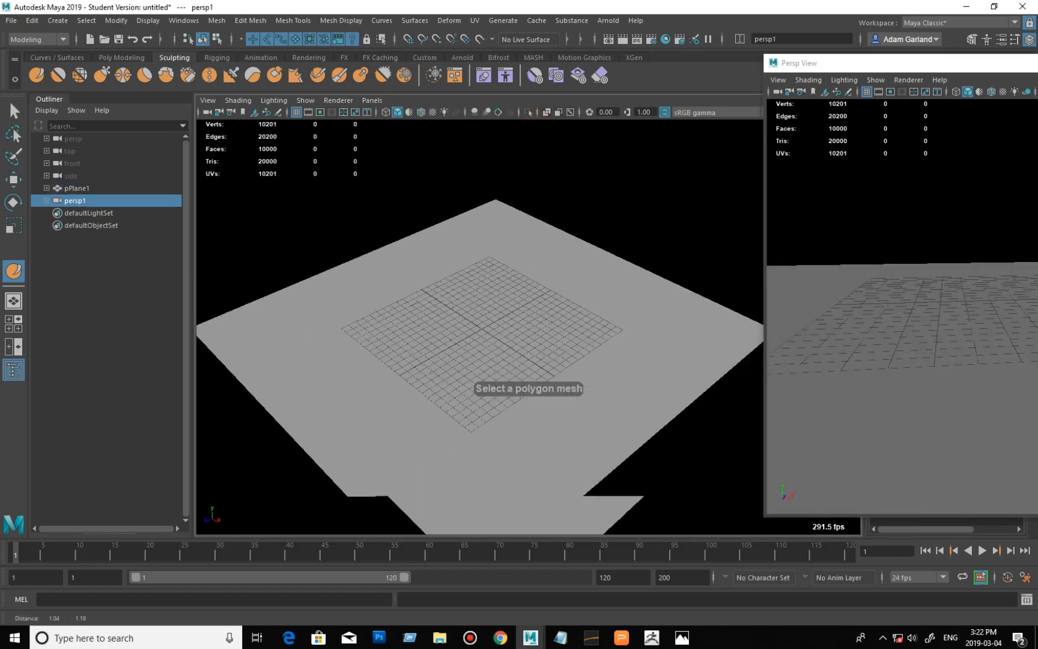
{"action": "left_click_drag", "start_coordinate": [854, 62], "coordinate": [680, 84]}
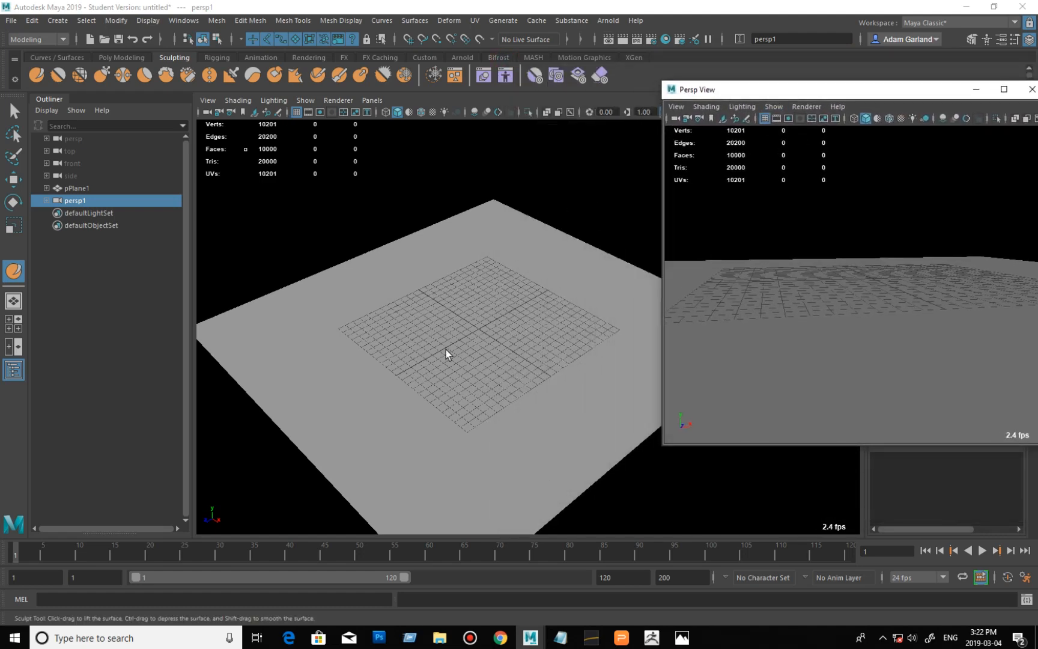
{"action": "left_click_drag", "start_coordinate": [446, 342], "coordinate": [421, 321], "text": "alt"}
{"action": "right_click_drag", "start_coordinate": [378, 343], "coordinate": [340, 296], "text": "alt"}
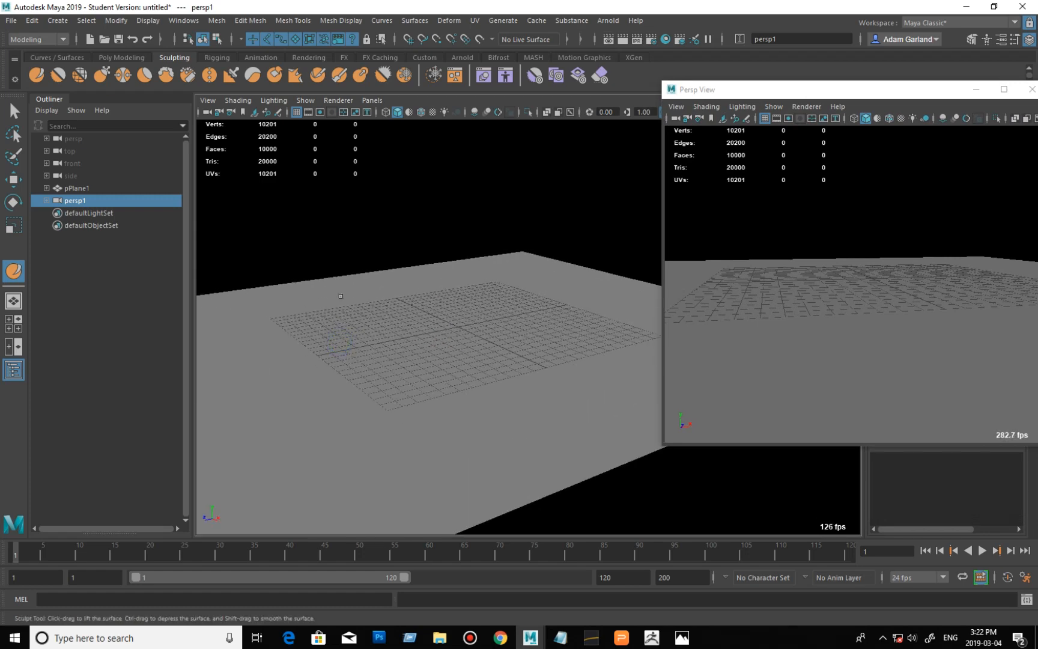
{"action": "left_click", "coordinate": [331, 294]}
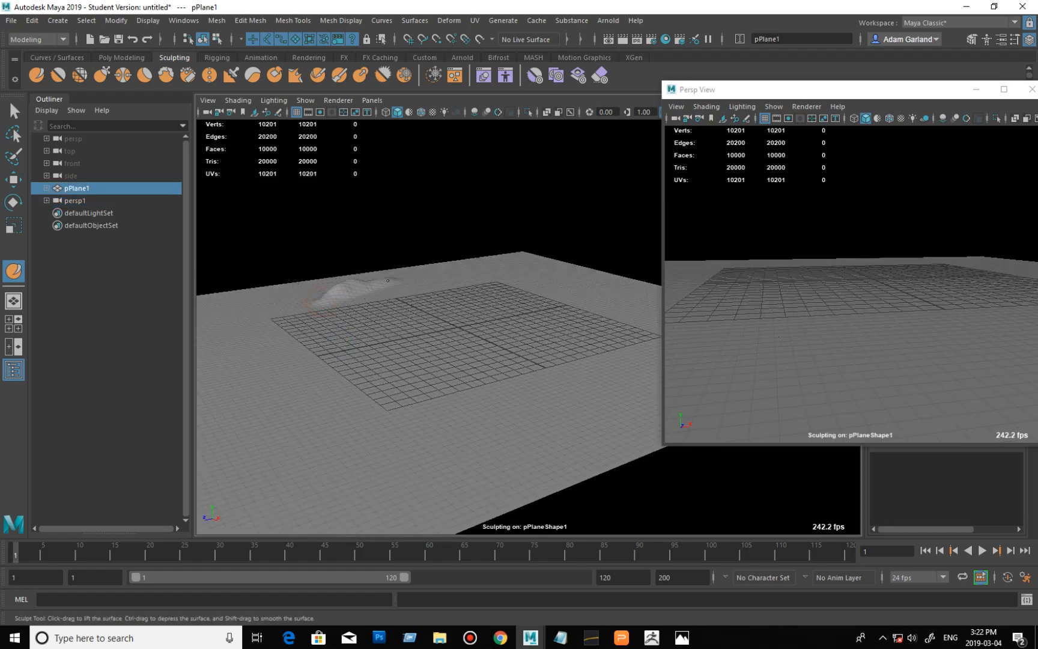
Step: Try Sculpt tool strokes across the middle and far side of the grid, and undo them
{"action": "key", "text": "ctrl+z"}
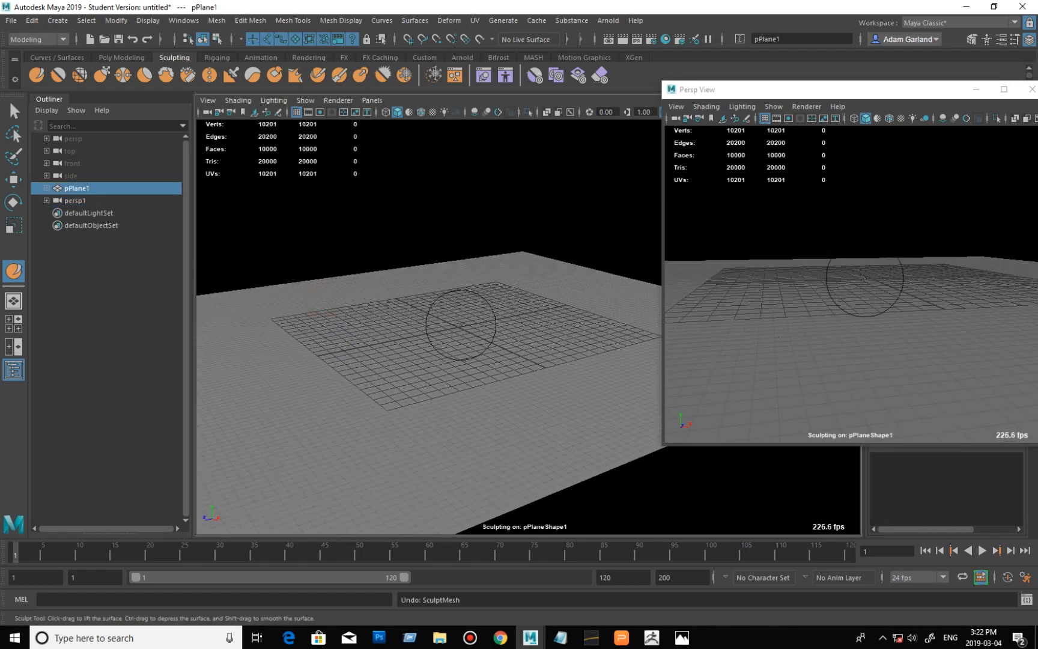
{"action": "left_click", "coordinate": [442, 325]}
{"action": "key", "text": "ctrl+z"}
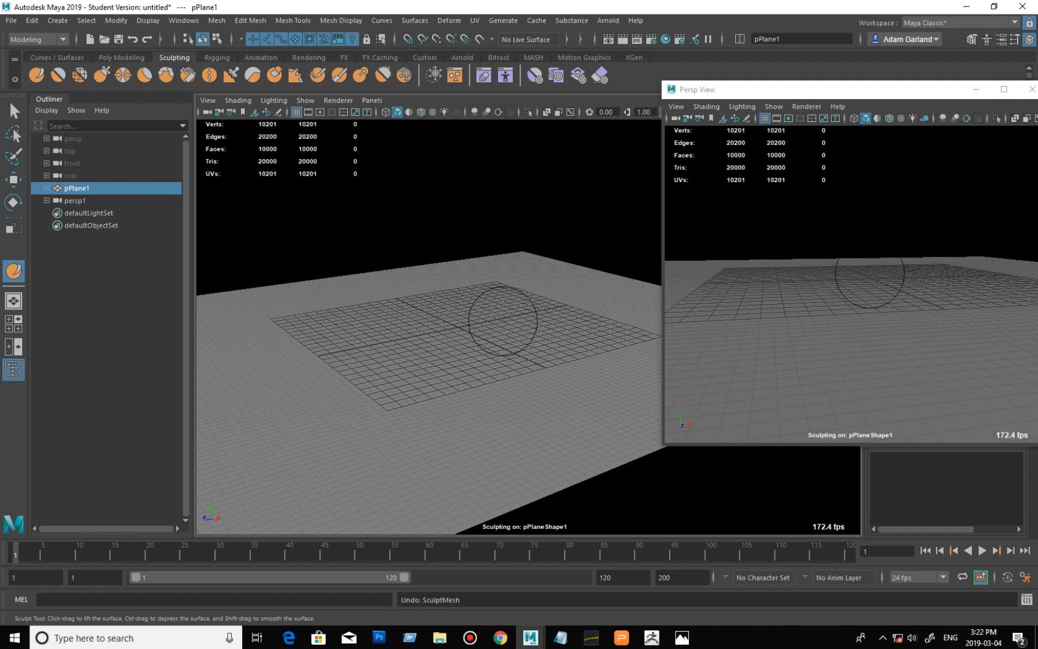
{"action": "left_click_drag", "start_coordinate": [486, 303], "coordinate": [553, 319]}
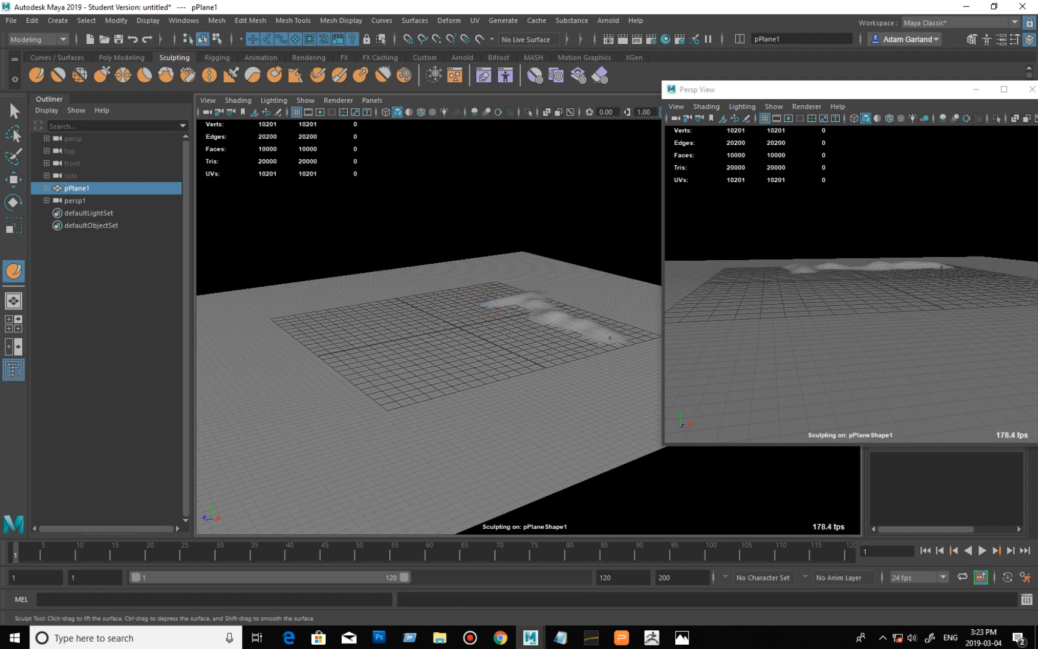
{"action": "mouse_move", "coordinate": [473, 366]}
{"action": "left_mouse_down", "text": "alt"}
{"action": "mouse_move", "coordinate": [551, 384]}
{"action": "mouse_move", "coordinate": [543, 393]}
{"action": "mouse_move", "coordinate": [525, 372]}
{"action": "mouse_move", "coordinate": [540, 354]}
{"action": "mouse_move", "coordinate": [483, 367]}
{"action": "left_mouse_up", "text": "alt"}
{"action": "key", "text": "ctrl+z"}
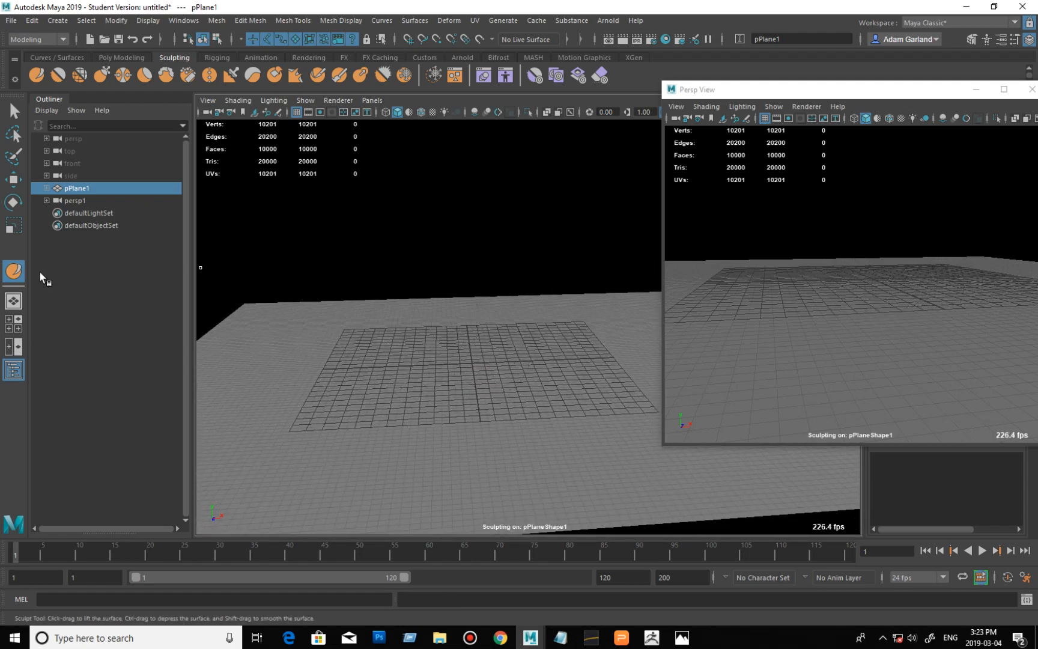
Step: Check the Sculpt tool's settings and raise a chain of hills with one tall peak along the far side of the grid
{"action": "double_click", "coordinate": [14, 273]}
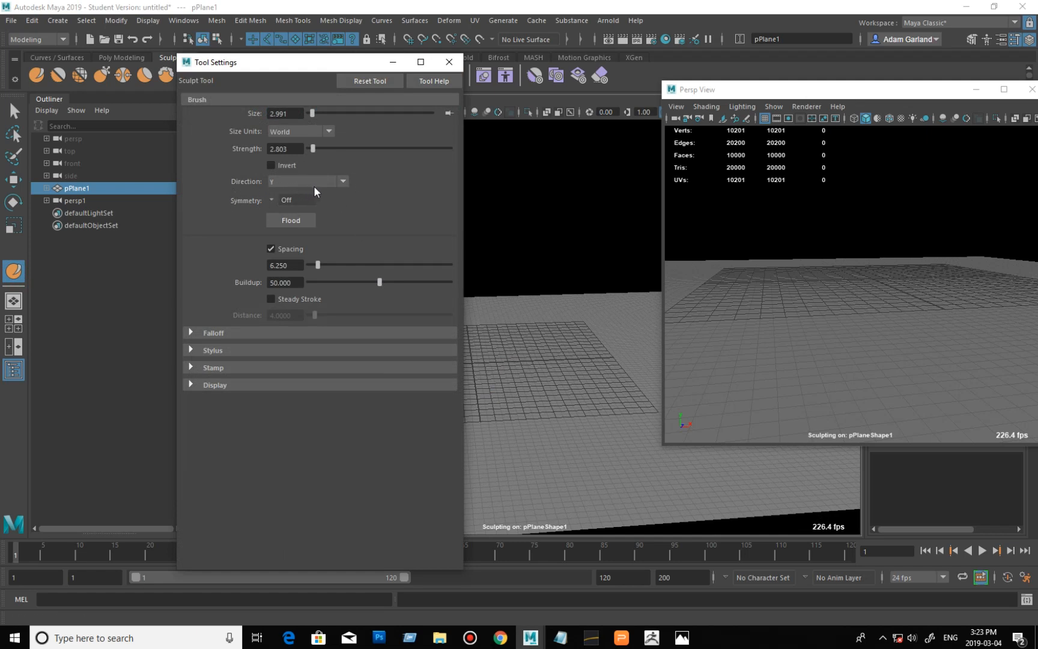
{"action": "left_click", "coordinate": [449, 62]}
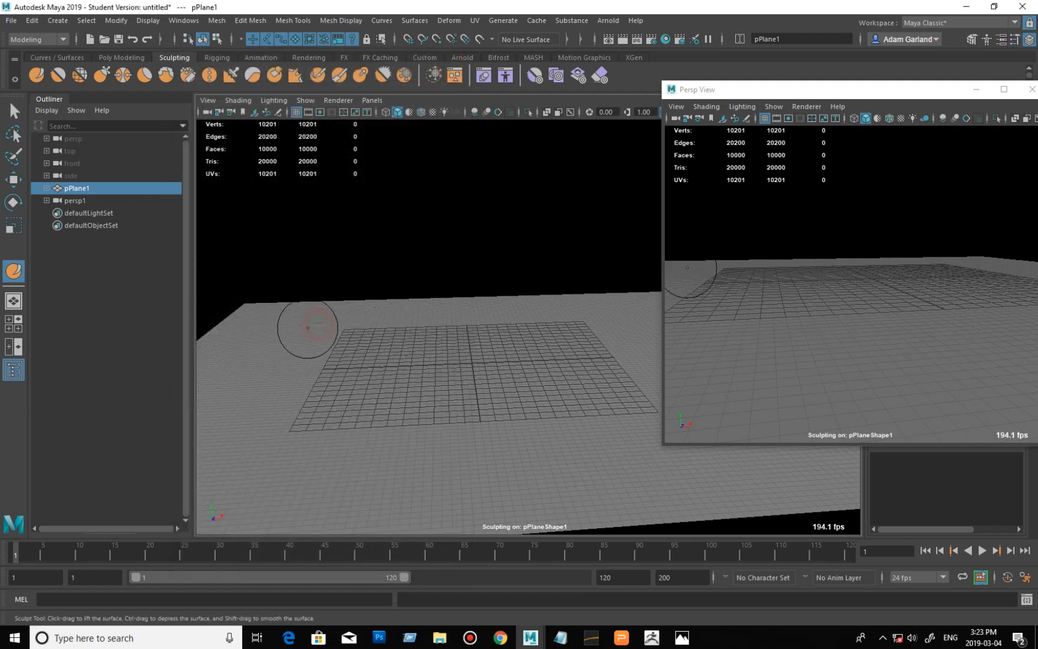
{"action": "mouse_move", "coordinate": [331, 317]}
{"action": "left_mouse_down"}
{"action": "mouse_move", "coordinate": [308, 322]}
{"action": "mouse_move", "coordinate": [349, 319]}
{"action": "mouse_move", "coordinate": [423, 340]}
{"action": "mouse_move", "coordinate": [394, 326]}
{"action": "left_mouse_up"}
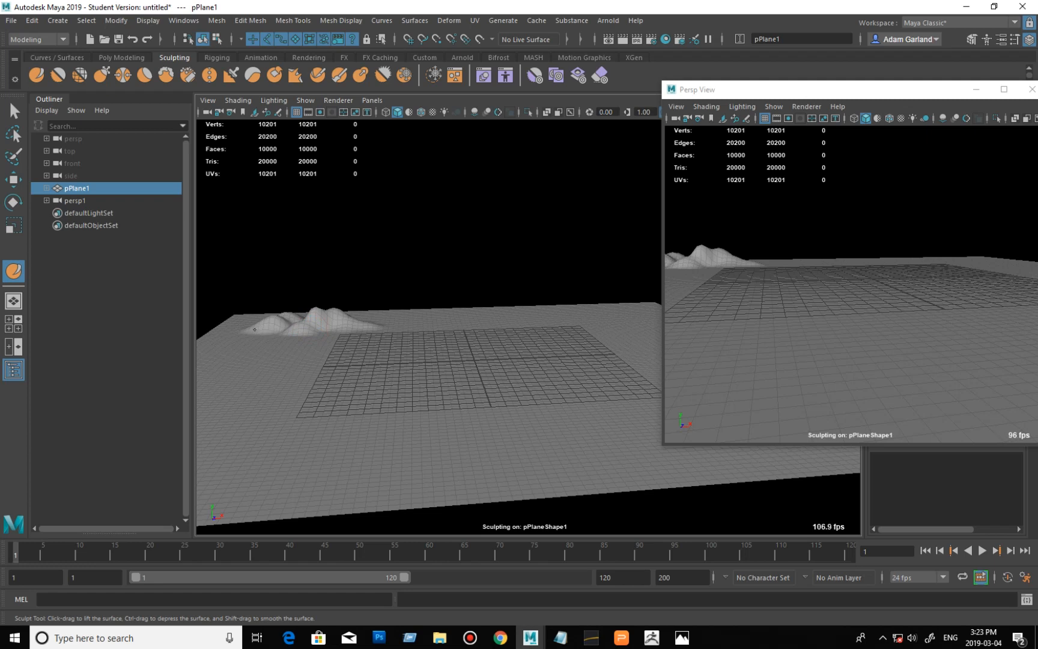
{"action": "mouse_move", "coordinate": [413, 331]}
{"action": "left_mouse_down"}
{"action": "mouse_move", "coordinate": [435, 324]}
{"action": "mouse_move", "coordinate": [389, 328]}
{"action": "left_mouse_up"}
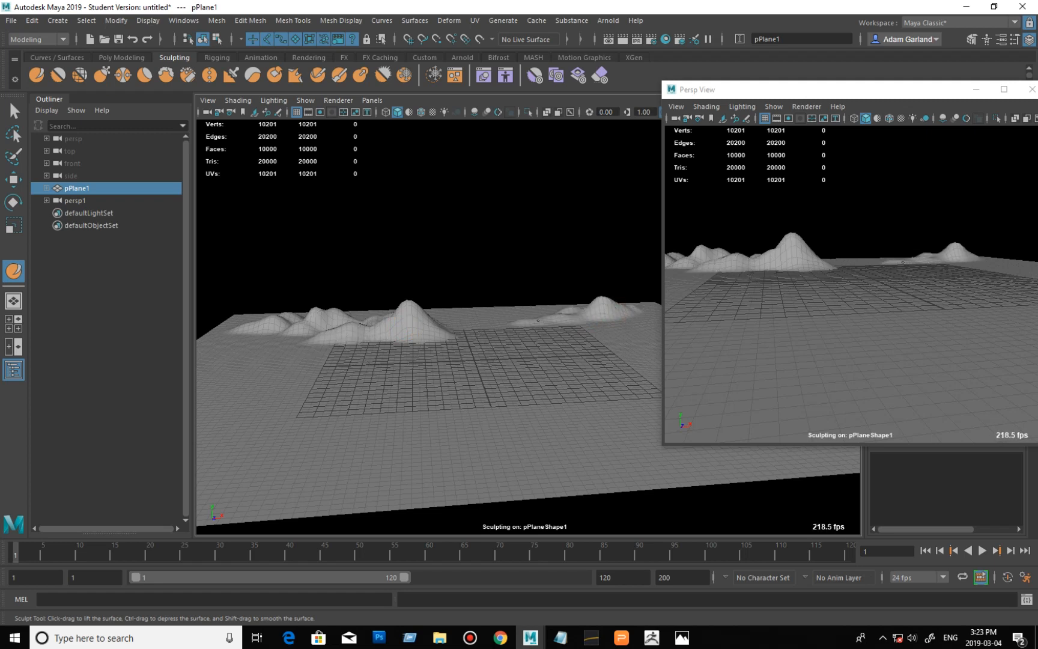
{"action": "left_click_drag", "start_coordinate": [538, 320], "coordinate": [518, 321]}
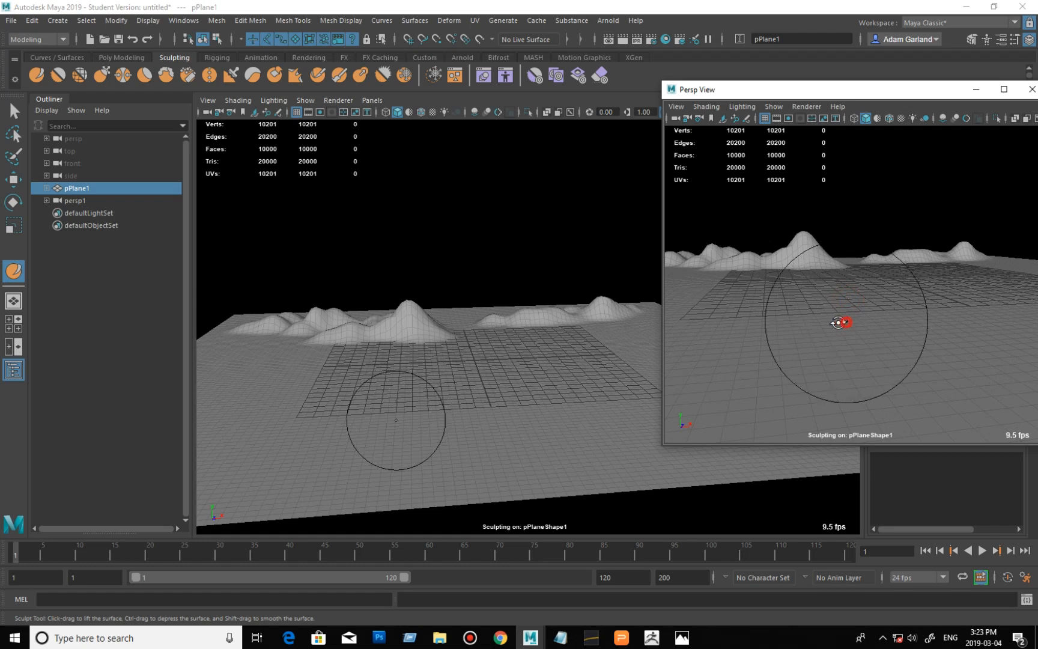
Step: Lower the reference camera toward the horizon and raise more peaks in the smaller hills beside the tall peak
{"action": "mouse_move", "coordinate": [844, 330]}
{"action": "left_mouse_down", "text": "alt"}
{"action": "mouse_move", "coordinate": [838, 308]}
{"action": "mouse_move", "coordinate": [860, 337]}
{"action": "left_mouse_up", "text": "alt"}
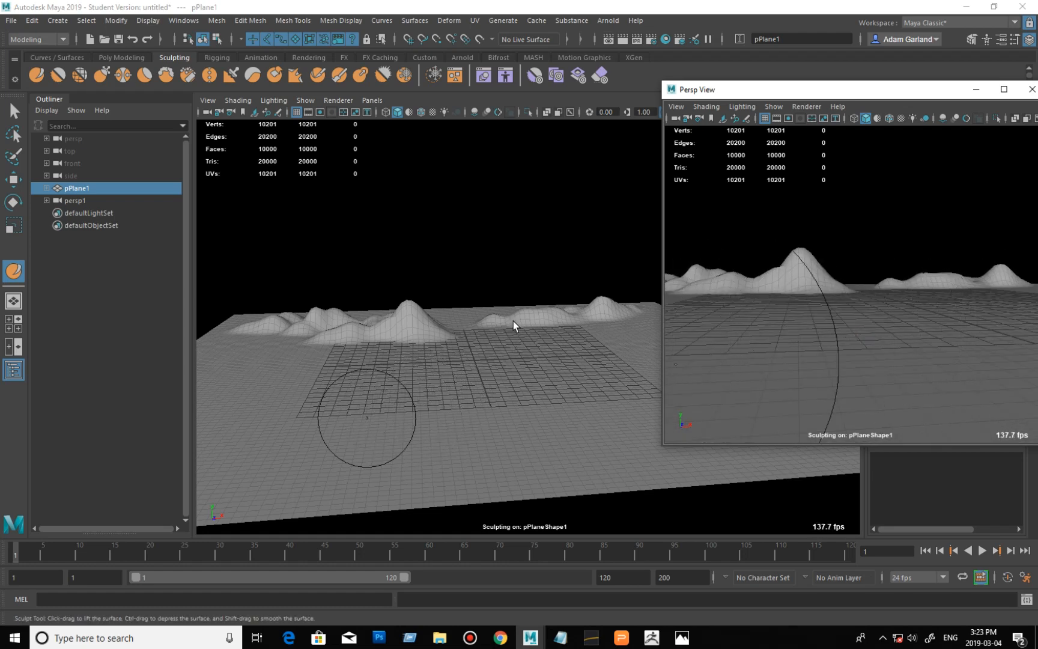
{"action": "left_click", "coordinate": [492, 319]}
{"action": "mouse_move", "coordinate": [557, 316]}
{"action": "left_mouse_down"}
{"action": "mouse_move", "coordinate": [578, 311]}
{"action": "mouse_move", "coordinate": [550, 311]}
{"action": "left_mouse_up"}
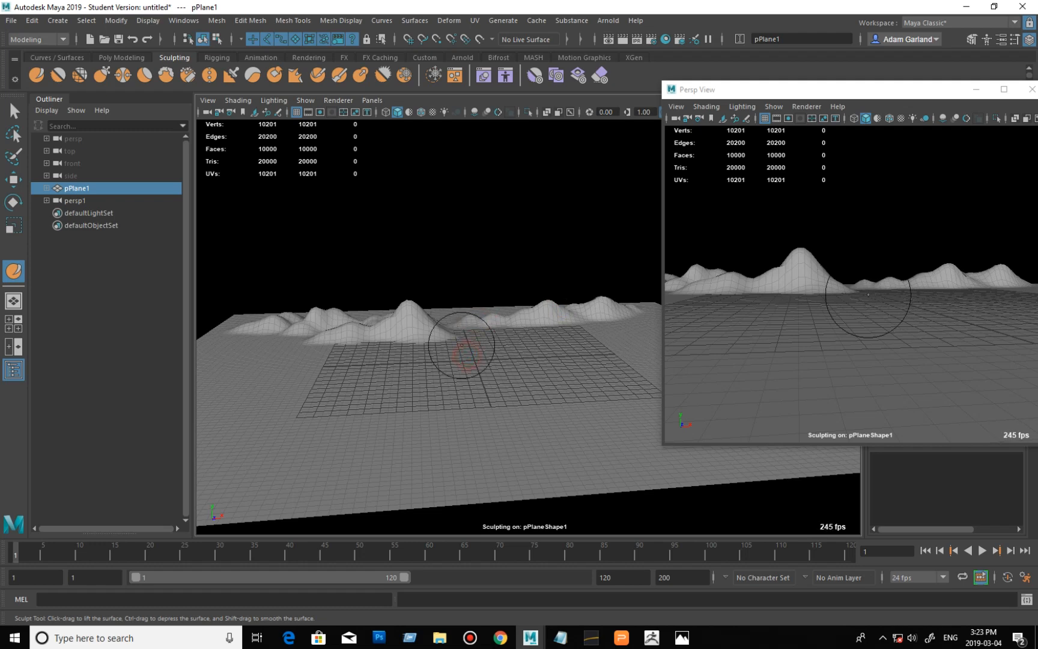
Step: Raise a second row of hills behind the first one, near the plane's far edge
{"action": "mouse_move", "coordinate": [463, 352]}
{"action": "left_mouse_down", "text": "alt"}
{"action": "mouse_move", "coordinate": [509, 436]}
{"action": "mouse_move", "coordinate": [514, 364]}
{"action": "mouse_move", "coordinate": [396, 414]}
{"action": "left_mouse_up", "text": "alt"}
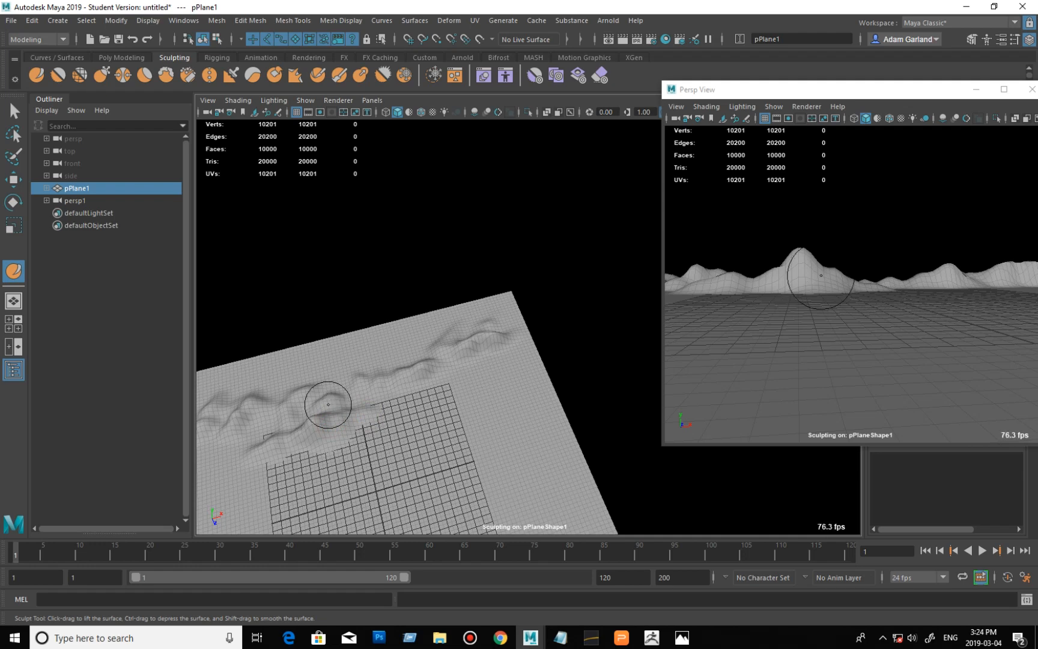
{"action": "left_click_drag", "start_coordinate": [343, 379], "coordinate": [417, 382], "text": "alt"}
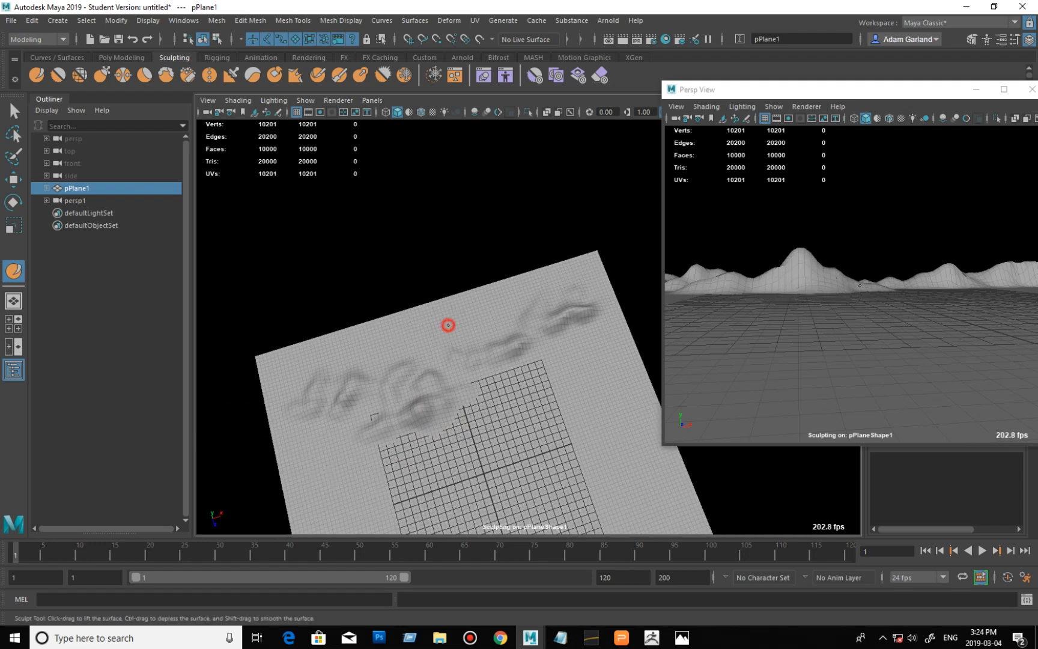
{"action": "left_click_drag", "start_coordinate": [413, 332], "coordinate": [442, 327]}
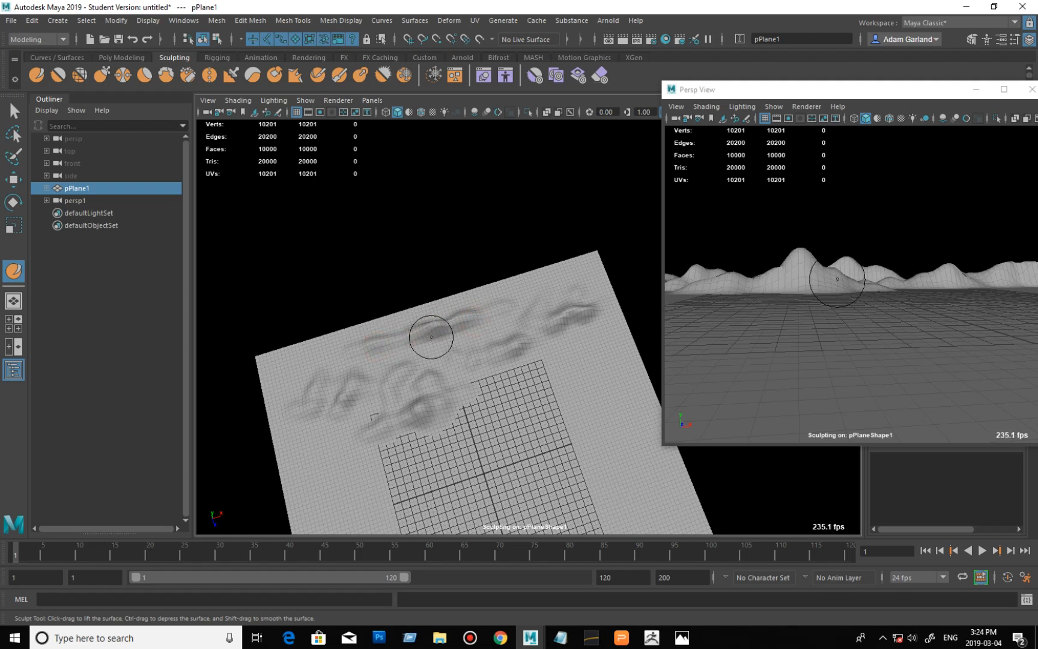
Step: Sculpt side ridges between the two rows of hills and spurs reaching from the front peaks toward the grid
{"action": "mouse_move", "coordinate": [428, 332]}
{"action": "left_mouse_down", "text": "alt"}
{"action": "mouse_move", "coordinate": [525, 366]}
{"action": "mouse_move", "coordinate": [525, 335]}
{"action": "mouse_move", "coordinate": [470, 370]}
{"action": "mouse_move", "coordinate": [508, 332]}
{"action": "left_mouse_up", "text": "alt"}
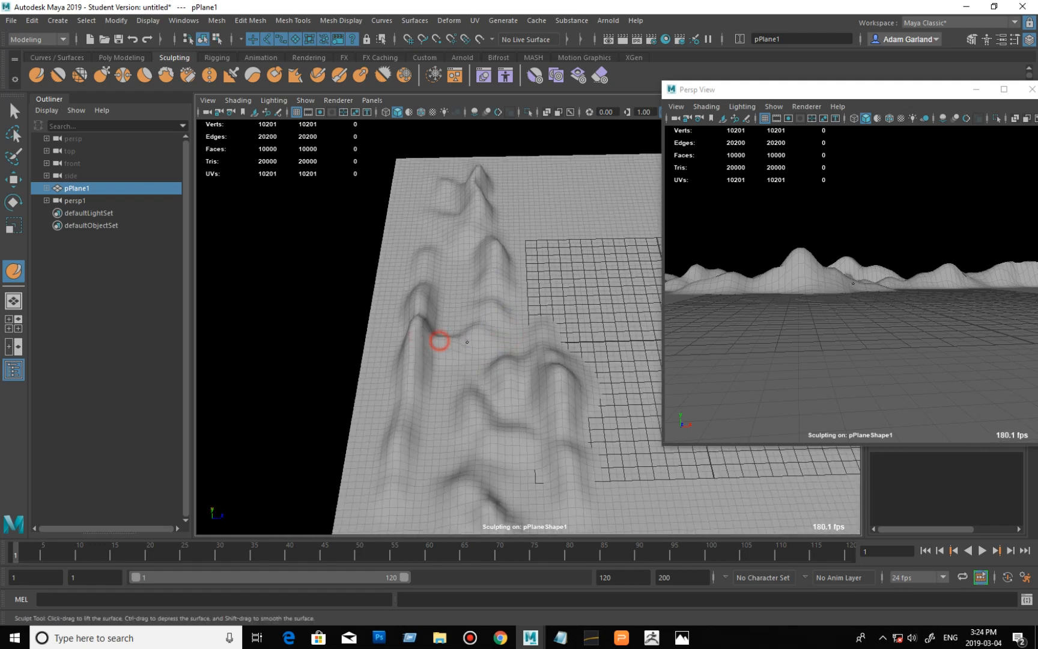
{"action": "left_click_drag", "start_coordinate": [436, 337], "coordinate": [445, 352]}
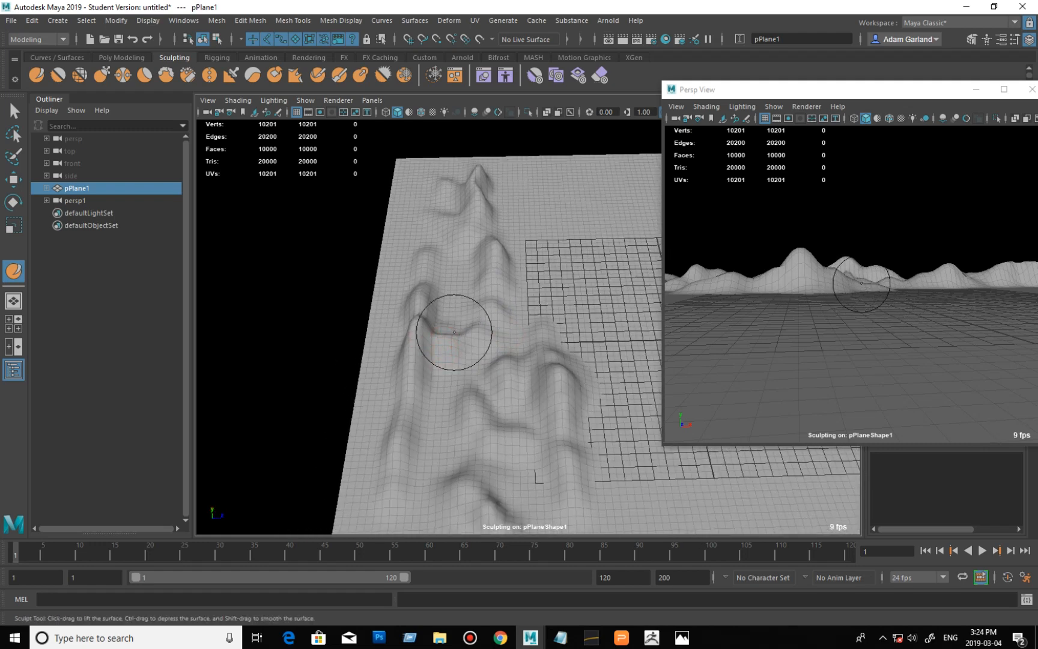
{"action": "mouse_move", "coordinate": [515, 275]}
{"action": "left_mouse_down"}
{"action": "mouse_move", "coordinate": [506, 246]}
{"action": "mouse_move", "coordinate": [522, 220]}
{"action": "mouse_move", "coordinate": [487, 201]}
{"action": "left_mouse_up"}
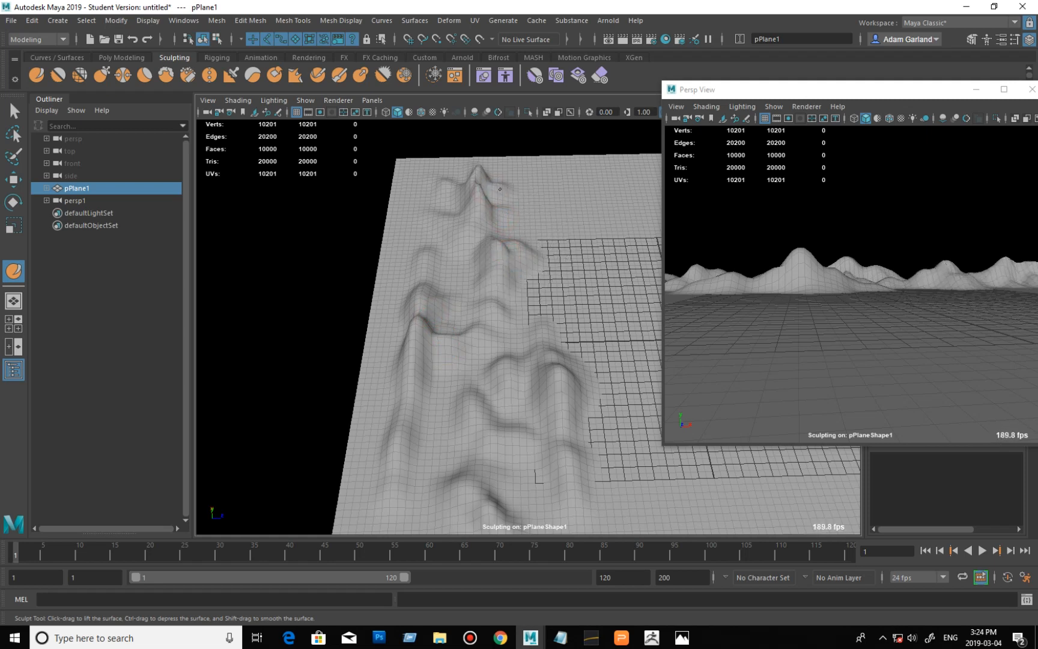
{"action": "mouse_move", "coordinate": [610, 375]}
{"action": "left_mouse_down"}
{"action": "mouse_move", "coordinate": [586, 394]}
{"action": "mouse_move", "coordinate": [583, 373]}
{"action": "left_mouse_up"}
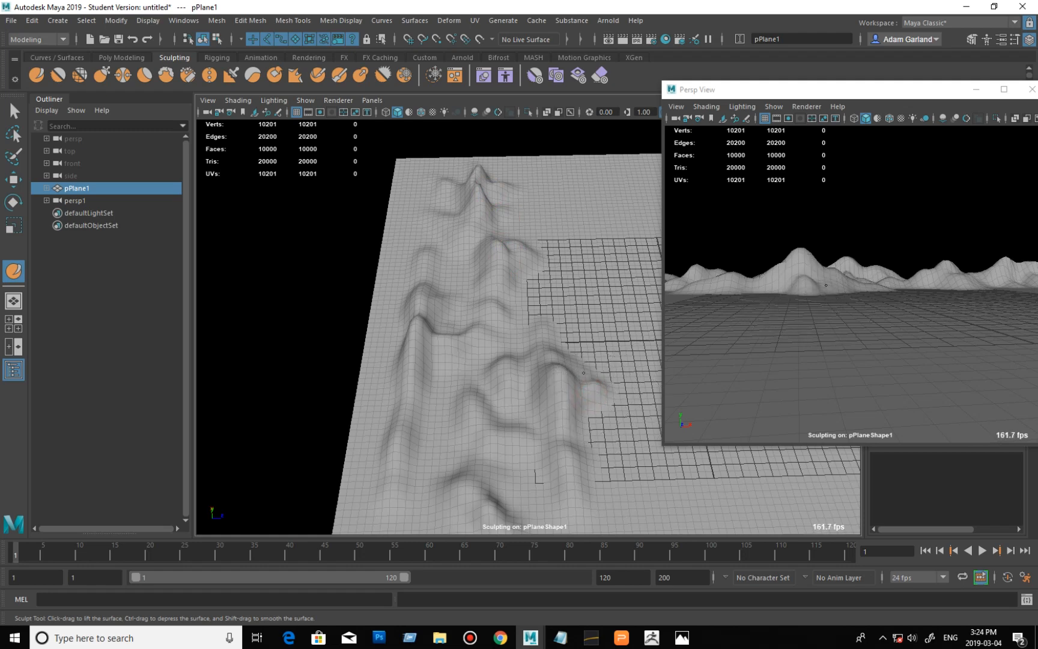
Step: Raise foothills on the grid-facing slope of the tallest front peak and extend the ridges beside it
{"action": "middle_click_drag", "start_coordinate": [616, 429], "coordinate": [586, 363], "text": "alt"}
{"action": "left_click_drag", "start_coordinate": [549, 352], "coordinate": [569, 365]}
{"action": "left_click_drag", "start_coordinate": [564, 377], "coordinate": [566, 363]}
{"action": "mouse_move", "coordinate": [541, 444]}
{"action": "left_mouse_down"}
{"action": "mouse_move", "coordinate": [534, 473]}
{"action": "mouse_move", "coordinate": [579, 398]}
{"action": "mouse_move", "coordinate": [465, 424]}
{"action": "mouse_move", "coordinate": [458, 382]}
{"action": "left_mouse_up"}
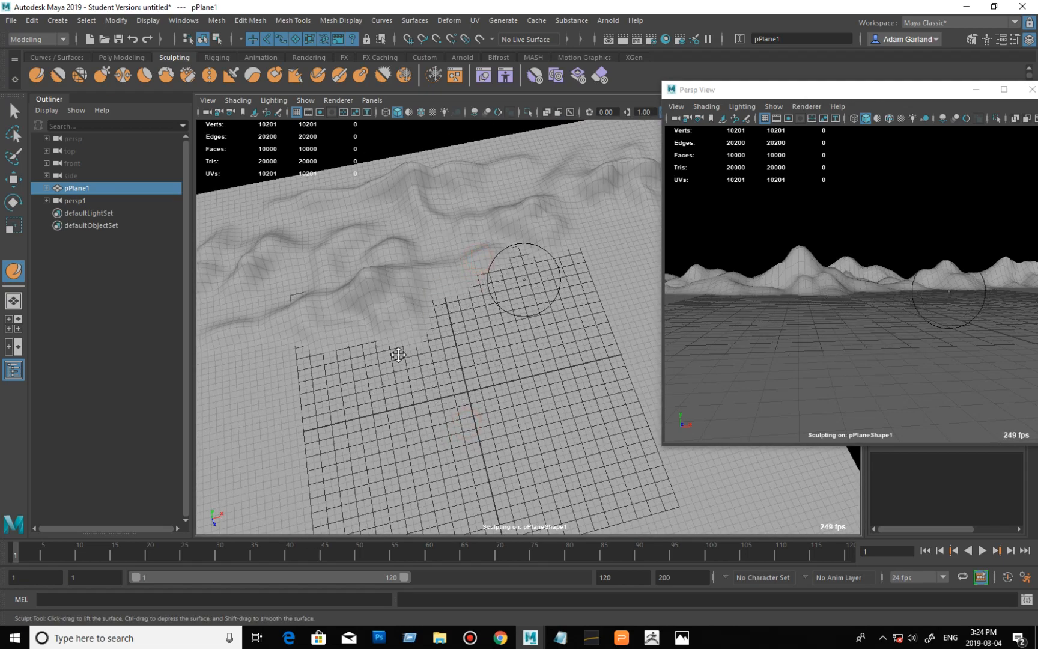
Step: Raise the low end of the front ridge, beyond the tallest peak, into a higher crest
{"action": "mouse_move", "coordinate": [537, 282]}
{"action": "left_mouse_down", "text": "alt"}
{"action": "mouse_move", "coordinate": [478, 313]}
{"action": "mouse_move", "coordinate": [512, 282]}
{"action": "left_mouse_up", "text": "alt"}
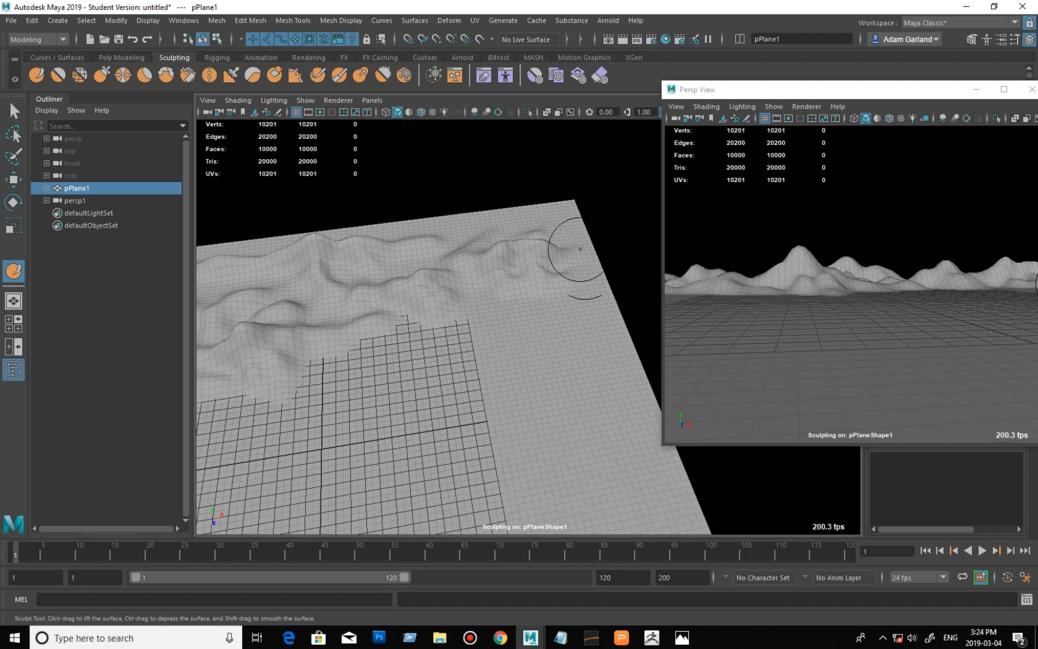
{"action": "mouse_move", "coordinate": [482, 297]}
{"action": "left_mouse_down", "text": "alt"}
{"action": "mouse_move", "coordinate": [486, 313]}
{"action": "mouse_move", "coordinate": [463, 331]}
{"action": "mouse_move", "coordinate": [544, 315]}
{"action": "mouse_move", "coordinate": [502, 342]}
{"action": "left_mouse_up", "text": "alt"}
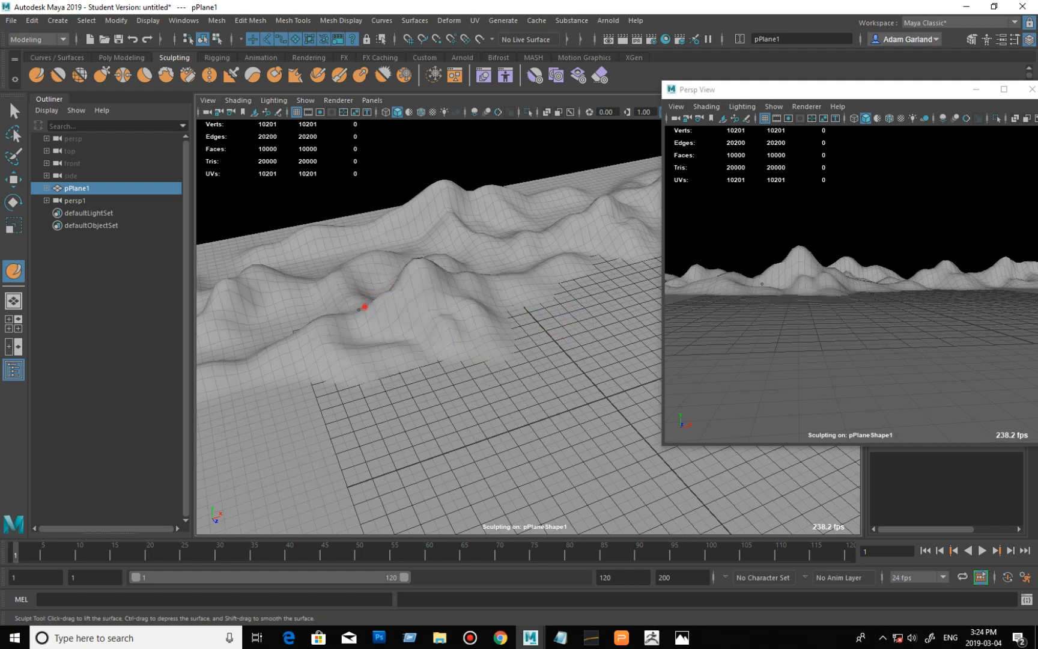
{"action": "mouse_move", "coordinate": [304, 338]}
{"action": "left_mouse_down"}
{"action": "mouse_move", "coordinate": [217, 361]}
{"action": "mouse_move", "coordinate": [243, 348]}
{"action": "mouse_move", "coordinate": [231, 342]}
{"action": "mouse_move", "coordinate": [291, 338]}
{"action": "left_mouse_up"}
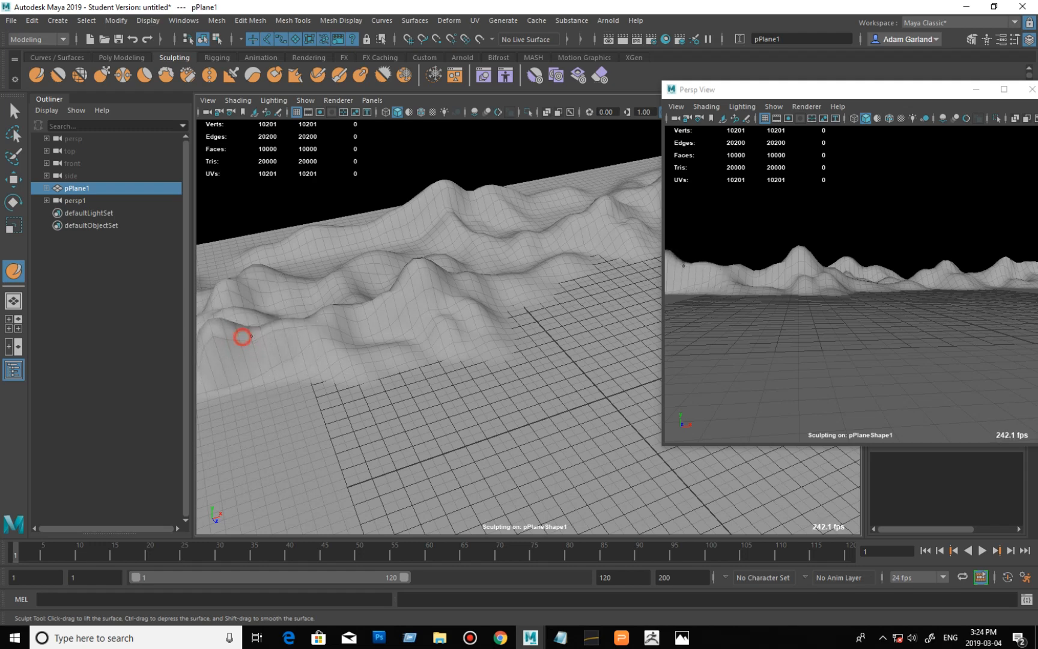
Step: Smooth the highest peak of the rear ridge and sculpt small spurs down its slope toward the plane's edge
{"action": "mouse_move", "coordinate": [475, 290]}
{"action": "left_mouse_down", "text": "alt"}
{"action": "mouse_move", "coordinate": [484, 355]}
{"action": "mouse_move", "coordinate": [456, 312]}
{"action": "left_mouse_up", "text": "alt"}
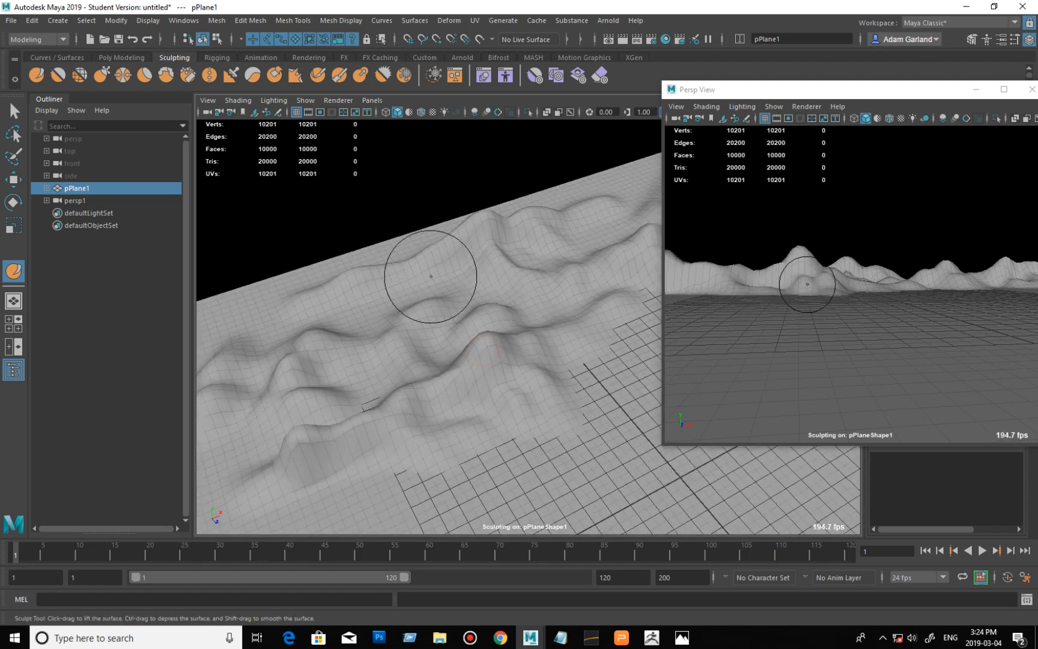
{"action": "left_click_drag", "start_coordinate": [457, 230], "coordinate": [454, 231], "text": "shift"}
{"action": "mouse_move", "coordinate": [487, 218]}
{"action": "left_mouse_down", "text": "shift"}
{"action": "mouse_move", "coordinate": [467, 225]}
{"action": "mouse_move", "coordinate": [499, 221]}
{"action": "left_mouse_up", "text": "shift"}
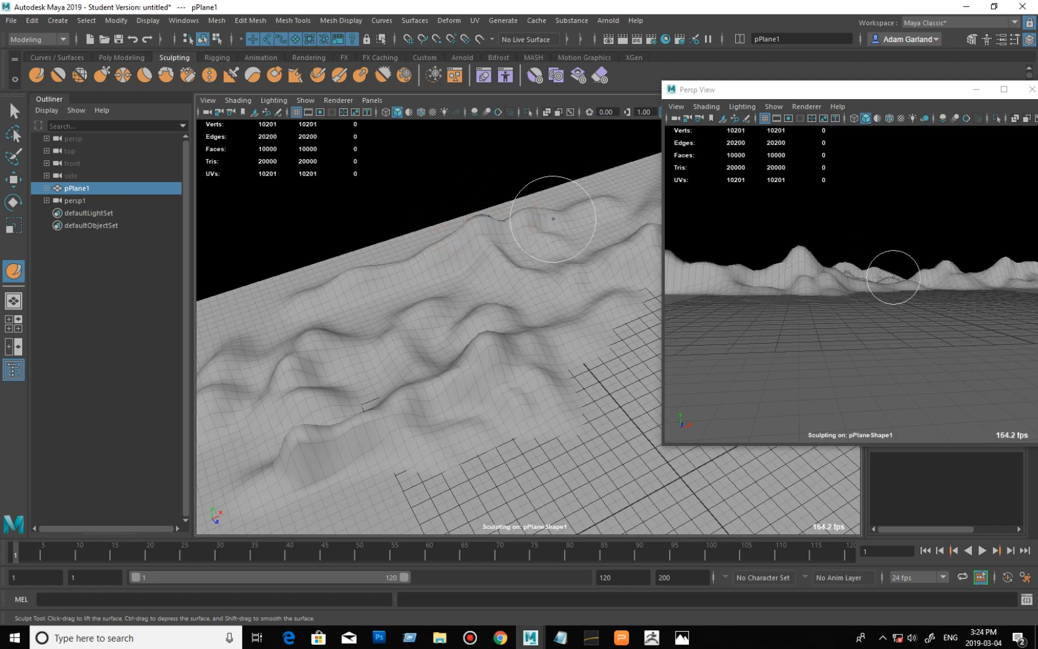
{"action": "mouse_move", "coordinate": [594, 301]}
{"action": "left_mouse_down", "text": "alt"}
{"action": "mouse_move", "coordinate": [549, 322]}
{"action": "mouse_move", "coordinate": [531, 366]}
{"action": "mouse_move", "coordinate": [544, 348]}
{"action": "mouse_move", "coordinate": [563, 362]}
{"action": "mouse_move", "coordinate": [579, 348]}
{"action": "left_mouse_up", "text": "alt"}
{"action": "left_click_drag", "start_coordinate": [447, 276], "coordinate": [453, 274]}
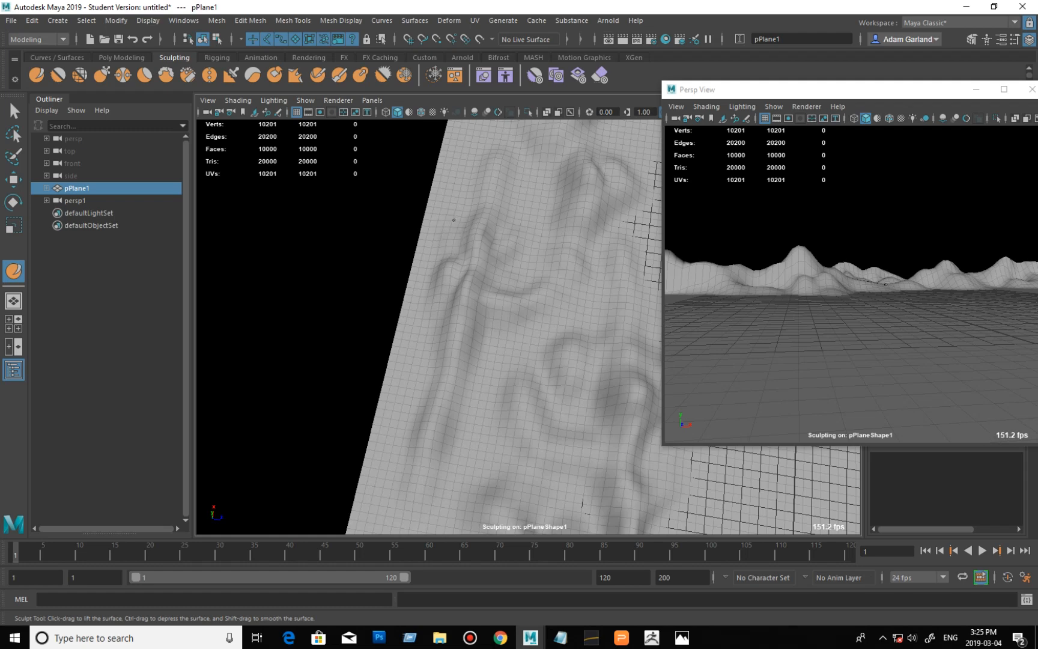
Step: Extend a long spur along the outer side of the rear ridge, running on from its highest peak
{"action": "left_click_drag", "start_coordinate": [449, 298], "coordinate": [432, 348]}
{"action": "left_click_drag", "start_coordinate": [433, 347], "coordinate": [421, 385]}
{"action": "left_click_drag", "start_coordinate": [419, 387], "coordinate": [415, 404]}
{"action": "mouse_move", "coordinate": [489, 407]}
{"action": "left_mouse_down", "text": "alt"}
{"action": "mouse_move", "coordinate": [435, 359]}
{"action": "mouse_move", "coordinate": [428, 332]}
{"action": "left_mouse_up", "text": "alt"}
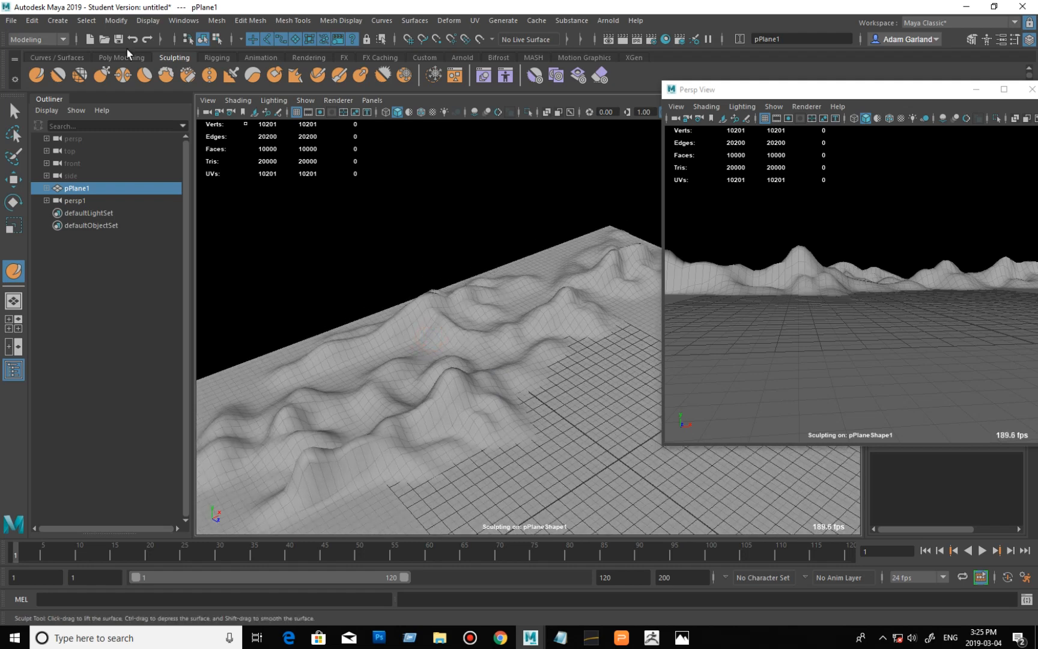
Step: Create a directional light and turn on Use All Lights in the reference perspective view
{"action": "left_click", "coordinate": [57, 20]}
{"action": "mouse_move", "coordinate": [157, 91]}
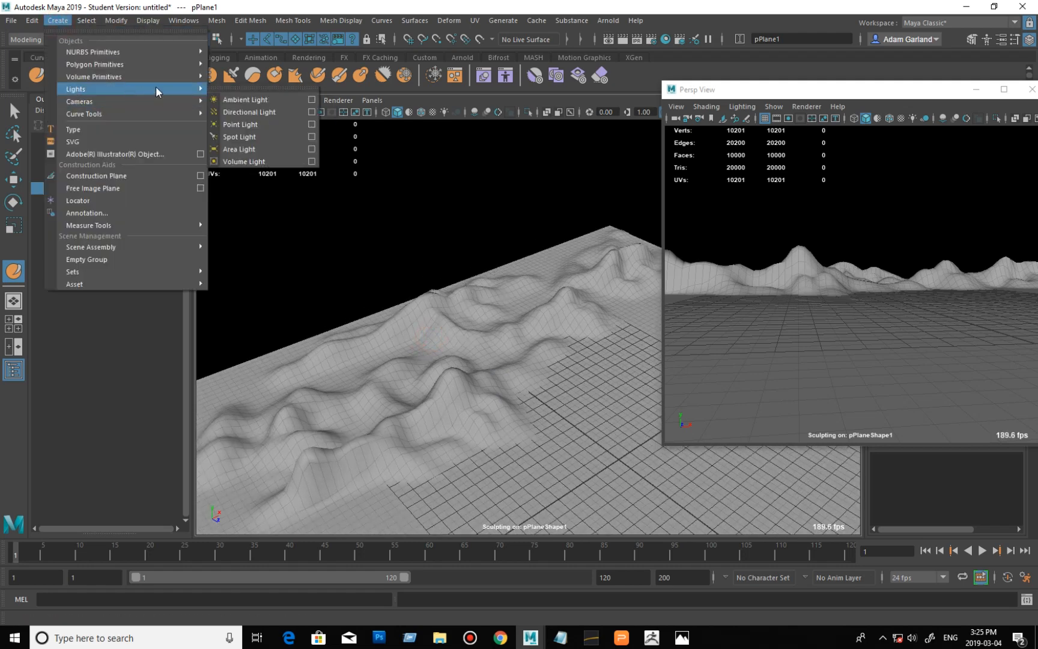
{"action": "left_click", "coordinate": [264, 112]}
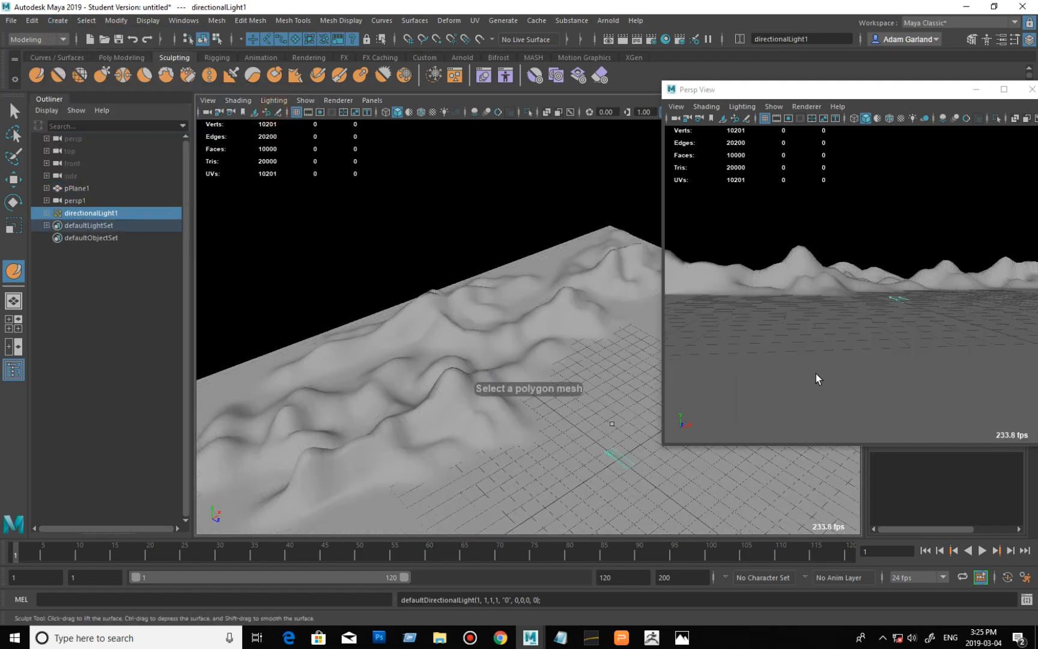
{"action": "left_click_drag", "start_coordinate": [906, 88], "coordinate": [874, 86]}
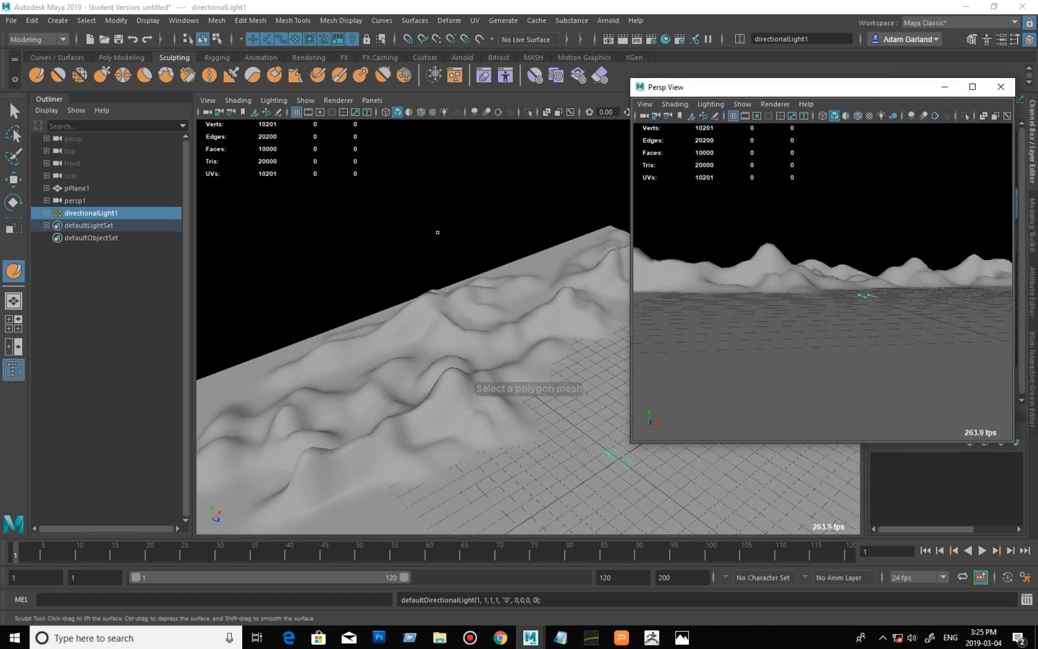
{"action": "key", "text": "alt+Tab"}
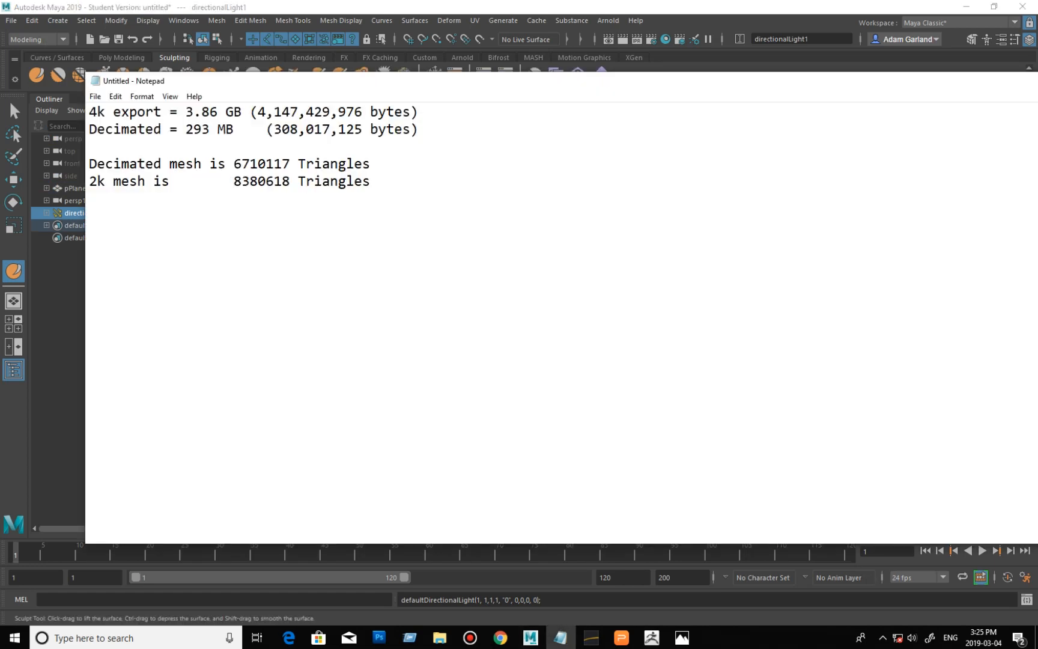
{"action": "key", "text": "alt+Tab"}
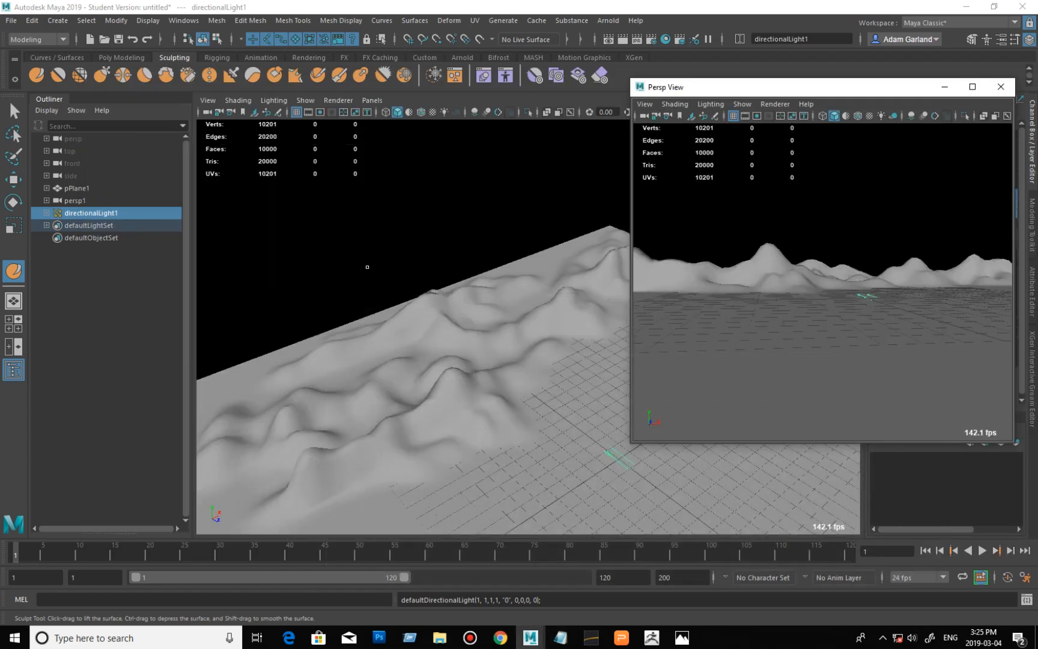
{"action": "left_click_drag", "start_coordinate": [692, 288], "coordinate": [707, 296], "text": "alt"}
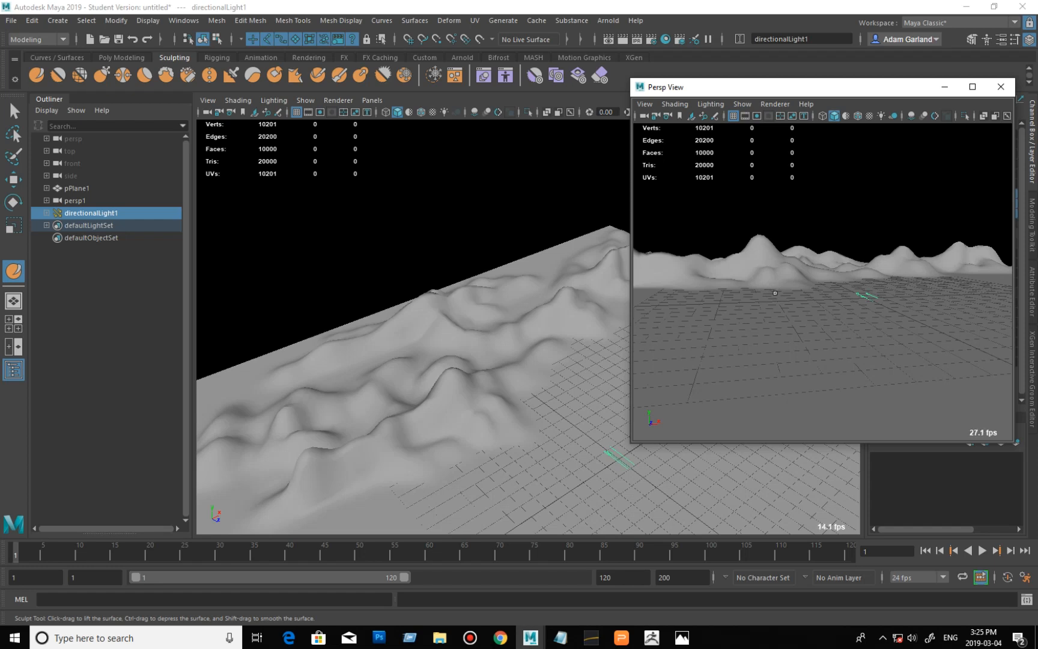
{"action": "key", "text": "7"}
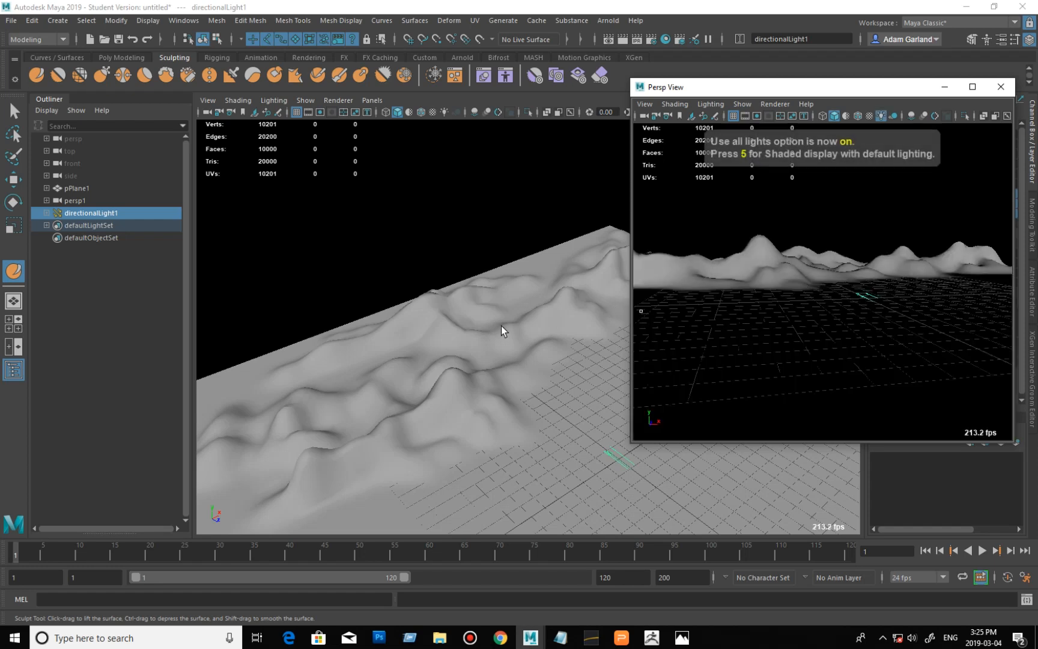
Step: Rotate the directional light to about -142, -64, 107 degrees so it rakes across the mountains, and enable shadows in the reference view
{"action": "left_click", "coordinate": [15, 203]}
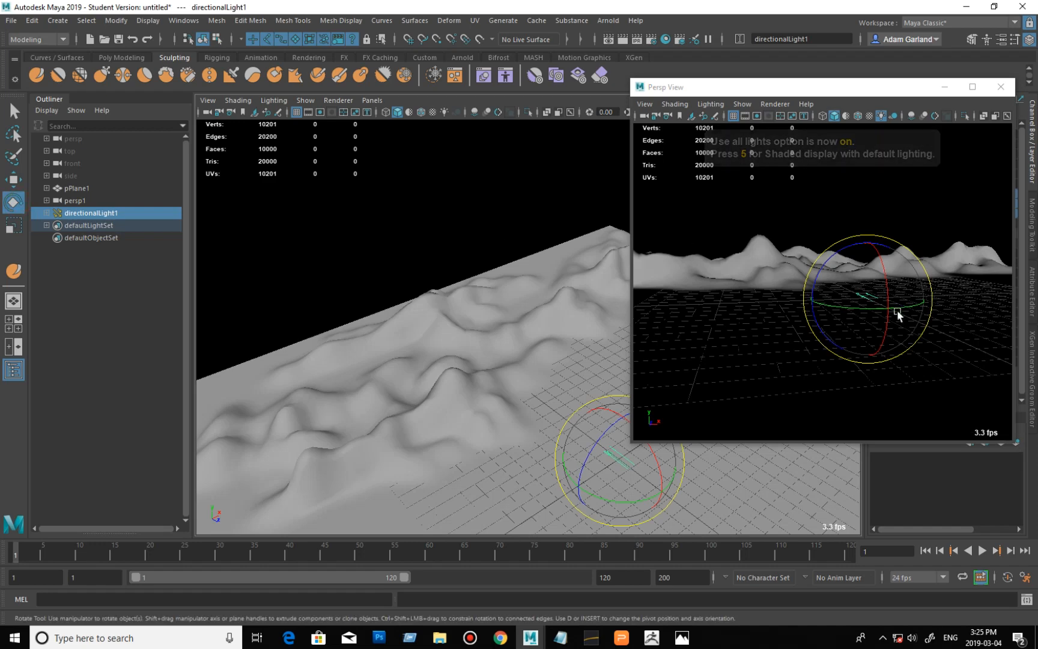
{"action": "left_click_drag", "start_coordinate": [900, 323], "coordinate": [718, 167]}
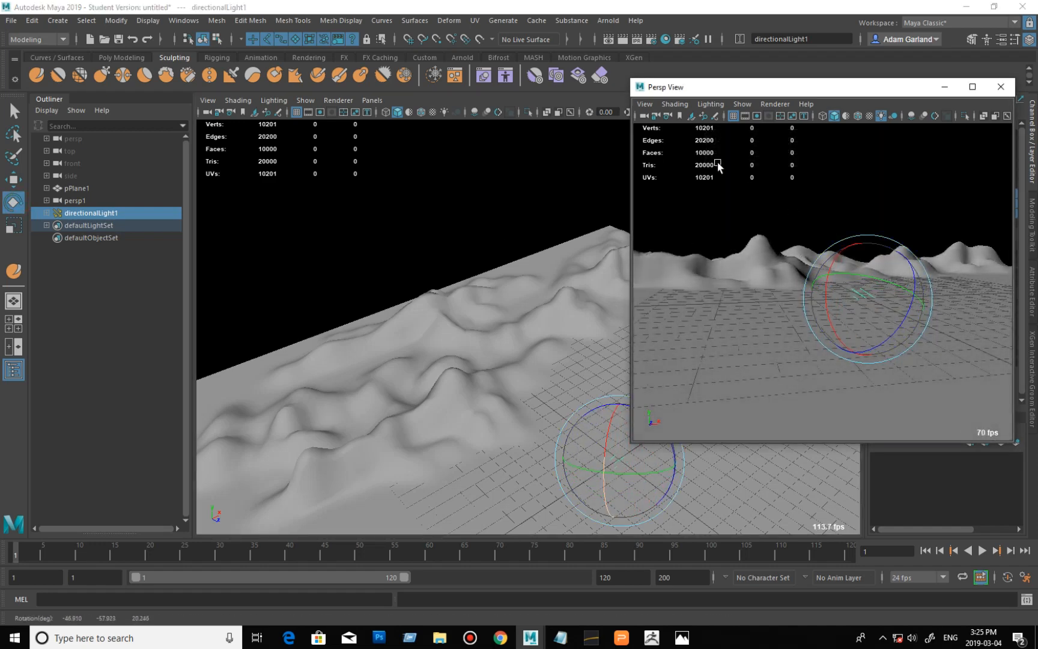
{"action": "left_click", "coordinate": [677, 105]}
{"action": "mouse_move", "coordinate": [721, 106]}
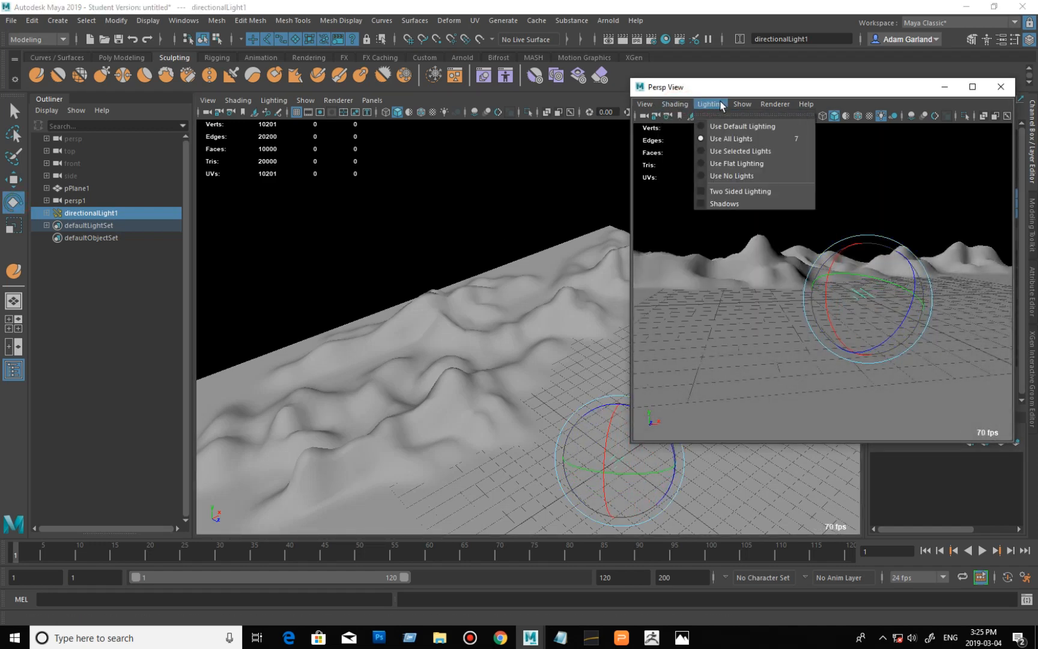
{"action": "left_click", "coordinate": [733, 203]}
{"action": "left_click_drag", "start_coordinate": [859, 331], "coordinate": [861, 301]}
{"action": "mouse_move", "coordinate": [854, 300]}
{"action": "left_mouse_down"}
{"action": "mouse_move", "coordinate": [847, 296]}
{"action": "mouse_move", "coordinate": [868, 305]}
{"action": "left_mouse_up"}
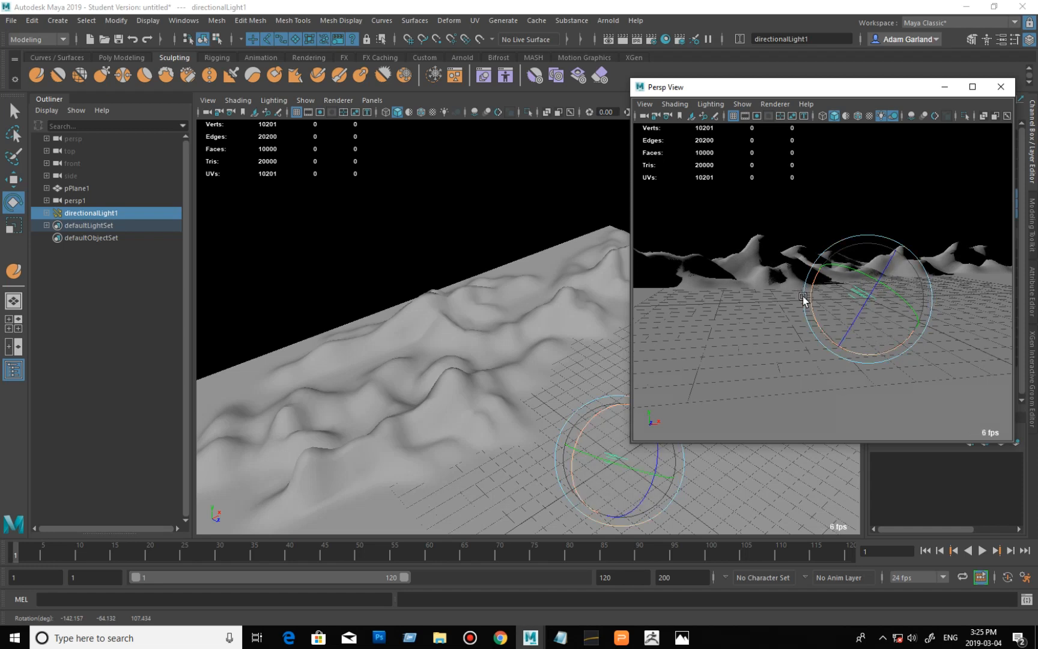
Step: Move the directional light up into the sky above the mountains and deselect it
{"action": "key", "text": "w"}
{"action": "left_click_drag", "start_coordinate": [916, 224], "coordinate": [1004, 118]}
{"action": "left_click", "coordinate": [424, 224]}
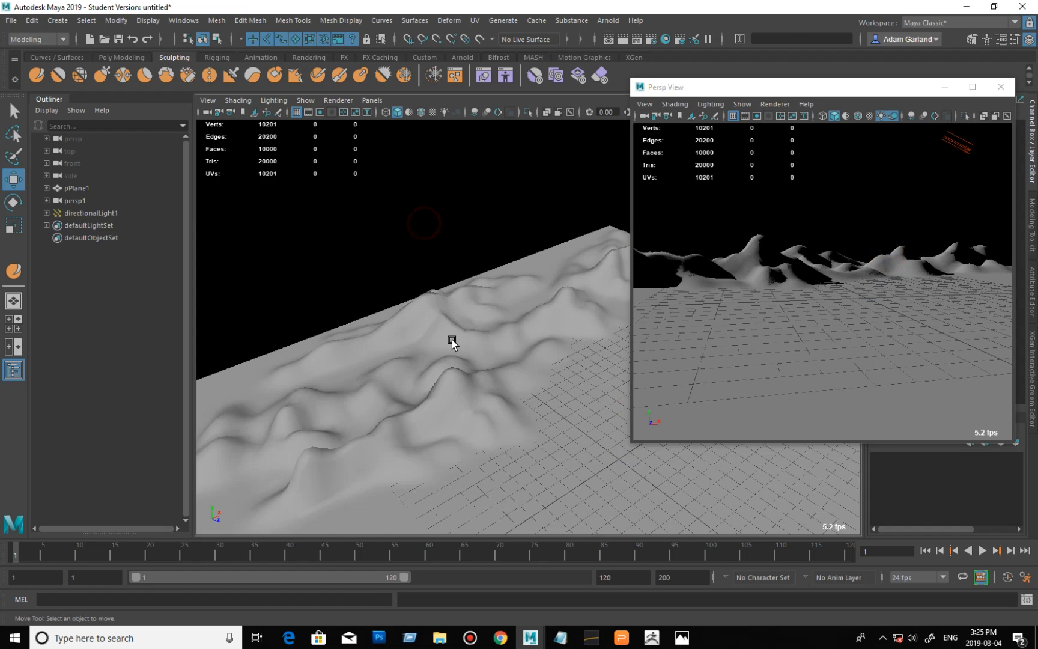
Step: Sculpt low elongated foothills on the flat ground between the front peaks and the grid of the terrain plane
{"action": "left_click", "coordinate": [518, 385]}
{"action": "left_click", "coordinate": [13, 271]}
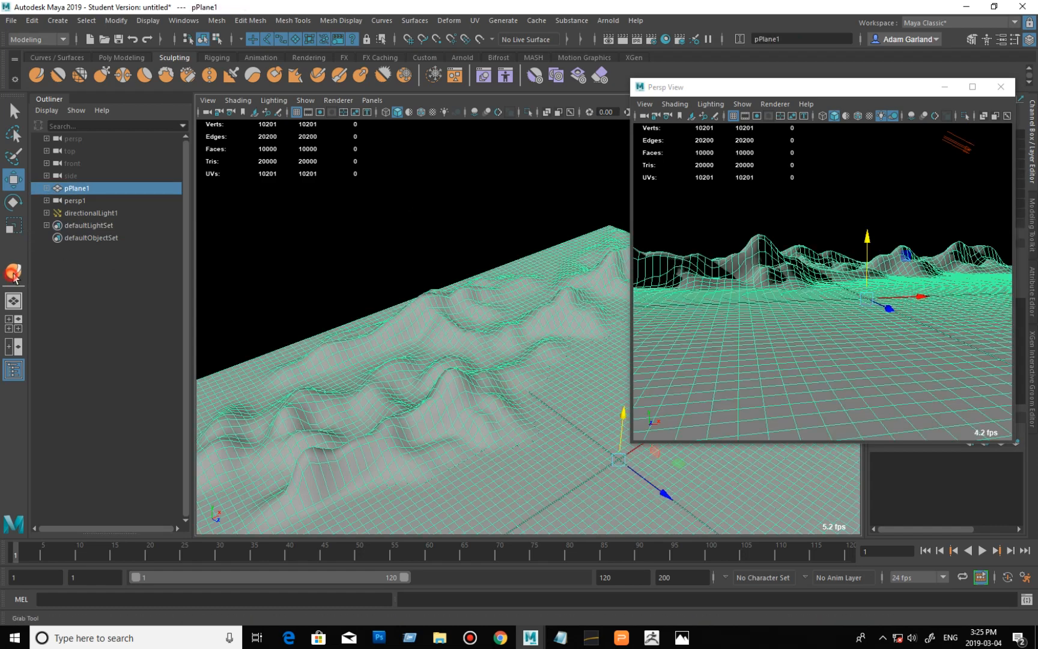
{"action": "left_click_drag", "start_coordinate": [522, 400], "coordinate": [539, 443]}
{"action": "mouse_move", "coordinate": [420, 447]}
{"action": "left_mouse_down"}
{"action": "mouse_move", "coordinate": [398, 489]}
{"action": "mouse_move", "coordinate": [540, 504]}
{"action": "left_mouse_up"}
{"action": "mouse_move", "coordinate": [431, 503]}
{"action": "left_mouse_down"}
{"action": "mouse_move", "coordinate": [522, 528]}
{"action": "mouse_move", "coordinate": [540, 514]}
{"action": "mouse_move", "coordinate": [524, 493]}
{"action": "mouse_move", "coordinate": [579, 492]}
{"action": "mouse_move", "coordinate": [605, 477]}
{"action": "left_mouse_up"}
{"action": "left_click", "coordinate": [521, 510]}
Step: Raise gentle hills in the reference view, across the near foreground and at the foot of the distant peaks
{"action": "left_click", "coordinate": [688, 314]}
{"action": "mouse_move", "coordinate": [679, 321]}
{"action": "left_mouse_down"}
{"action": "mouse_move", "coordinate": [682, 308]}
{"action": "mouse_move", "coordinate": [758, 329]}
{"action": "left_mouse_up"}
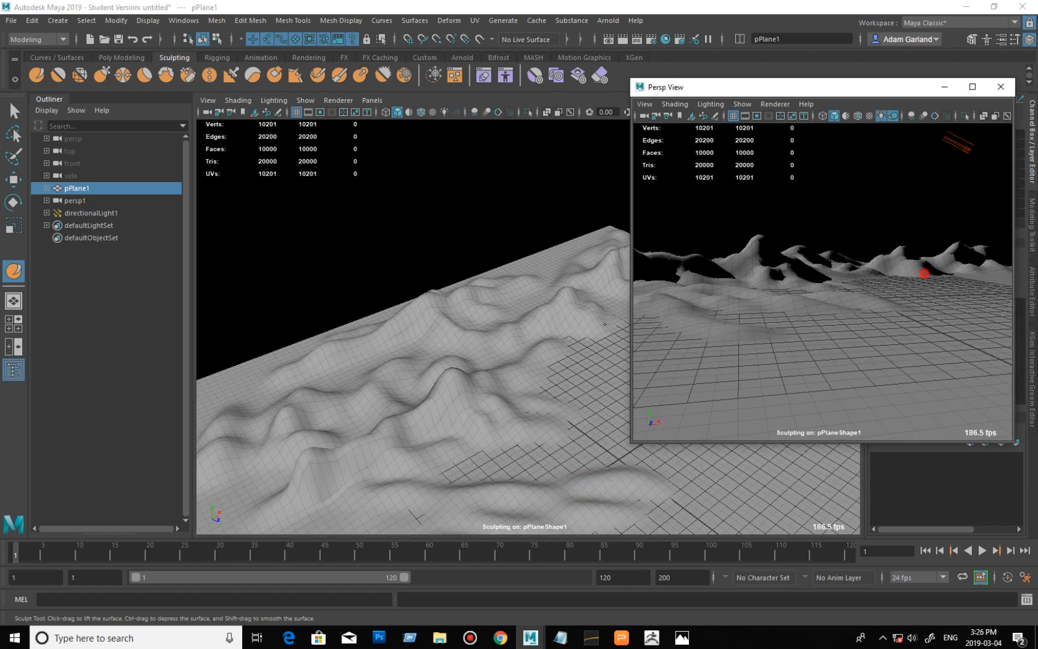
{"action": "mouse_move", "coordinate": [922, 274]}
{"action": "left_mouse_down"}
{"action": "mouse_move", "coordinate": [941, 279]}
{"action": "mouse_move", "coordinate": [901, 272]}
{"action": "mouse_move", "coordinate": [958, 274]}
{"action": "left_mouse_up"}
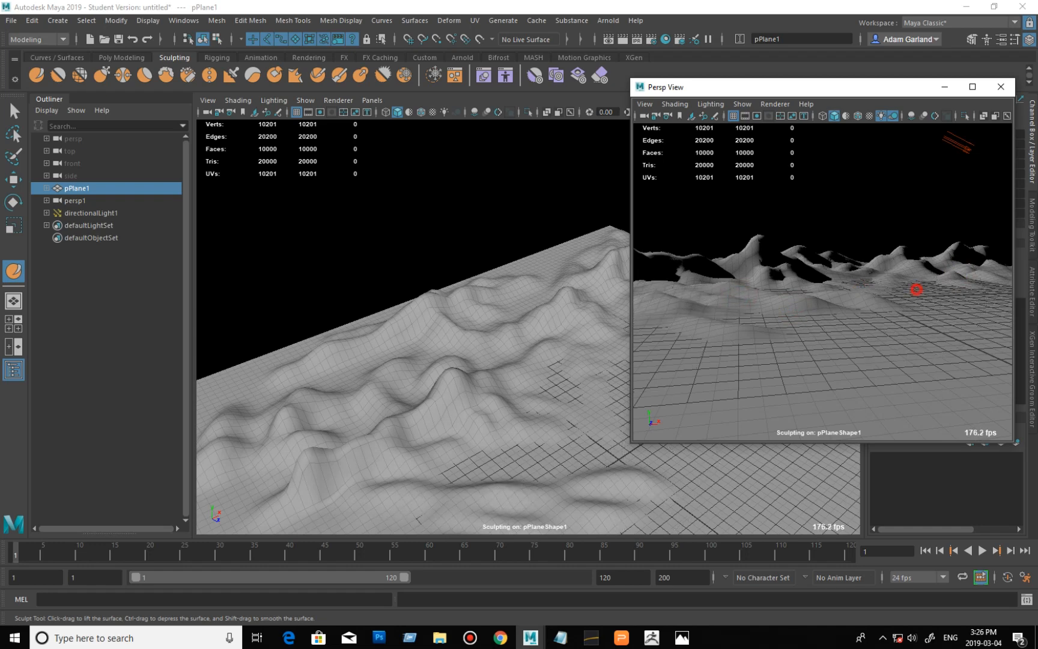
Step: Sculpt low ridges on the flat ground around the near end of the range and beside its far end
{"action": "mouse_move", "coordinate": [533, 340]}
{"action": "left_mouse_down", "text": "alt"}
{"action": "mouse_move", "coordinate": [454, 342]}
{"action": "mouse_move", "coordinate": [498, 348]}
{"action": "mouse_move", "coordinate": [494, 359]}
{"action": "mouse_move", "coordinate": [530, 342]}
{"action": "left_mouse_up", "text": "alt"}
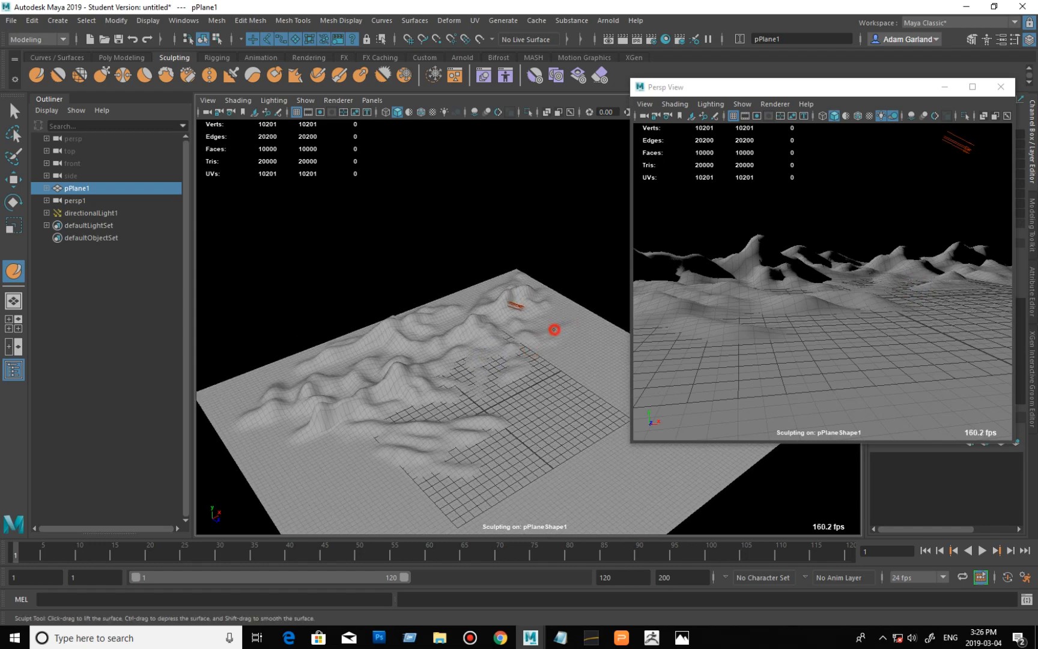
{"action": "left_click_drag", "start_coordinate": [365, 456], "coordinate": [304, 450]}
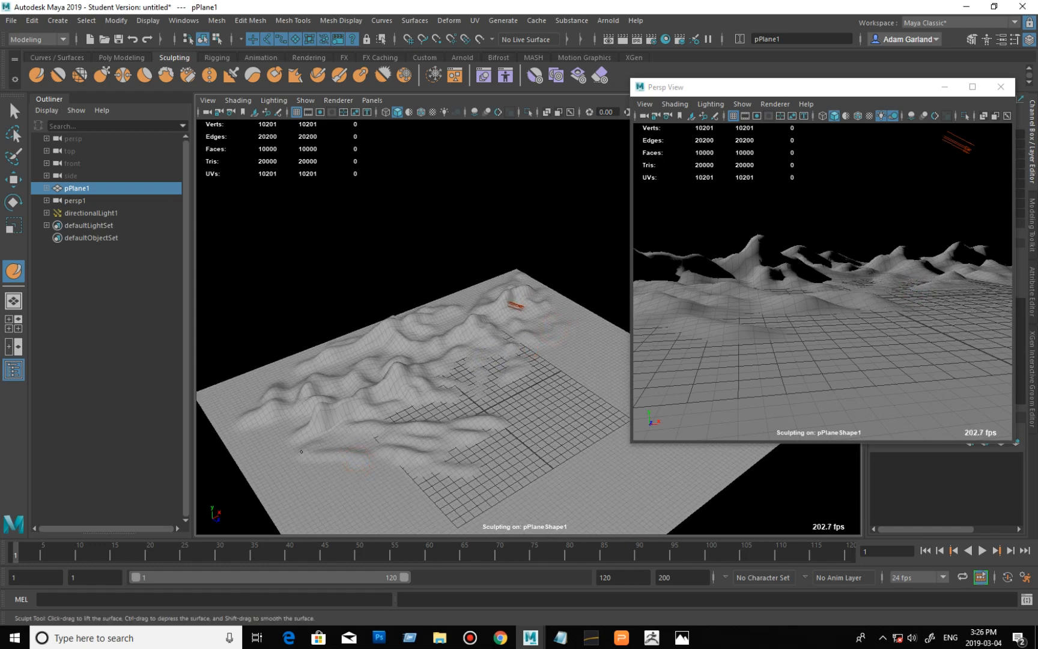
{"action": "mouse_move", "coordinate": [394, 468]}
{"action": "left_mouse_down"}
{"action": "mouse_move", "coordinate": [331, 480]}
{"action": "mouse_move", "coordinate": [271, 427]}
{"action": "left_mouse_up"}
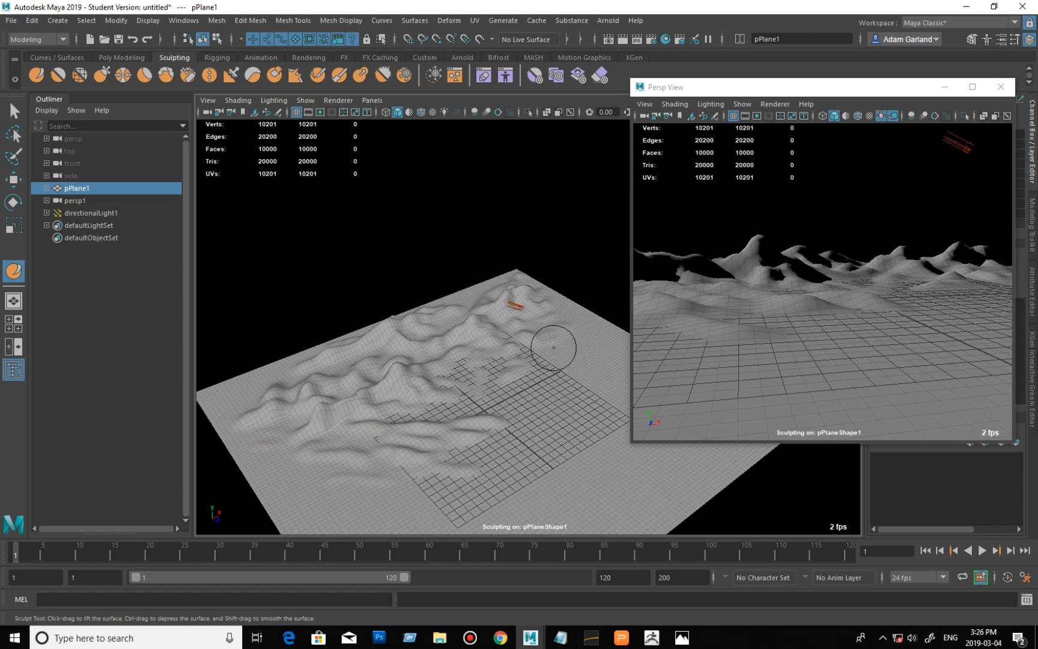
{"action": "mouse_move", "coordinate": [551, 311]}
{"action": "left_mouse_down"}
{"action": "mouse_move", "coordinate": [564, 304]}
{"action": "mouse_move", "coordinate": [544, 294]}
{"action": "left_mouse_up"}
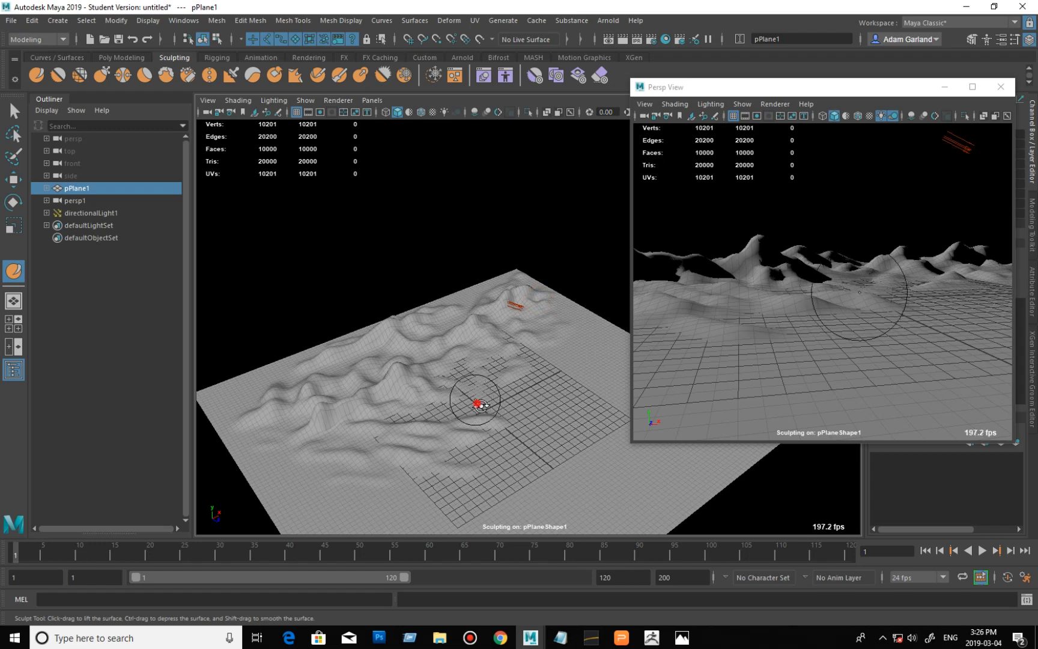
Step: Build up the slope beside the tallest peak in the reference view into a longer, fuller ridge line
{"action": "mouse_move", "coordinate": [475, 398]}
{"action": "left_mouse_down", "text": "alt"}
{"action": "mouse_move", "coordinate": [550, 352]}
{"action": "mouse_move", "coordinate": [544, 370]}
{"action": "mouse_move", "coordinate": [556, 383]}
{"action": "mouse_move", "coordinate": [473, 395]}
{"action": "mouse_move", "coordinate": [408, 371]}
{"action": "mouse_move", "coordinate": [395, 394]}
{"action": "mouse_move", "coordinate": [391, 376]}
{"action": "left_mouse_up", "text": "alt"}
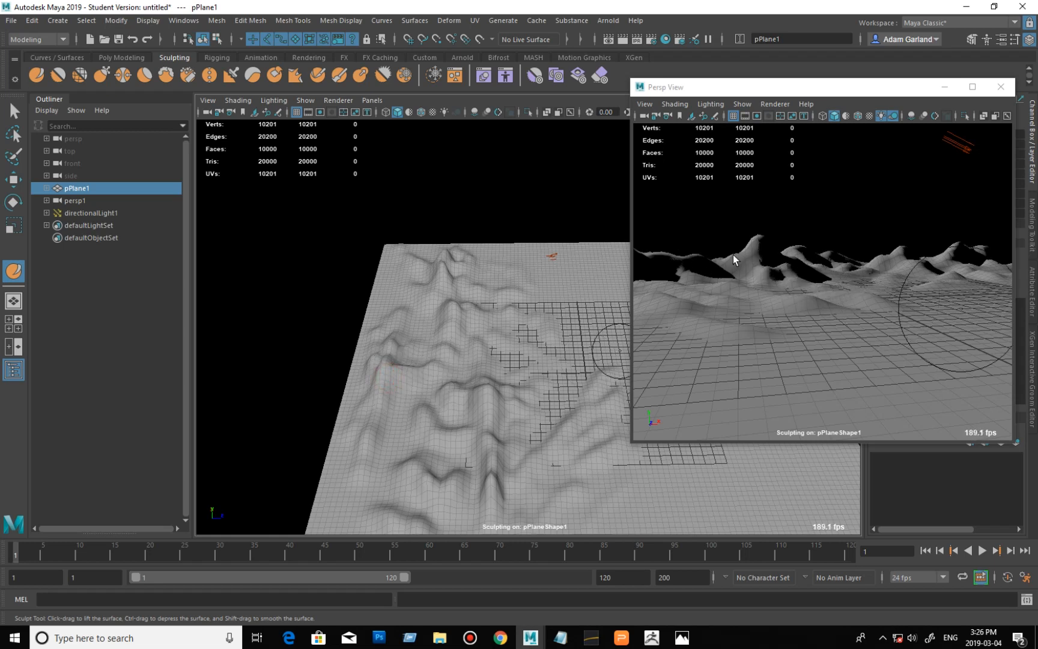
{"action": "left_click", "coordinate": [733, 259]}
{"action": "mouse_move", "coordinate": [733, 259]}
{"action": "left_mouse_down"}
{"action": "mouse_move", "coordinate": [714, 257]}
{"action": "mouse_move", "coordinate": [744, 244]}
{"action": "mouse_move", "coordinate": [715, 257]}
{"action": "left_mouse_up"}
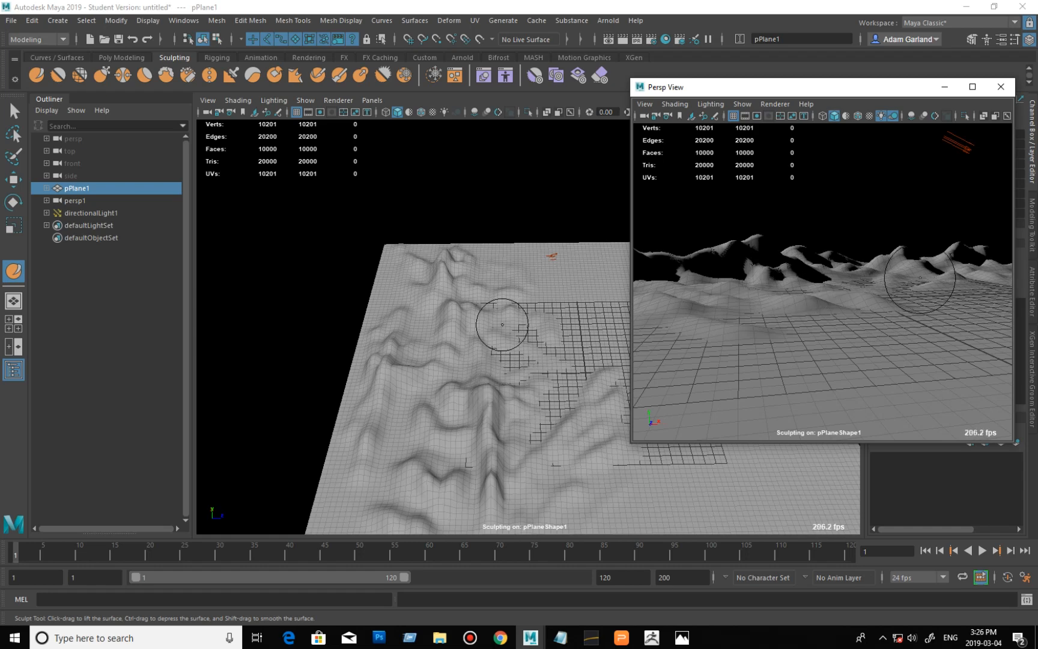
Step: Close the separate reference perspective view and frame the whole terrain in the main view
{"action": "left_click_drag", "start_coordinate": [534, 356], "coordinate": [443, 346], "text": "alt"}
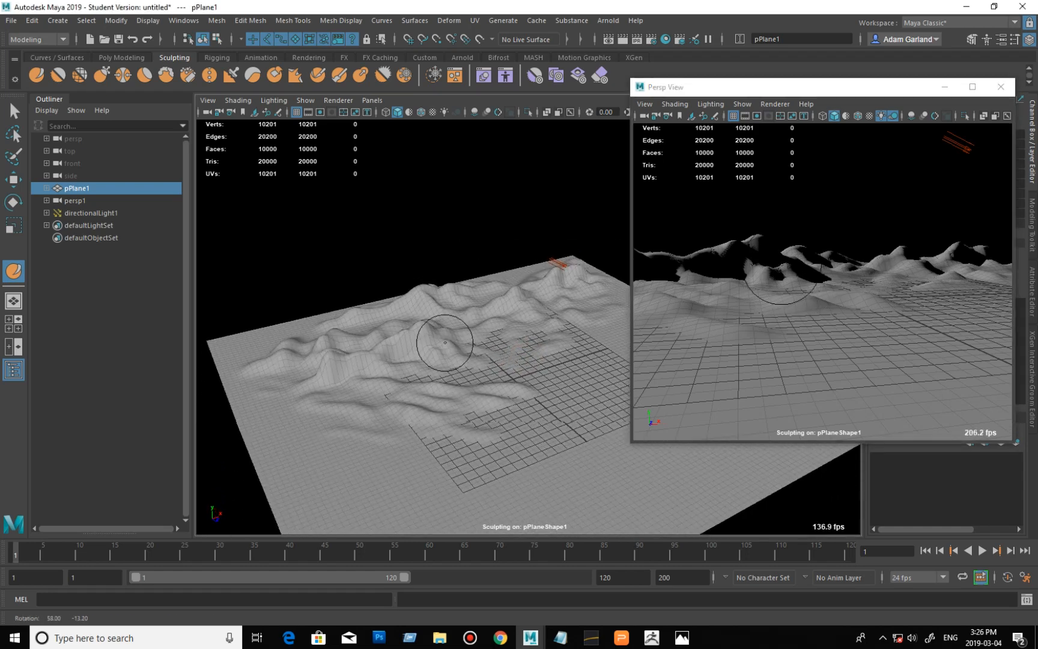
{"action": "right_click_drag", "start_coordinate": [505, 332], "coordinate": [457, 317], "text": "alt"}
{"action": "left_click", "coordinate": [1000, 86]}
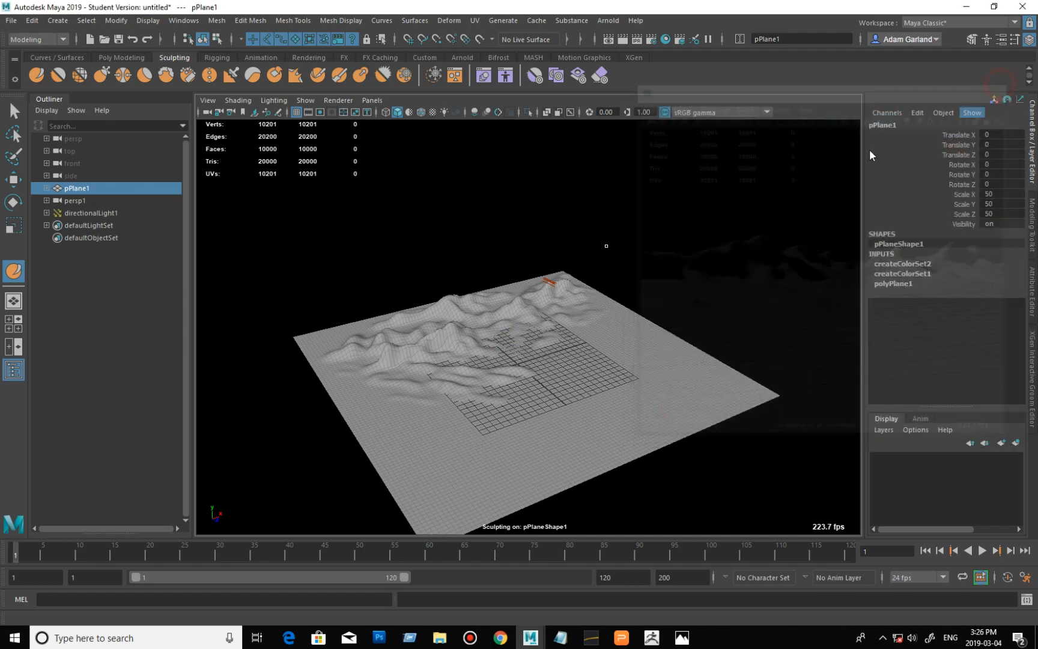
{"action": "left_click_drag", "start_coordinate": [505, 241], "coordinate": [472, 232], "text": "alt"}
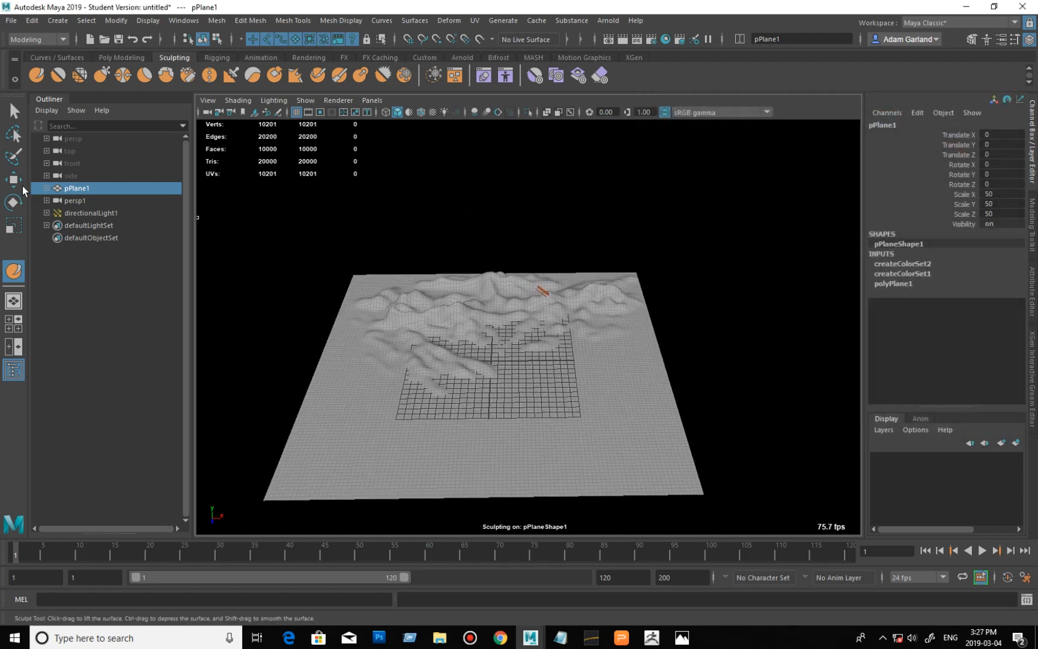
Step: Set the terrain plane's Scale X, Y and Z to 1
{"action": "left_click", "coordinate": [15, 181]}
{"action": "left_click", "coordinate": [531, 325]}
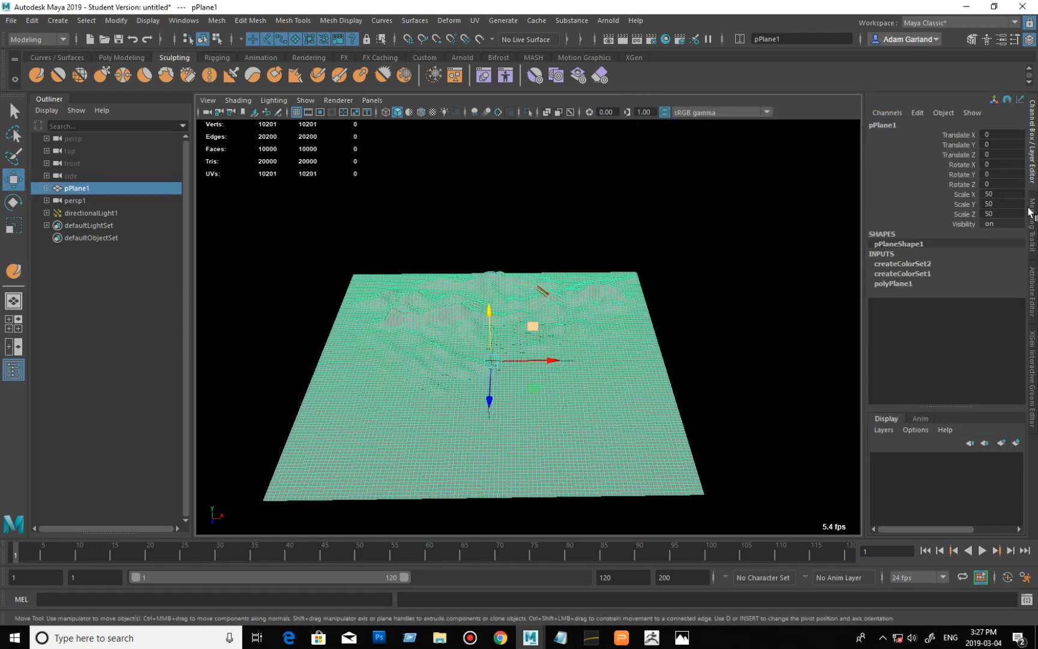
{"action": "left_click_drag", "start_coordinate": [1001, 192], "coordinate": [1019, 218]}
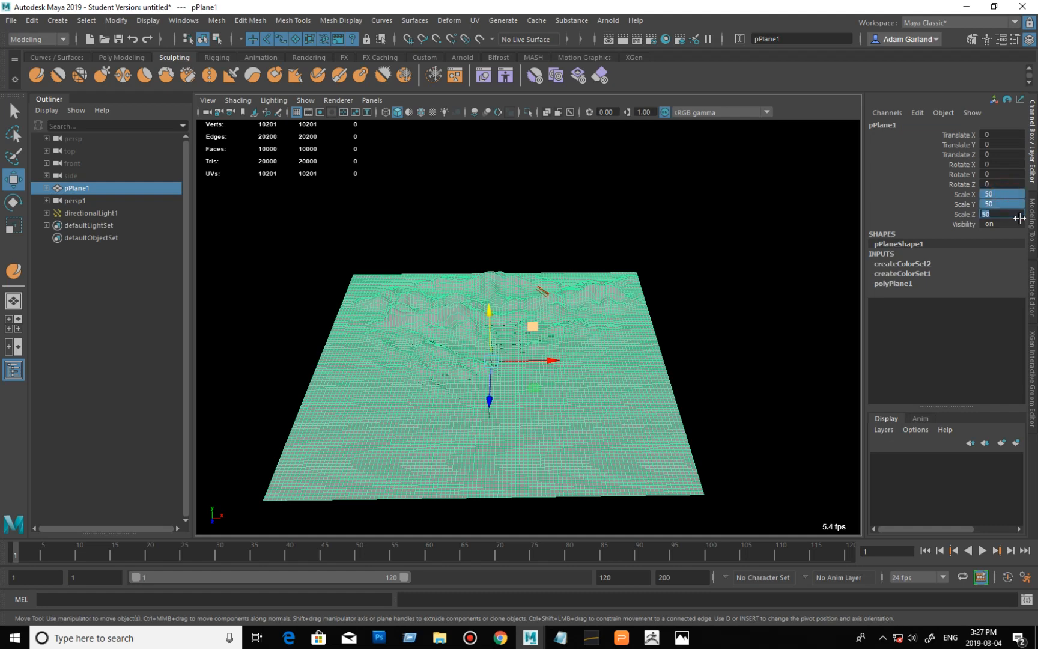
{"action": "type", "text": "1"}
{"action": "key", "text": "Return"}
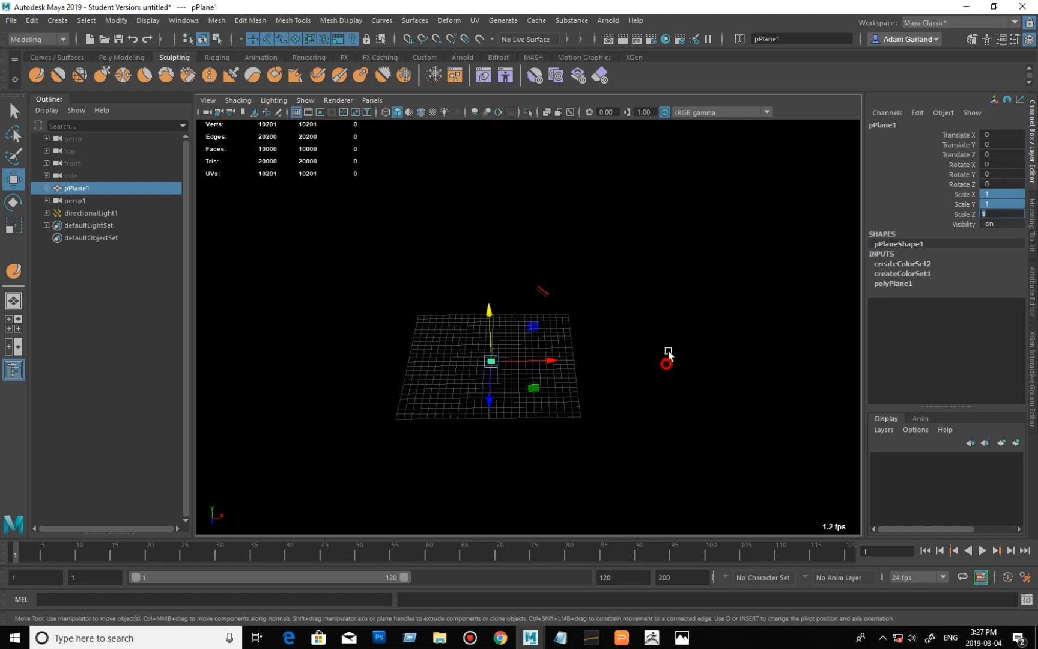
{"action": "left_click_drag", "start_coordinate": [666, 360], "coordinate": [664, 321], "text": "alt"}
{"action": "right_click_drag", "start_coordinate": [436, 364], "coordinate": [656, 369], "text": "alt"}
{"action": "right_click_drag", "start_coordinate": [514, 403], "coordinate": [664, 323], "text": "alt"}
{"action": "left_click_drag", "start_coordinate": [664, 324], "coordinate": [651, 352], "text": "alt"}
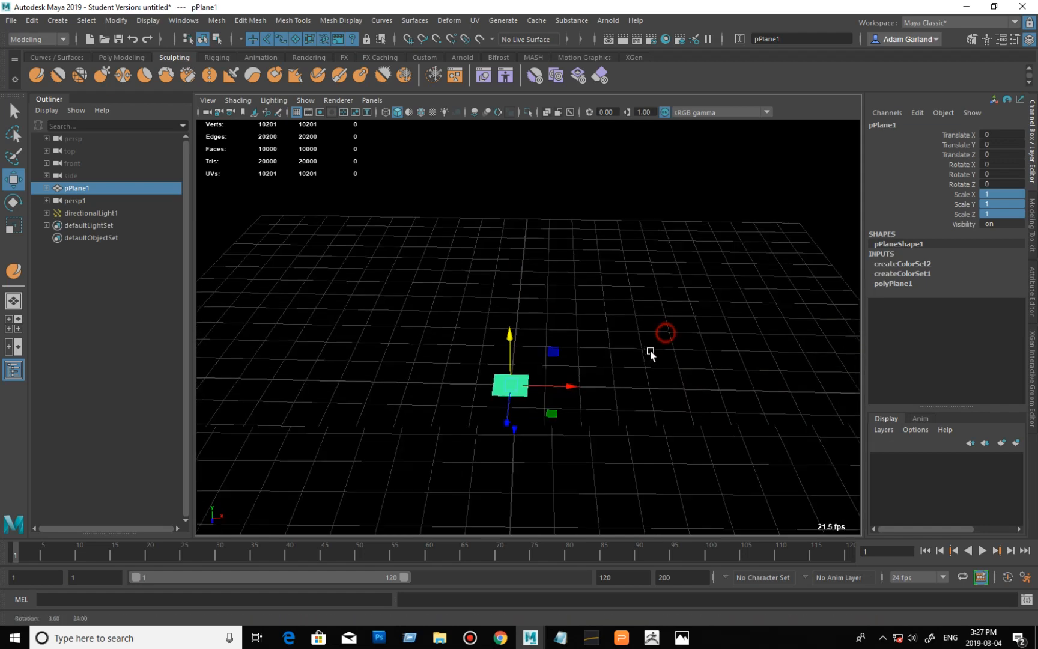
Step: Create a second polygon plane and set its Subdivisions Width and Subdivisions Height to 1
{"action": "left_click", "coordinate": [121, 57]}
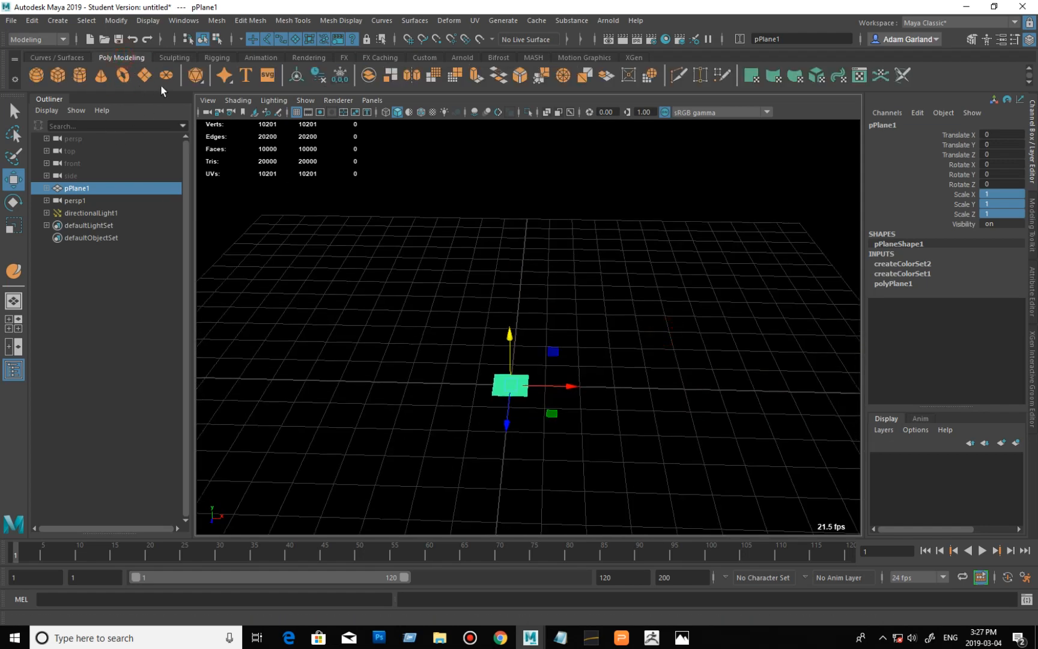
{"action": "left_click", "coordinate": [146, 75]}
{"action": "left_click_drag", "start_coordinate": [601, 390], "coordinate": [711, 398], "text": "alt"}
{"action": "double_click", "coordinate": [902, 266]}
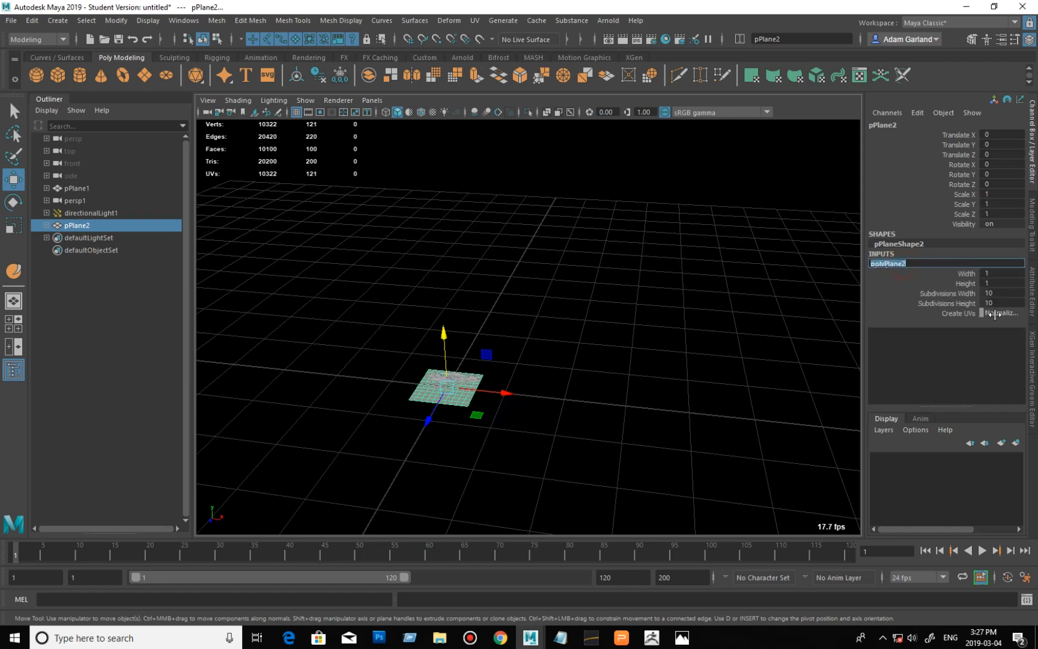
{"action": "left_click_drag", "start_coordinate": [999, 294], "coordinate": [1005, 307]}
{"action": "type", "text": "13"}
{"action": "key", "text": "Return"}
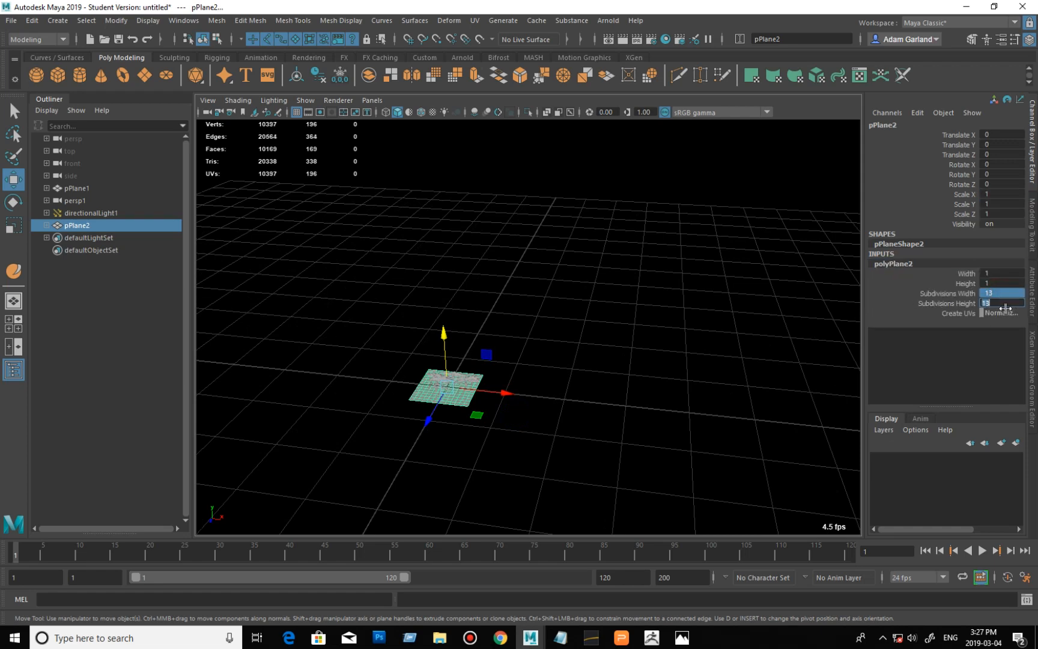
{"action": "type", "text": "1"}
{"action": "key", "text": "Return"}
Step: Rename the new single-face plane as target
{"action": "key", "text": "e"}
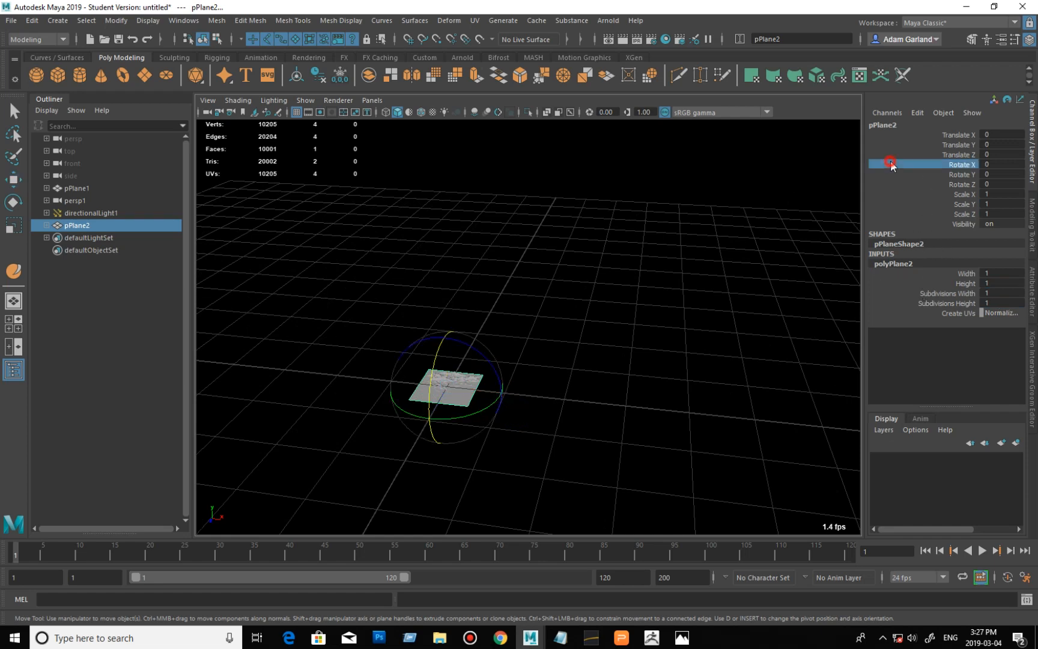
{"action": "double_click", "coordinate": [894, 125]}
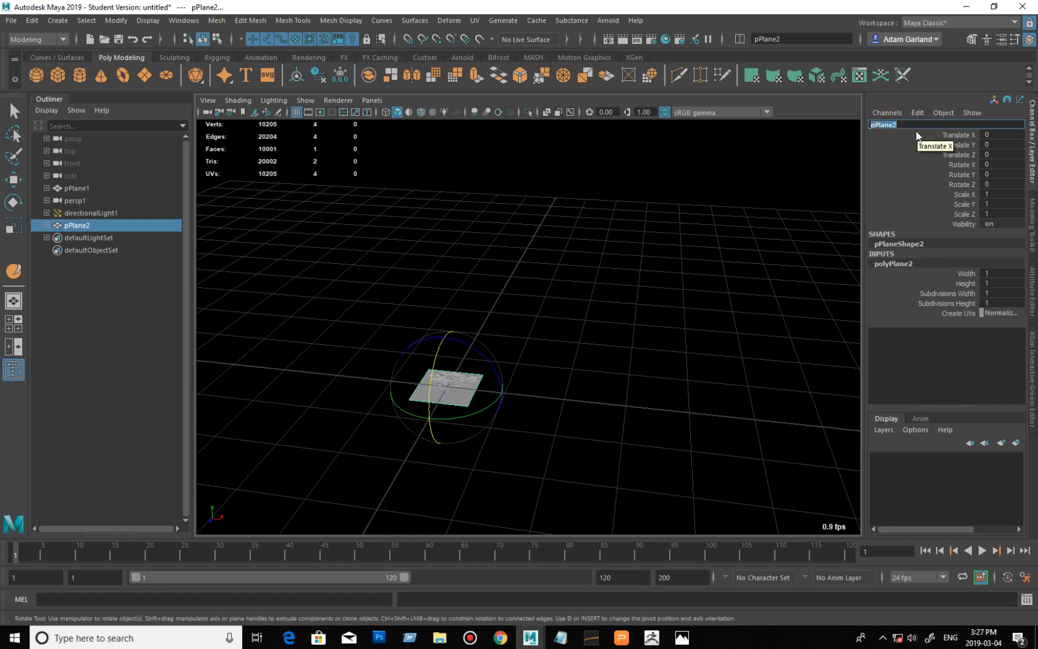
{"action": "type", "text": "target"}
{"action": "key", "text": "Return"}
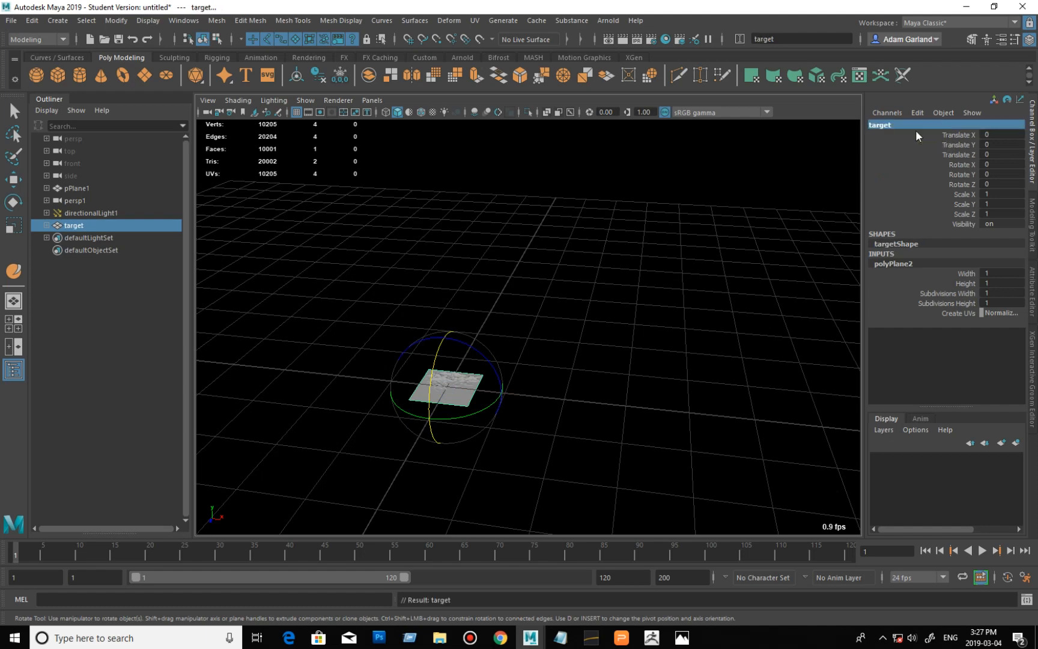
Step: Examine how the terrain plane and the flat target plane overlap, selecting each in turn
{"action": "left_click", "coordinate": [376, 281]}
{"action": "key", "text": "w"}
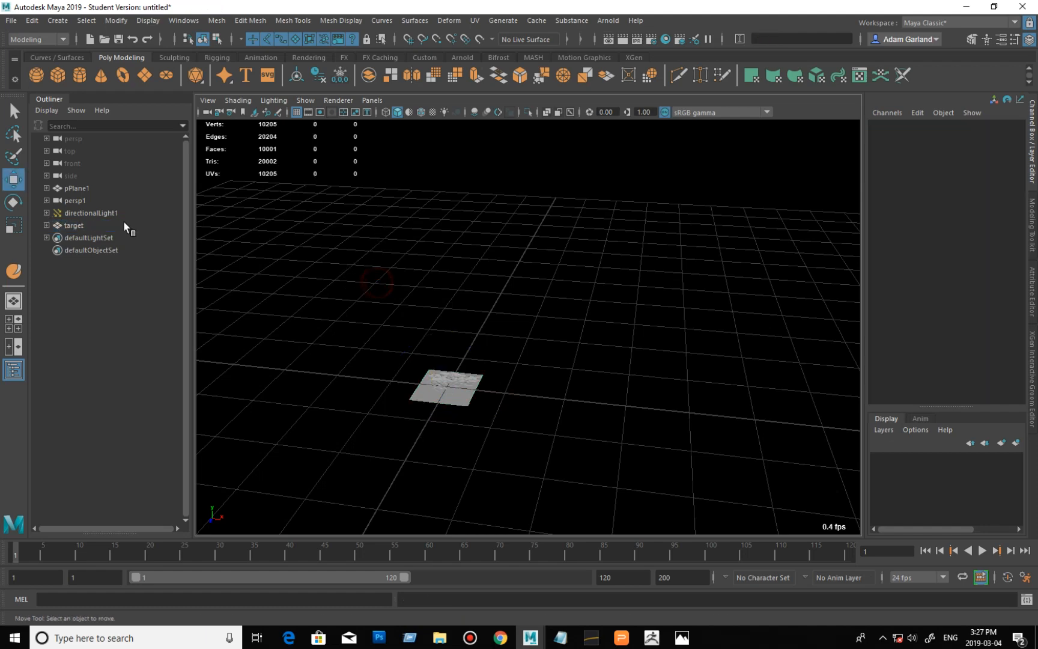
{"action": "left_click", "coordinate": [84, 188]}
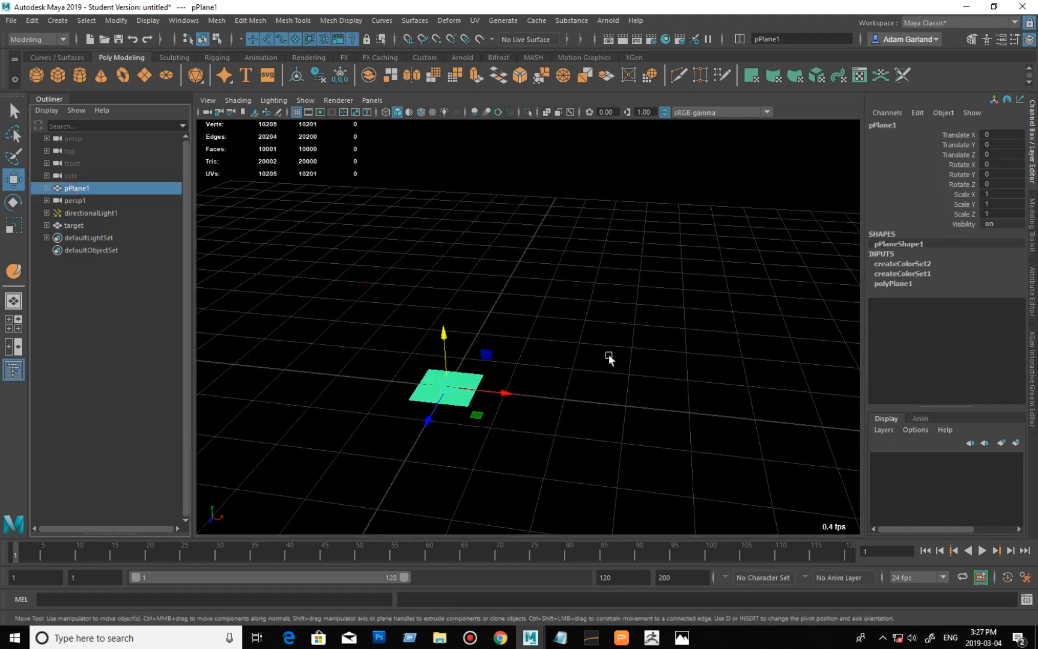
{"action": "middle_click_drag", "start_coordinate": [609, 354], "coordinate": [608, 335], "text": "alt"}
{"action": "left_click_drag", "start_coordinate": [608, 335], "coordinate": [613, 348], "text": "alt"}
{"action": "scroll", "coordinate": [613, 349], "scroll_direction": "up", "scroll_amount": 4}
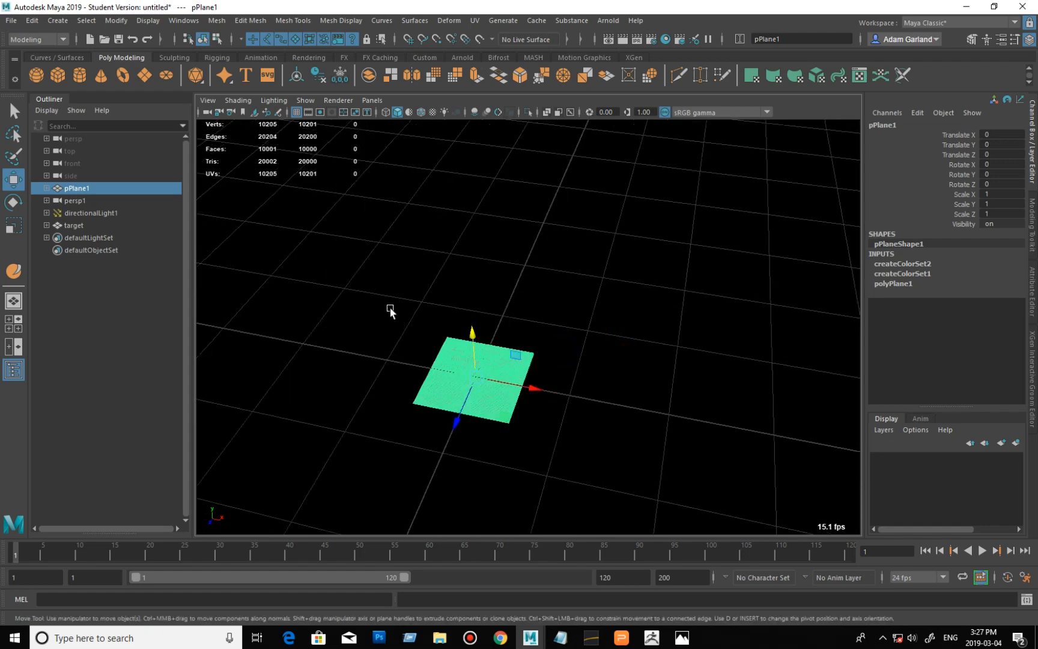
{"action": "left_click", "coordinate": [93, 228]}
{"action": "key", "text": "f"}
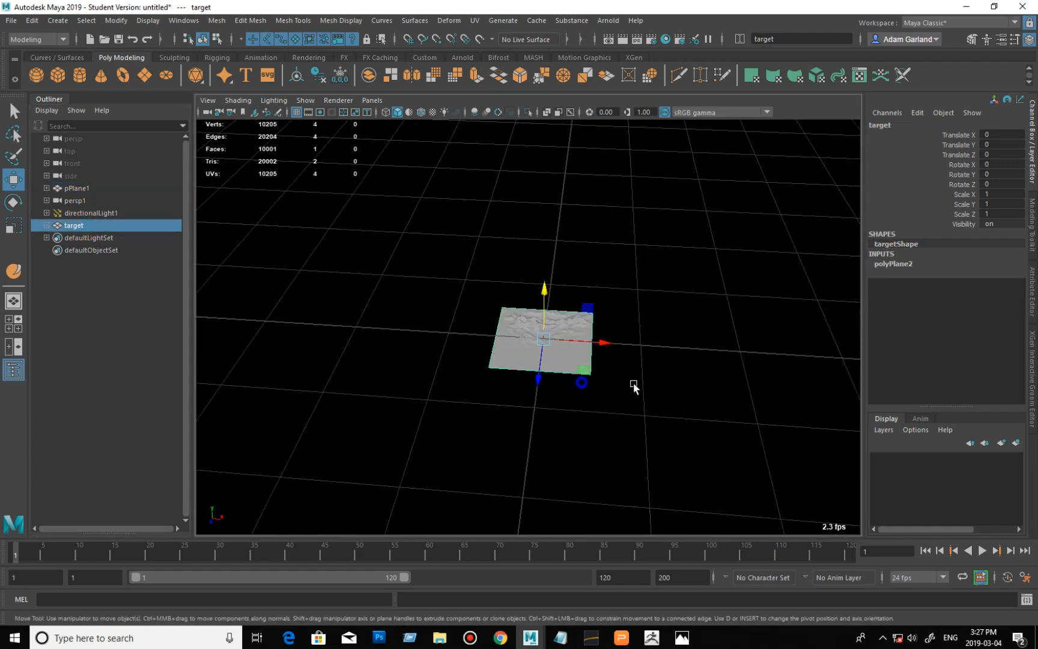
{"action": "right_click_drag", "start_coordinate": [633, 384], "coordinate": [695, 382], "text": "alt"}
{"action": "middle_click_drag", "start_coordinate": [695, 382], "coordinate": [659, 375], "text": "alt"}
{"action": "left_click_drag", "start_coordinate": [660, 375], "coordinate": [646, 346], "text": "alt"}
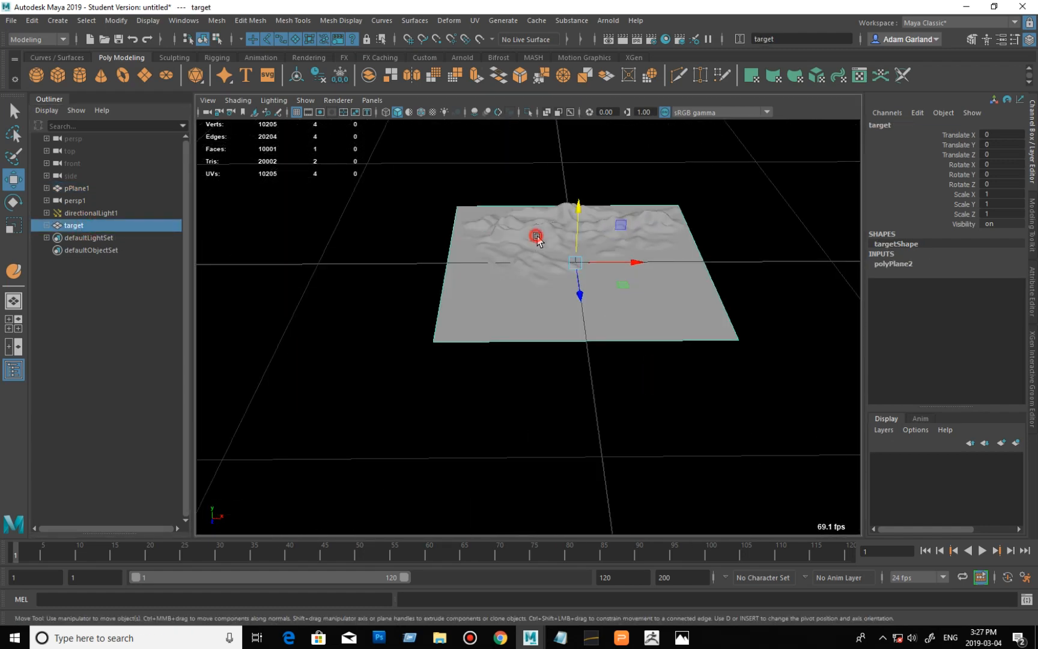
{"action": "left_click", "coordinate": [536, 236]}
{"action": "middle_click_drag", "start_coordinate": [663, 263], "coordinate": [564, 331], "text": "alt"}
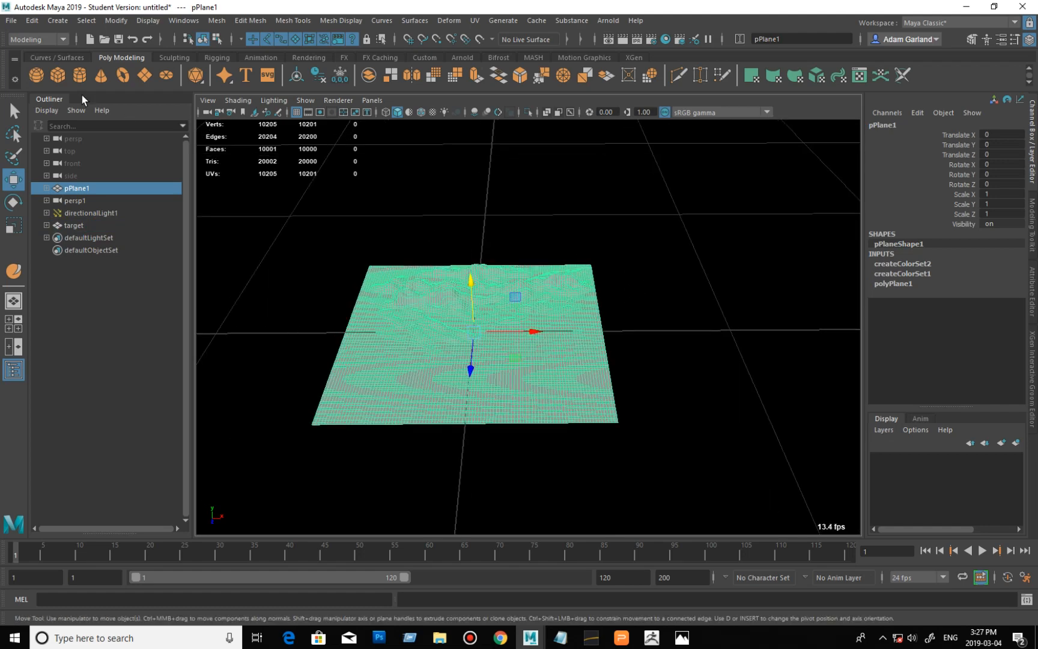
Step: Create a polygon cube around the terrain as a height reference and show the scene in wireframe
{"action": "left_click", "coordinate": [57, 76]}
{"action": "left_click_drag", "start_coordinate": [695, 267], "coordinate": [714, 299], "text": "alt"}
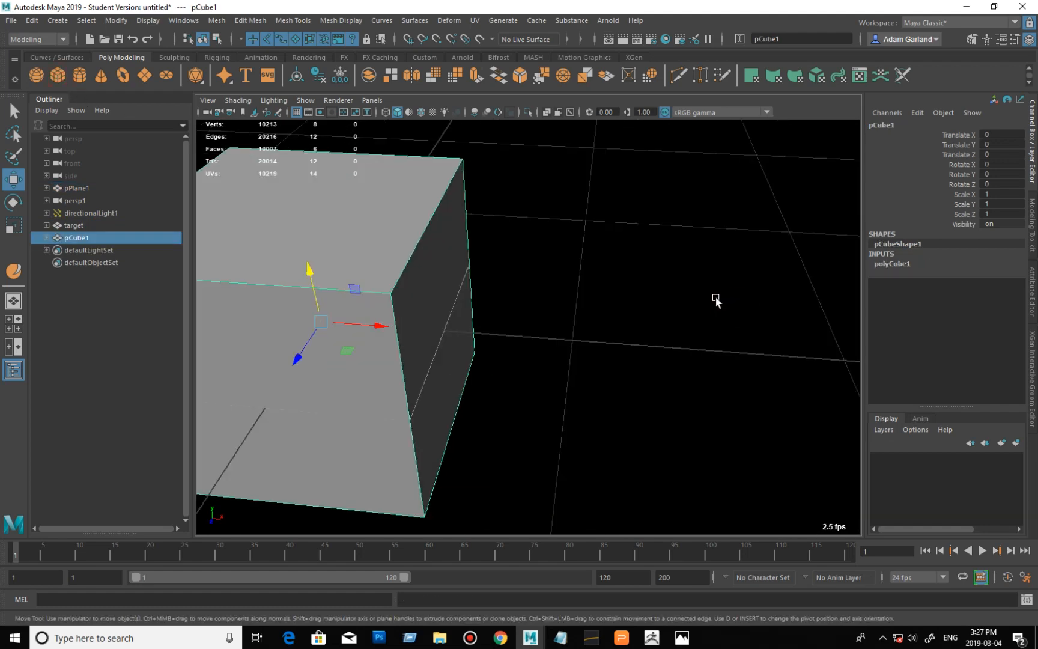
{"action": "key", "text": "4"}
{"action": "middle_click_drag", "start_coordinate": [586, 329], "coordinate": [794, 344], "text": "alt"}
{"action": "left_click_drag", "start_coordinate": [787, 340], "coordinate": [686, 325], "text": "alt"}
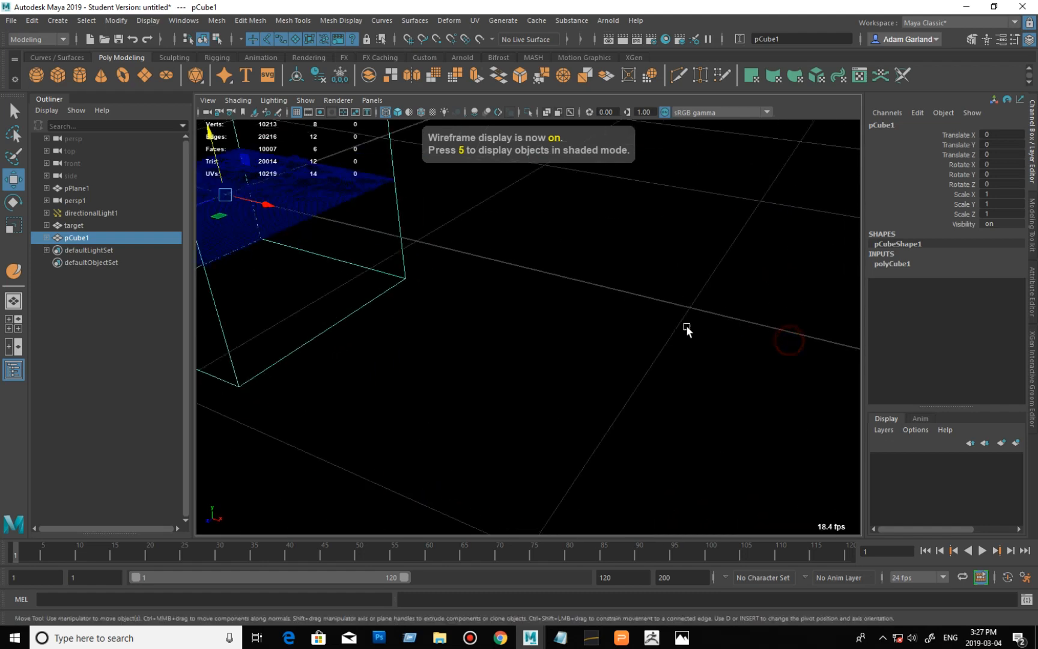
{"action": "right_click_drag", "start_coordinate": [643, 330], "coordinate": [594, 333], "text": "alt"}
{"action": "middle_click_drag", "start_coordinate": [704, 354], "coordinate": [841, 364], "text": "alt"}
{"action": "right_click_drag", "start_coordinate": [606, 347], "coordinate": [709, 353], "text": "alt"}
{"action": "middle_click_drag", "start_coordinate": [667, 343], "coordinate": [541, 390], "text": "alt"}
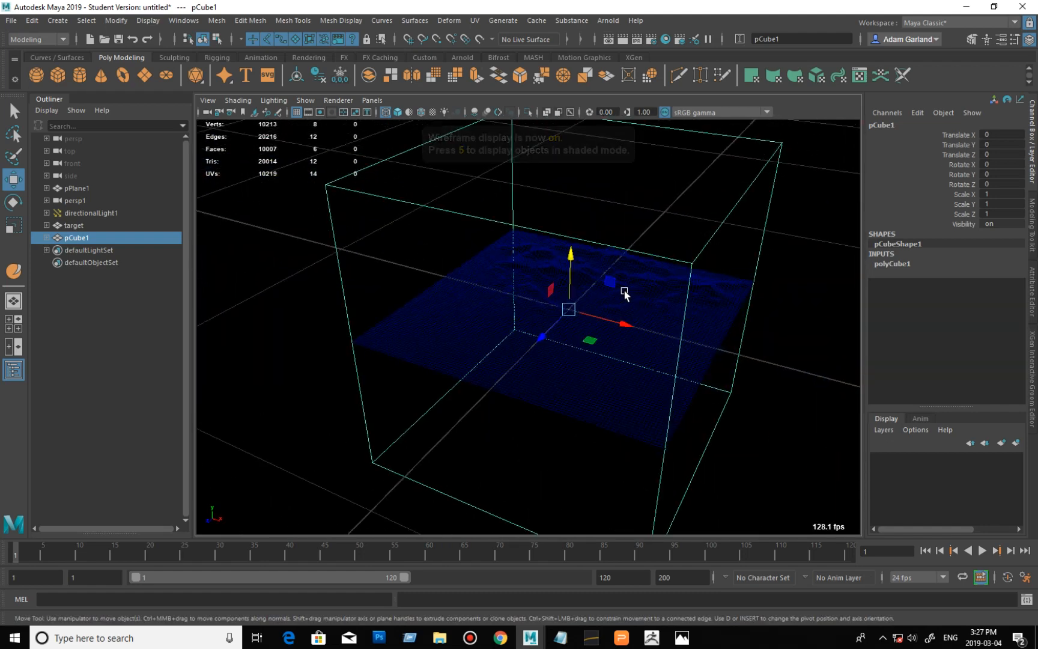
{"action": "left_click_drag", "start_coordinate": [632, 279], "coordinate": [645, 282], "text": "alt"}
Step: Set the terrain plane's Scale Y to 10 and its Translate Y to -0.5
{"action": "left_click", "coordinate": [645, 282]}
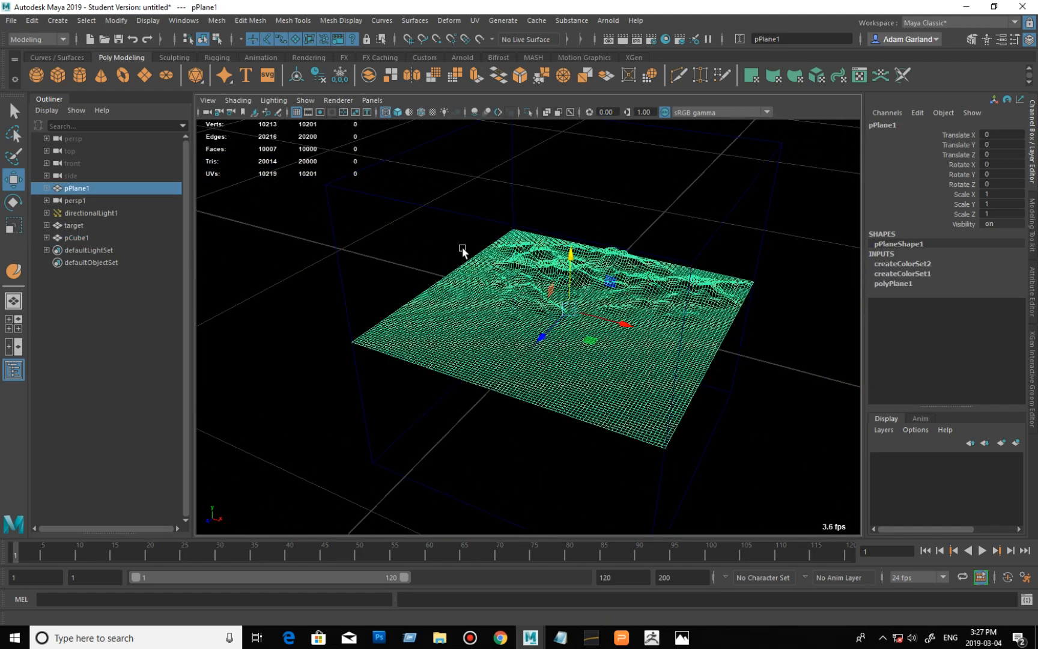
{"action": "key", "text": "r"}
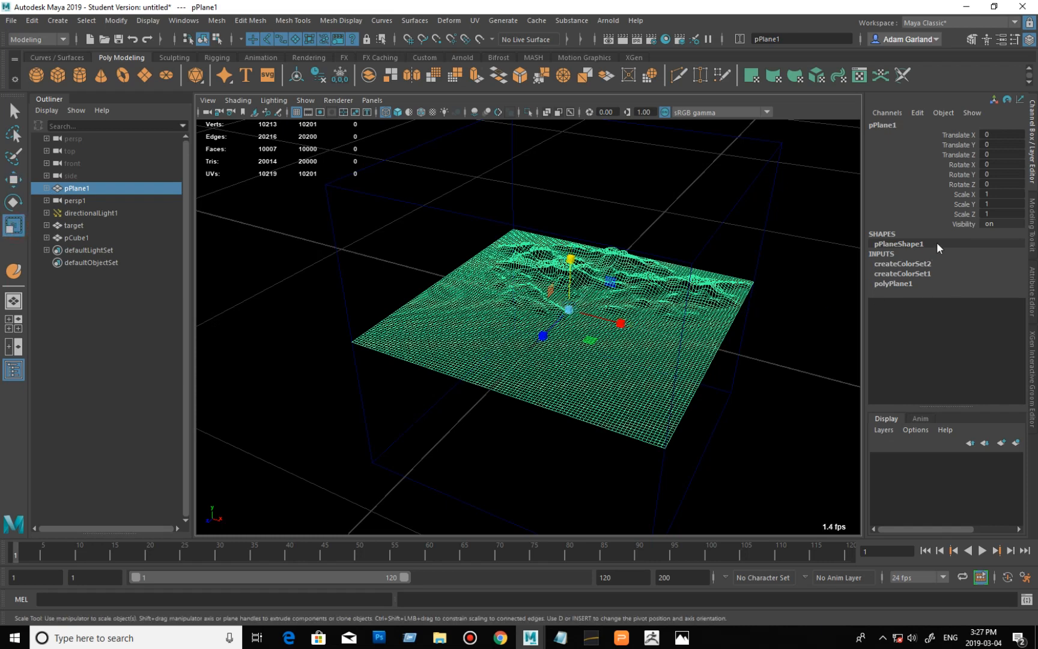
{"action": "left_click", "coordinate": [1002, 205]}
{"action": "key", "text": "Return"}
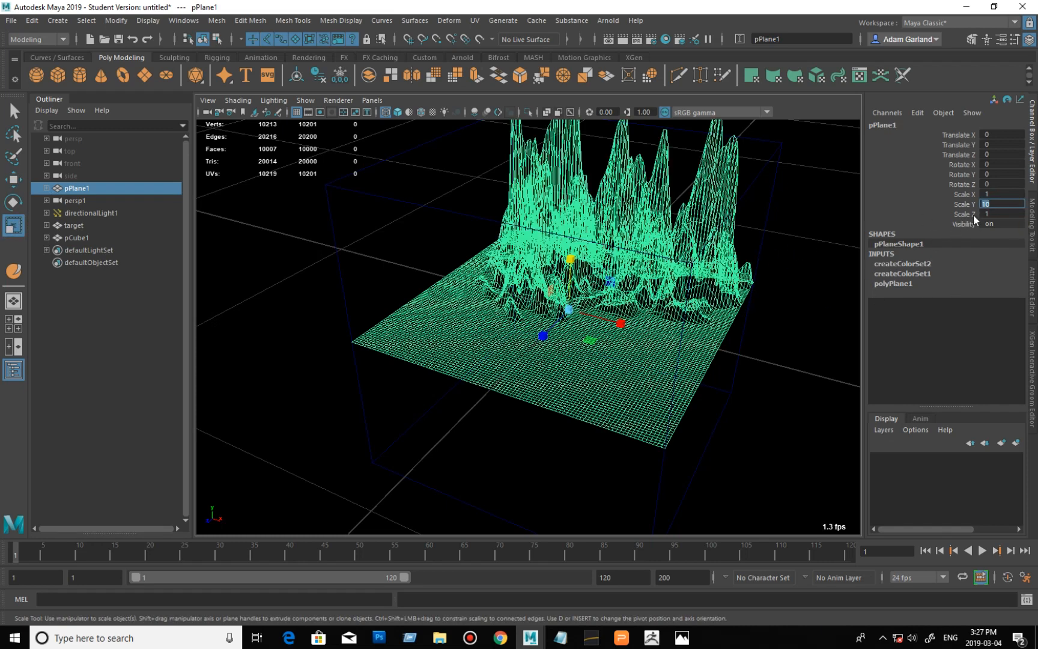
{"action": "left_click", "coordinate": [1000, 144]}
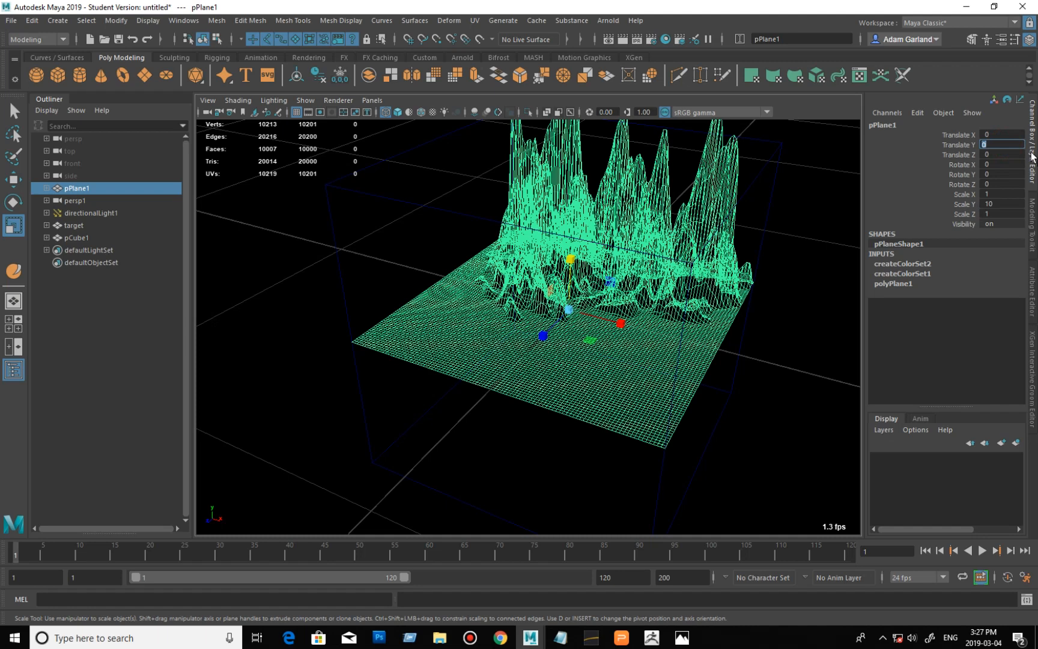
{"action": "key", "text": "Return"}
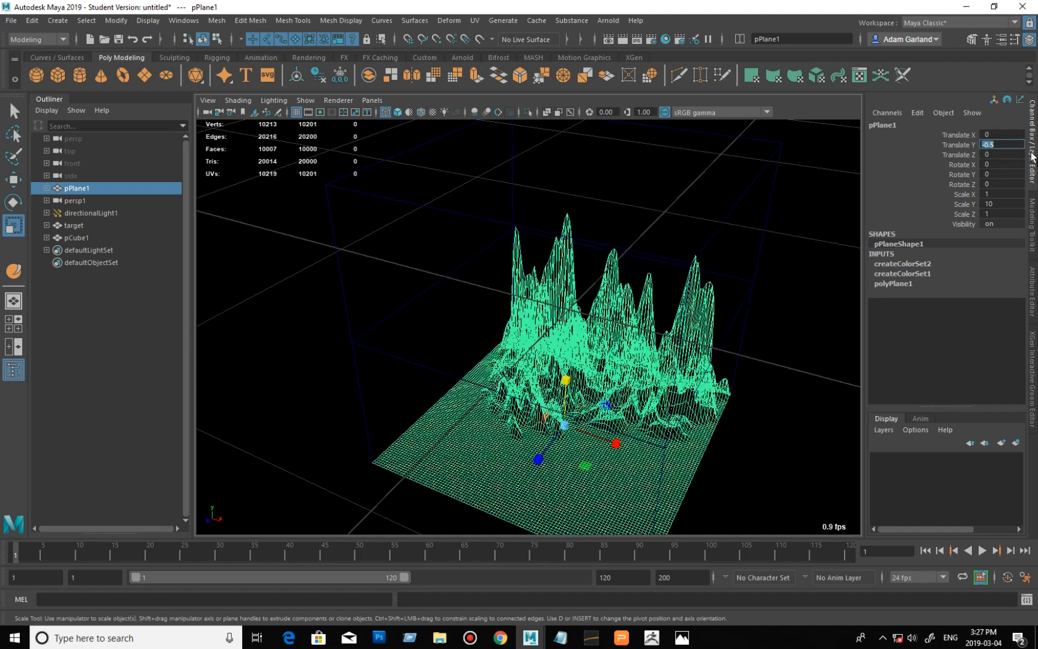
Step: Stretch the terrain vertically to a Scale Y of about 13.146 to fit the reference cube's height
{"action": "mouse_move", "coordinate": [617, 334]}
{"action": "left_mouse_down", "text": "alt"}
{"action": "mouse_move", "coordinate": [627, 317]}
{"action": "mouse_move", "coordinate": [613, 327]}
{"action": "left_mouse_up", "text": "alt"}
{"action": "right_click_drag", "start_coordinate": [686, 278], "coordinate": [636, 288], "text": "alt"}
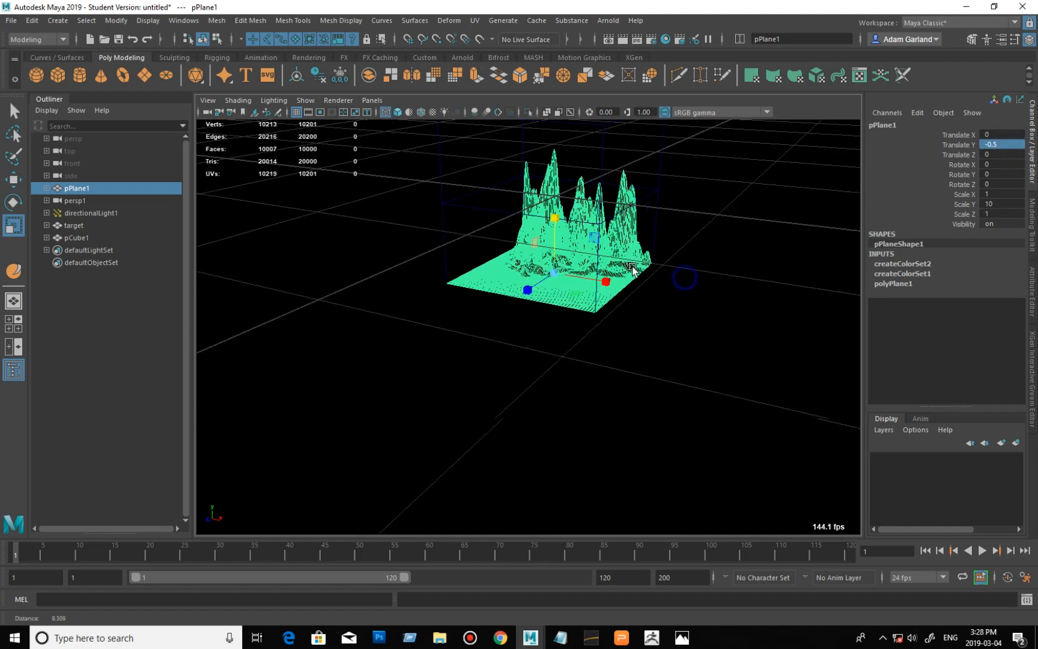
{"action": "mouse_move", "coordinate": [597, 315]}
{"action": "left_mouse_down", "text": "alt"}
{"action": "mouse_move", "coordinate": [588, 338]}
{"action": "mouse_move", "coordinate": [600, 315]}
{"action": "left_mouse_up", "text": "alt"}
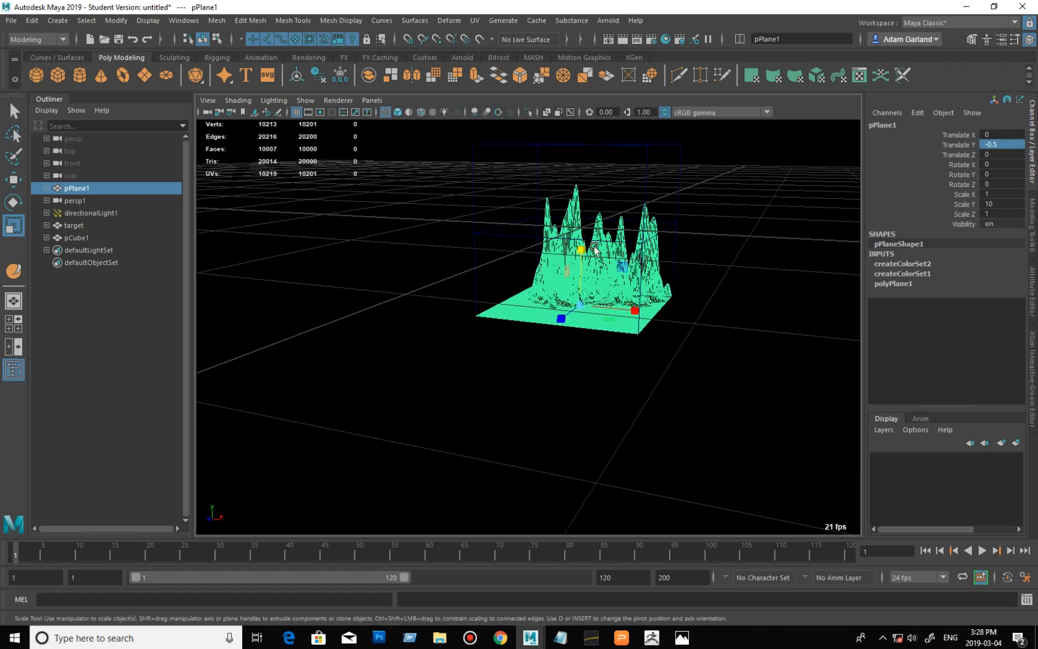
{"action": "left_click_drag", "start_coordinate": [582, 251], "coordinate": [583, 233]}
{"action": "left_click_drag", "start_coordinate": [730, 251], "coordinate": [694, 271], "text": "alt"}
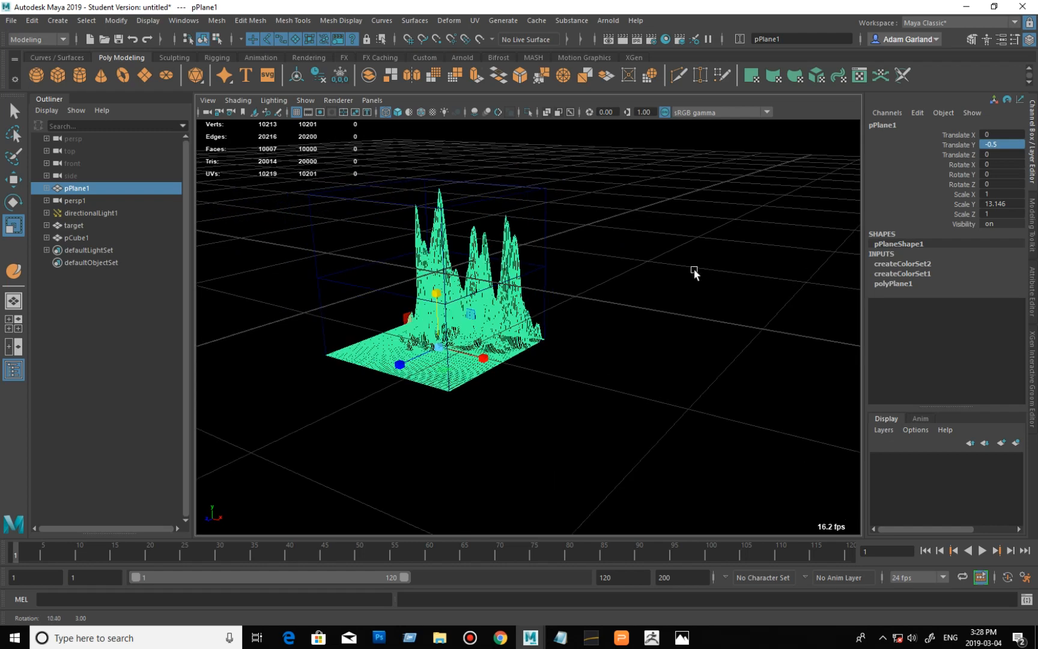
Step: Delete the reference cube and select the flat target plane
{"action": "left_click", "coordinate": [300, 236]}
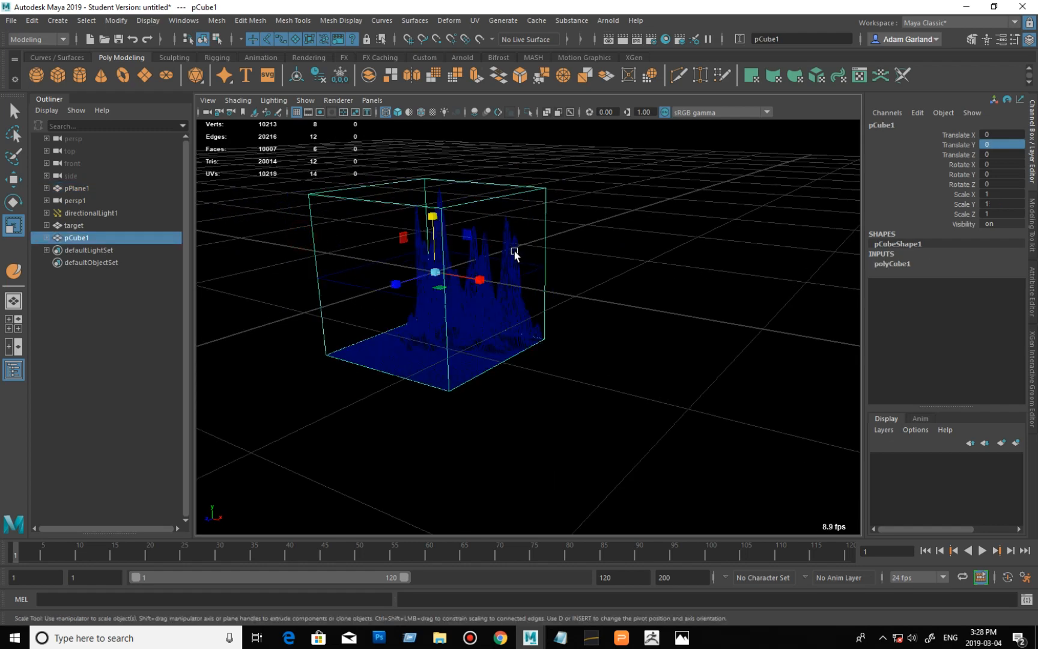
{"action": "key", "text": "Delete"}
{"action": "left_click", "coordinate": [454, 301]}
{"action": "left_click_drag", "start_coordinate": [454, 301], "coordinate": [568, 273], "text": "alt"}
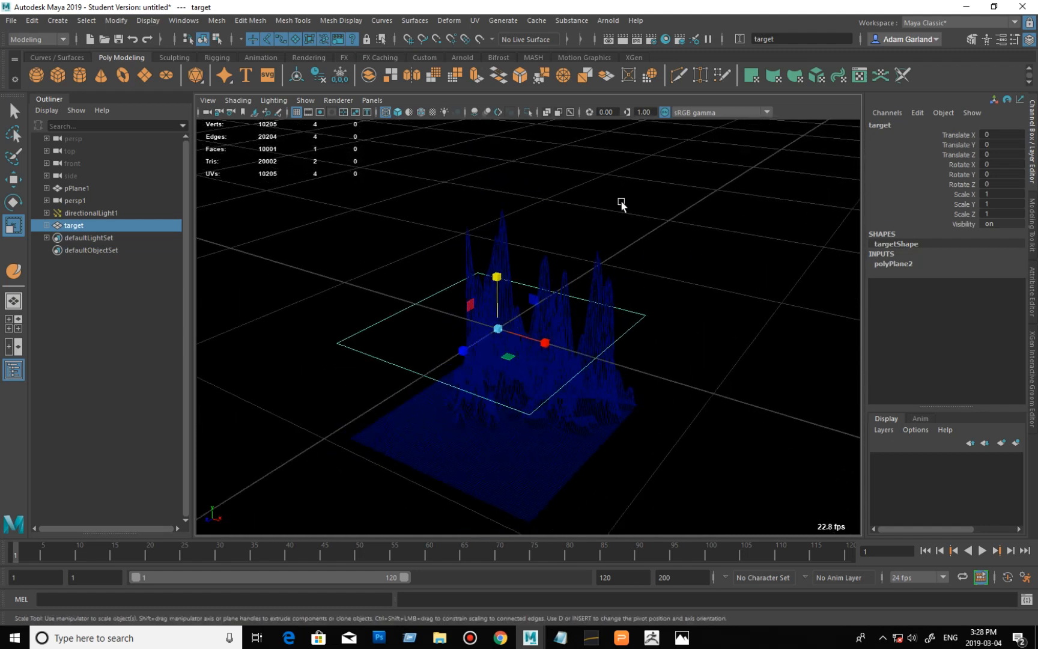
Step: Switch to the Rendering menu set and open Transfer Maps for the target plane
{"action": "left_click", "coordinate": [62, 40]}
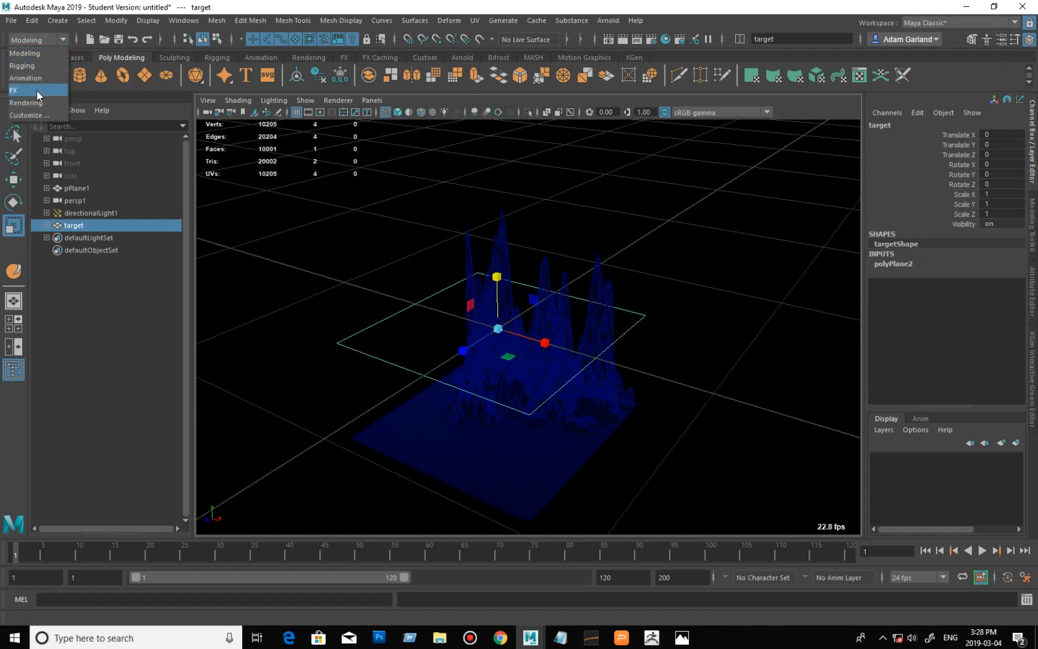
{"action": "left_click", "coordinate": [41, 102]}
{"action": "left_click", "coordinate": [260, 20]}
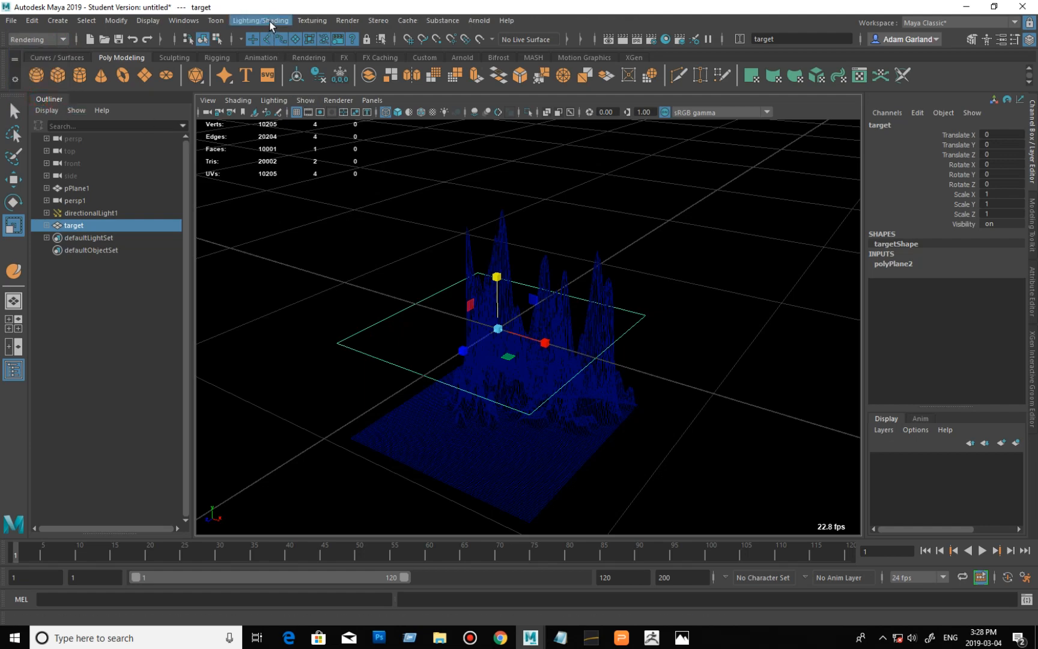
{"action": "left_click", "coordinate": [321, 109]}
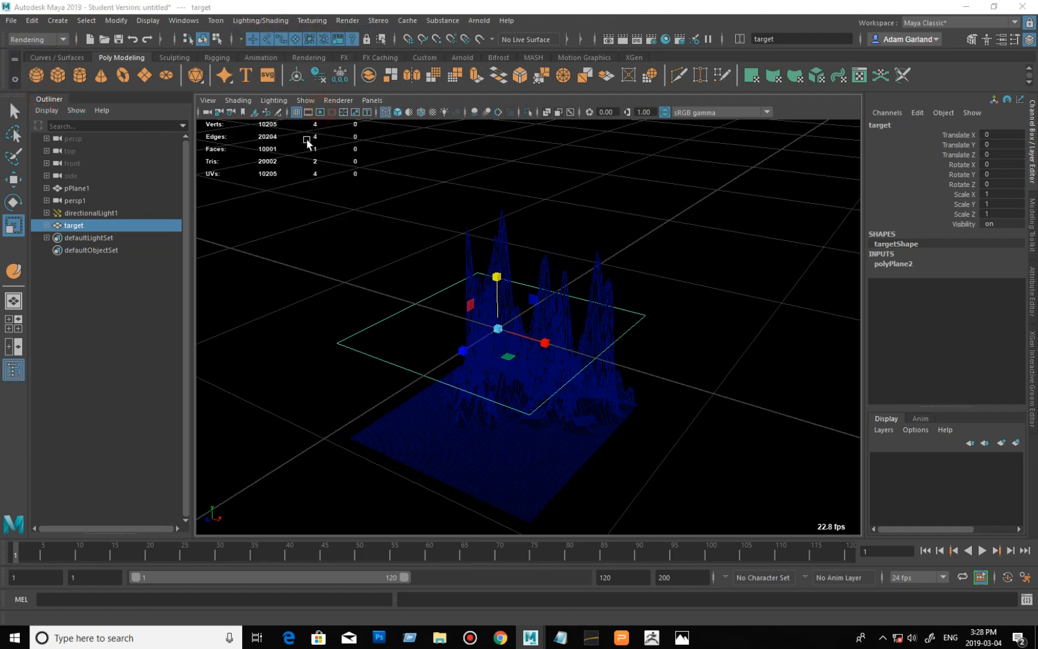
{"action": "left_click_drag", "start_coordinate": [782, 60], "coordinate": [291, 27]}
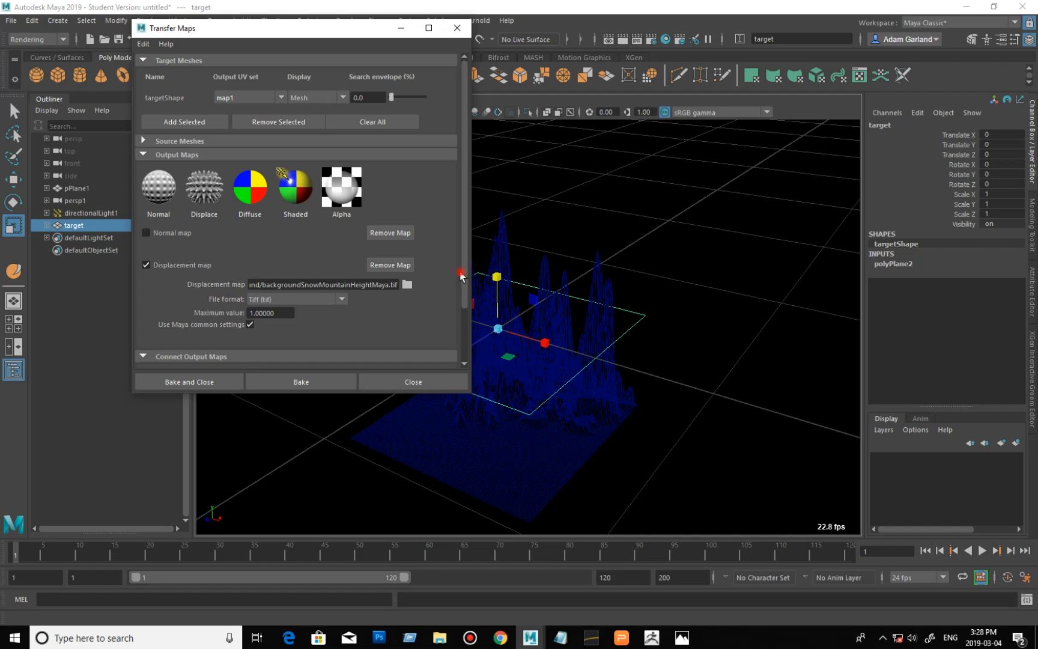
Step: Examine the displacement map and Maya Common Output settings in Transfer Maps and minimize the dialog
{"action": "scroll", "coordinate": [448, 357], "scroll_direction": "down", "scroll_amount": 3}
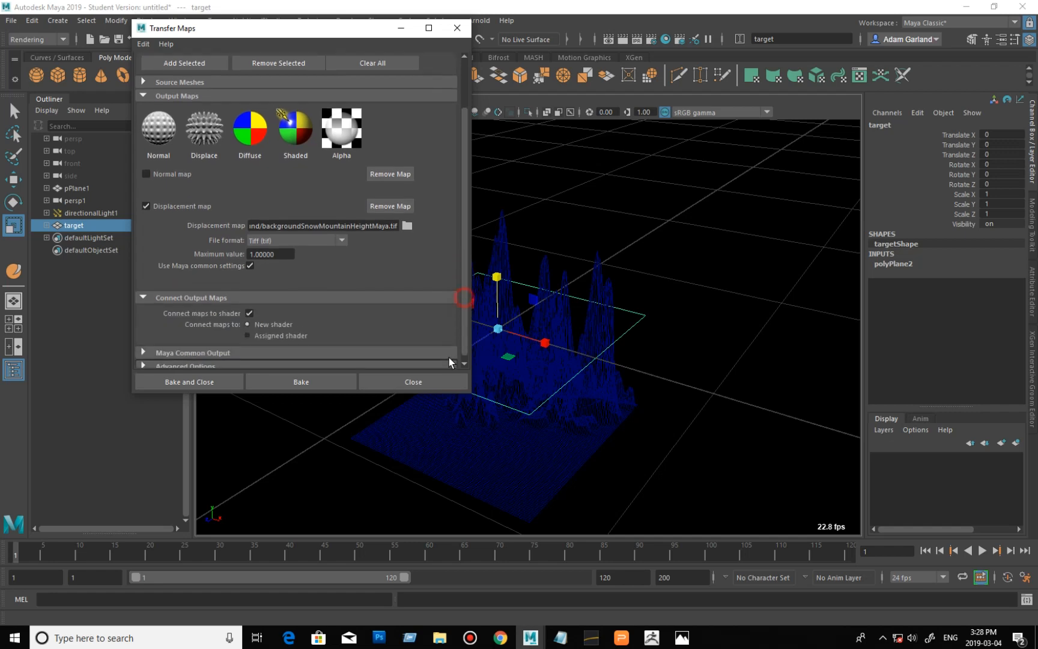
{"action": "left_click", "coordinate": [219, 347]}
{"action": "scroll", "coordinate": [466, 258], "scroll_direction": "down", "scroll_amount": 6}
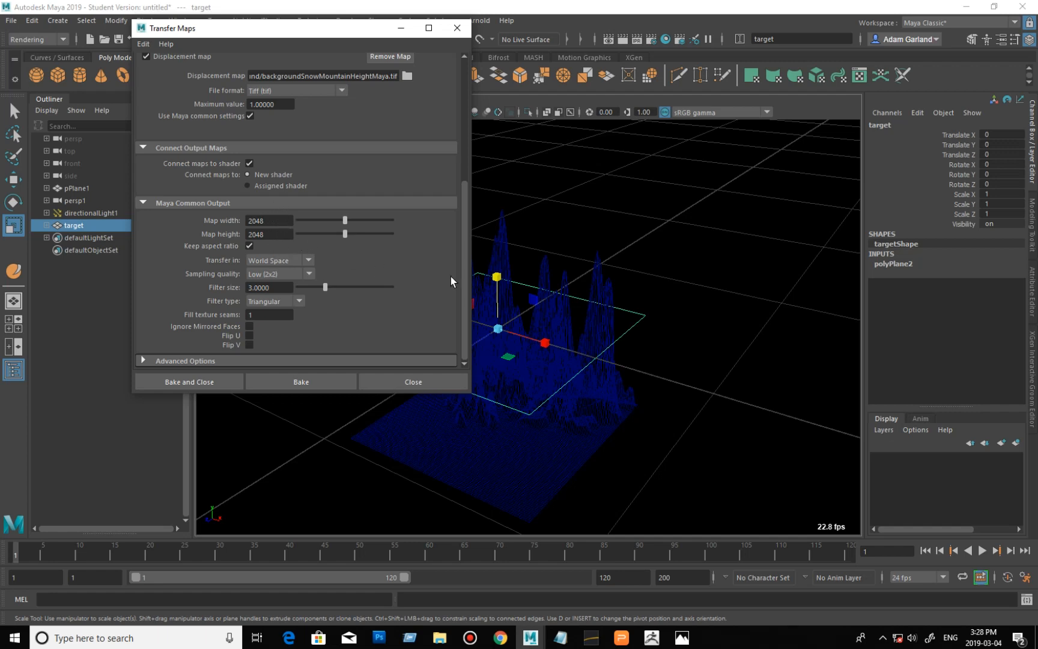
{"action": "left_click_drag", "start_coordinate": [466, 276], "coordinate": [463, 307]}
{"action": "left_click_drag", "start_coordinate": [462, 311], "coordinate": [467, 142]}
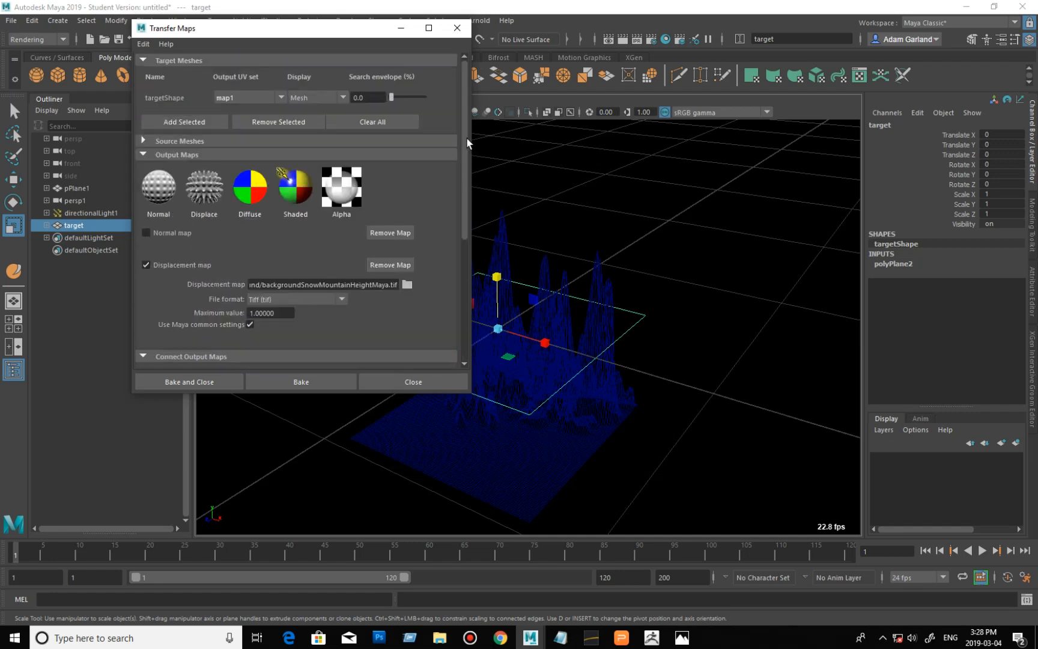
{"action": "left_click", "coordinate": [401, 29]}
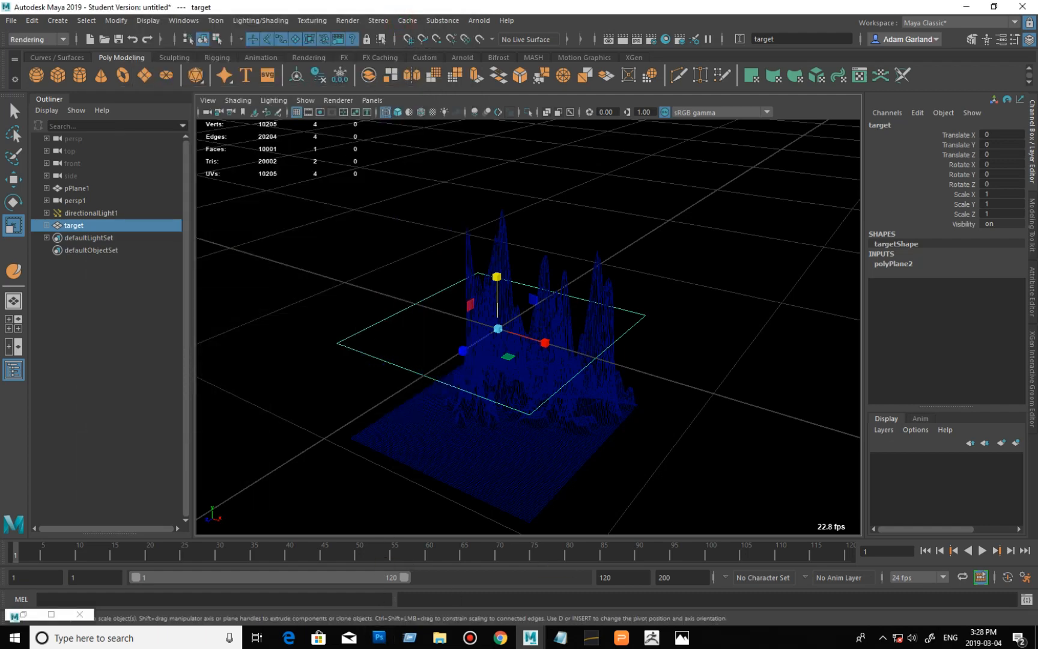
Step: In Photoshop, apply Levels to backgroundSnowMountainHeightMaya.tif with the input black point at 59 and white point at 192
{"action": "left_click", "coordinate": [469, 638]}
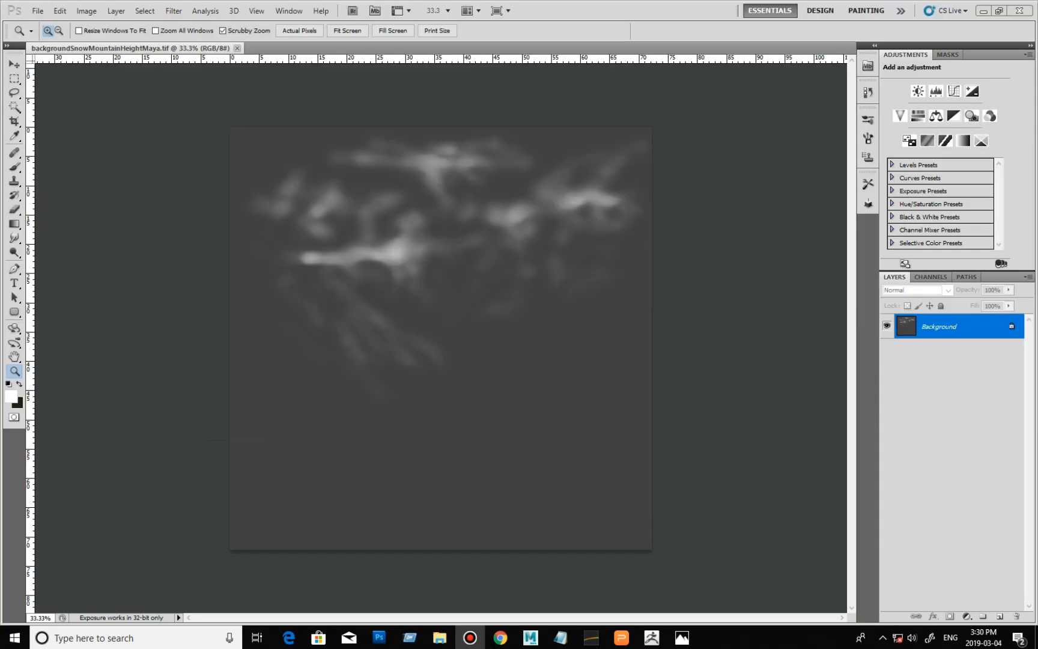
{"action": "left_click", "coordinate": [87, 11]}
{"action": "mouse_move", "coordinate": [117, 42]}
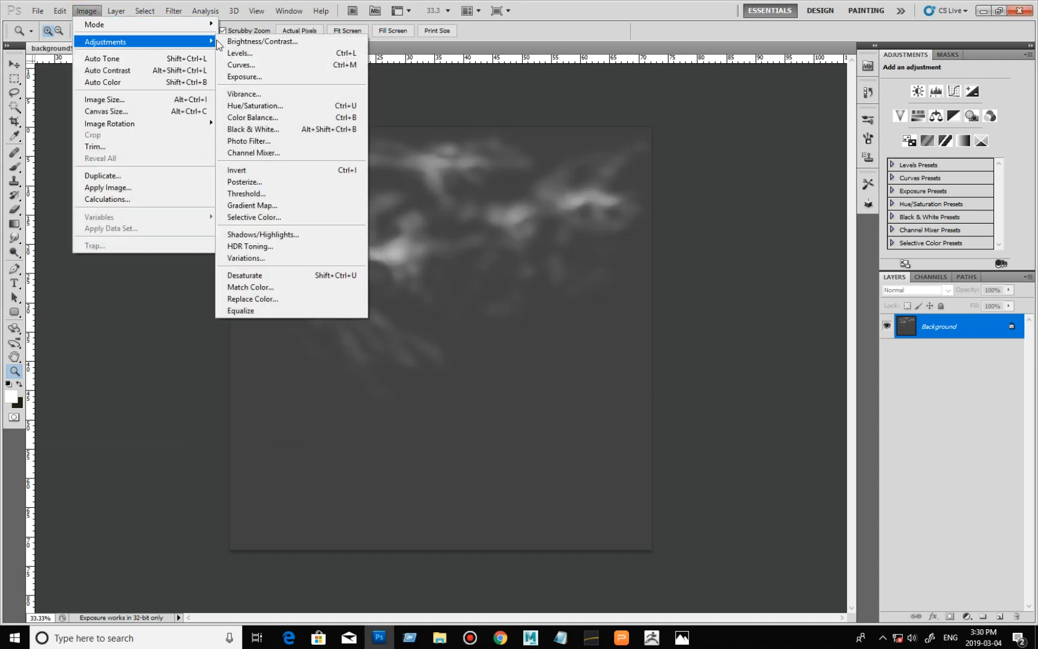
{"action": "left_click", "coordinate": [256, 54]}
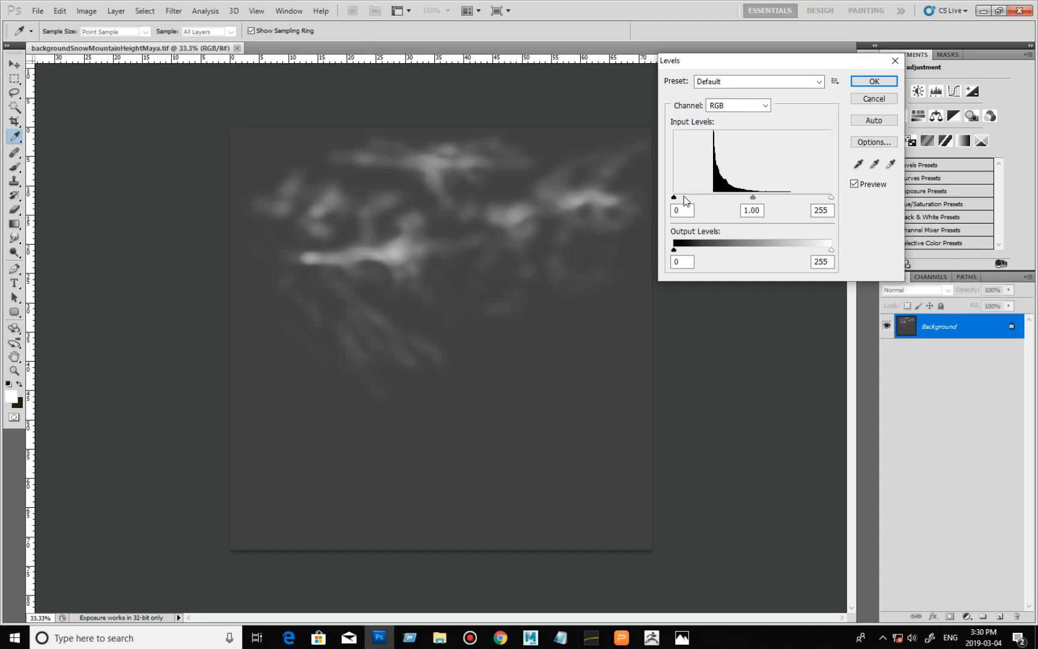
{"action": "left_click_drag", "start_coordinate": [673, 197], "coordinate": [713, 199]}
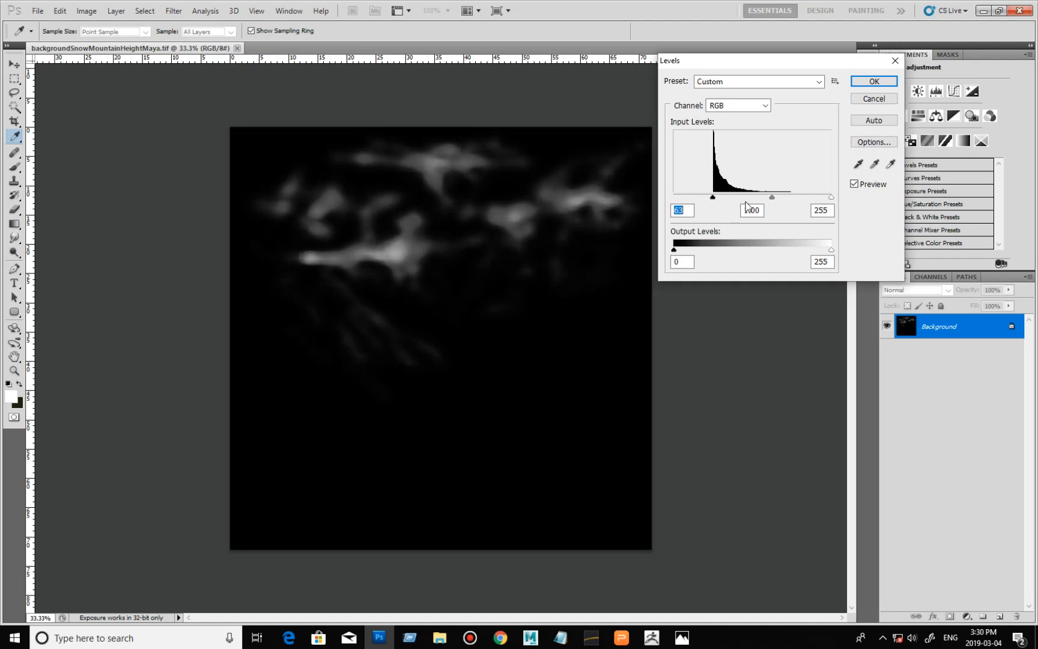
{"action": "left_click_drag", "start_coordinate": [832, 199], "coordinate": [791, 196]}
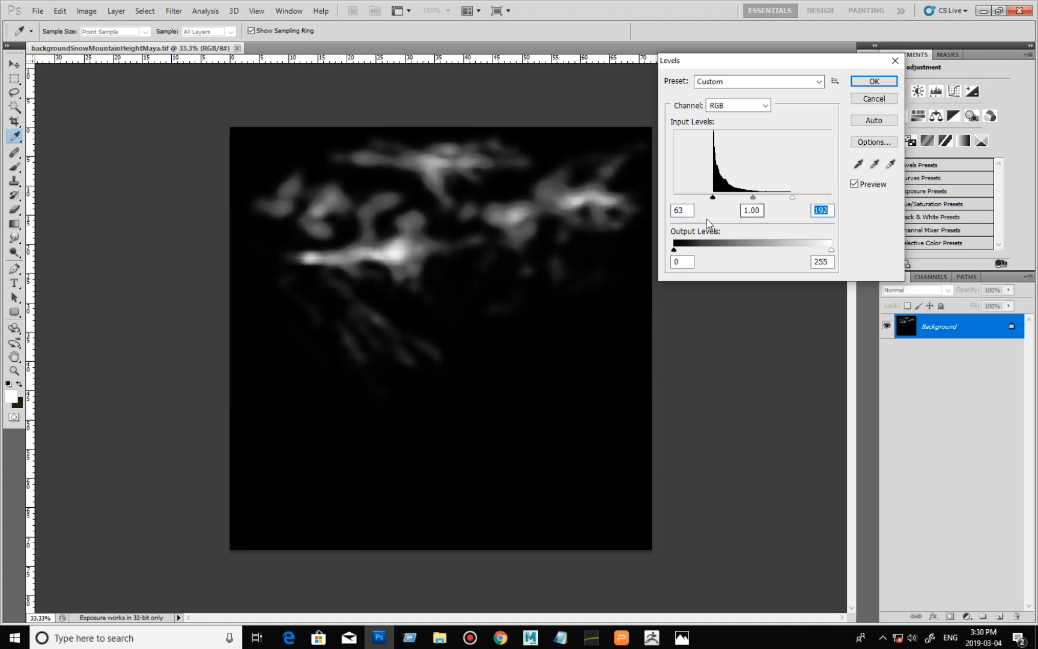
{"action": "left_click_drag", "start_coordinate": [712, 199], "coordinate": [709, 199]}
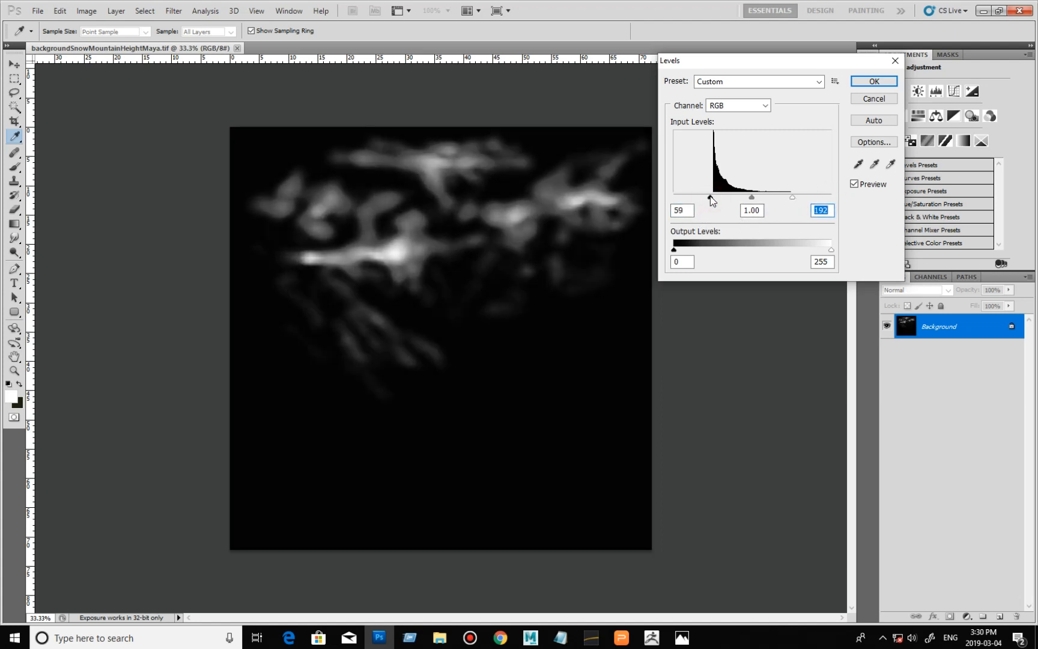
{"action": "left_click", "coordinate": [792, 197]}
{"action": "left_click", "coordinate": [876, 82]}
{"action": "key", "text": "z"}
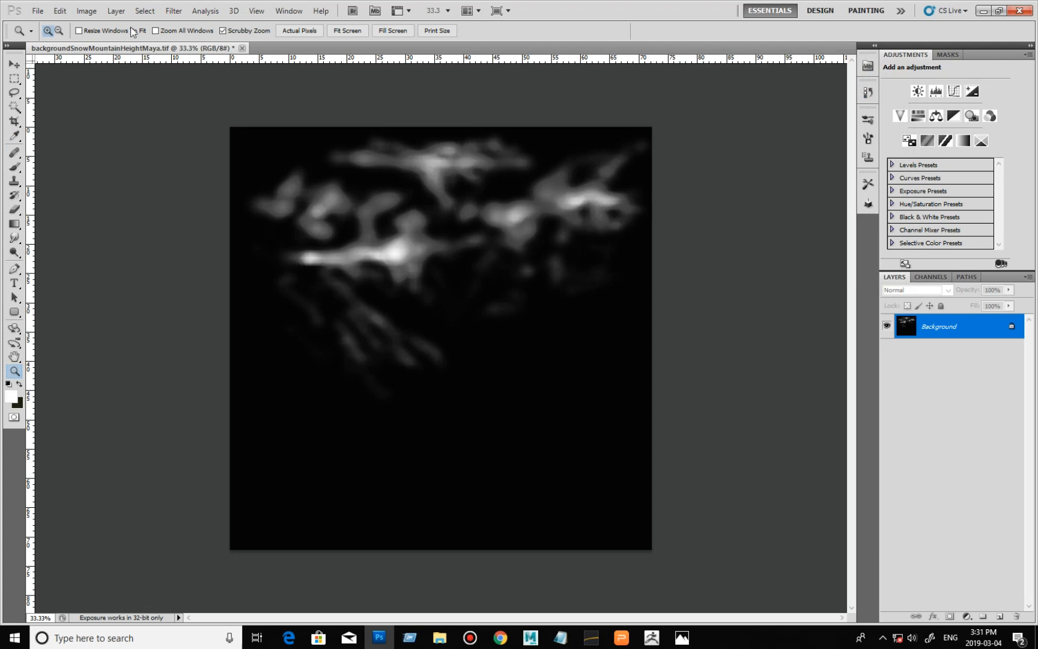
Step: Save the levels-adjusted backgroundSnowMountainHeightMaya height map
{"action": "left_click", "coordinate": [37, 11]}
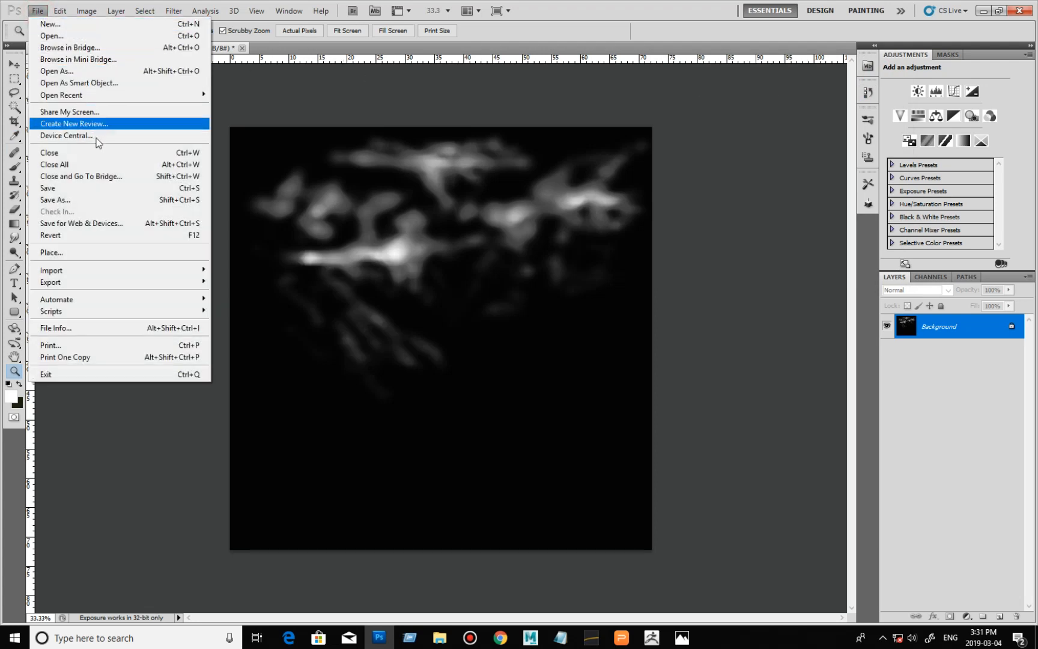
{"action": "left_click", "coordinate": [91, 189]}
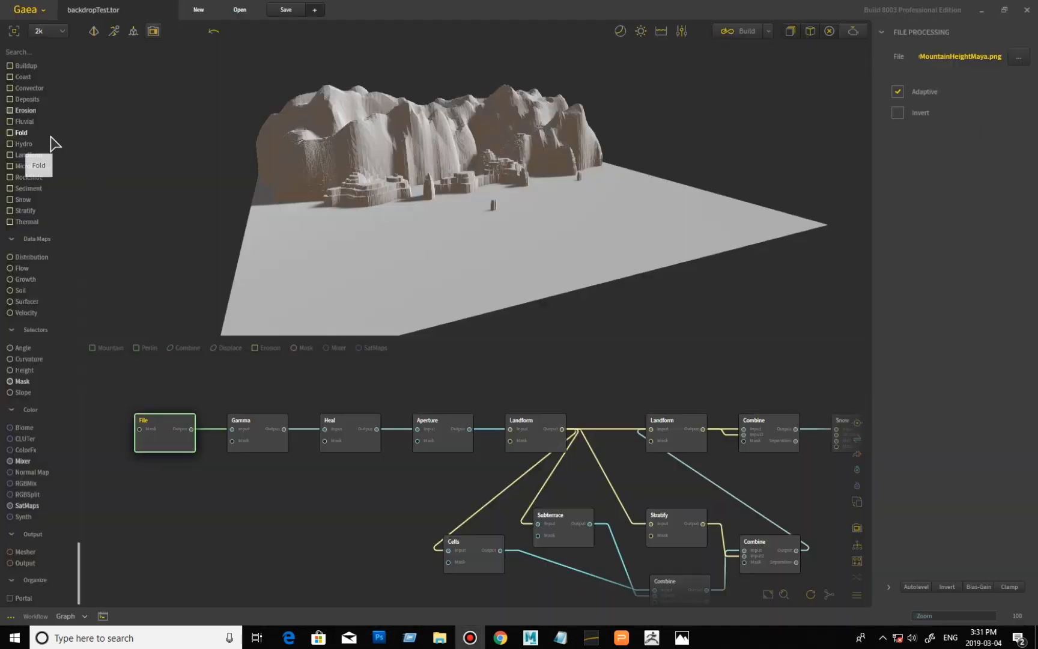
Step: In Gaea, examine the File node that loads backgroundSnowMountainHeightMaya.png, including its Adaptive option and the Influence setting
{"action": "scroll", "coordinate": [35, 354], "scroll_direction": "up", "scroll_amount": 6}
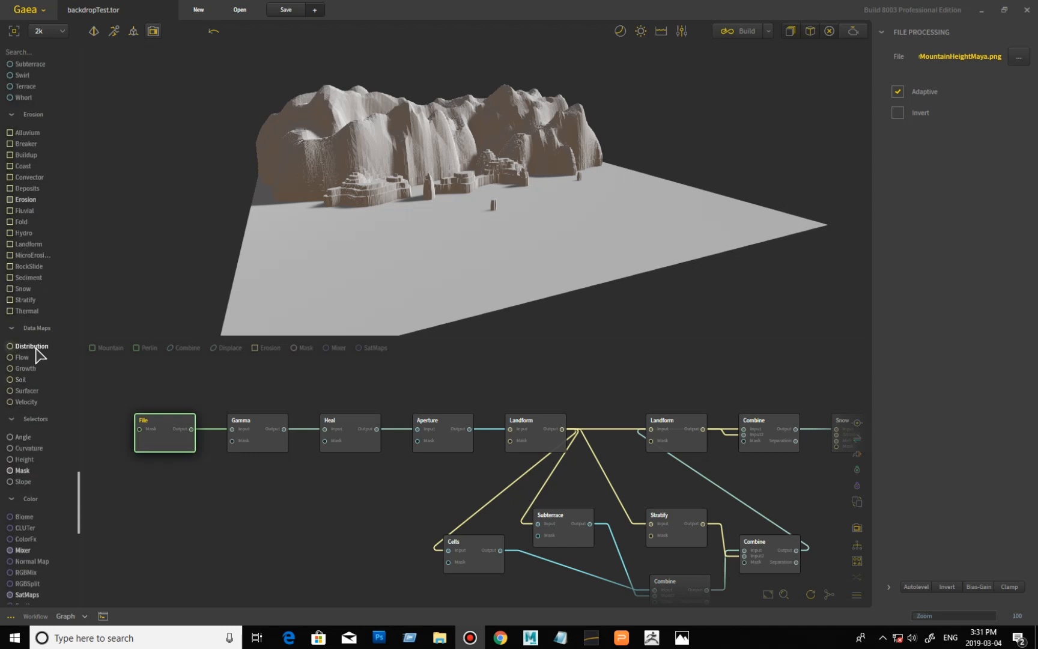
{"action": "scroll", "coordinate": [26, 354], "scroll_direction": "up", "scroll_amount": 5}
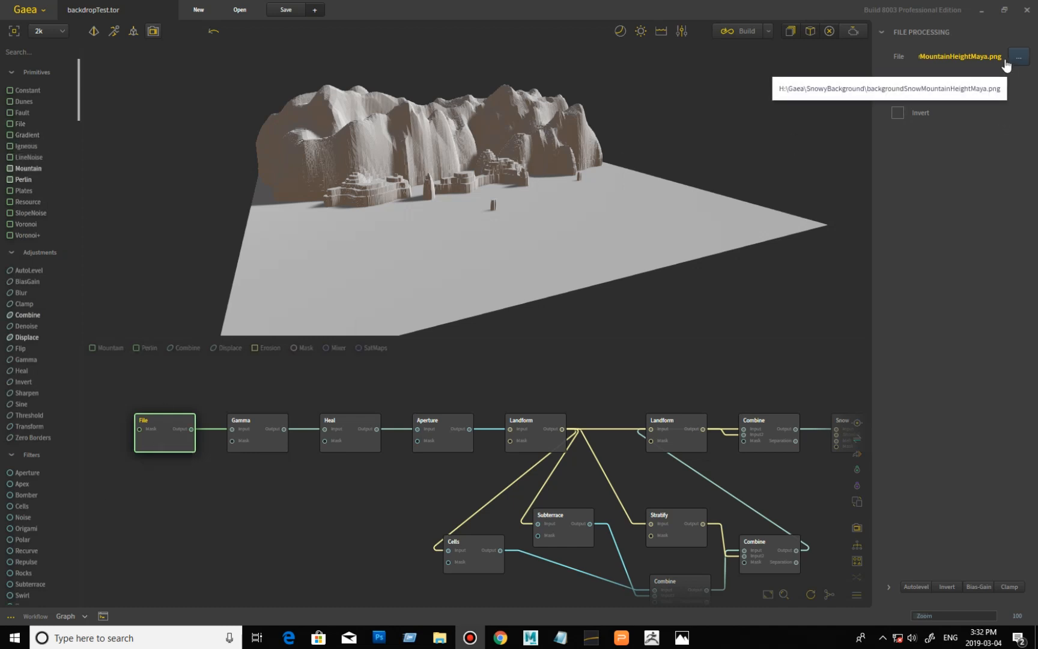
{"action": "left_click", "coordinate": [899, 92]}
{"action": "left_click", "coordinate": [899, 90]}
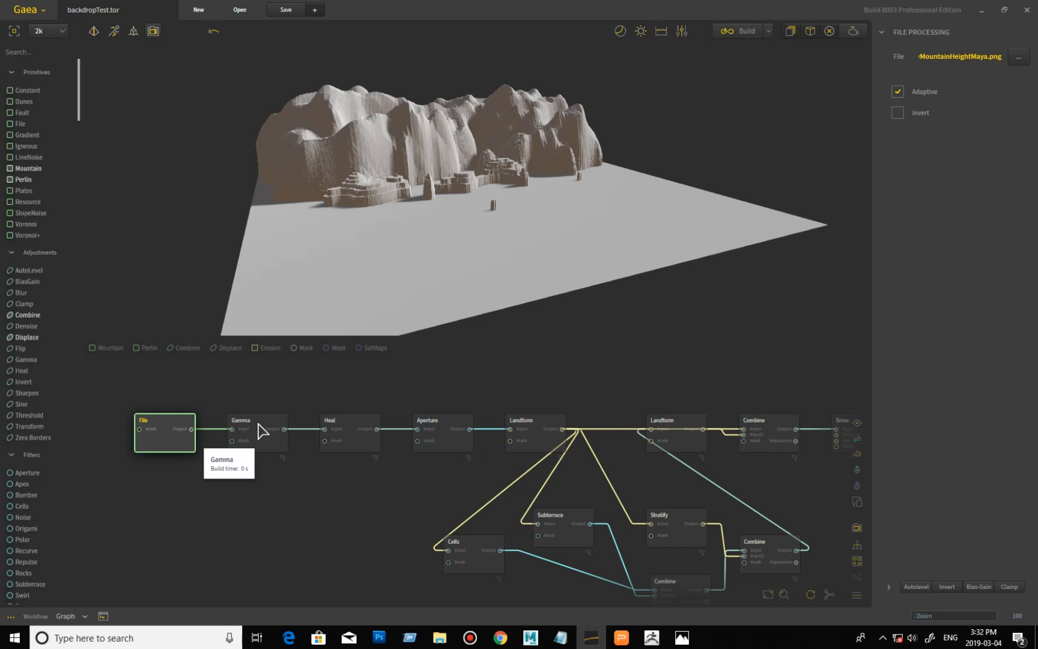
{"action": "left_click", "coordinate": [887, 587]}
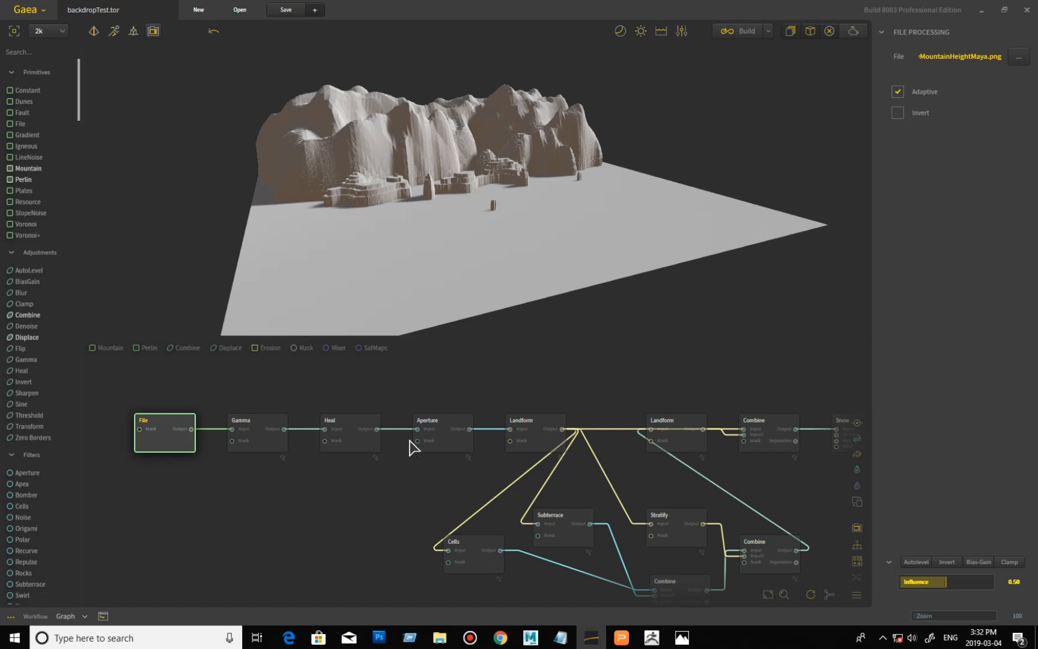
Step: Preview the Gamma node and inspect the mountain surface up close for stair-stepping from several angles
{"action": "left_click", "coordinate": [263, 425]}
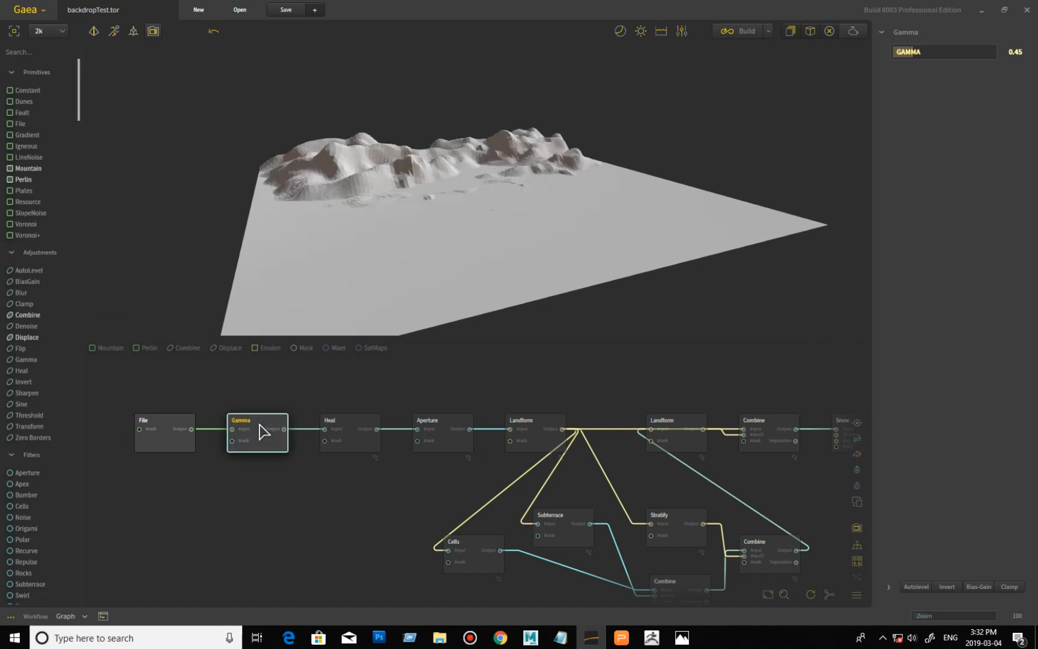
{"action": "mouse_move", "coordinate": [427, 210]}
{"action": "left_mouse_down"}
{"action": "mouse_move", "coordinate": [417, 204]}
{"action": "mouse_move", "coordinate": [453, 178]}
{"action": "mouse_move", "coordinate": [493, 203]}
{"action": "mouse_move", "coordinate": [516, 197]}
{"action": "mouse_move", "coordinate": [435, 194]}
{"action": "mouse_move", "coordinate": [420, 216]}
{"action": "mouse_move", "coordinate": [430, 203]}
{"action": "mouse_move", "coordinate": [407, 191]}
{"action": "mouse_move", "coordinate": [443, 221]}
{"action": "left_mouse_up"}
{"action": "scroll", "coordinate": [407, 186], "scroll_direction": "up", "scroll_amount": 5}
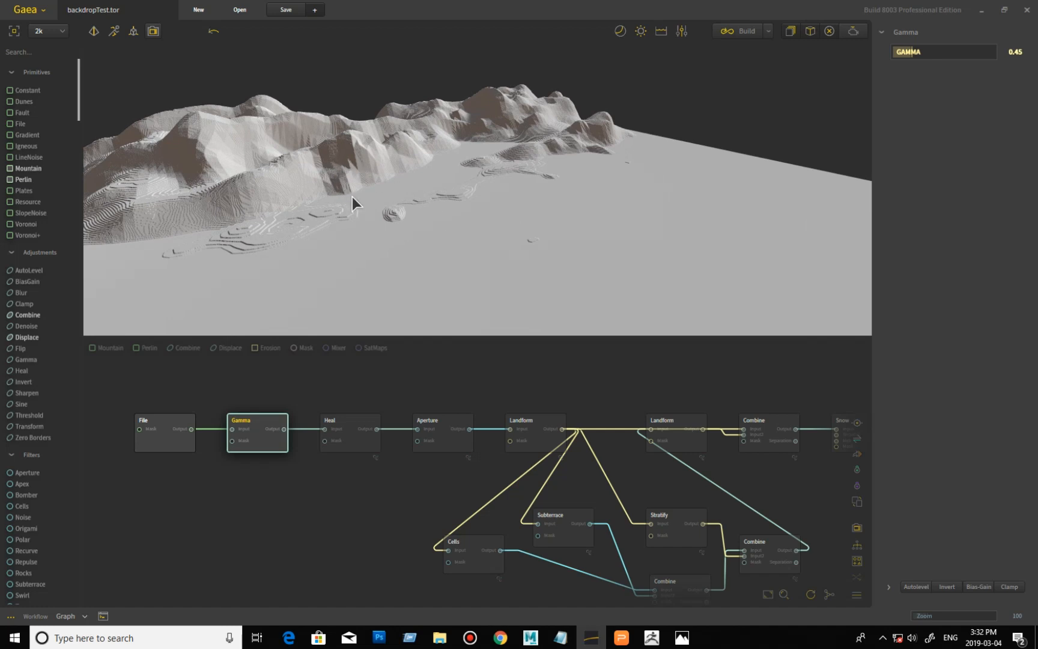
{"action": "left_click_drag", "start_coordinate": [352, 196], "coordinate": [219, 297]}
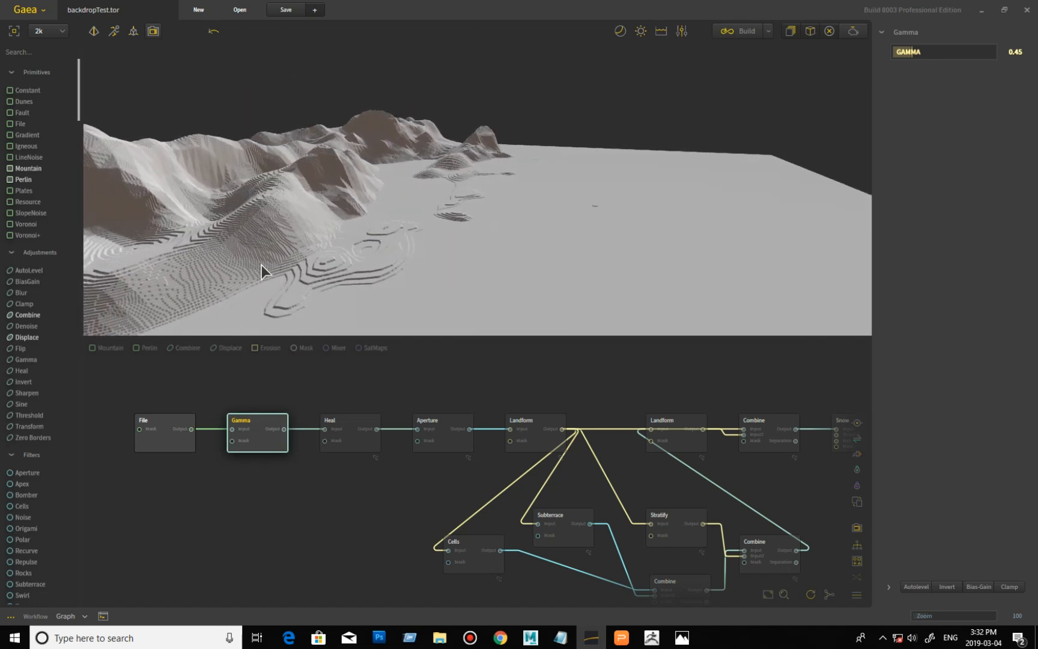
{"action": "left_click_drag", "start_coordinate": [271, 259], "coordinate": [359, 252]}
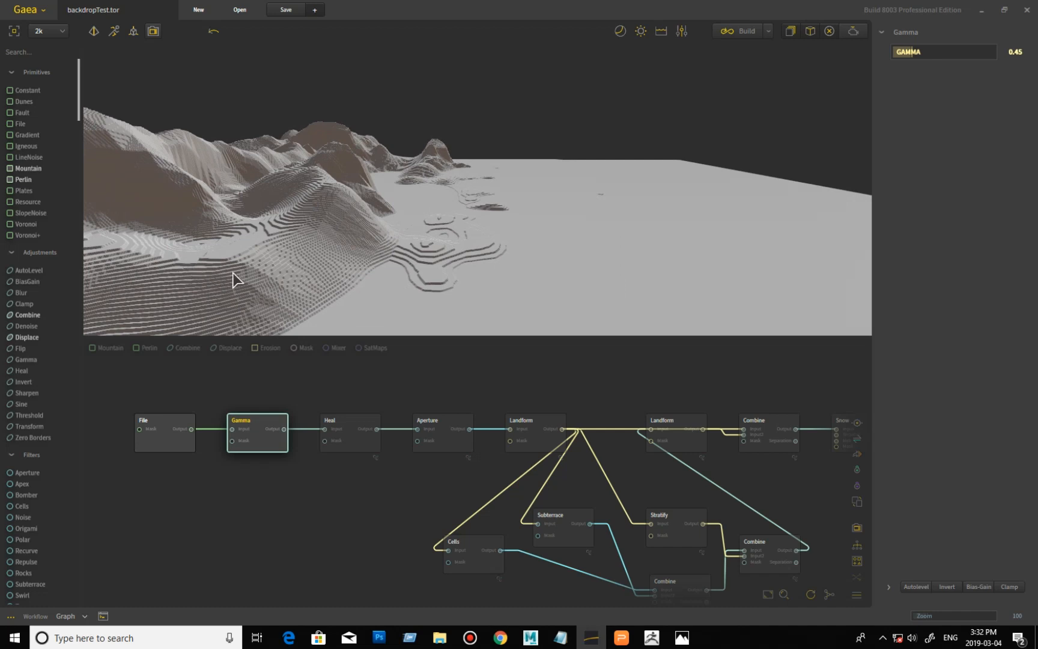
{"action": "mouse_move", "coordinate": [278, 262]}
{"action": "left_mouse_down"}
{"action": "mouse_move", "coordinate": [229, 260]}
{"action": "mouse_move", "coordinate": [206, 238]}
{"action": "mouse_move", "coordinate": [178, 240]}
{"action": "mouse_move", "coordinate": [272, 243]}
{"action": "left_mouse_up"}
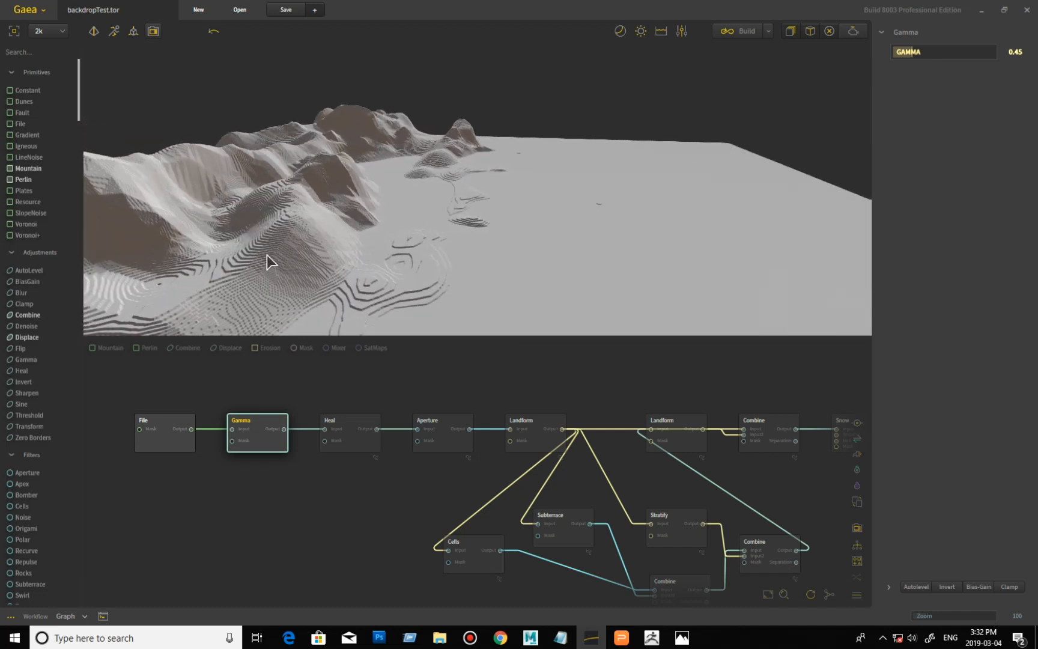
{"action": "left_click_drag", "start_coordinate": [330, 287], "coordinate": [247, 287]}
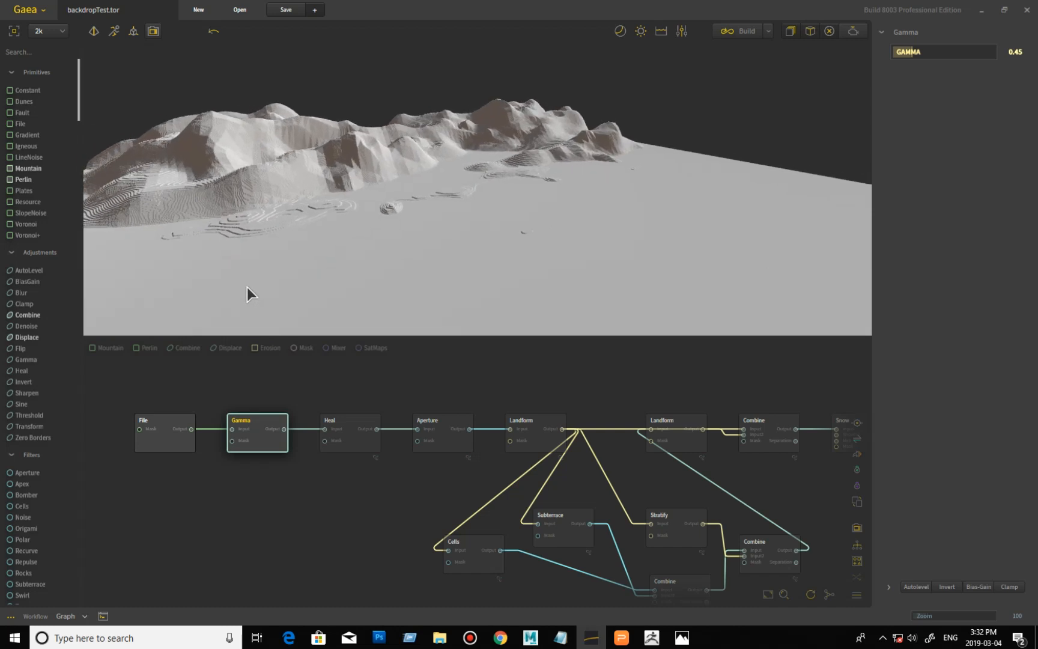
{"action": "left_click_drag", "start_coordinate": [362, 281], "coordinate": [371, 271]}
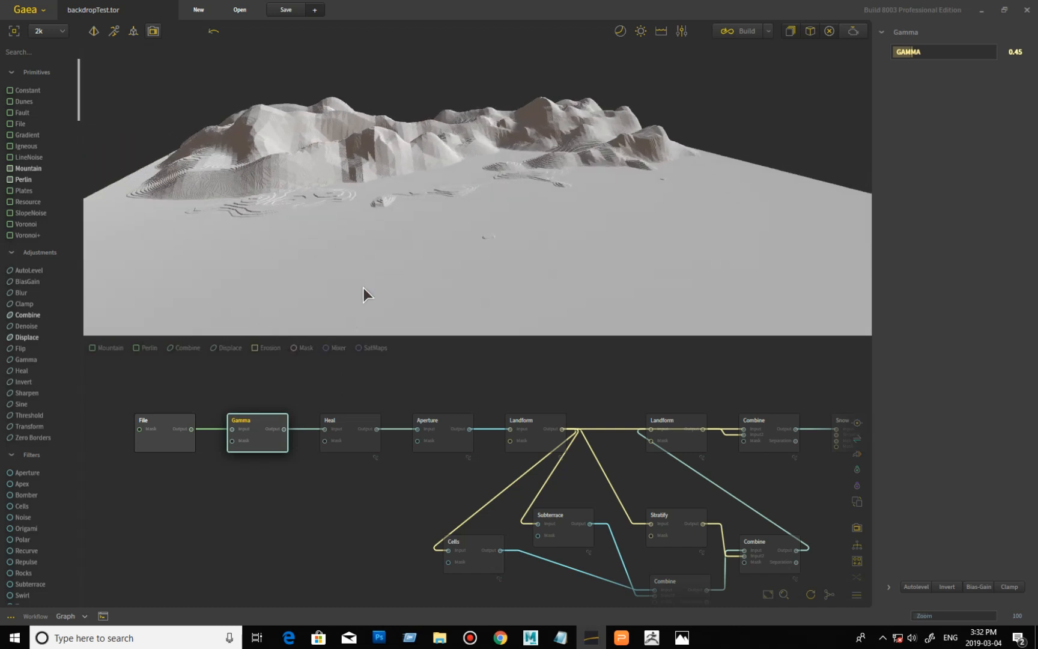
Step: Compare the terrain at the Heal node with the terrain at the Gamma node
{"action": "left_click", "coordinate": [359, 423]}
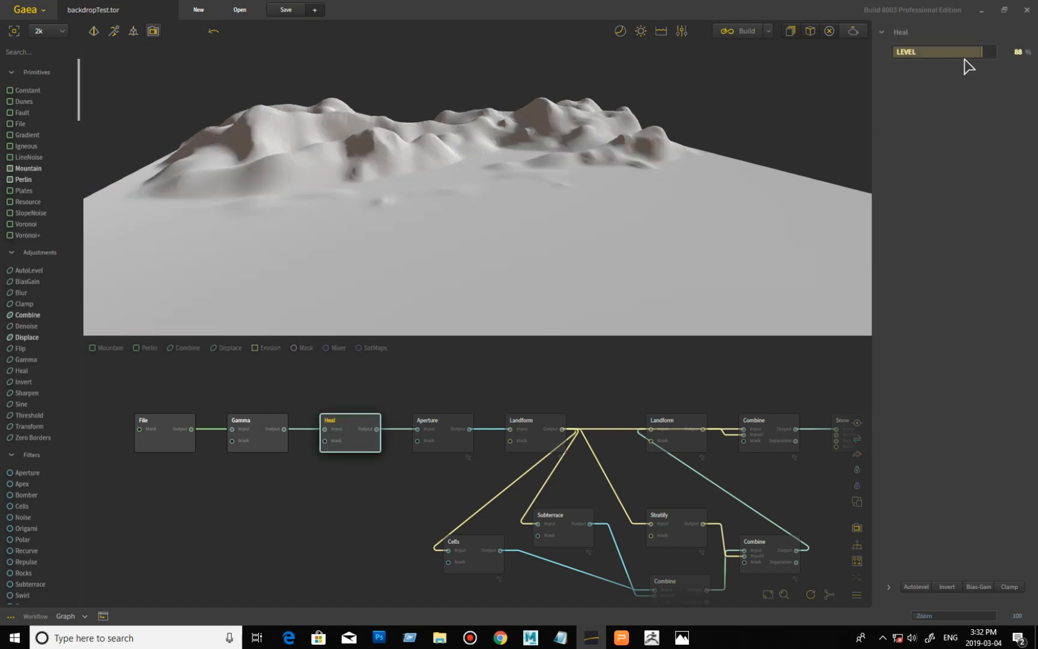
{"action": "left_click_drag", "start_coordinate": [406, 189], "coordinate": [373, 312]}
{"action": "left_click", "coordinate": [262, 425]}
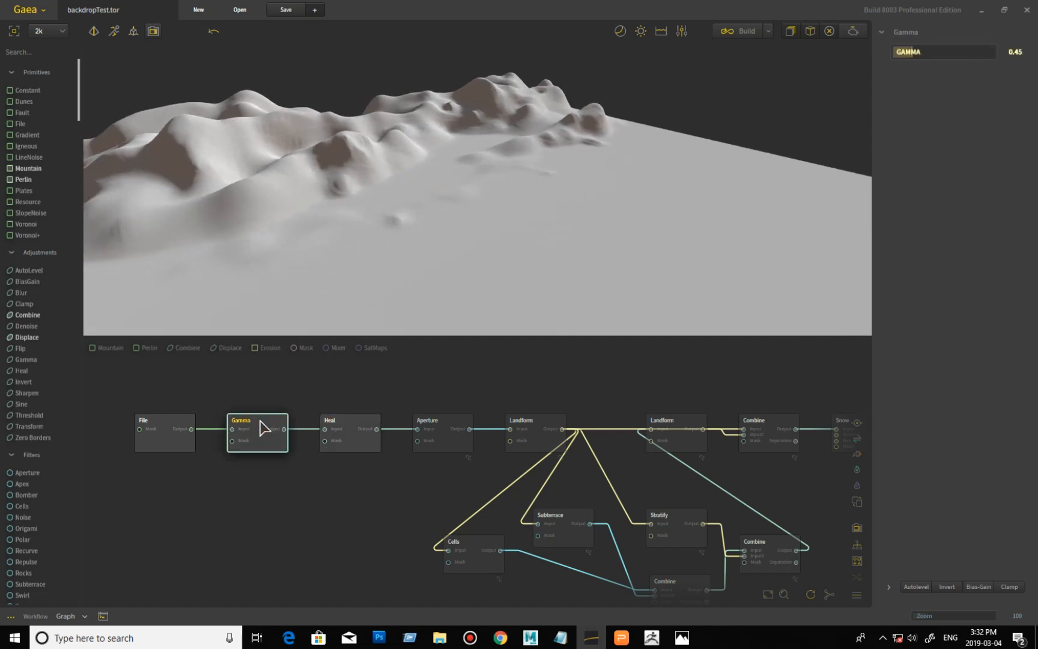
{"action": "left_click", "coordinate": [354, 423]}
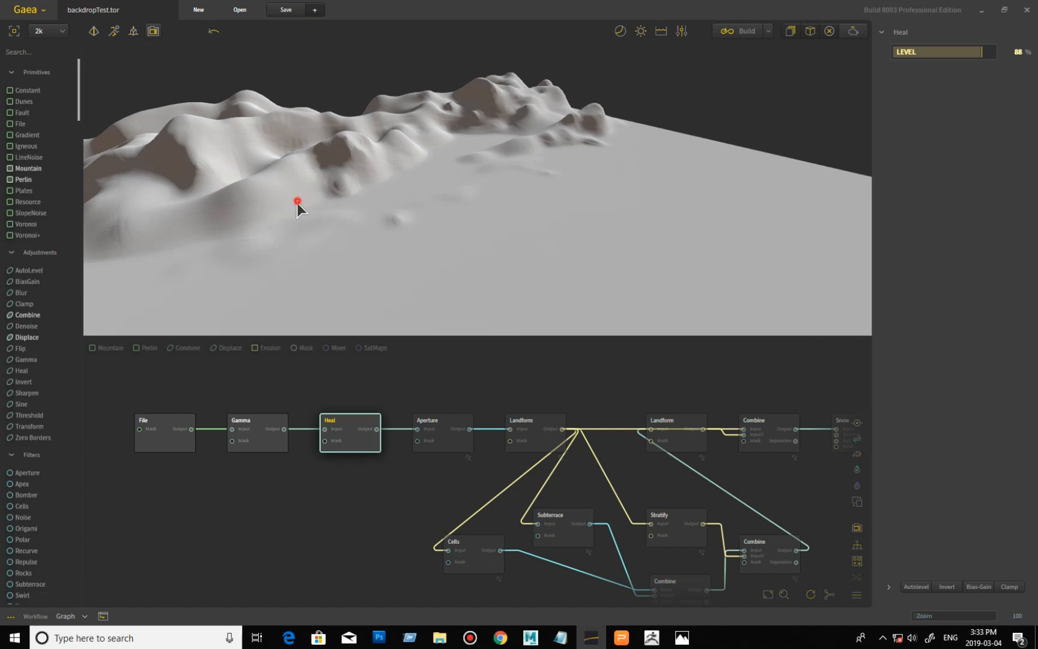
{"action": "left_click_drag", "start_coordinate": [297, 203], "coordinate": [281, 235]}
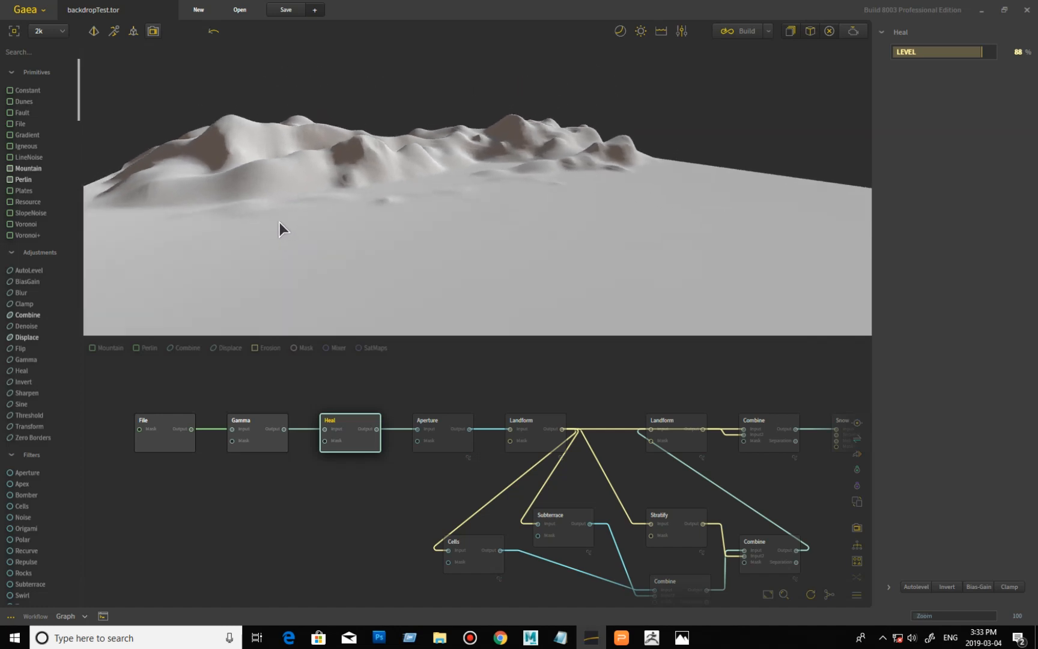
{"action": "left_click", "coordinate": [269, 427]}
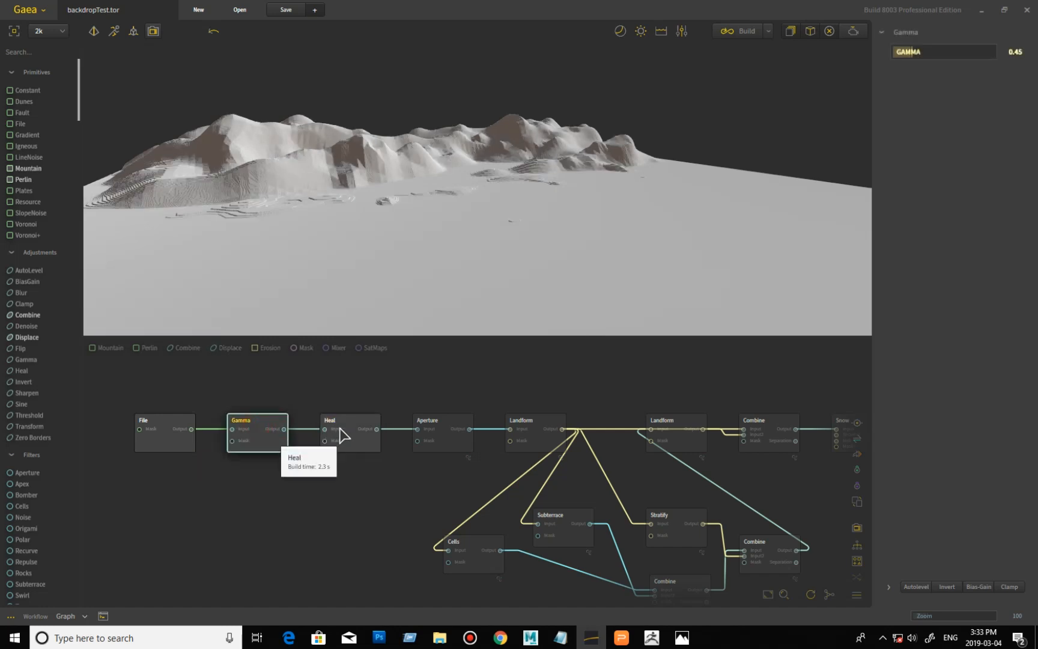
{"action": "left_click", "coordinate": [340, 433]}
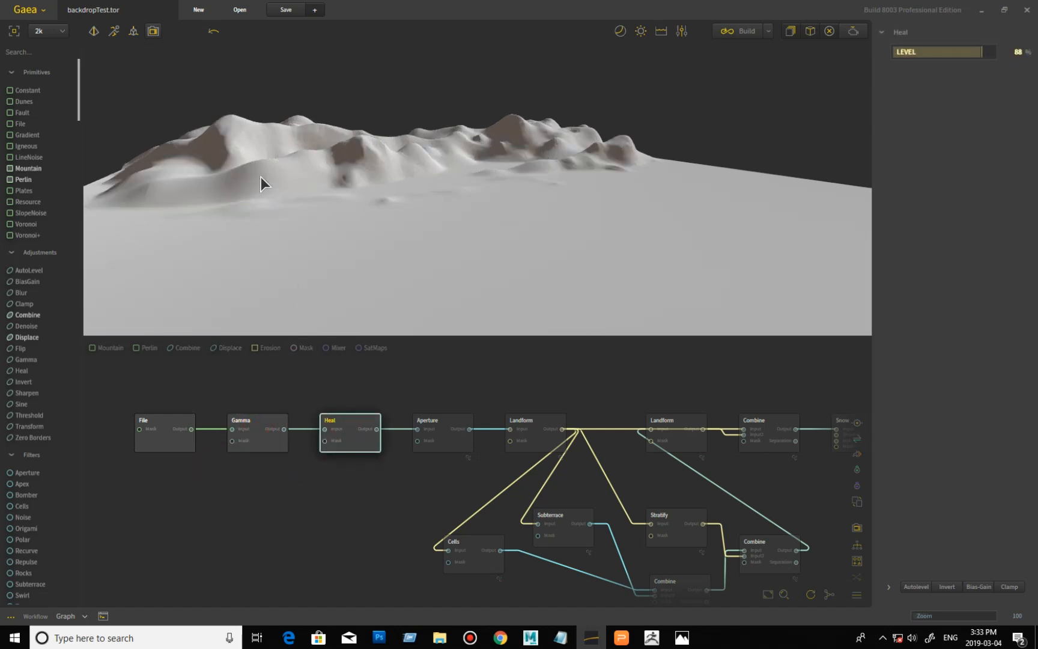
{"action": "mouse_move", "coordinate": [241, 183]}
{"action": "left_mouse_down"}
{"action": "mouse_move", "coordinate": [352, 216]}
{"action": "mouse_move", "coordinate": [301, 210]}
{"action": "mouse_move", "coordinate": [263, 179]}
{"action": "mouse_move", "coordinate": [238, 178]}
{"action": "left_mouse_up"}
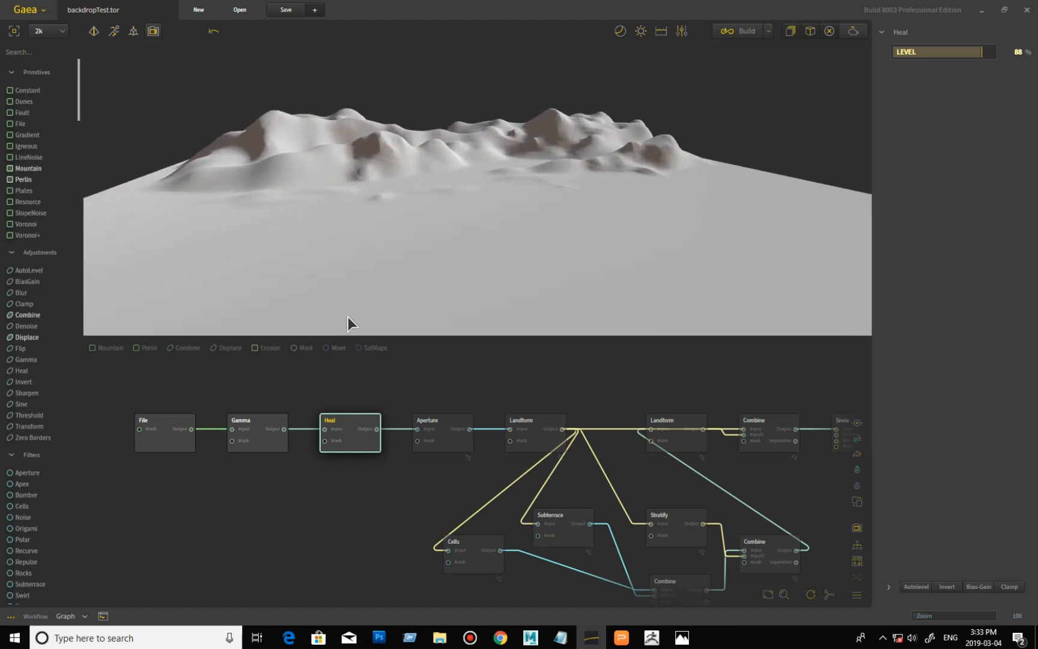
Step: Examine the Aperture node's settings and terrain, followed by the erosion of the Landform node fed by it
{"action": "left_click", "coordinate": [443, 423]}
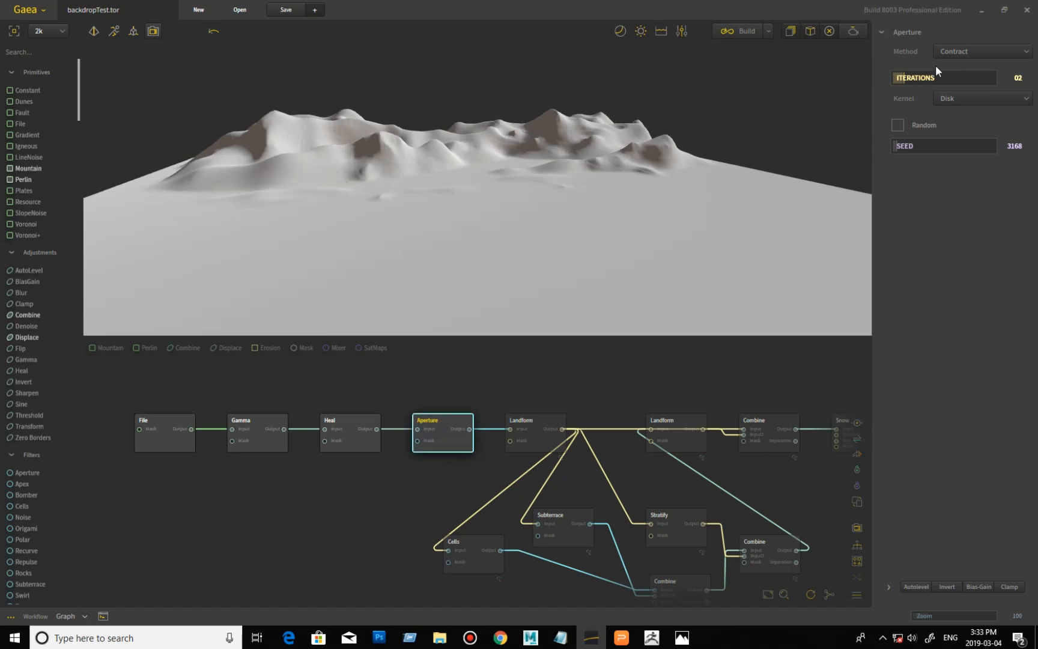
{"action": "mouse_move", "coordinate": [507, 187]}
{"action": "left_mouse_down"}
{"action": "mouse_move", "coordinate": [627, 194]}
{"action": "mouse_move", "coordinate": [485, 207]}
{"action": "mouse_move", "coordinate": [461, 171]}
{"action": "left_mouse_up"}
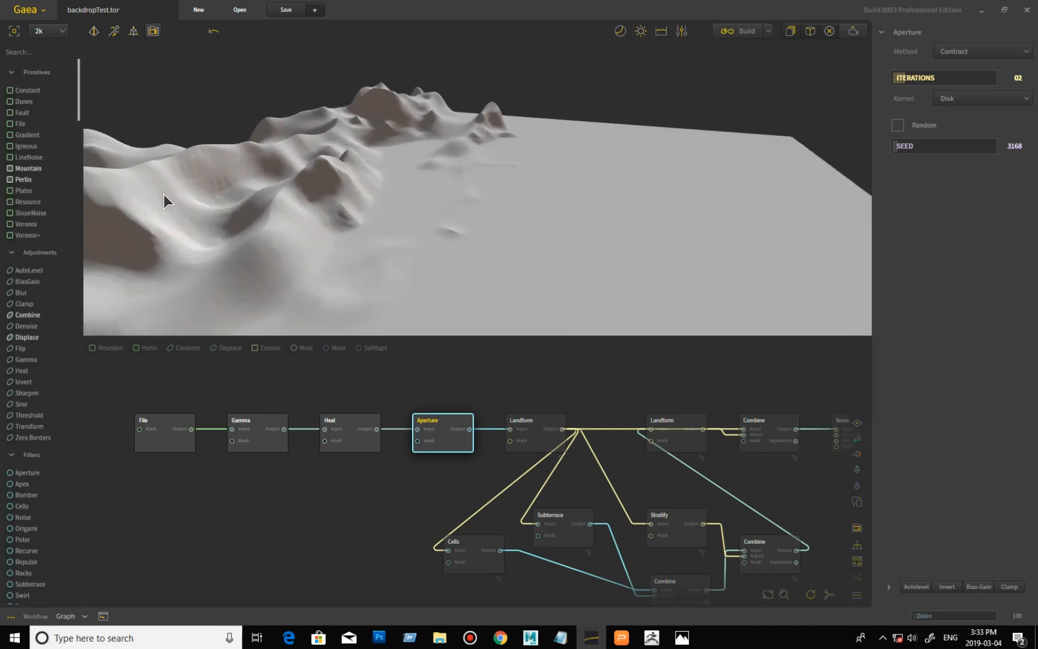
{"action": "left_click_drag", "start_coordinate": [164, 195], "coordinate": [289, 231]}
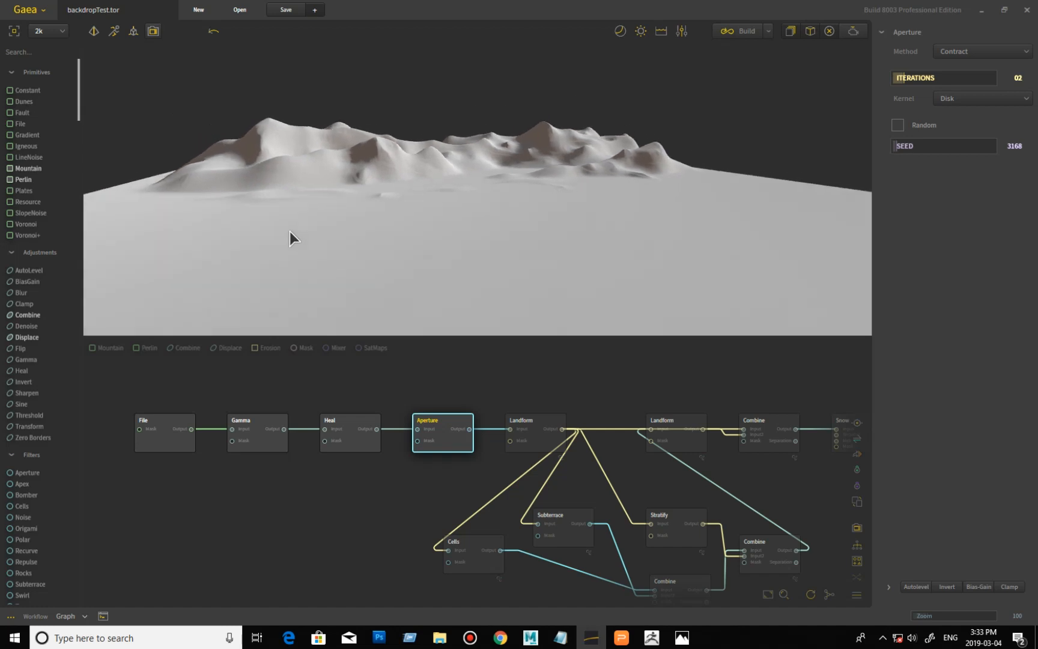
{"action": "left_click", "coordinate": [540, 424]}
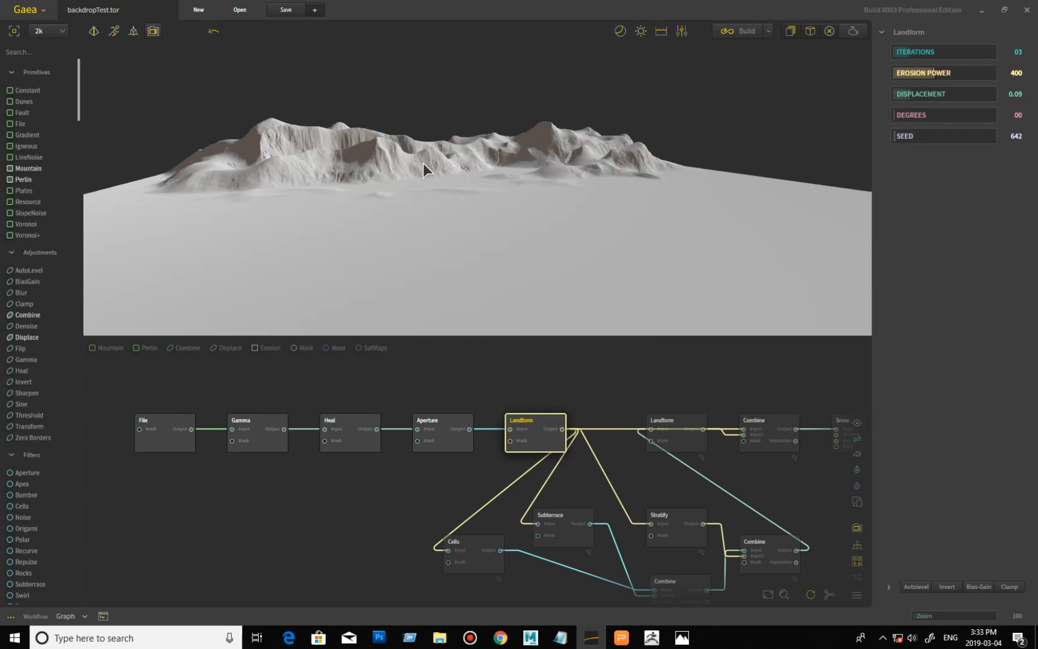
{"action": "left_click_drag", "start_coordinate": [532, 186], "coordinate": [382, 168]}
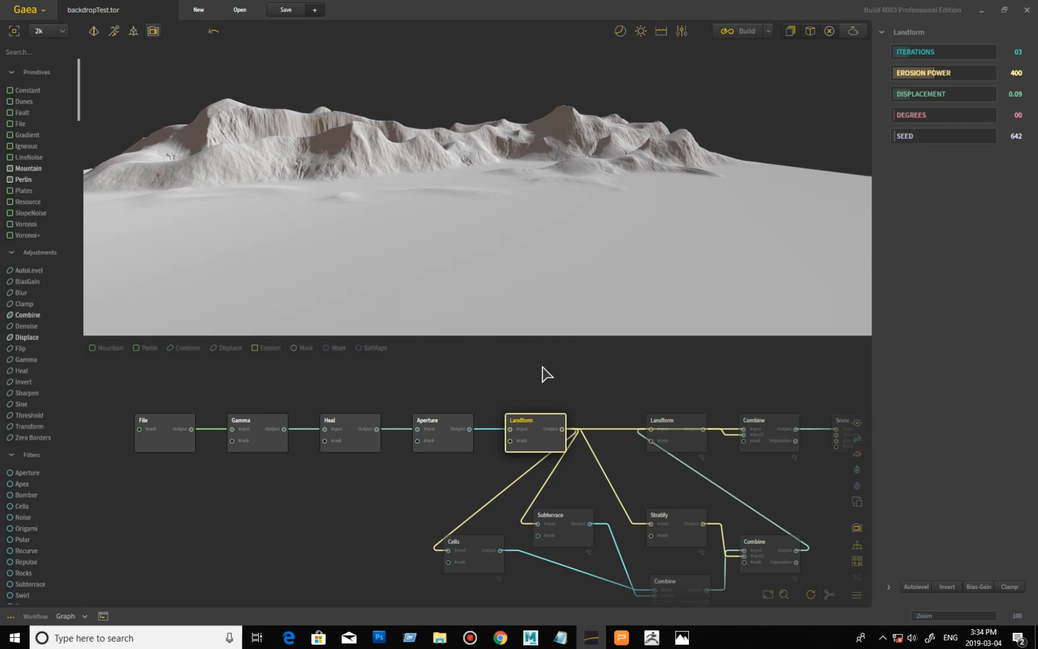
Step: Inspect the Cells, Subterrace and Stratify branches and the Combine node that blends Cells with Subterrace
{"action": "middle_click_drag", "start_coordinate": [614, 394], "coordinate": [485, 379]}
{"action": "left_click", "coordinate": [344, 512]}
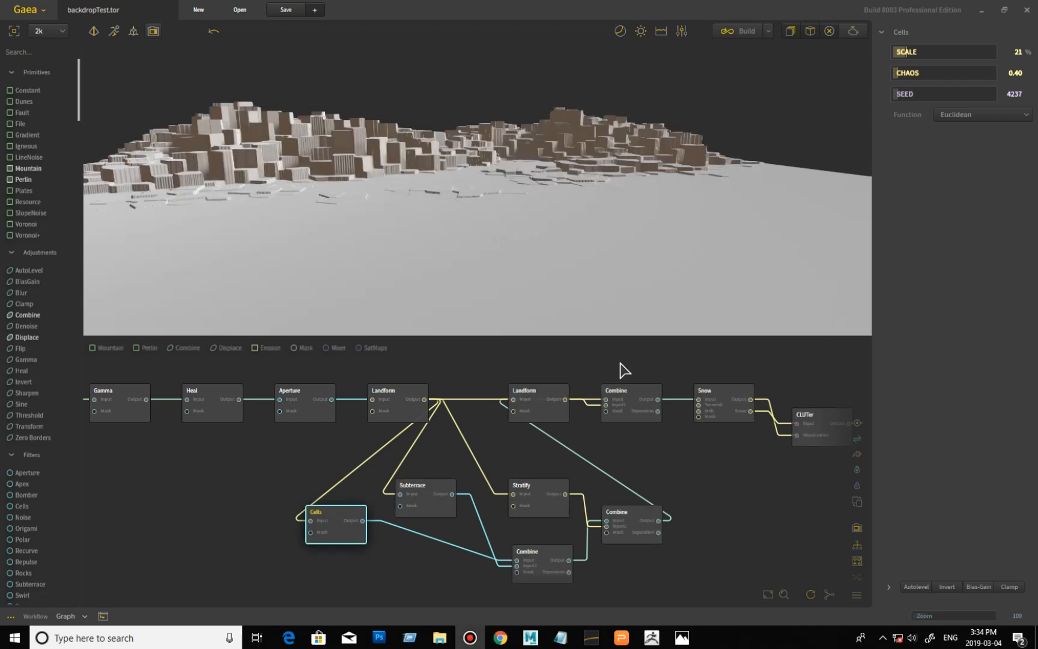
{"action": "left_click", "coordinate": [438, 497]}
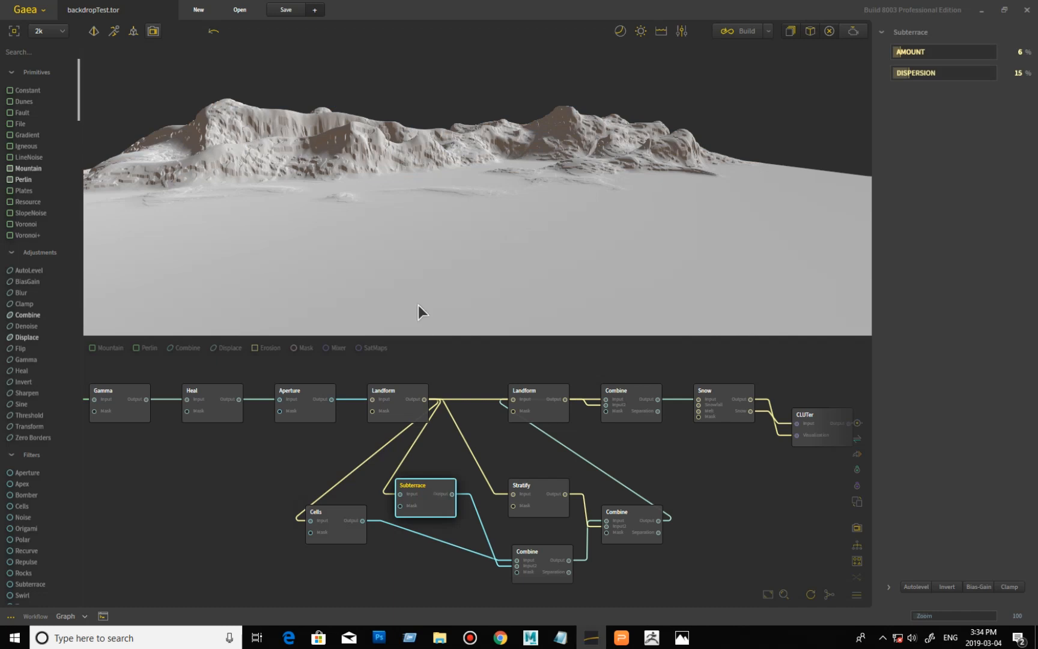
{"action": "left_click_drag", "start_coordinate": [352, 265], "coordinate": [337, 165]}
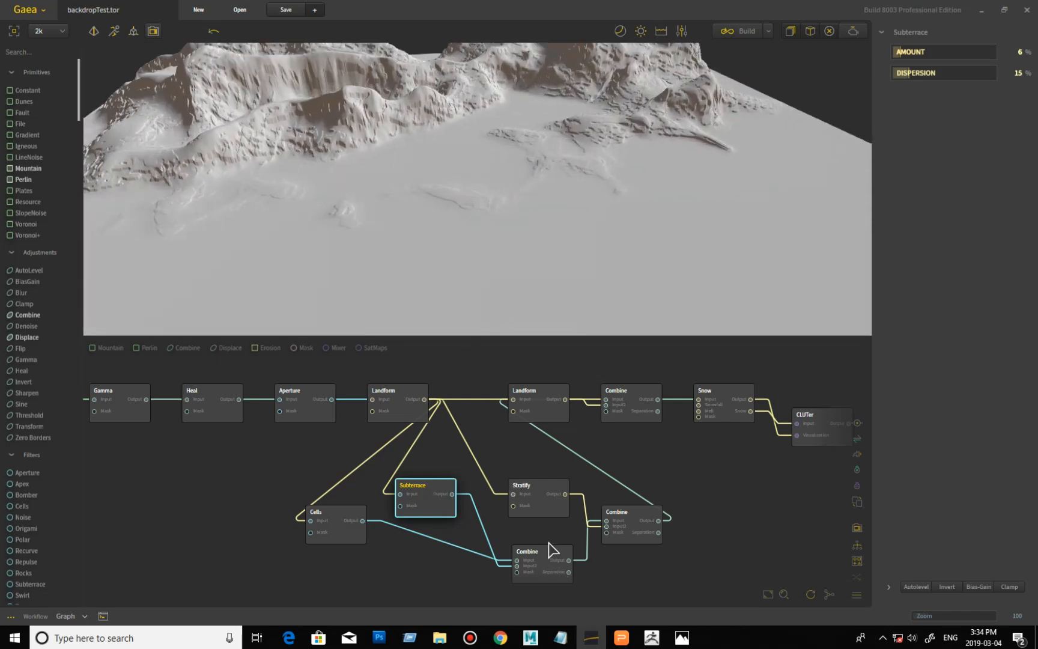
{"action": "left_click", "coordinate": [542, 507]}
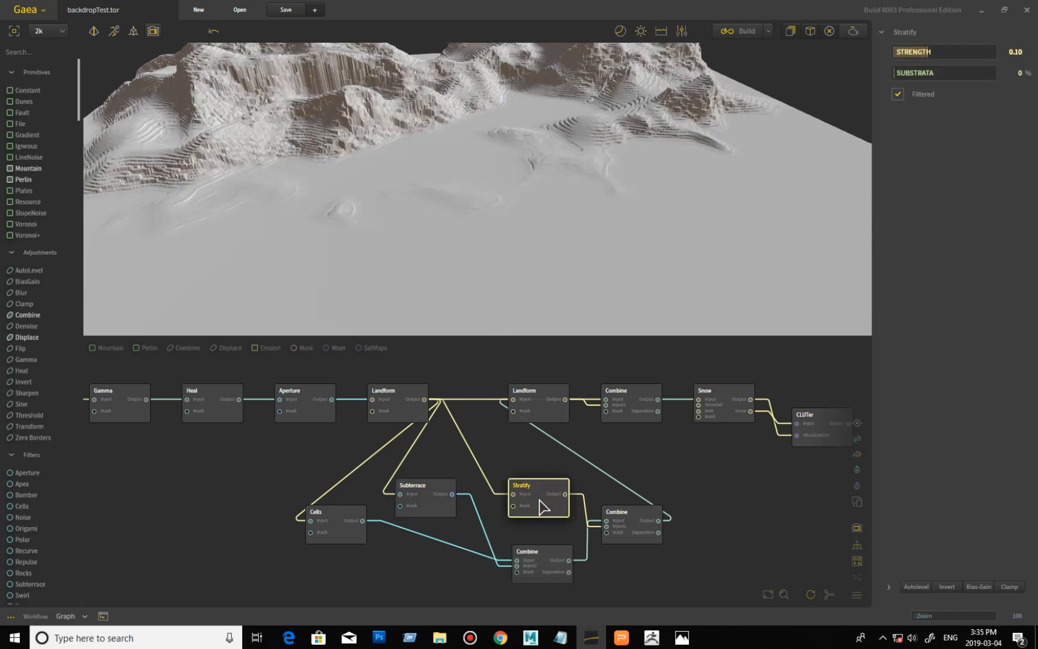
{"action": "left_click", "coordinate": [552, 562]}
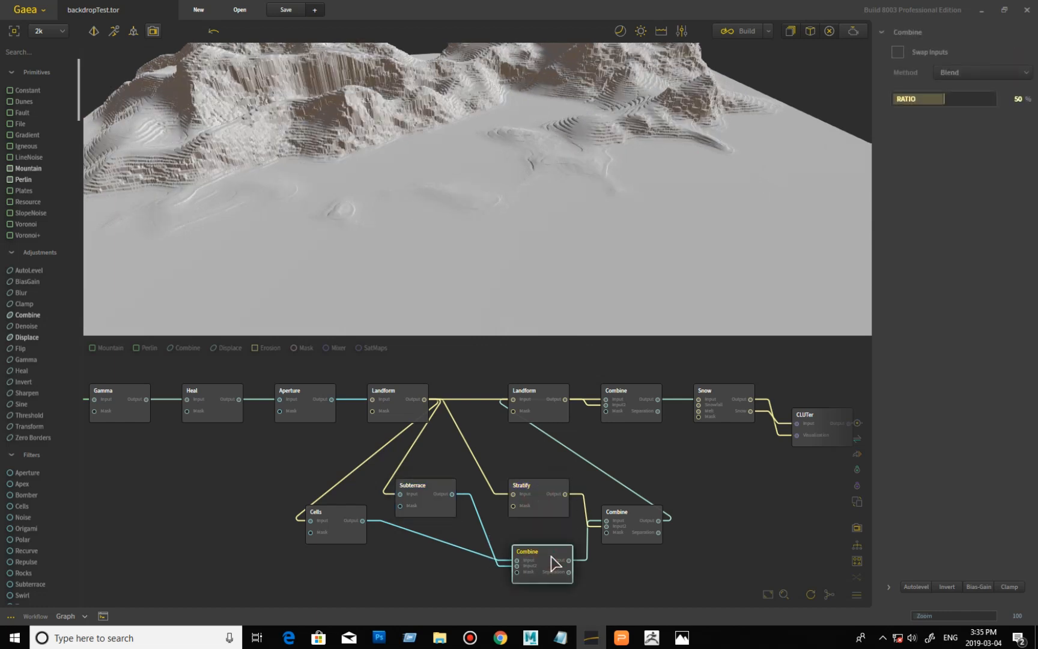
Step: Examine the Combine node that blends in Stratify and the second Landform node that uses its output
{"action": "left_click", "coordinate": [635, 517]}
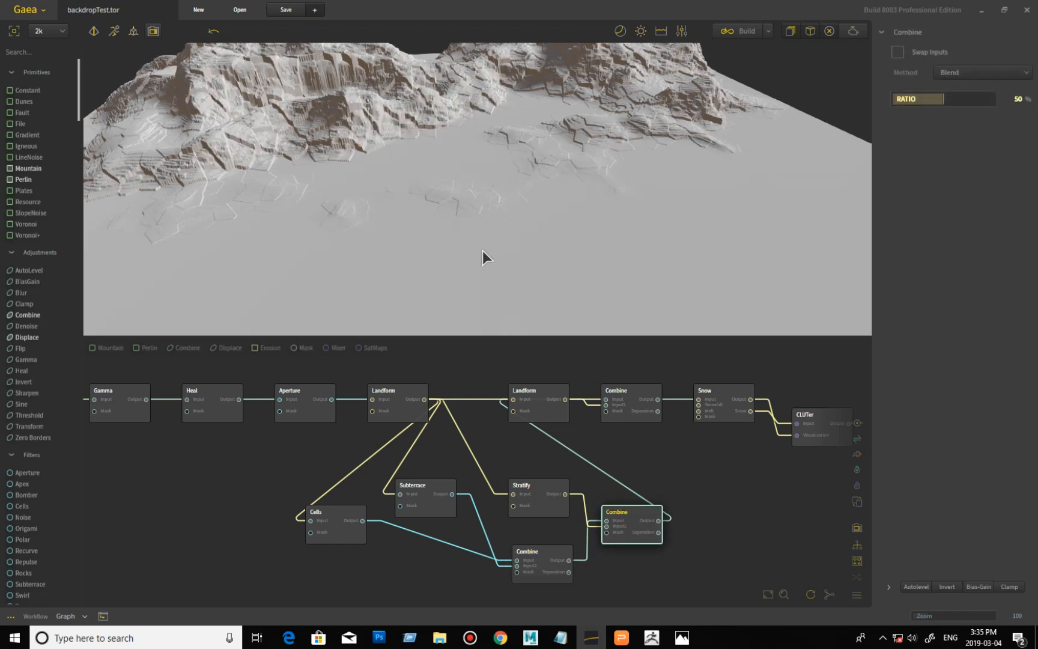
{"action": "left_click_drag", "start_coordinate": [482, 250], "coordinate": [488, 277]}
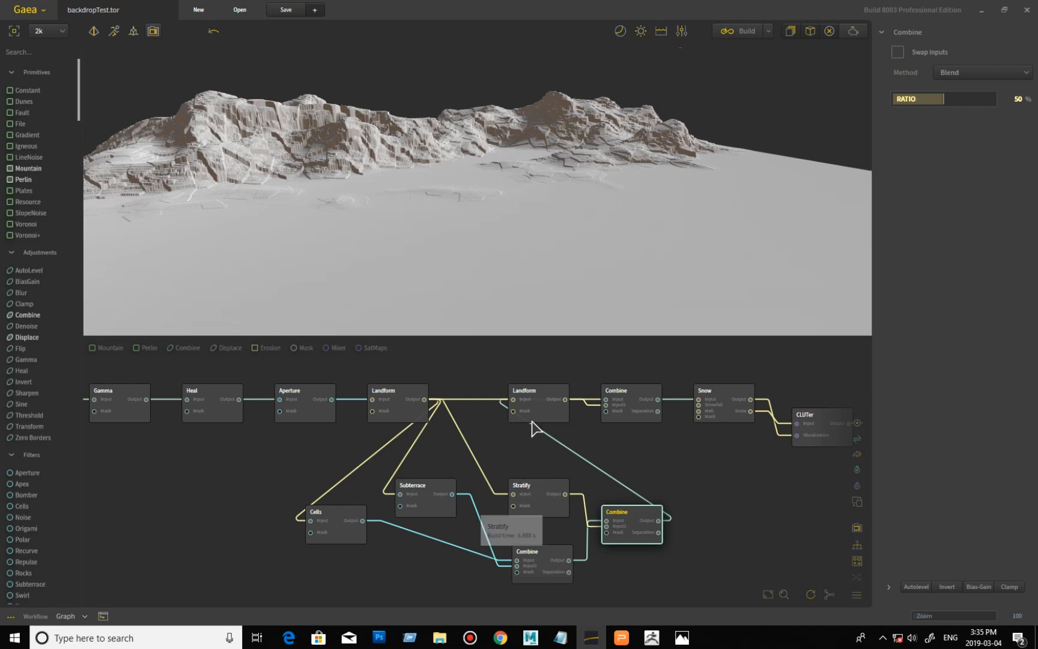
{"action": "left_click_drag", "start_coordinate": [447, 273], "coordinate": [440, 290]}
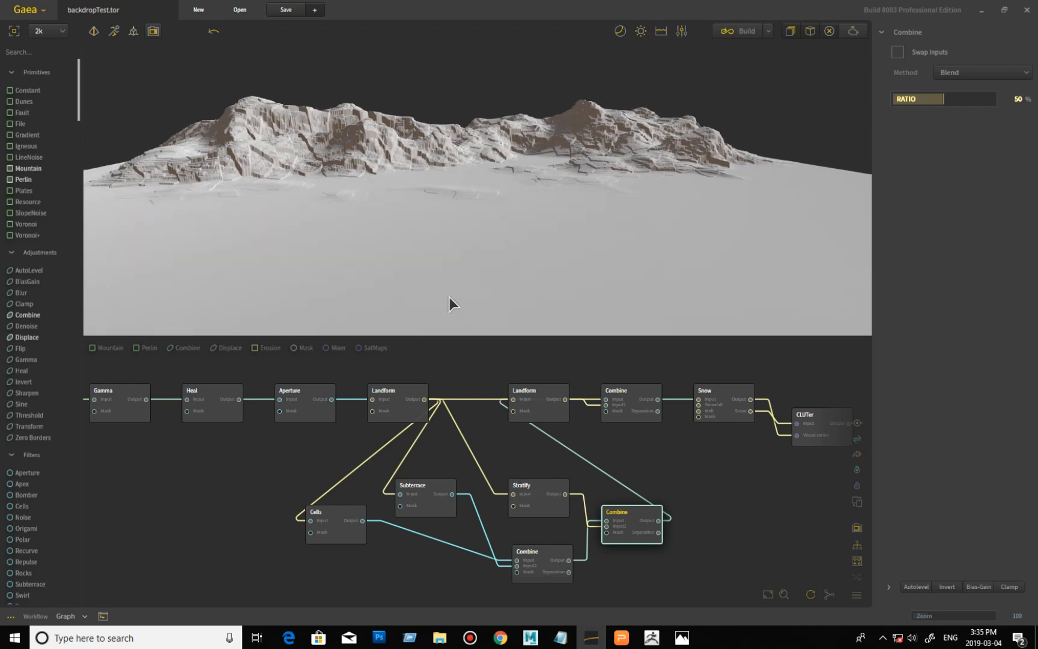
{"action": "left_click", "coordinate": [536, 397]}
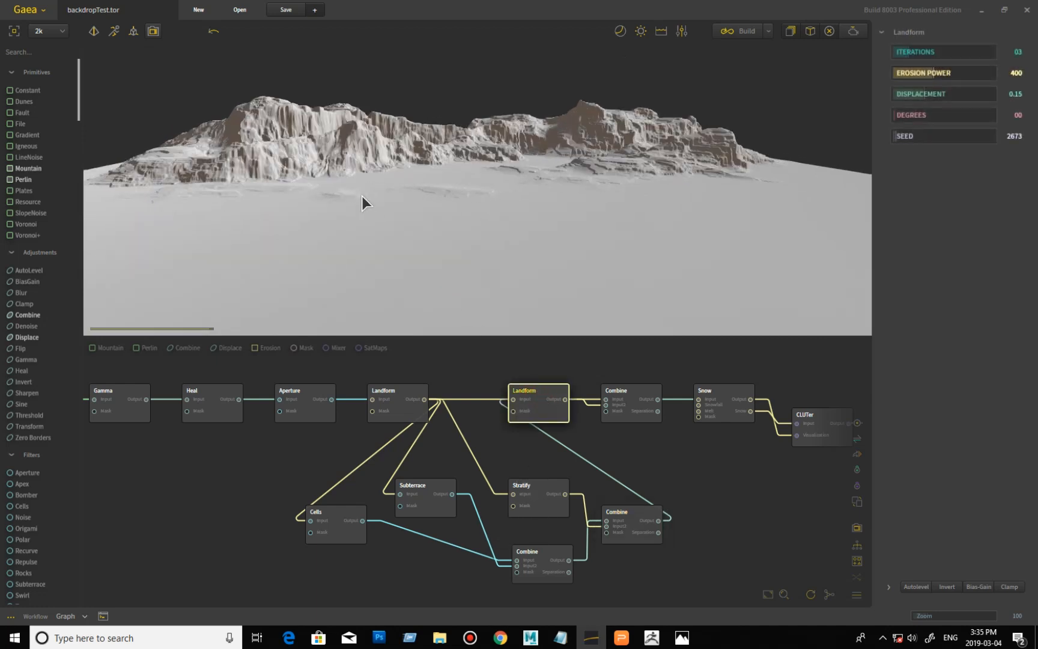
{"action": "mouse_move", "coordinate": [324, 181]}
{"action": "left_mouse_down"}
{"action": "mouse_move", "coordinate": [303, 178]}
{"action": "mouse_move", "coordinate": [370, 203]}
{"action": "mouse_move", "coordinate": [337, 195]}
{"action": "mouse_move", "coordinate": [294, 243]}
{"action": "left_mouse_up"}
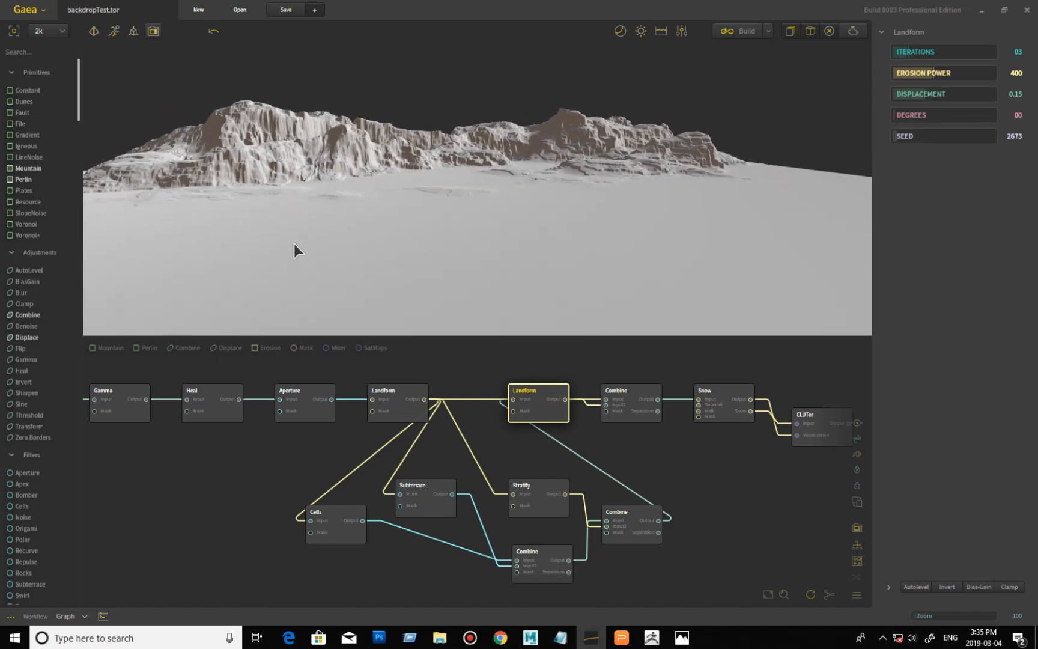
Step: Compare the terrain at the Gamma node with the eroded terrain at the second Landform node
{"action": "left_click", "coordinate": [116, 400]}
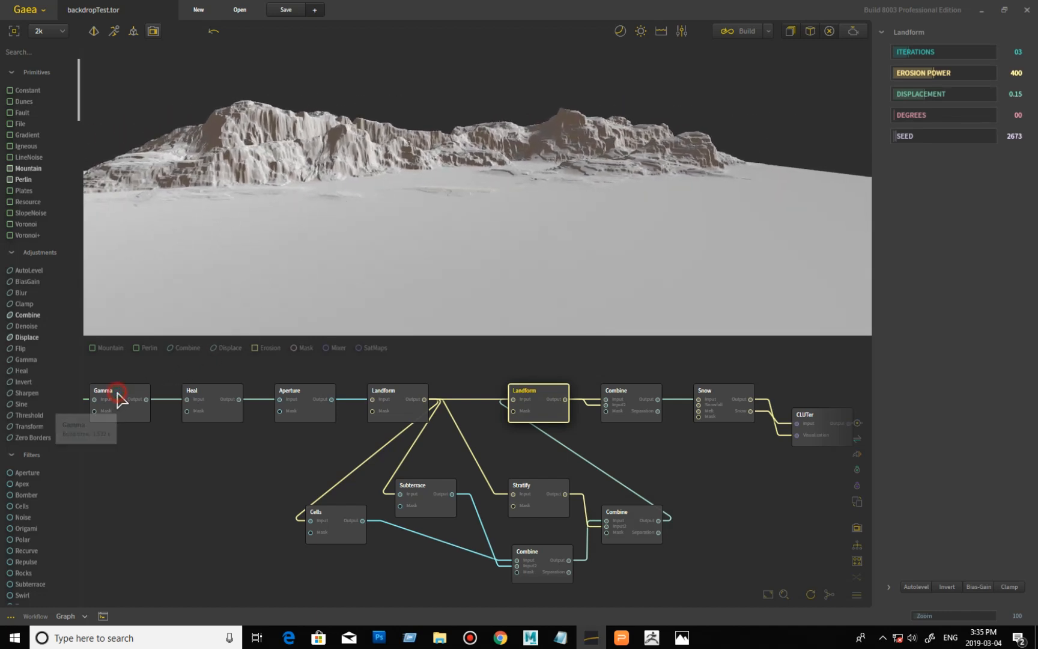
{"action": "left_click", "coordinate": [548, 401]}
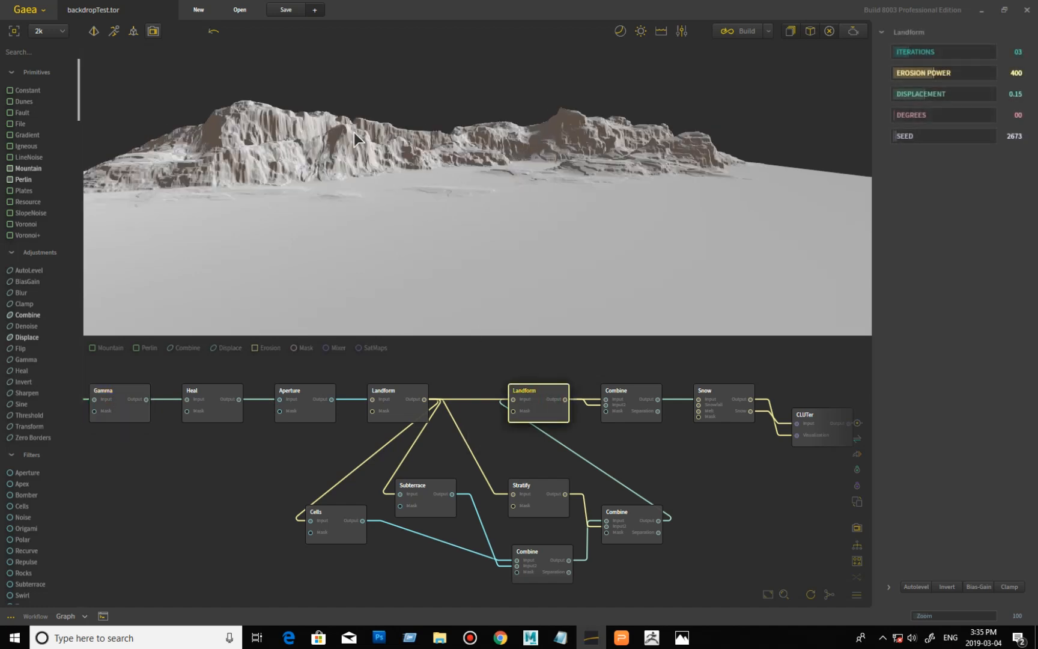
{"action": "mouse_move", "coordinate": [460, 180]}
{"action": "left_mouse_down"}
{"action": "mouse_move", "coordinate": [303, 181]}
{"action": "mouse_move", "coordinate": [440, 178]}
{"action": "left_mouse_up"}
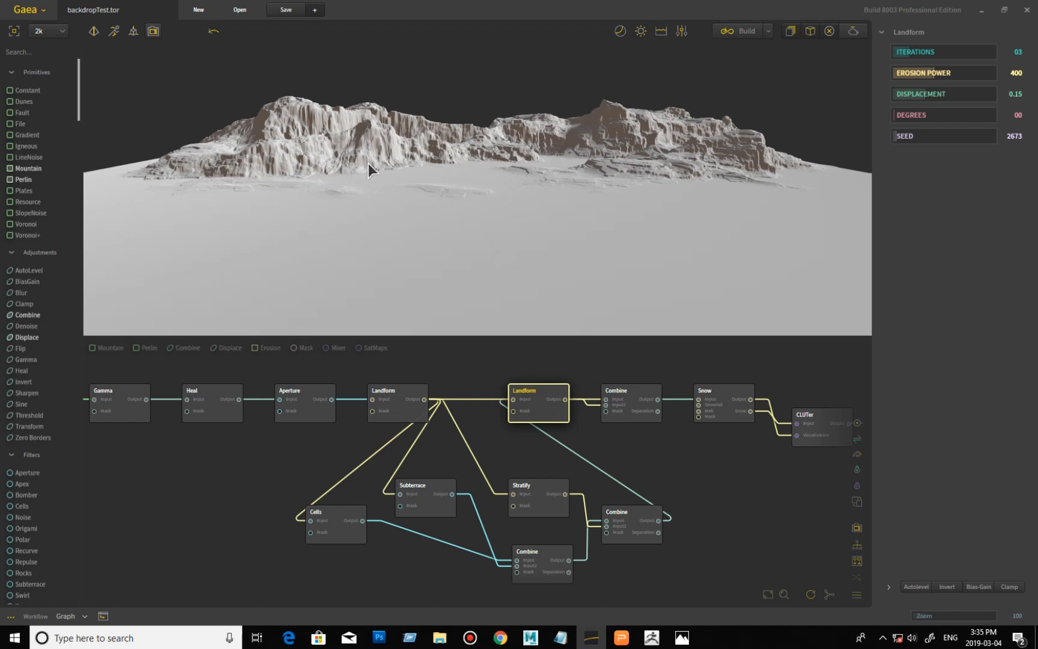
Step: Inspect the Combine node before Snow against the two Landform nodes it blends
{"action": "left_click", "coordinate": [634, 395]}
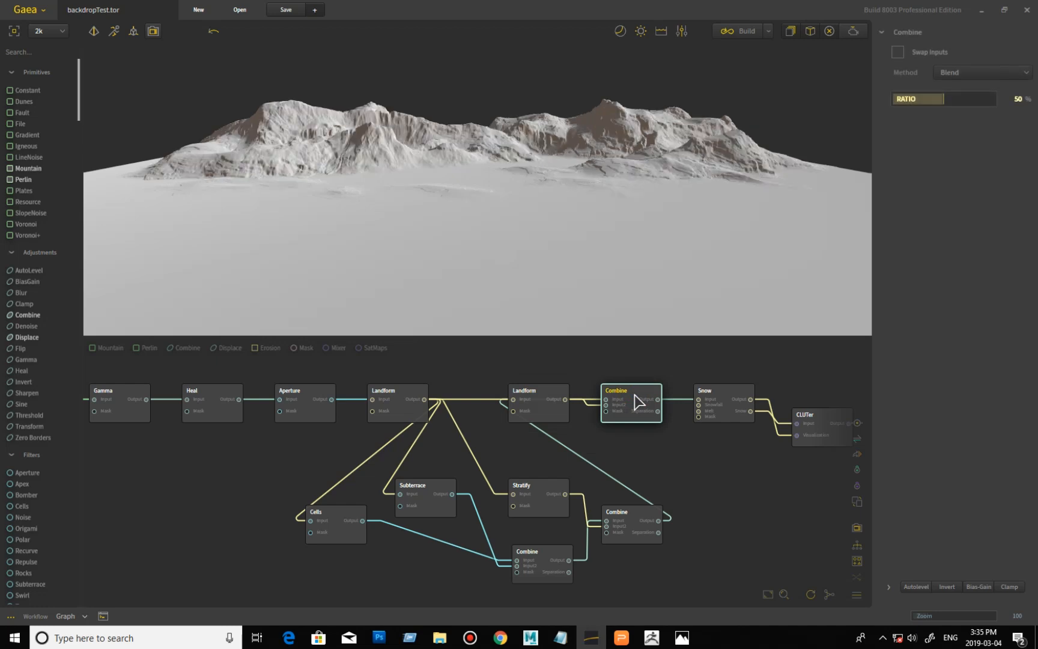
{"action": "left_click", "coordinate": [404, 396]}
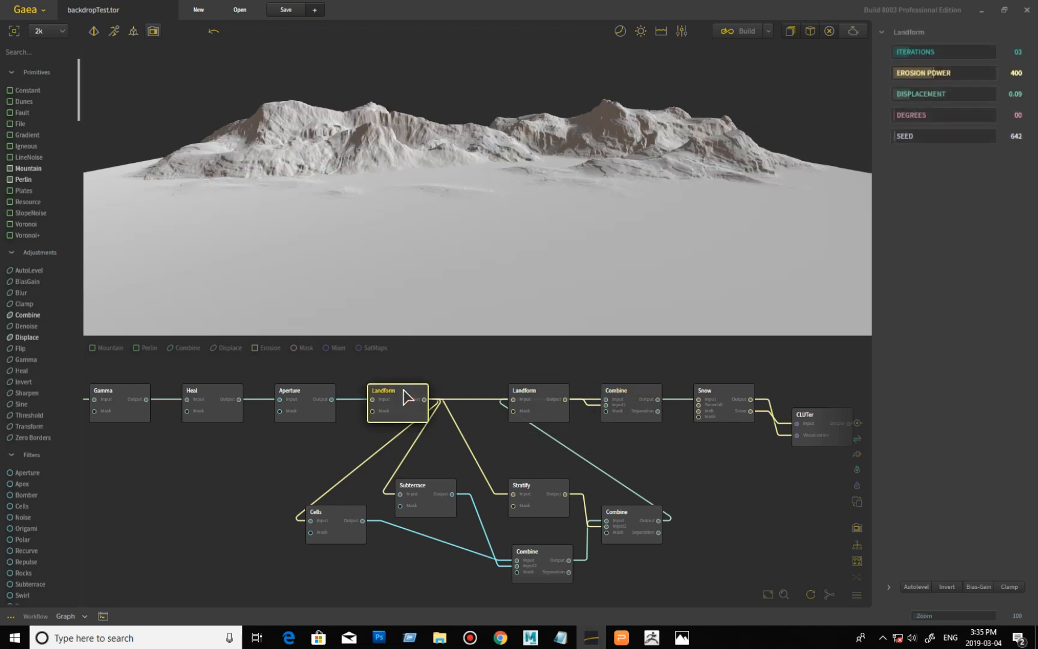
{"action": "left_click", "coordinate": [541, 399]}
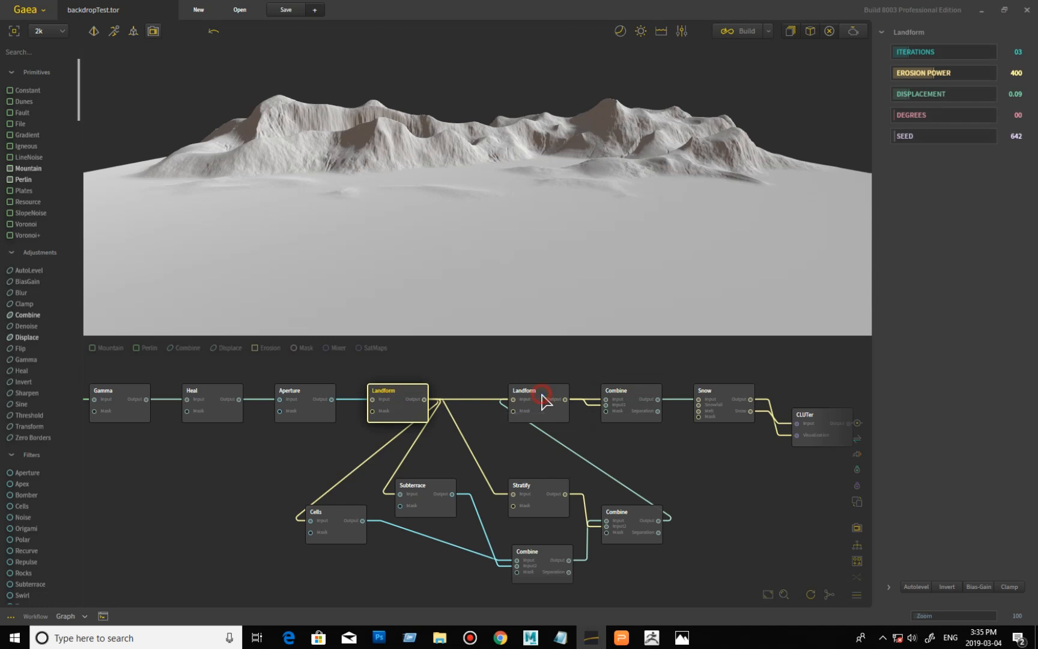
{"action": "left_click", "coordinate": [631, 398]}
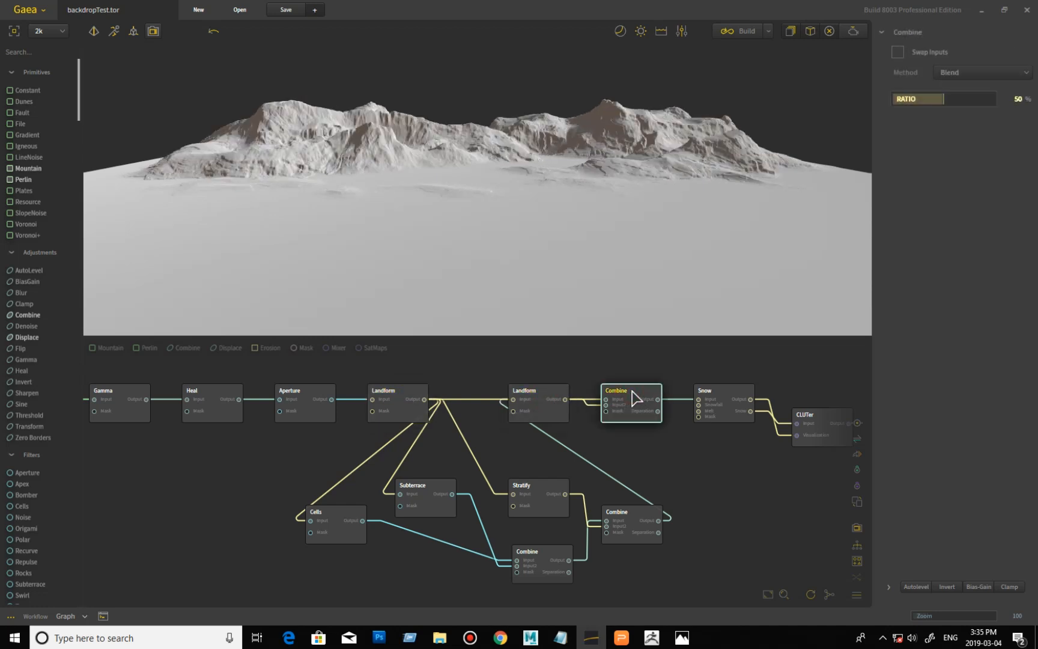
{"action": "mouse_move", "coordinate": [491, 211]}
{"action": "left_mouse_down"}
{"action": "mouse_move", "coordinate": [430, 206]}
{"action": "mouse_move", "coordinate": [496, 205]}
{"action": "mouse_move", "coordinate": [508, 209]}
{"action": "mouse_move", "coordinate": [503, 228]}
{"action": "left_mouse_up"}
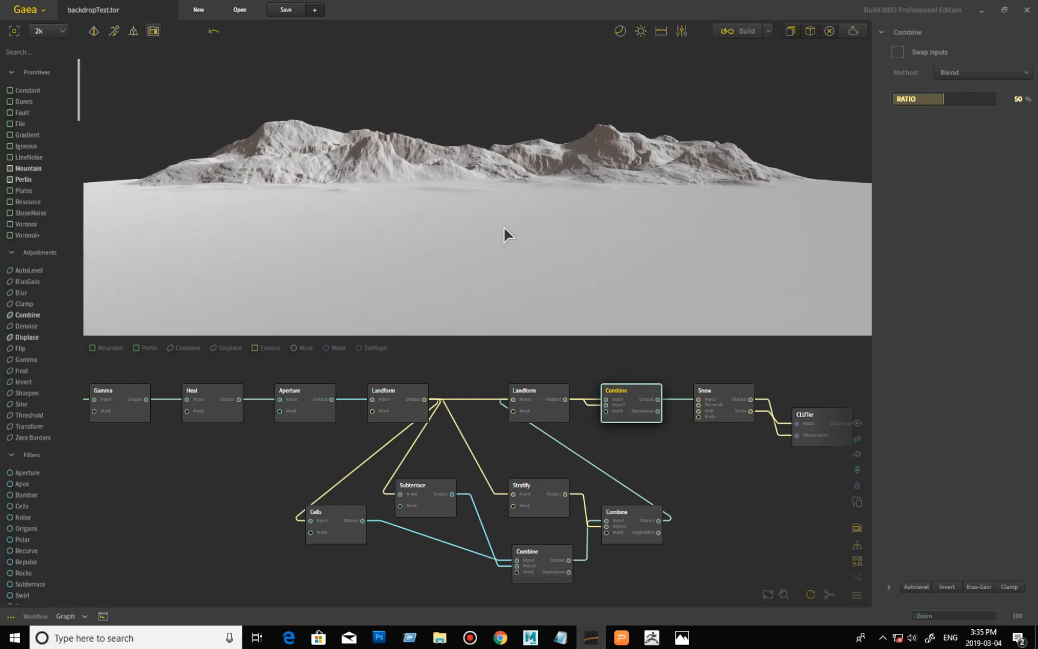
Step: Compare the Gamma node's terrain with the blended terrain at the Combine node before Snow
{"action": "left_click", "coordinate": [122, 396]}
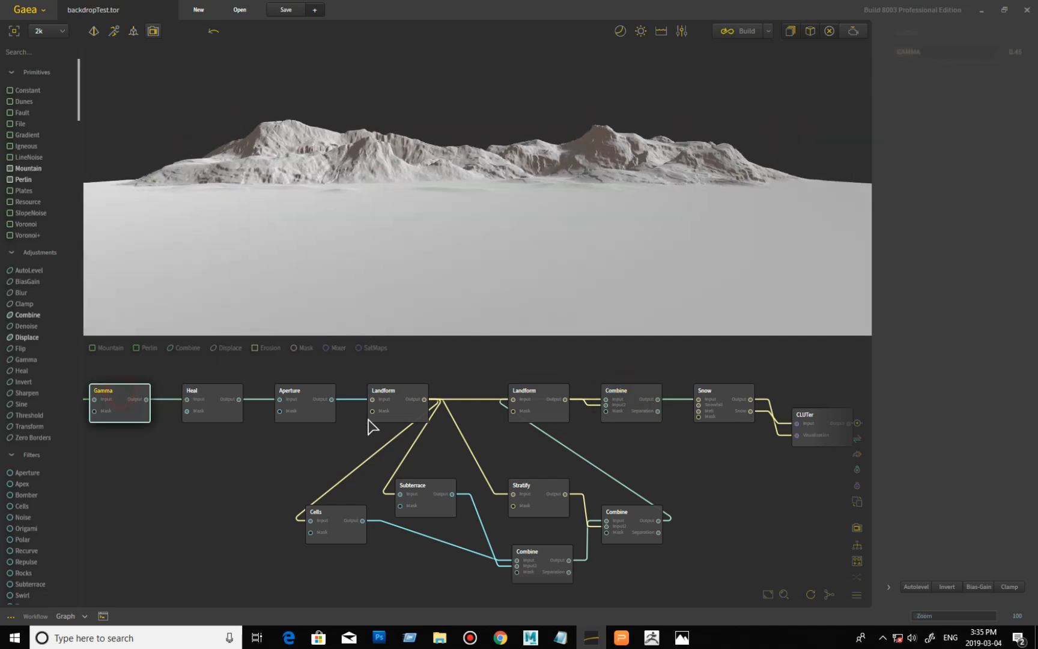
{"action": "left_click", "coordinate": [634, 395]}
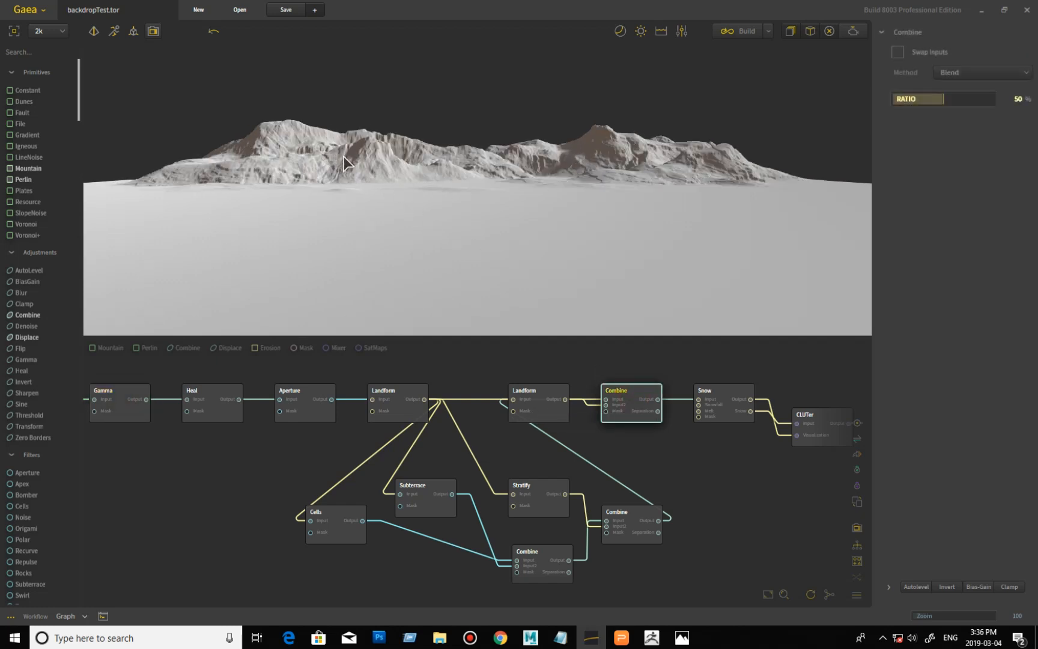
{"action": "mouse_move", "coordinate": [459, 189]}
{"action": "left_mouse_down"}
{"action": "mouse_move", "coordinate": [467, 160]}
{"action": "mouse_move", "coordinate": [519, 154]}
{"action": "mouse_move", "coordinate": [579, 169]}
{"action": "mouse_move", "coordinate": [462, 170]}
{"action": "mouse_move", "coordinate": [466, 177]}
{"action": "left_mouse_up"}
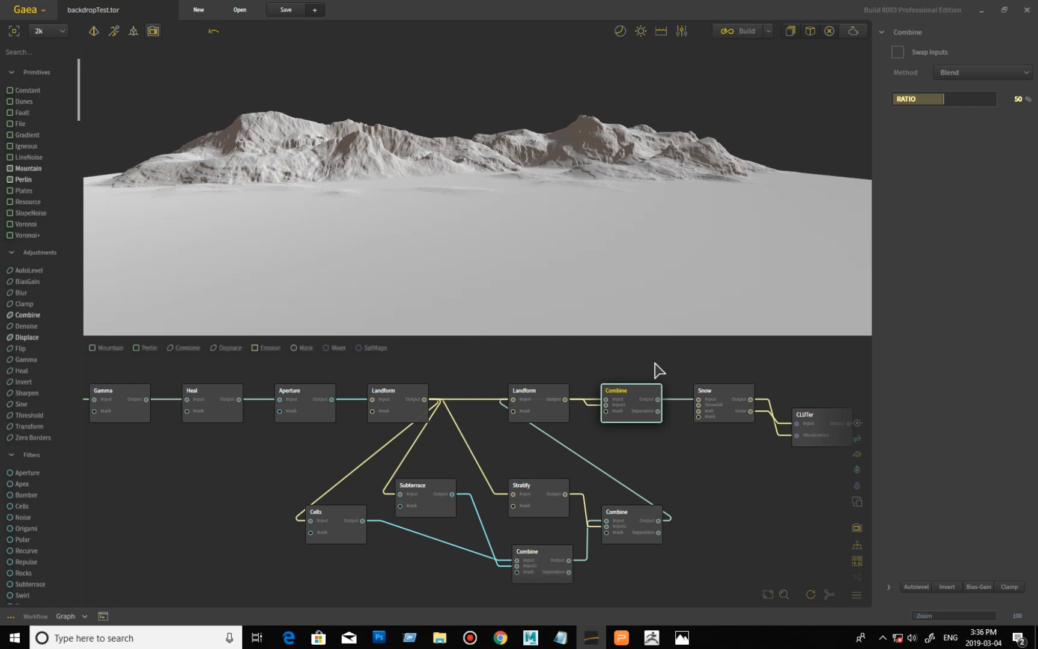
Step: Examine the Snow node's snowfall and the CLUTer node's colored terrain from close up and from several angles
{"action": "left_click", "coordinate": [730, 404]}
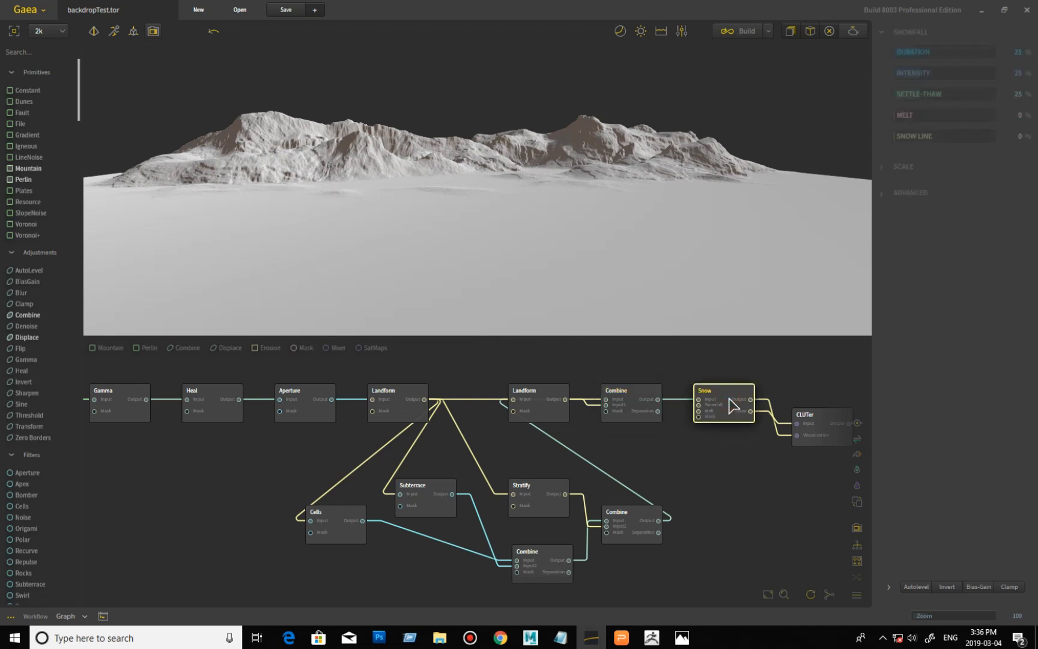
{"action": "left_click_drag", "start_coordinate": [417, 246], "coordinate": [438, 213]}
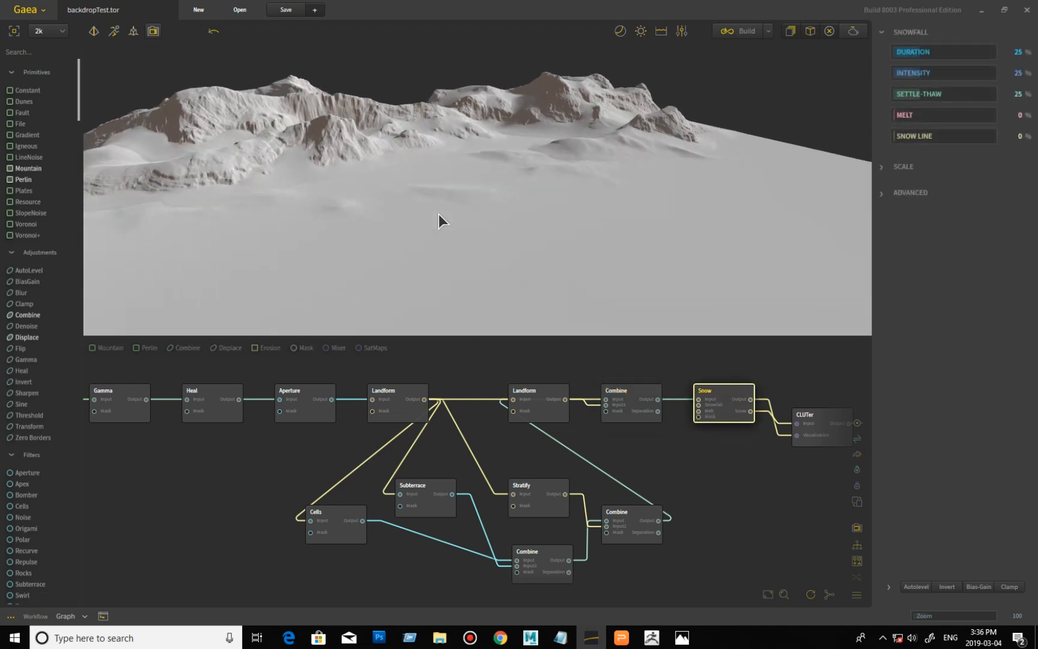
{"action": "left_click", "coordinate": [820, 419]}
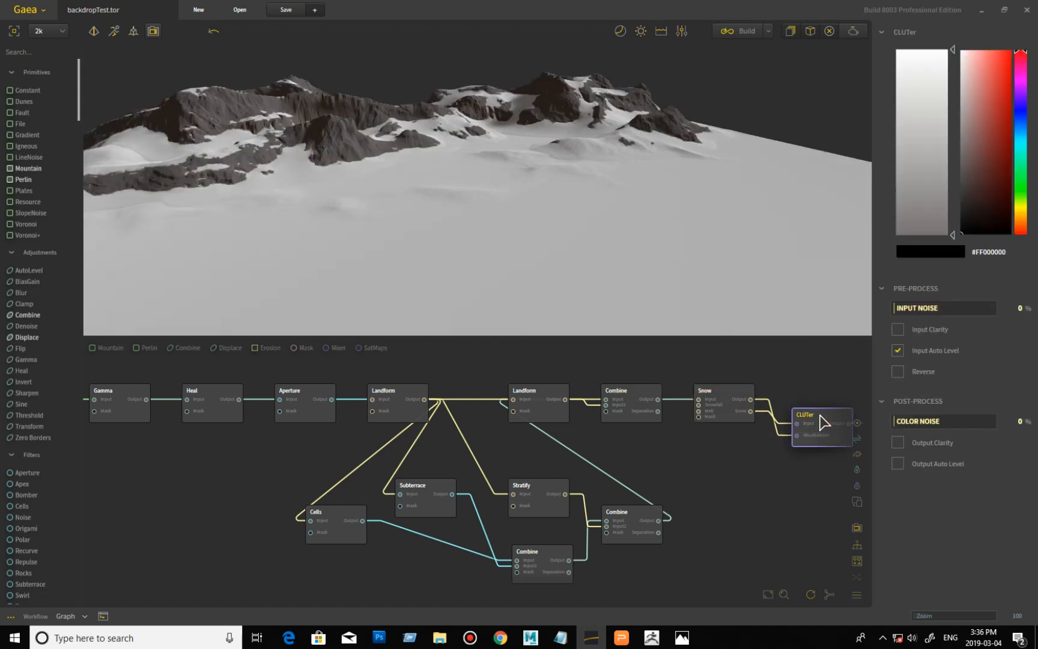
{"action": "left_click_drag", "start_coordinate": [563, 290], "coordinate": [475, 274]}
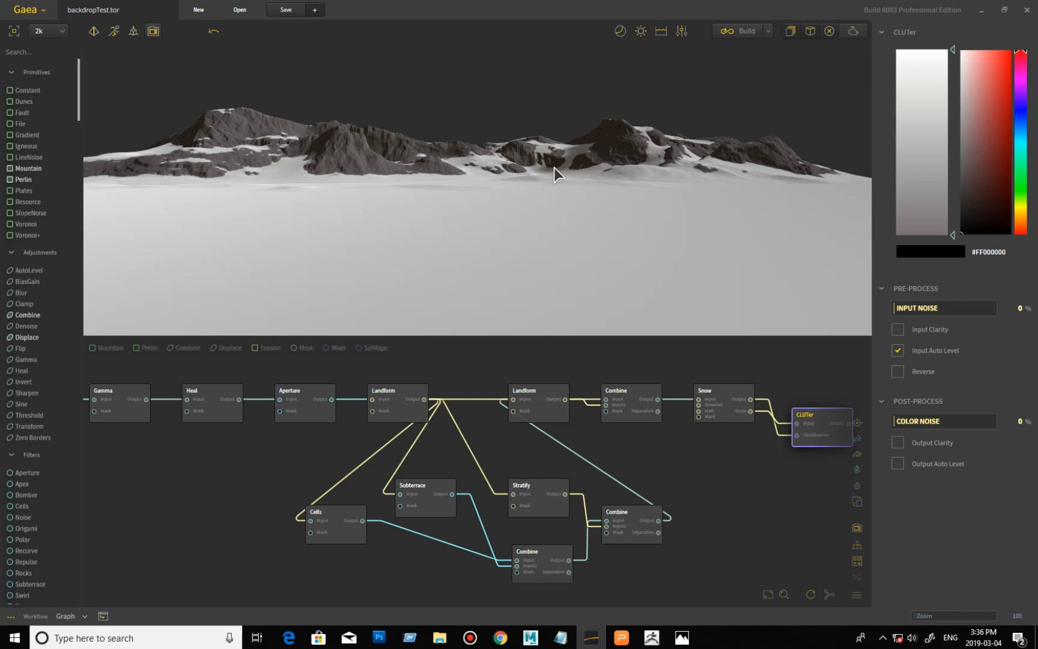
{"action": "left_click_drag", "start_coordinate": [530, 204], "coordinate": [631, 230]}
{"action": "mouse_move", "coordinate": [493, 238]}
{"action": "left_mouse_down"}
{"action": "mouse_move", "coordinate": [537, 246]}
{"action": "mouse_move", "coordinate": [485, 260]}
{"action": "mouse_move", "coordinate": [495, 257]}
{"action": "left_mouse_up"}
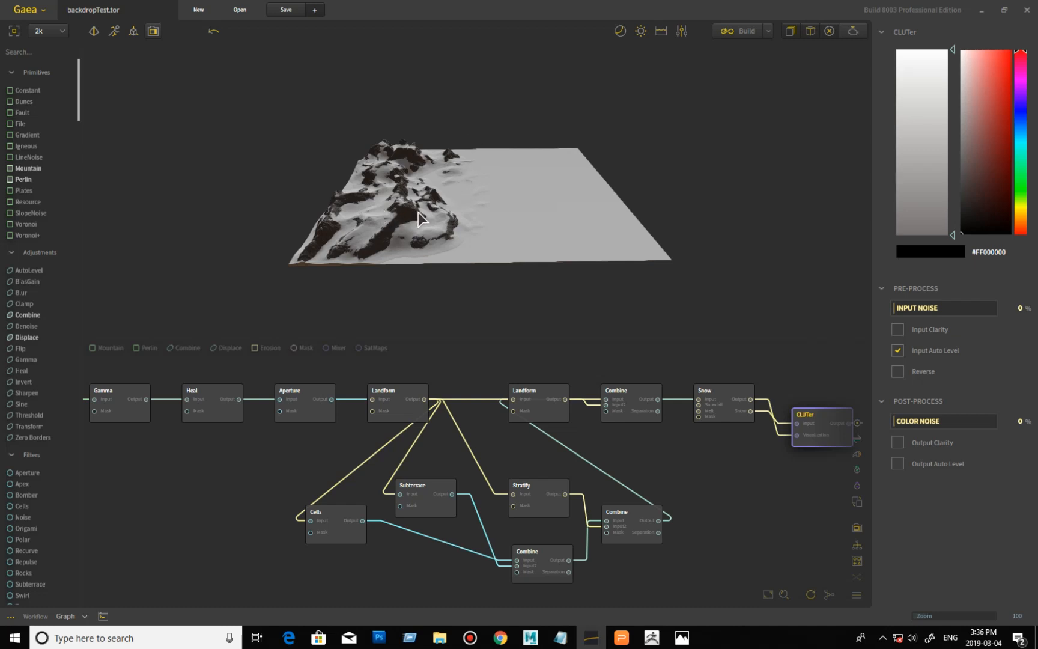
{"action": "mouse_move", "coordinate": [440, 230]}
{"action": "left_mouse_down"}
{"action": "mouse_move", "coordinate": [374, 234]}
{"action": "mouse_move", "coordinate": [480, 232]}
{"action": "mouse_move", "coordinate": [408, 215]}
{"action": "mouse_move", "coordinate": [476, 226]}
{"action": "mouse_move", "coordinate": [455, 225]}
{"action": "left_mouse_up"}
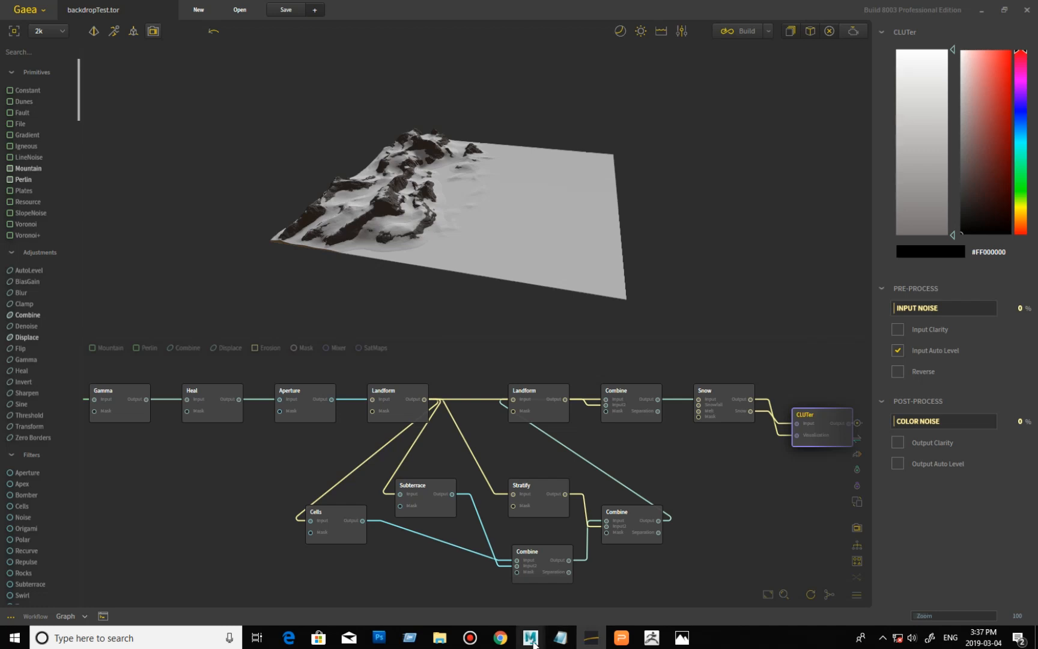
Step: Switch to Maya, close the Transfer Maps window, and set the sculpted mountain plane's Scale Y to 1
{"action": "mouse_move", "coordinate": [533, 644]}
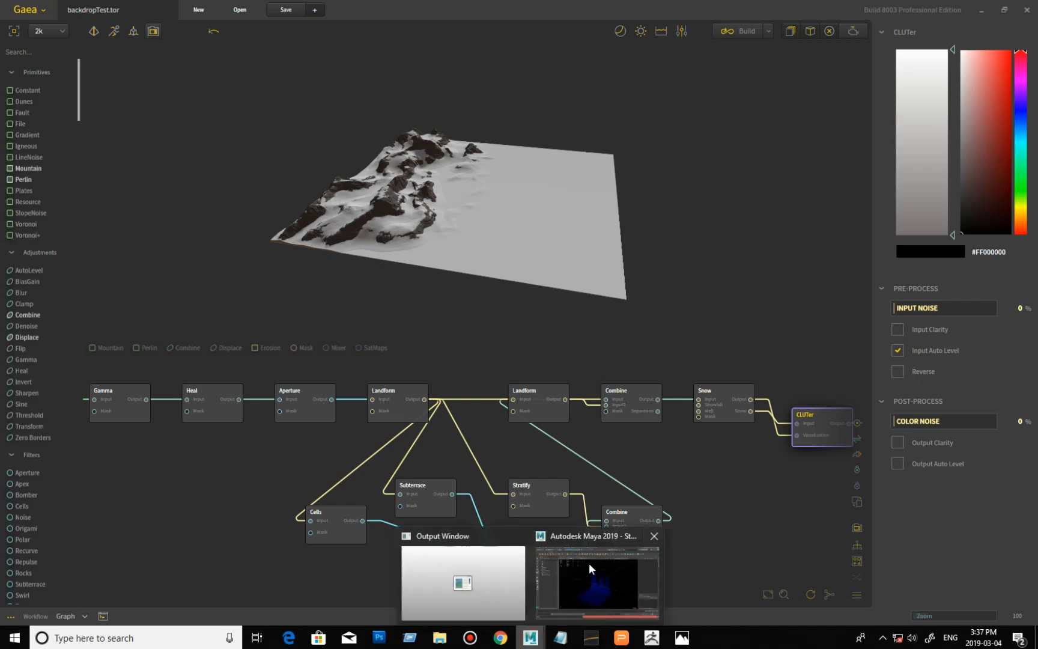
{"action": "left_click", "coordinate": [596, 542]}
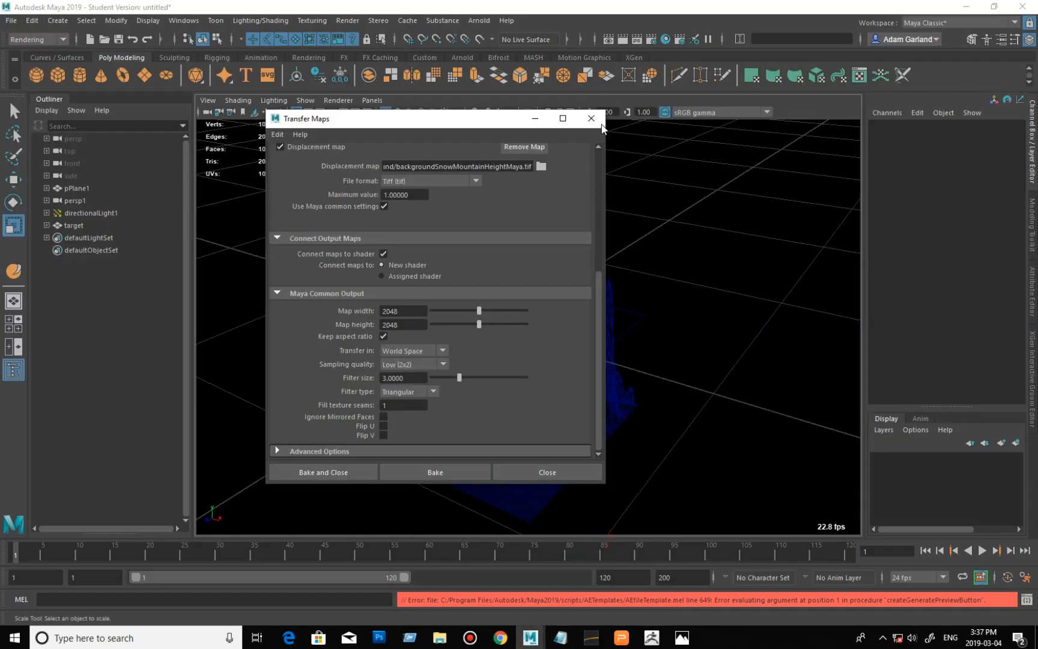
{"action": "left_click", "coordinate": [591, 118]}
{"action": "left_click_drag", "start_coordinate": [615, 347], "coordinate": [682, 315], "text": "alt"}
{"action": "left_click", "coordinate": [732, 271]}
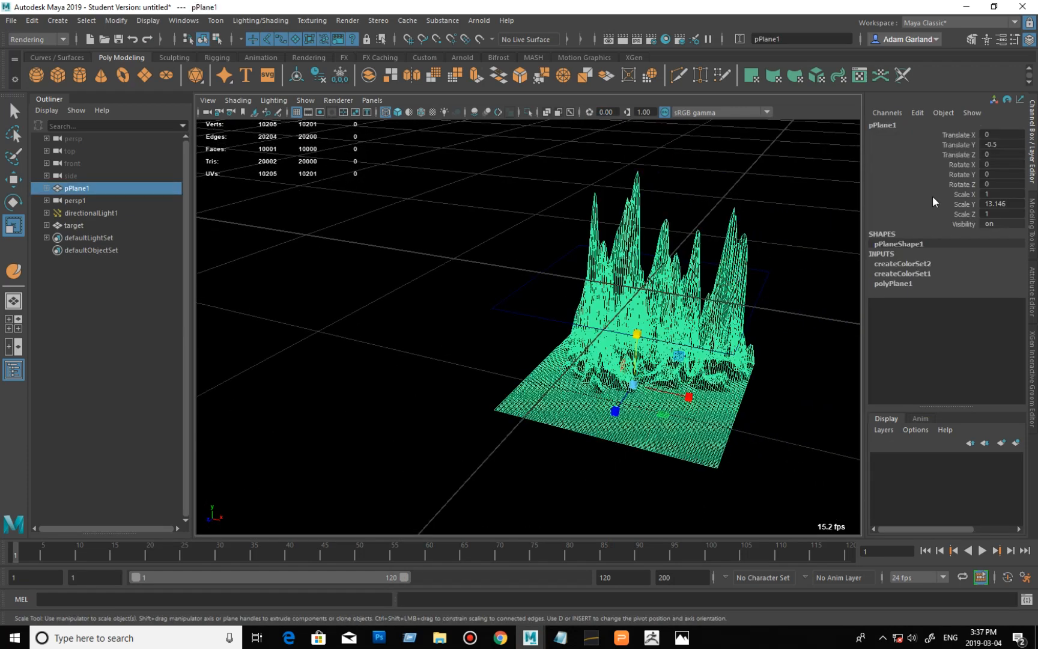
{"action": "left_click", "coordinate": [998, 205]}
{"action": "type", "text": "1"}
{"action": "key", "text": "Return"}
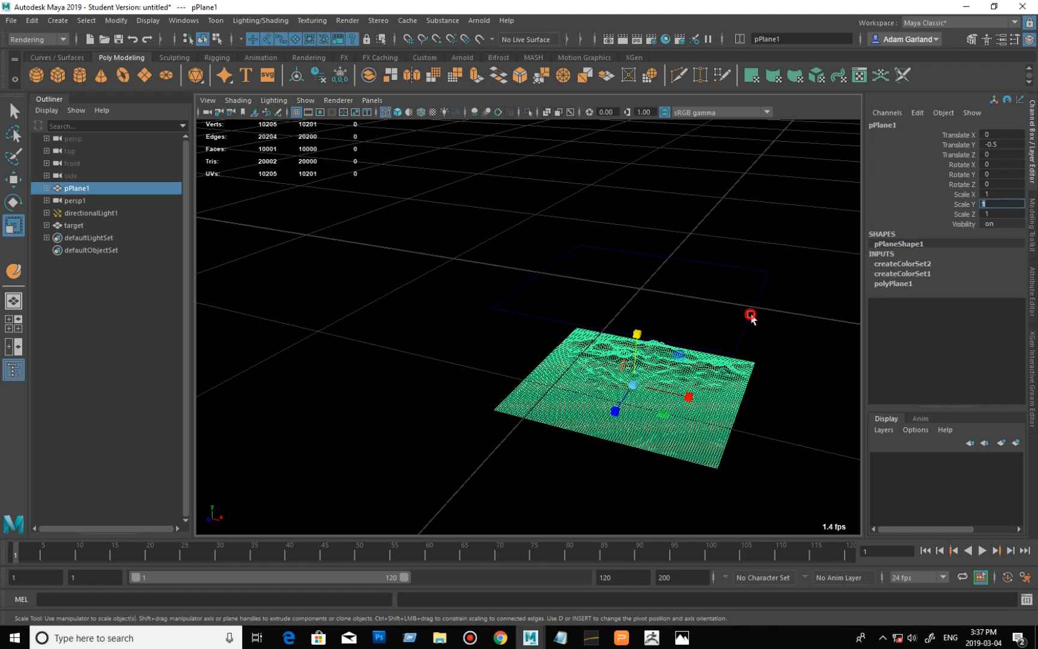
{"action": "mouse_move", "coordinate": [748, 313]}
{"action": "left_mouse_down", "text": "alt"}
{"action": "mouse_move", "coordinate": [690, 309]}
{"action": "mouse_move", "coordinate": [743, 311]}
{"action": "left_mouse_up", "text": "alt"}
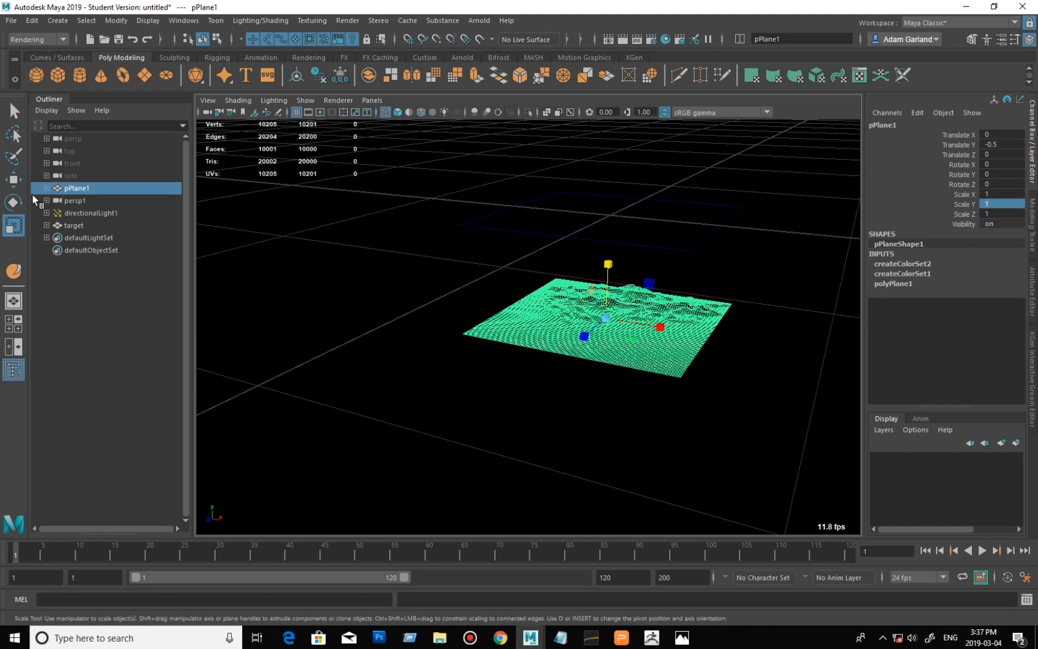
Step: Set the mountain plane's Translate Y to 0
{"action": "left_click", "coordinate": [999, 143]}
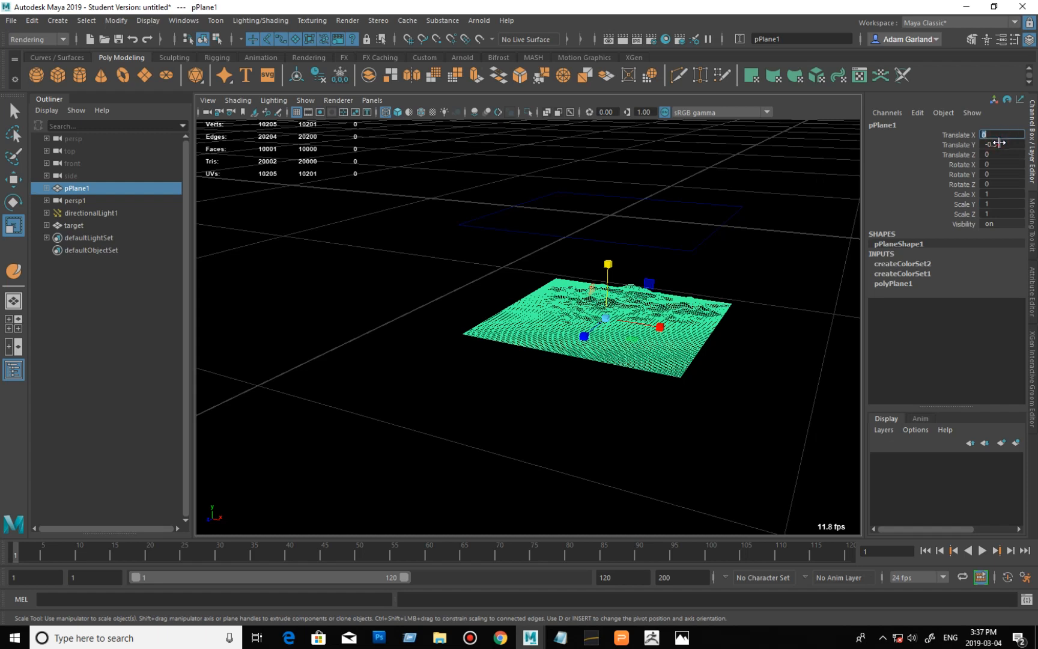
{"action": "left_click", "coordinate": [1000, 143]}
{"action": "type", "text": "1"}
{"action": "key", "text": "Return"}
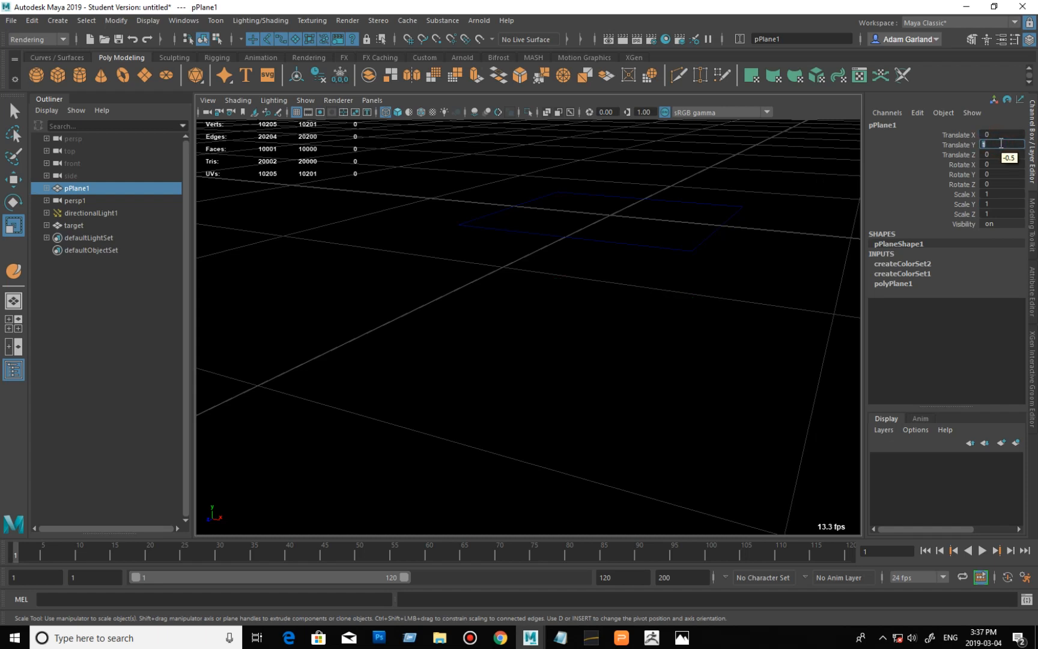
{"action": "type", "text": "0"}
{"action": "key", "text": "Return"}
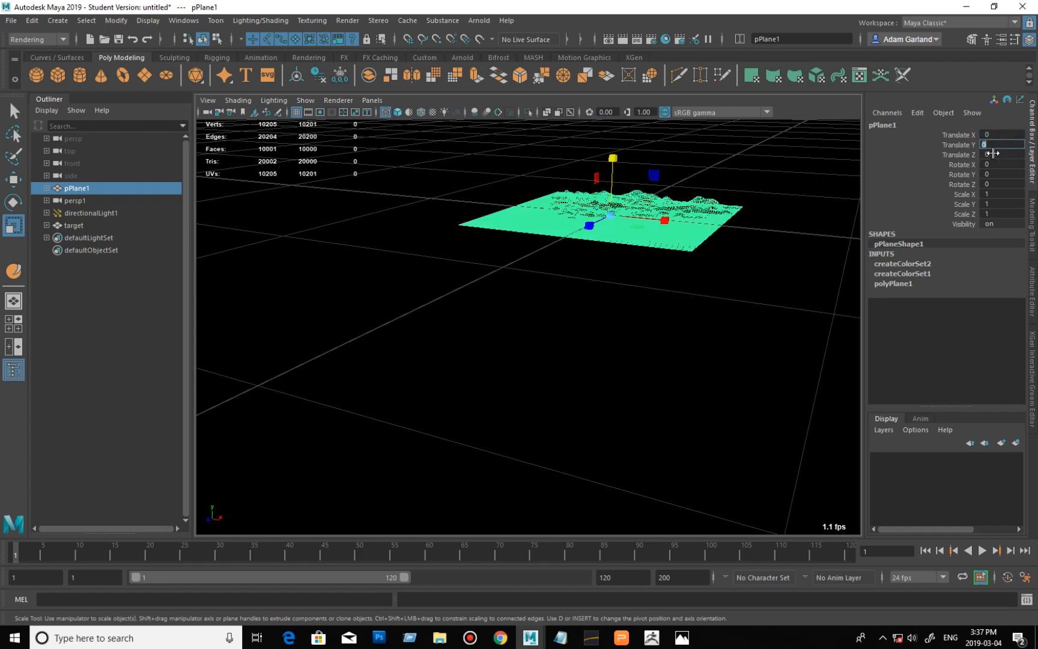
Step: Reselect the mountain plane and change the working mode to Modeling
{"action": "left_click_drag", "start_coordinate": [755, 240], "coordinate": [743, 261], "text": "alt"}
{"action": "right_click_drag", "start_coordinate": [743, 261], "coordinate": [685, 283], "text": "alt"}
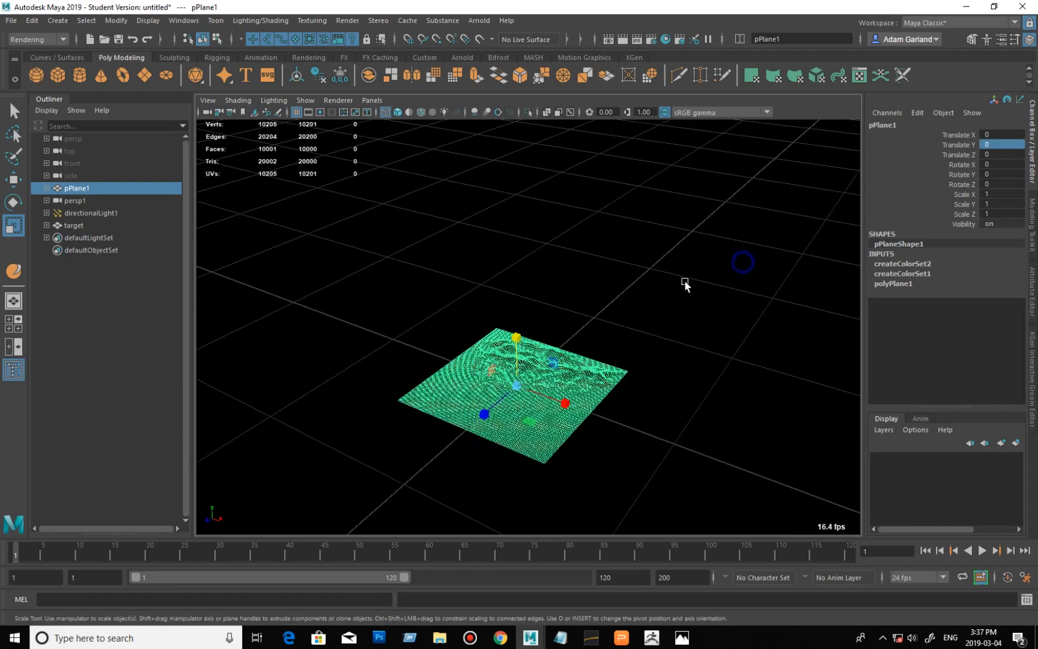
{"action": "middle_click_drag", "start_coordinate": [685, 287], "coordinate": [689, 239], "text": "alt"}
{"action": "right_click_drag", "start_coordinate": [688, 241], "coordinate": [679, 298], "text": "alt"}
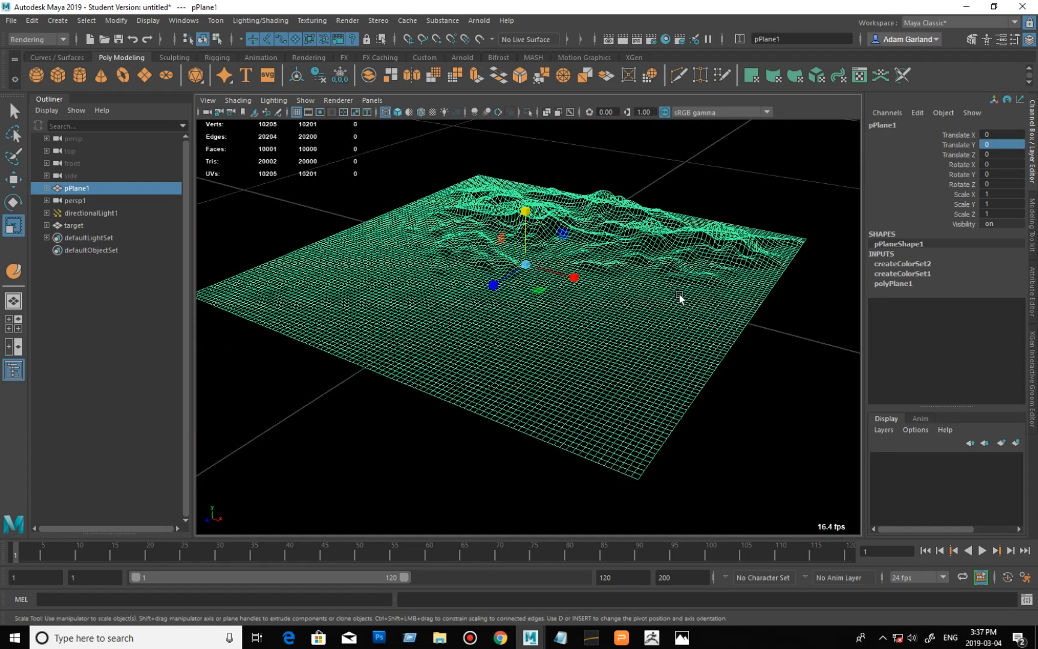
{"action": "left_click", "coordinate": [708, 197]}
{"action": "left_click", "coordinate": [662, 235]}
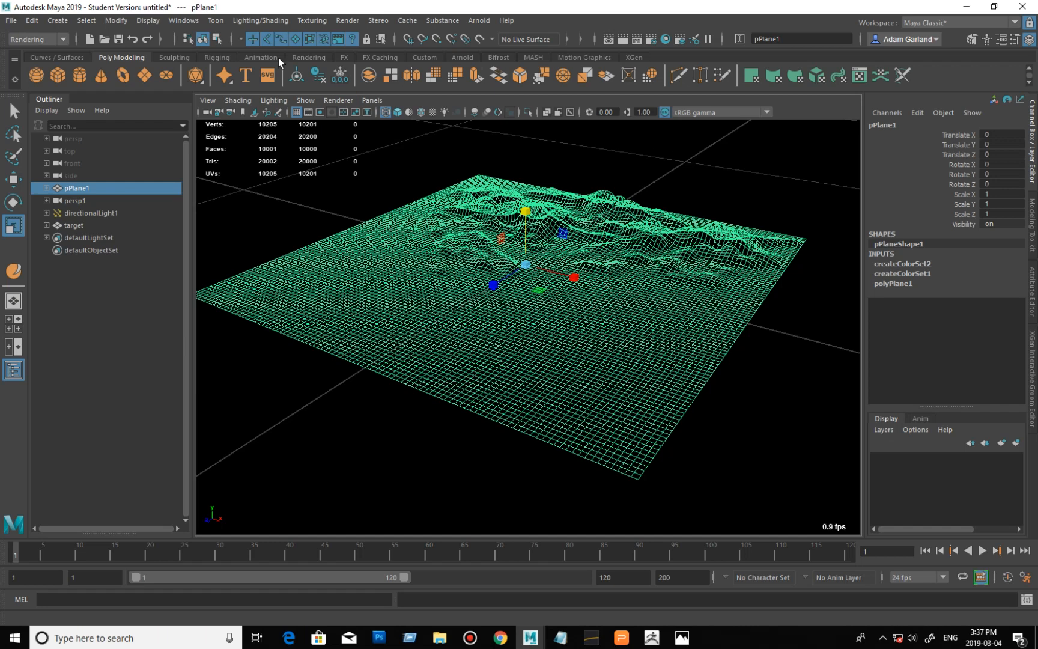
{"action": "left_click", "coordinate": [36, 39]}
{"action": "left_click", "coordinate": [43, 49]}
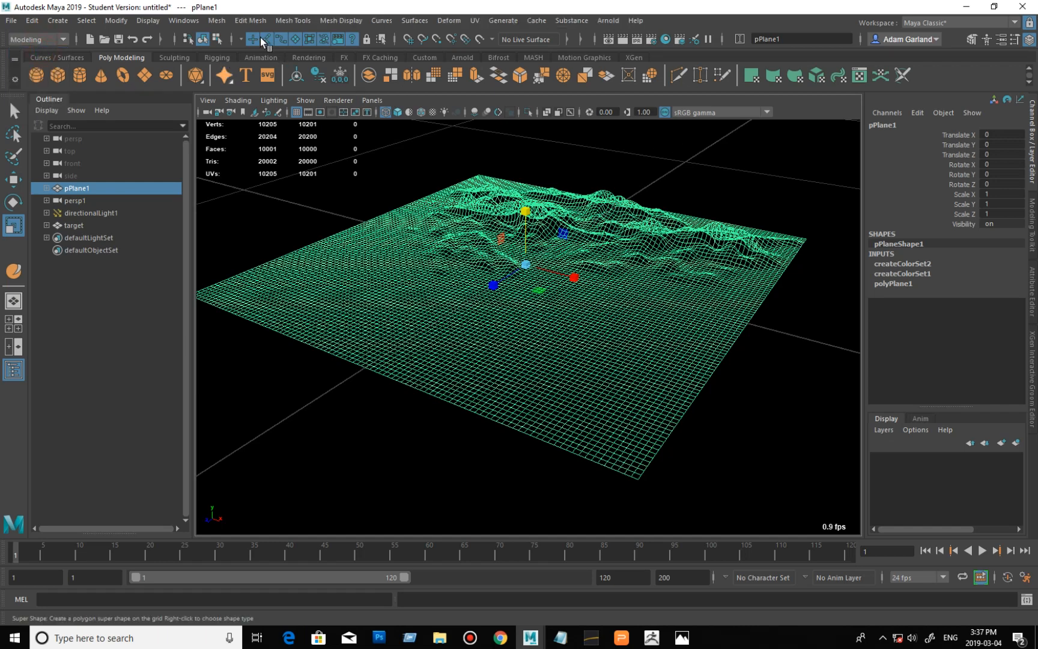
Step: Open the Transfer Attributes options for the mountain plane and move their window clear of the mountains
{"action": "left_click", "coordinate": [251, 22]}
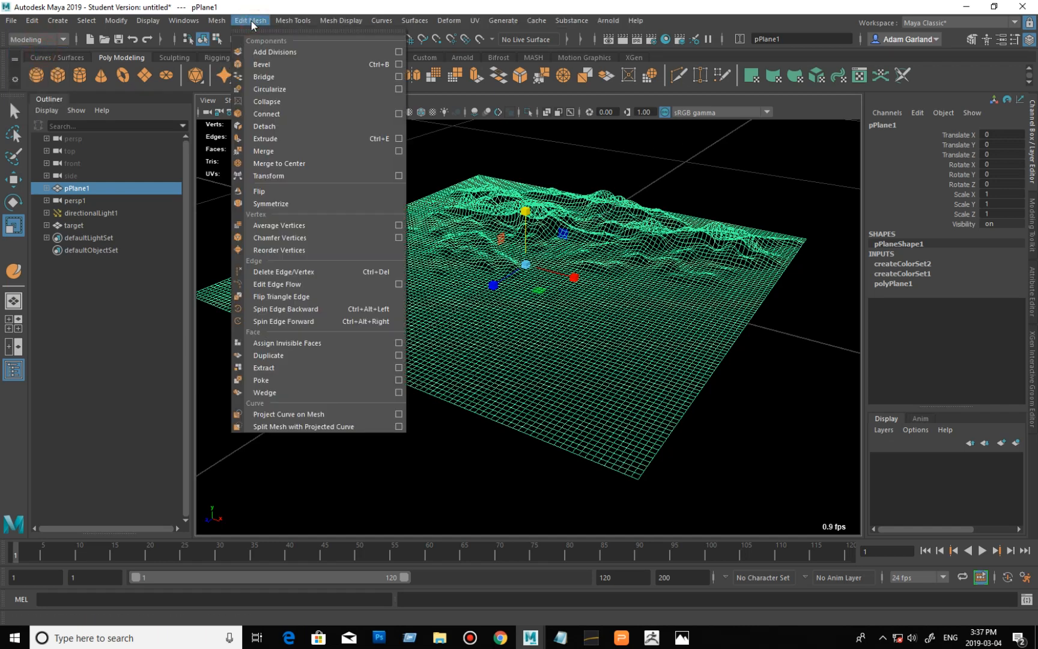
{"action": "mouse_move", "coordinate": [304, 23]}
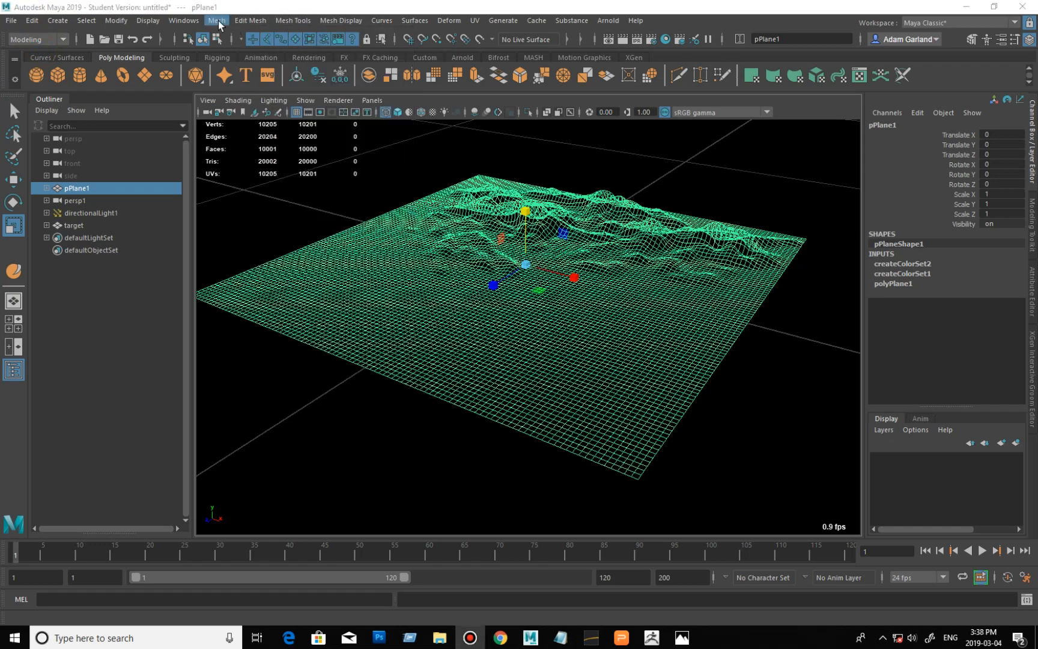
{"action": "left_click", "coordinate": [217, 22]}
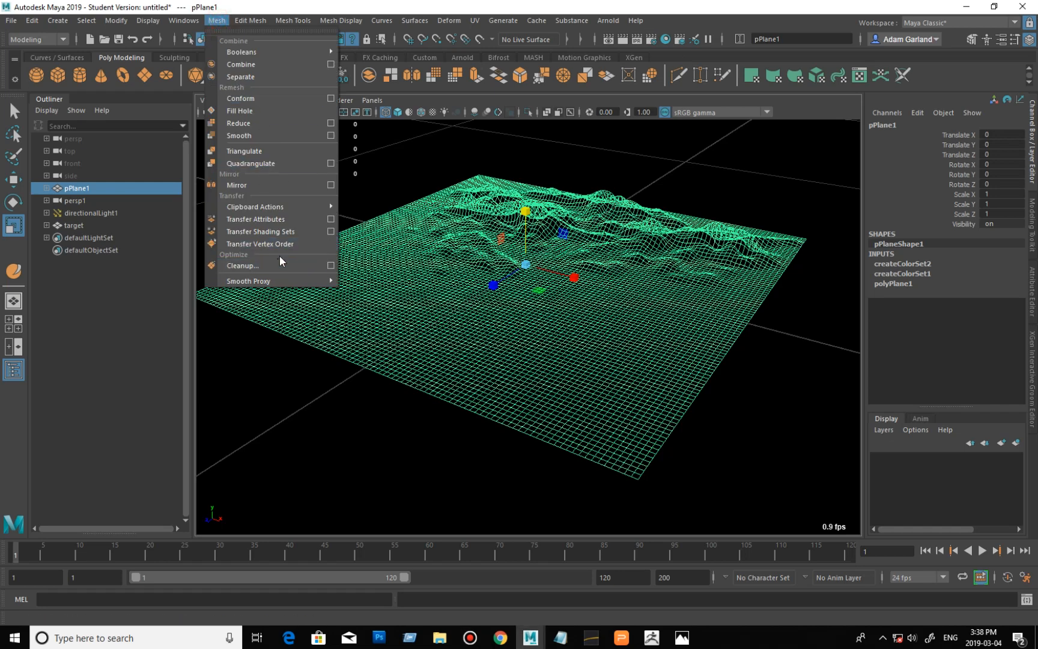
{"action": "left_click", "coordinate": [330, 219]}
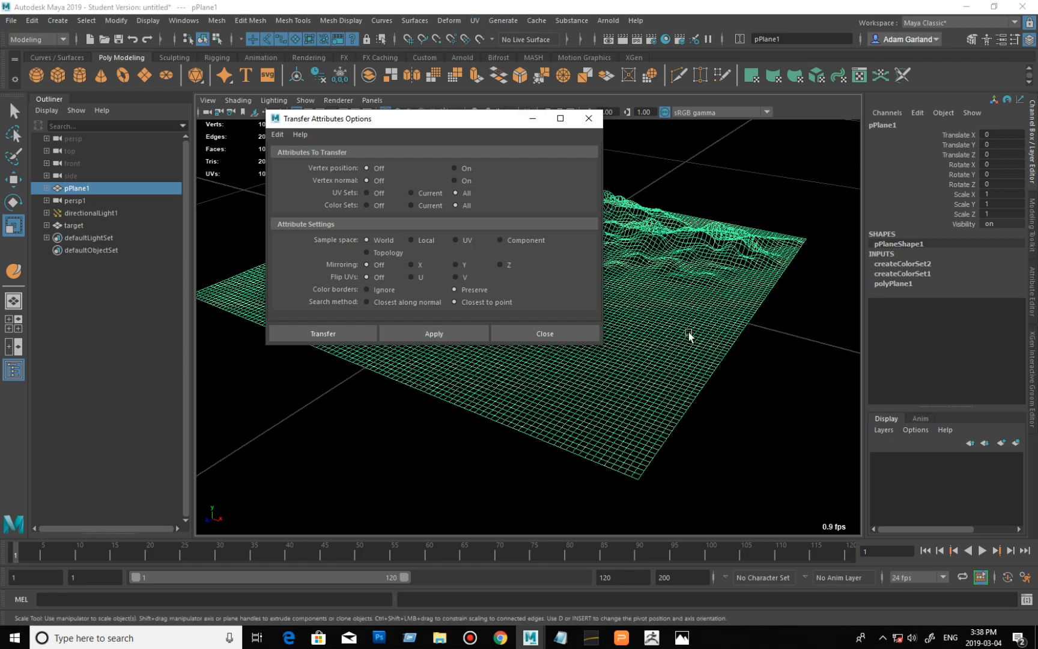
{"action": "left_click", "coordinate": [406, 118]}
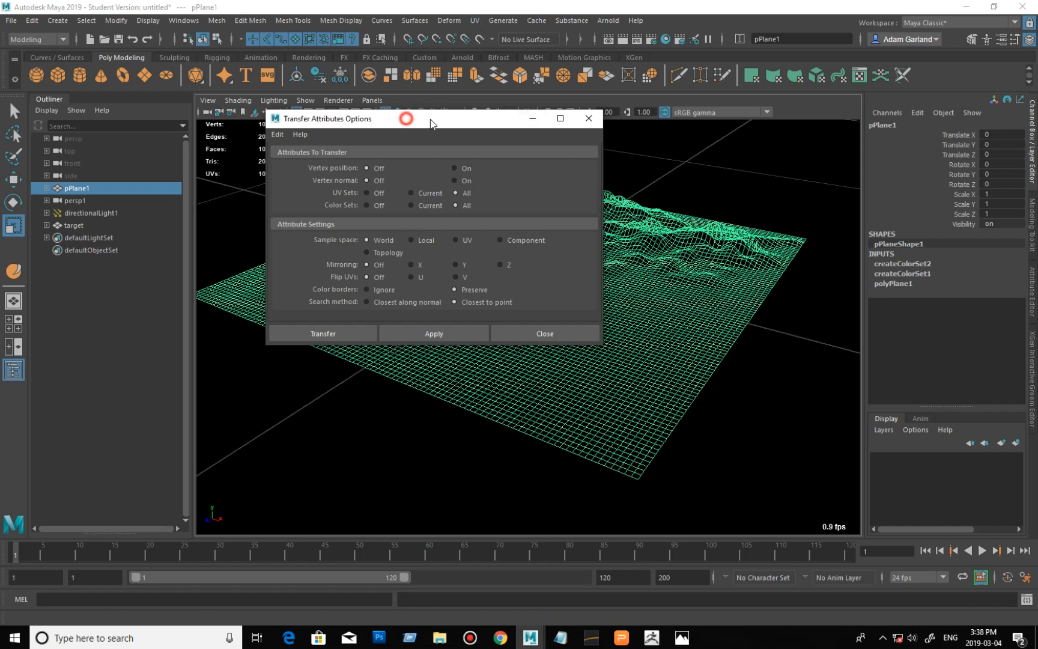
{"action": "left_click_drag", "start_coordinate": [430, 123], "coordinate": [481, 383]}
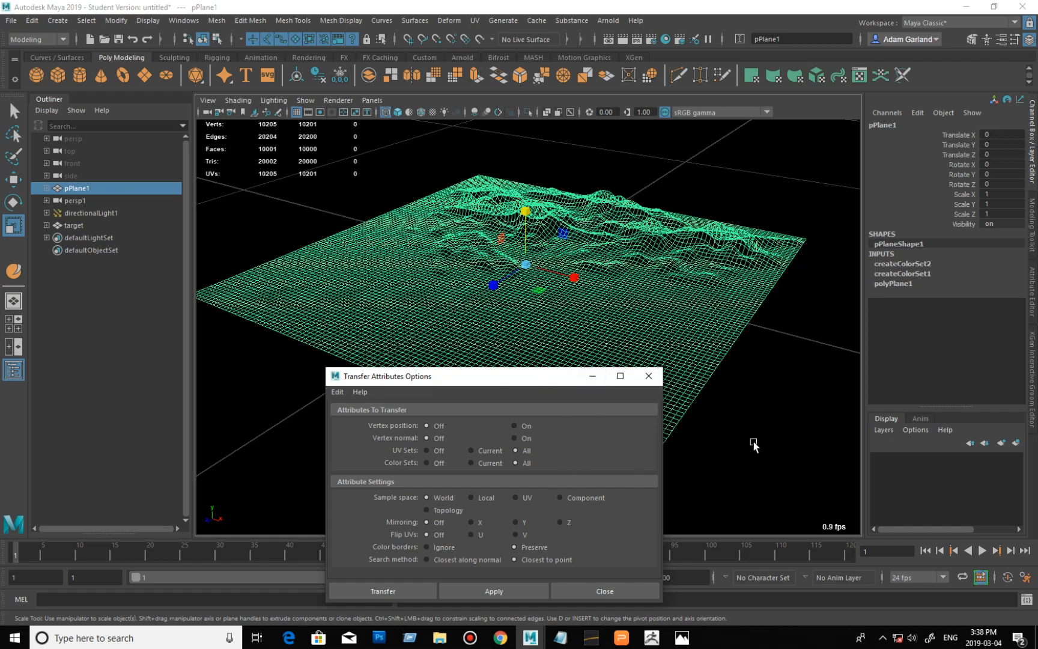
Step: Close the Transfer Attributes options without transferring anything to the mountain plane
{"action": "left_click_drag", "start_coordinate": [498, 376], "coordinate": [415, 257]}
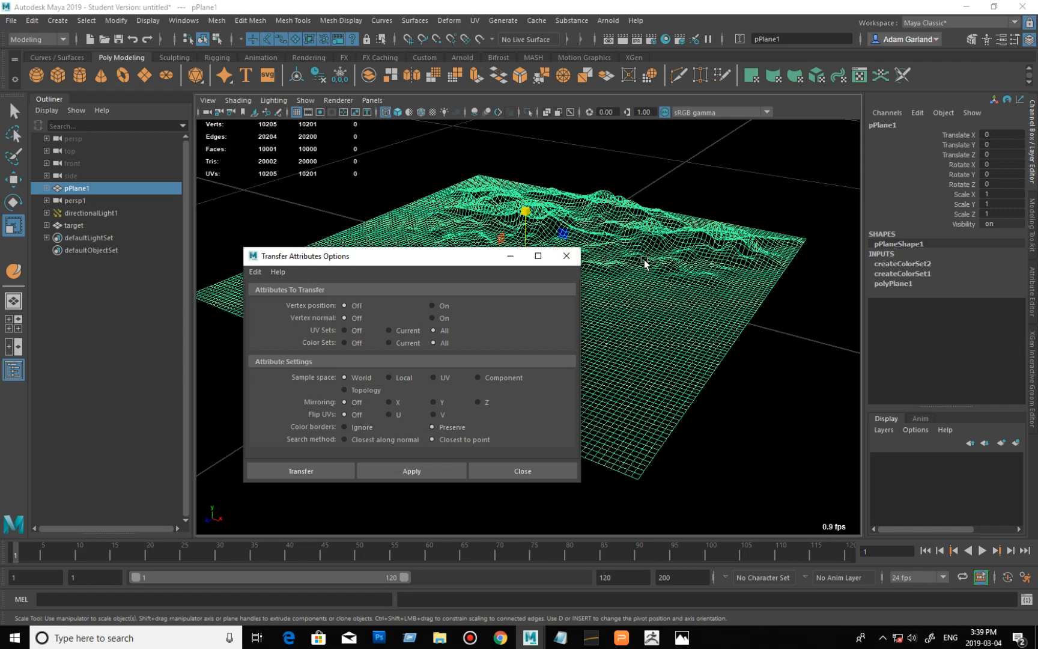
{"action": "mouse_move", "coordinate": [662, 293]}
{"action": "left_mouse_down", "text": "alt"}
{"action": "mouse_move", "coordinate": [686, 300]}
{"action": "mouse_move", "coordinate": [669, 294]}
{"action": "left_mouse_up", "text": "alt"}
{"action": "scroll", "coordinate": [667, 295], "scroll_direction": "down", "scroll_amount": 4}
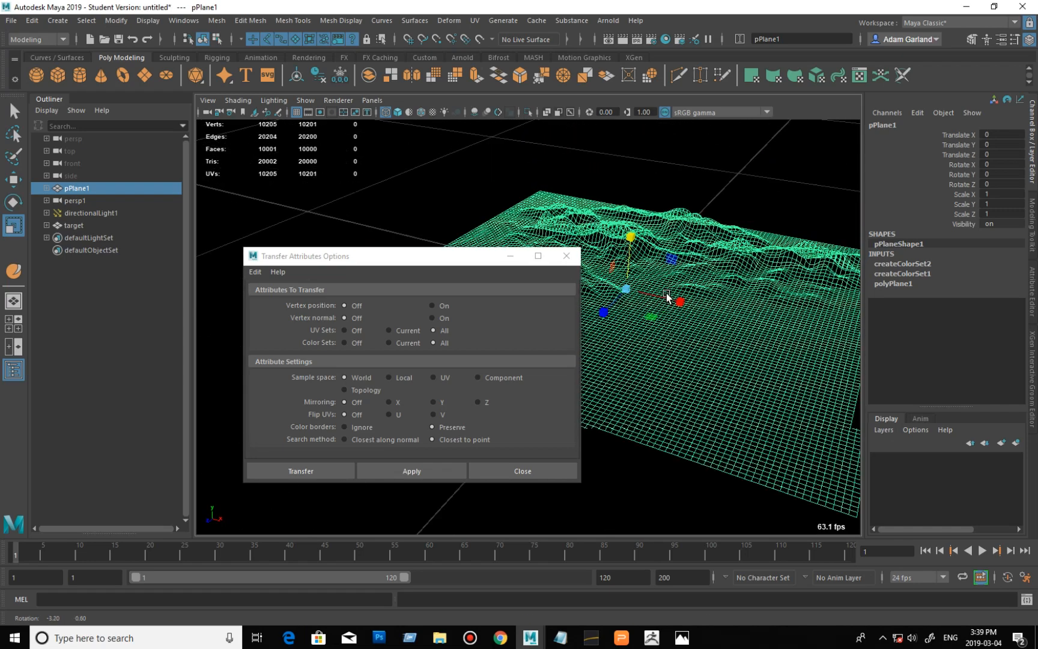
{"action": "left_click", "coordinate": [567, 256]}
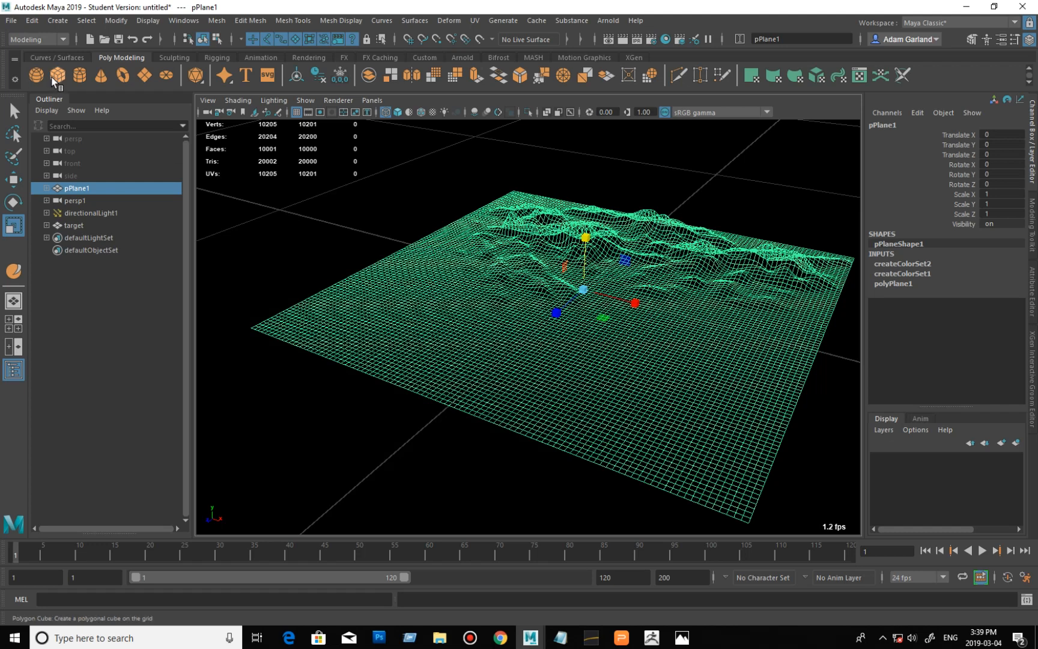
Step: Start a new empty scene without saving the mountain scene
{"action": "left_click", "coordinate": [10, 21]}
{"action": "left_click", "coordinate": [27, 35]}
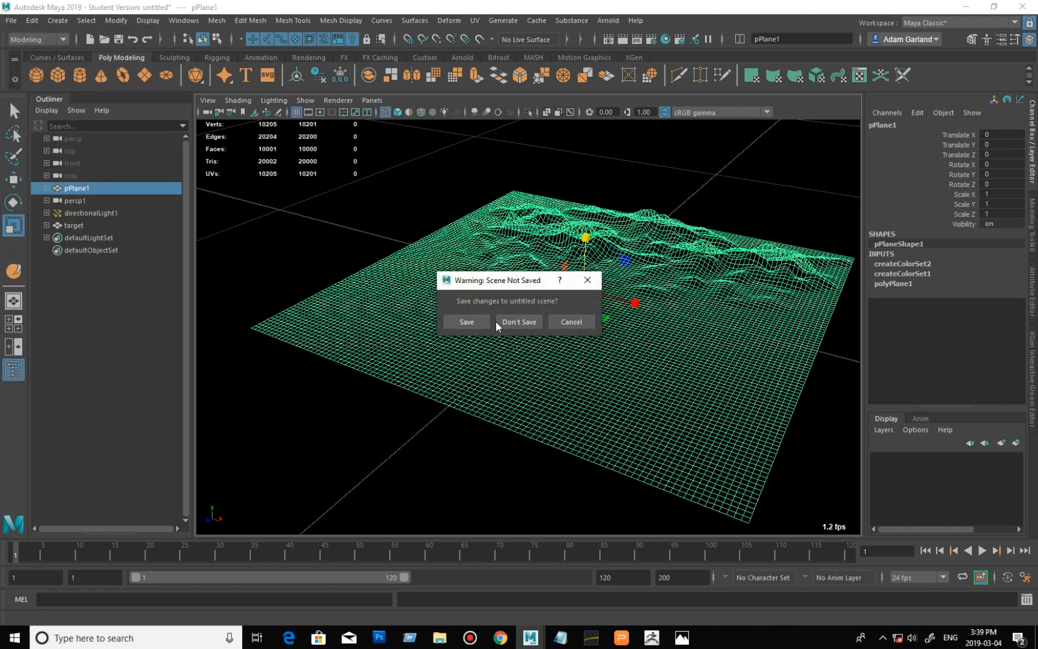
{"action": "left_click", "coordinate": [499, 323]}
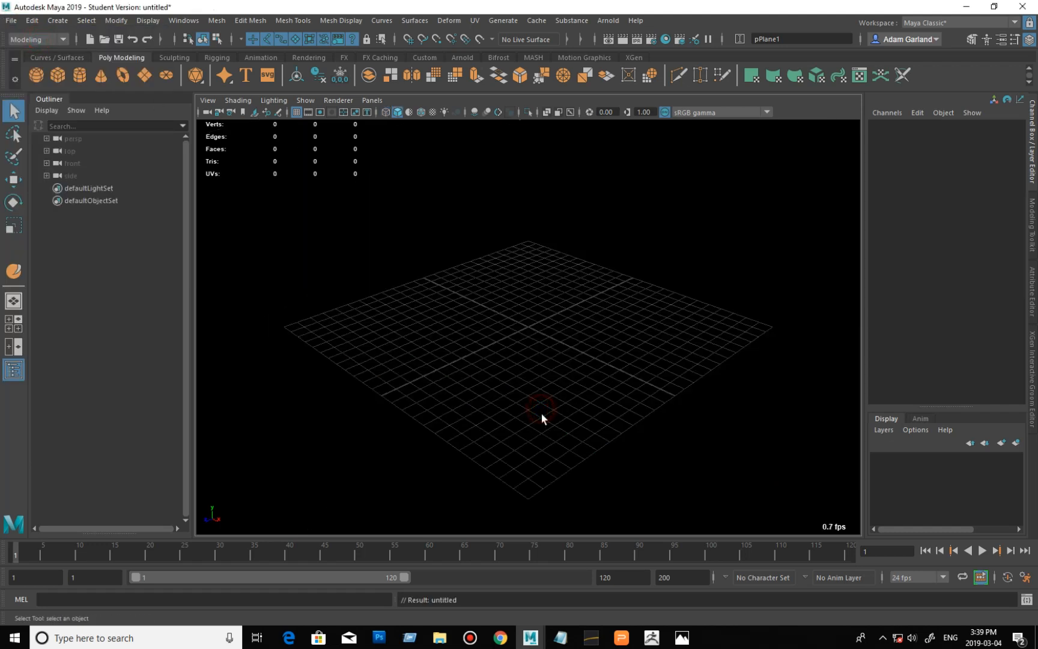
{"action": "left_click_drag", "start_coordinate": [542, 415], "coordinate": [572, 404], "text": "alt"}
{"action": "scroll", "coordinate": [568, 404], "scroll_direction": "up", "scroll_amount": 3}
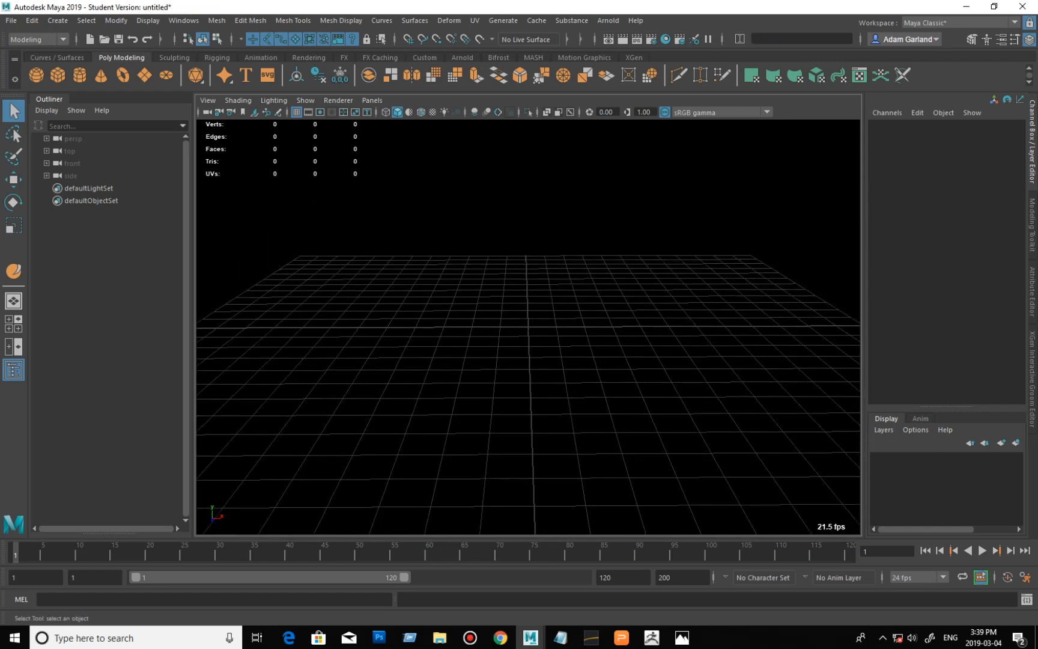
Step: Change the working mode to FX and create a 3D fluid container
{"action": "left_click", "coordinate": [32, 42]}
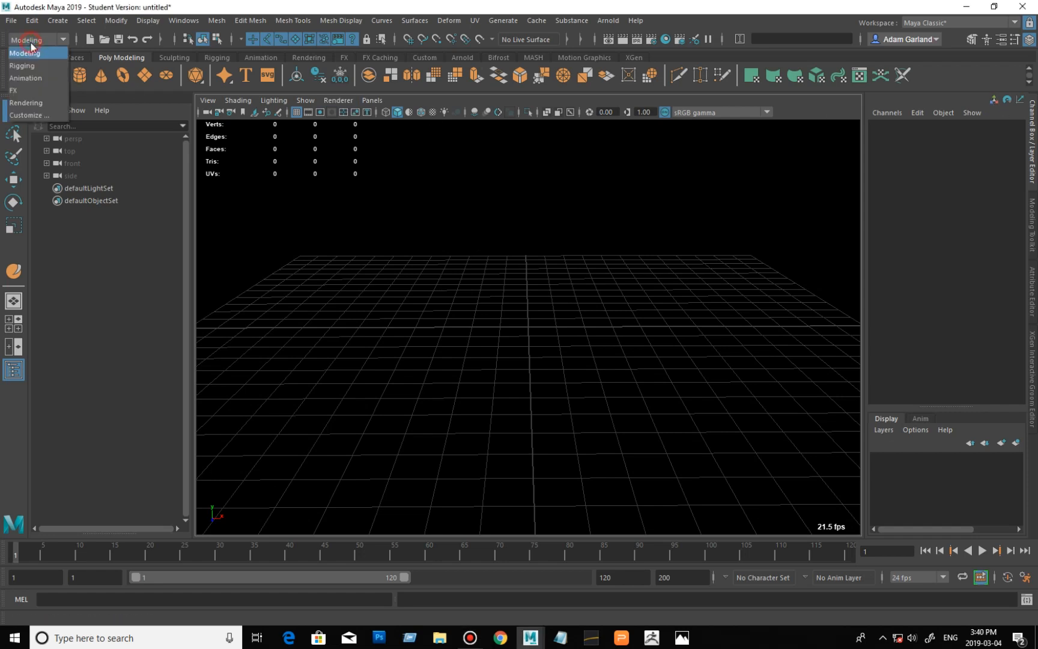
{"action": "left_click", "coordinate": [30, 90]}
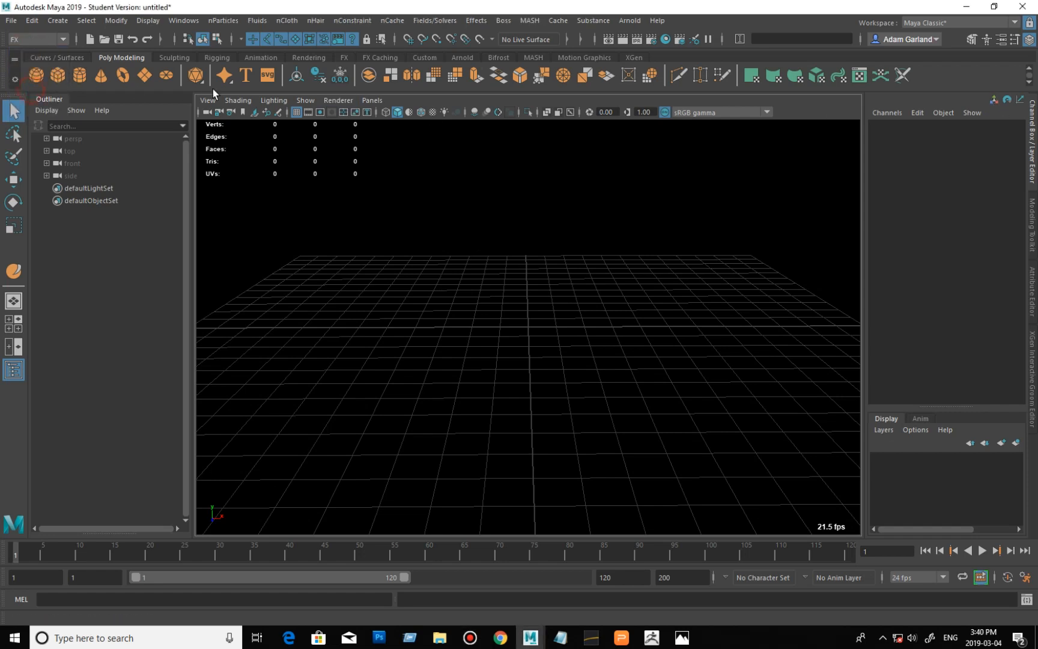
{"action": "left_click", "coordinate": [259, 23]}
{"action": "left_click", "coordinate": [290, 51]}
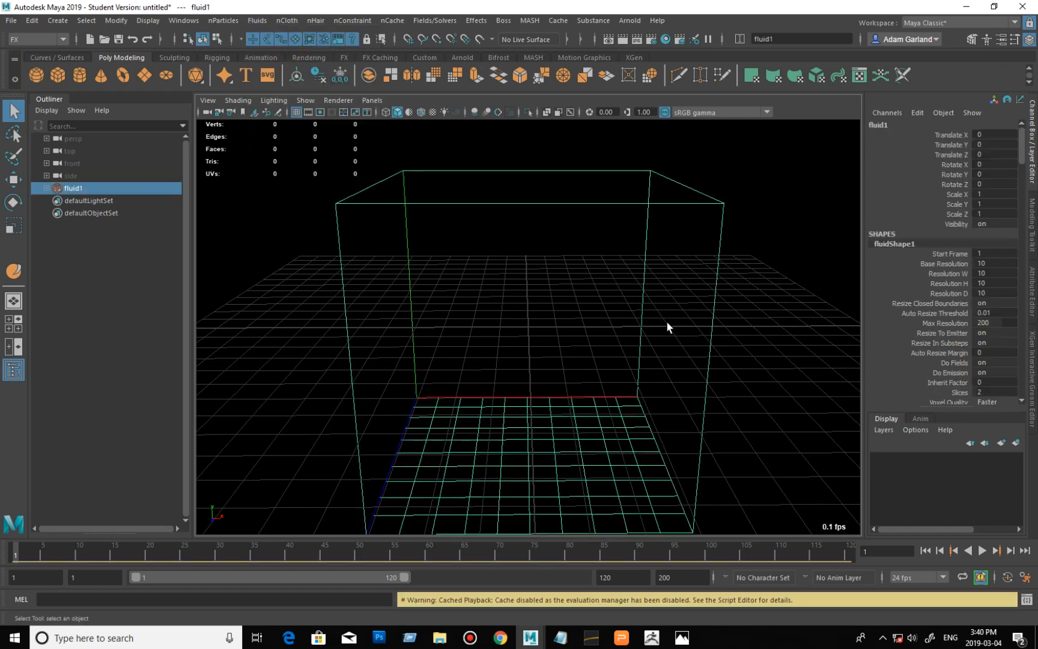
{"action": "mouse_move", "coordinate": [667, 327]}
{"action": "left_mouse_down", "text": "alt"}
{"action": "mouse_move", "coordinate": [665, 341]}
{"action": "mouse_move", "coordinate": [610, 302]}
{"action": "mouse_move", "coordinate": [633, 294]}
{"action": "mouse_move", "coordinate": [651, 317]}
{"action": "left_mouse_up", "text": "alt"}
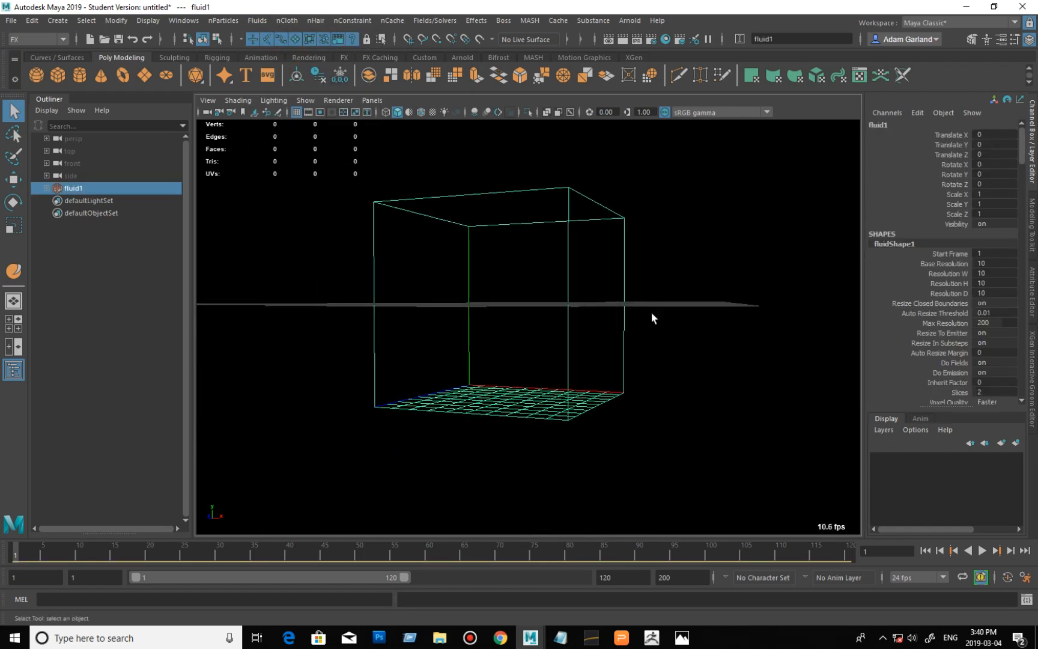
Step: Set Boundary X, Boundary Y and Boundary Z of the fluid container to None in its shape attributes
{"action": "left_click", "coordinate": [1031, 290]}
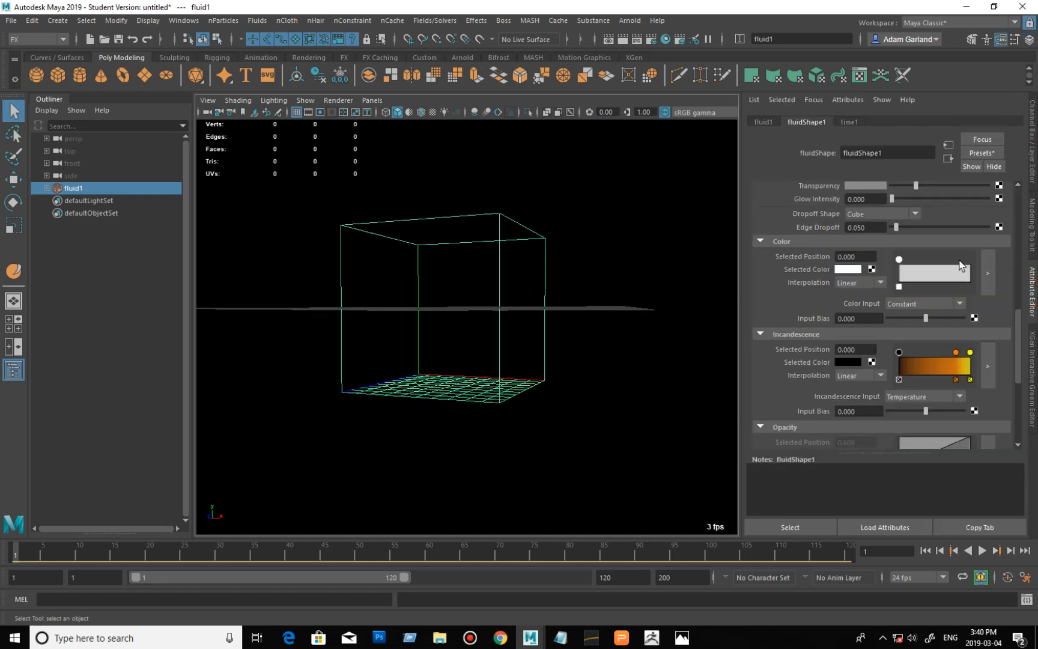
{"action": "left_click_drag", "start_coordinate": [1017, 340], "coordinate": [1015, 187]}
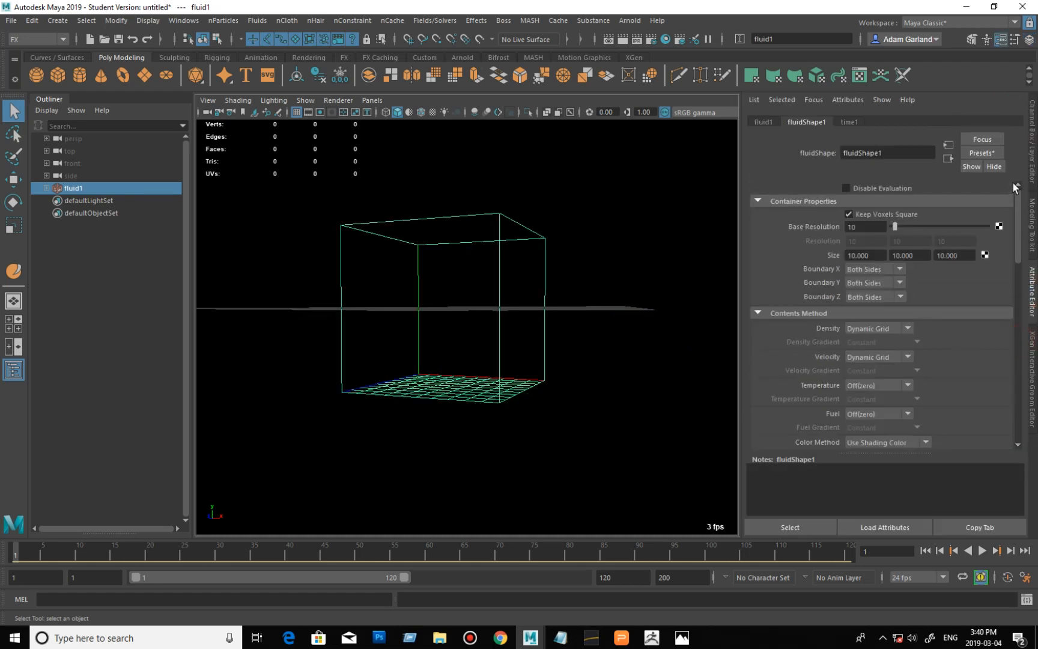
{"action": "left_click_drag", "start_coordinate": [674, 303], "coordinate": [651, 310], "text": "alt"}
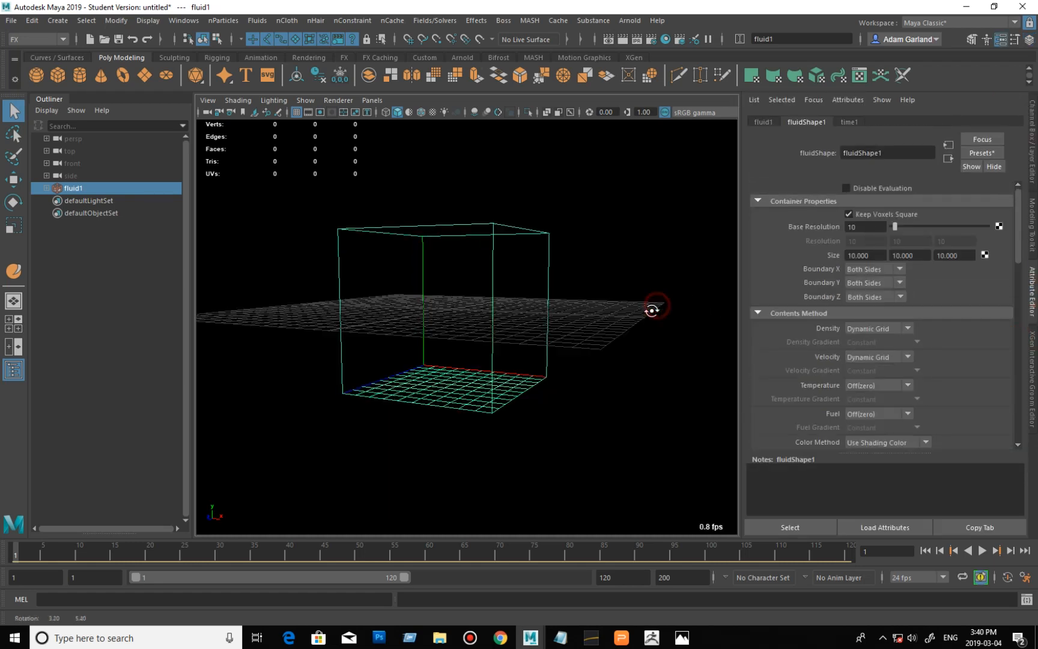
{"action": "right_click_drag", "start_coordinate": [616, 326], "coordinate": [699, 332], "text": "alt"}
{"action": "left_click", "coordinate": [866, 271]}
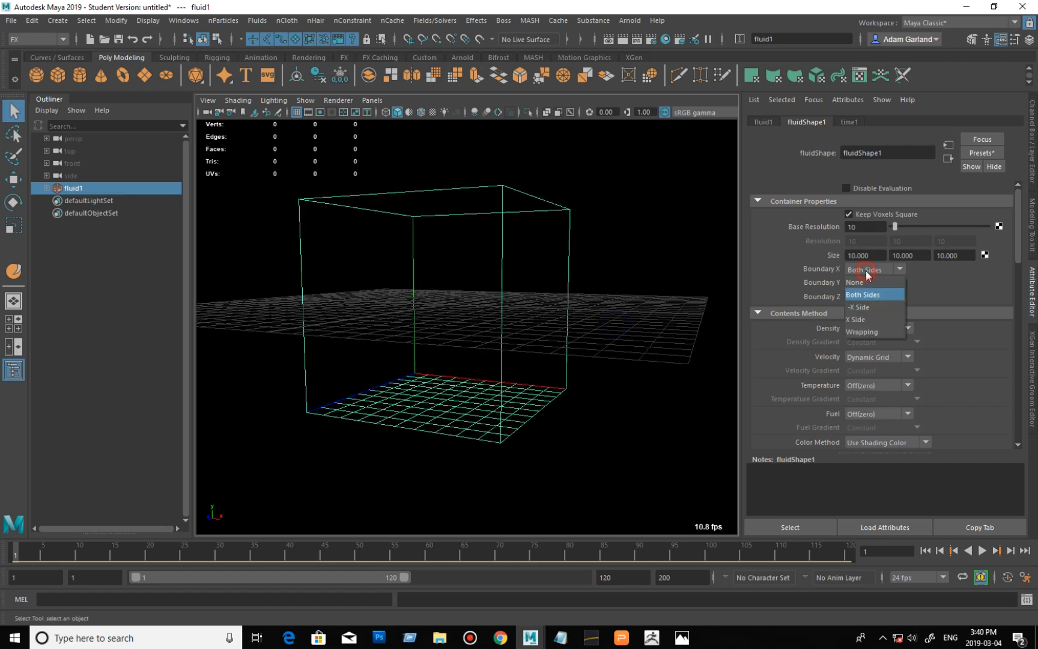
{"action": "left_click", "coordinate": [864, 281]}
{"action": "left_click", "coordinate": [872, 284]}
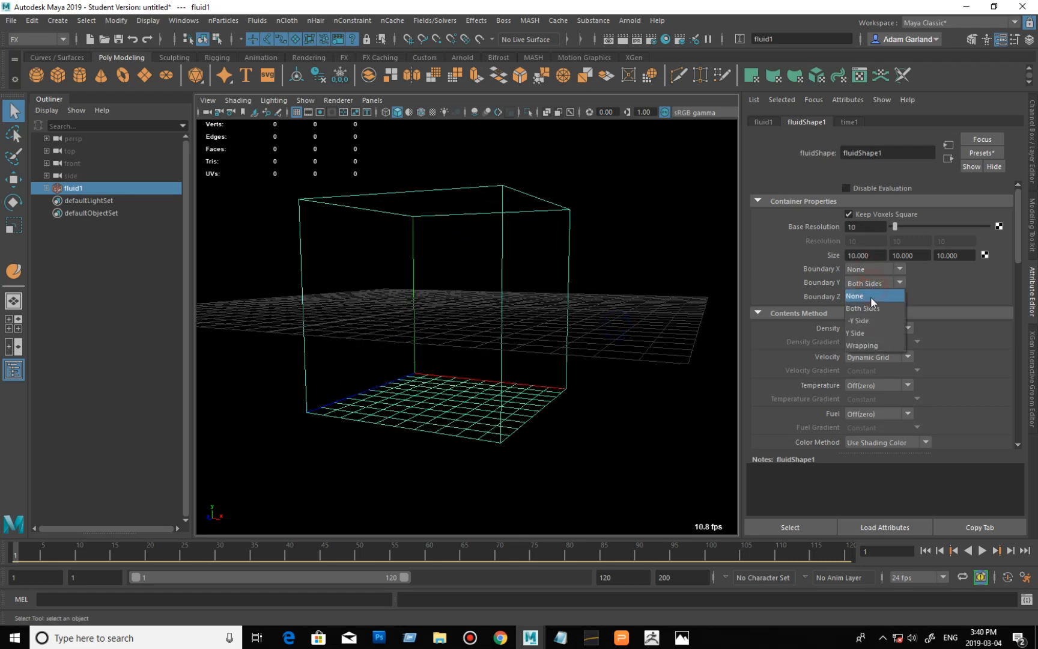
{"action": "left_click", "coordinate": [871, 297]}
{"action": "left_click", "coordinate": [872, 296]}
{"action": "left_click", "coordinate": [859, 308]}
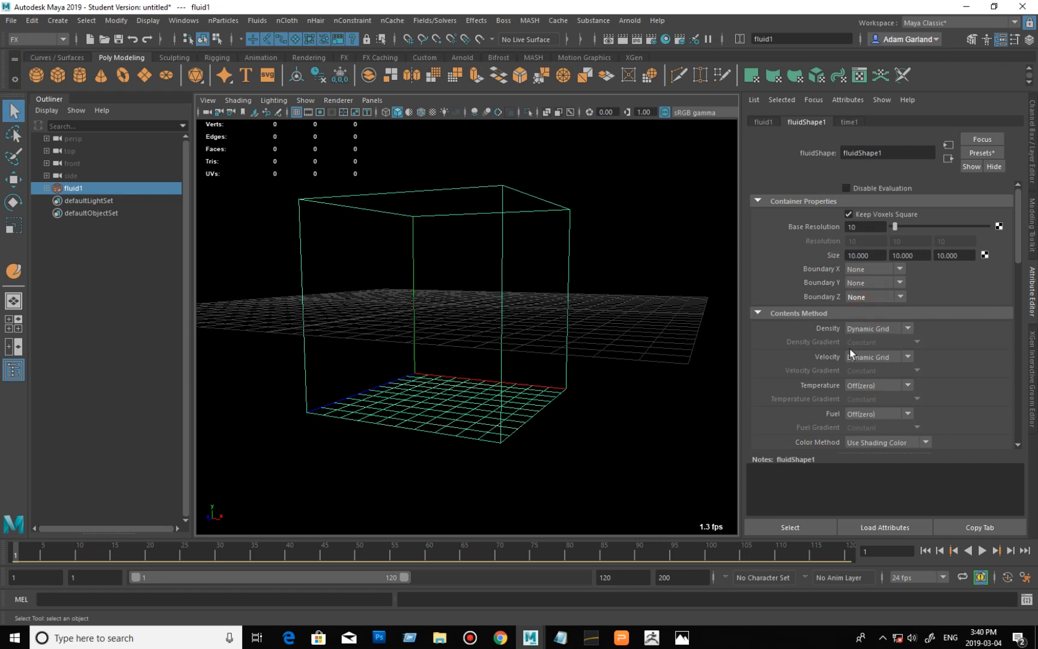
Step: Set the fluid container's Velocity contents method to Off(zero)
{"action": "left_click", "coordinate": [882, 357]}
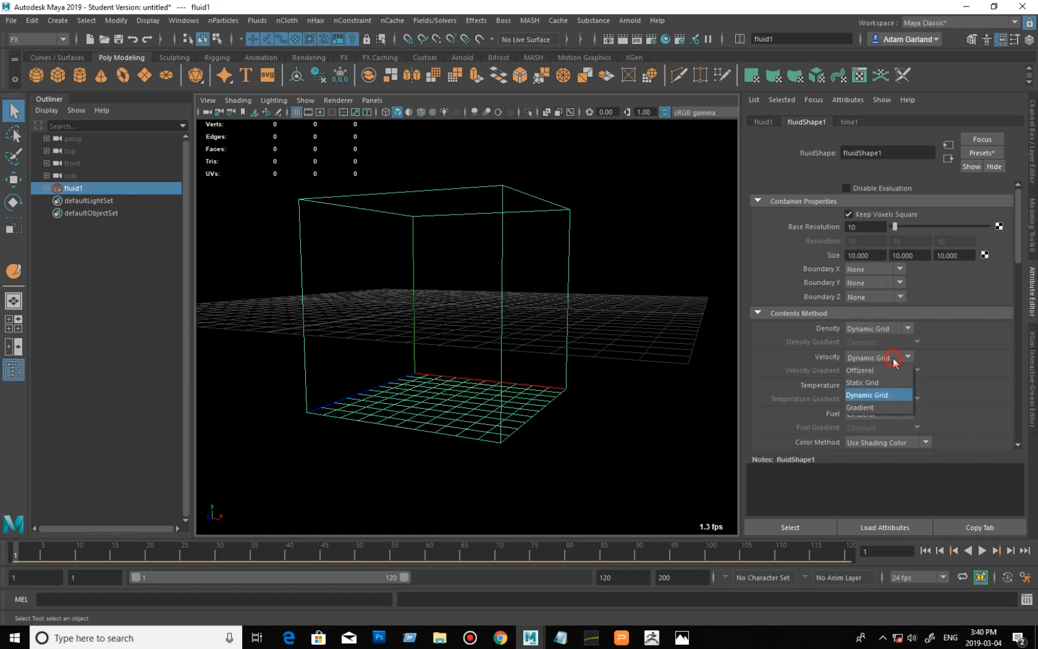
{"action": "left_click", "coordinate": [882, 365]}
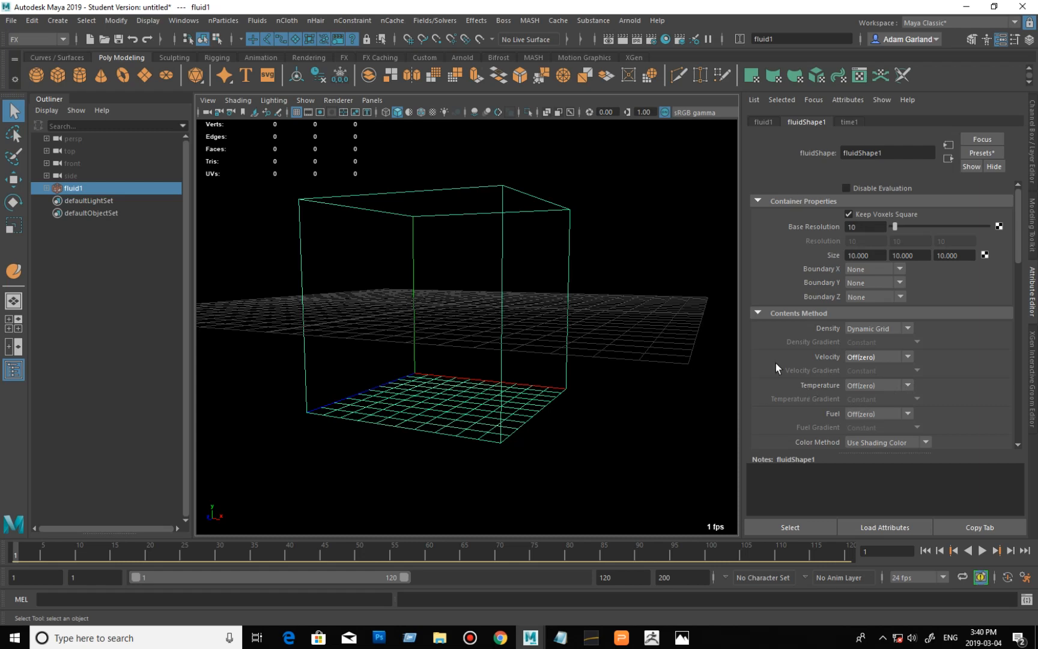
{"action": "left_click_drag", "start_coordinate": [583, 298], "coordinate": [639, 315], "text": "alt"}
{"action": "right_click_drag", "start_coordinate": [639, 315], "coordinate": [608, 310], "text": "alt"}
{"action": "middle_click_drag", "start_coordinate": [611, 310], "coordinate": [628, 304], "text": "alt"}
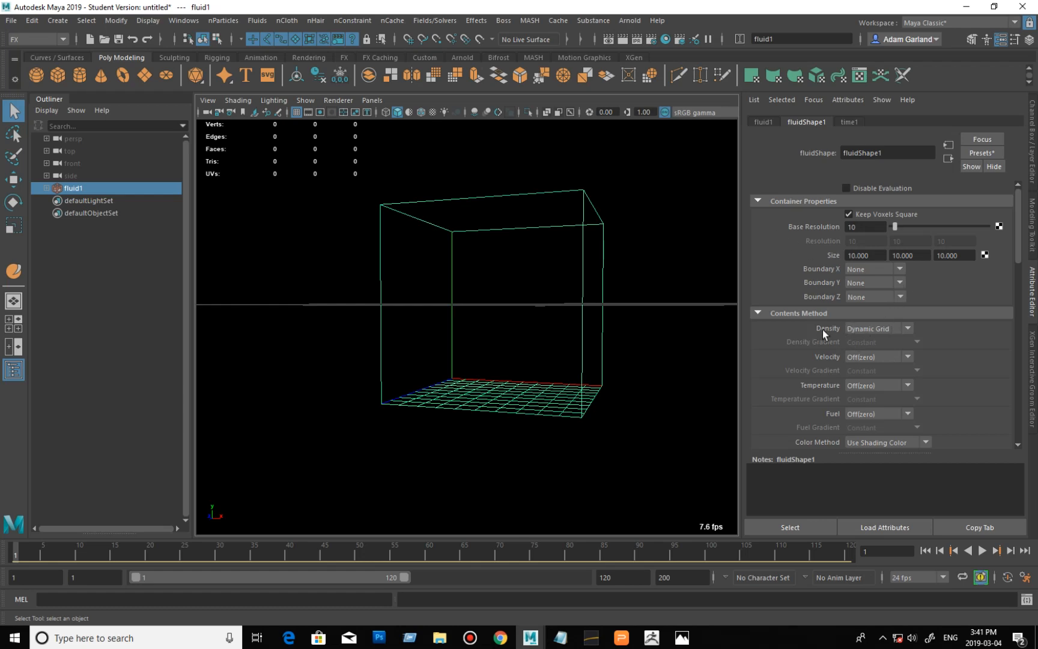
{"action": "mouse_move", "coordinate": [556, 326]}
{"action": "left_mouse_down", "text": "alt"}
{"action": "mouse_move", "coordinate": [508, 308]}
{"action": "mouse_move", "coordinate": [528, 324]}
{"action": "mouse_move", "coordinate": [515, 326]}
{"action": "mouse_move", "coordinate": [549, 326]}
{"action": "left_mouse_up", "text": "alt"}
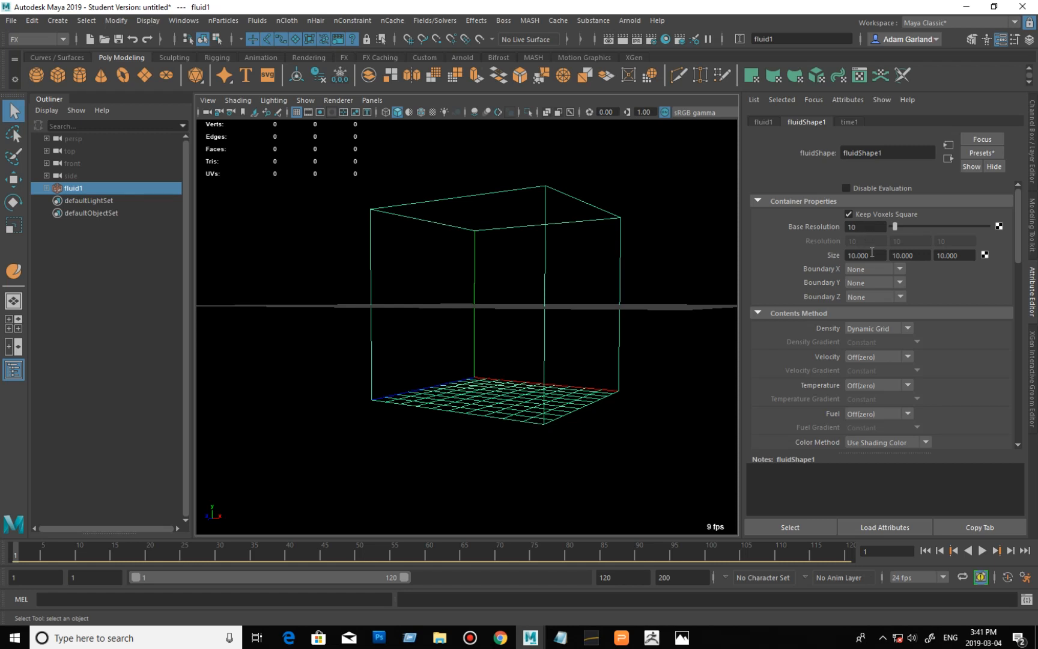
Step: Enable Texture Opacity in the fluid shape's texture settings
{"action": "scroll", "coordinate": [871, 252], "scroll_direction": "down", "scroll_amount": 5}
{"action": "scroll", "coordinate": [872, 251], "scroll_direction": "down", "scroll_amount": 15}
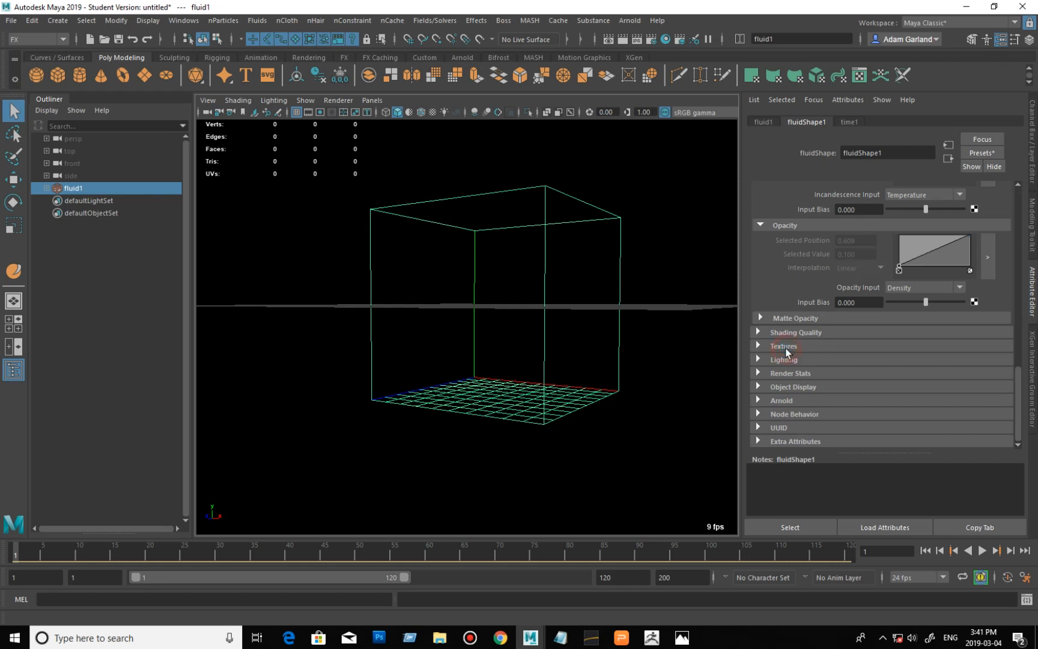
{"action": "left_click", "coordinate": [784, 347]}
{"action": "scroll", "coordinate": [863, 354], "scroll_direction": "down", "scroll_amount": 4}
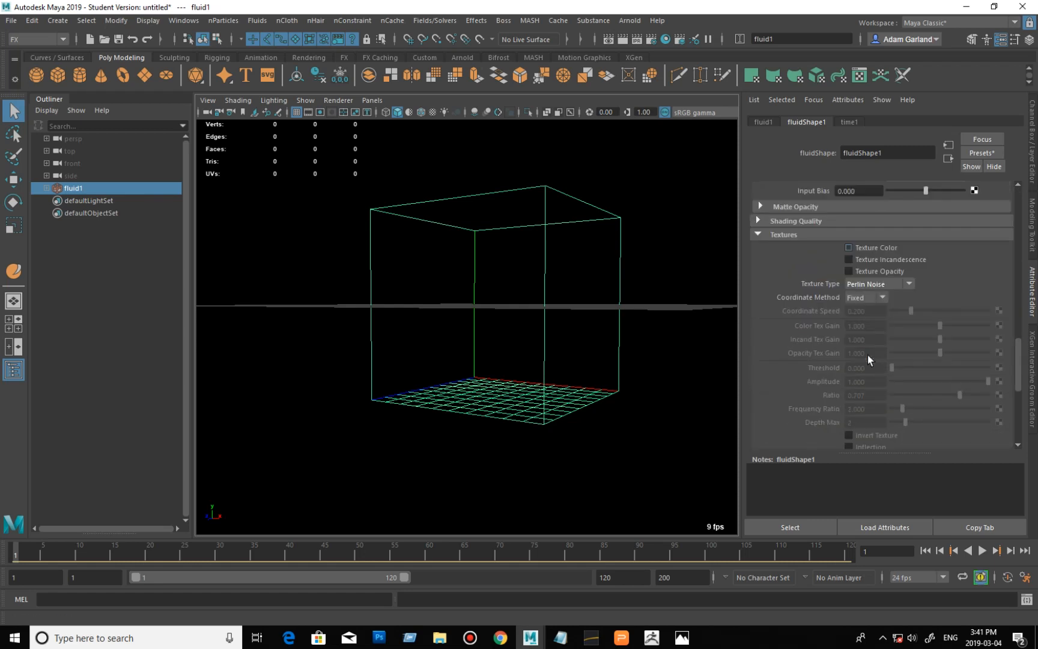
{"action": "left_click", "coordinate": [876, 272]}
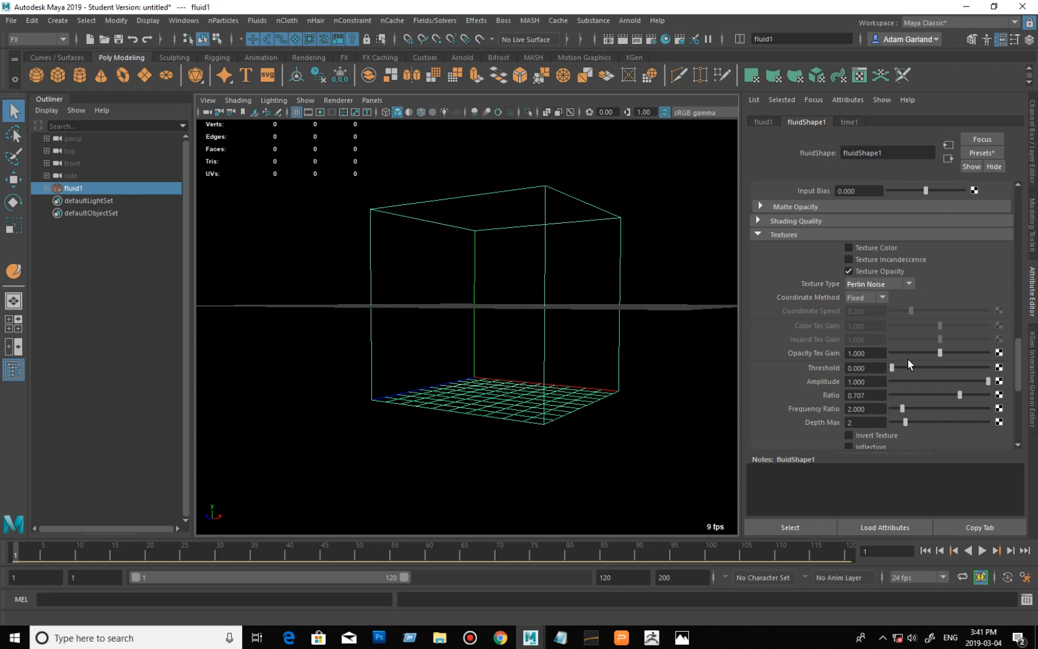
Step: Try a Base Resolution of 500 on the fluid container, and reduce it to 50
{"action": "scroll", "coordinate": [964, 316], "scroll_direction": "up", "scroll_amount": 10}
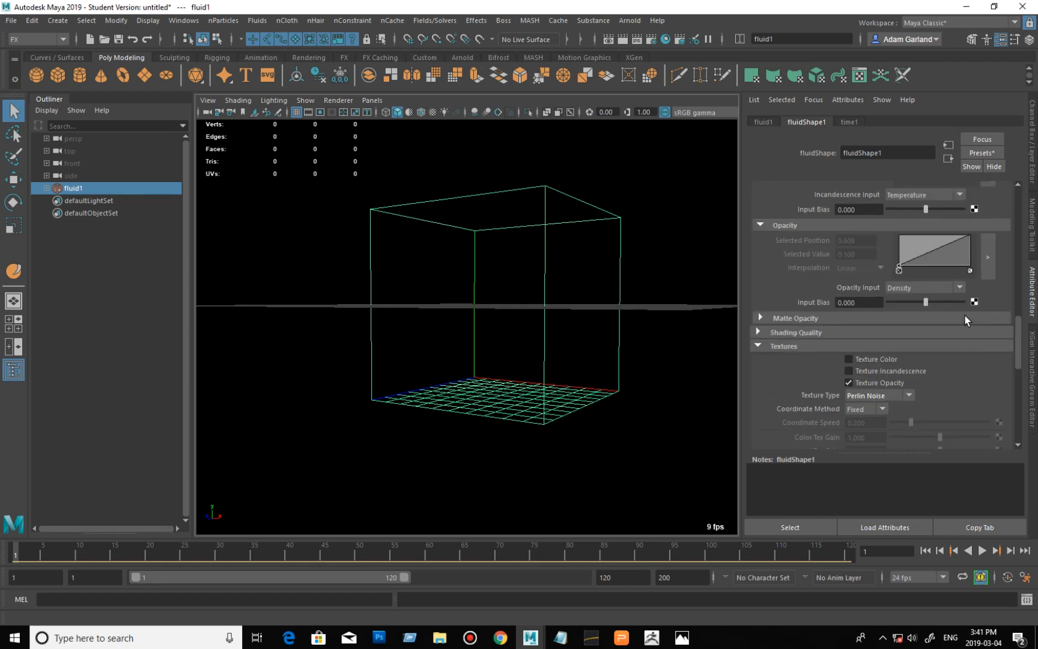
{"action": "scroll", "coordinate": [965, 315], "scroll_direction": "up", "scroll_amount": 8}
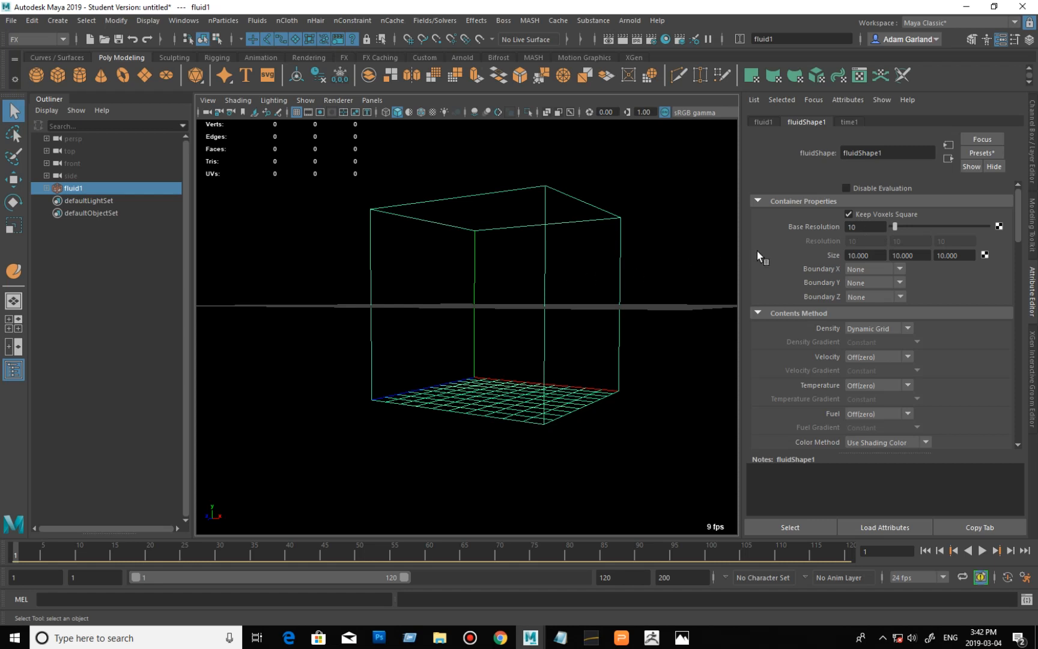
{"action": "left_click_drag", "start_coordinate": [867, 226], "coordinate": [827, 227]}
{"action": "type", "text": "500"}
{"action": "key", "text": "Return"}
{"action": "type", "text": "50"}
{"action": "key", "text": "Return"}
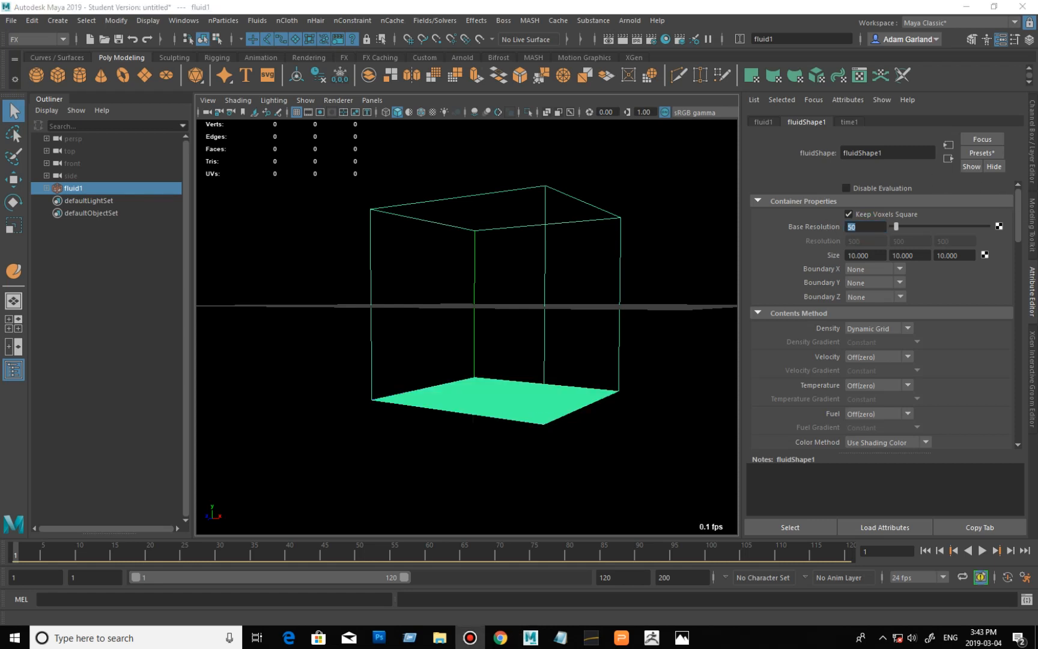
{"action": "left_click", "coordinate": [872, 230]}
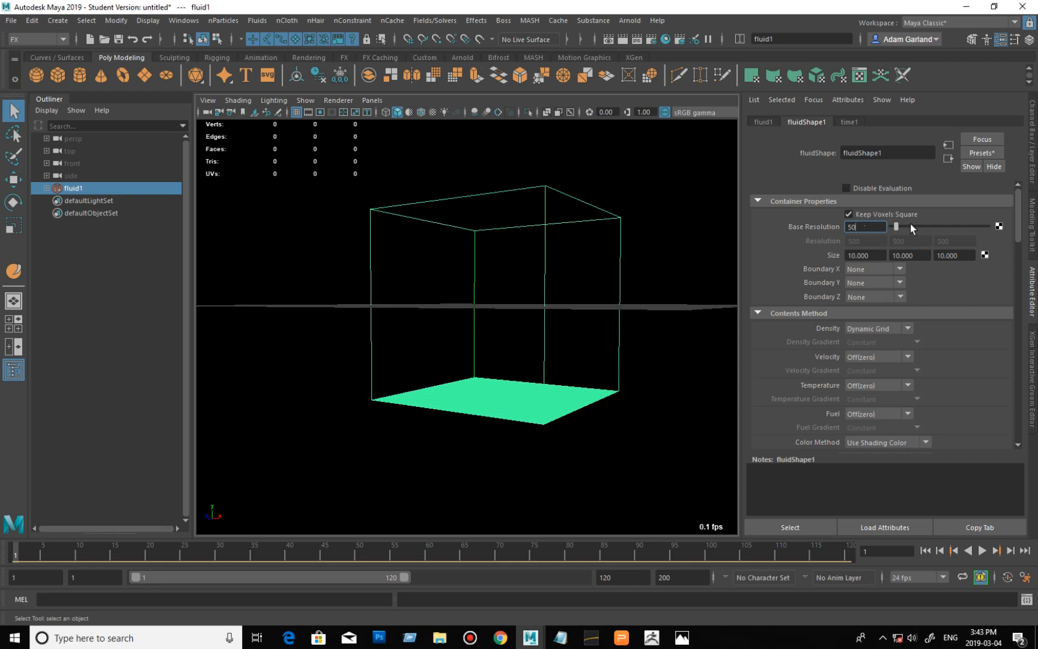
{"action": "mouse_move", "coordinate": [1021, 221]}
{"action": "left_mouse_down"}
{"action": "mouse_move", "coordinate": [1018, 281]}
{"action": "mouse_move", "coordinate": [1026, 219]}
{"action": "left_mouse_up"}
Step: Resize the fluid container to 100 in X, 20 in Y and 100 in Z
{"action": "left_click", "coordinate": [888, 257]}
{"action": "left_click_drag", "start_coordinate": [879, 256], "coordinate": [819, 256]}
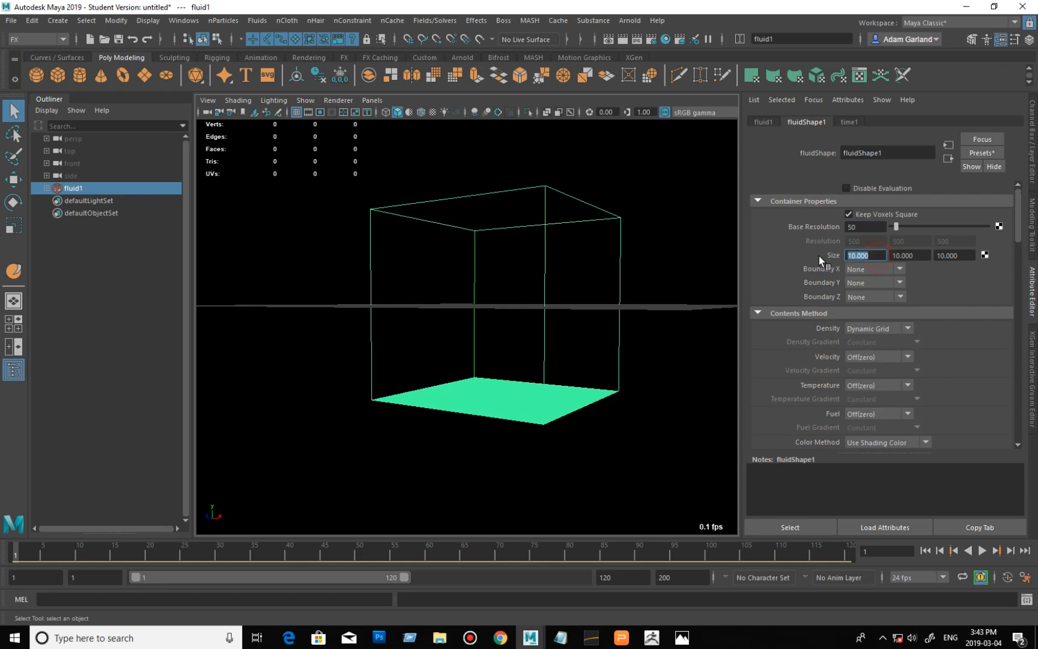
{"action": "type", "text": "100"}
{"action": "key", "text": "Return"}
{"action": "left_click", "coordinate": [959, 255]}
{"action": "left_click_drag", "start_coordinate": [961, 255], "coordinate": [910, 255]}
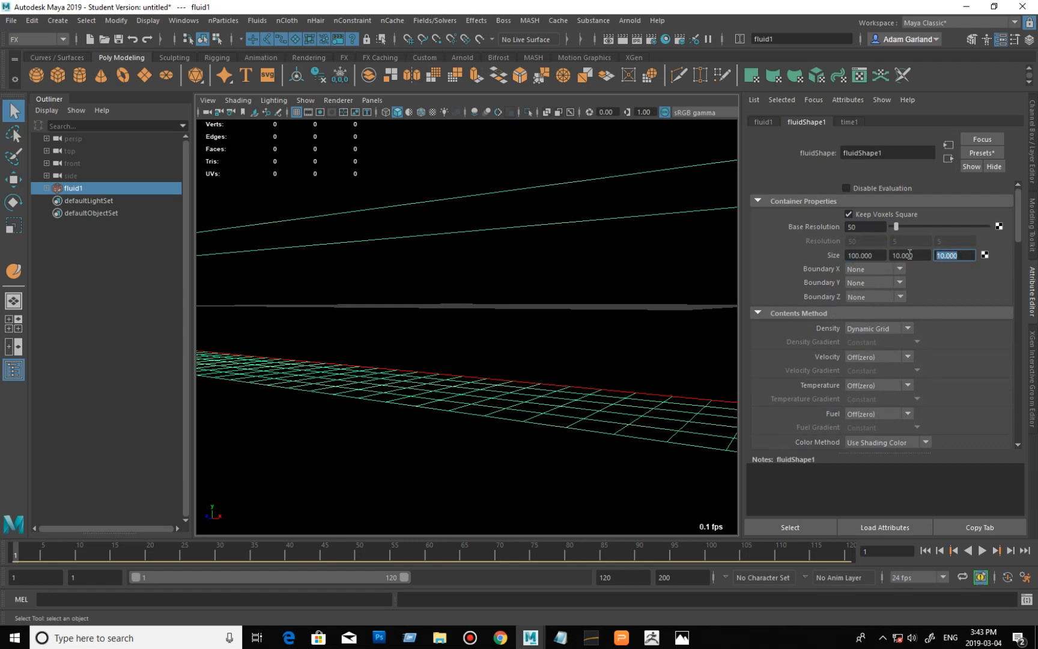
{"action": "type", "text": "100"}
{"action": "key", "text": "Return"}
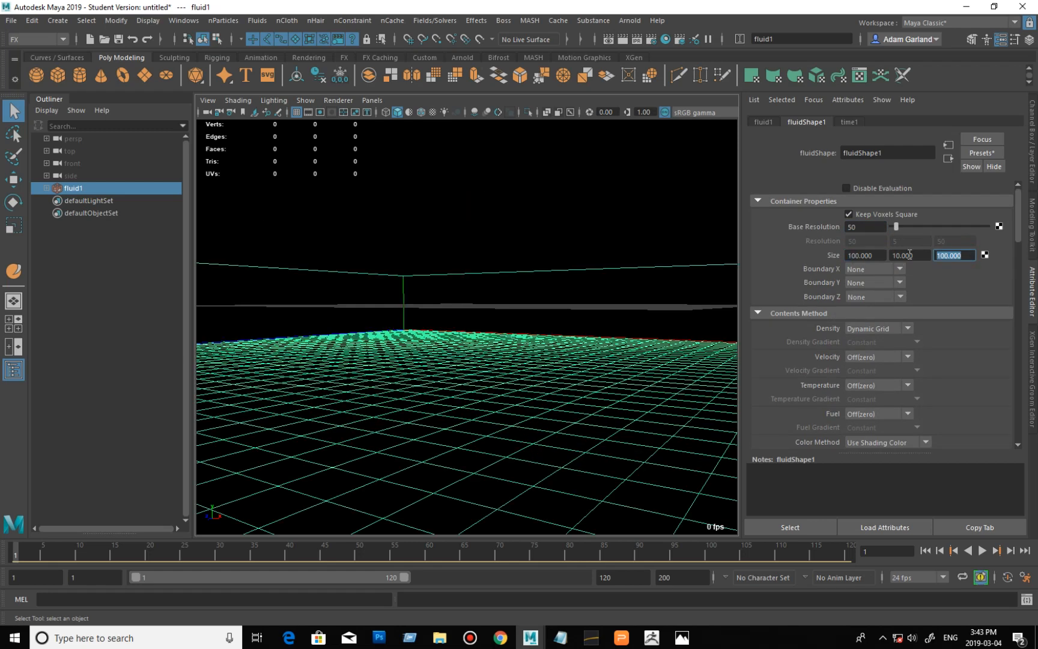
{"action": "left_click_drag", "start_coordinate": [920, 256], "coordinate": [868, 256]}
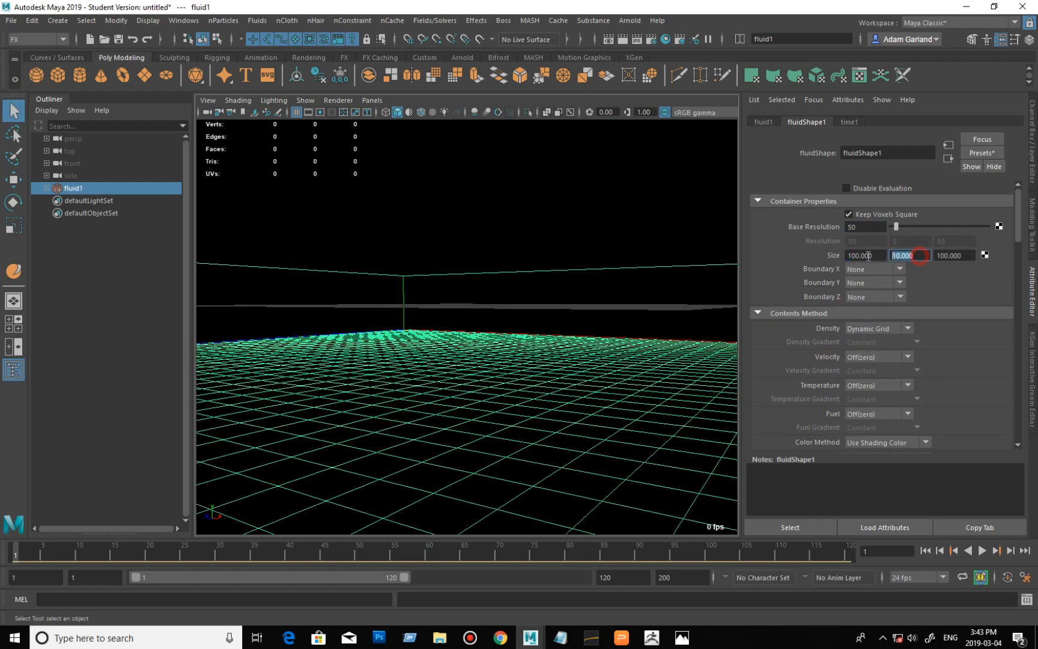
{"action": "type", "text": "20"}
{"action": "key", "text": "Return"}
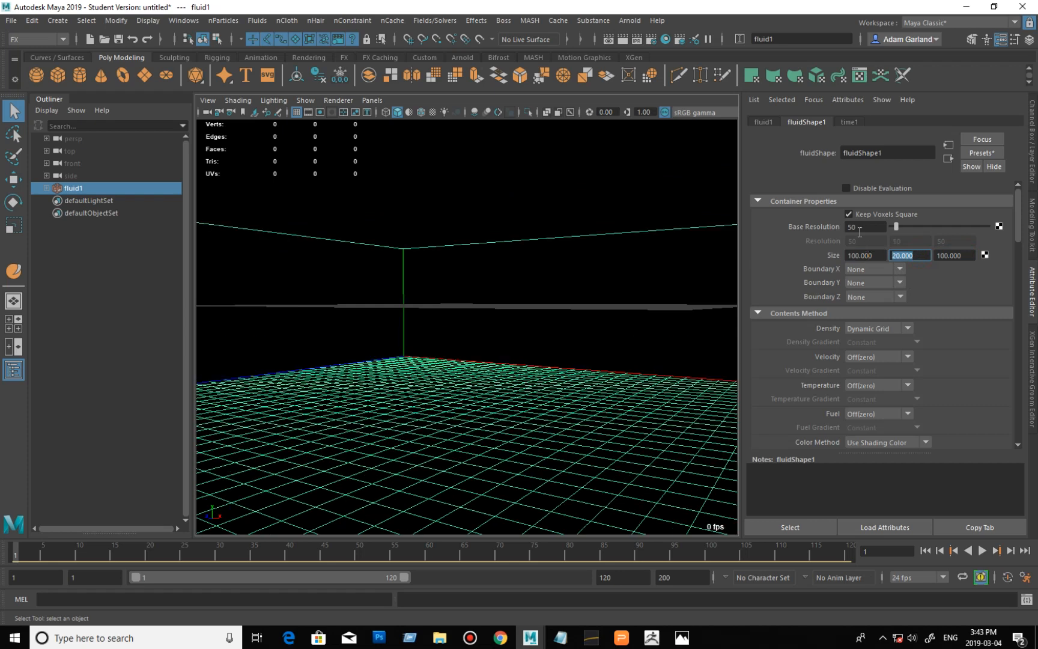
Step: Frame the interior of the fluid container head-on and display the resolution gate
{"action": "left_click_drag", "start_coordinate": [518, 356], "coordinate": [575, 352], "text": "alt"}
{"action": "right_click_drag", "start_coordinate": [574, 353], "coordinate": [482, 363], "text": "alt"}
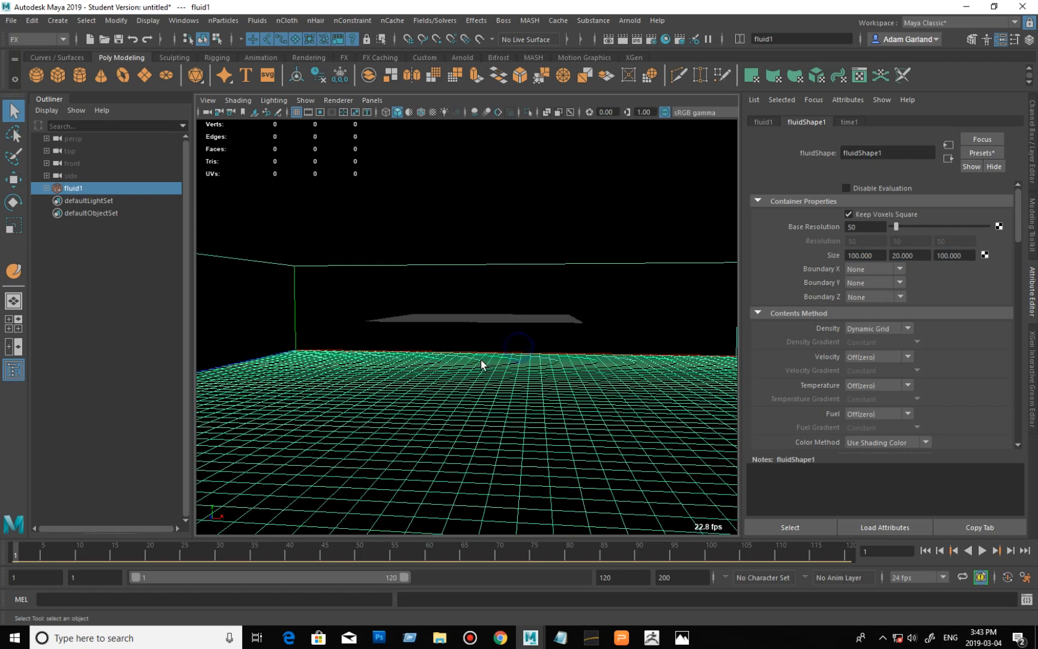
{"action": "left_click_drag", "start_coordinate": [482, 364], "coordinate": [540, 311], "text": "alt"}
{"action": "right_click_drag", "start_coordinate": [540, 312], "coordinate": [488, 328], "text": "alt"}
{"action": "middle_click_drag", "start_coordinate": [489, 328], "coordinate": [470, 343], "text": "alt"}
{"action": "left_click_drag", "start_coordinate": [489, 350], "coordinate": [456, 339], "text": "alt"}
{"action": "right_click_drag", "start_coordinate": [454, 338], "coordinate": [544, 352], "text": "alt"}
{"action": "middle_click_drag", "start_coordinate": [528, 341], "coordinate": [515, 326], "text": "alt"}
{"action": "left_click_drag", "start_coordinate": [515, 326], "coordinate": [537, 330], "text": "alt"}
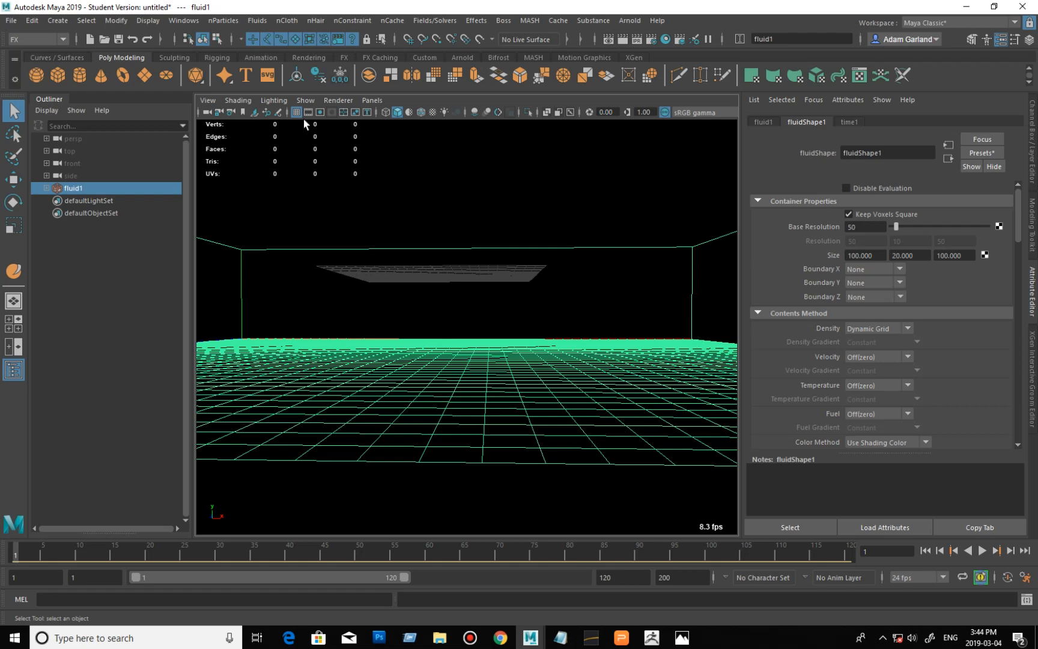
{"action": "left_click", "coordinate": [320, 112]}
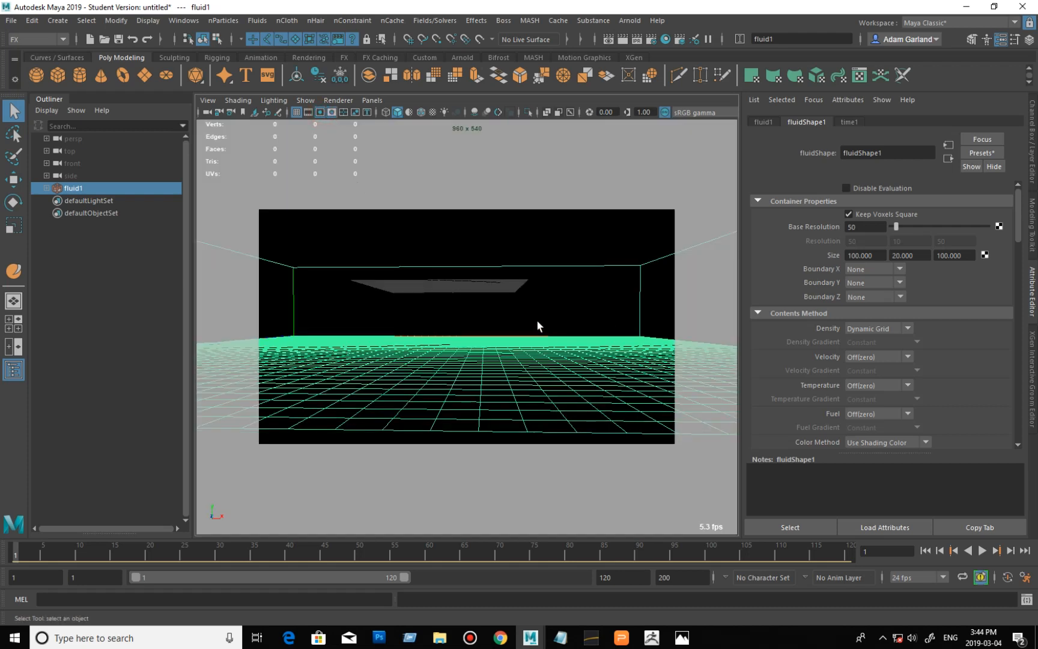
Step: Refine the head-on view inside the fluid container and turn on textured shaded display
{"action": "right_click_drag", "start_coordinate": [536, 324], "coordinate": [458, 341], "text": "alt"}
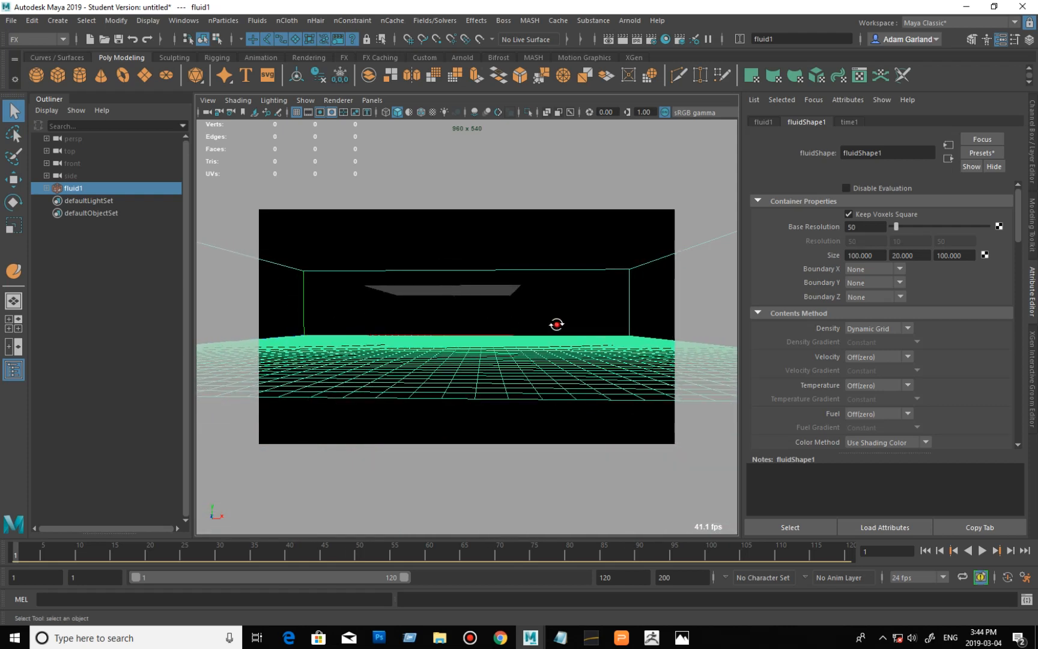
{"action": "left_click_drag", "start_coordinate": [556, 324], "coordinate": [555, 325], "text": "alt"}
{"action": "right_click_drag", "start_coordinate": [519, 330], "coordinate": [548, 336], "text": "alt"}
{"action": "middle_click_drag", "start_coordinate": [549, 335], "coordinate": [565, 341], "text": "alt"}
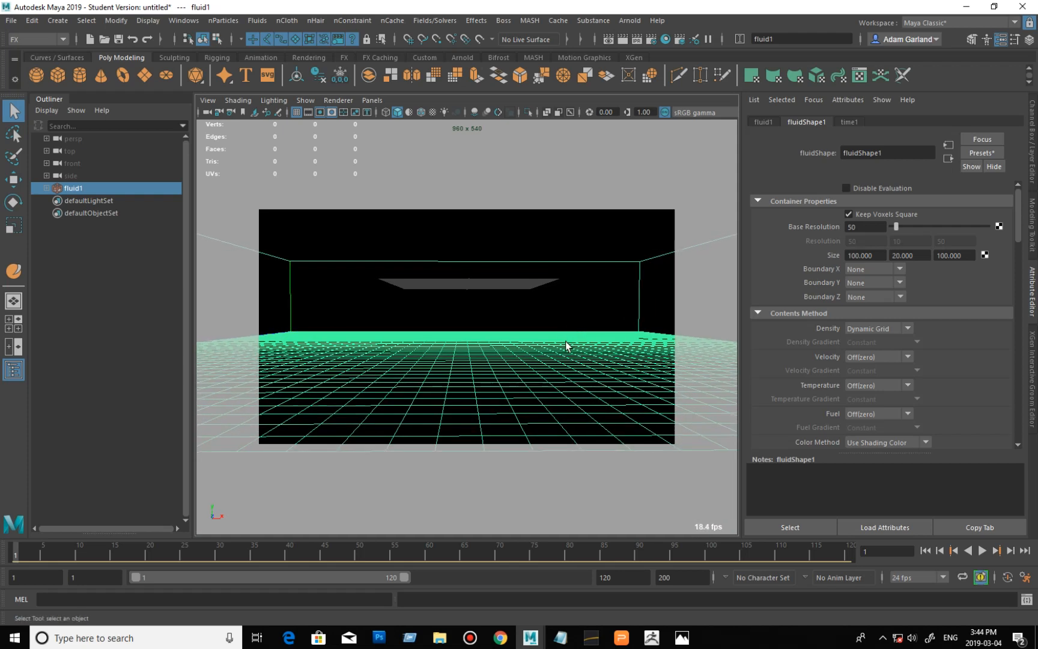
{"action": "left_click_drag", "start_coordinate": [565, 341], "coordinate": [565, 340], "text": "alt"}
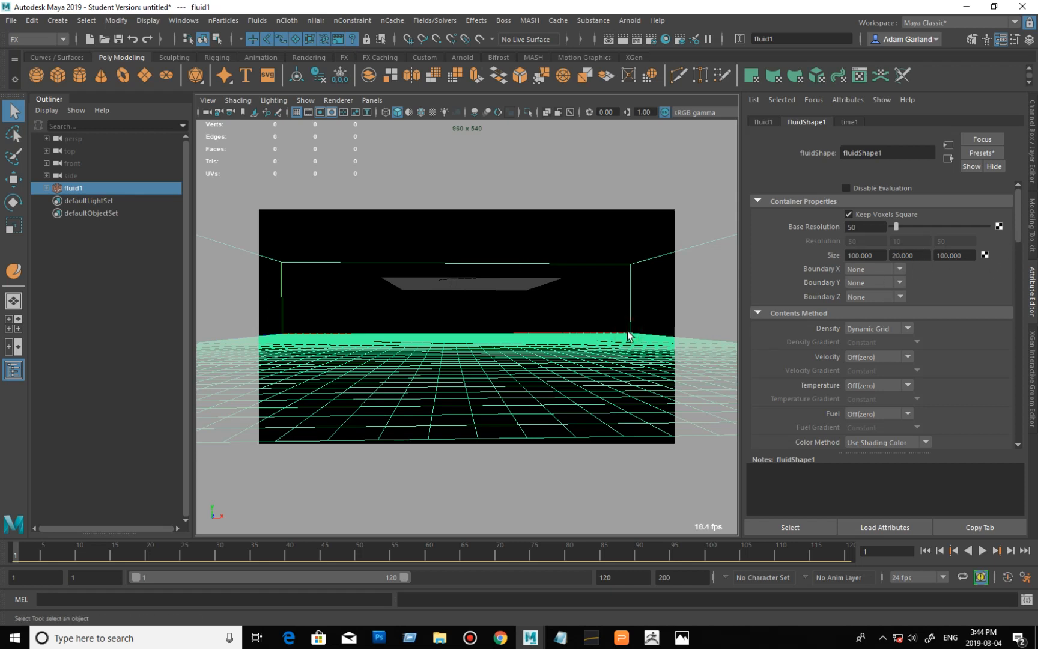
{"action": "key", "text": "6"}
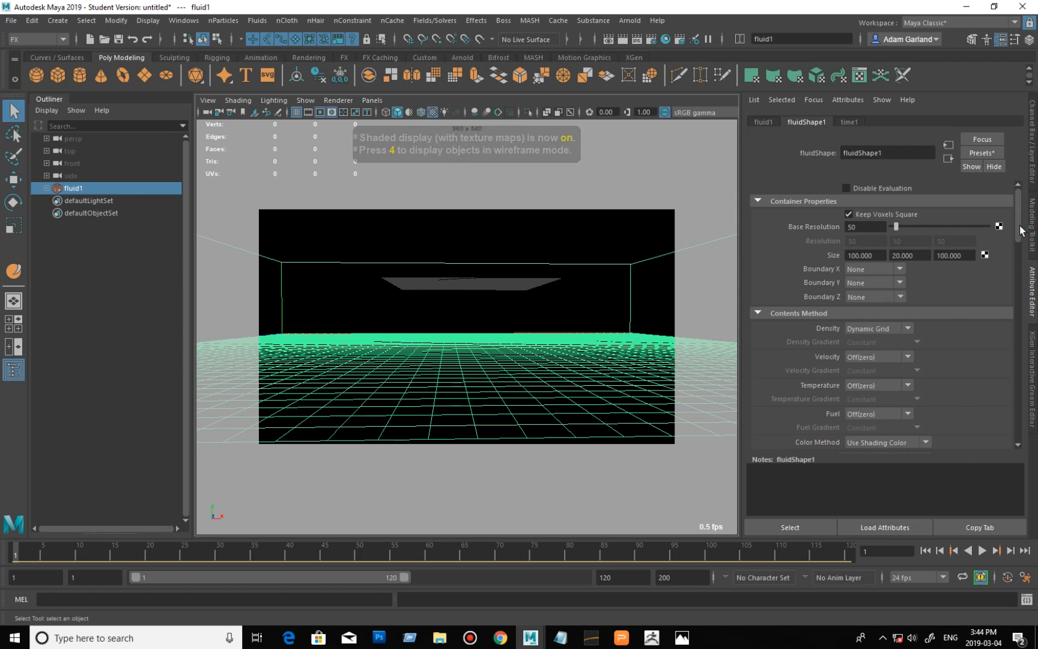
Step: Raise the fluid's shading Transparency to nearly white
{"action": "left_click_drag", "start_coordinate": [1021, 231], "coordinate": [1019, 286]}
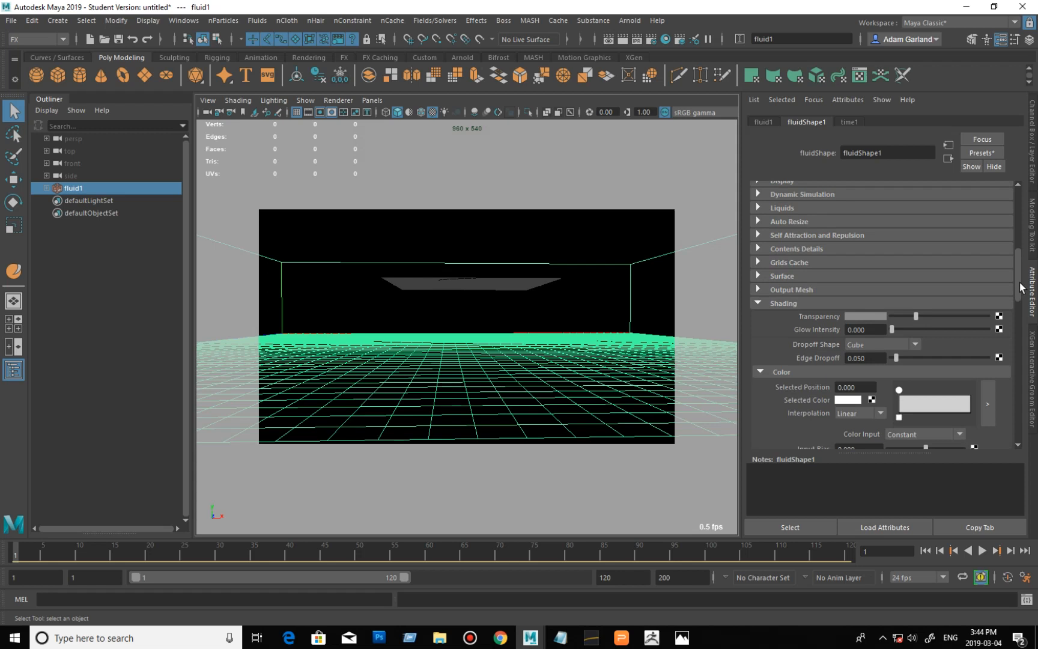
{"action": "left_click_drag", "start_coordinate": [1019, 282], "coordinate": [1019, 297]}
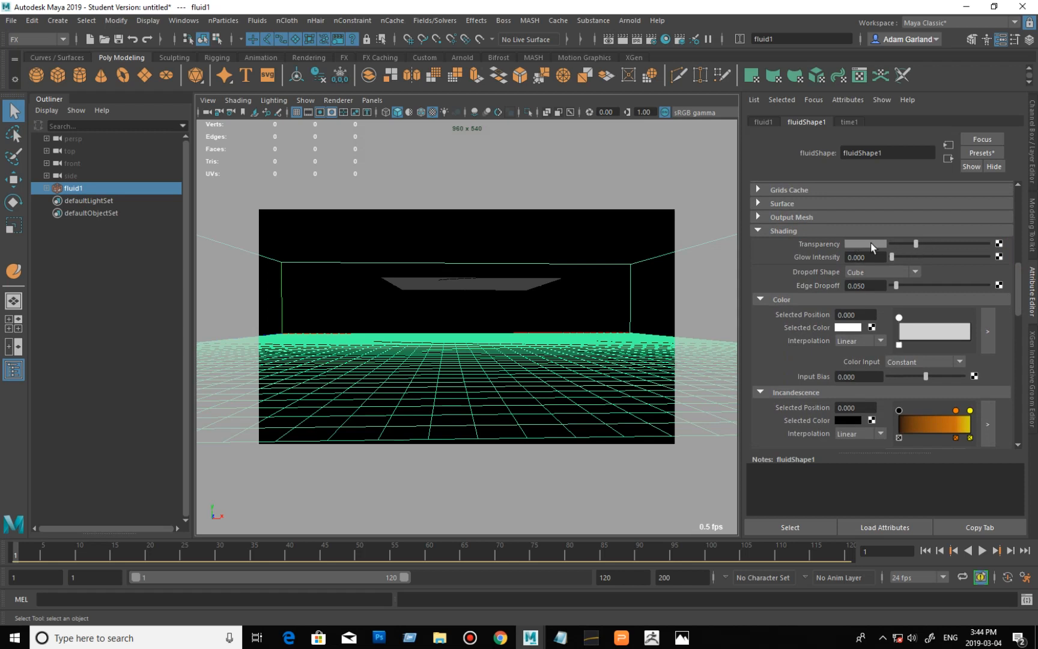
{"action": "left_click", "coordinate": [981, 243]}
Step: Set the fluid's Opacity Input to Constant
{"action": "scroll", "coordinate": [1021, 294], "scroll_direction": "down", "scroll_amount": 3}
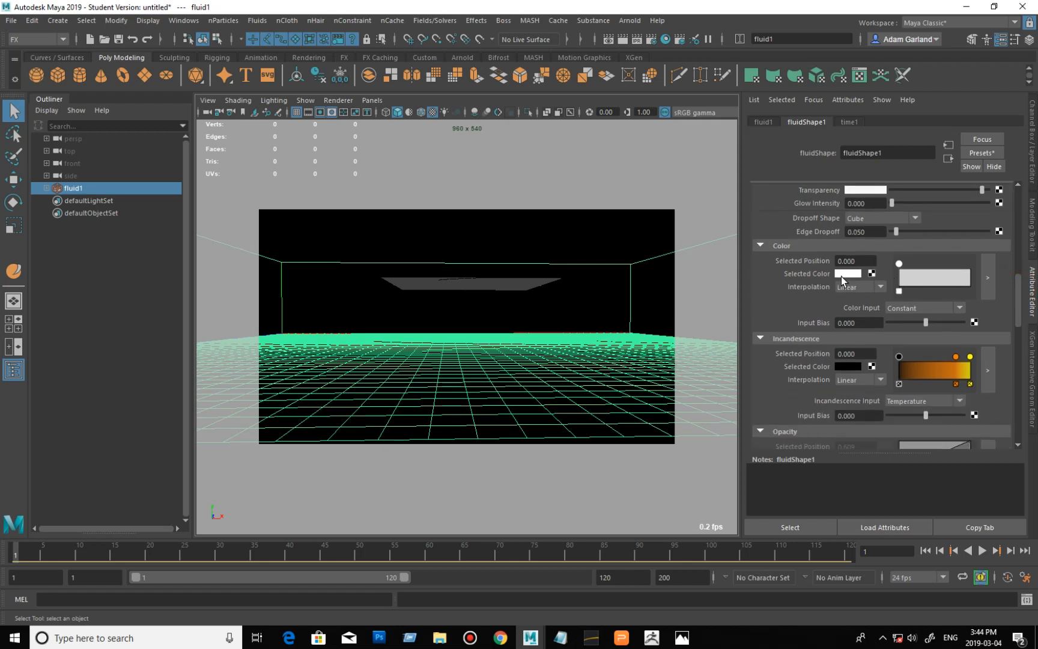
{"action": "scroll", "coordinate": [1019, 308], "scroll_direction": "down", "scroll_amount": 3}
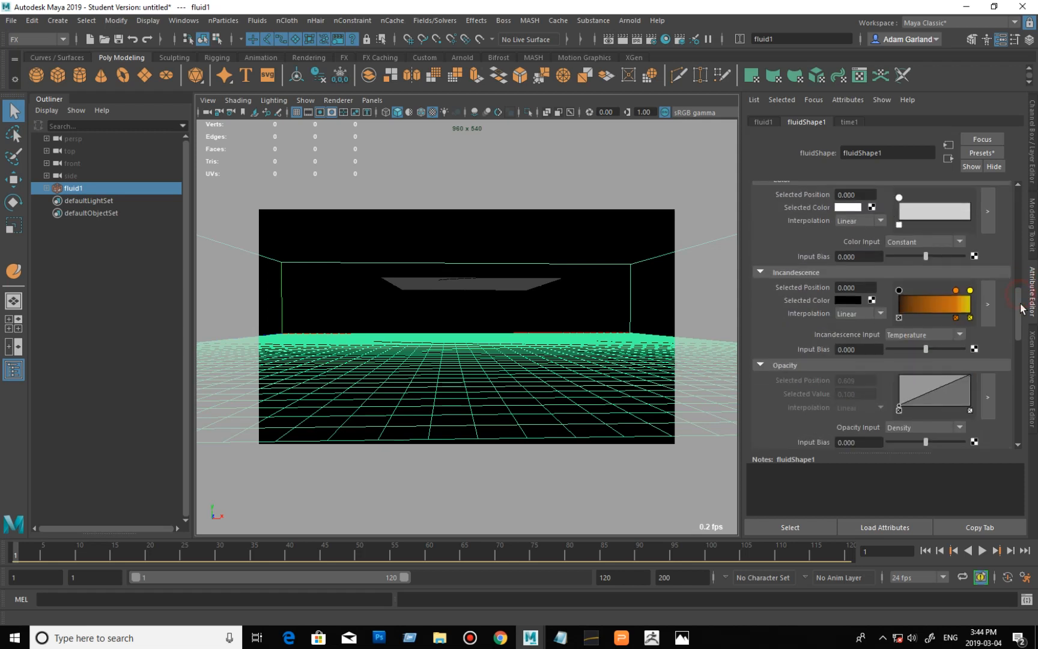
{"action": "scroll", "coordinate": [1021, 308], "scroll_direction": "down", "scroll_amount": 1}
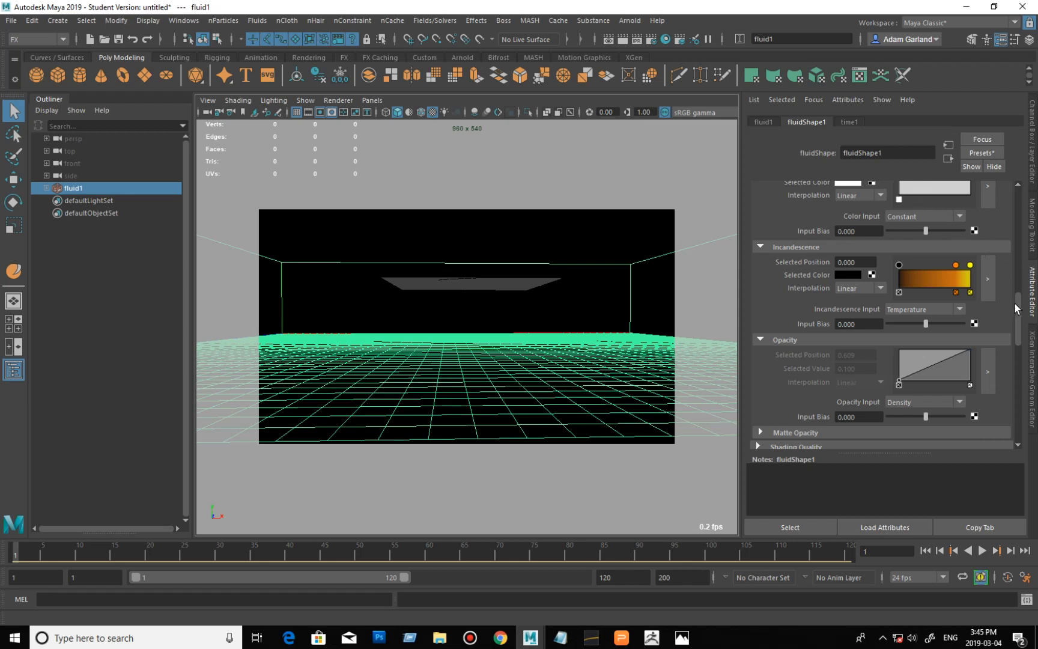
{"action": "left_click_drag", "start_coordinate": [1020, 306], "coordinate": [997, 306]}
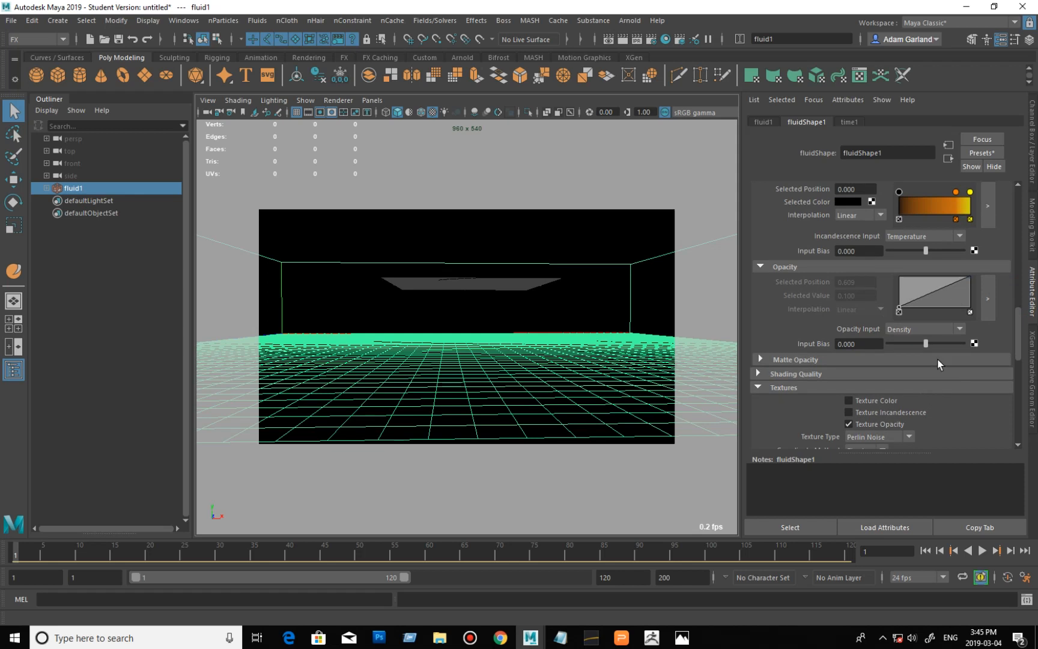
{"action": "left_click", "coordinate": [960, 330]}
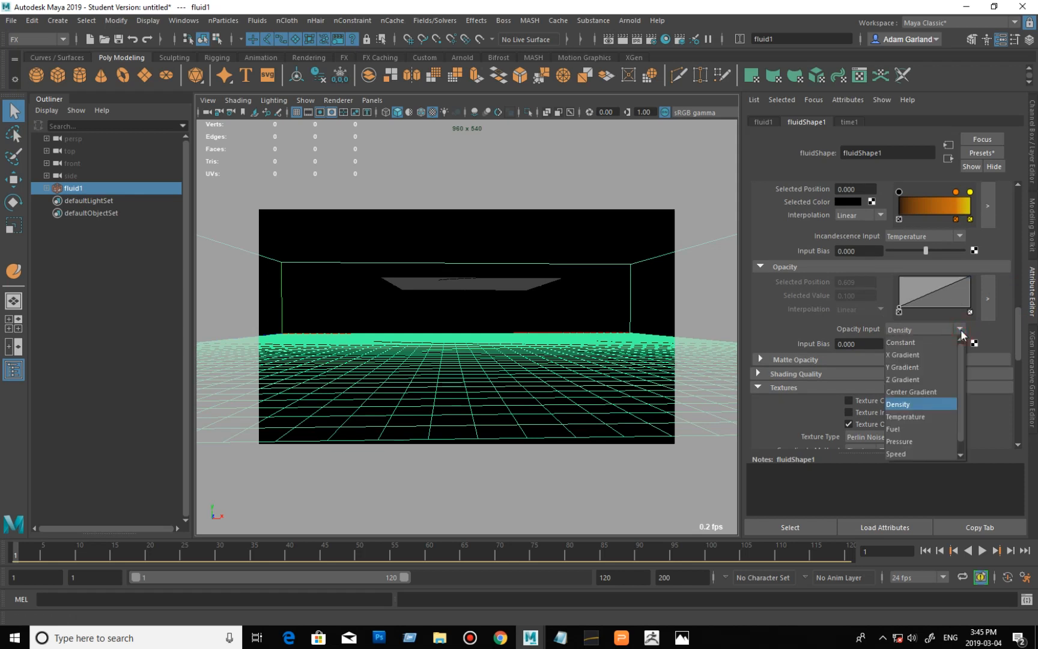
{"action": "left_click", "coordinate": [918, 338]}
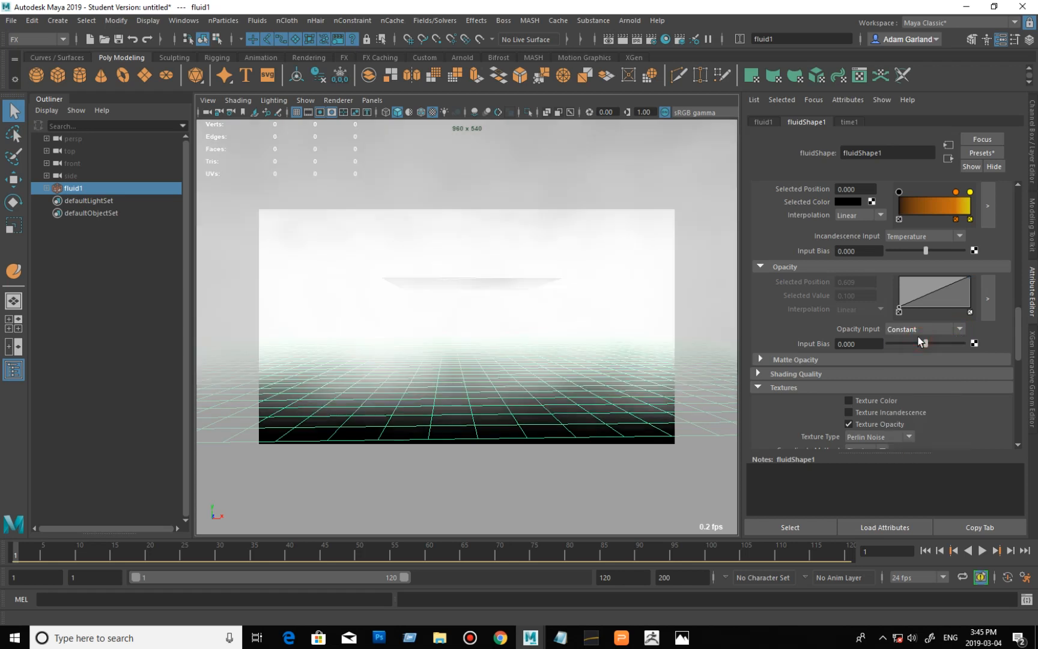
Step: Disable Texture Opacity on the fluid and lower the end point of its opacity curve to a value of 0.200
{"action": "left_click", "coordinate": [849, 424]}
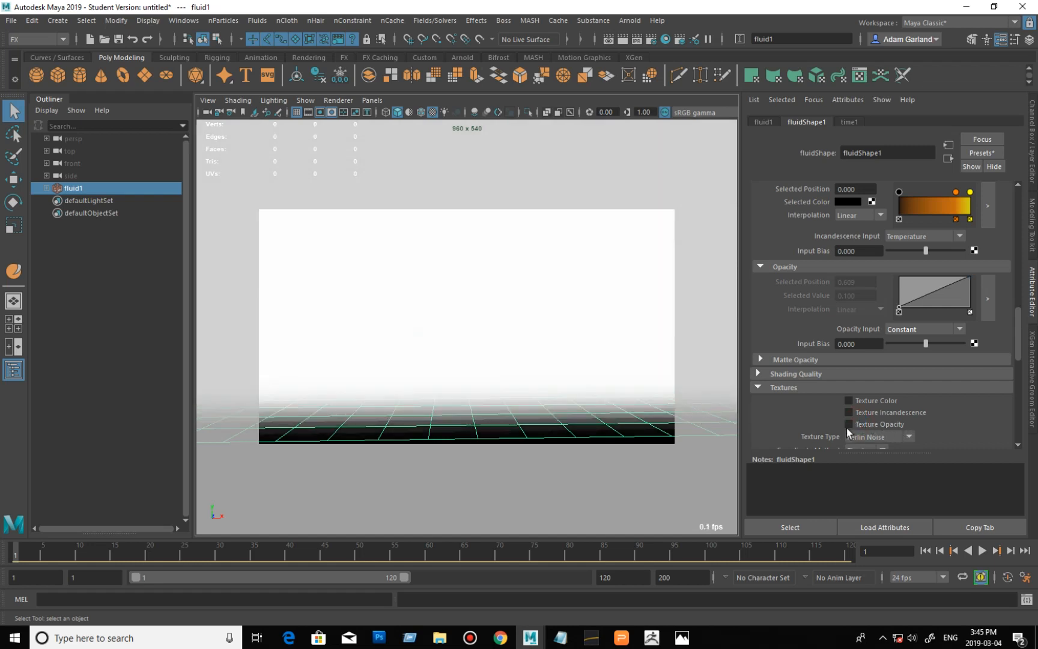
{"action": "left_click", "coordinate": [791, 387]}
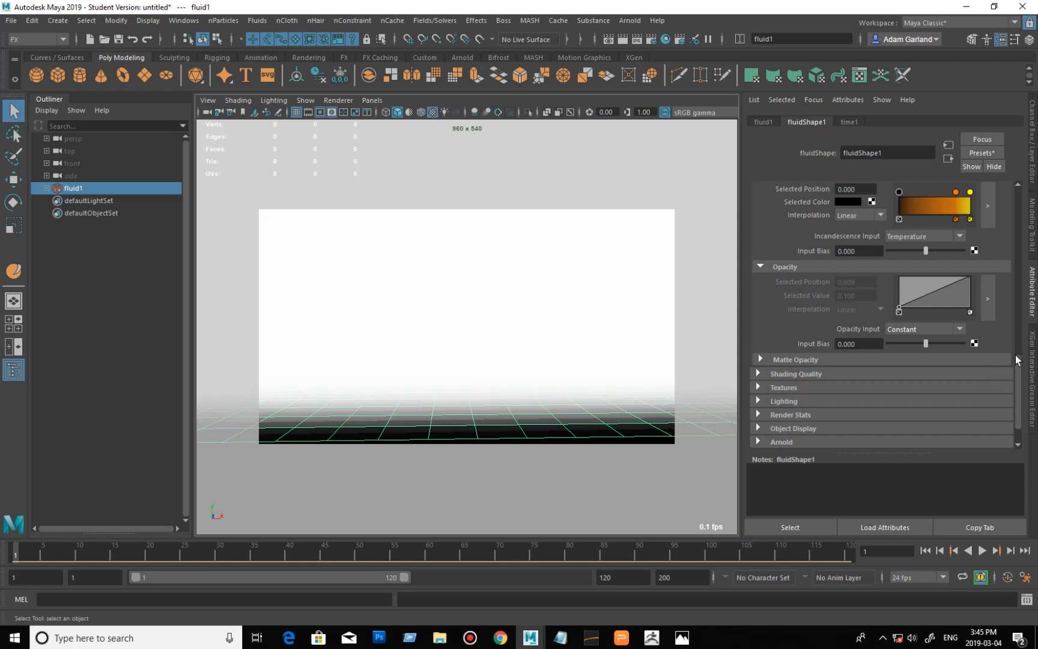
{"action": "left_click_drag", "start_coordinate": [968, 276], "coordinate": [976, 301]}
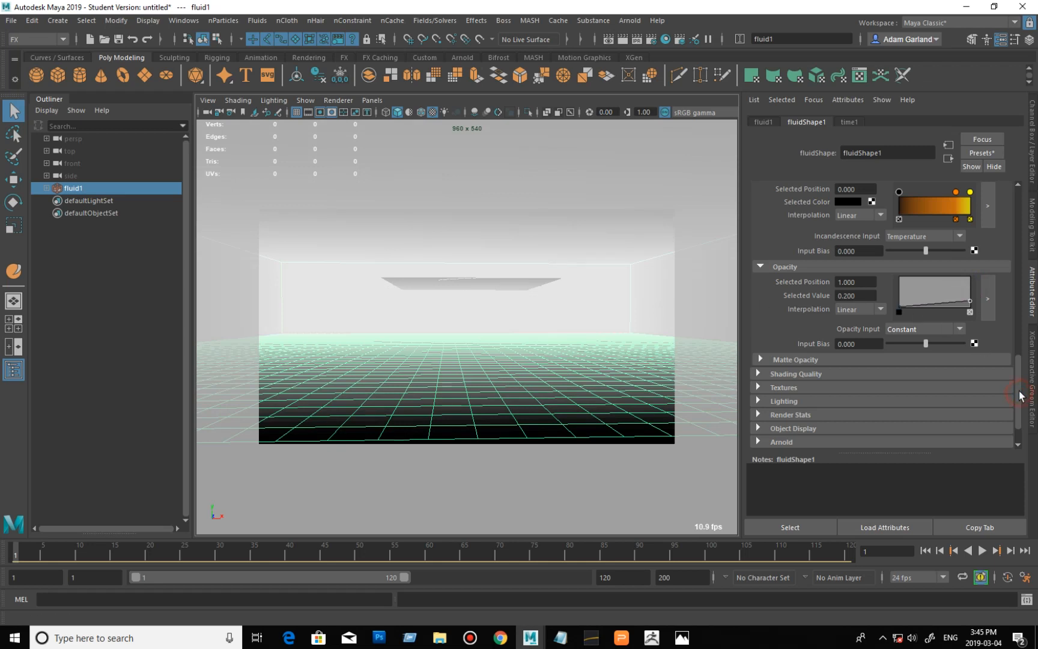
Step: Set the fluid's Color Input to Y Gradient
{"action": "left_click_drag", "start_coordinate": [1021, 396], "coordinate": [1016, 358]}
{"action": "scroll", "coordinate": [947, 350], "scroll_direction": "up", "scroll_amount": 4}
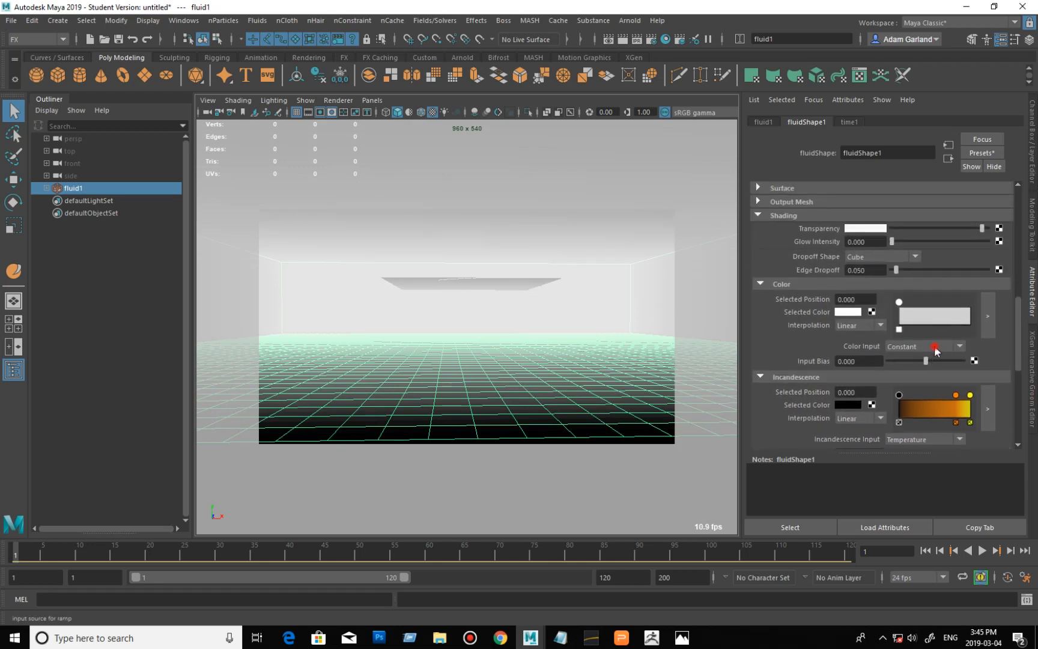
{"action": "left_click", "coordinate": [934, 347]}
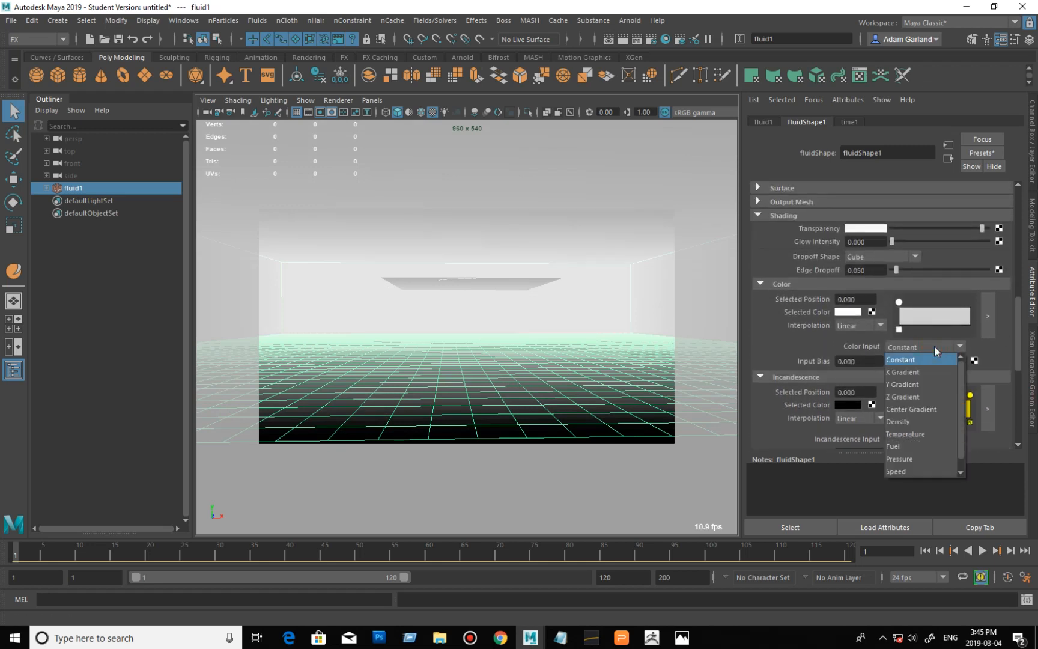
{"action": "left_click", "coordinate": [922, 385]}
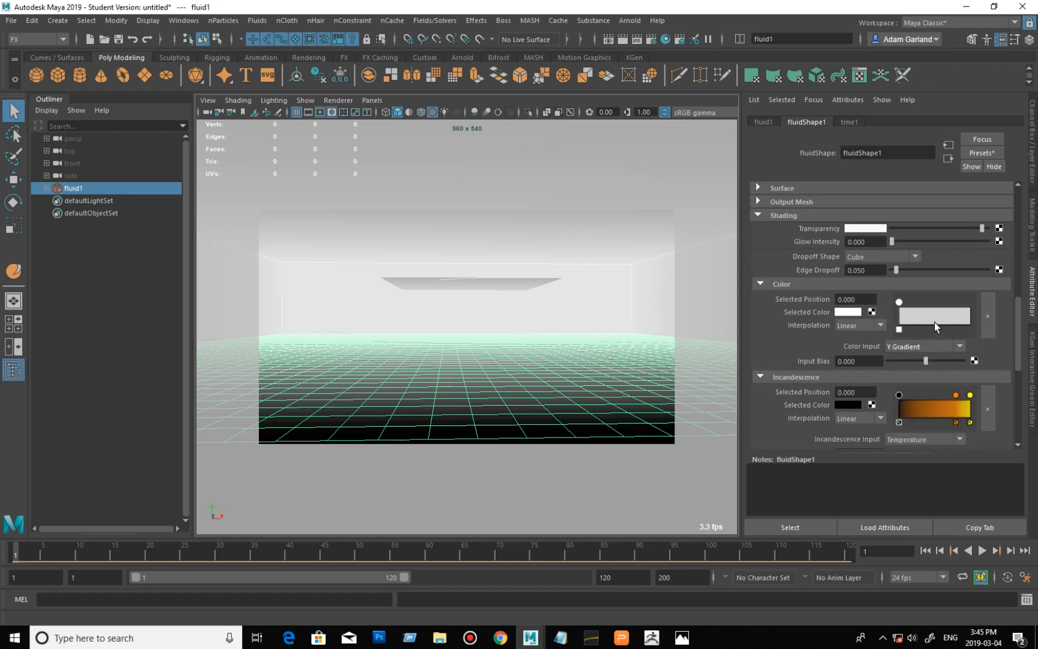
Step: Color the fluid's color ramp light blue with hue 216.92, saturation 0.808 and value 1.000
{"action": "left_click", "coordinate": [847, 312]}
{"action": "left_click", "coordinate": [785, 310]}
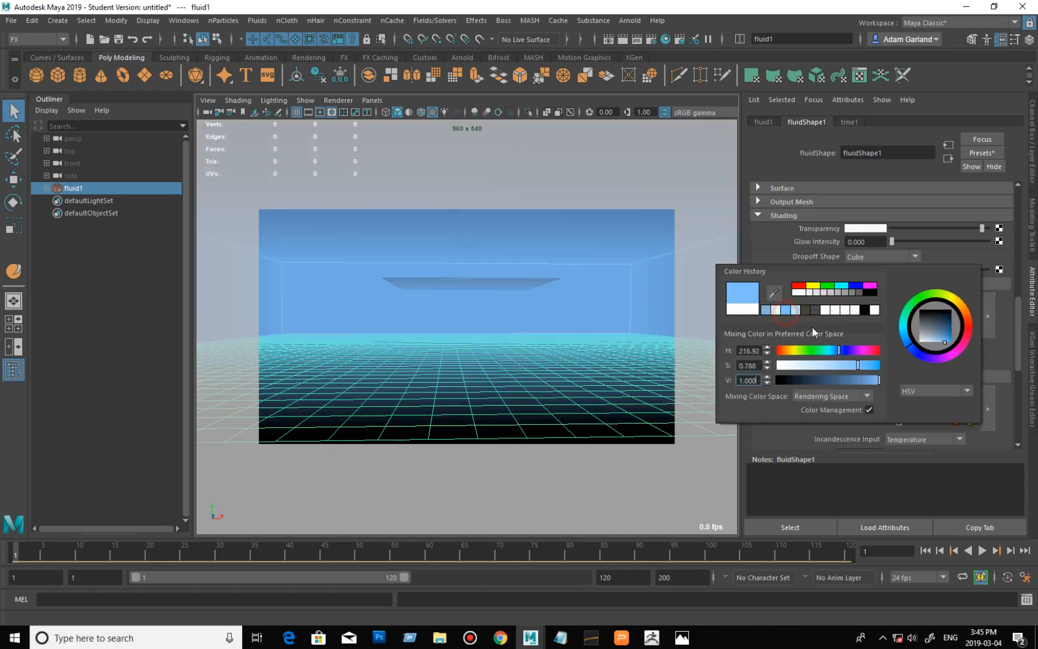
{"action": "left_click", "coordinate": [774, 253]}
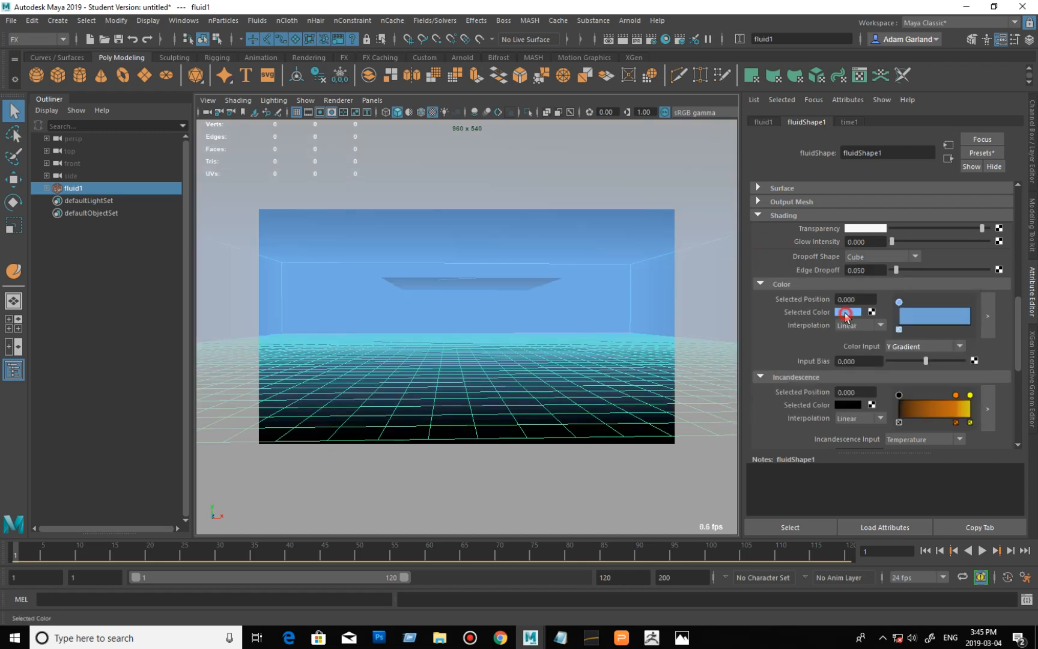
{"action": "left_click", "coordinate": [845, 312]}
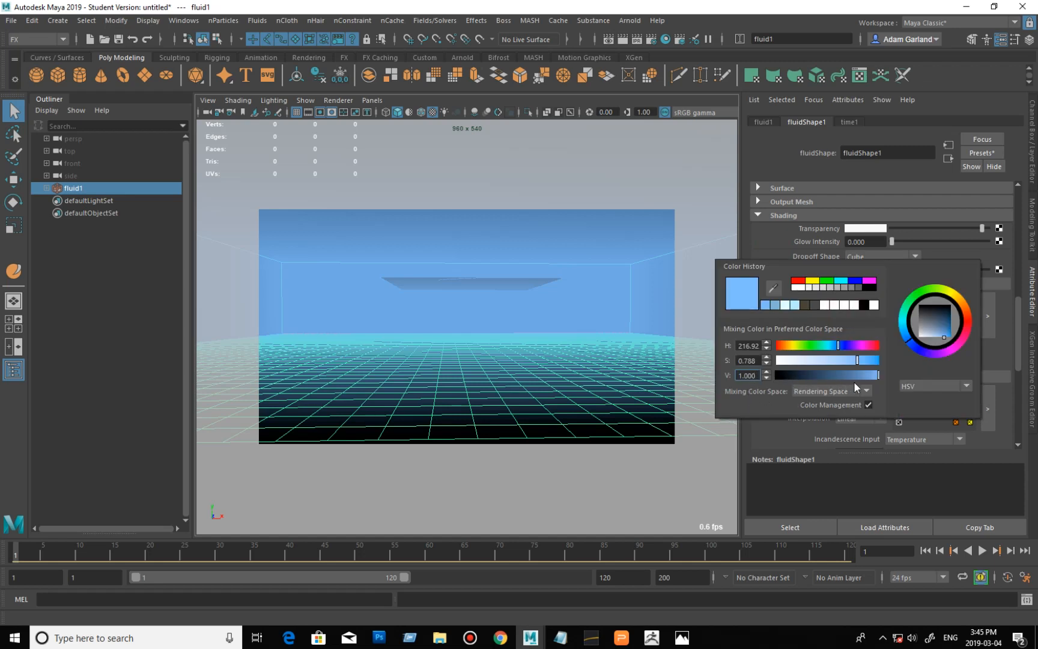
{"action": "left_click_drag", "start_coordinate": [857, 361], "coordinate": [858, 360]}
{"action": "left_click", "coordinate": [769, 256]}
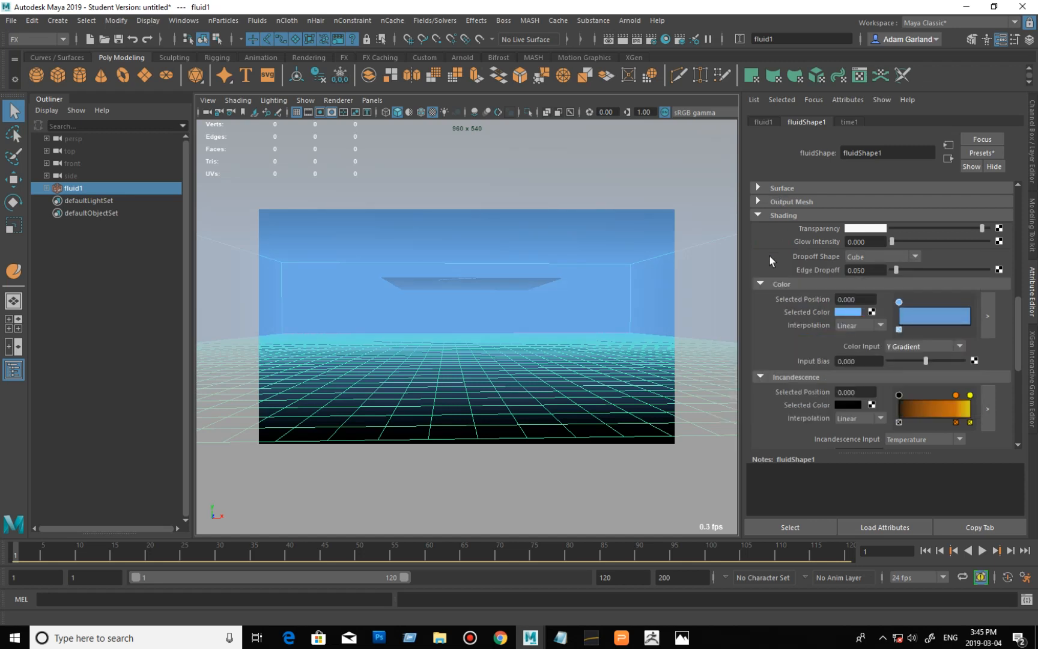
Step: Add a pale cream color to the fluid's color ramp, placing the blue marker at 0.809 and the cream one at 0.965
{"action": "left_click", "coordinate": [970, 315]}
{"action": "left_click", "coordinate": [848, 311]}
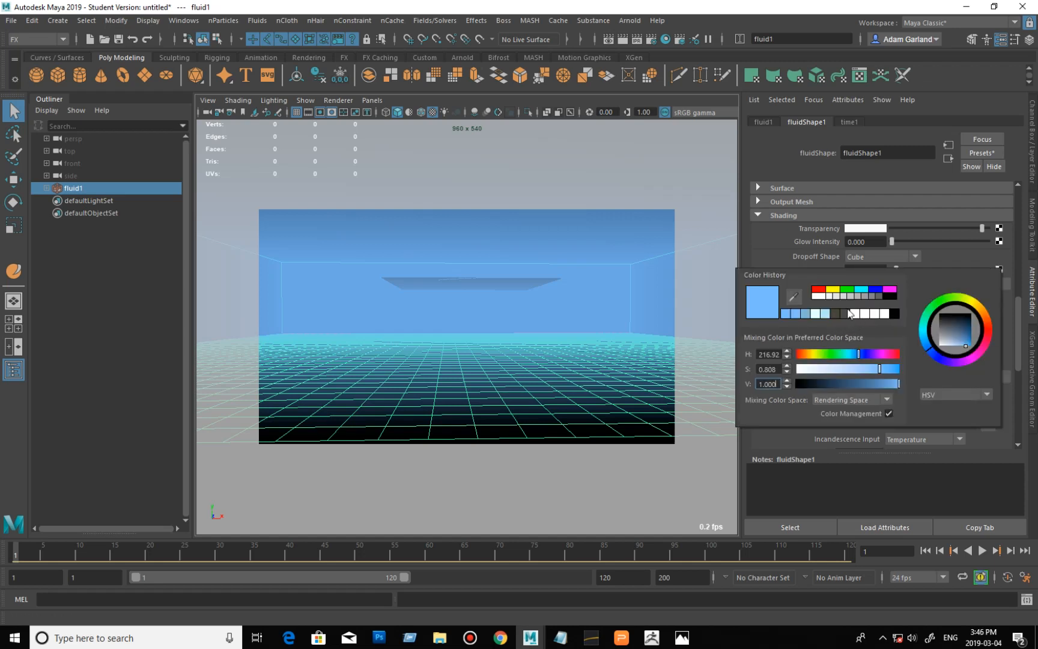
{"action": "left_click", "coordinate": [837, 297]}
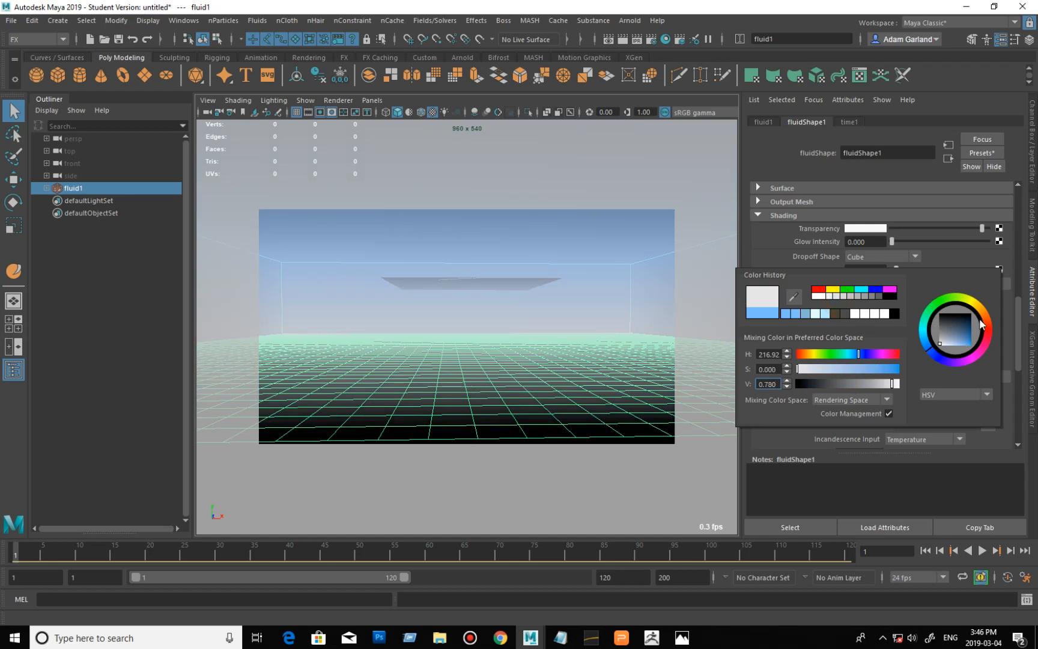
{"action": "left_click_drag", "start_coordinate": [976, 312], "coordinate": [977, 306]}
{"action": "left_click_drag", "start_coordinate": [949, 343], "coordinate": [946, 342]}
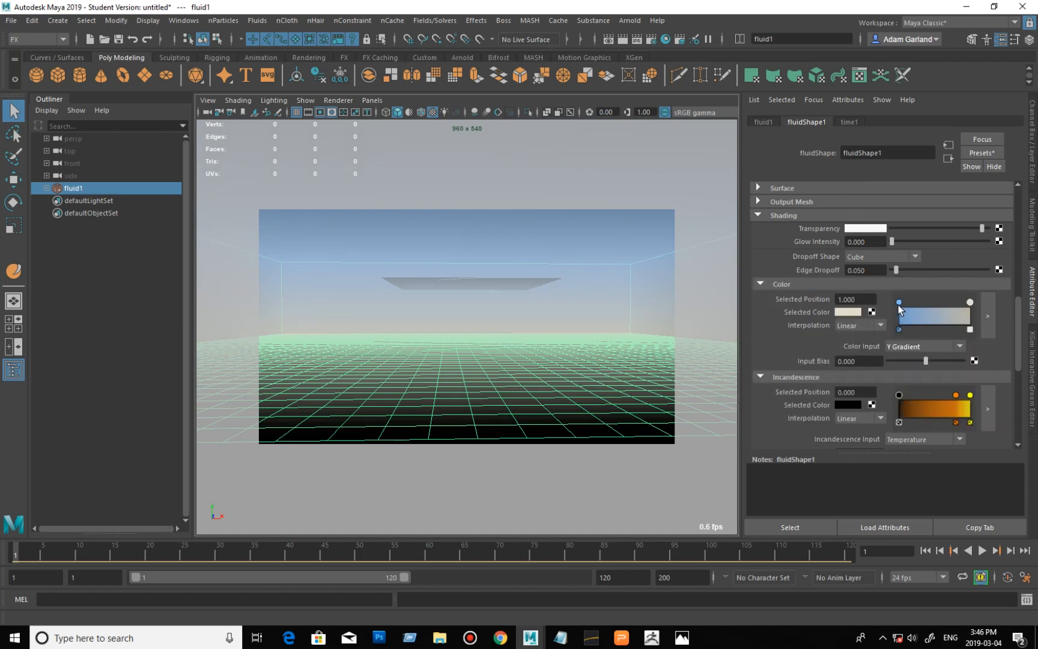
{"action": "left_click_drag", "start_coordinate": [899, 303], "coordinate": [956, 306]}
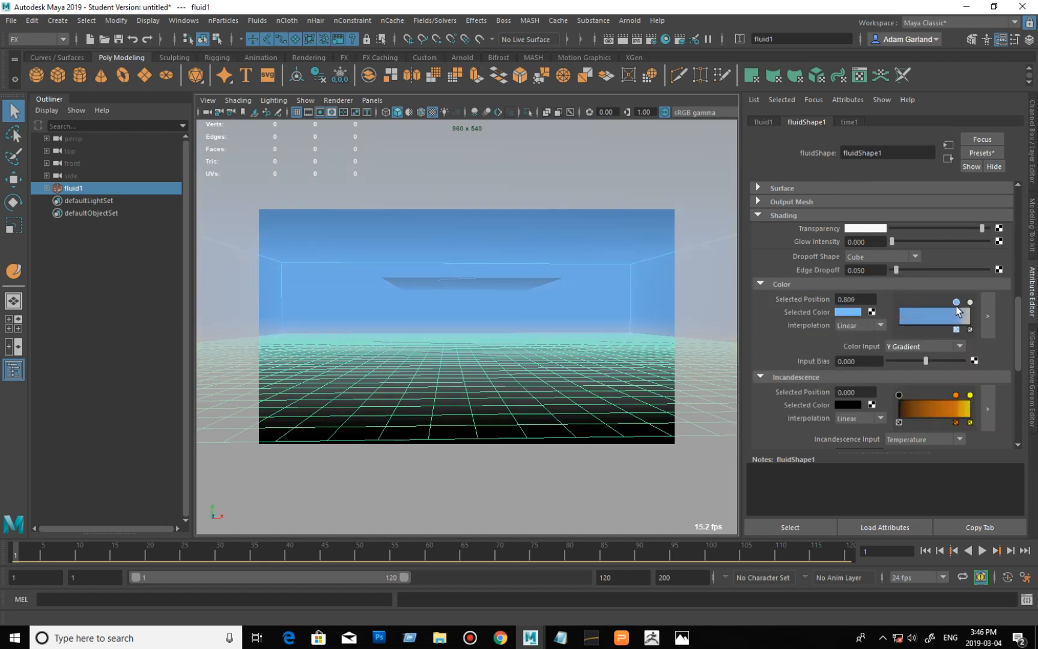
{"action": "left_click", "coordinate": [969, 301]}
Step: Set Boundary Draw to None in the fluid's display settings
{"action": "mouse_move", "coordinate": [1016, 324]}
{"action": "left_mouse_down"}
{"action": "mouse_move", "coordinate": [1018, 235]}
{"action": "mouse_move", "coordinate": [1017, 247]}
{"action": "left_mouse_up"}
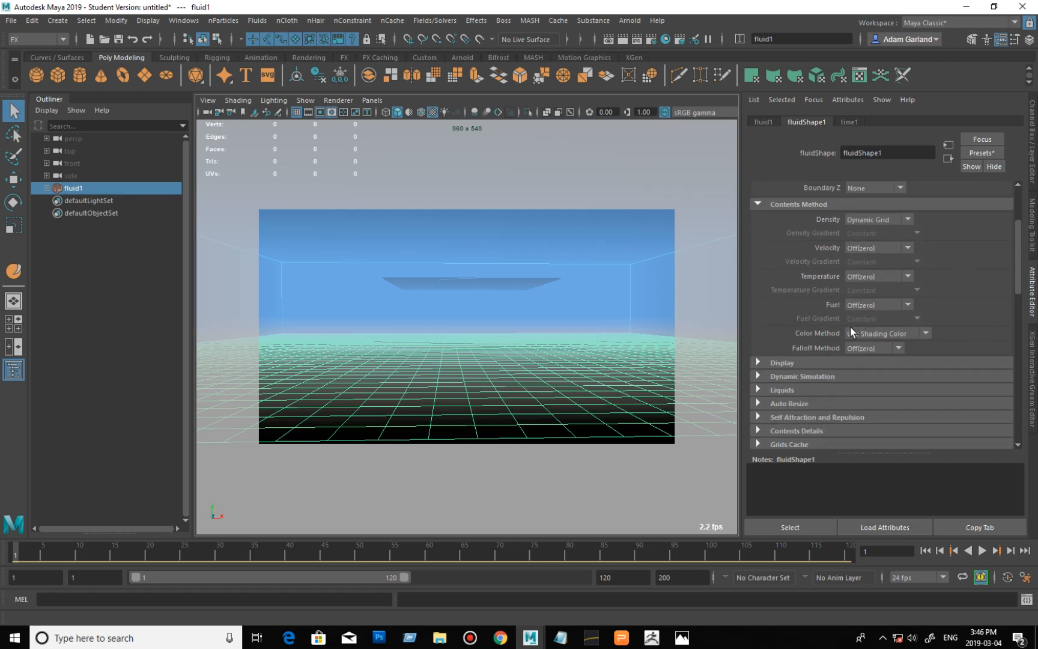
{"action": "left_click", "coordinate": [811, 363]}
{"action": "scroll", "coordinate": [926, 406], "scroll_direction": "down", "scroll_amount": 2}
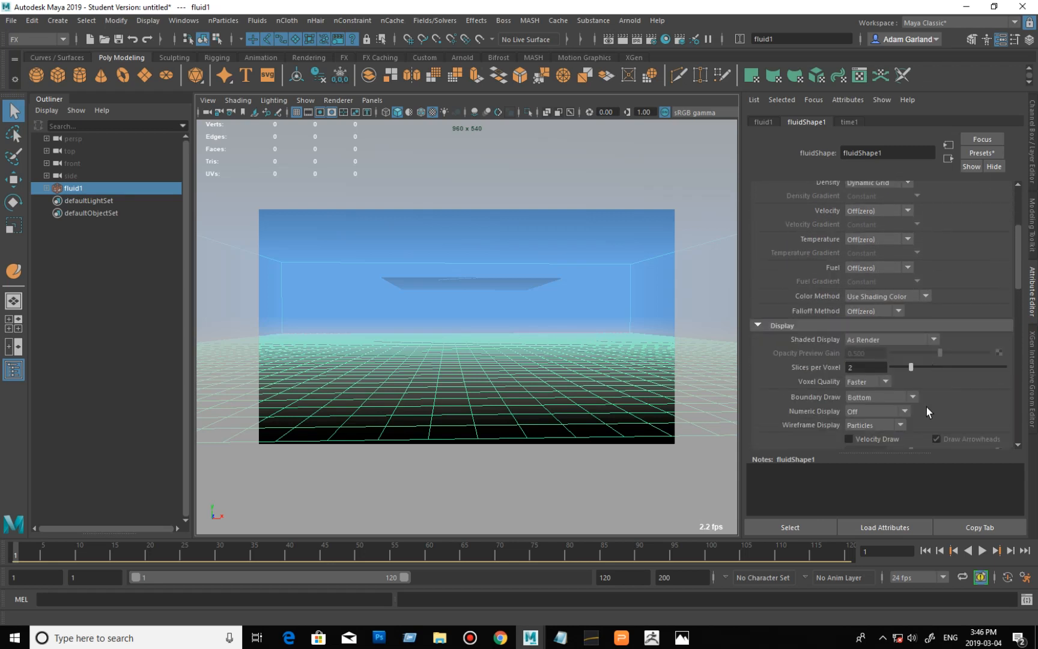
{"action": "left_click", "coordinate": [901, 399]}
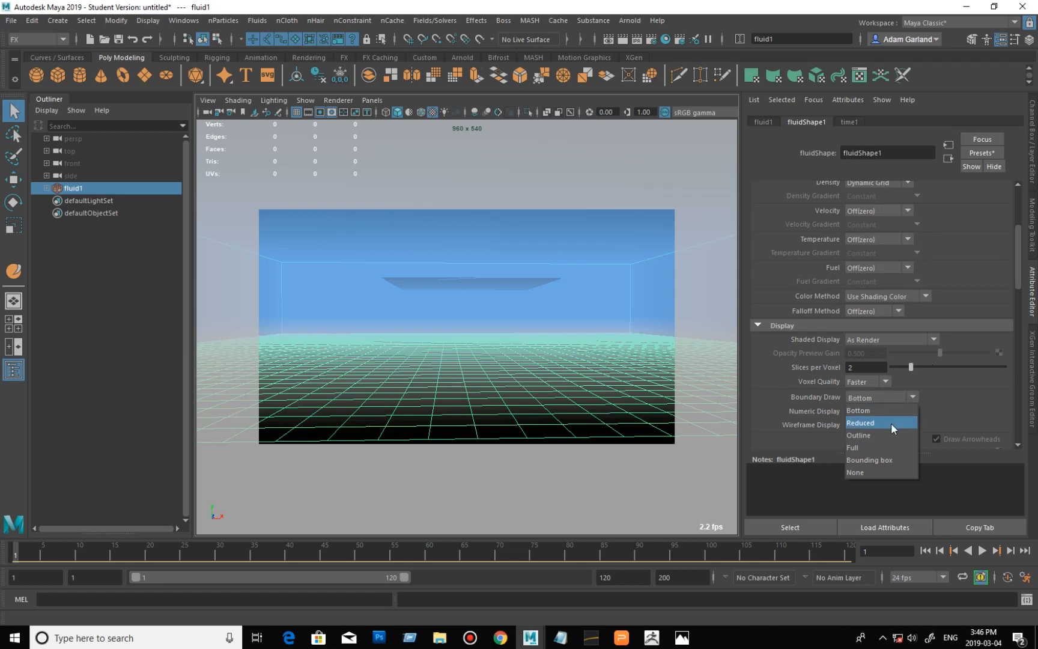
{"action": "left_click", "coordinate": [886, 471]}
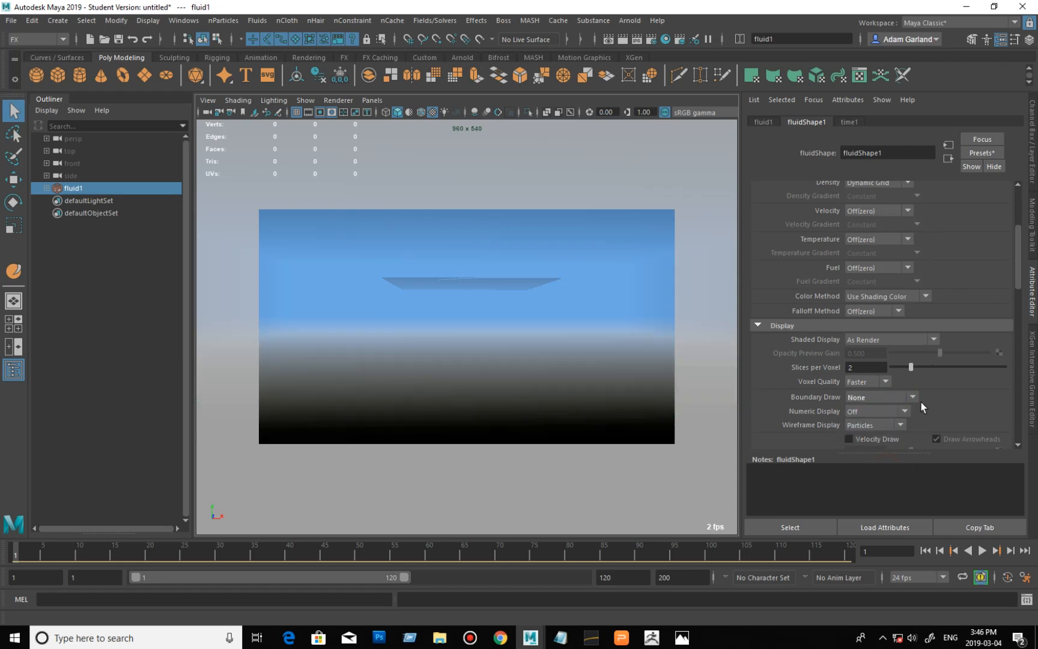
Step: Set the fluid's Slices per Voxel to 12
{"action": "left_click_drag", "start_coordinate": [1014, 283], "coordinate": [1012, 379]}
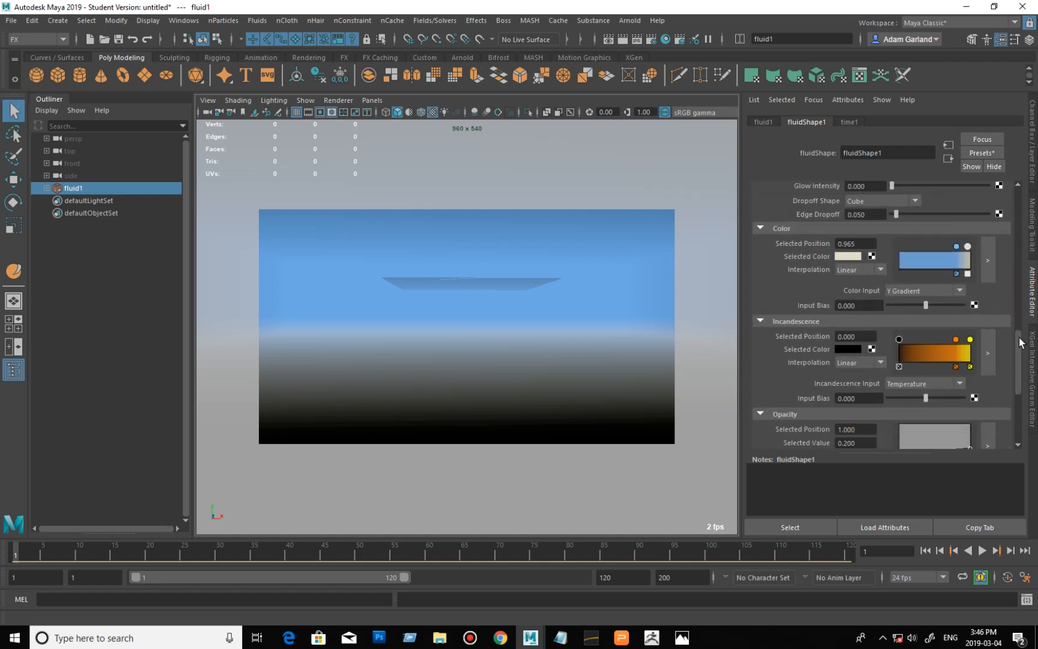
{"action": "left_click_drag", "start_coordinate": [1019, 319], "coordinate": [1019, 254]}
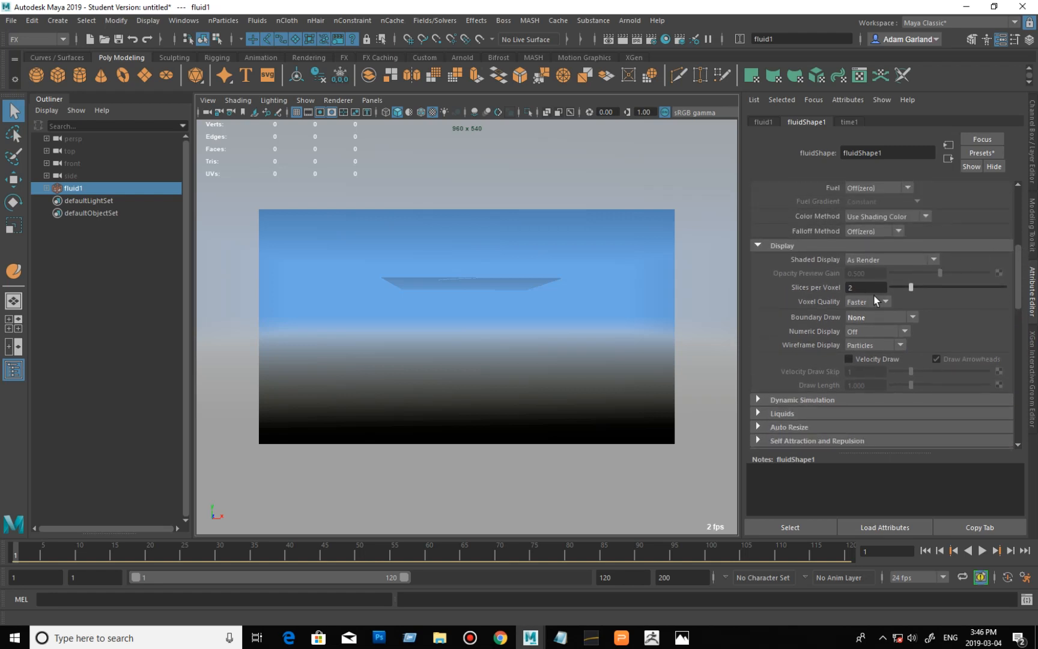
{"action": "left_click_drag", "start_coordinate": [926, 287], "coordinate": [1006, 285]}
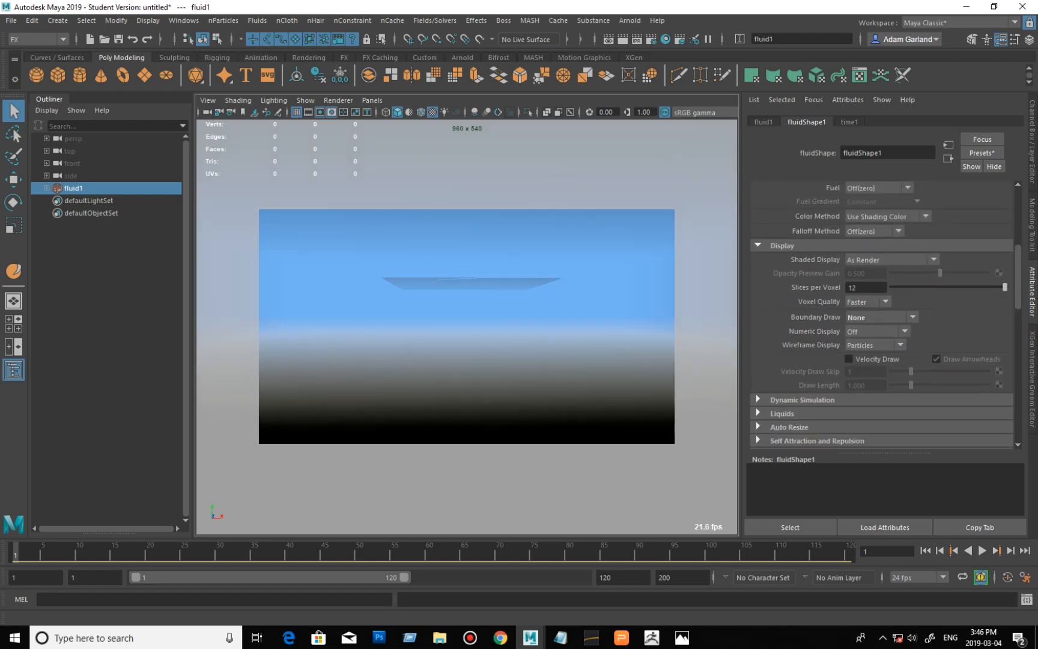
Step: Add a polygon sphere inside the fluid, scaled up uniformly to span most of the framed view's height, and hide the viewport grid
{"action": "left_click", "coordinate": [36, 74]}
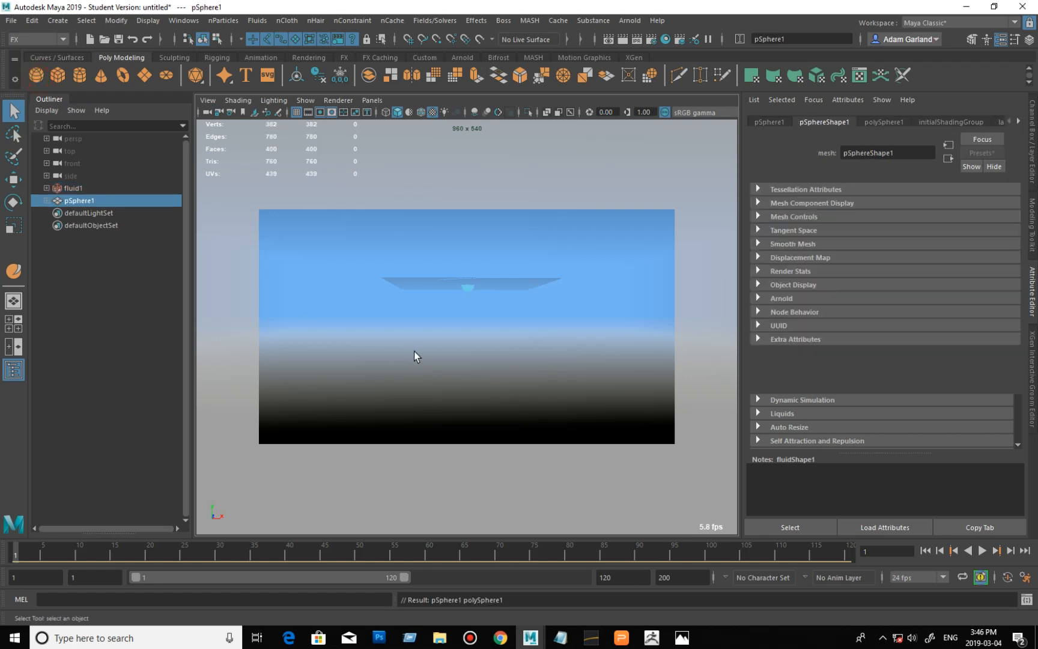
{"action": "left_click", "coordinate": [13, 226]}
{"action": "left_click_drag", "start_coordinate": [468, 285], "coordinate": [578, 299]}
{"action": "left_click", "coordinate": [297, 114]}
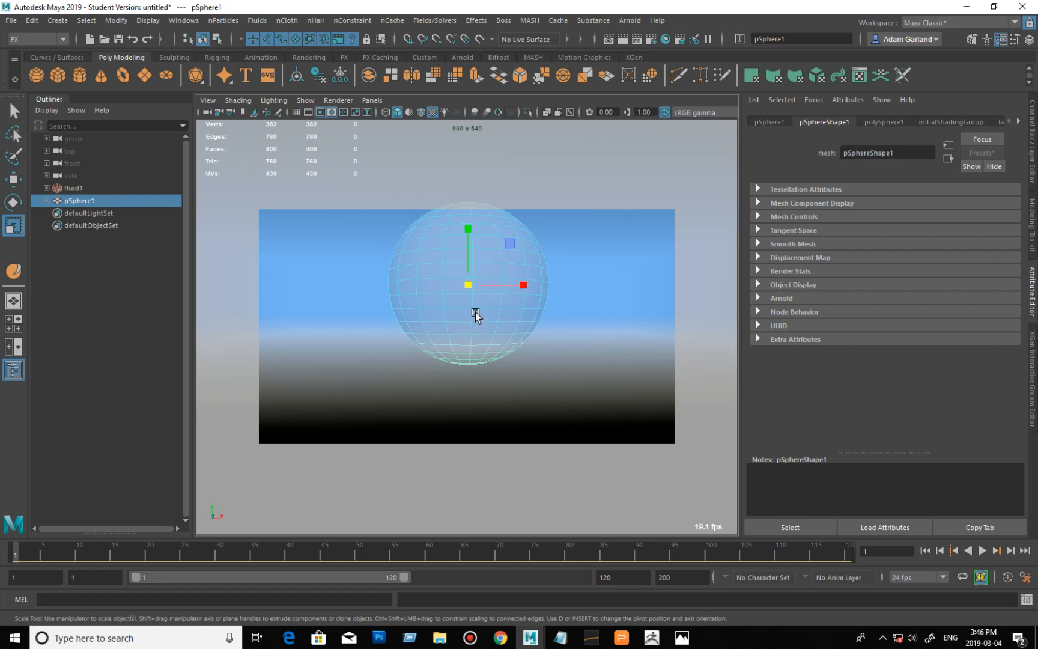
Step: Move the sphere down about 7.7 units along Y so it straddles the fluid's horizon
{"action": "key", "text": "w"}
{"action": "left_click_drag", "start_coordinate": [470, 223], "coordinate": [468, 271]}
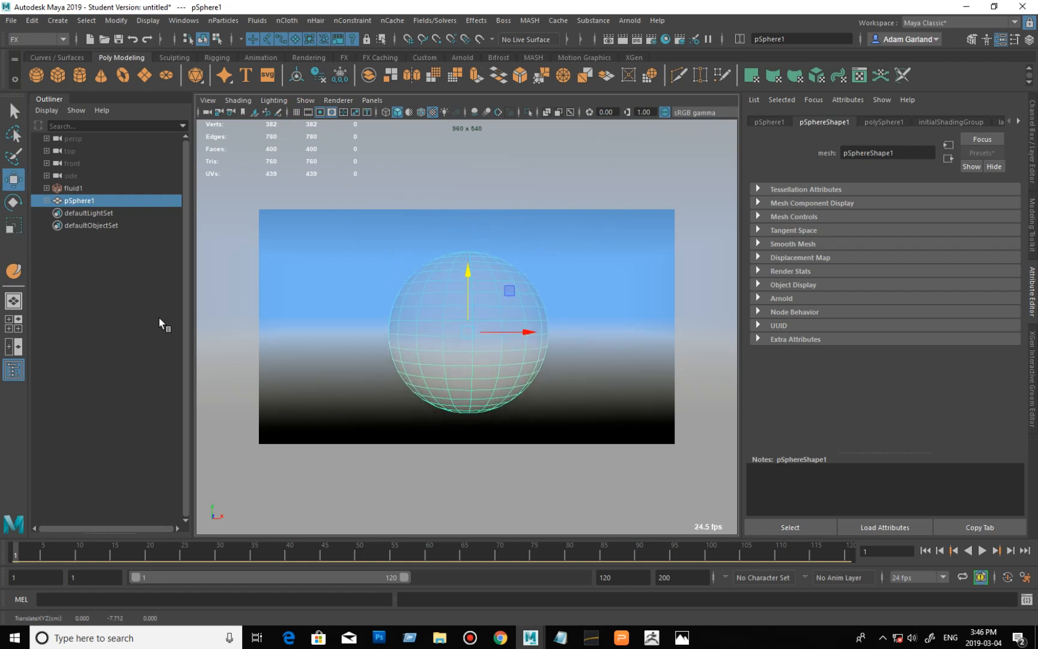
Step: Add a polygon plane, scale it up uniformly beyond the frame's width, and lower it about 10.2 units as a ground through the sphere
{"action": "left_click", "coordinate": [144, 76]}
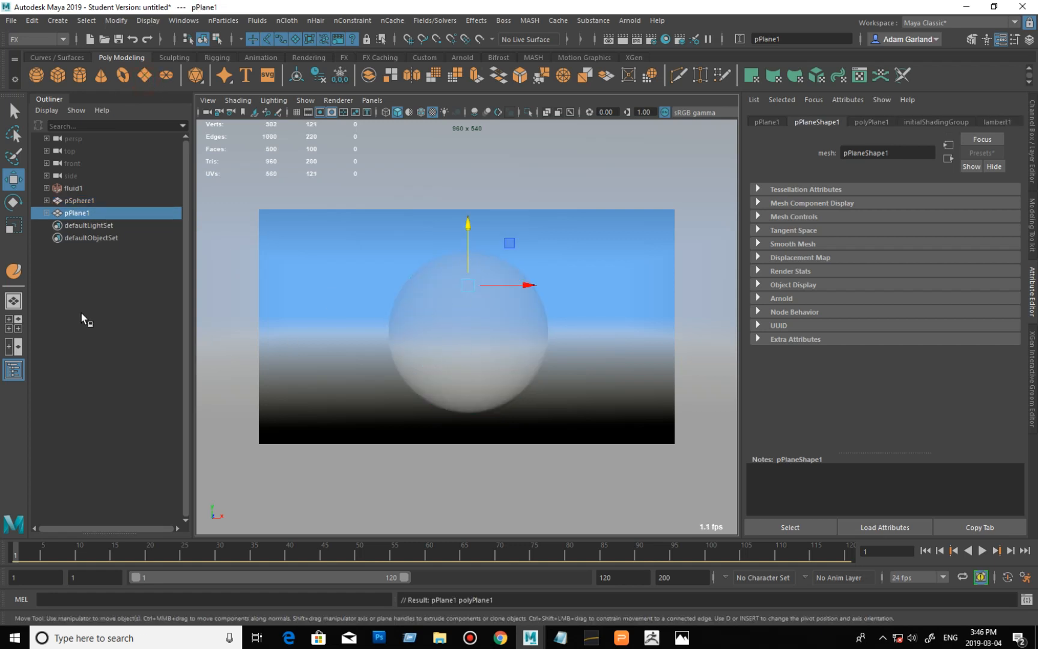
{"action": "key", "text": "r"}
{"action": "left_click_drag", "start_coordinate": [484, 290], "coordinate": [811, 329]}
{"action": "key", "text": "w"}
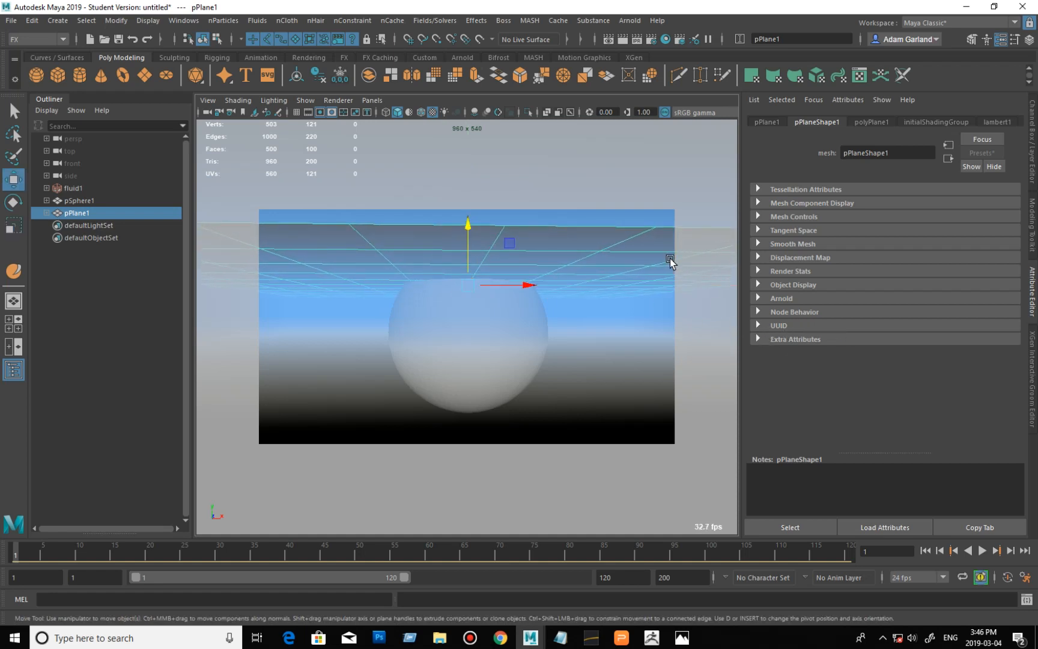
{"action": "left_click_drag", "start_coordinate": [469, 226], "coordinate": [464, 288]}
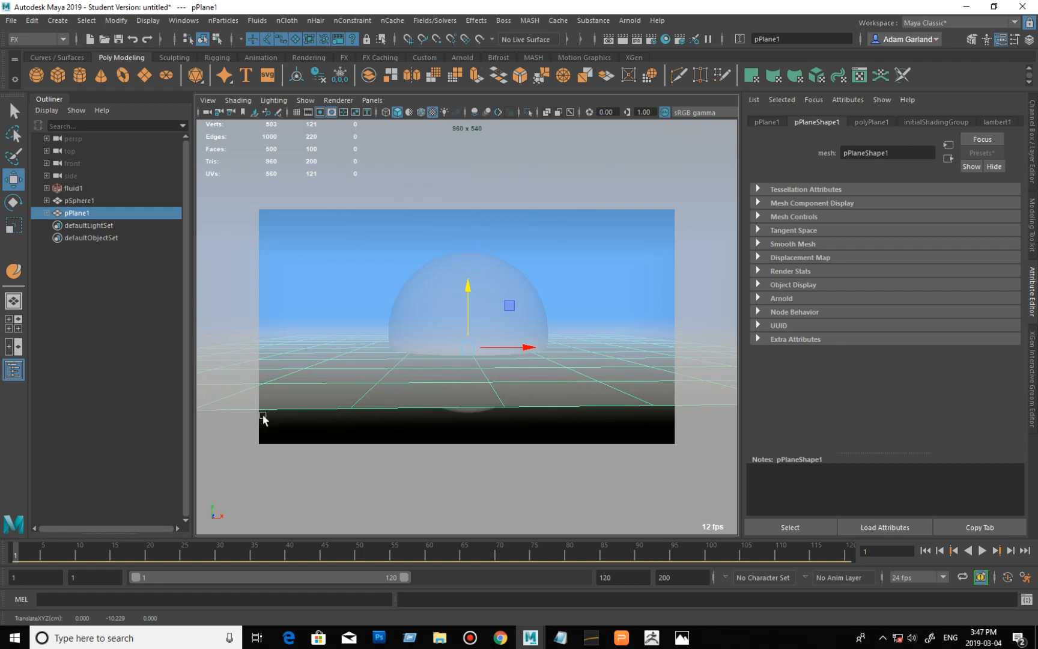
{"action": "left_click", "coordinate": [110, 417]}
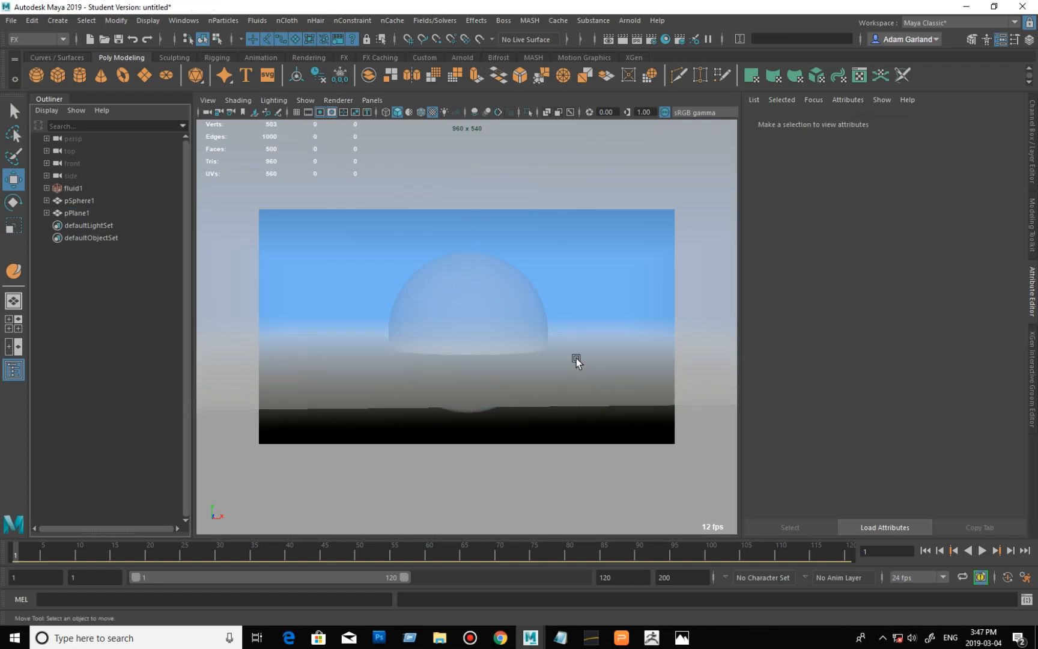
Step: Select the fluid container, collapse its display settings, and bring up its shading opacity settings
{"action": "left_click", "coordinate": [303, 240]}
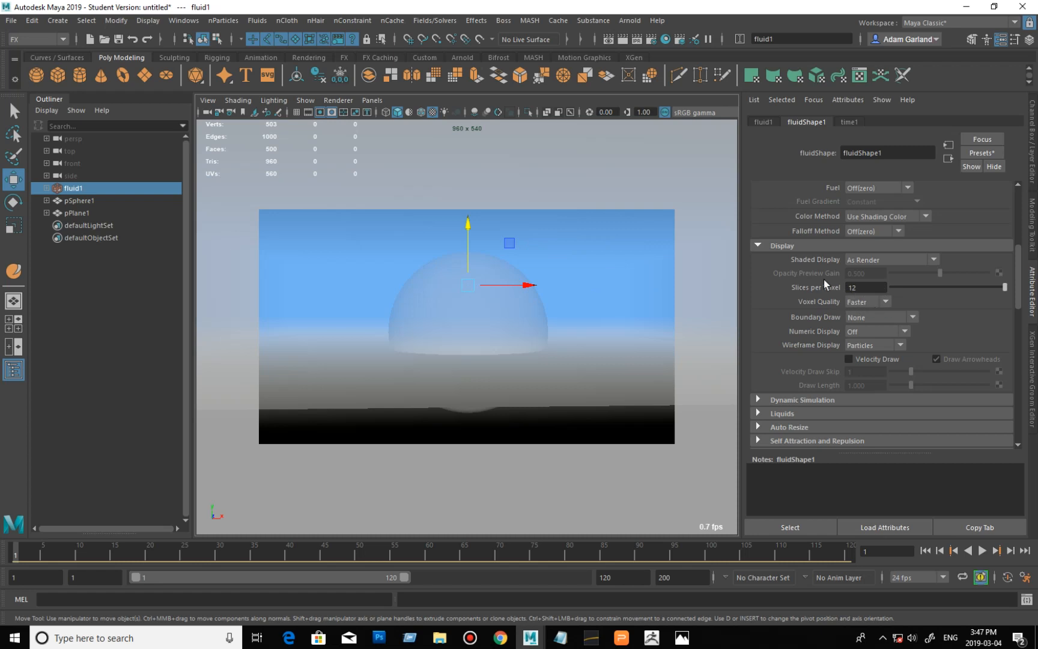
{"action": "left_click", "coordinate": [758, 245]}
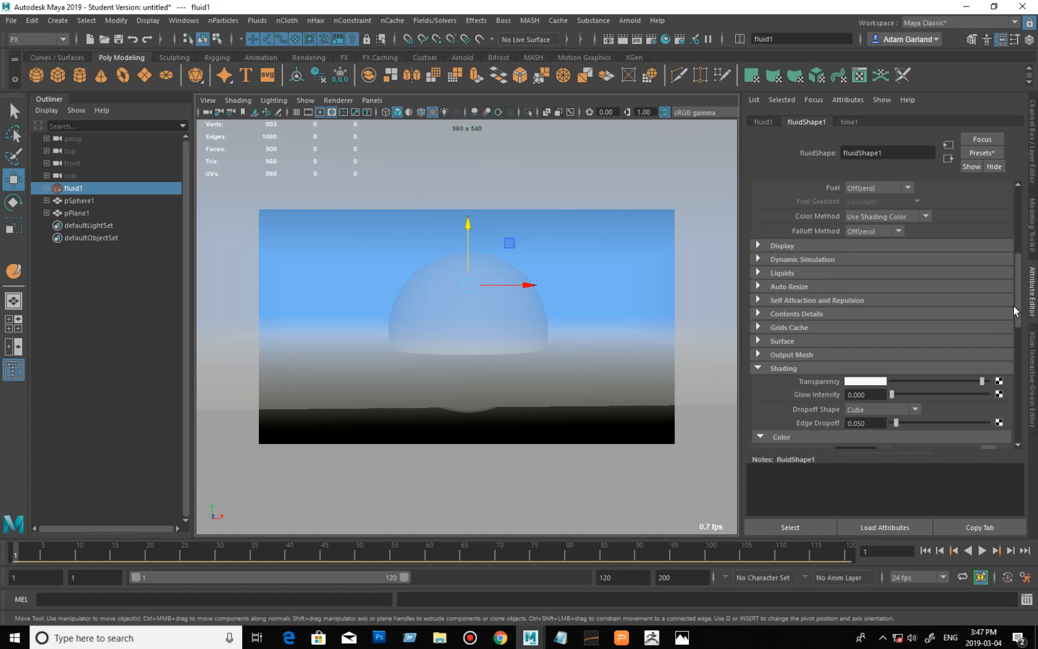
{"action": "left_click_drag", "start_coordinate": [1019, 307], "coordinate": [1019, 349]}
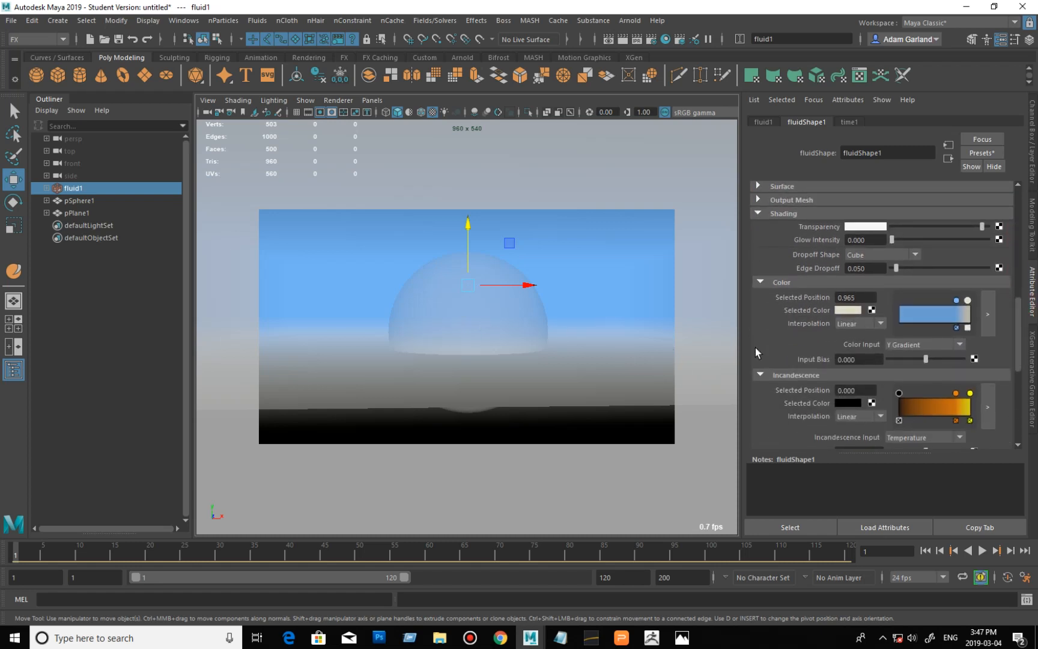
{"action": "left_click_drag", "start_coordinate": [1020, 336], "coordinate": [1016, 359]}
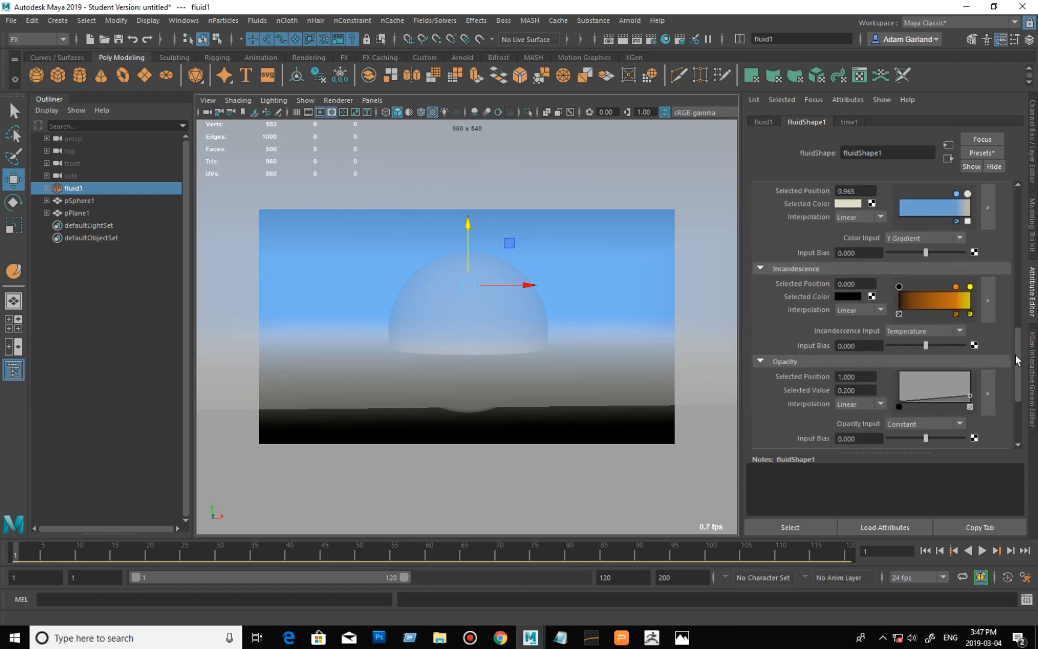
Step: Set the fluid's Opacity Input to Y Gradient and slope its opacity ramp from 0.280 at the start to 0.140 at the end
{"action": "left_click", "coordinate": [947, 424]}
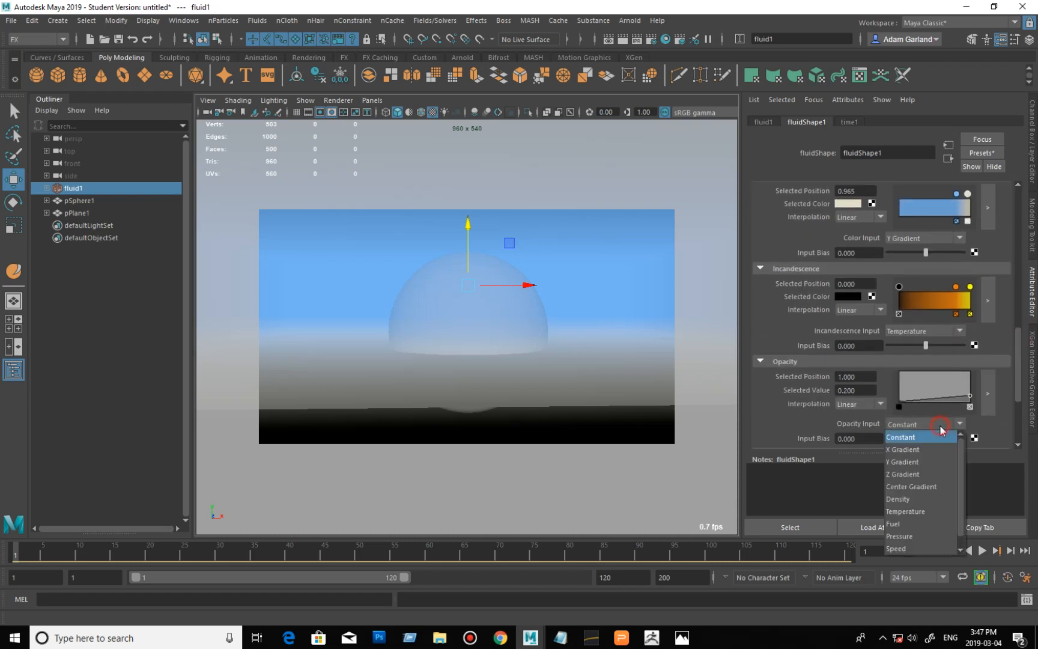
{"action": "left_click", "coordinate": [923, 461]}
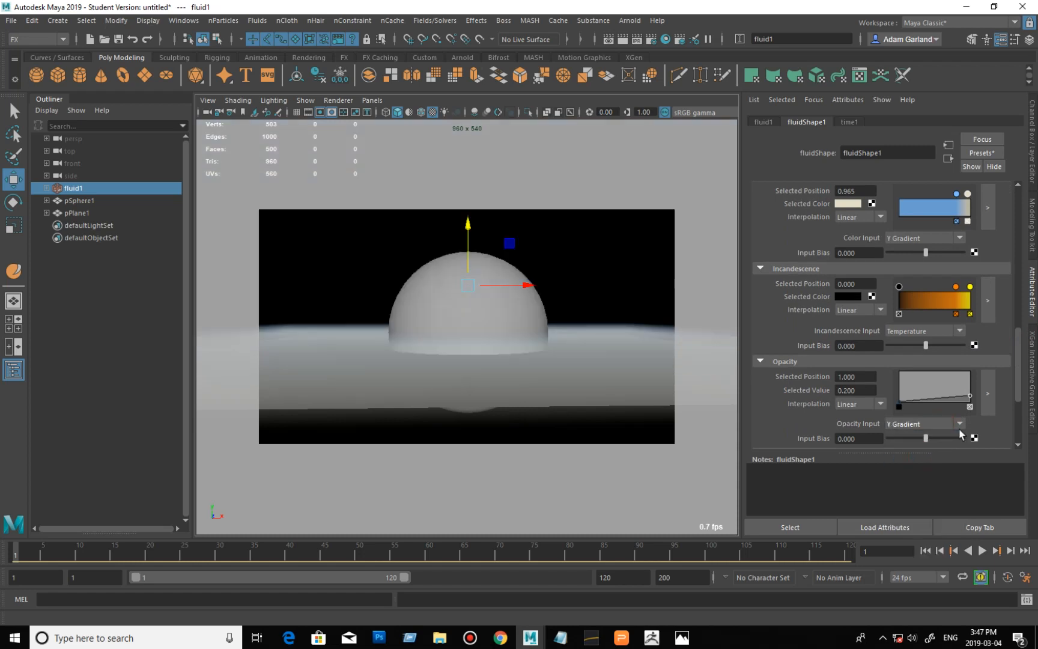
{"action": "left_click_drag", "start_coordinate": [970, 400], "coordinate": [973, 395]}
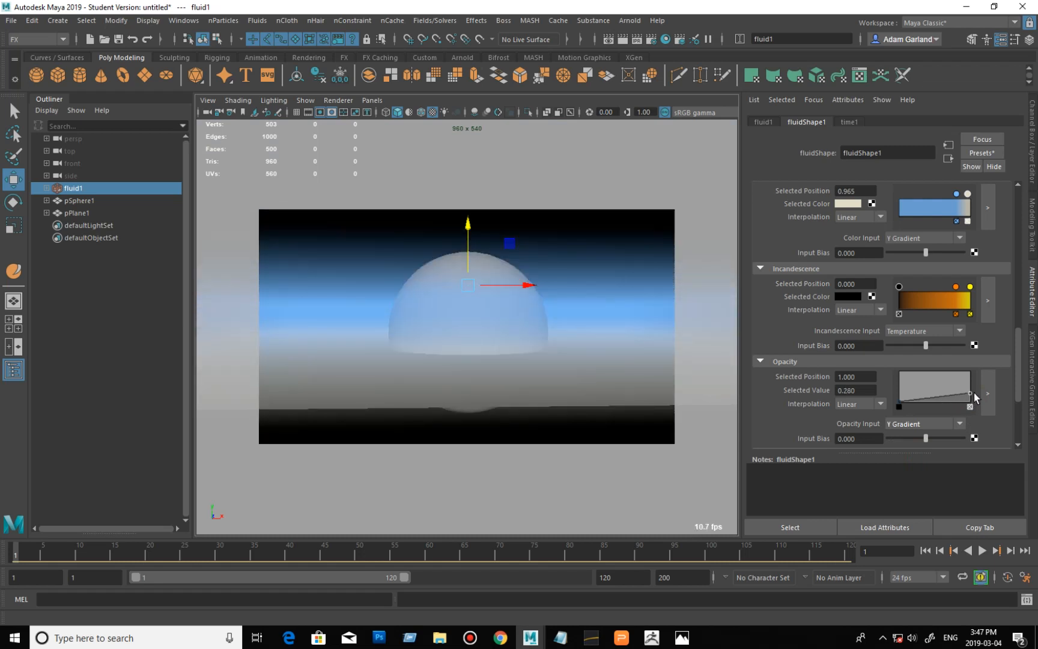
{"action": "left_click_drag", "start_coordinate": [900, 406], "coordinate": [898, 394]}
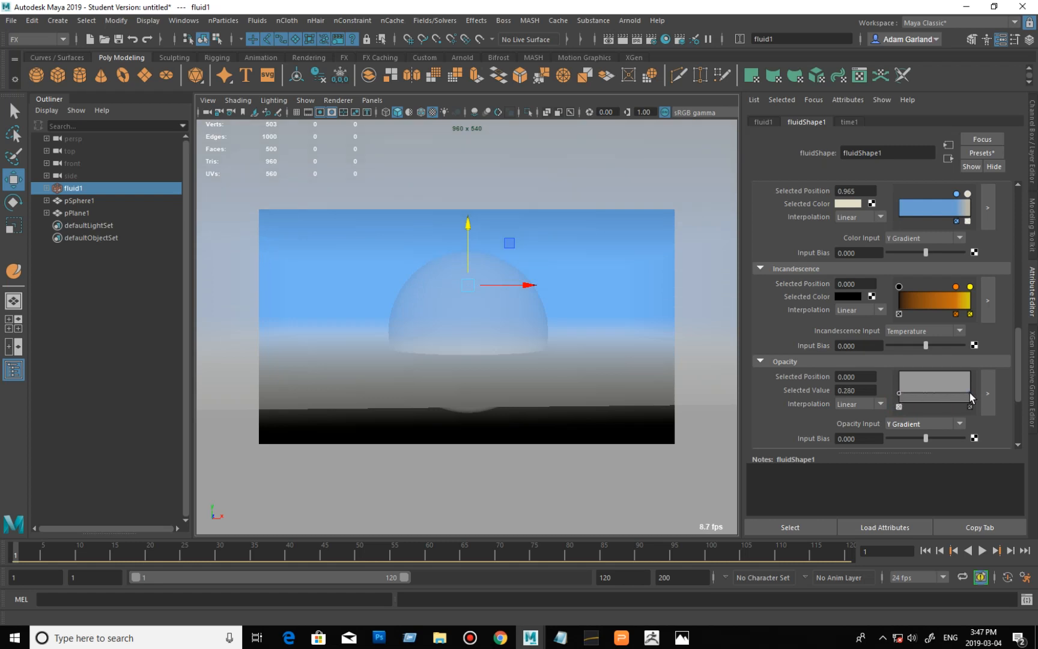
{"action": "left_click_drag", "start_coordinate": [969, 392], "coordinate": [973, 398]}
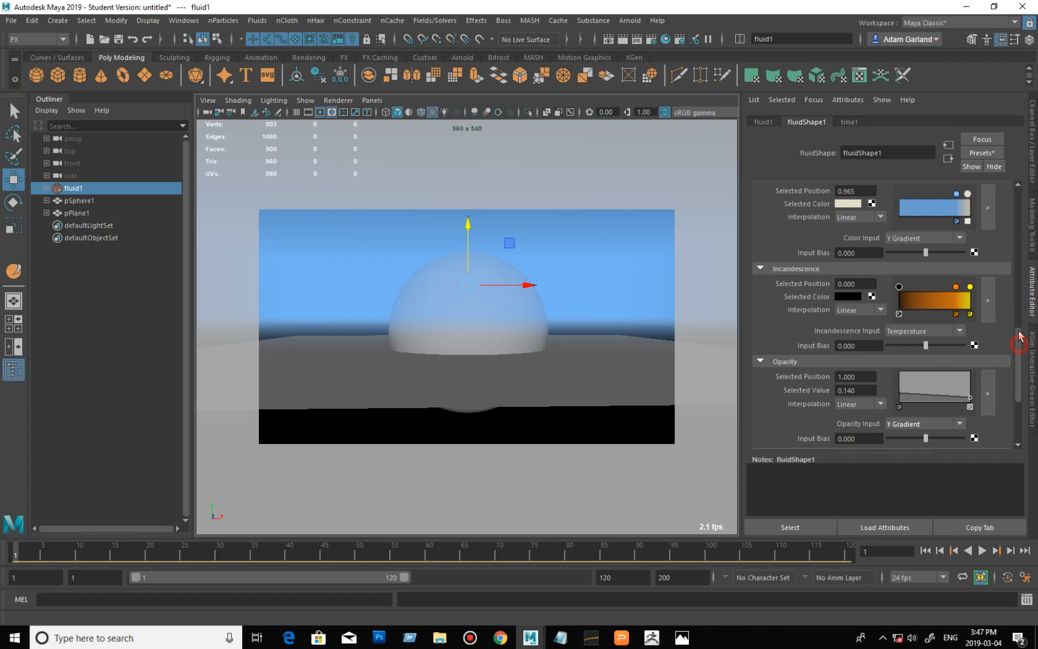
Step: Raise the fluid's shading transparency slightly
{"action": "left_click_drag", "start_coordinate": [1021, 339], "coordinate": [1022, 306]}
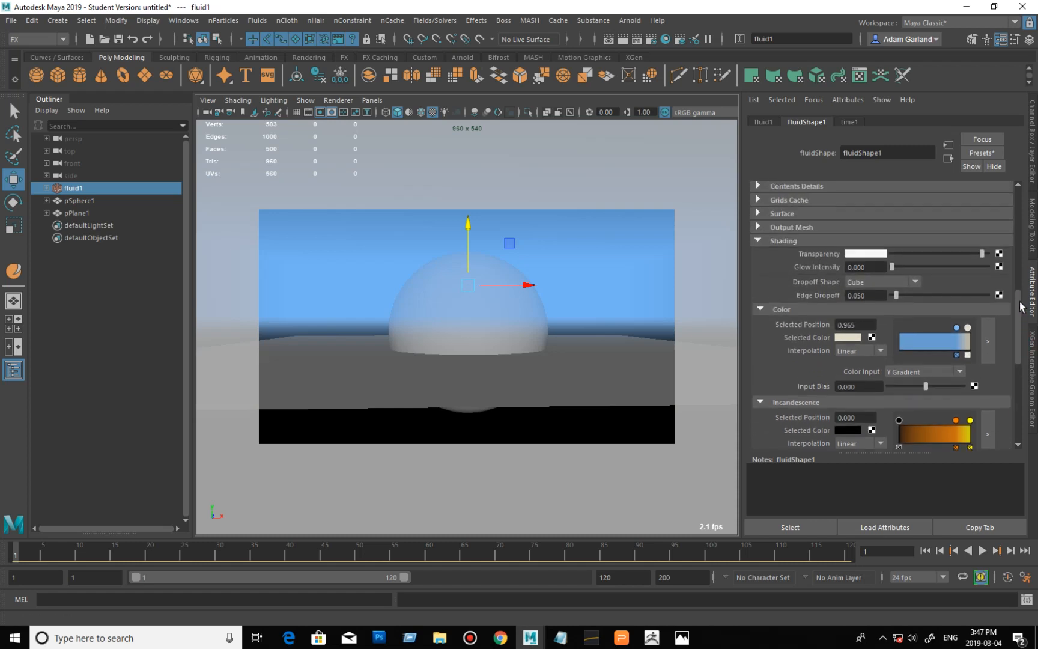
{"action": "left_click", "coordinate": [983, 254]}
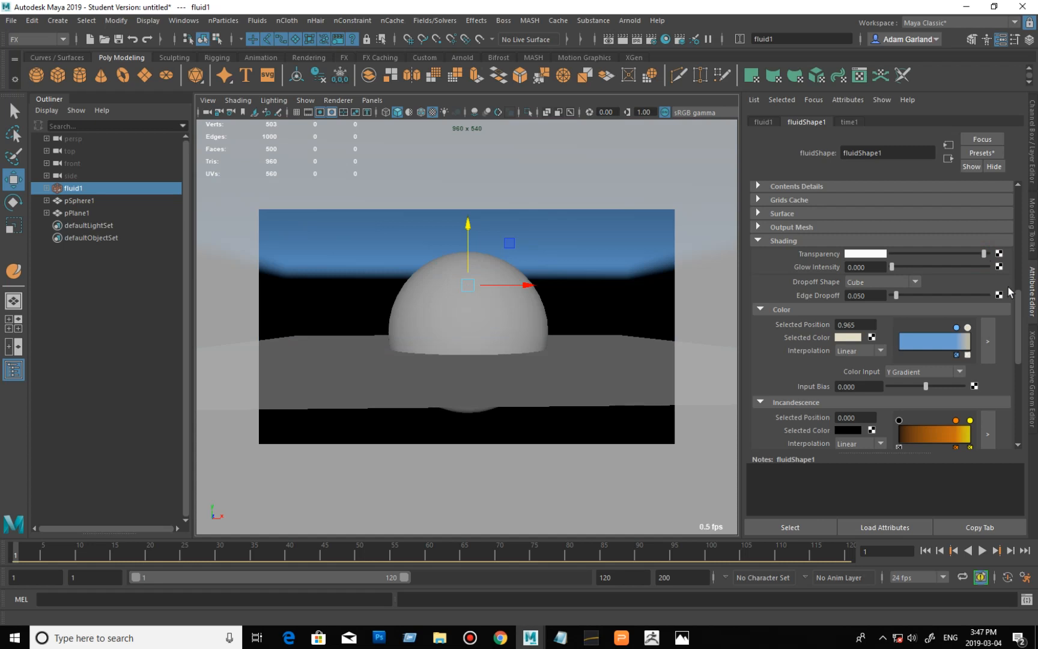
Step: In the enlarged opacity graph, set the start value to 1.0, the end to about 0.245, and add a point near position 0.06 with value 0.384
{"action": "scroll", "coordinate": [989, 293], "scroll_direction": "down", "scroll_amount": 5}
{"action": "left_click", "coordinate": [988, 291]}
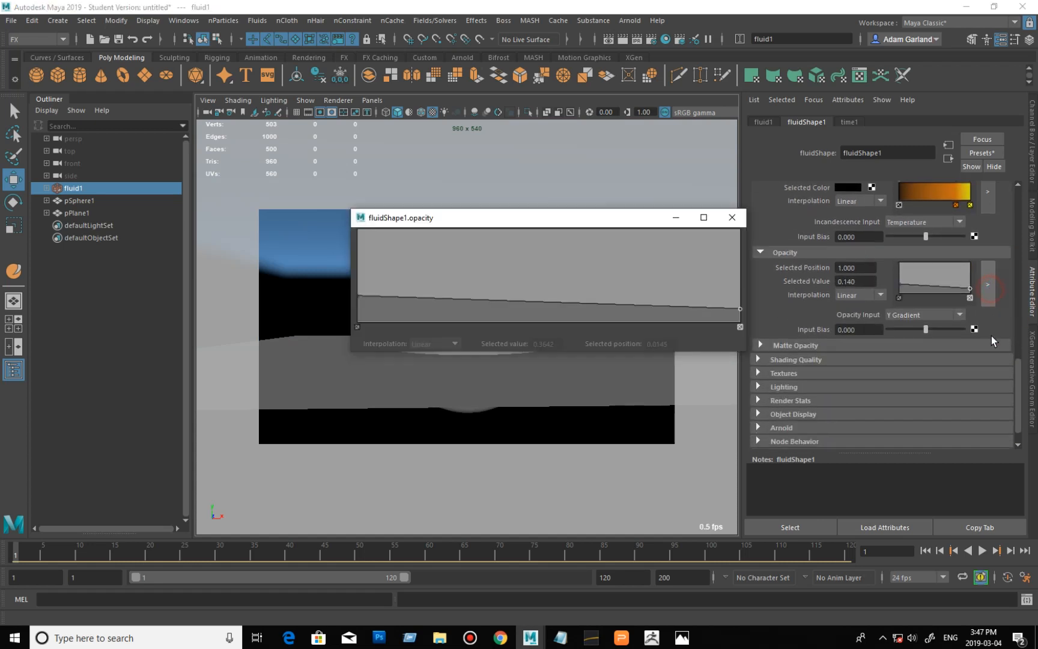
{"action": "left_click_drag", "start_coordinate": [602, 220], "coordinate": [803, 142]}
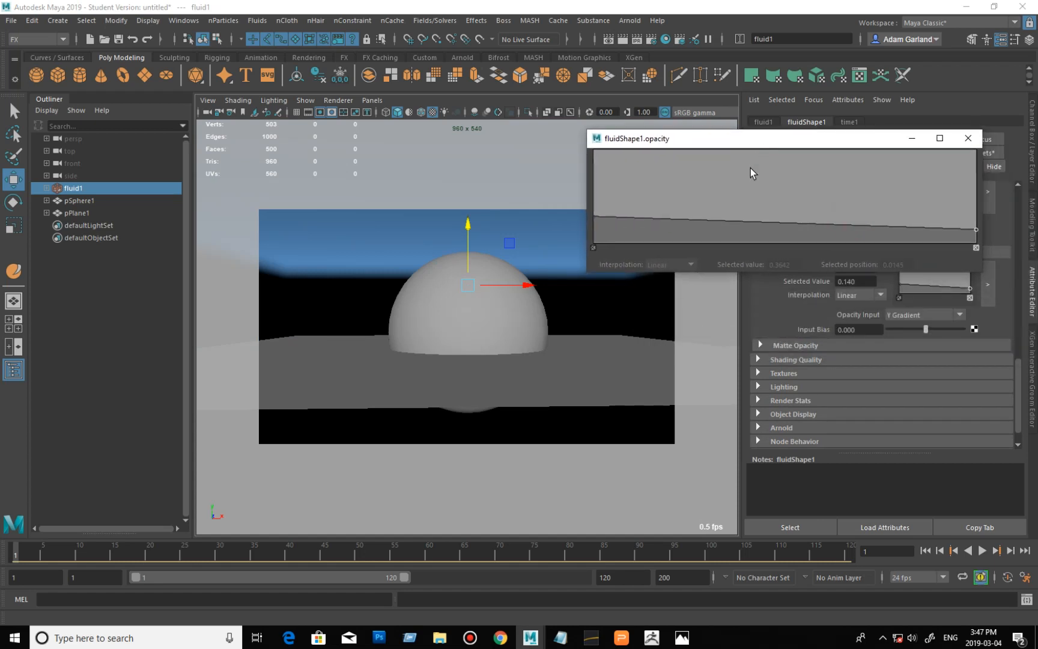
{"action": "left_click", "coordinate": [617, 214]}
{"action": "left_click_drag", "start_coordinate": [594, 220], "coordinate": [579, 139]}
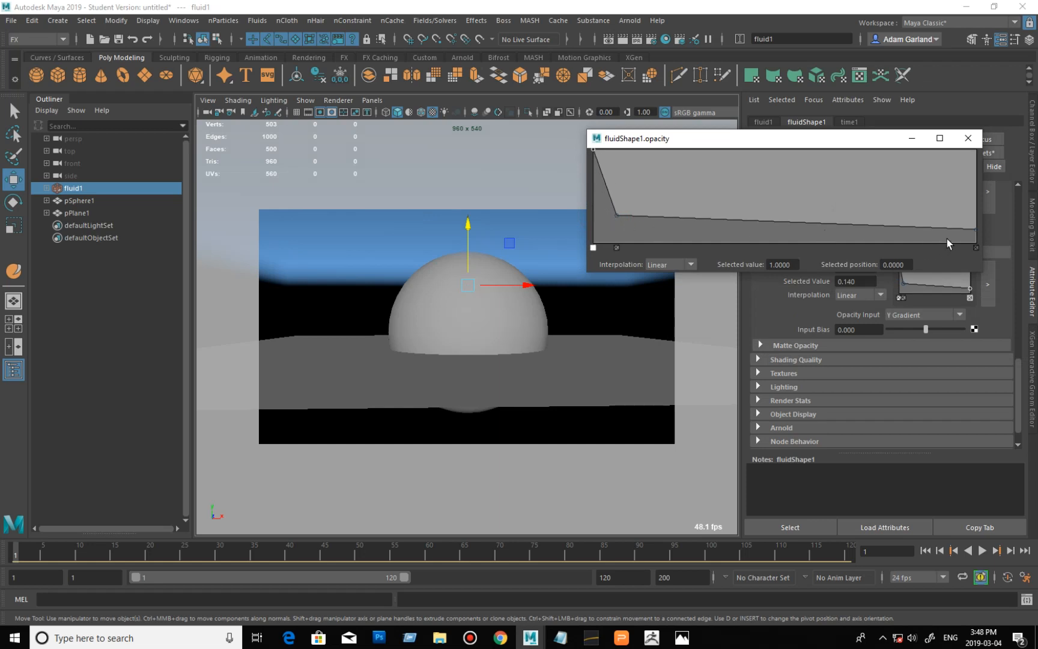
{"action": "left_click_drag", "start_coordinate": [974, 228], "coordinate": [975, 217]}
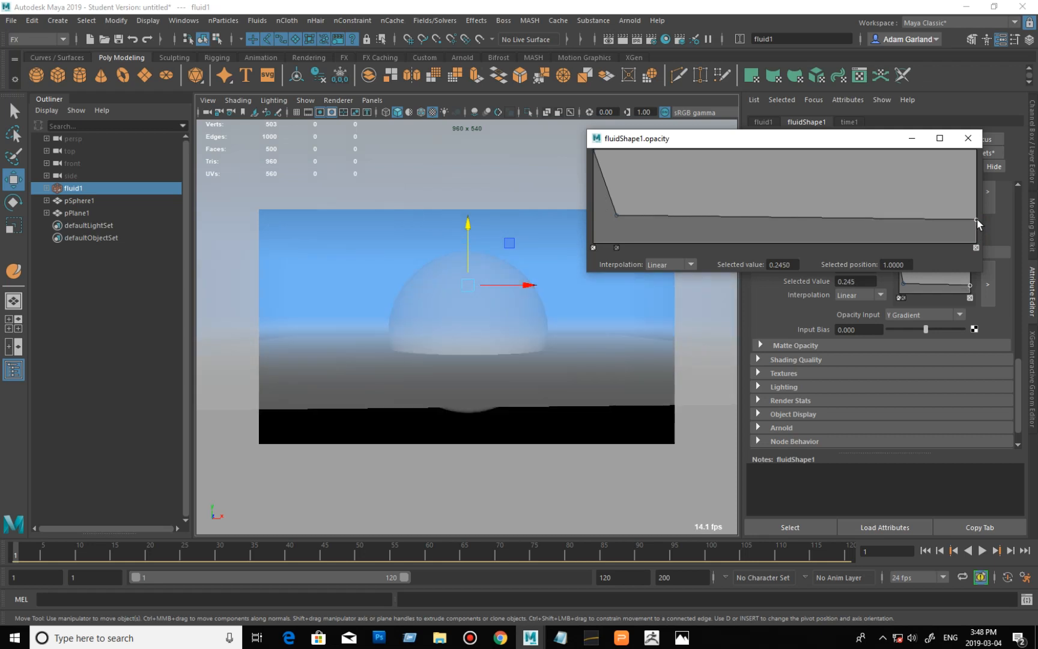
{"action": "left_click_drag", "start_coordinate": [617, 216], "coordinate": [617, 206]}
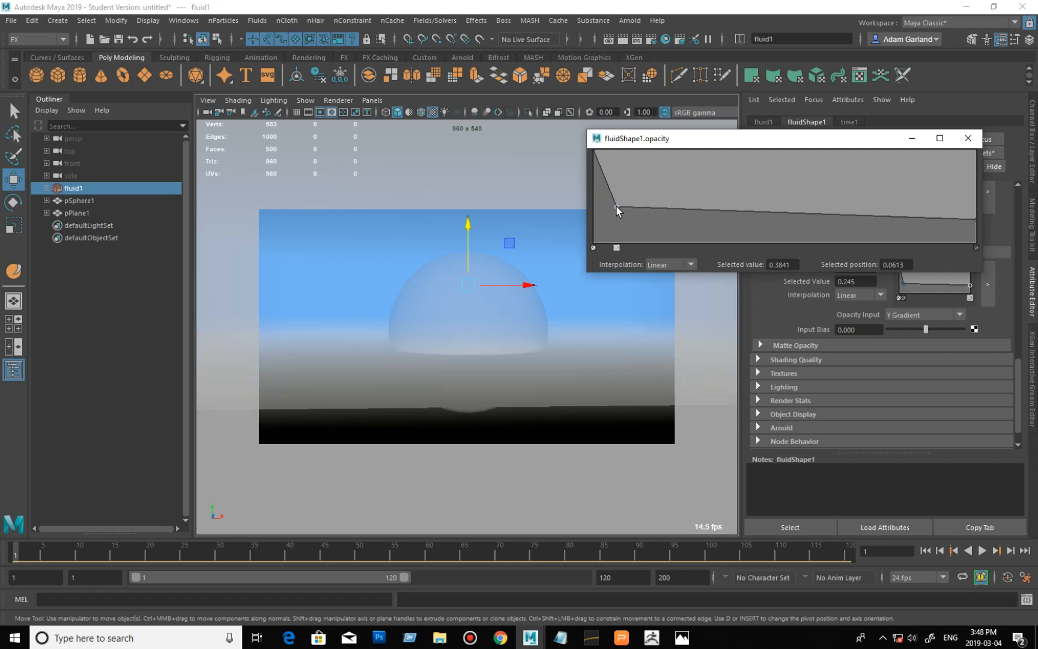
Step: Add further points to smooth the opacity curve's initial falloff, set its end value to about 0.252, and close the enlarged graph
{"action": "left_click_drag", "start_coordinate": [686, 209], "coordinate": [623, 207]}
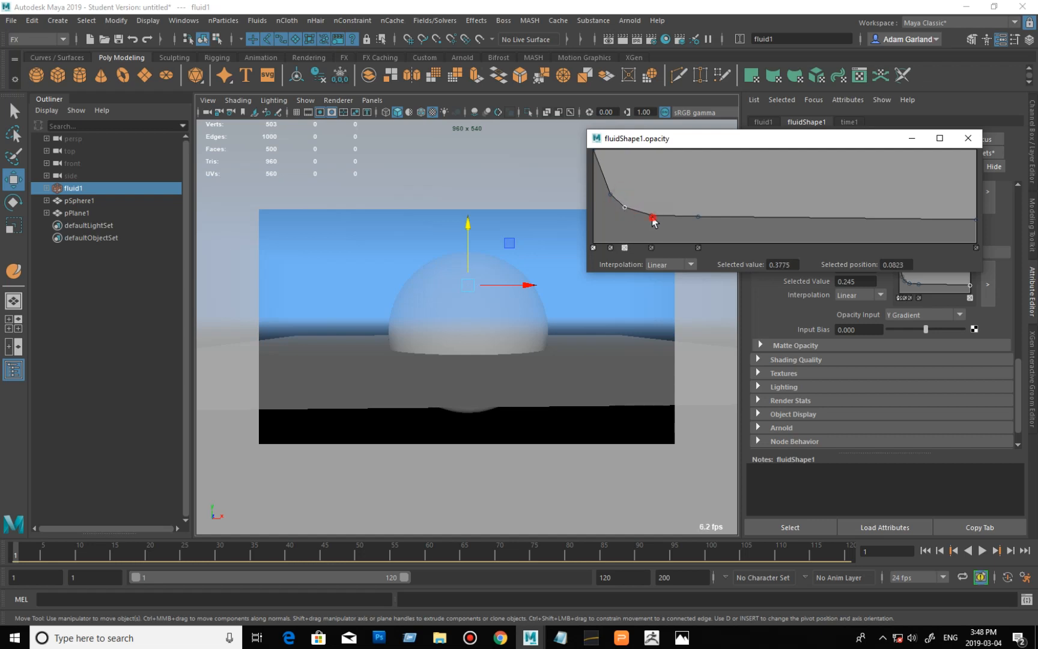
{"action": "left_click", "coordinate": [651, 215]}
{"action": "left_click", "coordinate": [976, 219]}
{"action": "left_click_drag", "start_coordinate": [976, 219], "coordinate": [976, 218]}
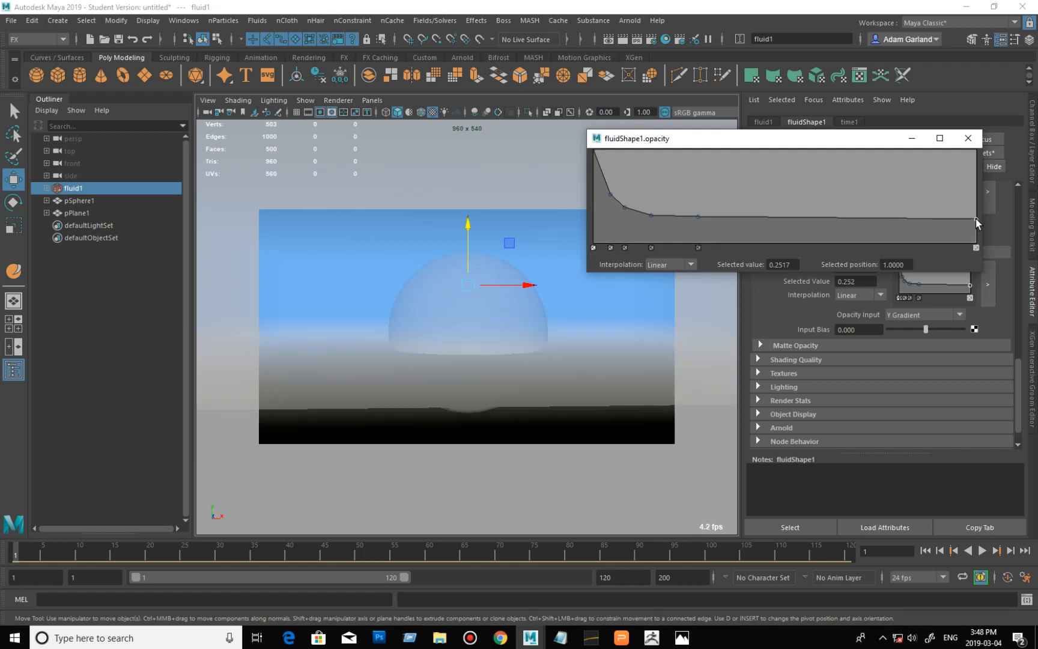
{"action": "left_click", "coordinate": [974, 143]}
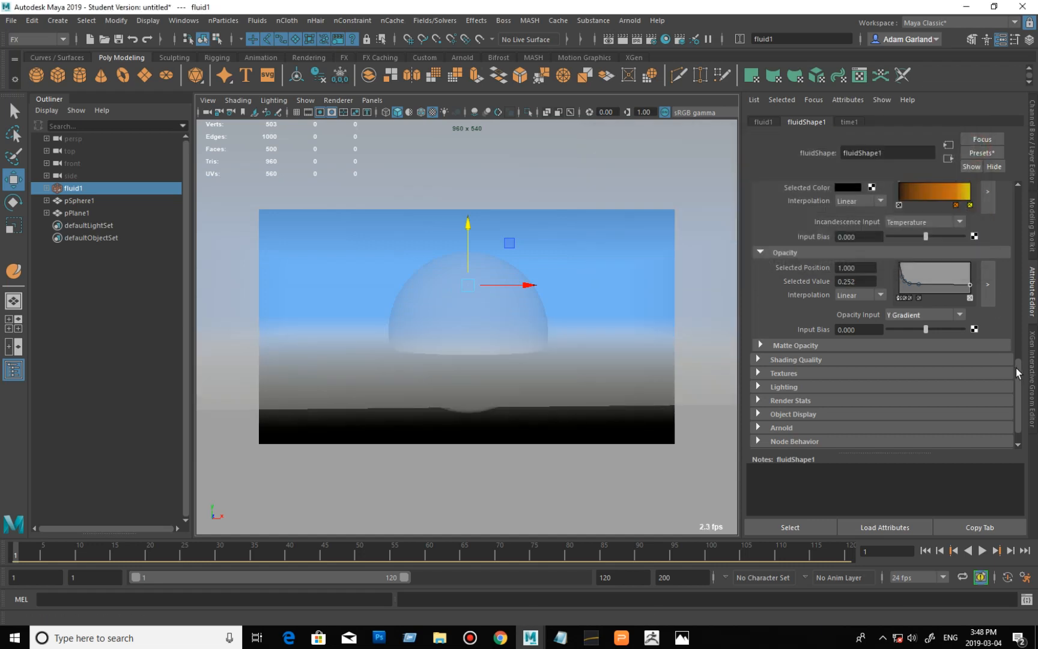
Step: Try small adjustments to the fluid's transparency and the opacity input bias
{"action": "left_click_drag", "start_coordinate": [1017, 369], "coordinate": [1020, 300]}
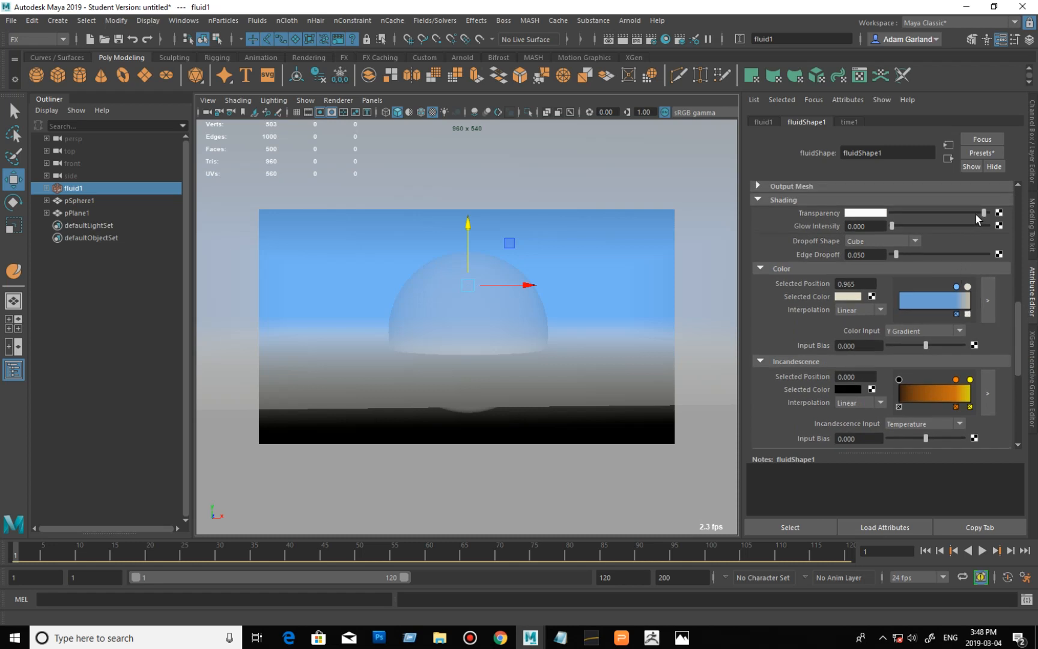
{"action": "left_click_drag", "start_coordinate": [984, 214], "coordinate": [983, 213]}
{"action": "scroll", "coordinate": [1019, 330], "scroll_direction": "down", "scroll_amount": 2}
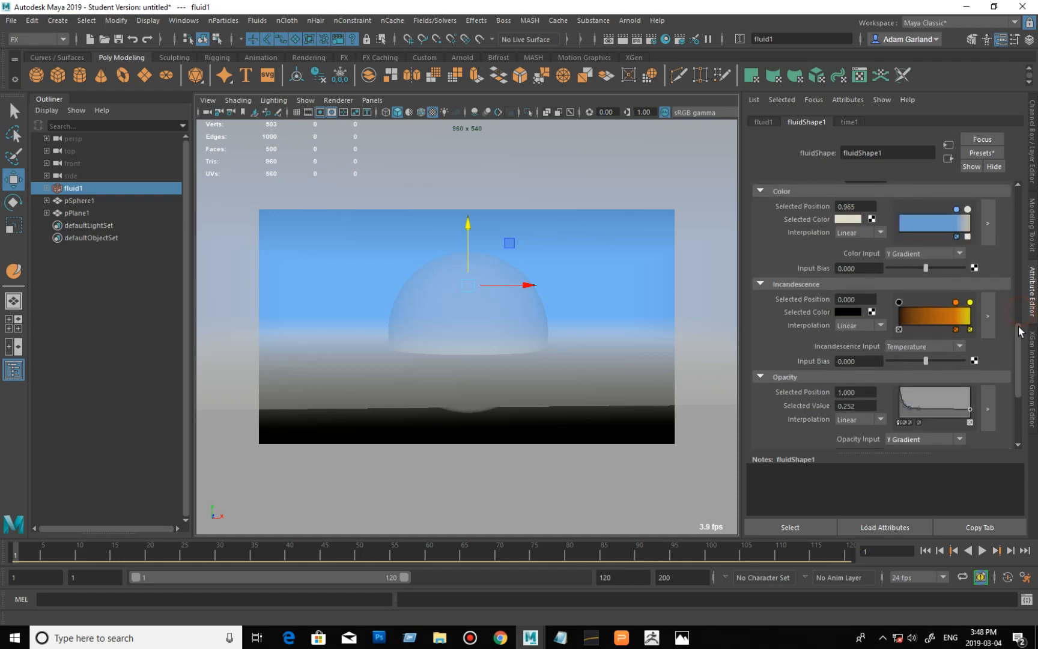
{"action": "scroll", "coordinate": [1019, 330], "scroll_direction": "down", "scroll_amount": 3}
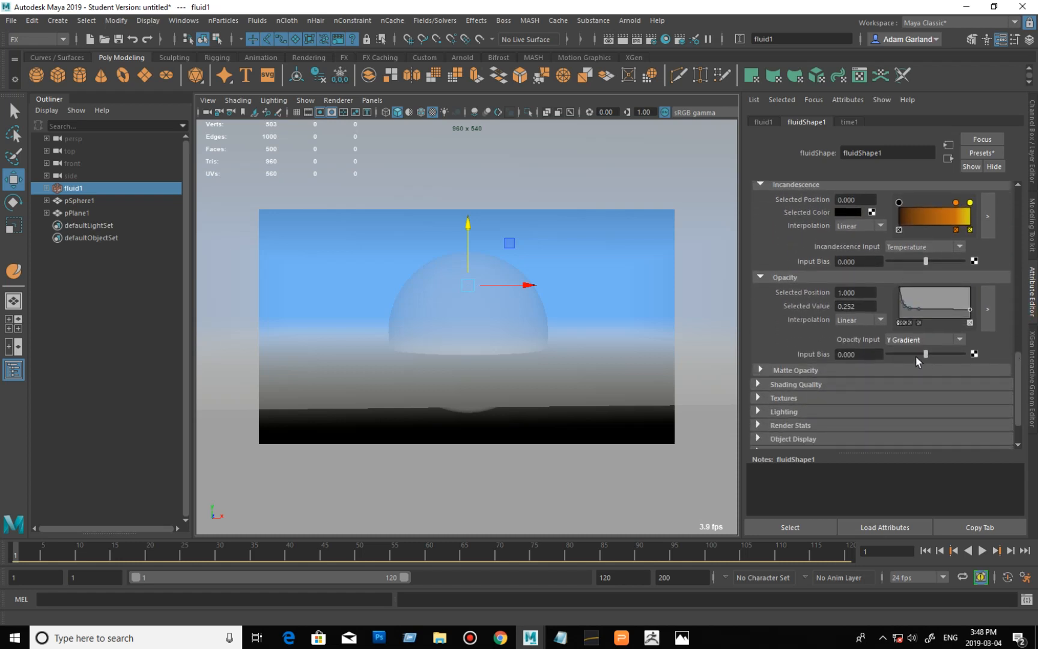
{"action": "mouse_move", "coordinate": [923, 354]}
{"action": "left_mouse_down"}
{"action": "mouse_move", "coordinate": [931, 357]}
{"action": "mouse_move", "coordinate": [903, 354]}
{"action": "mouse_move", "coordinate": [935, 357]}
{"action": "mouse_move", "coordinate": [917, 357]}
{"action": "left_mouse_up"}
Step: Set the HSV value of the fluid's transparency color to 0.96 after trying 0.9
{"action": "left_click_drag", "start_coordinate": [1018, 363], "coordinate": [1021, 301]}
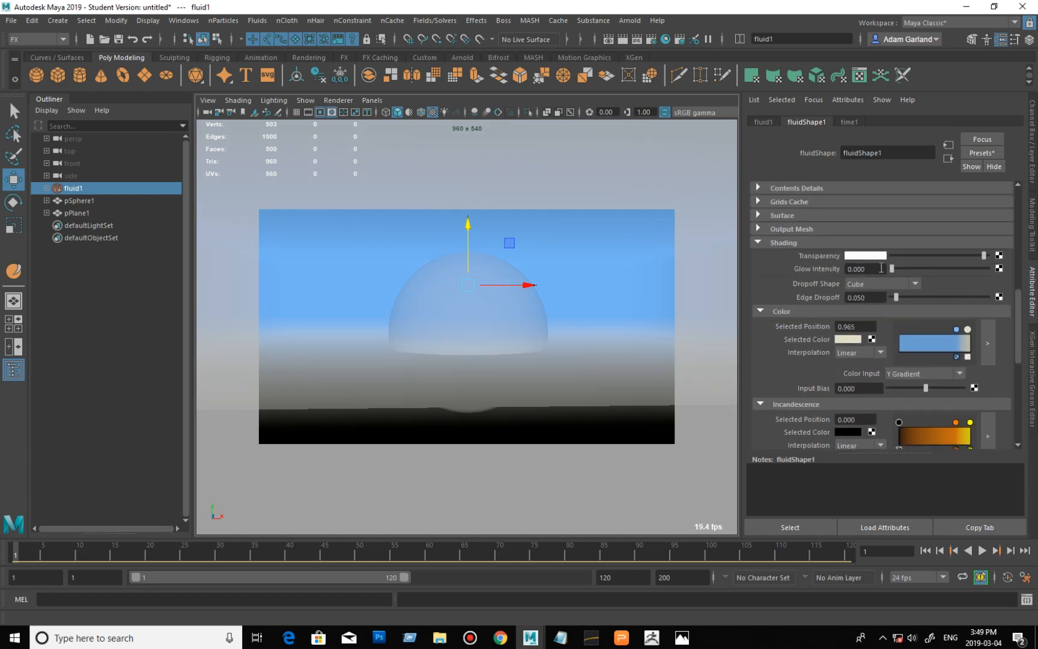
{"action": "left_click", "coordinate": [865, 255]}
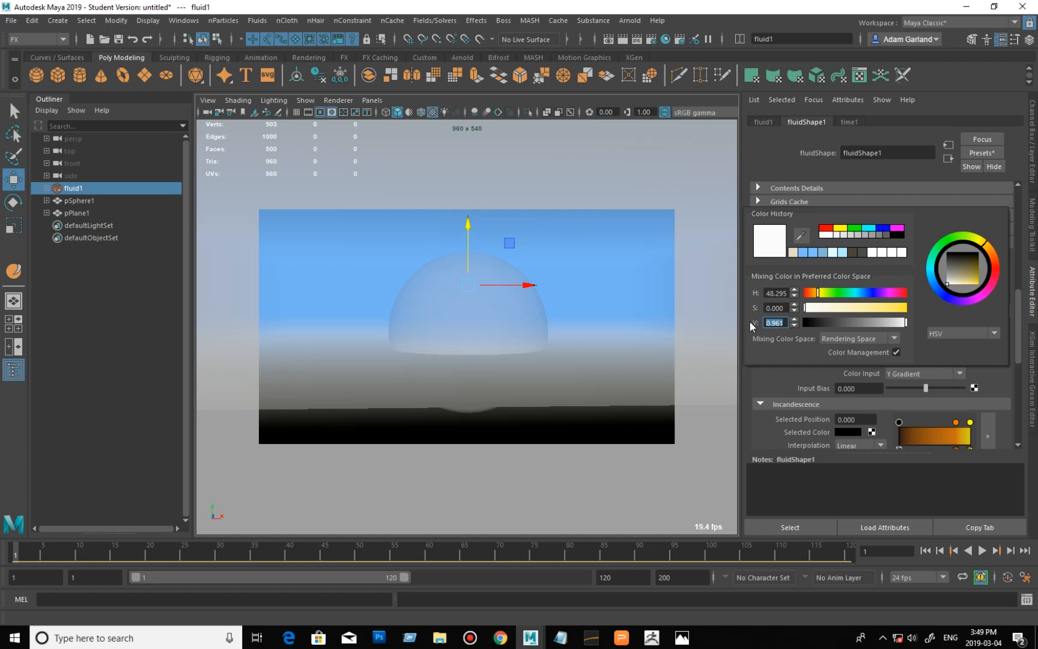
{"action": "type", "text": "0.9"}
{"action": "key", "text": "Return"}
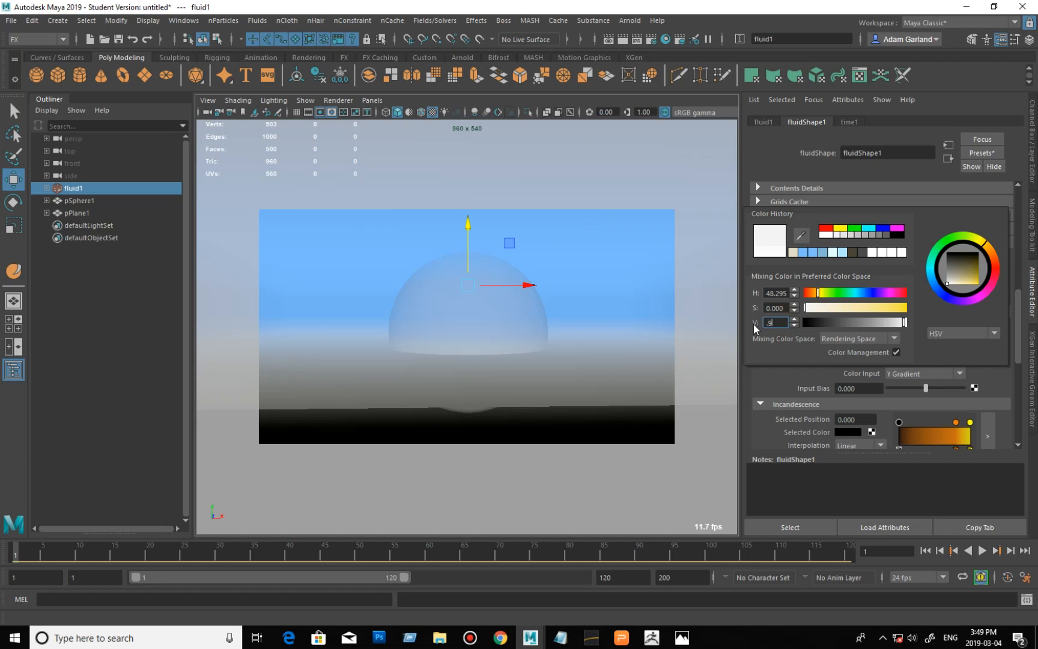
{"action": "type", "text": ".96"}
{"action": "key", "text": "Return"}
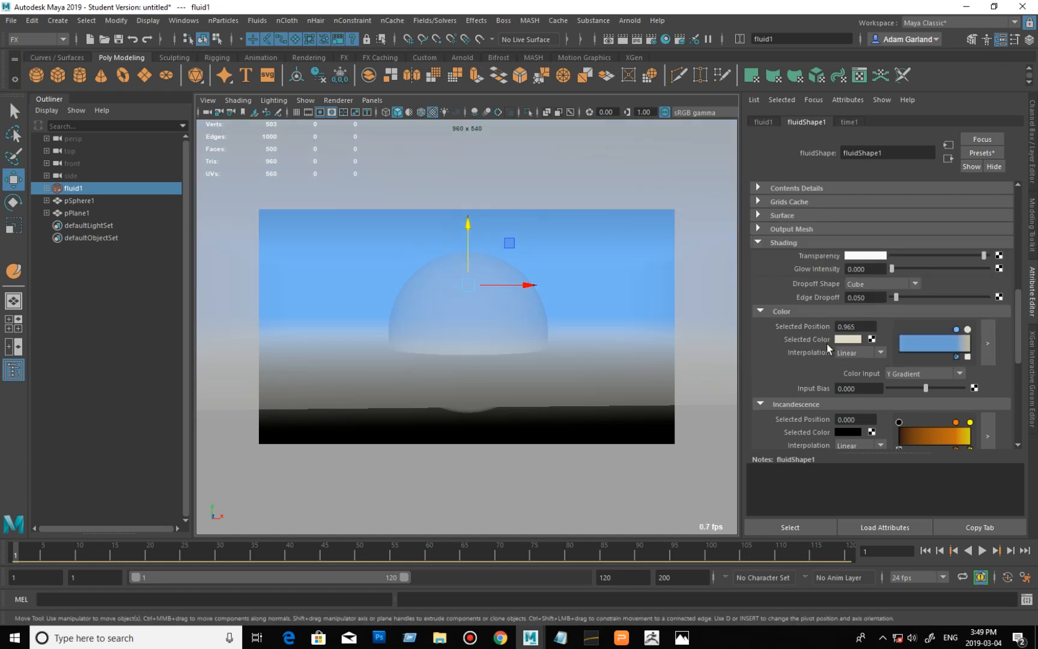
Step: Change the first color of the fluid's color ramp to hue 219.66, saturation 0.865 and value 8
{"action": "left_click", "coordinate": [903, 343]}
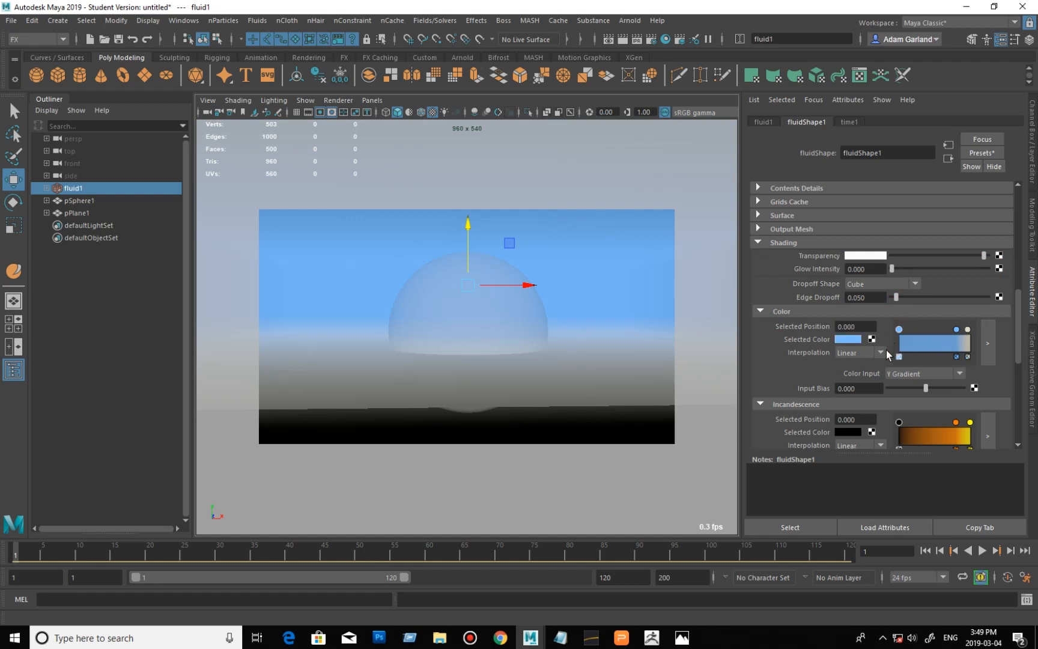
{"action": "left_click", "coordinate": [846, 340]}
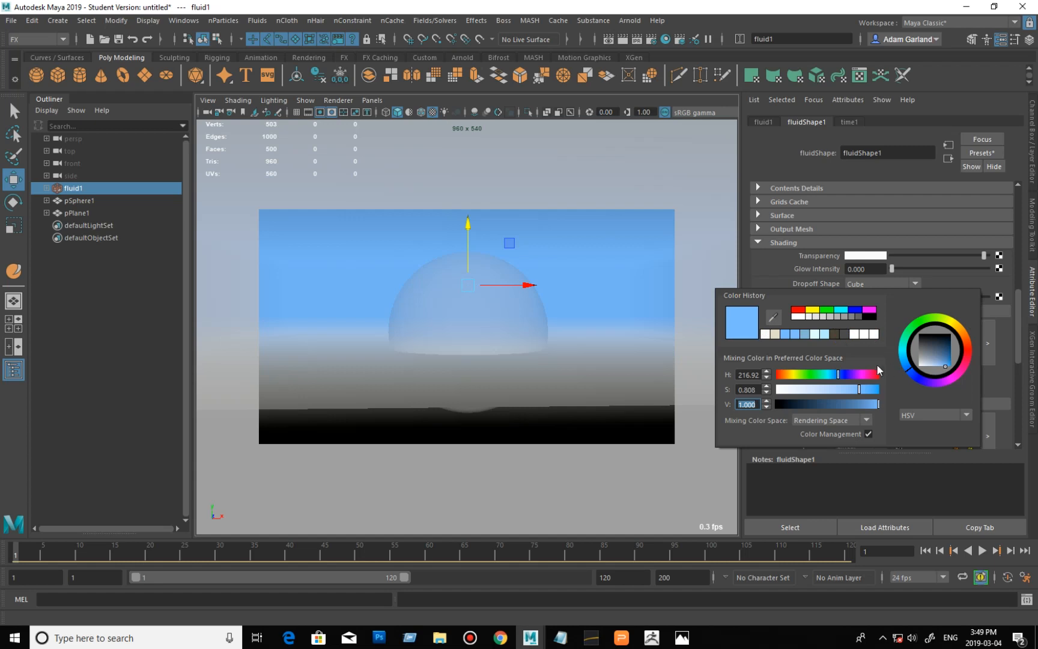
{"action": "left_click_drag", "start_coordinate": [859, 389], "coordinate": [909, 370]}
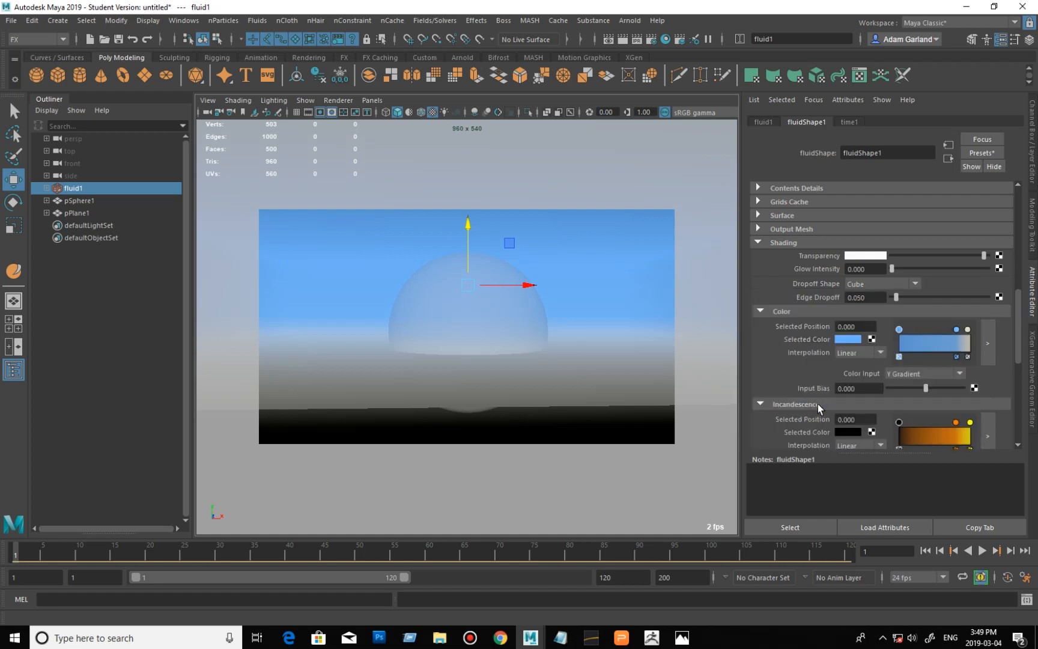
{"action": "left_click", "coordinate": [849, 339]}
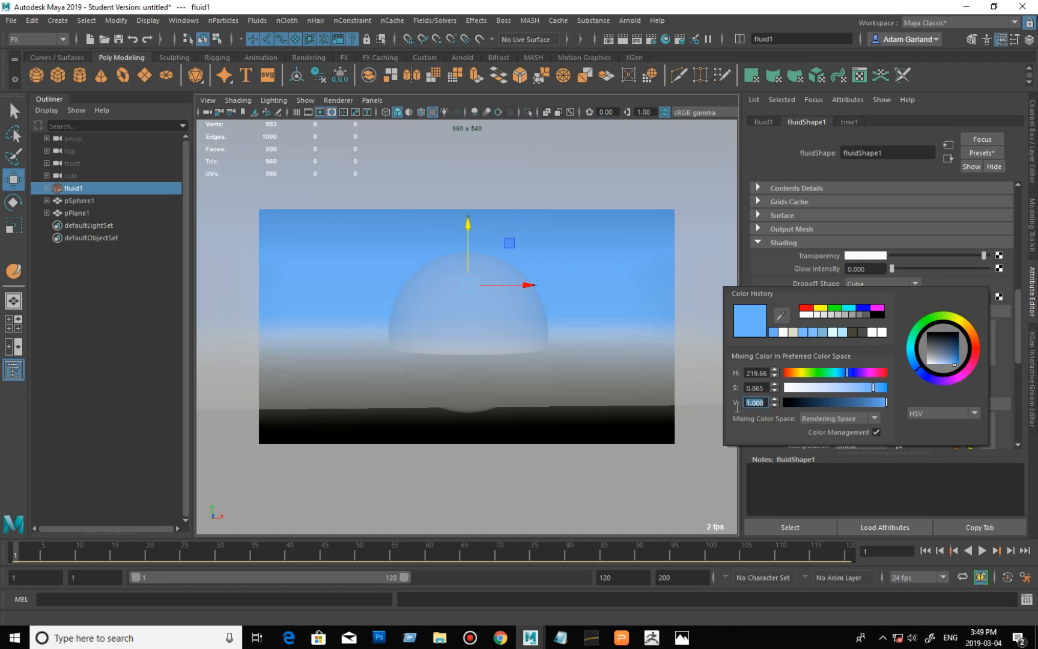
{"action": "type", "text": "8"}
{"action": "key", "text": "Return"}
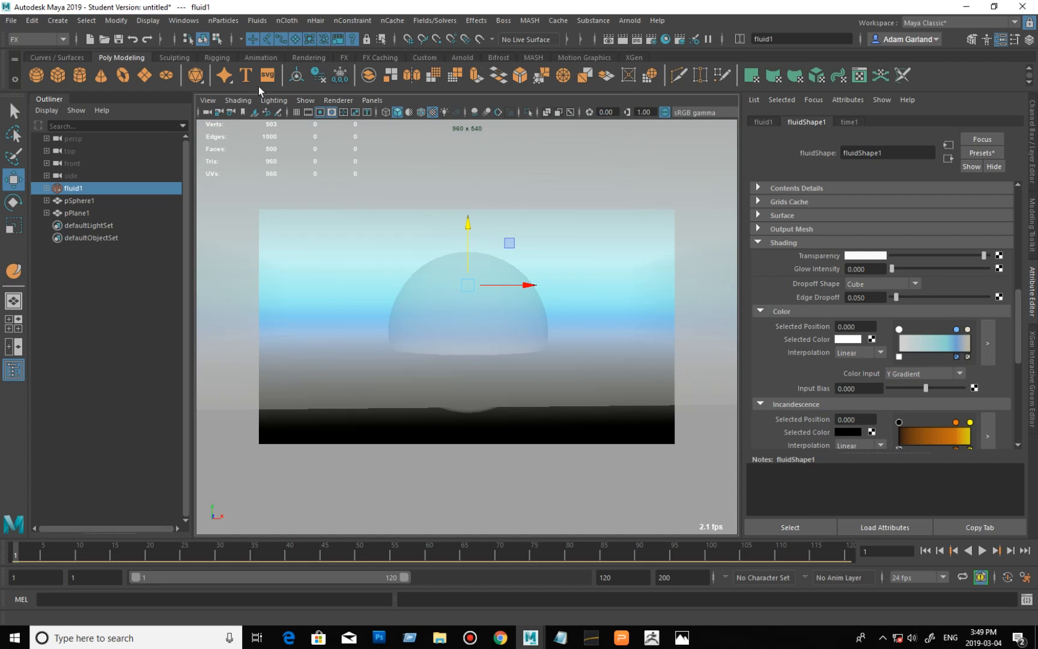
Step: Create a directional light and rotate it to about -18, -13 and -15 degrees
{"action": "left_click", "coordinate": [58, 21]}
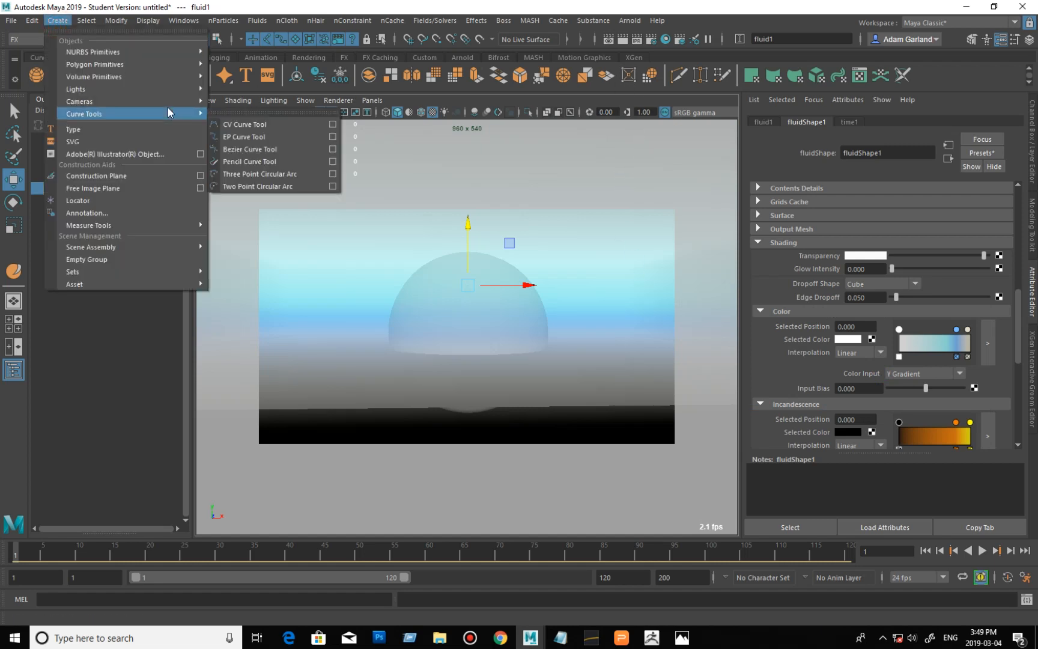
{"action": "mouse_move", "coordinate": [148, 88]}
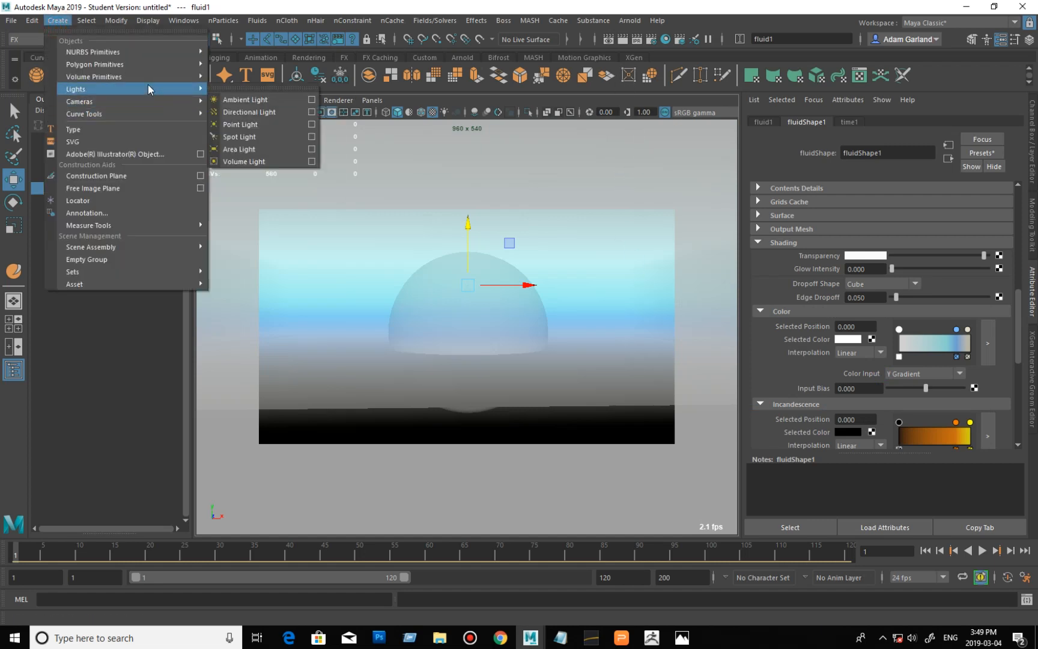
{"action": "left_click", "coordinate": [258, 112]}
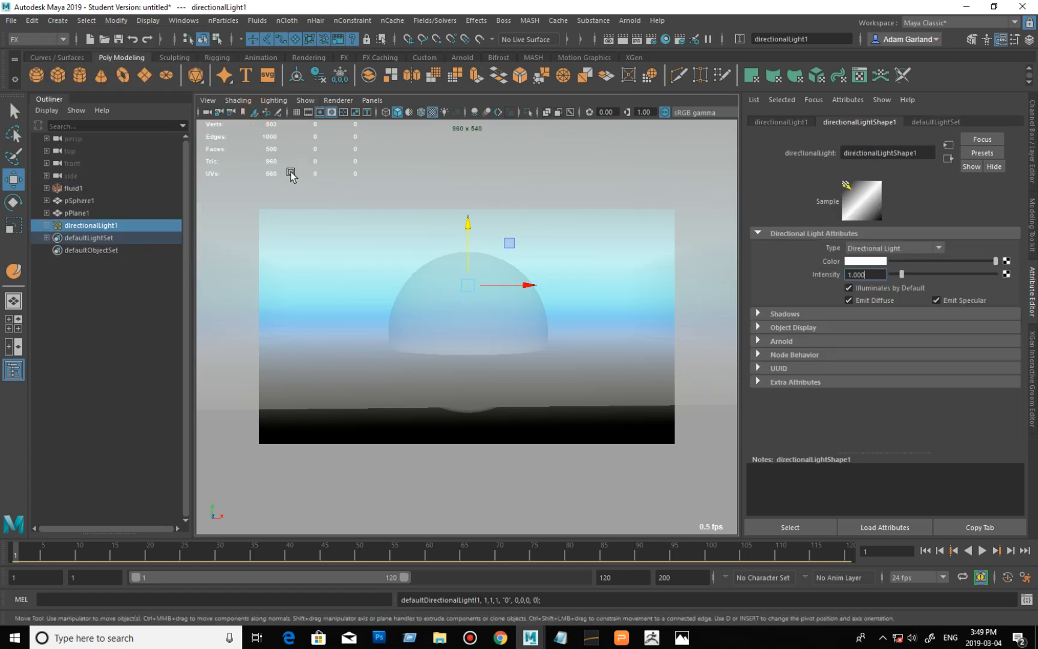
{"action": "left_click", "coordinate": [13, 201]}
{"action": "left_click_drag", "start_coordinate": [436, 306], "coordinate": [403, 276]}
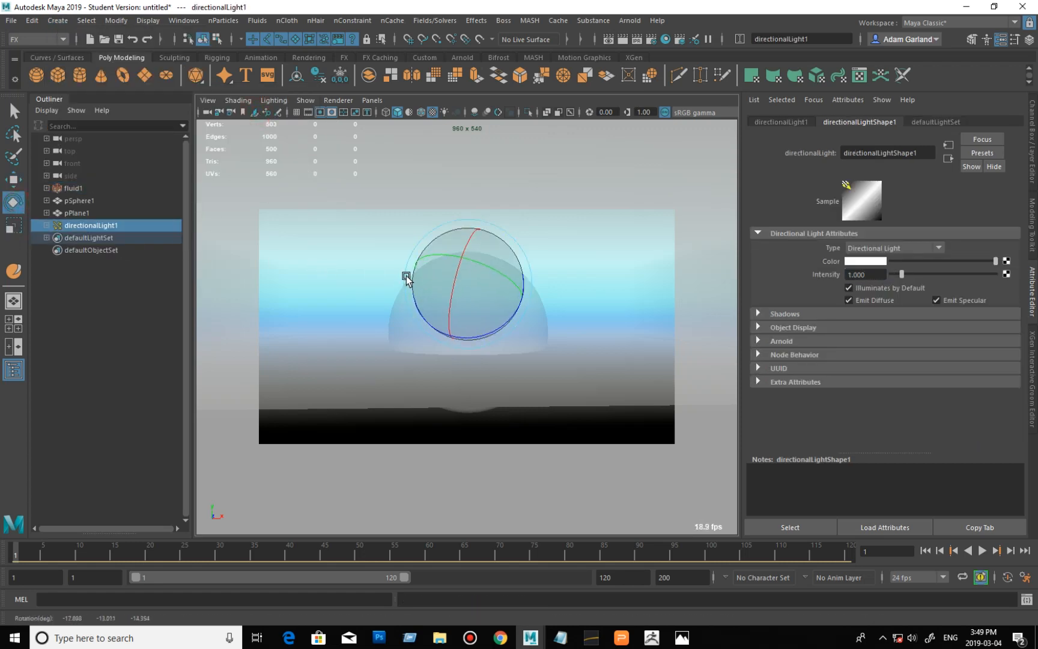
Step: Enlarge the directional light, raise it above the sphere and rotate it to a new aim
{"action": "left_click", "coordinate": [13, 226]}
{"action": "left_click_drag", "start_coordinate": [469, 284], "coordinate": [523, 287]}
{"action": "left_click", "coordinate": [13, 179]}
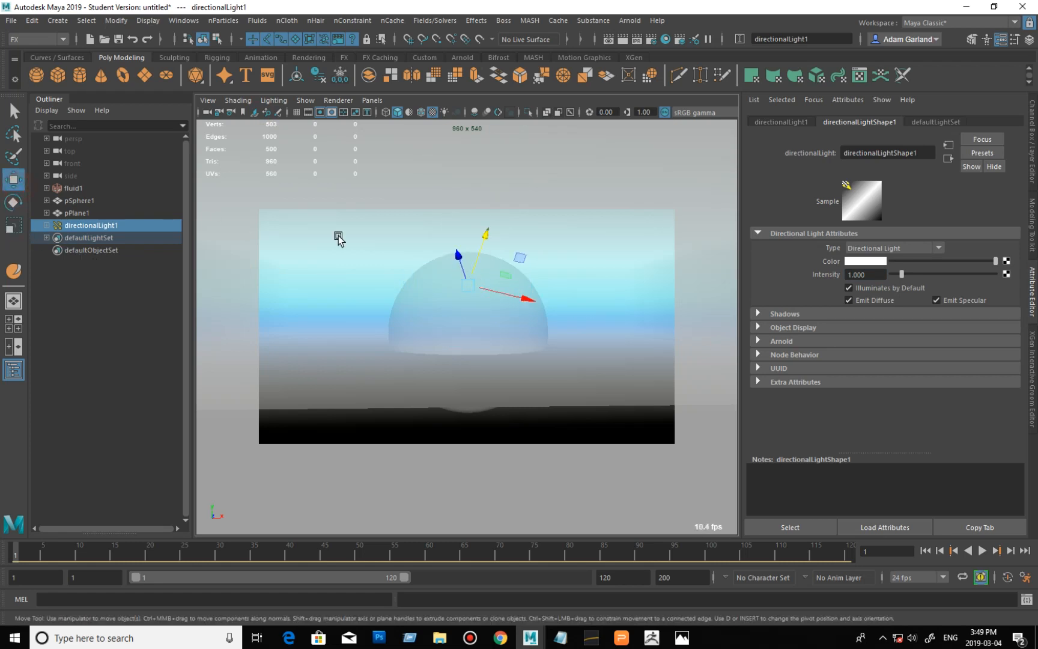
{"action": "left_click_drag", "start_coordinate": [488, 238], "coordinate": [503, 177]}
{"action": "left_click", "coordinate": [14, 203]}
{"action": "left_click_drag", "start_coordinate": [512, 257], "coordinate": [443, 227]}
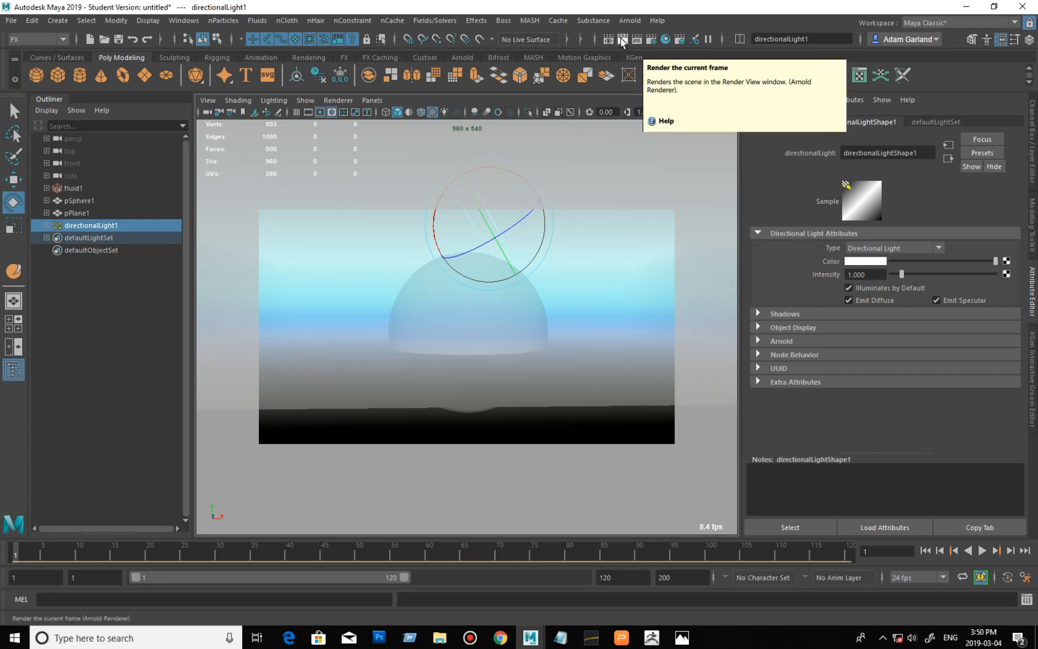
Step: Render the current frame with Arnold and move the render window down to uncover the viewport
{"action": "left_click", "coordinate": [650, 75]}
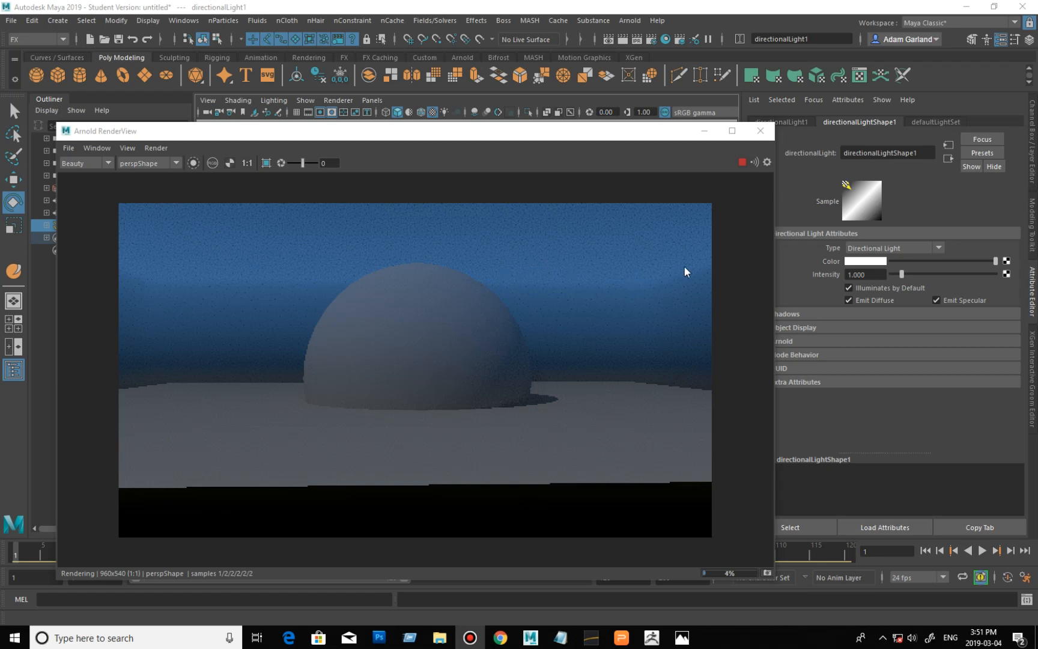
{"action": "left_click_drag", "start_coordinate": [498, 137], "coordinate": [505, 343]}
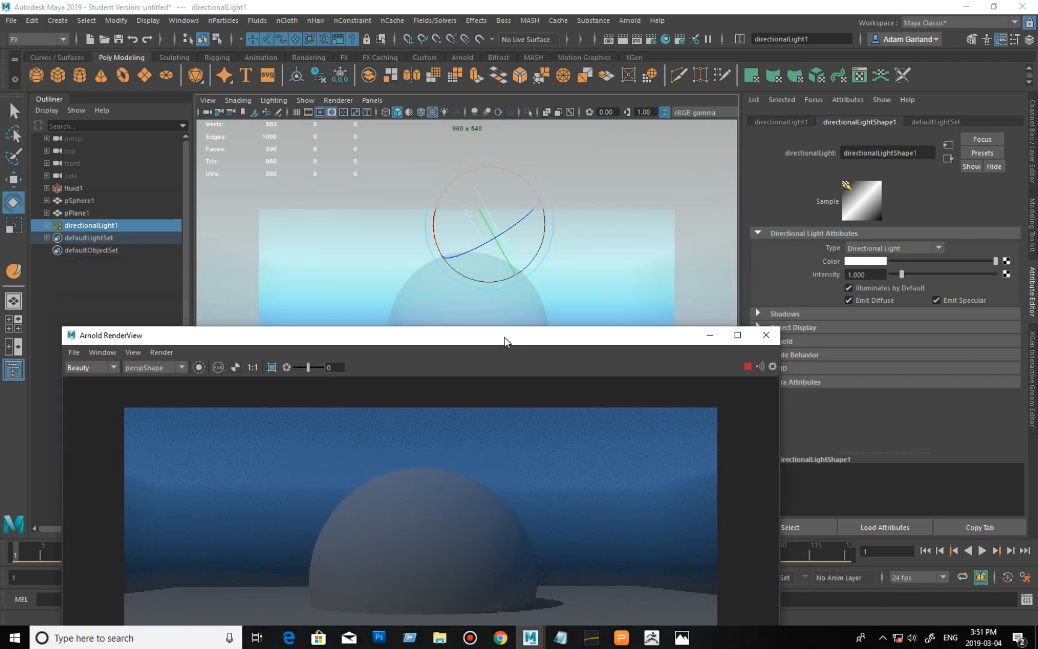
Step: Set the fluid container's Y size to 30 and raise the container slightly
{"action": "left_click", "coordinate": [73, 188]}
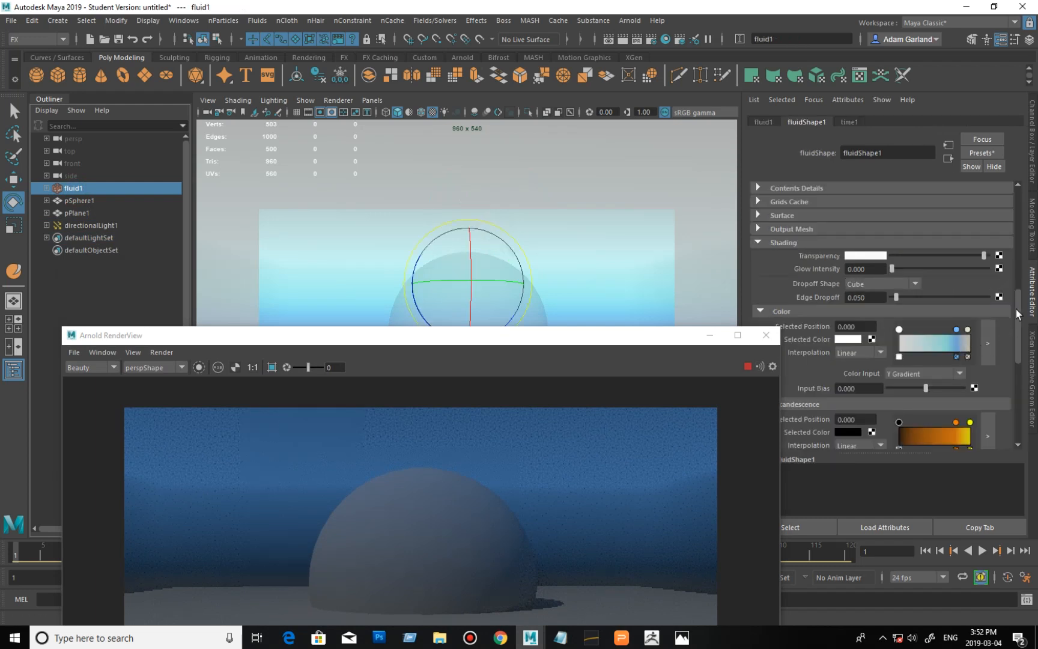
{"action": "scroll", "coordinate": [1020, 252], "scroll_direction": "up", "scroll_amount": 5}
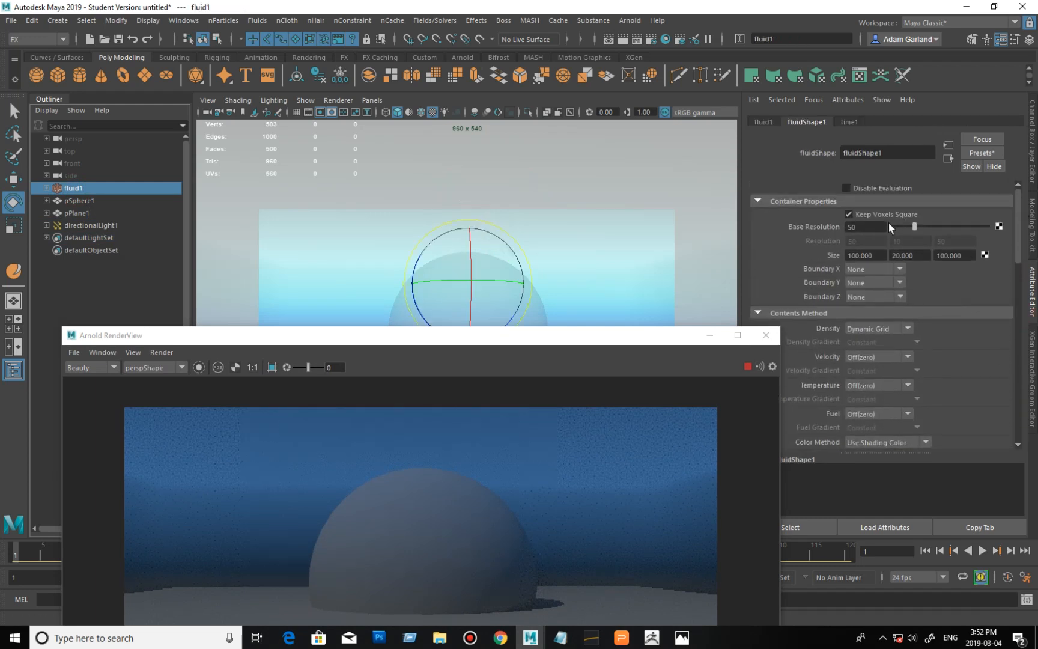
{"action": "left_click_drag", "start_coordinate": [927, 256], "coordinate": [886, 257]}
{"action": "type", "text": "30"}
{"action": "key", "text": "Return"}
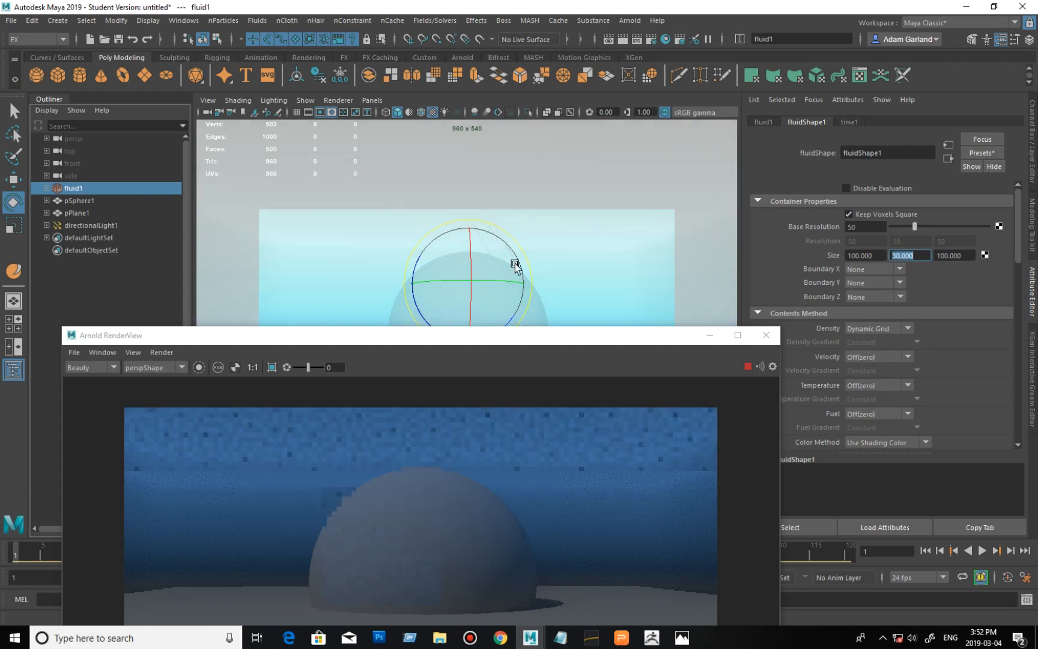
{"action": "left_click", "coordinate": [15, 180]}
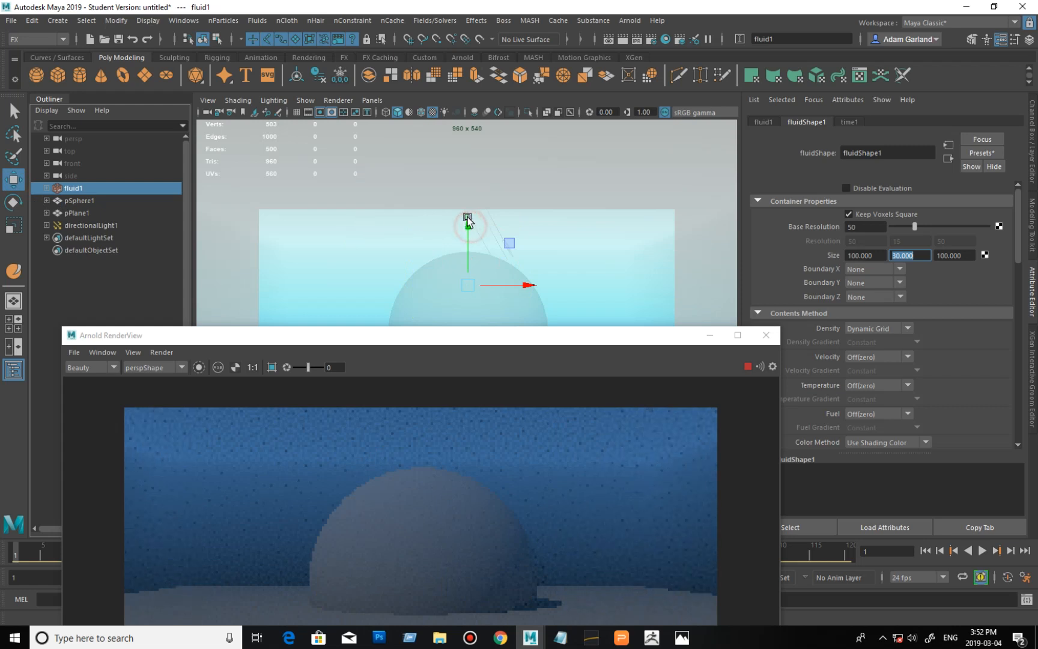
{"action": "mouse_move", "coordinate": [468, 219]}
{"action": "left_mouse_down"}
{"action": "mouse_move", "coordinate": [473, 194]}
{"action": "mouse_move", "coordinate": [474, 208]}
{"action": "left_mouse_up"}
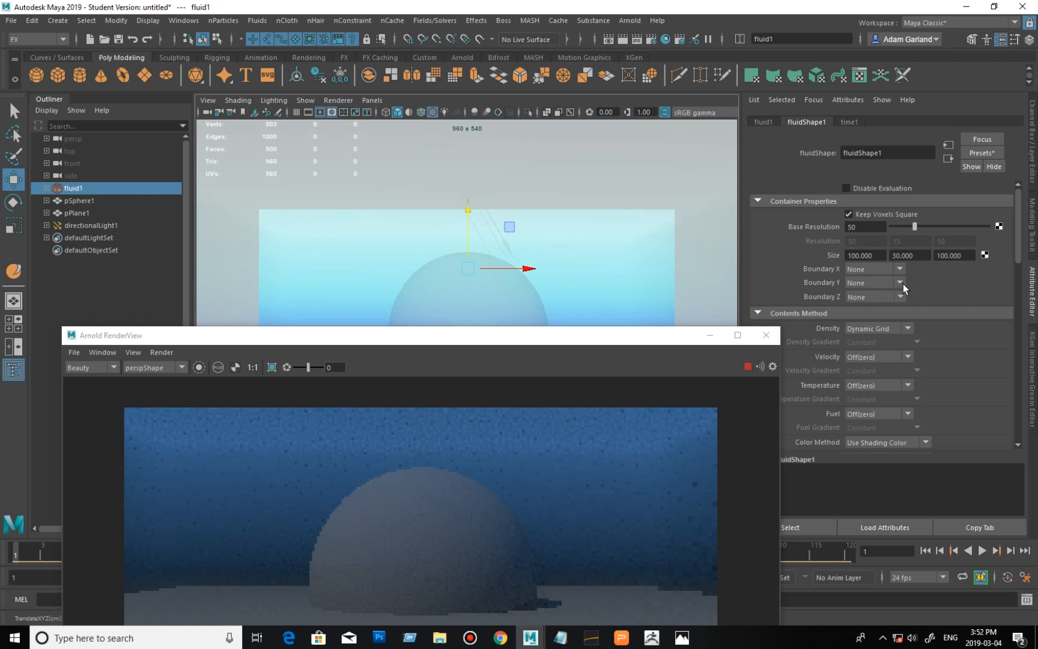
Step: Set the fluid container's Y size to 40 and nudge the container slightly upward
{"action": "left_click", "coordinate": [920, 259]}
{"action": "type", "text": "40"}
{"action": "key", "text": "Return"}
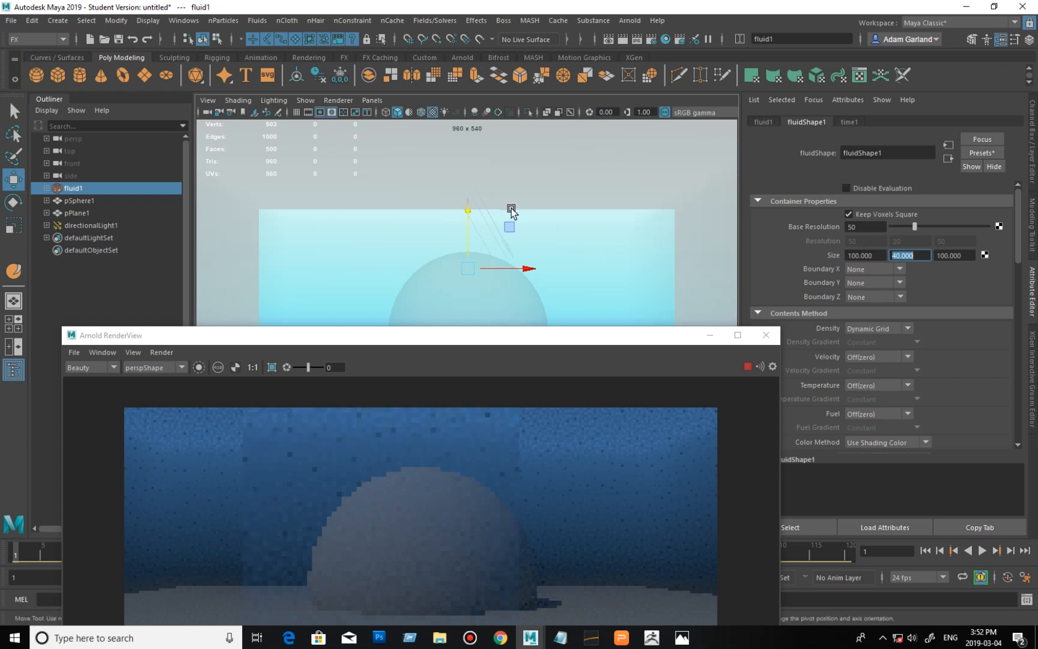
{"action": "left_click", "coordinate": [470, 209]}
{"action": "mouse_move", "coordinate": [471, 209]}
{"action": "left_mouse_down"}
{"action": "mouse_move", "coordinate": [471, 196]}
{"action": "mouse_move", "coordinate": [471, 209]}
{"action": "left_mouse_up"}
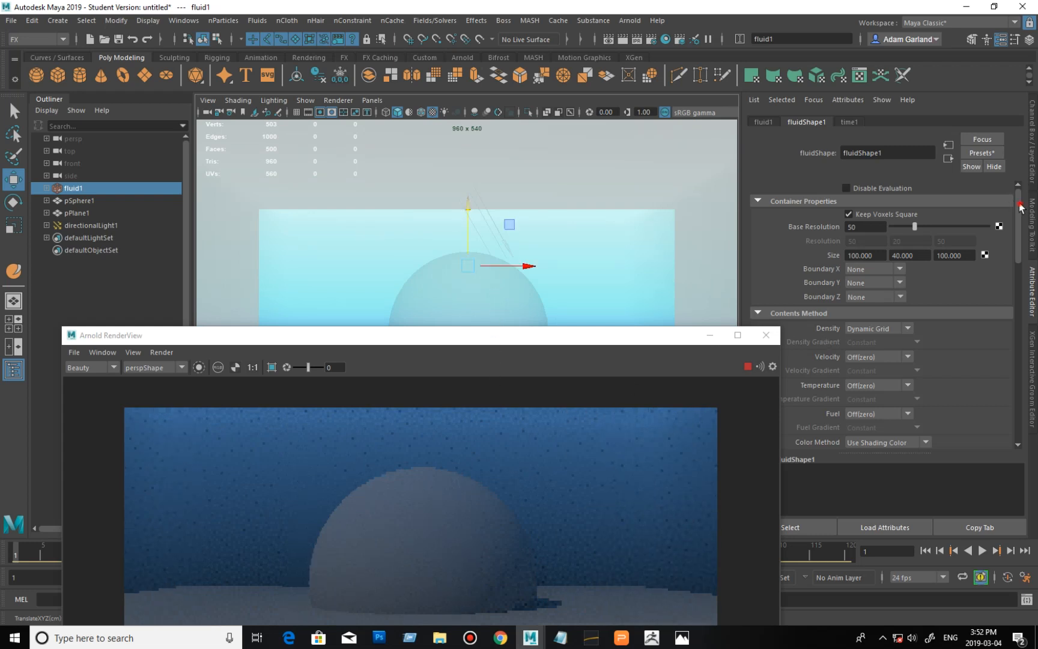
Step: Set the value of the first color in the fluid's color ramp to 20
{"action": "left_click_drag", "start_coordinate": [1020, 212], "coordinate": [1032, 321]}
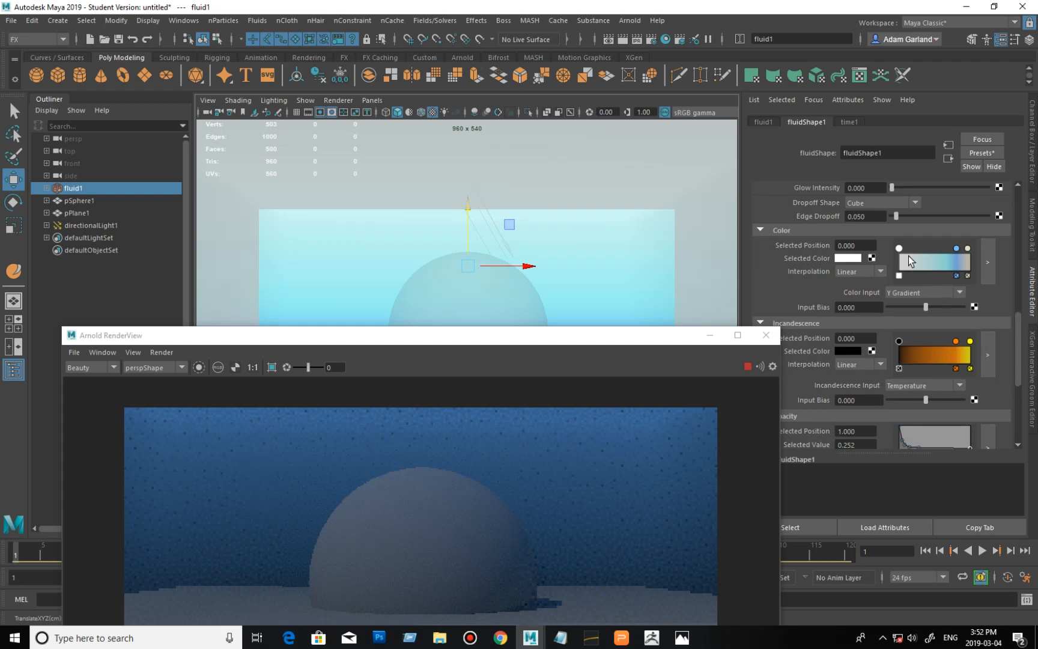
{"action": "left_click", "coordinate": [842, 257]}
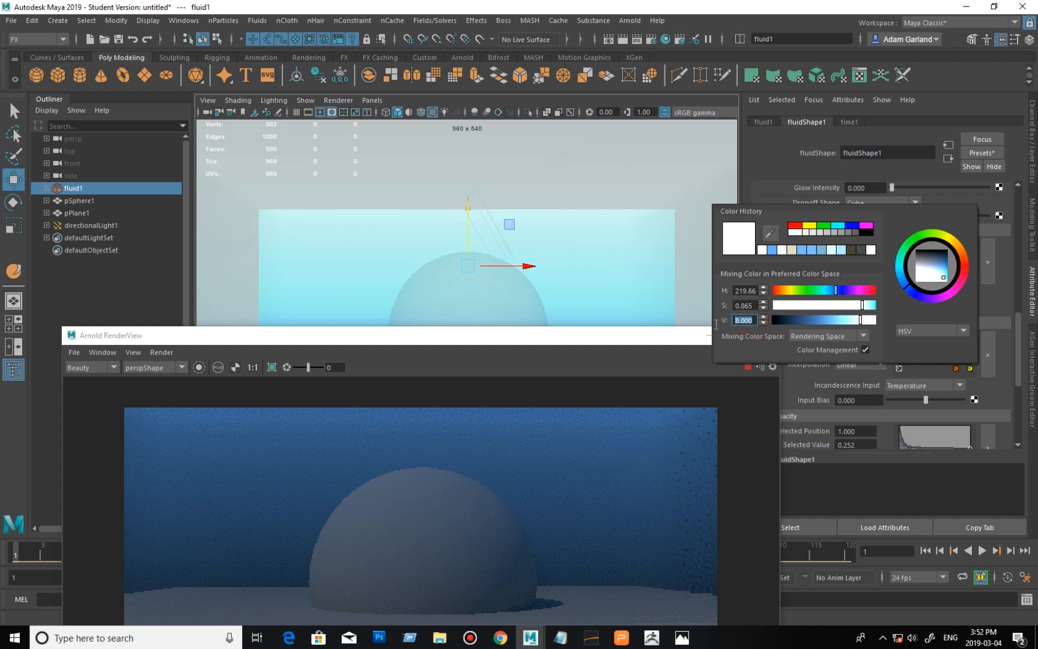
{"action": "type", "text": "20"}
{"action": "key", "text": "Return"}
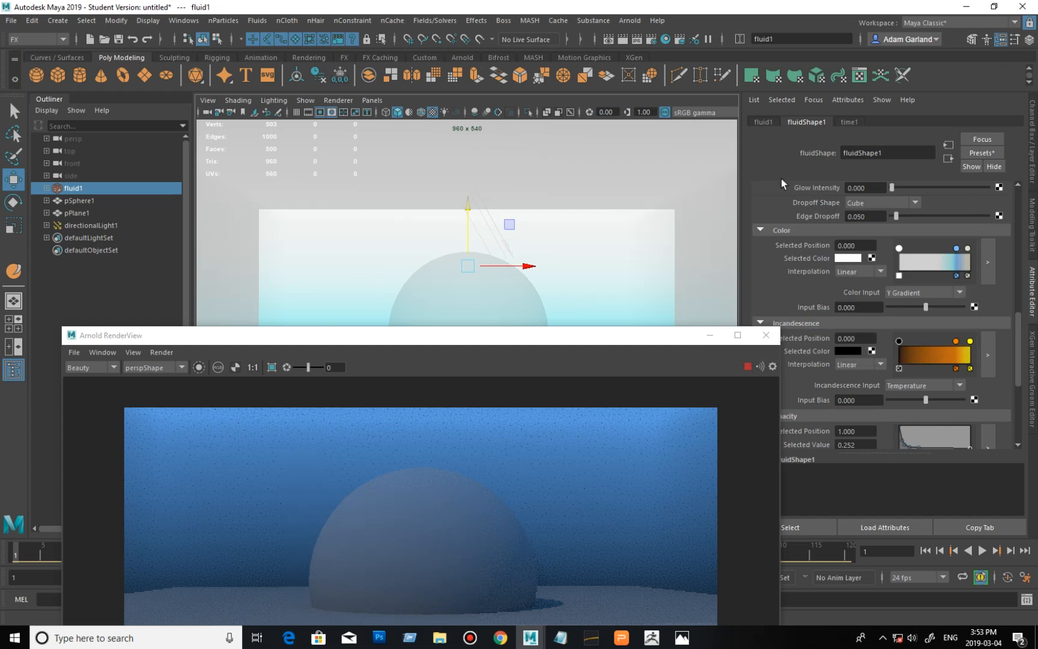
Step: Set the middle color of the fluid's color ramp to value 5 and shift its hue to an orange 23.077
{"action": "left_click", "coordinate": [957, 249]}
{"action": "left_click", "coordinate": [852, 259]}
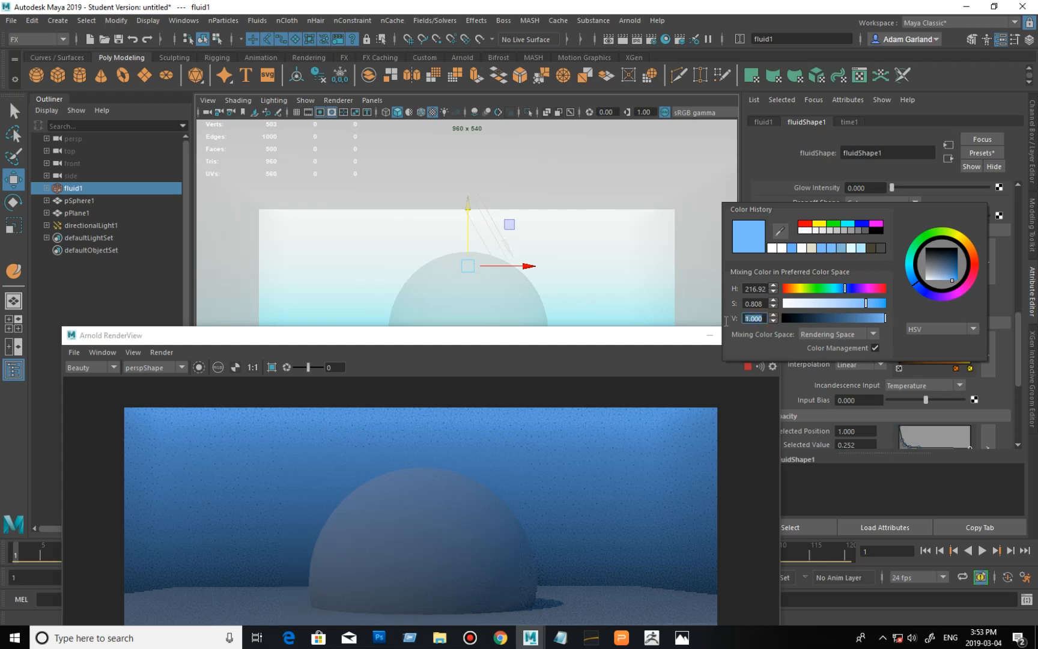
{"action": "type", "text": "5"}
{"action": "key", "text": "Return"}
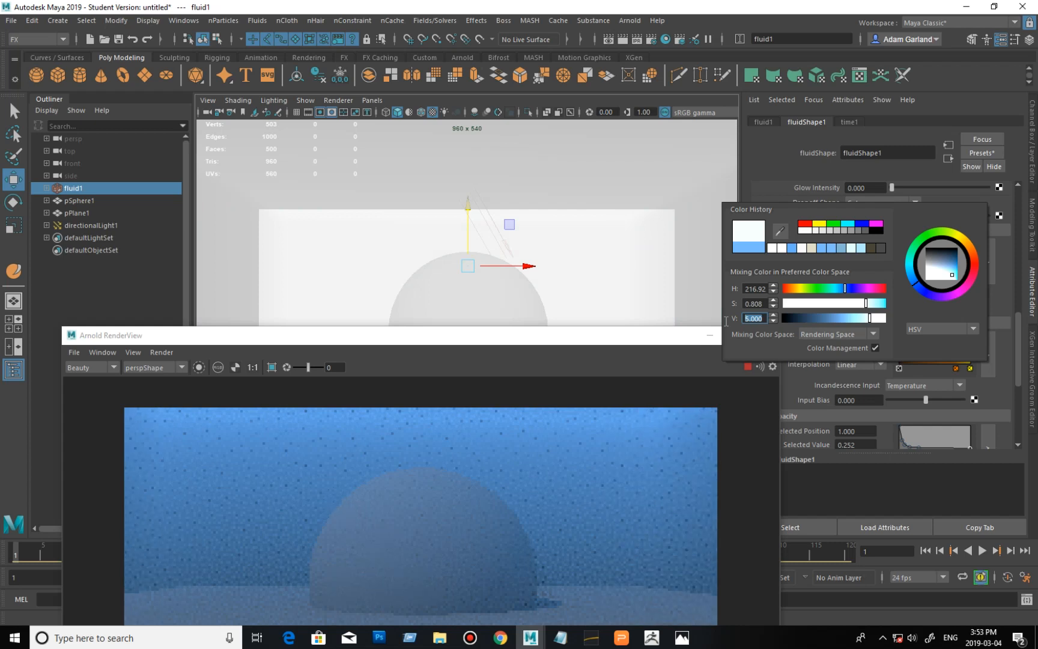
{"action": "left_click", "coordinate": [911, 276]}
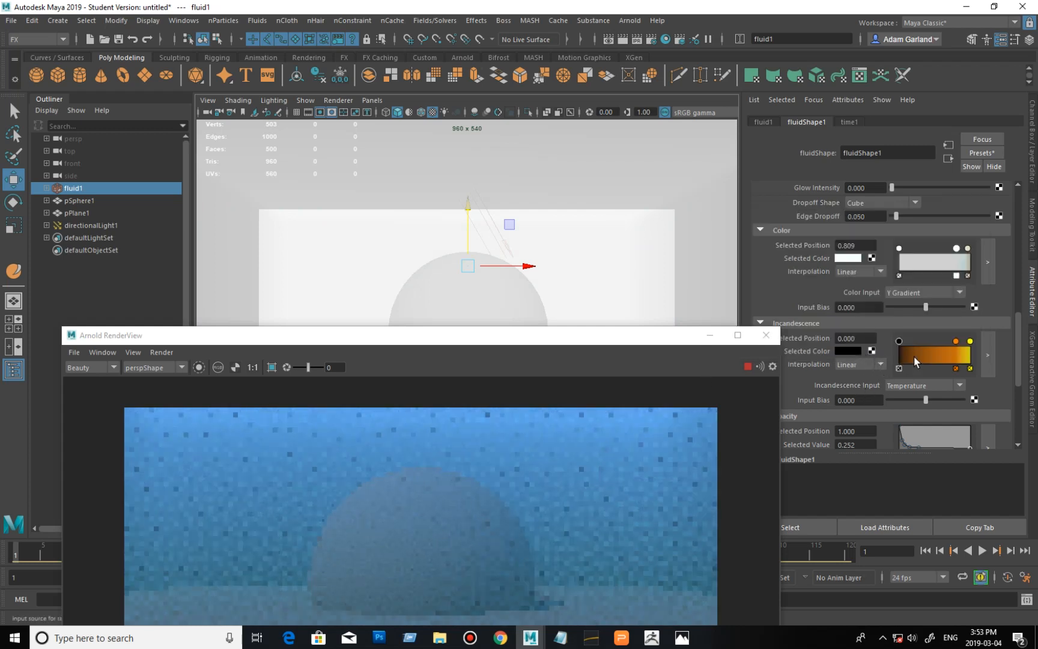
{"action": "left_click", "coordinate": [848, 259]}
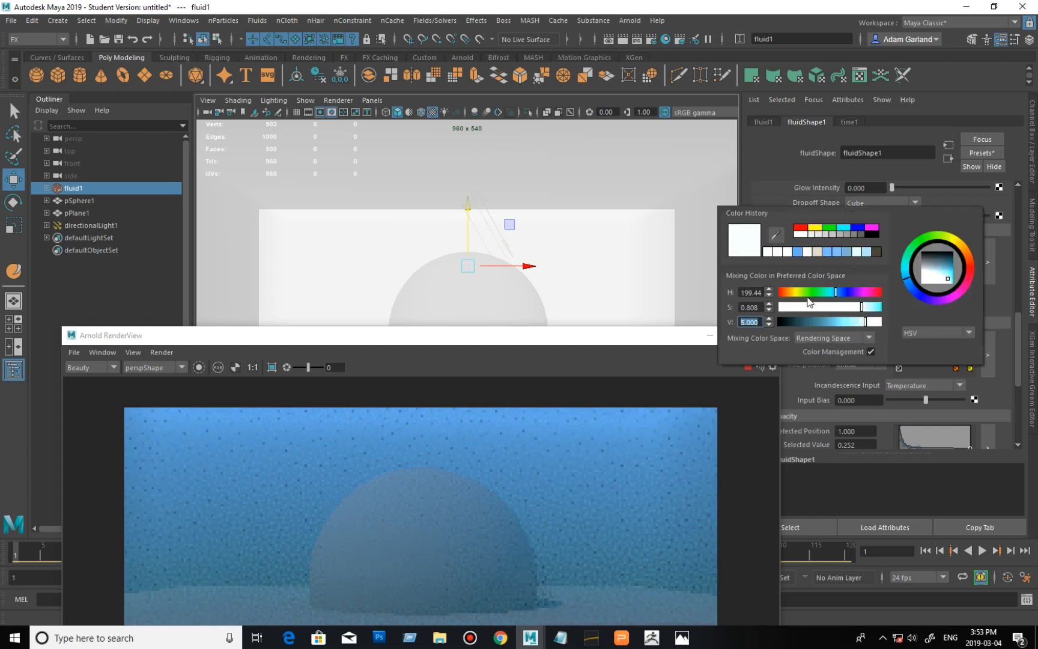
{"action": "left_click", "coordinate": [786, 293]}
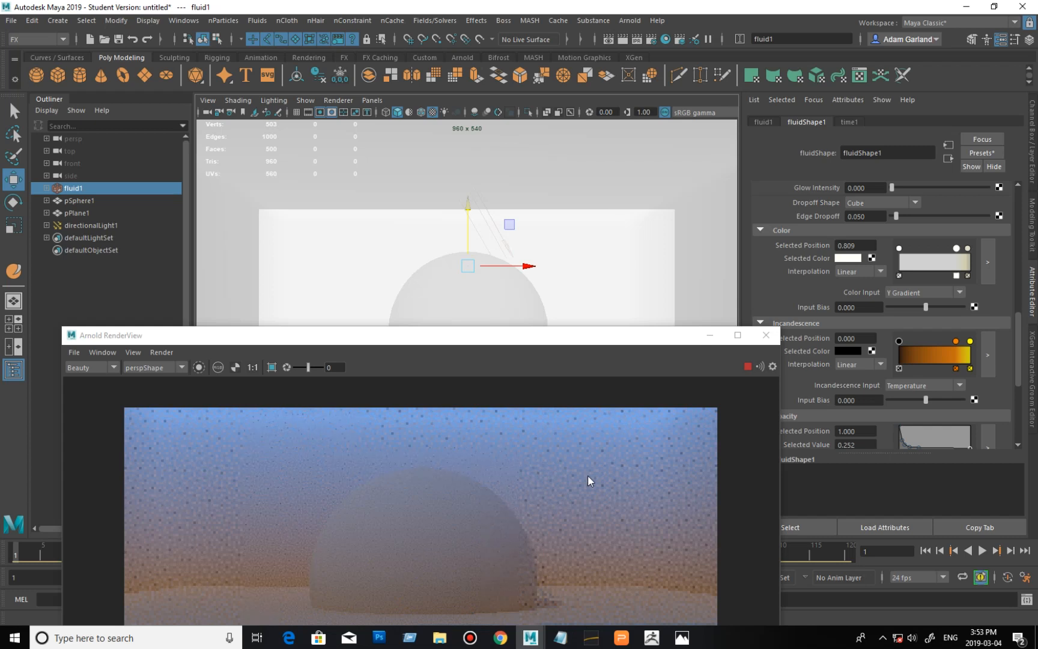
Step: Look over the render settings and the updated fog render, and close both windows
{"action": "left_click", "coordinate": [653, 39]}
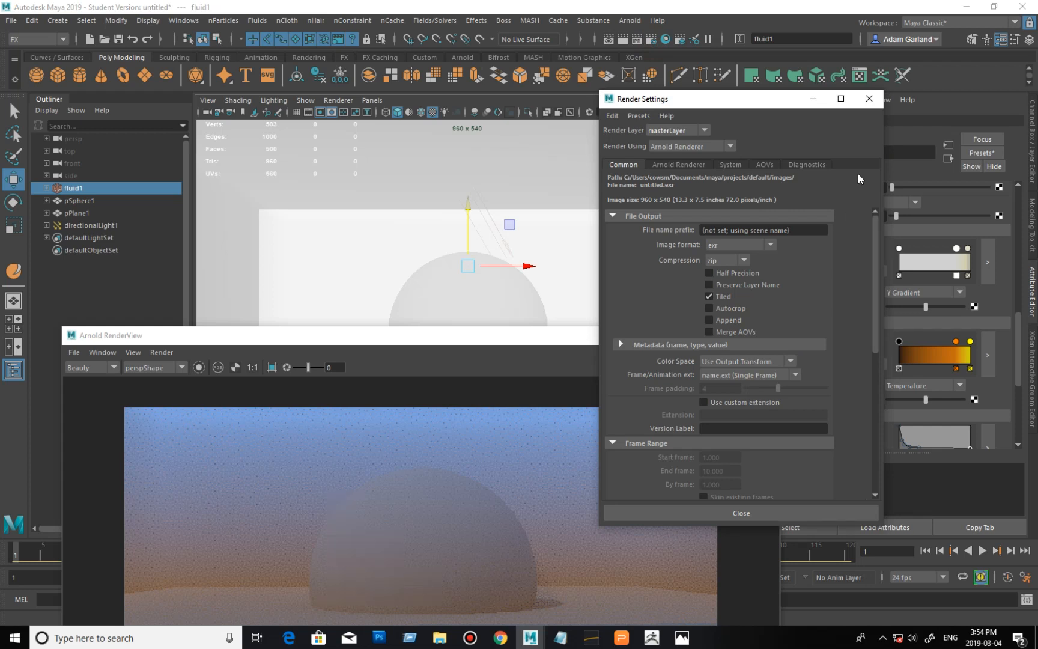
{"action": "left_click", "coordinate": [873, 102]}
{"action": "left_click_drag", "start_coordinate": [520, 336], "coordinate": [522, 279]}
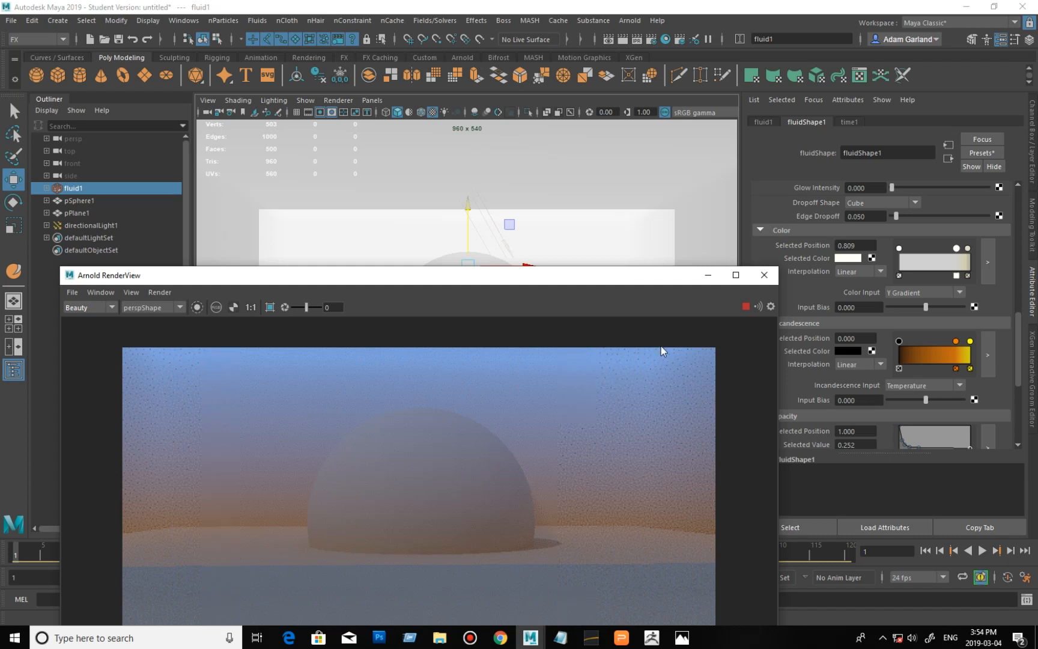
{"action": "left_click", "coordinate": [765, 277]}
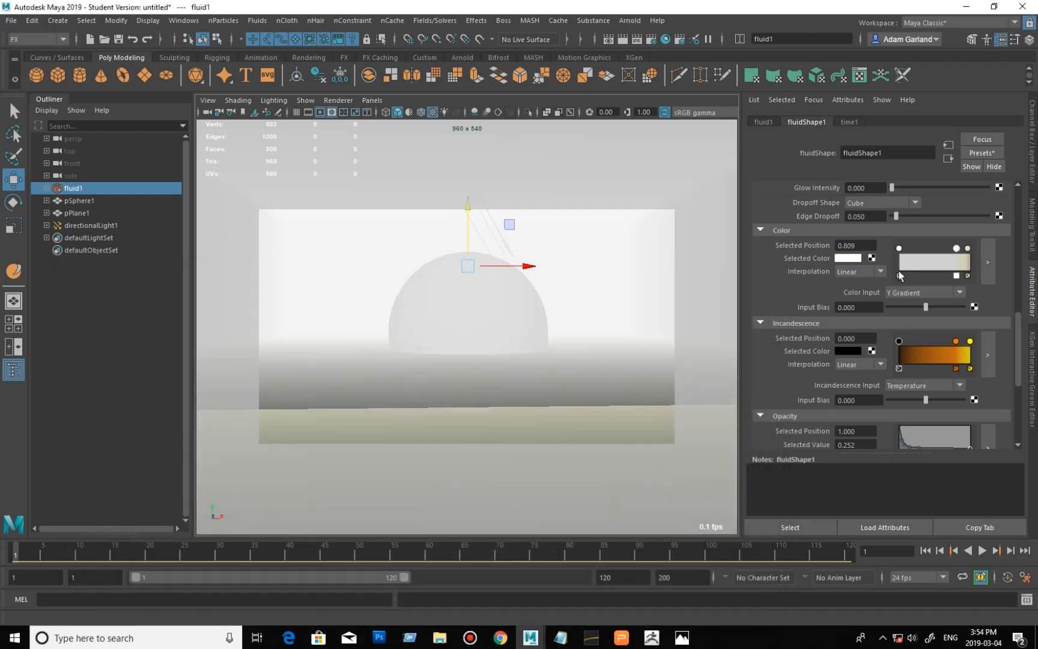
Step: Lower the value of the color ramp's first color to make it light blue
{"action": "left_click", "coordinate": [899, 248]}
{"action": "left_click", "coordinate": [847, 258]}
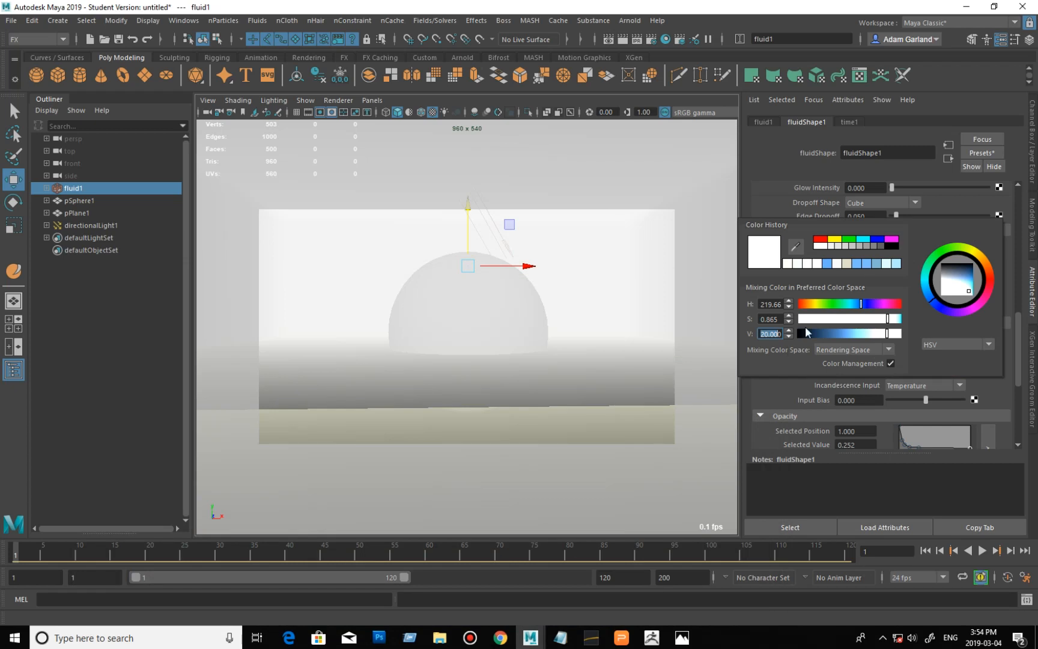
{"action": "left_click", "coordinate": [842, 334]}
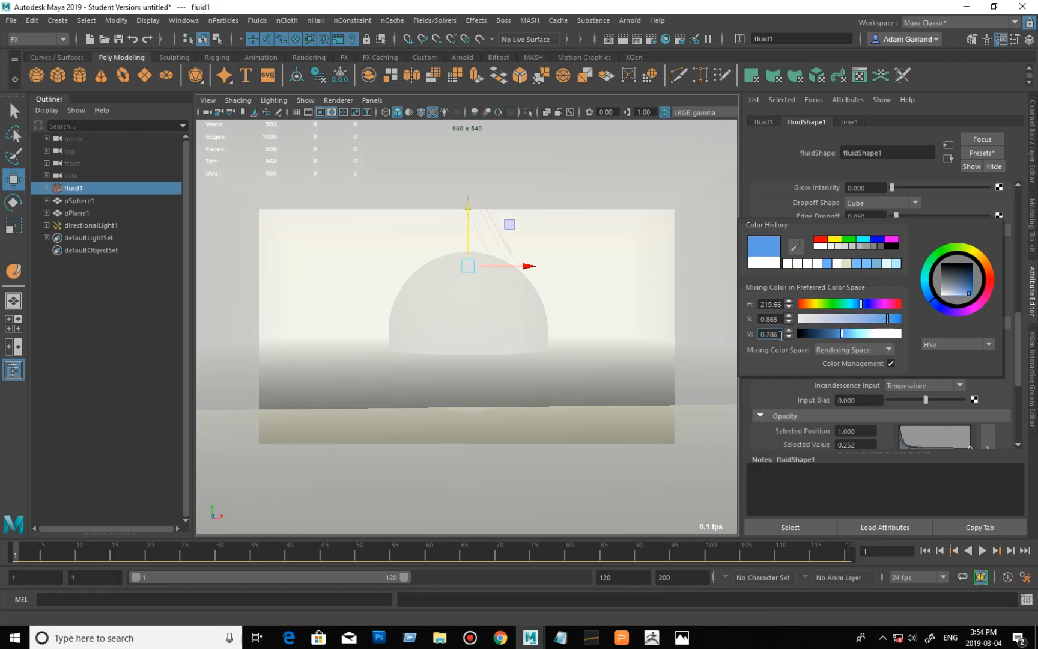
{"action": "left_click_drag", "start_coordinate": [779, 334], "coordinate": [738, 335]}
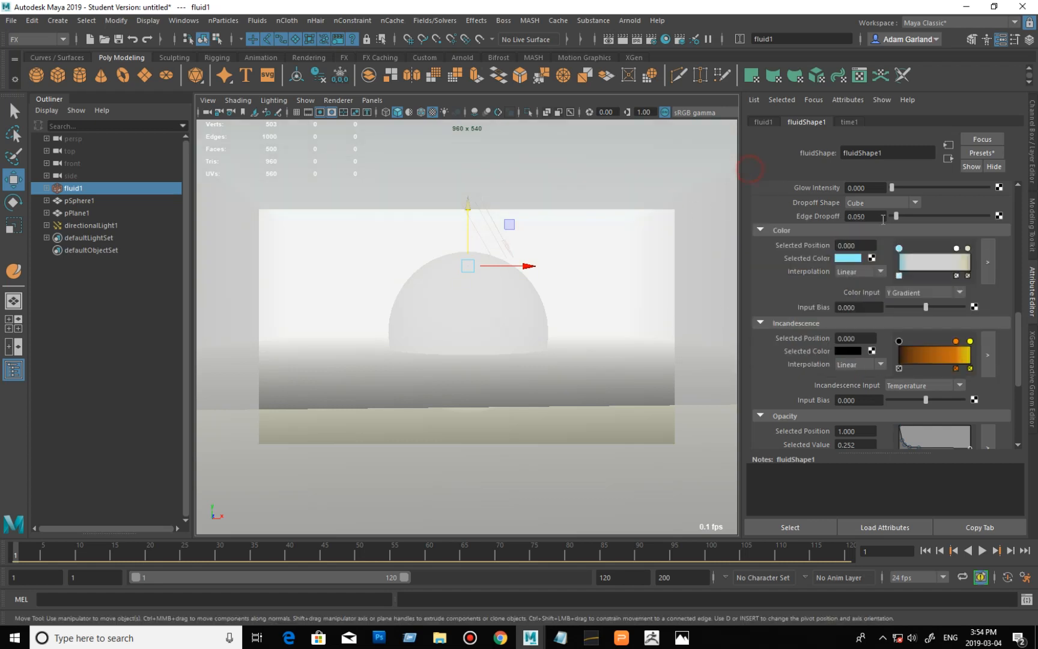
Step: Lower the value of the color ramp's middle color to 0.208 for a brown tone
{"action": "left_click", "coordinate": [956, 248]}
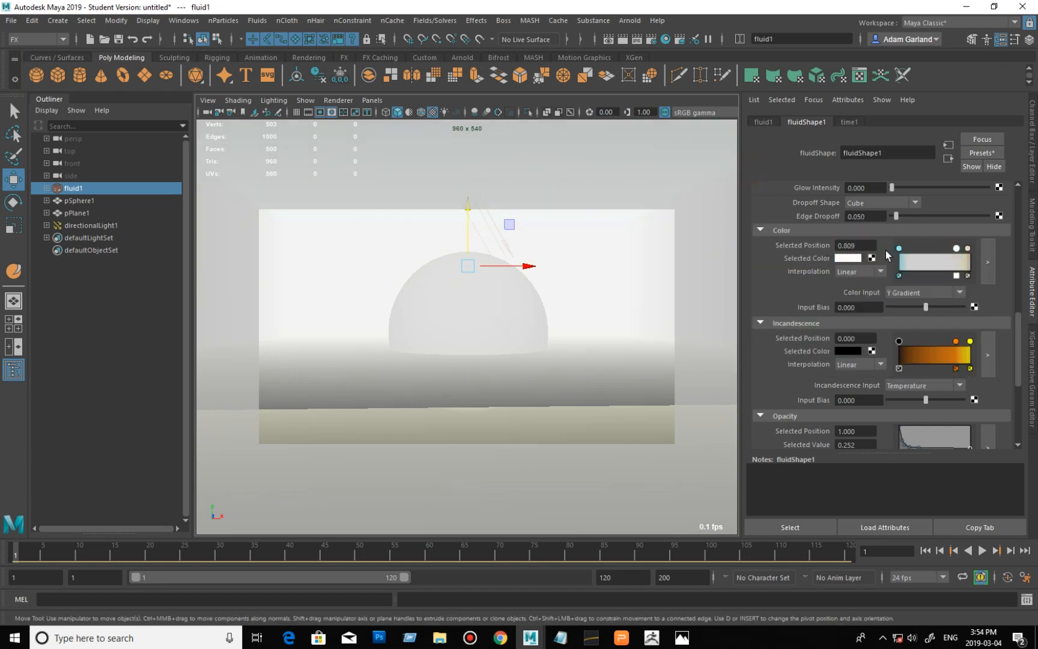
{"action": "left_click", "coordinate": [847, 257]}
{"action": "double_click", "coordinate": [758, 320]}
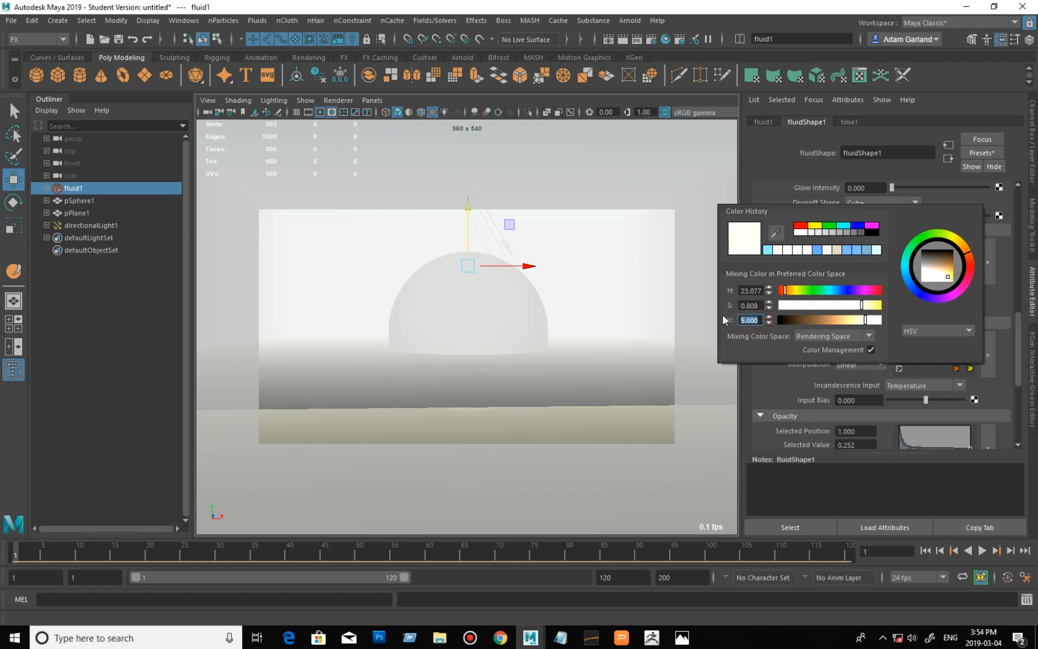
{"action": "type", "text": "1"}
{"action": "key", "text": "Return"}
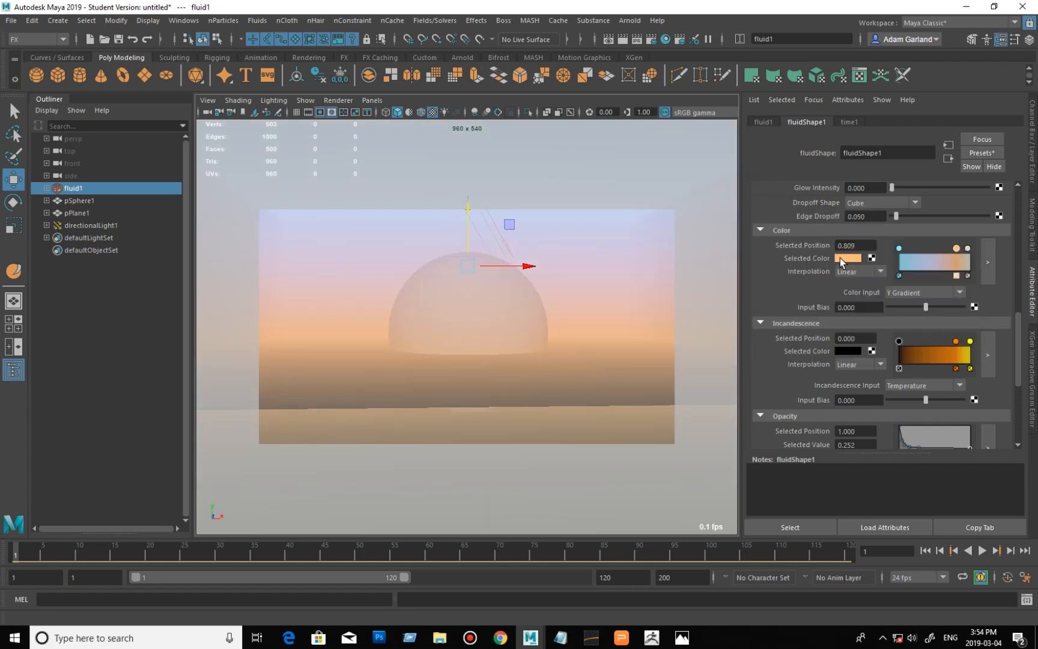
{"action": "left_click", "coordinate": [843, 259]}
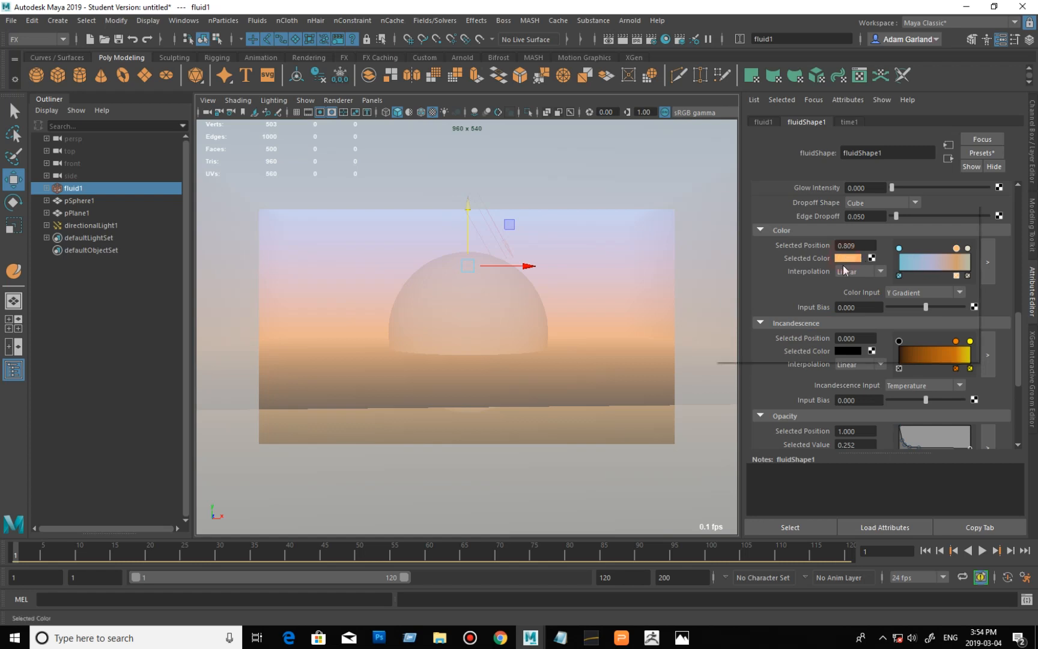
{"action": "left_click", "coordinate": [831, 318]}
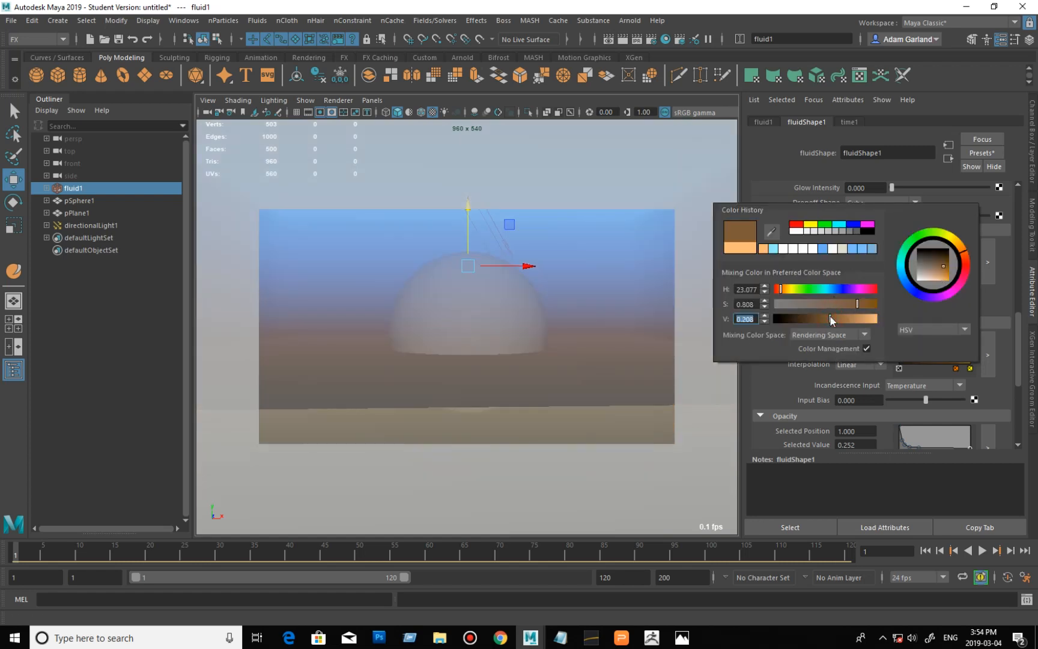
{"action": "left_click", "coordinate": [766, 156]}
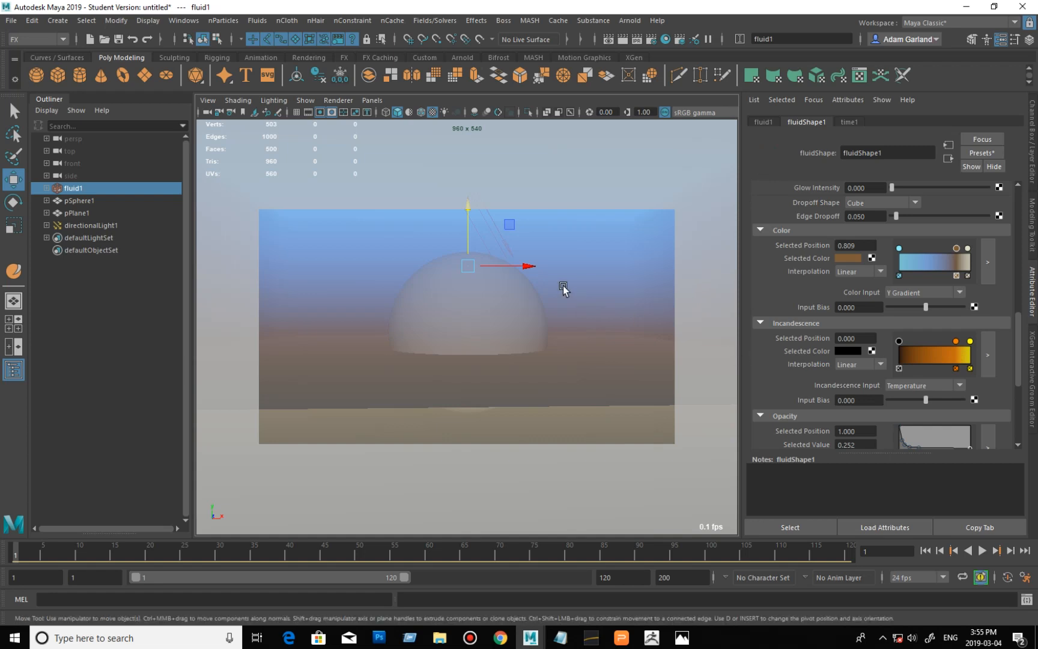
Step: Turn off the viewport's gate mask and resolution gate to see the whole fluid container
{"action": "left_click", "coordinate": [331, 111]}
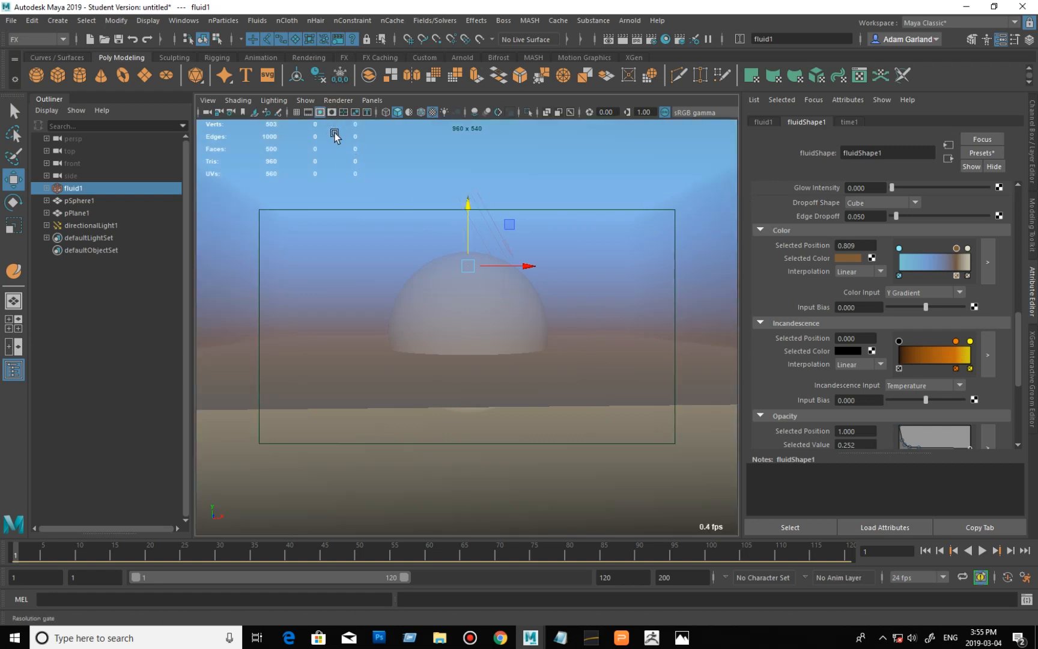
{"action": "left_click", "coordinate": [296, 112]}
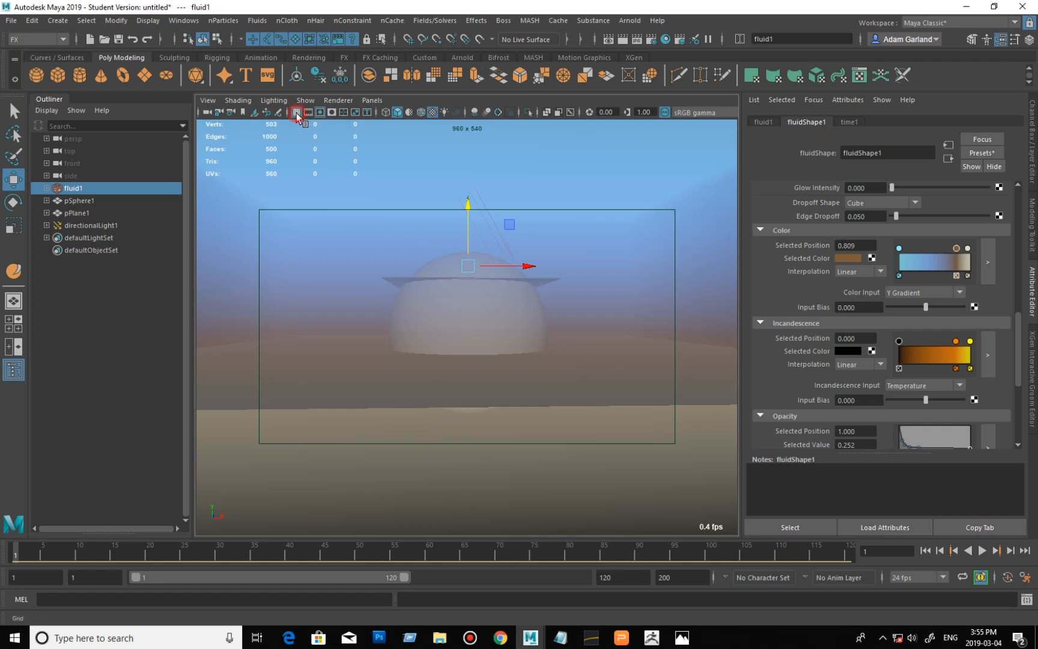
{"action": "left_click", "coordinate": [297, 113]}
{"action": "left_click", "coordinate": [322, 114]}
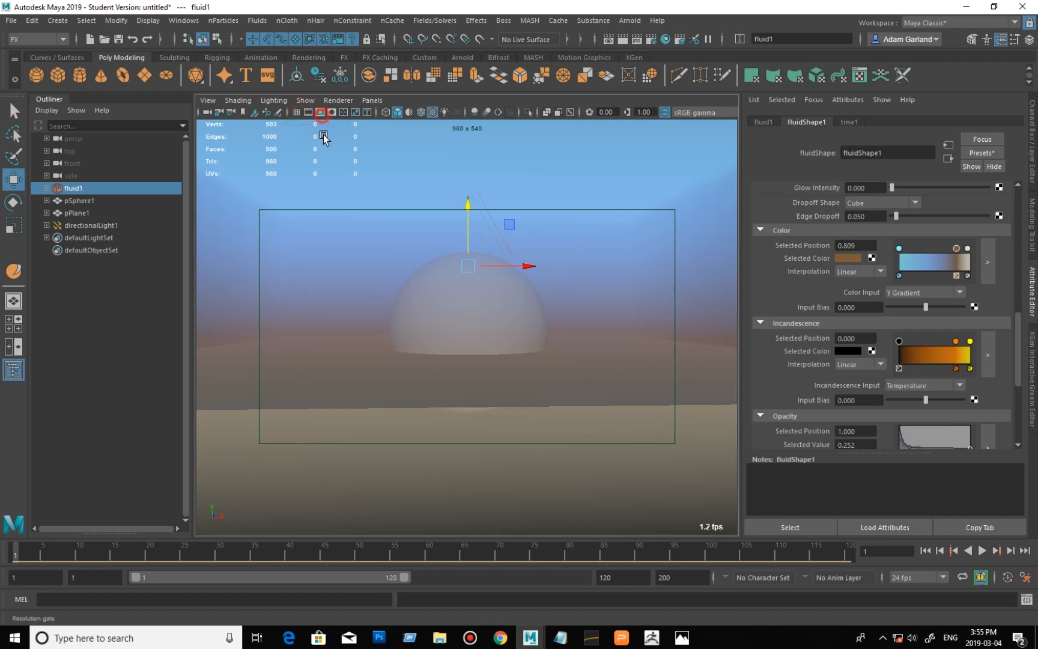
{"action": "left_click_drag", "start_coordinate": [417, 297], "coordinate": [515, 313], "text": "alt"}
{"action": "right_click_drag", "start_coordinate": [514, 313], "coordinate": [447, 327], "text": "alt"}
{"action": "left_click_drag", "start_coordinate": [458, 338], "coordinate": [529, 336], "text": "alt"}
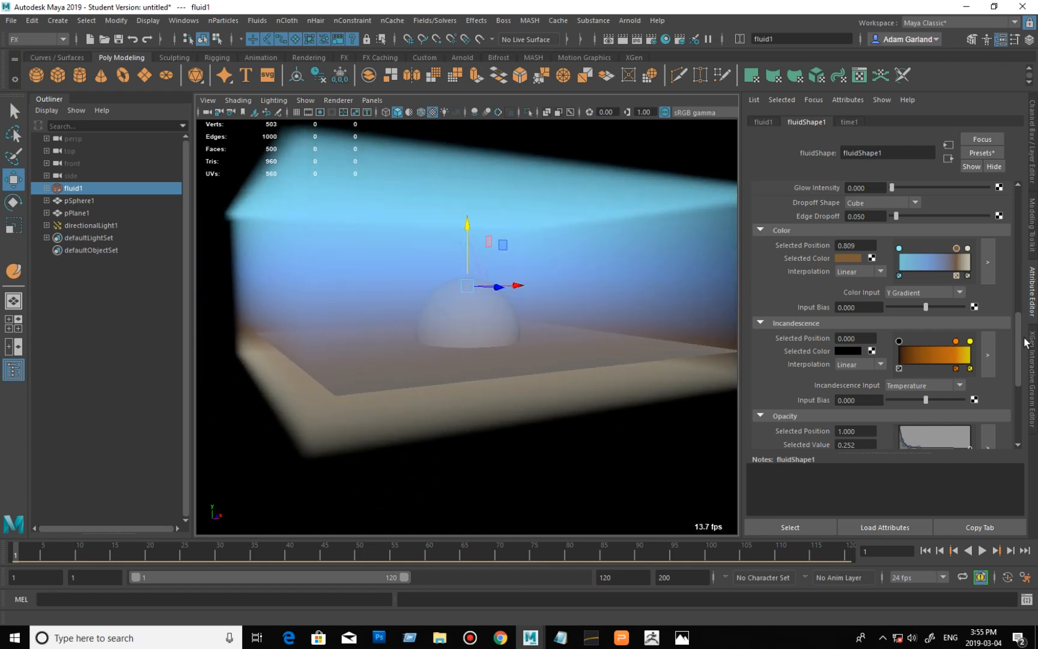
Step: Set the fluid container's Dropoff Shape to Z Gradient
{"action": "scroll", "coordinate": [1021, 339], "scroll_direction": "down", "scroll_amount": 5}
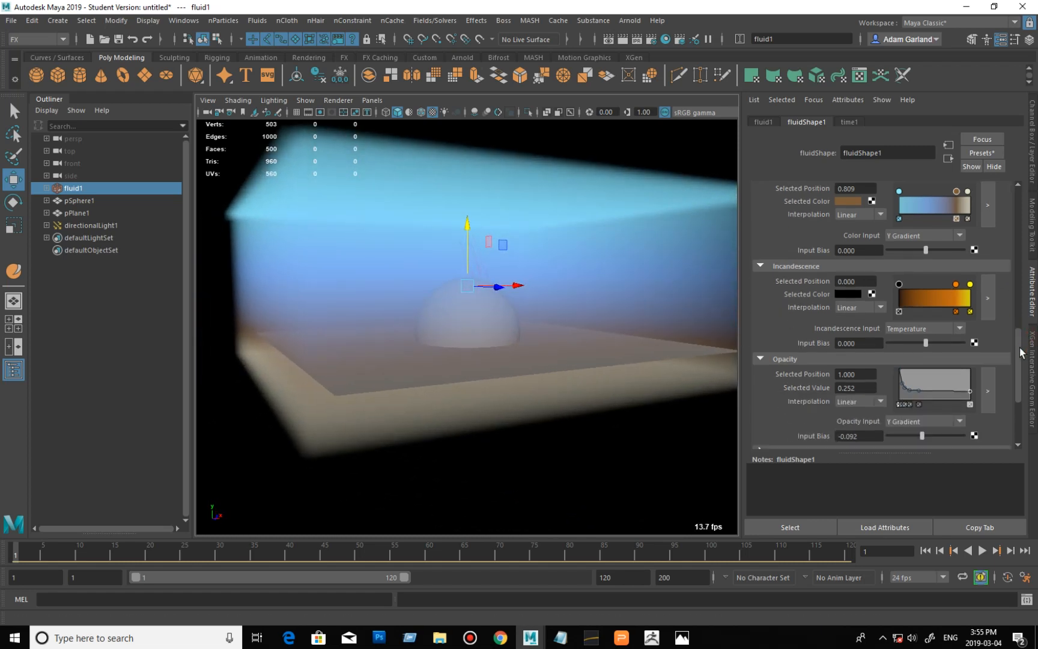
{"action": "scroll", "coordinate": [1022, 346], "scroll_direction": "up", "scroll_amount": 5}
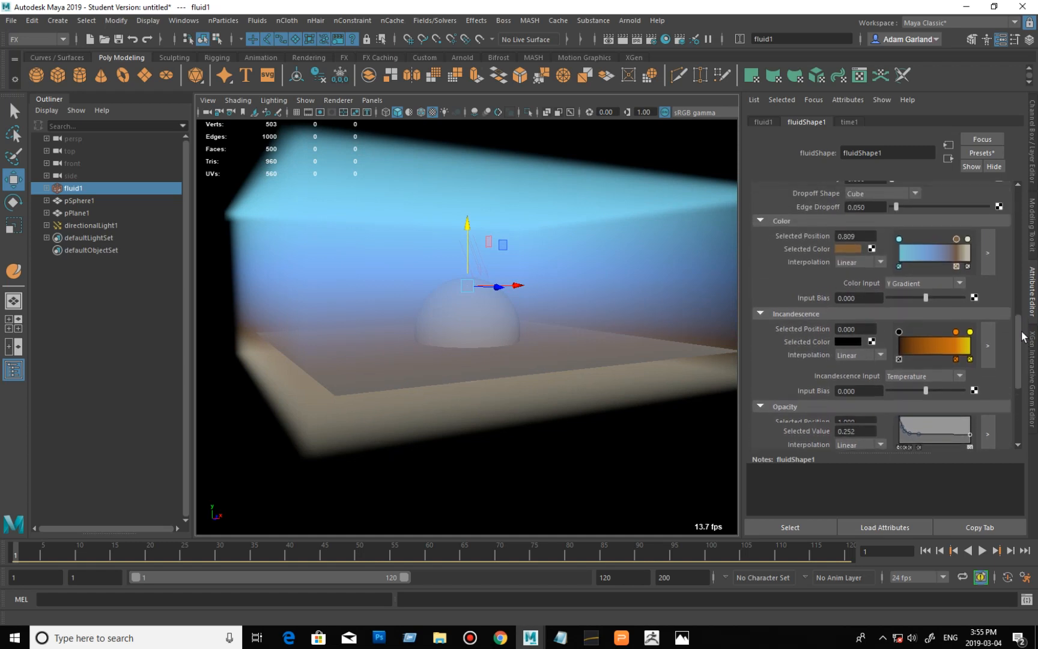
{"action": "scroll", "coordinate": [1028, 357], "scroll_direction": "down", "scroll_amount": 5}
{"action": "scroll", "coordinate": [1029, 345], "scroll_direction": "up", "scroll_amount": 8}
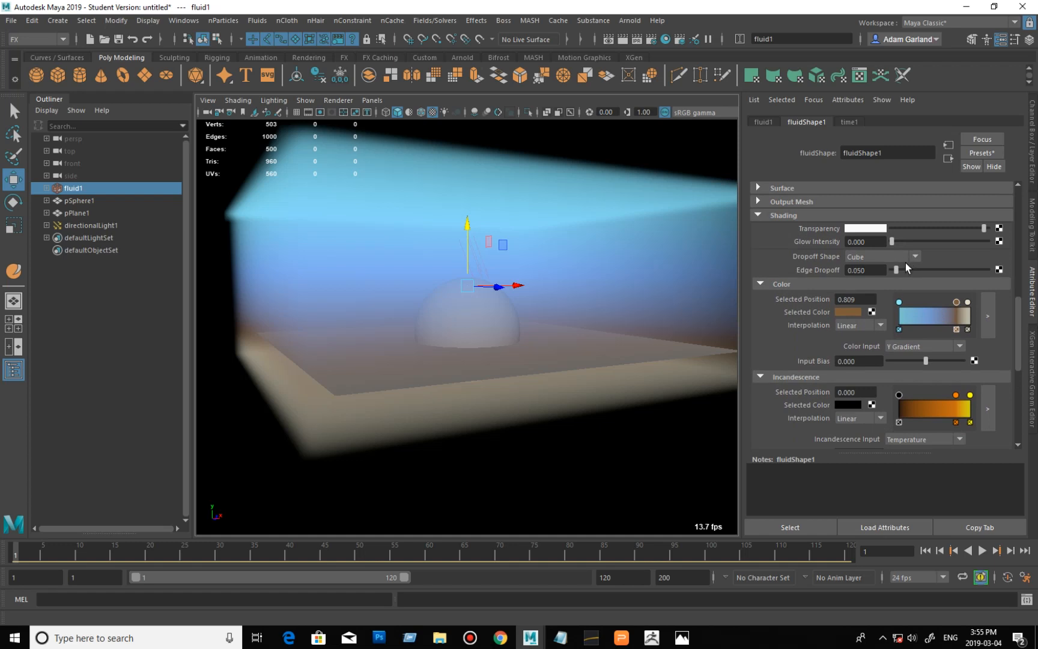
{"action": "left_click_drag", "start_coordinate": [562, 297], "coordinate": [638, 284], "text": "alt"}
{"action": "left_click", "coordinate": [878, 255]}
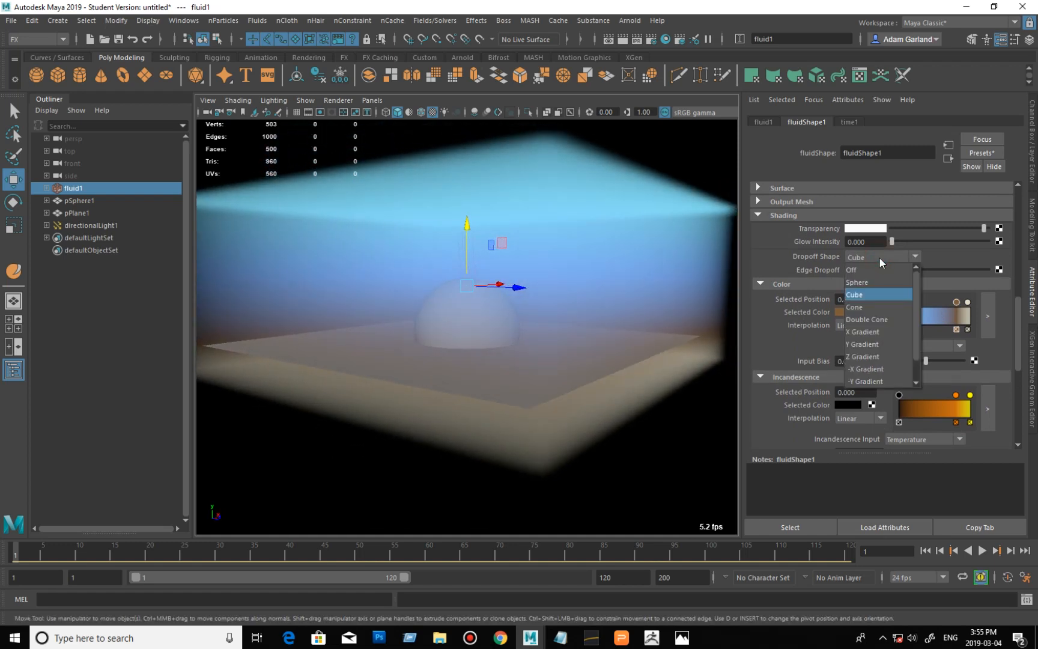
{"action": "left_click", "coordinate": [886, 357]}
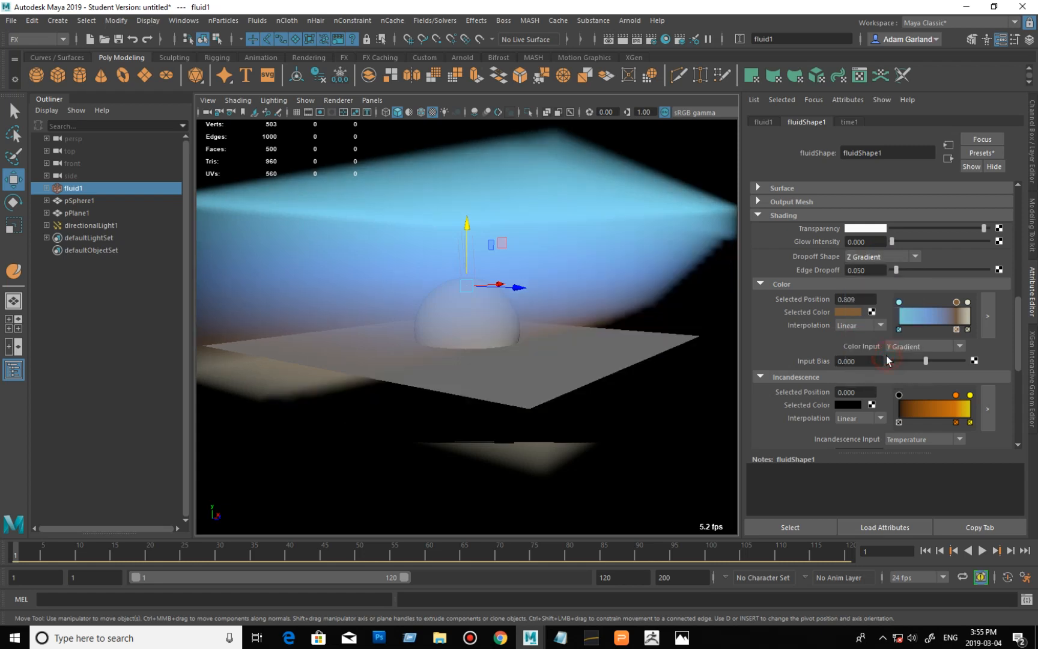
Step: Raise the fluid's Edge Dropoff to 0.182 with the Z Gradient dropoff
{"action": "left_click_drag", "start_coordinate": [557, 348], "coordinate": [602, 345], "text": "alt"}
{"action": "right_click_drag", "start_coordinate": [602, 344], "coordinate": [533, 359], "text": "alt"}
{"action": "left_click_drag", "start_coordinate": [534, 364], "coordinate": [550, 371], "text": "alt"}
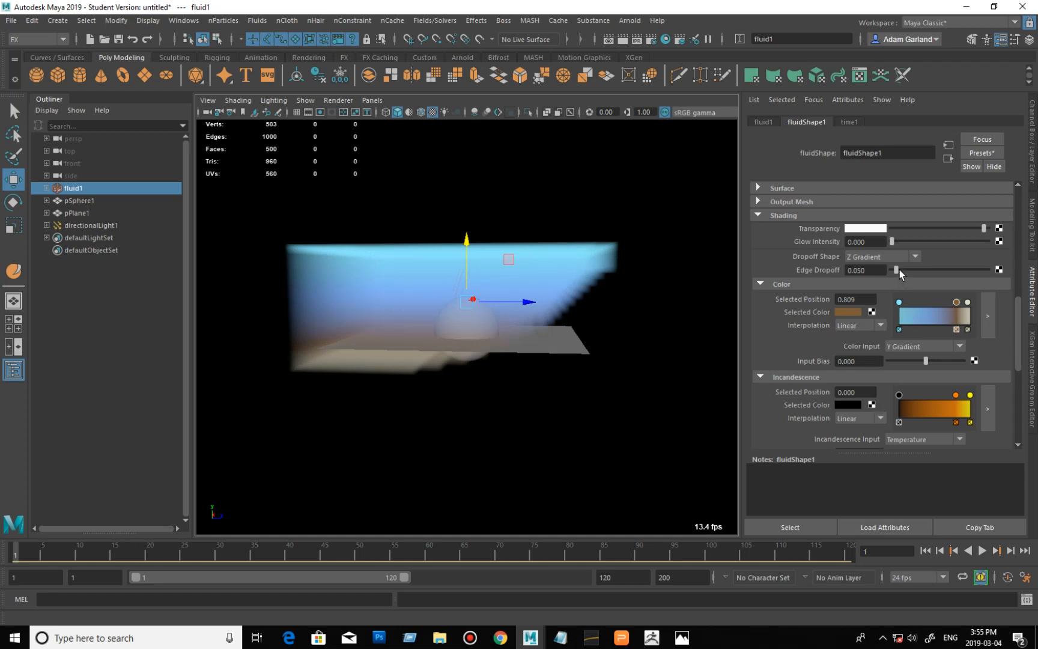
{"action": "mouse_move", "coordinate": [899, 270]}
{"action": "left_mouse_down"}
{"action": "mouse_move", "coordinate": [975, 276]}
{"action": "mouse_move", "coordinate": [889, 281]}
{"action": "mouse_move", "coordinate": [936, 284]}
{"action": "mouse_move", "coordinate": [909, 284]}
{"action": "left_mouse_up"}
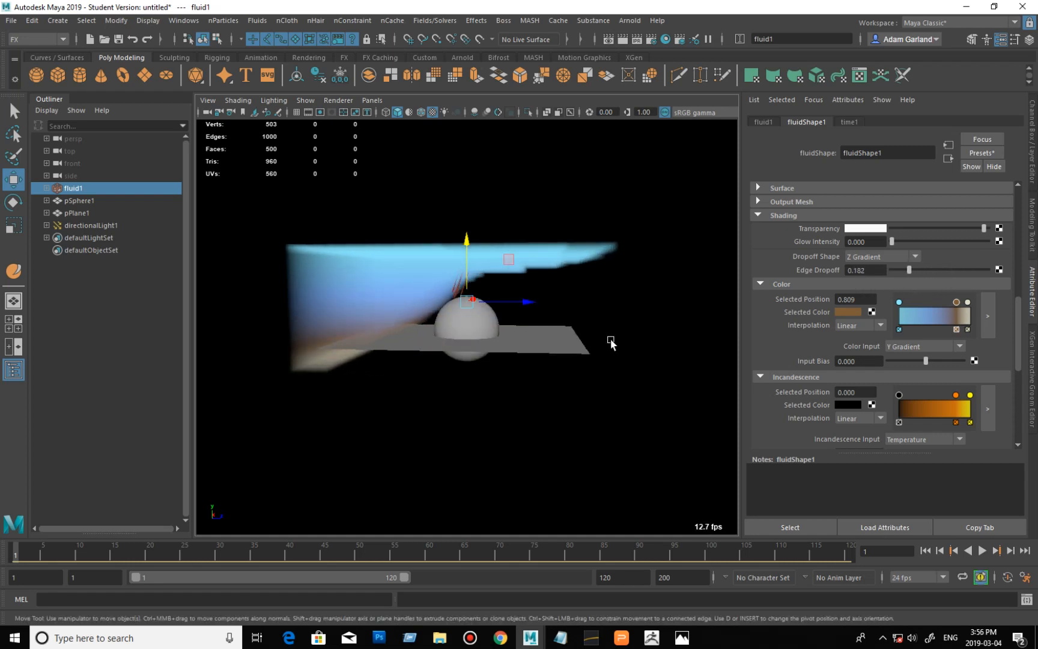
Step: Lower the fluid's Edge Dropoff to 0.058 so more fog surrounds the sphere
{"action": "left_click_drag", "start_coordinate": [611, 341], "coordinate": [497, 327], "text": "alt"}
{"action": "right_click_drag", "start_coordinate": [484, 322], "coordinate": [588, 341], "text": "alt"}
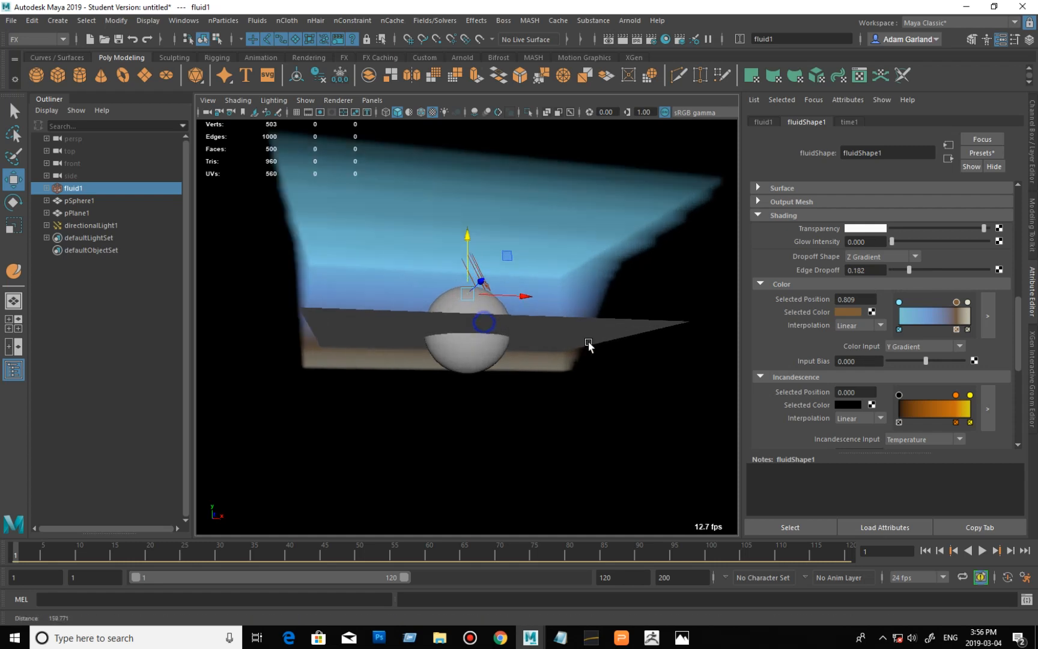
{"action": "left_click_drag", "start_coordinate": [587, 343], "coordinate": [546, 343], "text": "alt"}
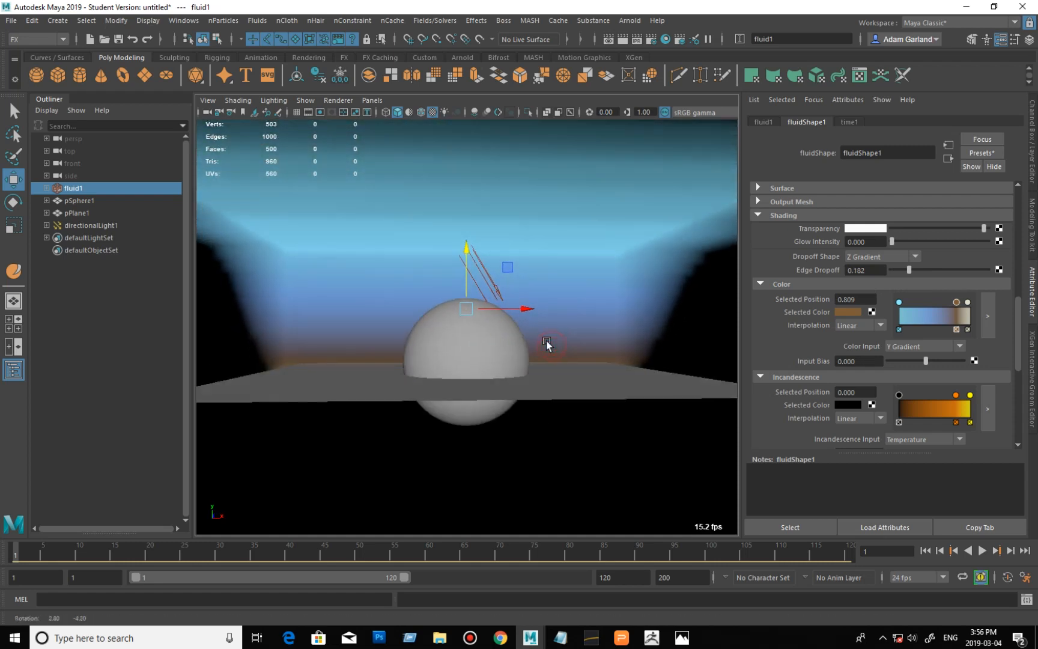
{"action": "right_click_drag", "start_coordinate": [547, 344], "coordinate": [626, 354], "text": "alt"}
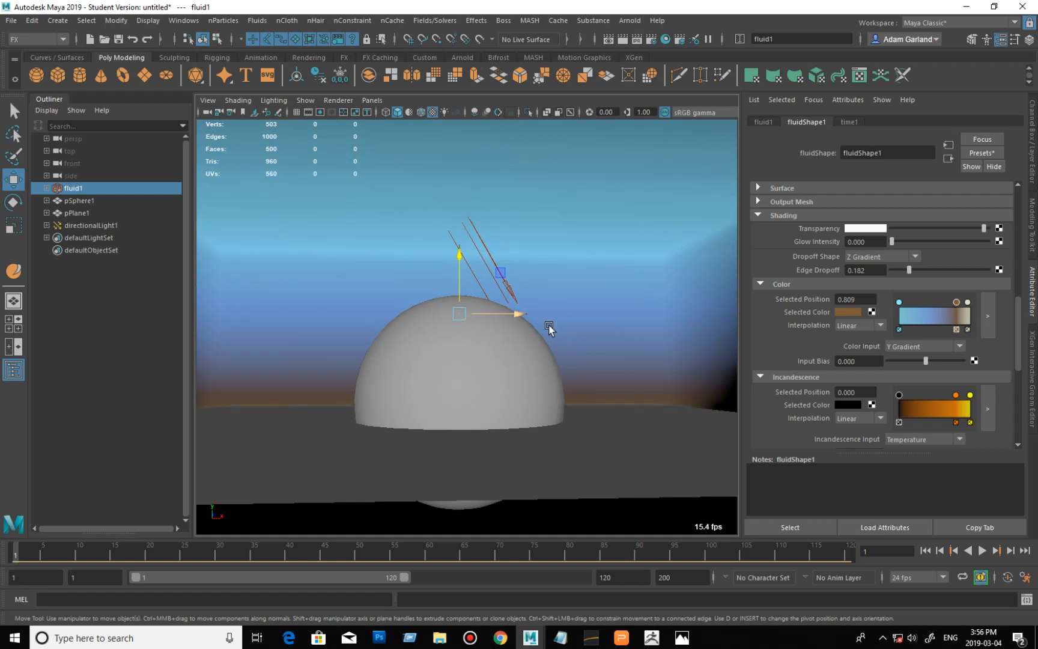
{"action": "right_click_drag", "start_coordinate": [543, 327], "coordinate": [598, 386], "text": "alt"}
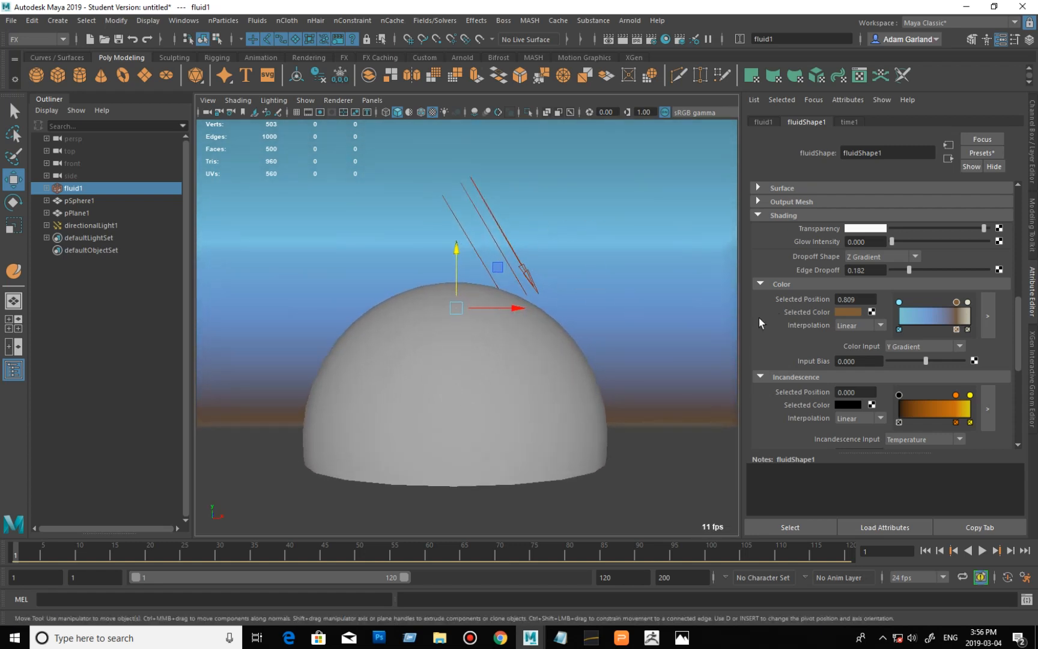
{"action": "mouse_move", "coordinate": [909, 270]}
{"action": "left_mouse_down"}
{"action": "mouse_move", "coordinate": [920, 271]}
{"action": "mouse_move", "coordinate": [899, 275]}
{"action": "left_mouse_up"}
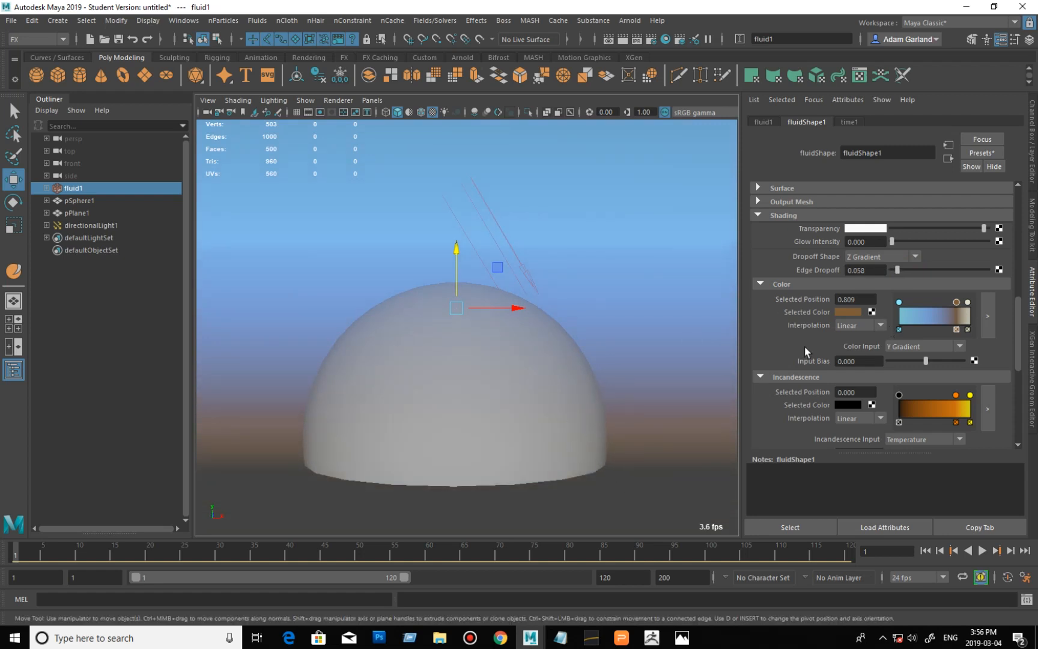
Step: Switch the fluid container's Dropoff Shape to Sphere
{"action": "left_click", "coordinate": [908, 258]}
{"action": "left_click", "coordinate": [895, 282]}
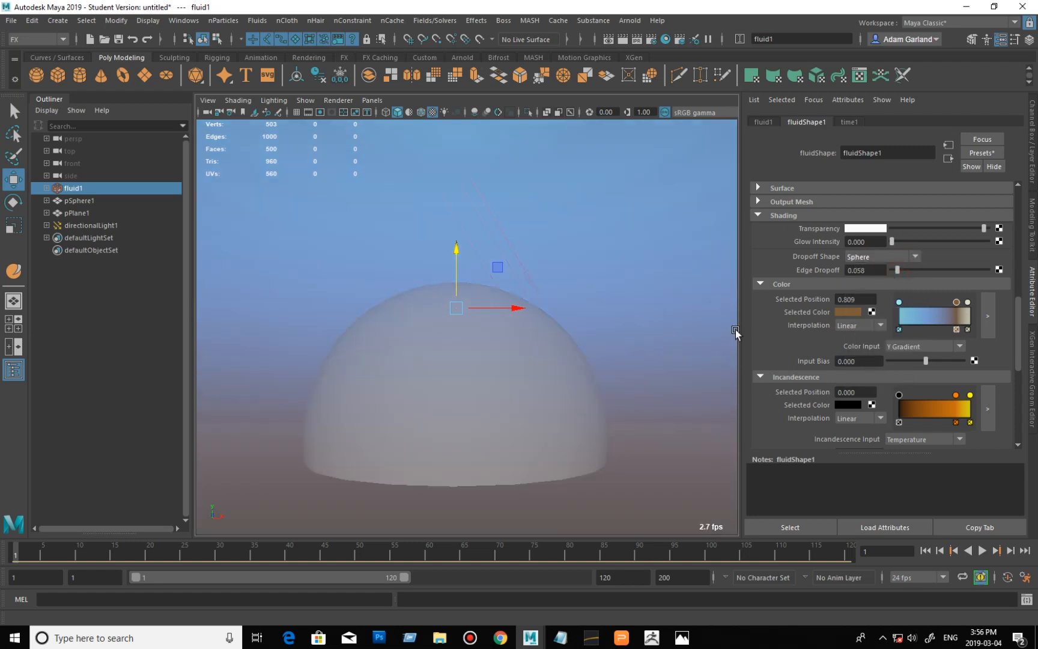
{"action": "left_click_drag", "start_coordinate": [495, 368], "coordinate": [543, 388], "text": "alt"}
Step: Try a color Input Bias of -1, reset it to 0, and lower the Edge Dropoff to 0.026
{"action": "left_click_drag", "start_coordinate": [926, 362], "coordinate": [874, 365]}
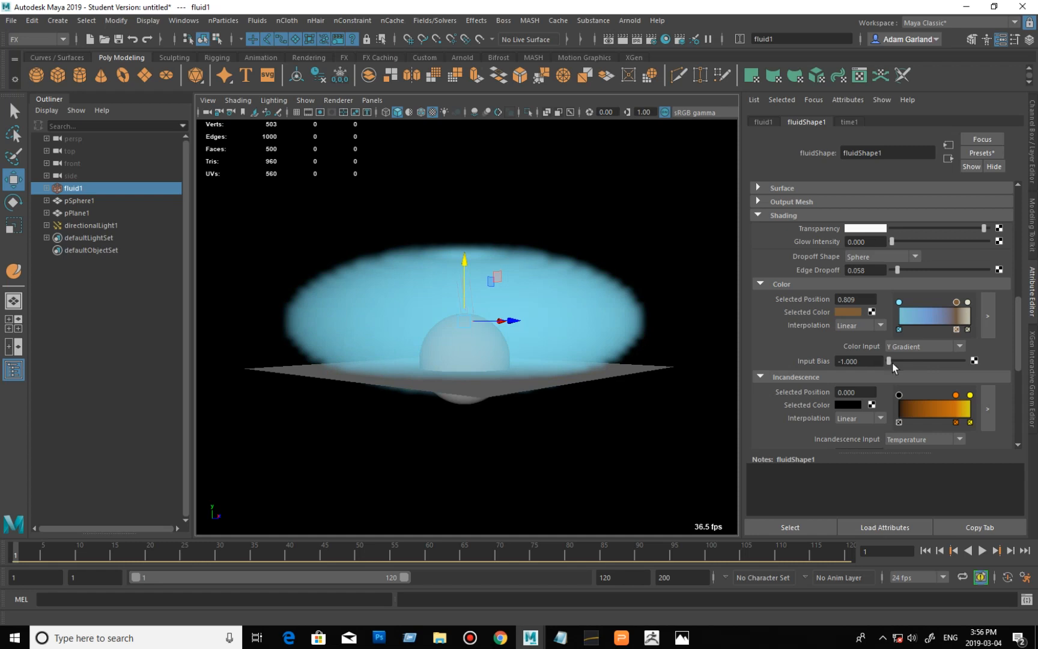
{"action": "left_click", "coordinate": [869, 361]}
{"action": "type", "text": "0"}
{"action": "key", "text": "Return"}
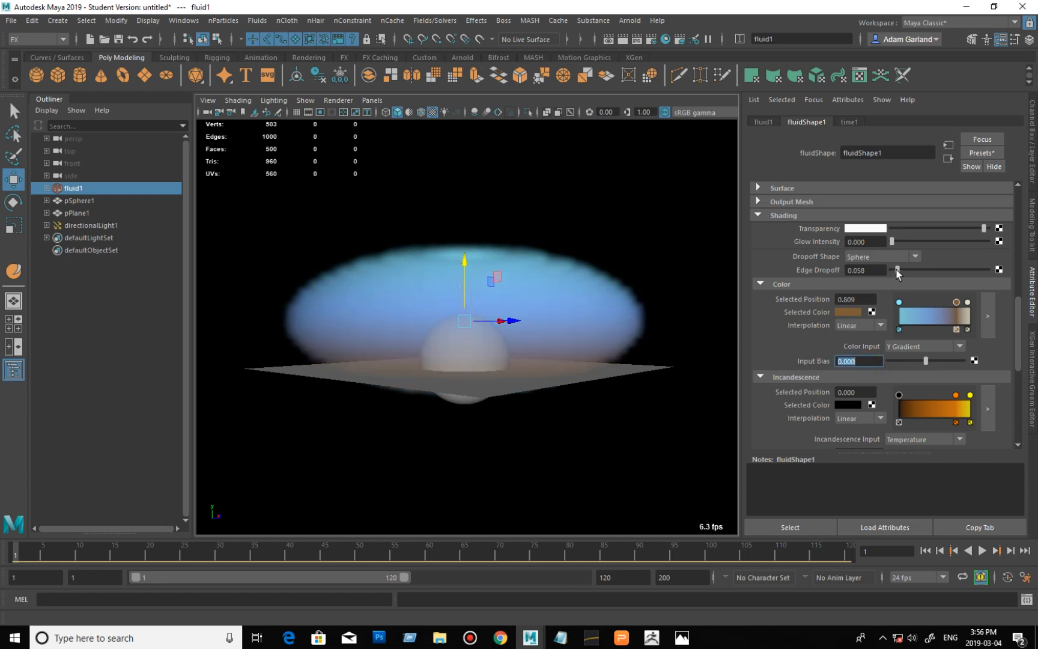
{"action": "mouse_move", "coordinate": [897, 270]}
{"action": "left_mouse_down"}
{"action": "mouse_move", "coordinate": [922, 274]}
{"action": "mouse_move", "coordinate": [870, 276]}
{"action": "mouse_move", "coordinate": [893, 276]}
{"action": "left_mouse_up"}
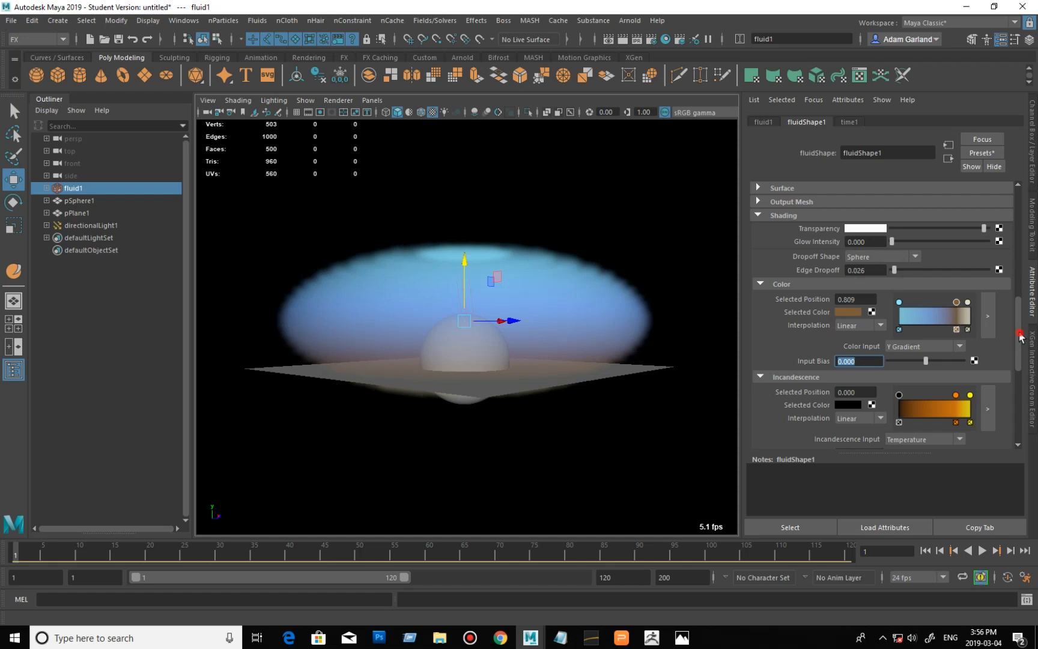
Step: Set the fluid's Density contents method to Gradient with the Density Gradient on -Y Gradient
{"action": "scroll", "coordinate": [1010, 240], "scroll_direction": "up", "scroll_amount": 10}
{"action": "scroll", "coordinate": [1011, 240], "scroll_direction": "up", "scroll_amount": 2}
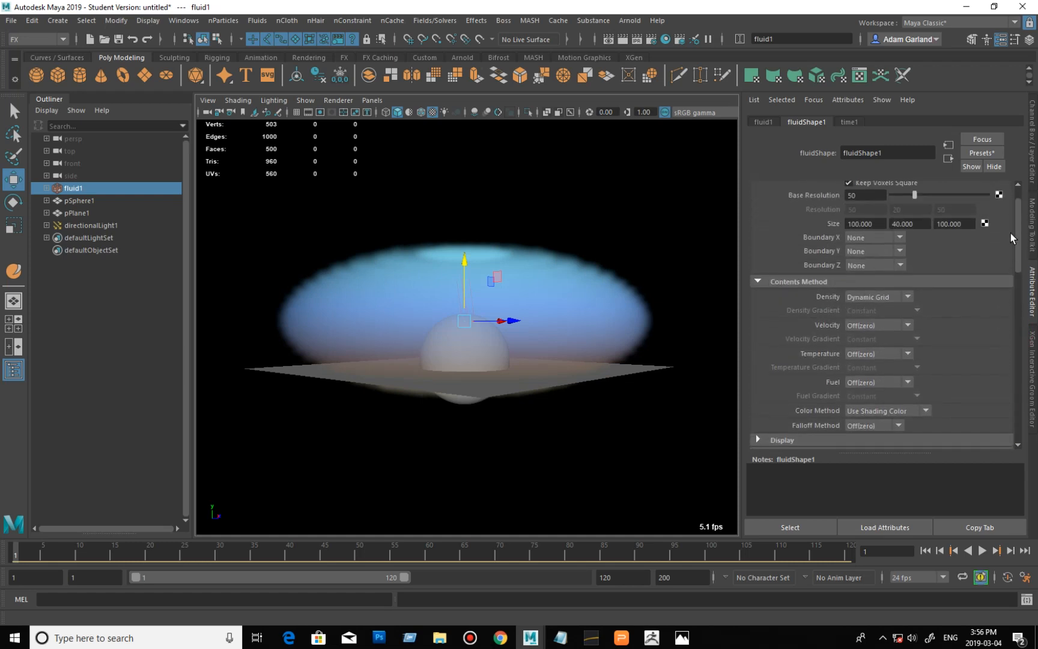
{"action": "left_click", "coordinate": [905, 297]}
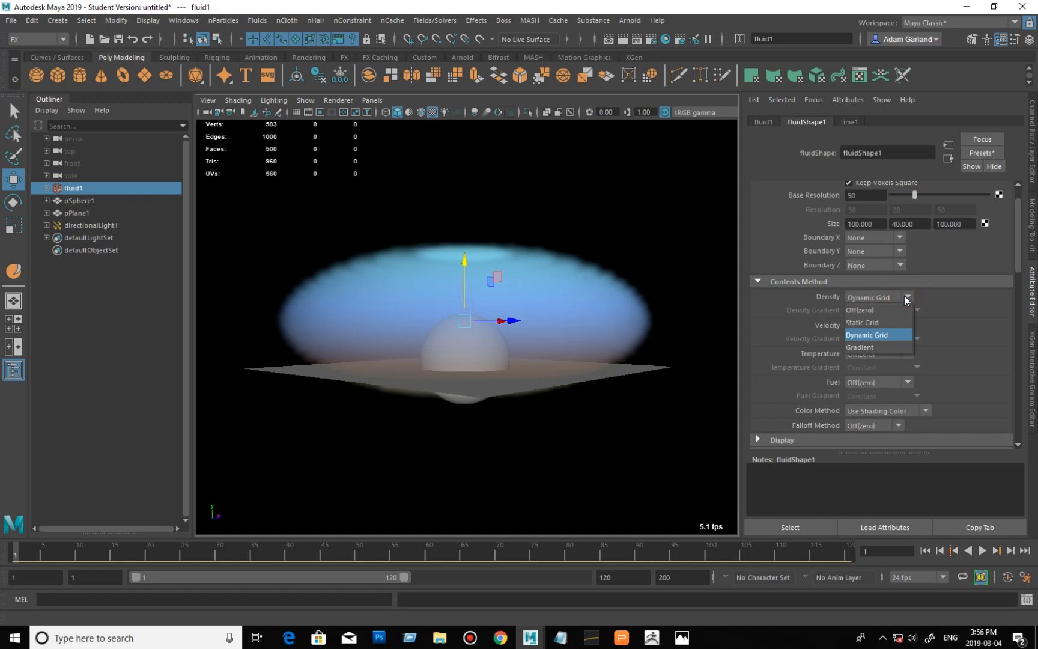
{"action": "left_click", "coordinate": [870, 346]}
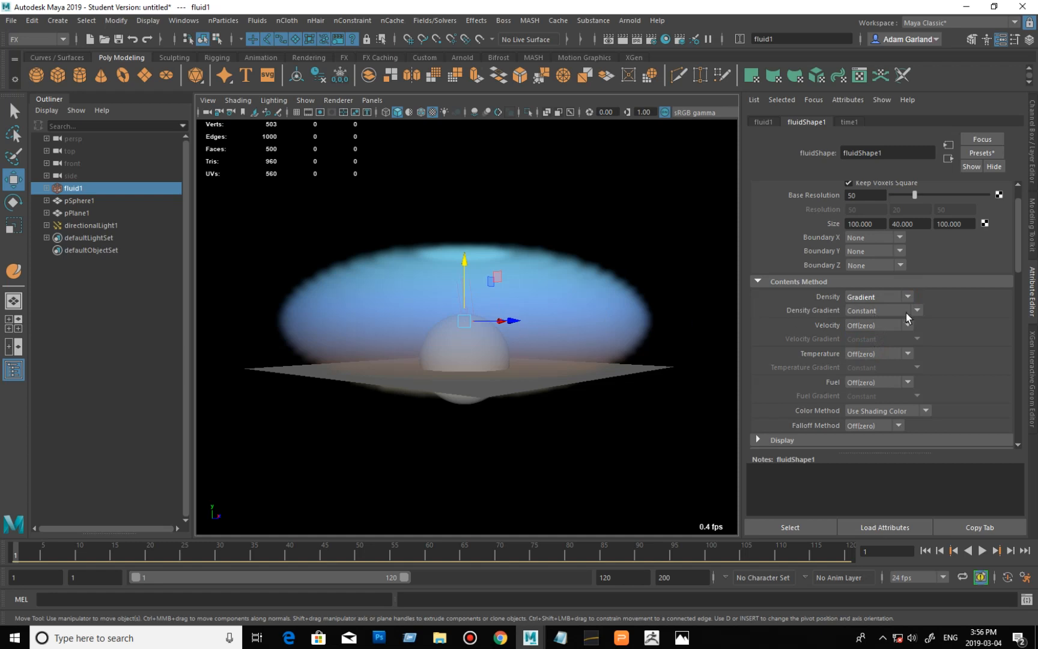
{"action": "left_click", "coordinate": [907, 312]}
{"action": "left_click", "coordinate": [899, 323]}
{"action": "left_click", "coordinate": [901, 311]}
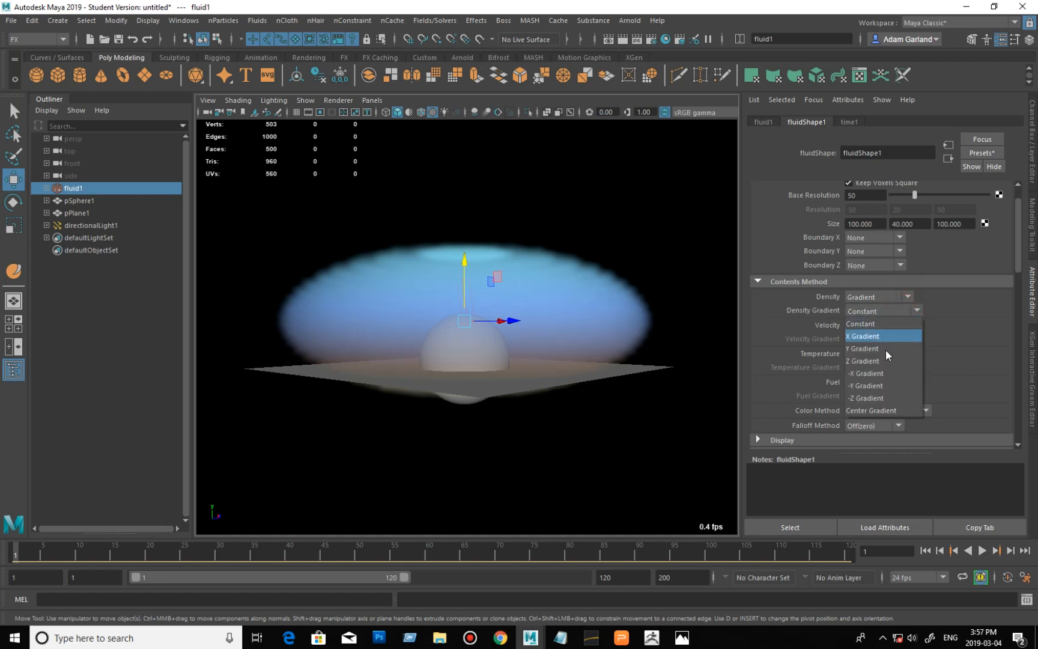
{"action": "left_click", "coordinate": [886, 385]}
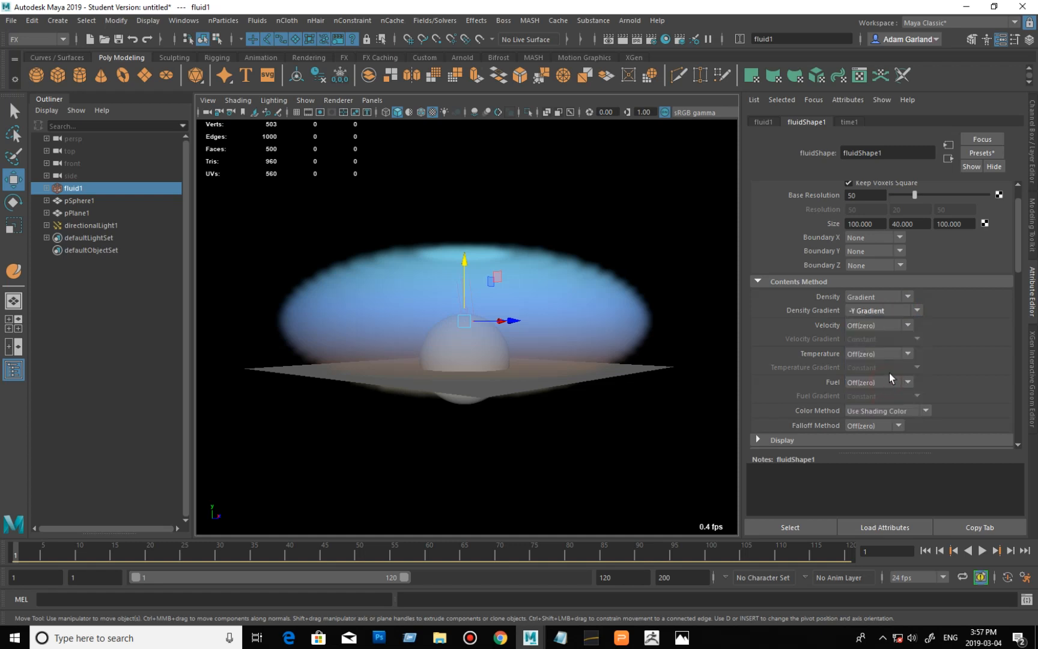
Step: Return the Density Gradient to Constant and the Density contents method to Dynamic Grid
{"action": "left_click", "coordinate": [904, 313]}
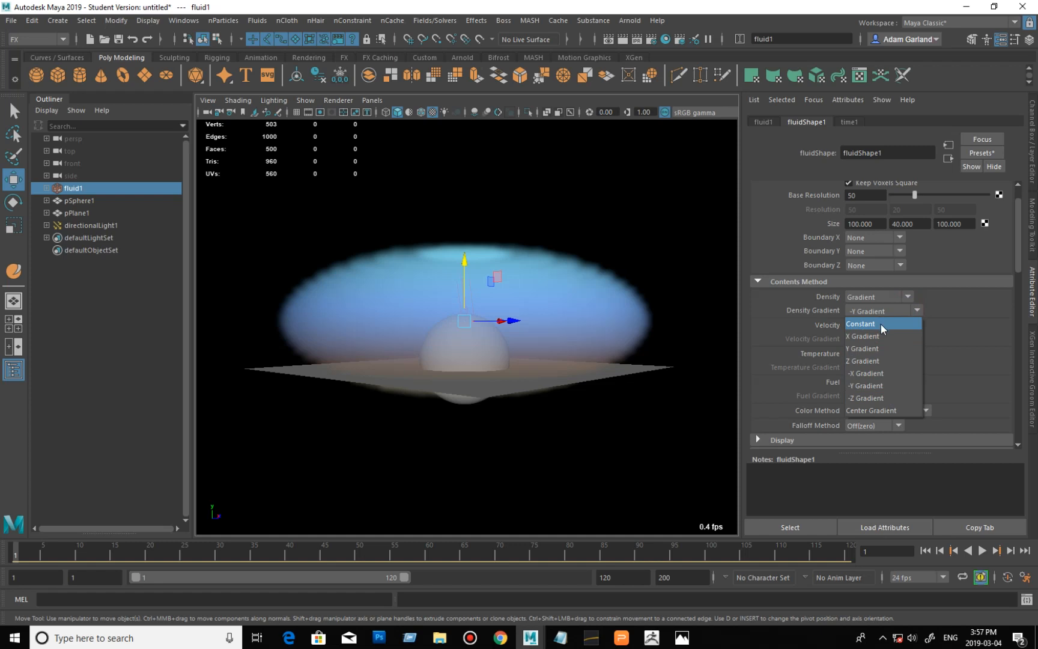
{"action": "left_click", "coordinate": [881, 323]}
{"action": "left_click", "coordinate": [882, 299]}
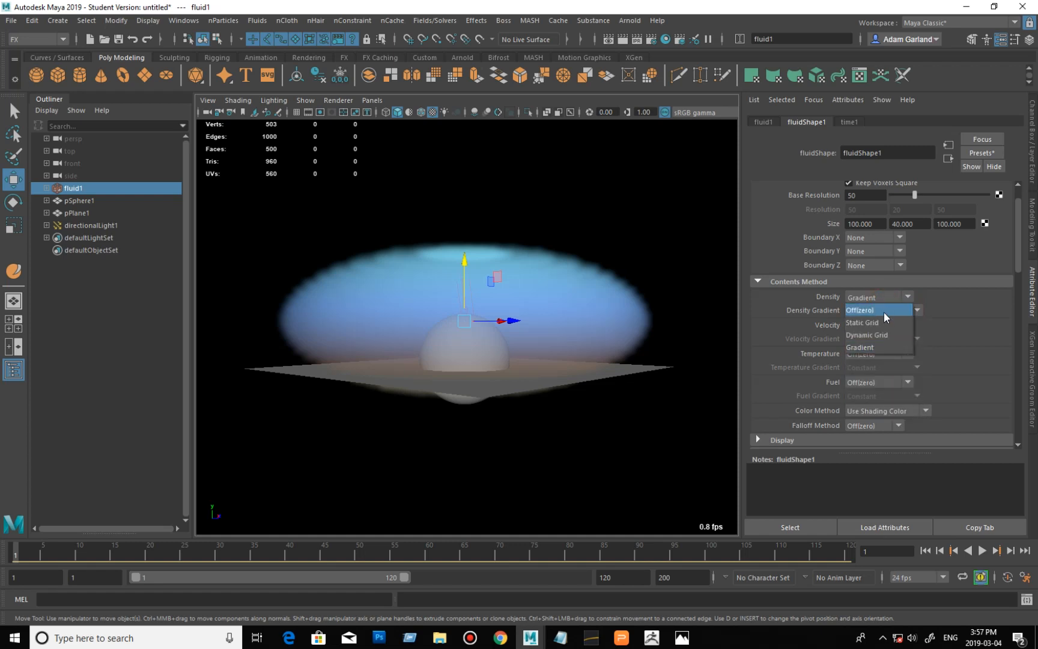
{"action": "left_click", "coordinate": [886, 332]}
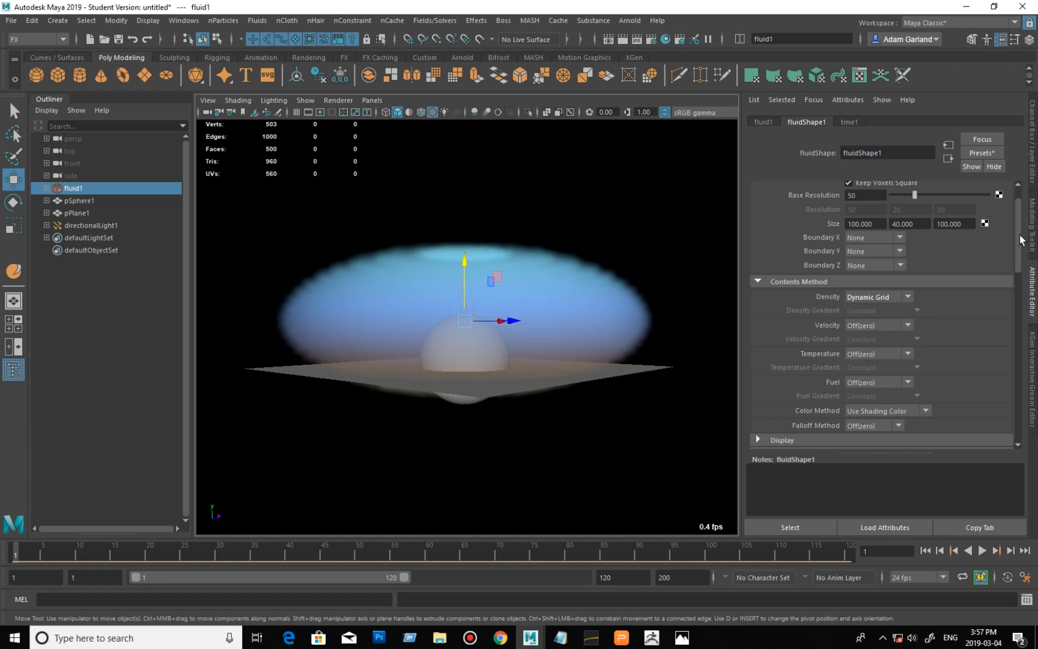
Step: Set the fluid's Dropoff Shape to Cube and lower its Edge Dropoff to 0.019
{"action": "mouse_move", "coordinate": [1019, 241]}
{"action": "left_mouse_down"}
{"action": "mouse_move", "coordinate": [1005, 395]}
{"action": "mouse_move", "coordinate": [1013, 325]}
{"action": "left_mouse_up"}
{"action": "left_click", "coordinate": [866, 270]}
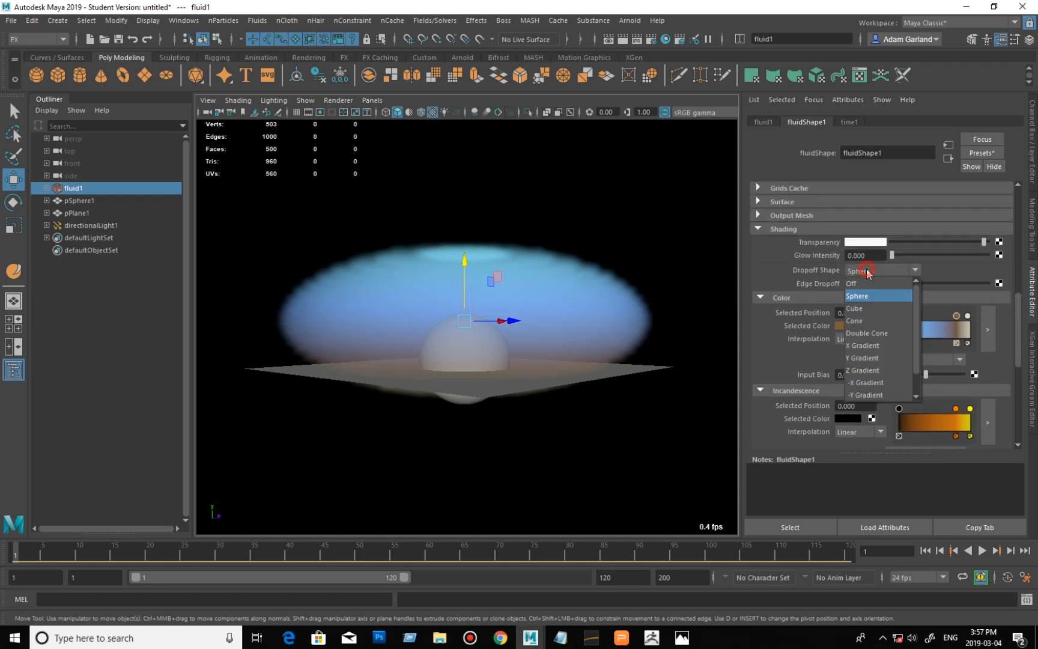
{"action": "left_click", "coordinate": [876, 309]}
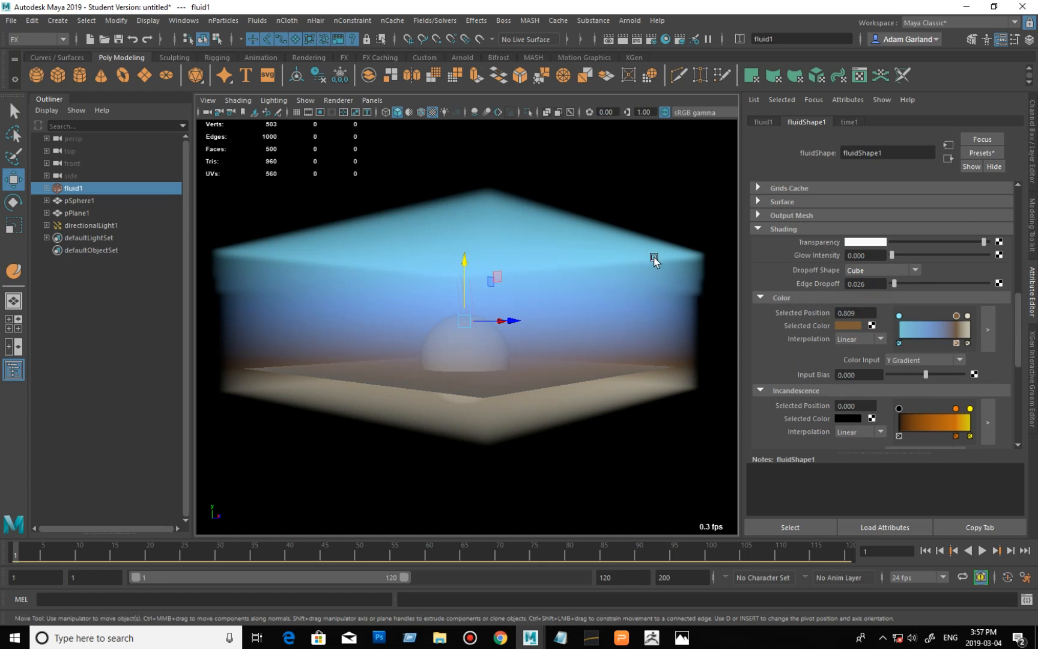
{"action": "left_click_drag", "start_coordinate": [664, 331], "coordinate": [596, 352], "text": "alt"}
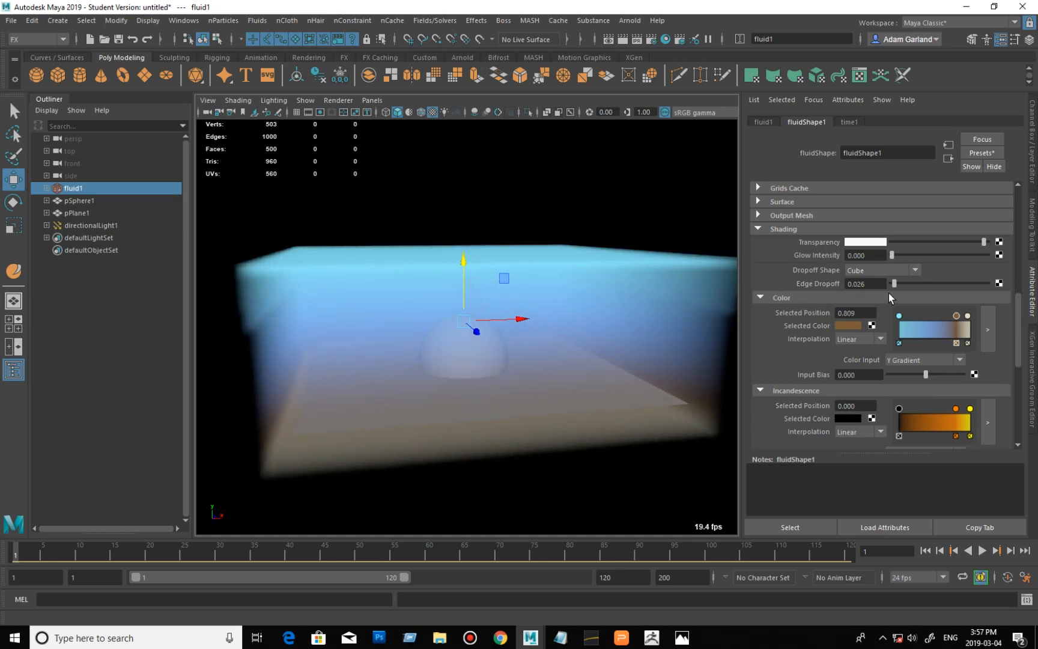
{"action": "left_click_drag", "start_coordinate": [682, 356], "coordinate": [643, 355], "text": "alt"}
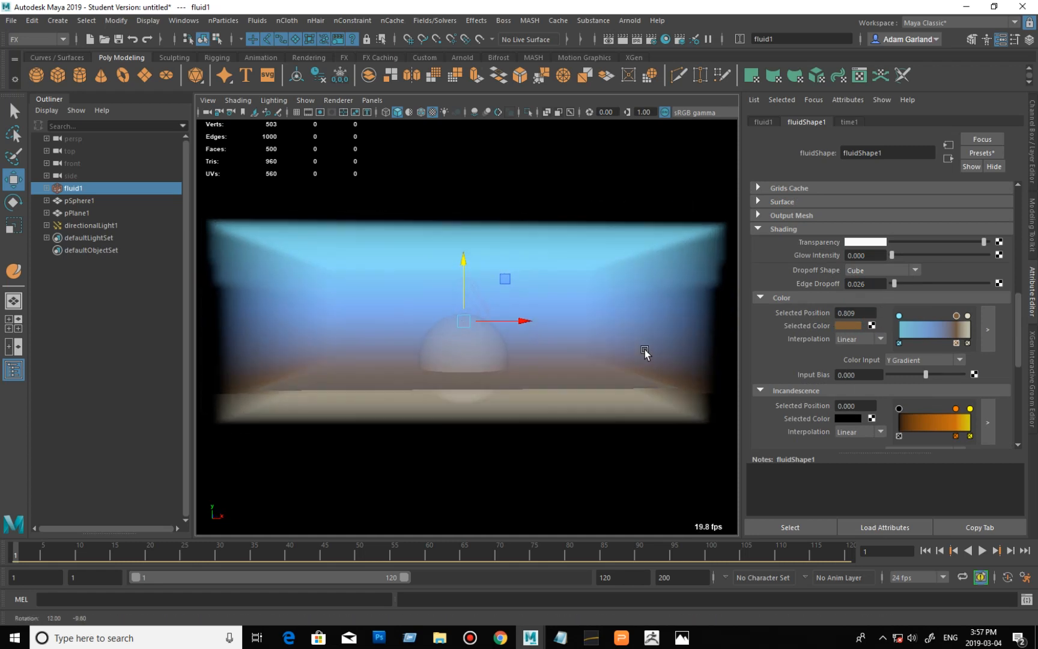
{"action": "left_click_drag", "start_coordinate": [893, 286], "coordinate": [893, 286]}
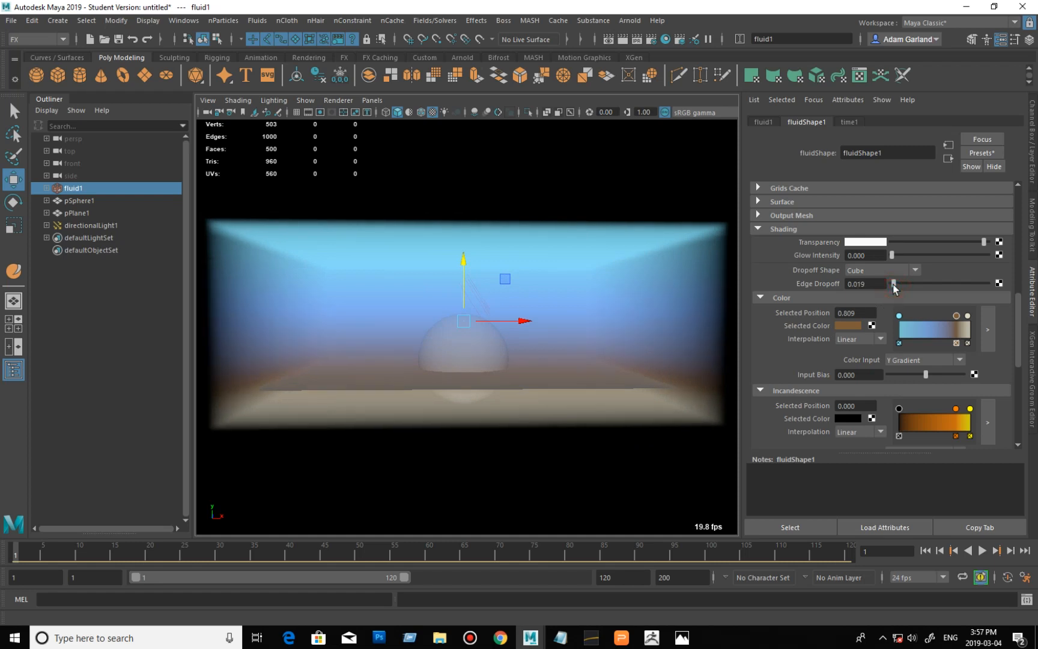
{"action": "mouse_move", "coordinate": [625, 388]}
{"action": "left_mouse_down", "text": "alt"}
{"action": "mouse_move", "coordinate": [598, 394]}
{"action": "mouse_move", "coordinate": [638, 389]}
{"action": "left_mouse_up", "text": "alt"}
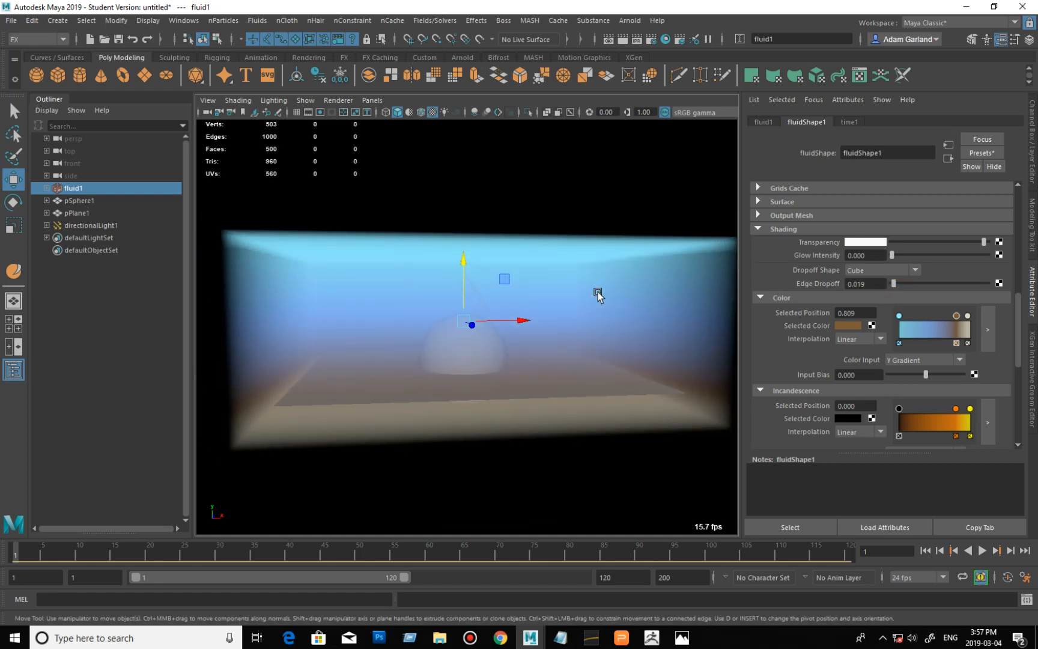
{"action": "left_click_drag", "start_coordinate": [597, 292], "coordinate": [613, 302], "text": "alt"}
{"action": "right_click_drag", "start_coordinate": [613, 301], "coordinate": [543, 309], "text": "alt"}
{"action": "left_click_drag", "start_coordinate": [543, 310], "coordinate": [553, 313], "text": "alt"}
{"action": "left_click", "coordinate": [664, 347]}
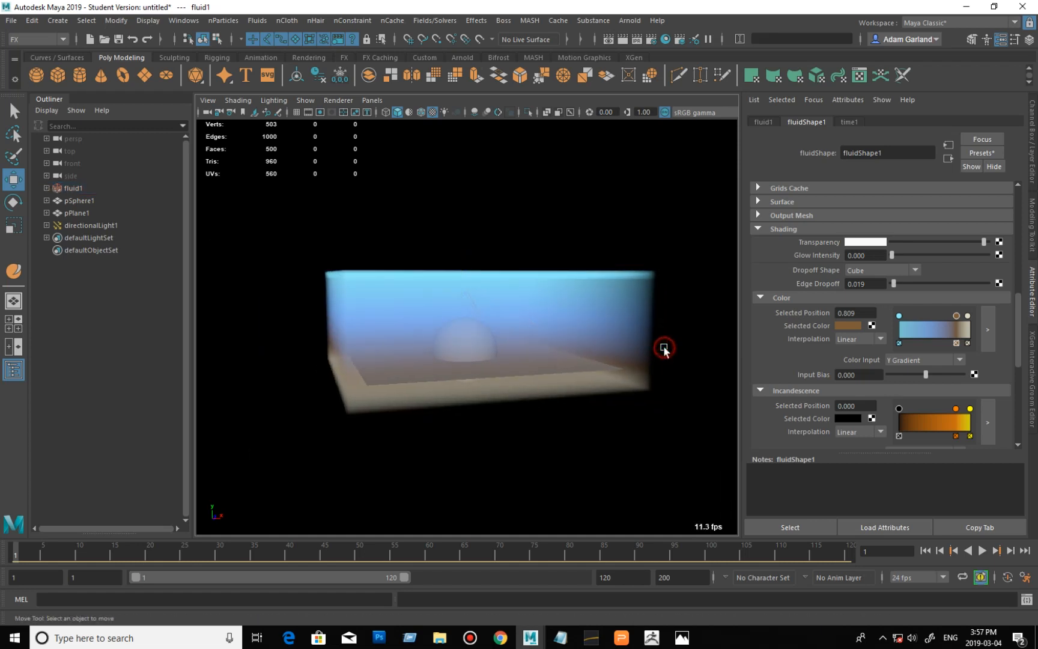
{"action": "left_click", "coordinate": [623, 312]}
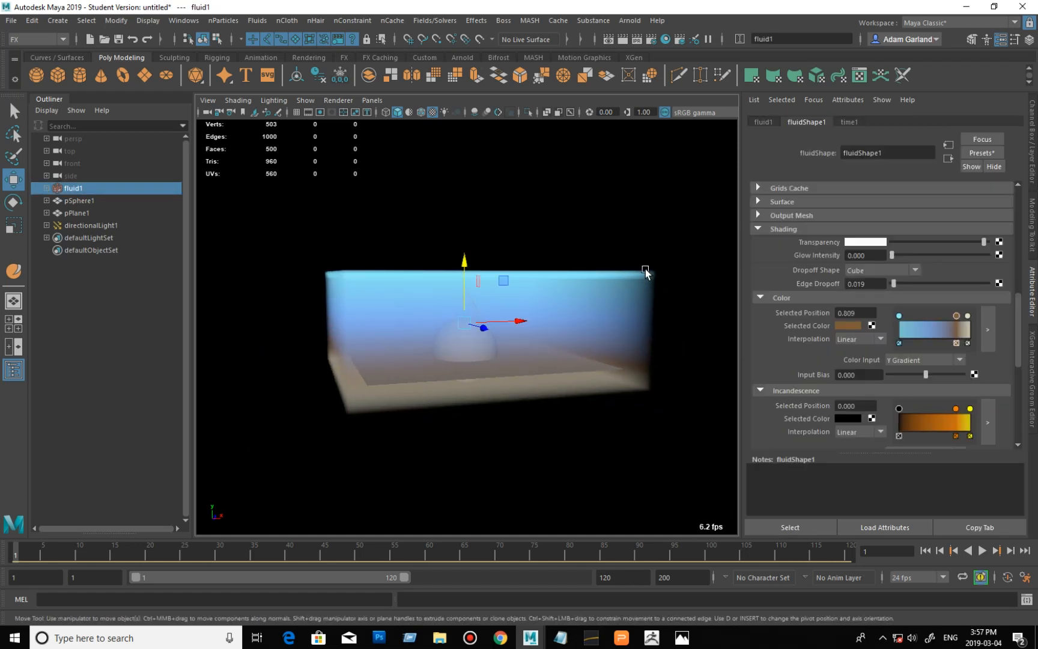
Step: Remove all but the first color from the fluid's color ramp and set that color to white
{"action": "left_click", "coordinate": [955, 343]}
{"action": "left_click", "coordinate": [966, 343]}
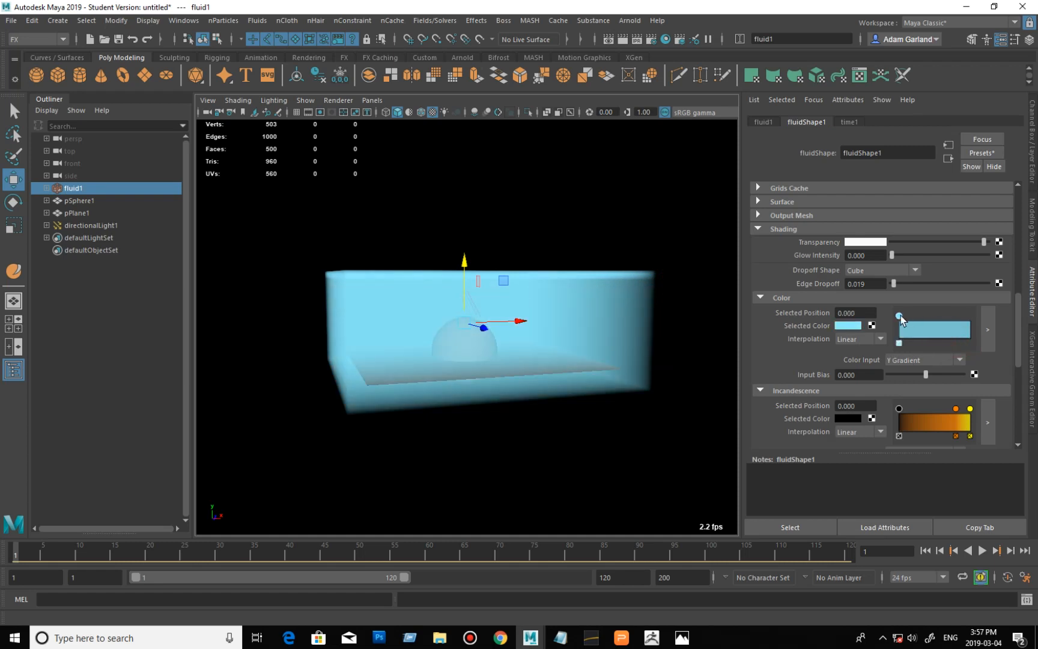
{"action": "left_click", "coordinate": [844, 325]}
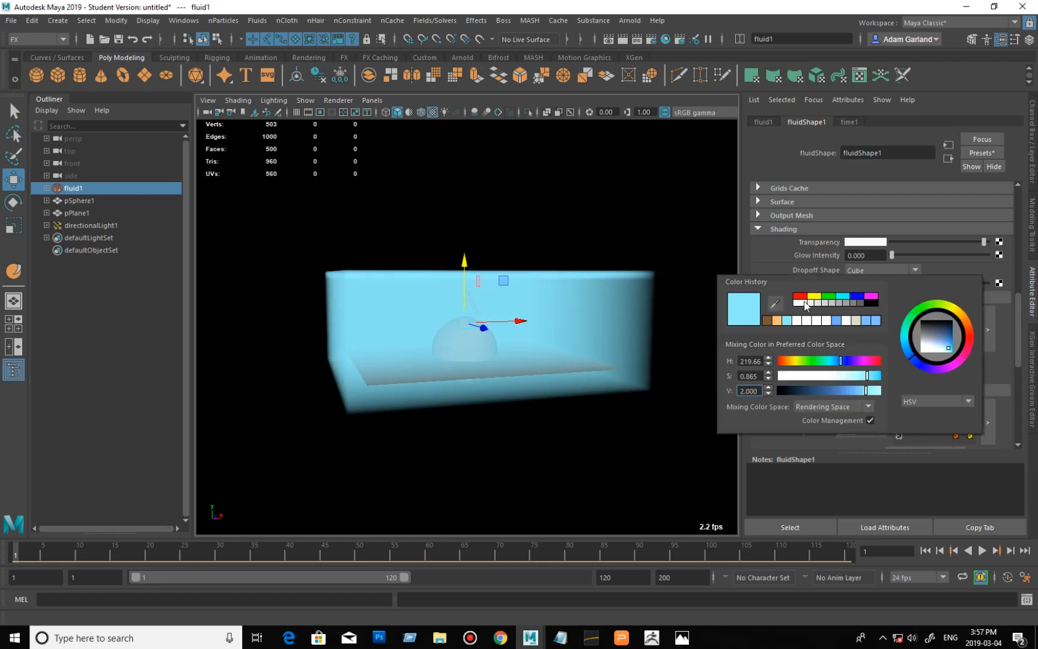
{"action": "left_click", "coordinate": [796, 303]}
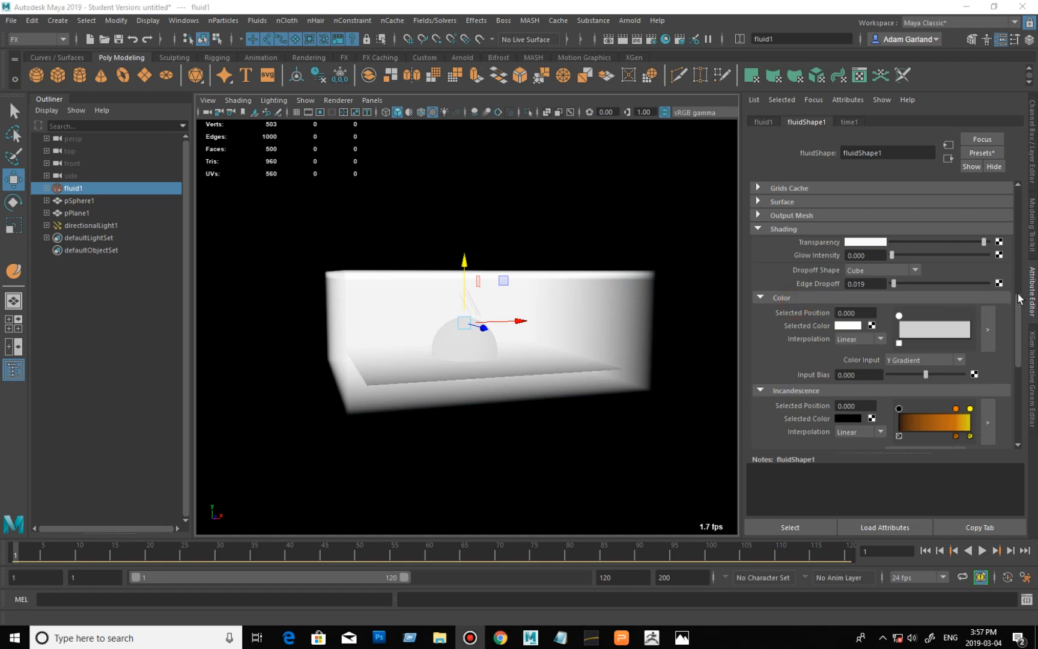
Step: Lower the fluid's Transparency, trying a mid grey on the container before settling on a light grey
{"action": "left_click_drag", "start_coordinate": [983, 242], "coordinate": [909, 240]}
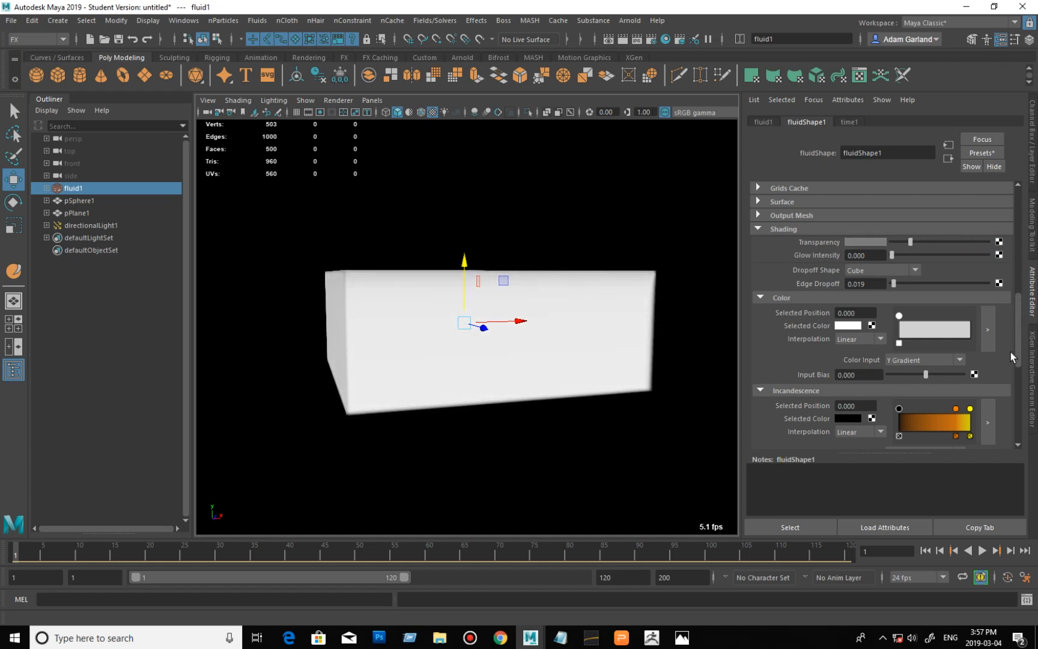
{"action": "left_click_drag", "start_coordinate": [1018, 341], "coordinate": [1018, 352]}
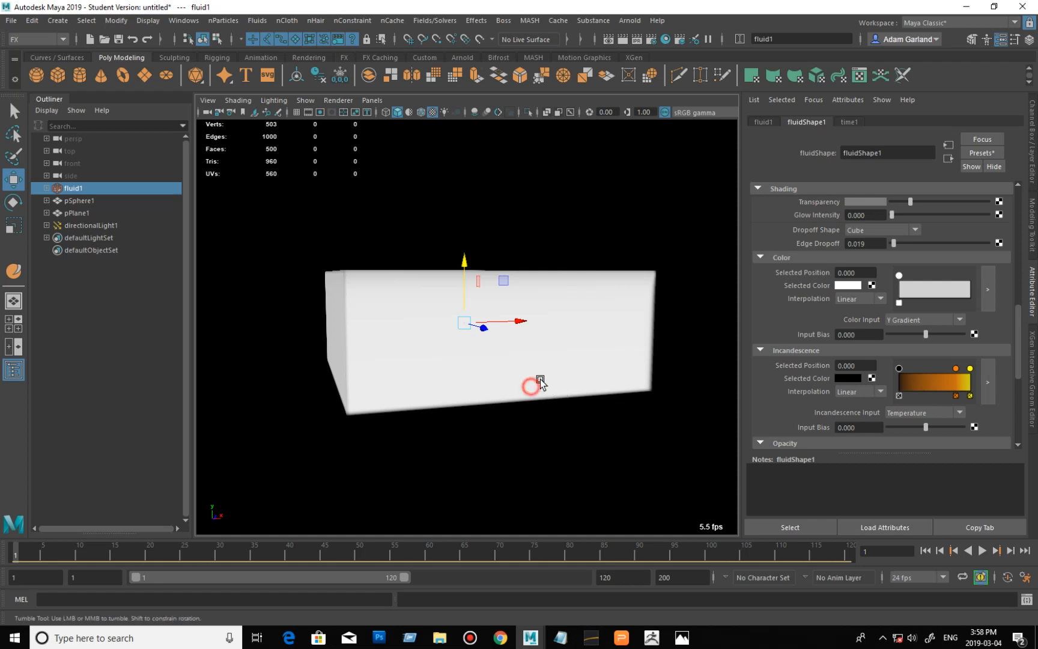
{"action": "left_click_drag", "start_coordinate": [531, 380], "coordinate": [474, 350], "text": "alt"}
{"action": "right_click_drag", "start_coordinate": [474, 350], "coordinate": [594, 367], "text": "alt"}
{"action": "middle_click_drag", "start_coordinate": [514, 354], "coordinate": [514, 394], "text": "alt"}
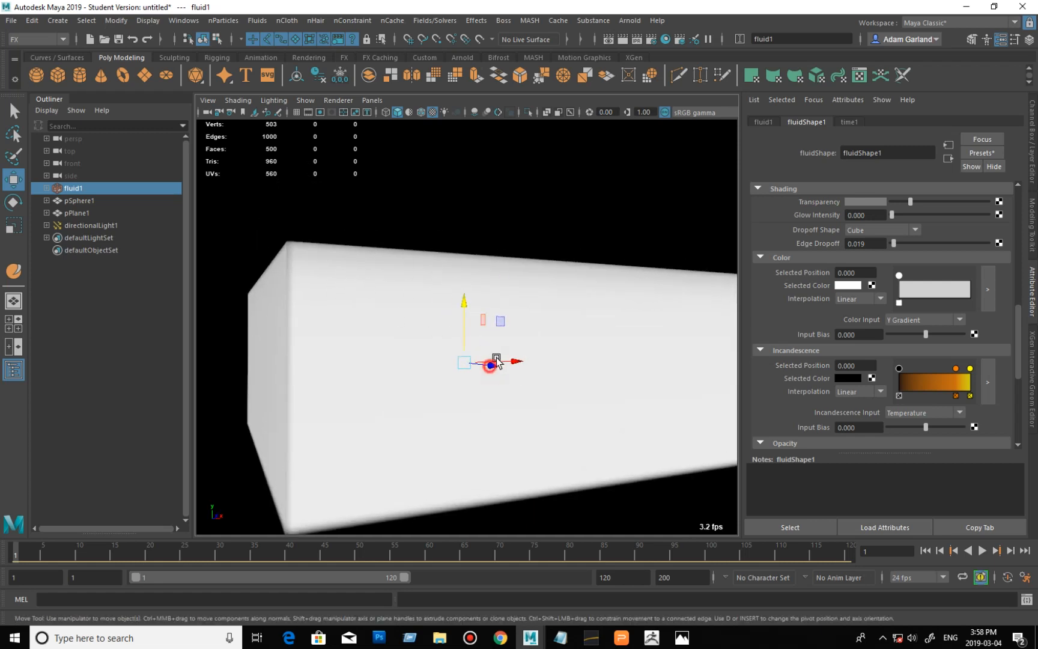
{"action": "left_click_drag", "start_coordinate": [493, 363], "coordinate": [504, 349], "text": "alt"}
{"action": "right_click_drag", "start_coordinate": [505, 346], "coordinate": [496, 346], "text": "alt"}
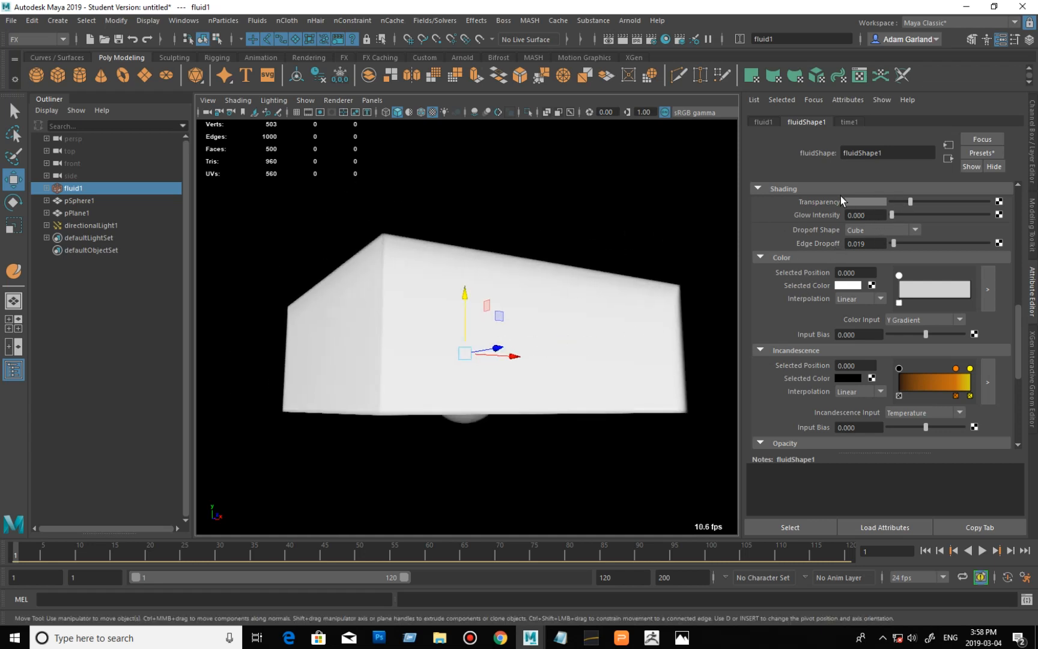
{"action": "left_click", "coordinate": [947, 203]}
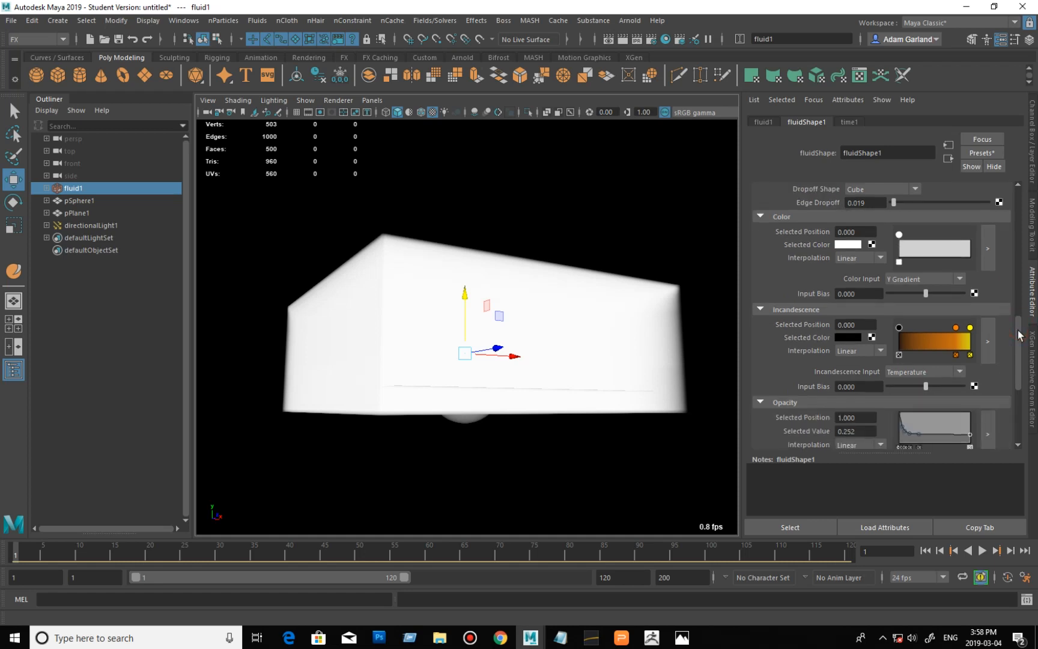
Step: Examine the fluid's Incandescence Input options and the Color, Incandescence and Opacity shading settings
{"action": "left_click", "coordinate": [848, 246]}
{"action": "left_click", "coordinate": [917, 372]}
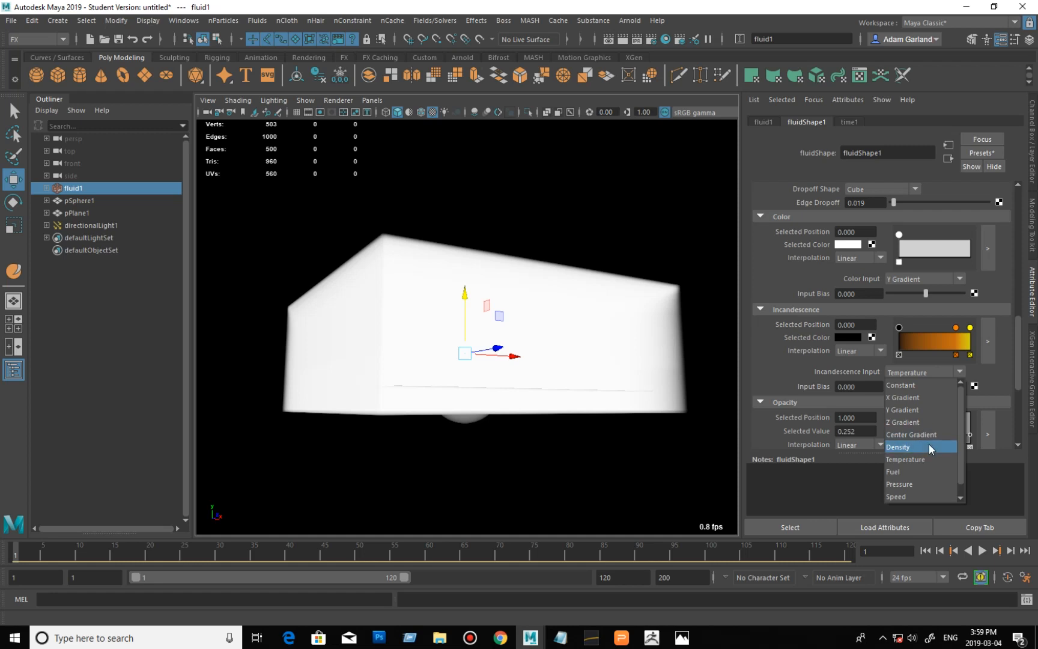
{"action": "left_click", "coordinate": [762, 363]}
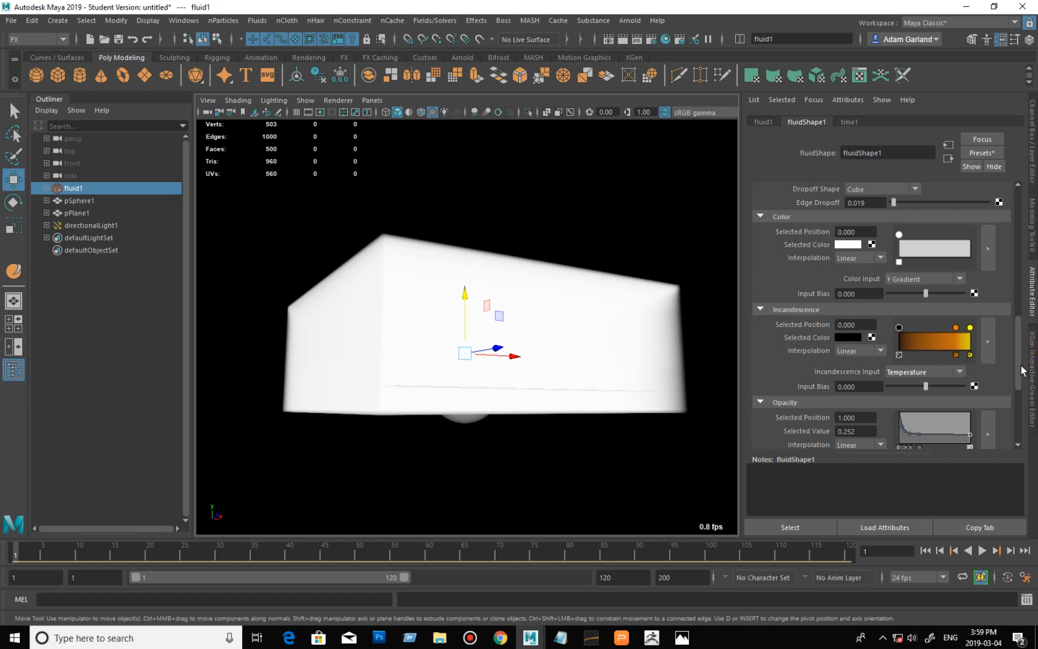
{"action": "scroll", "coordinate": [1018, 364], "scroll_direction": "down", "scroll_amount": 5}
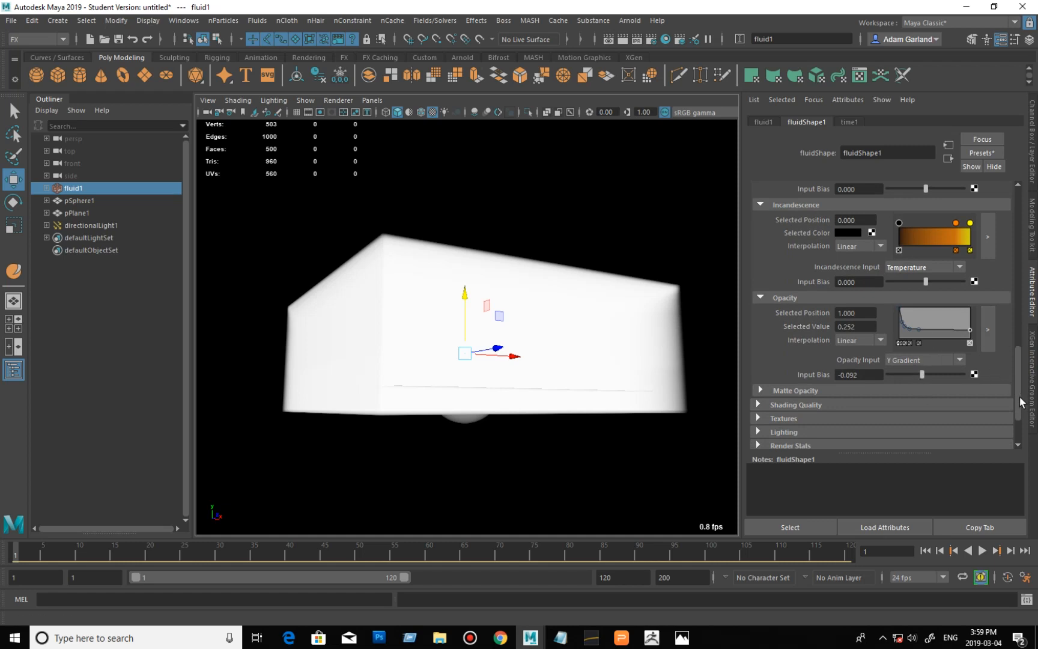
{"action": "scroll", "coordinate": [1019, 406], "scroll_direction": "down", "scroll_amount": 2}
{"action": "scroll", "coordinate": [924, 275], "scroll_direction": "up", "scroll_amount": 5}
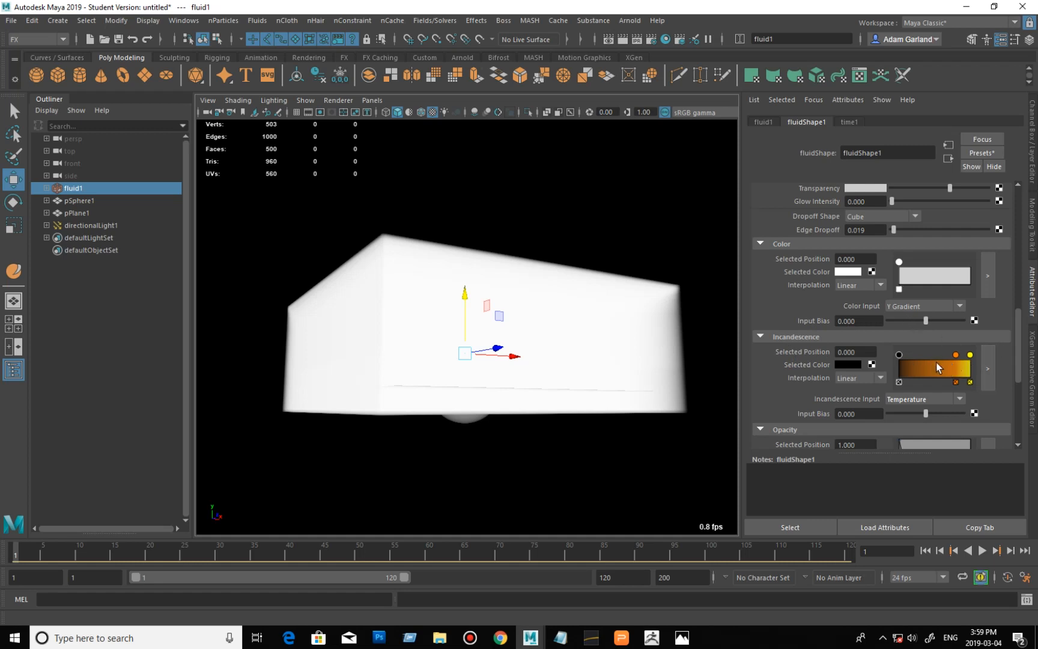
{"action": "scroll", "coordinate": [1009, 344], "scroll_direction": "down", "scroll_amount": 5}
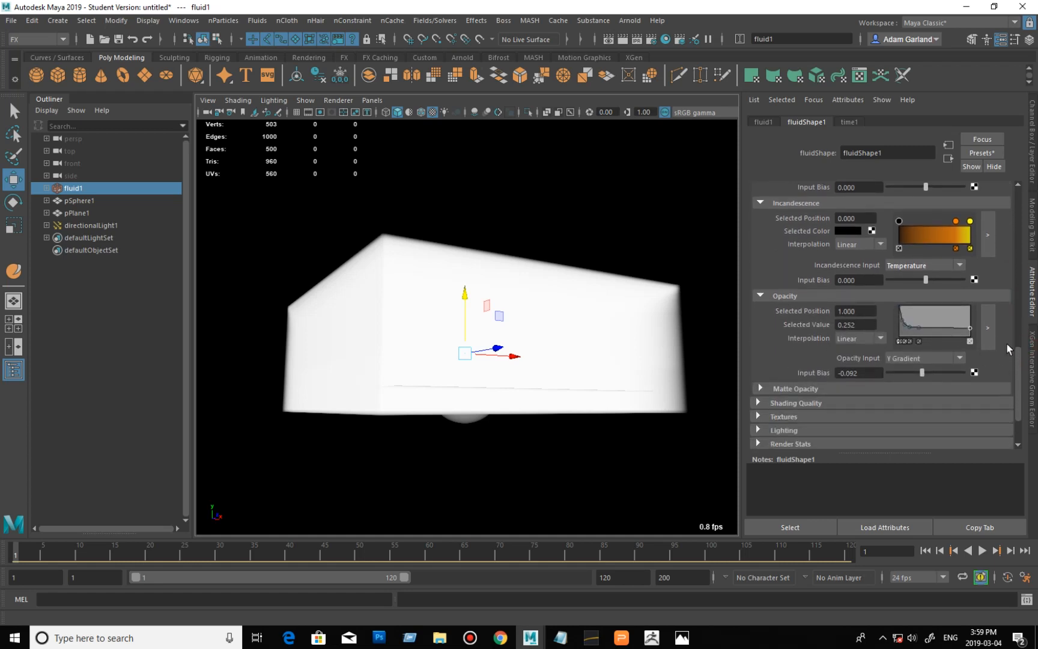
Step: Remove the intermediate points from the fluid's Opacity ramp and make it rise linearly from 0 to 1
{"action": "scroll", "coordinate": [1017, 364], "scroll_direction": "down", "scroll_amount": 3}
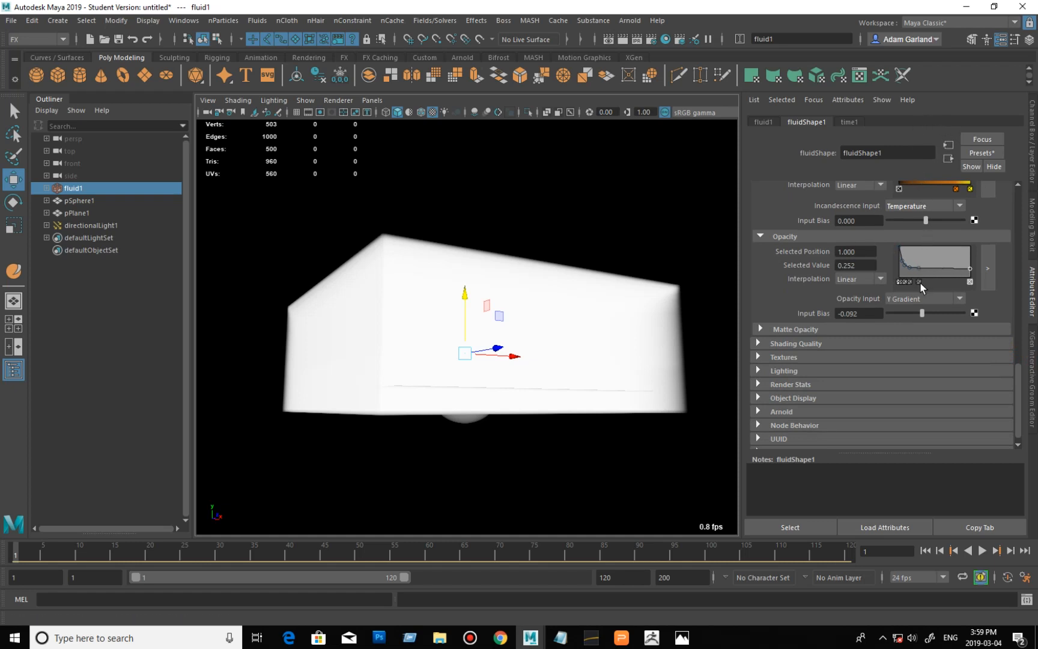
{"action": "left_click", "coordinate": [904, 283]}
{"action": "left_click", "coordinate": [918, 281]}
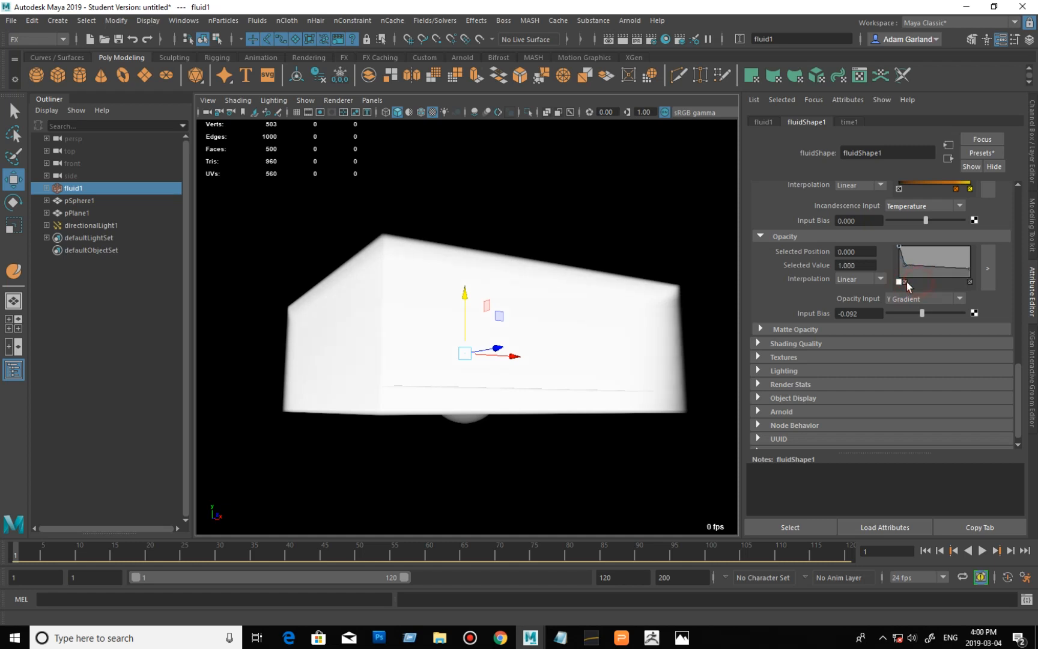
{"action": "left_click_drag", "start_coordinate": [970, 277], "coordinate": [980, 232]}
{"action": "left_click_drag", "start_coordinate": [899, 245], "coordinate": [898, 293]}
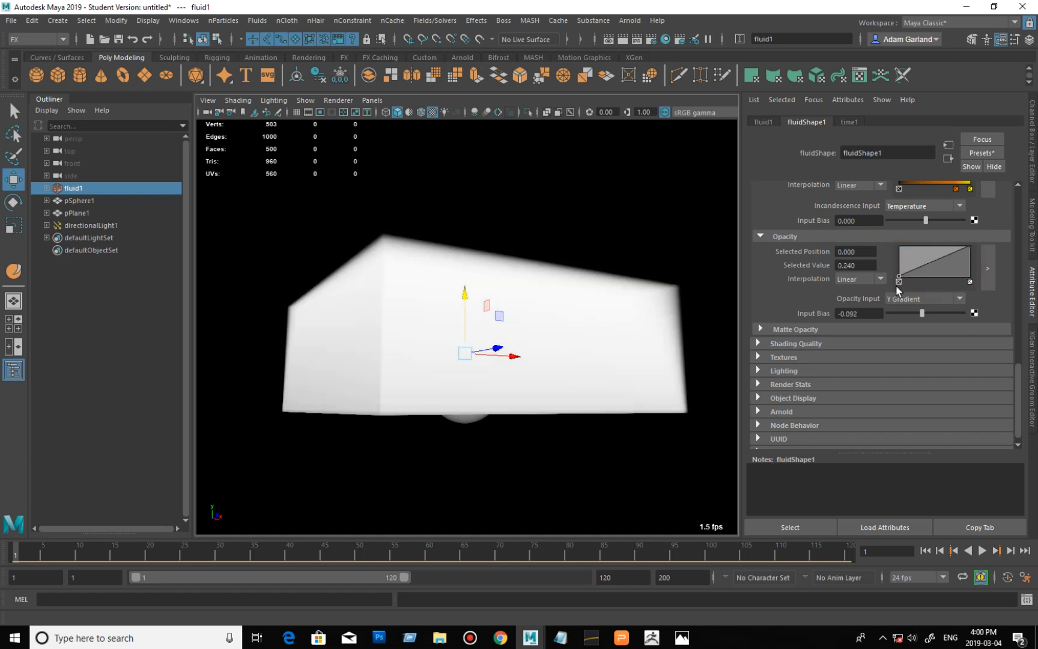
{"action": "left_click", "coordinate": [970, 247]}
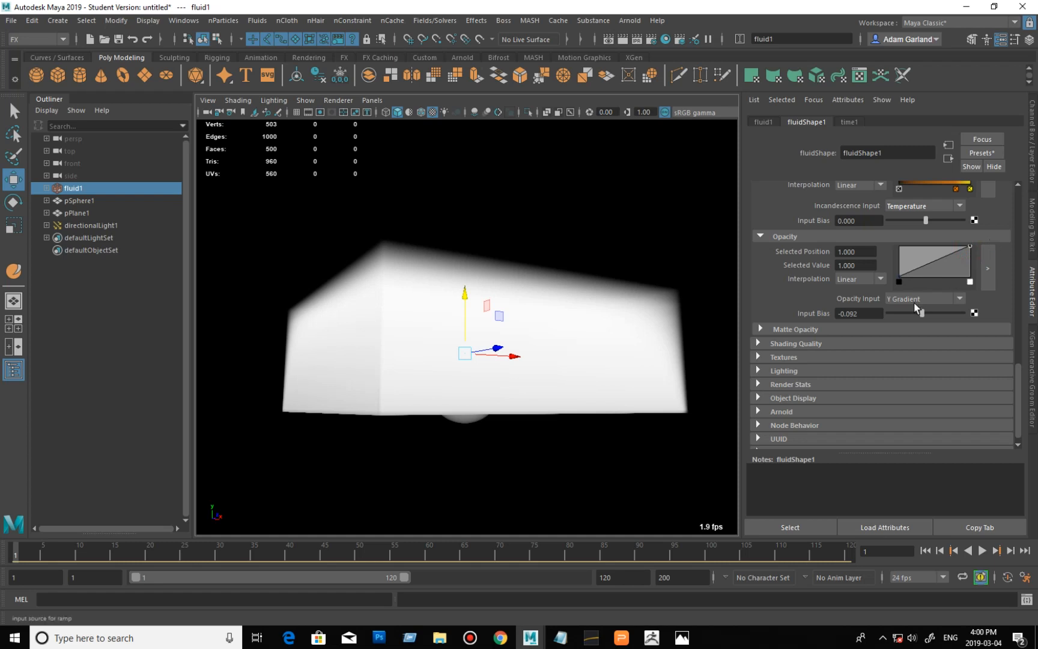
Step: Open the Opacity ramp in its enlarged editor, resize the graph to inspect the curve, and close it
{"action": "left_click", "coordinate": [987, 278]}
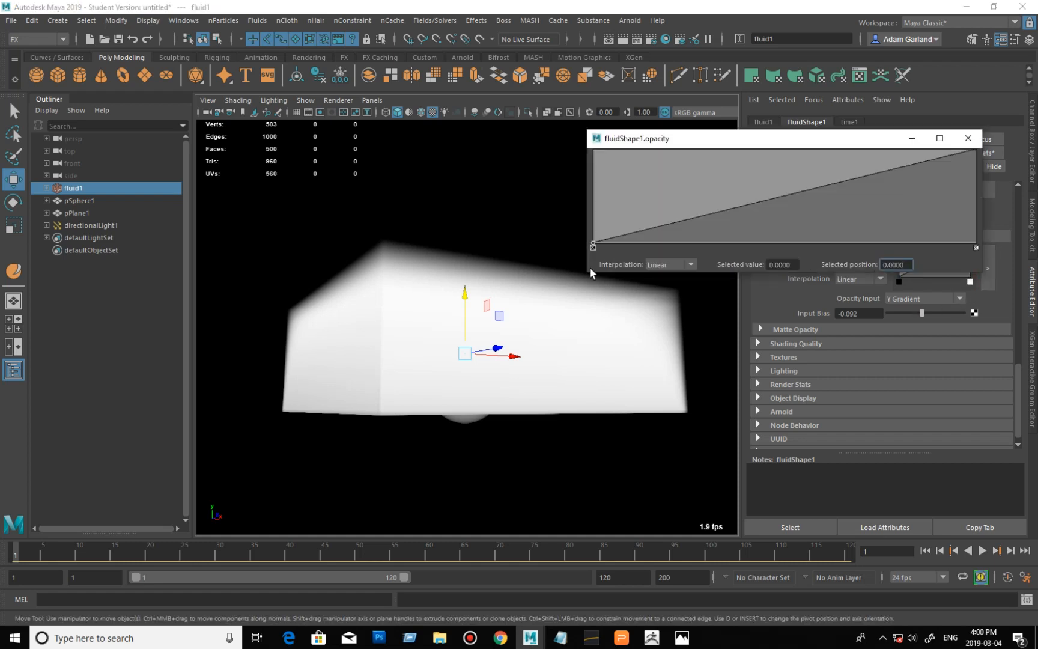
{"action": "left_click_drag", "start_coordinate": [588, 268], "coordinate": [493, 268]}
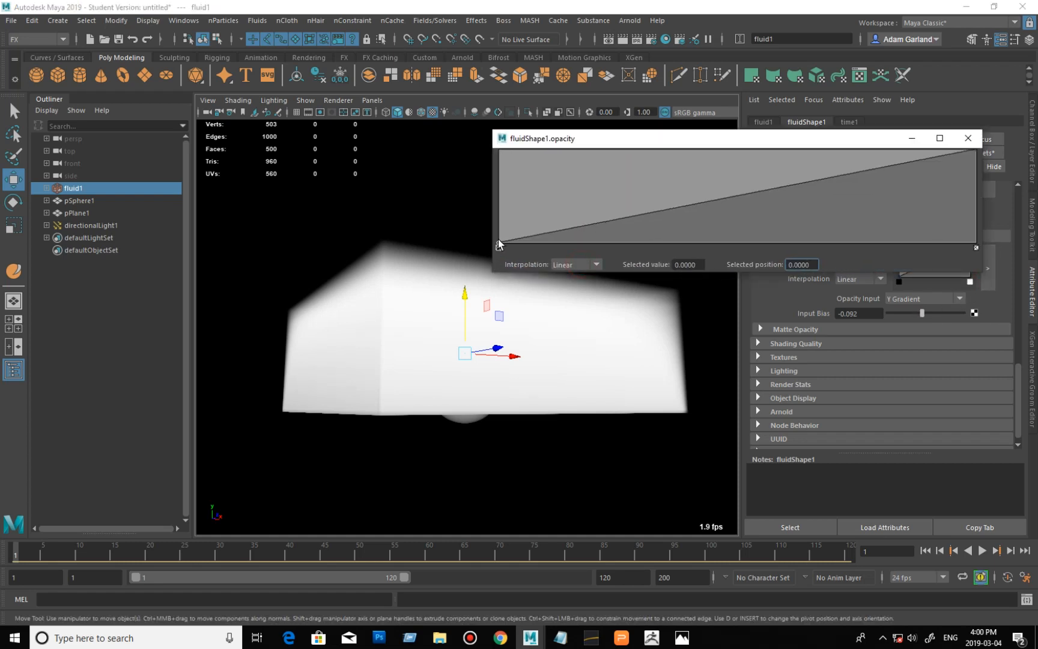
{"action": "left_click", "coordinate": [534, 230]}
{"action": "left_click_drag", "start_coordinate": [534, 230], "coordinate": [468, 266]}
{"action": "left_click", "coordinate": [701, 265]}
{"action": "left_click_drag", "start_coordinate": [715, 271], "coordinate": [713, 409]}
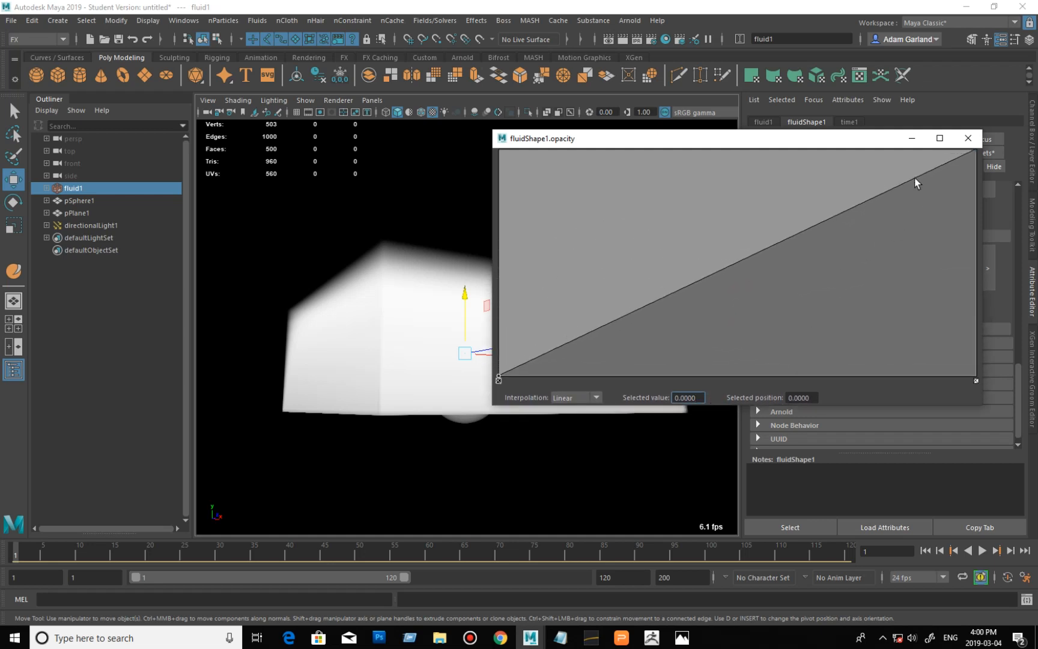
{"action": "left_click_drag", "start_coordinate": [871, 143], "coordinate": [891, 102]}
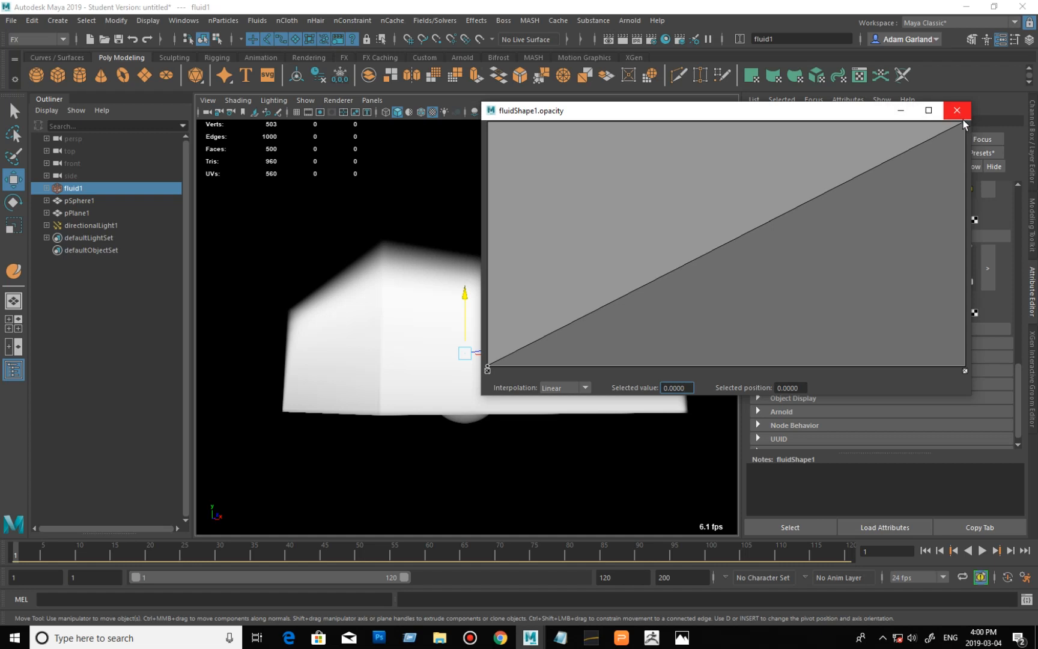
{"action": "left_click", "coordinate": [963, 121]}
{"action": "left_click", "coordinate": [966, 112]}
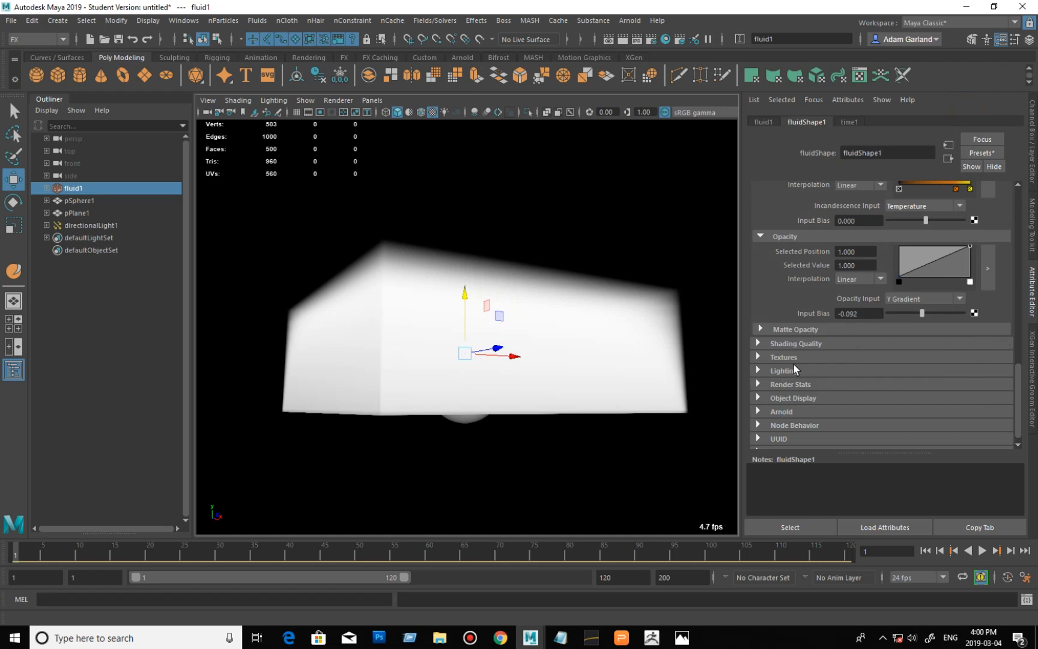
Step: Enable Self Shadow in the fluid's Lighting settings and look over the remaining light options
{"action": "left_click", "coordinate": [796, 371]}
{"action": "left_click", "coordinate": [781, 370]}
{"action": "left_click", "coordinate": [778, 370]}
{"action": "scroll", "coordinate": [816, 405], "scroll_direction": "down", "scroll_amount": 3}
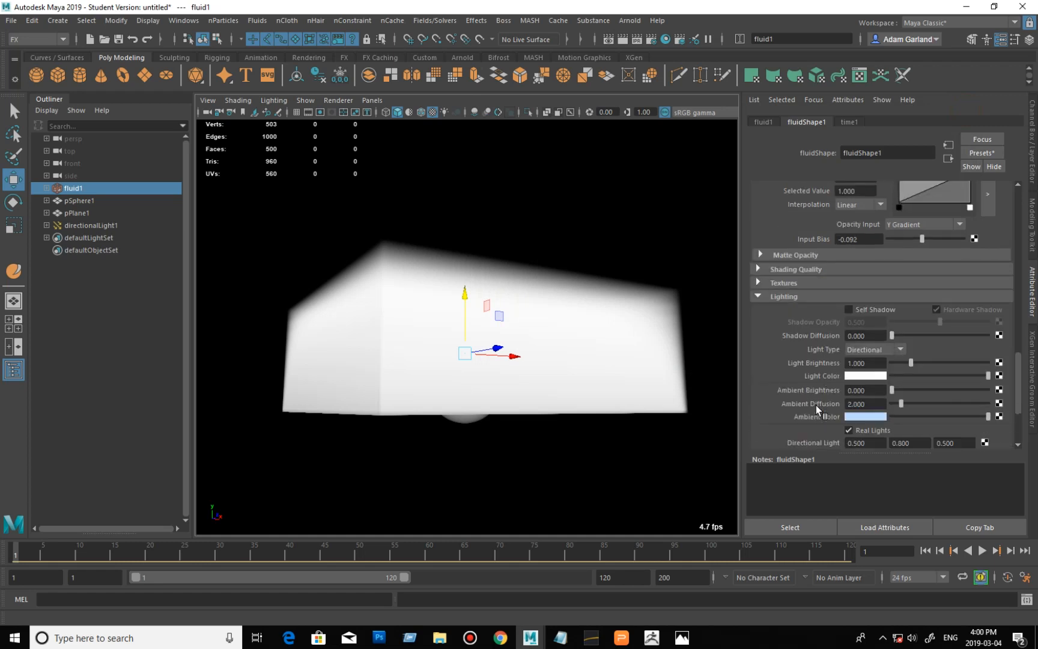
{"action": "left_click", "coordinate": [849, 310]}
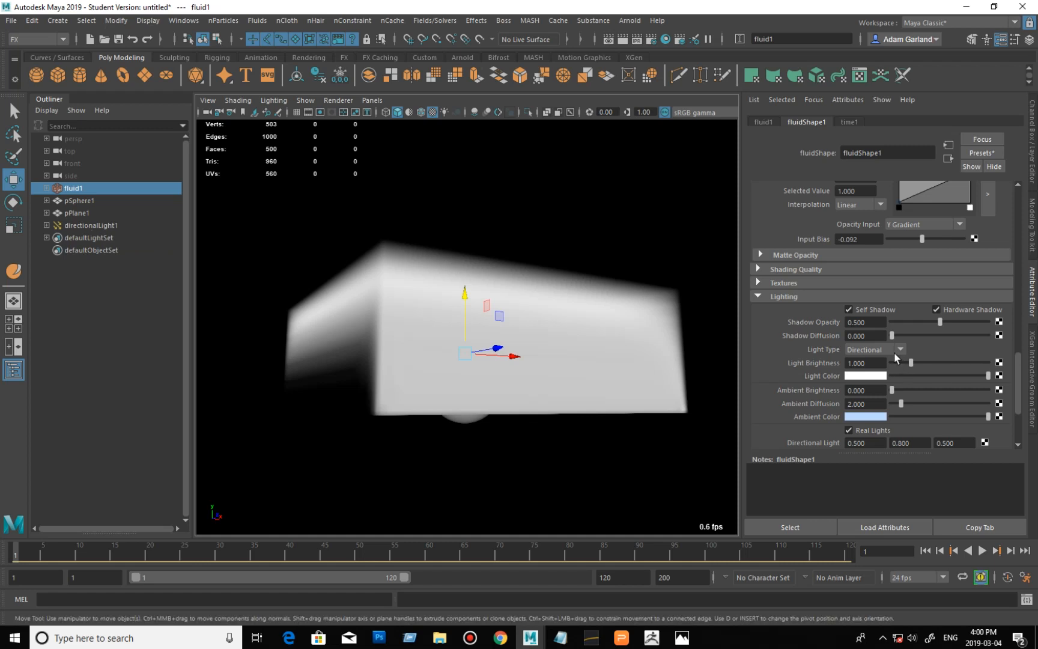
{"action": "scroll", "coordinate": [821, 364], "scroll_direction": "down", "scroll_amount": 3}
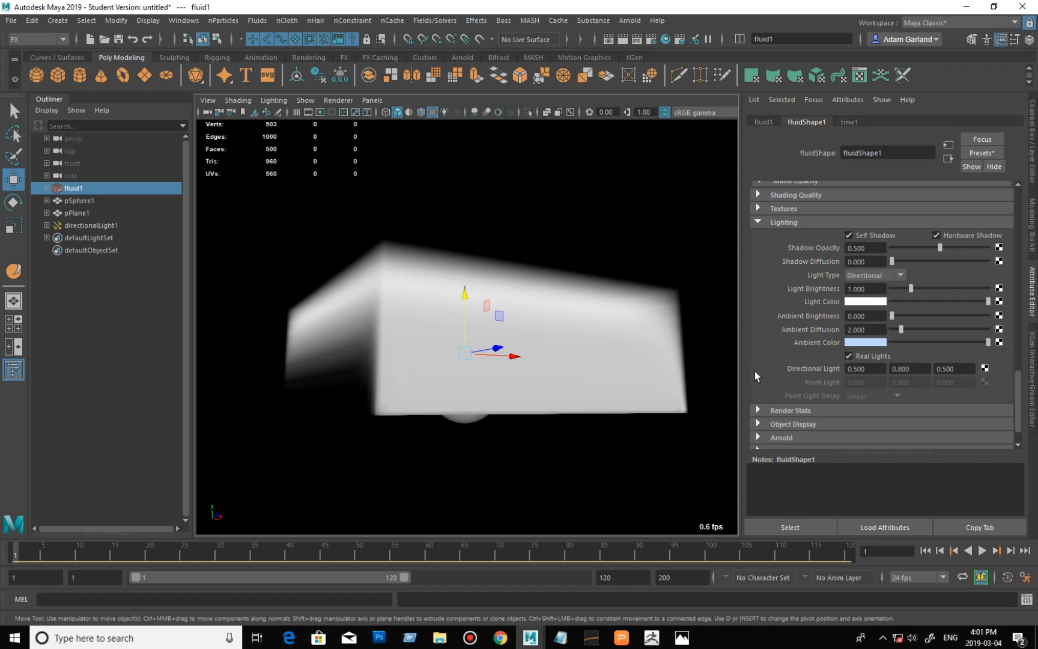
{"action": "scroll", "coordinate": [781, 355], "scroll_direction": "up", "scroll_amount": 5}
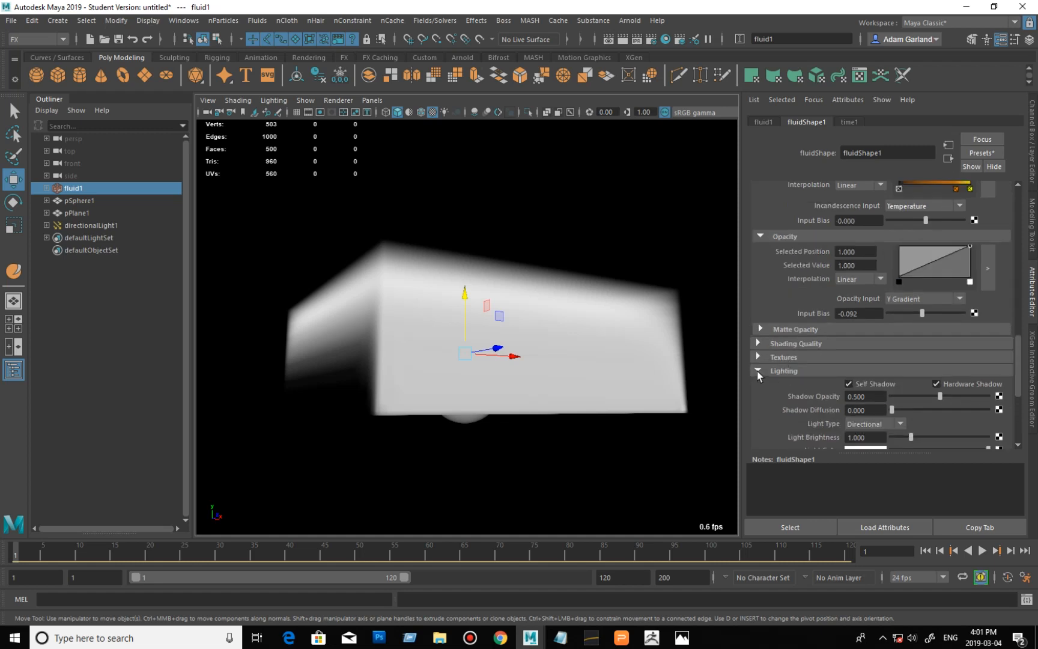
{"action": "left_click", "coordinate": [757, 370]}
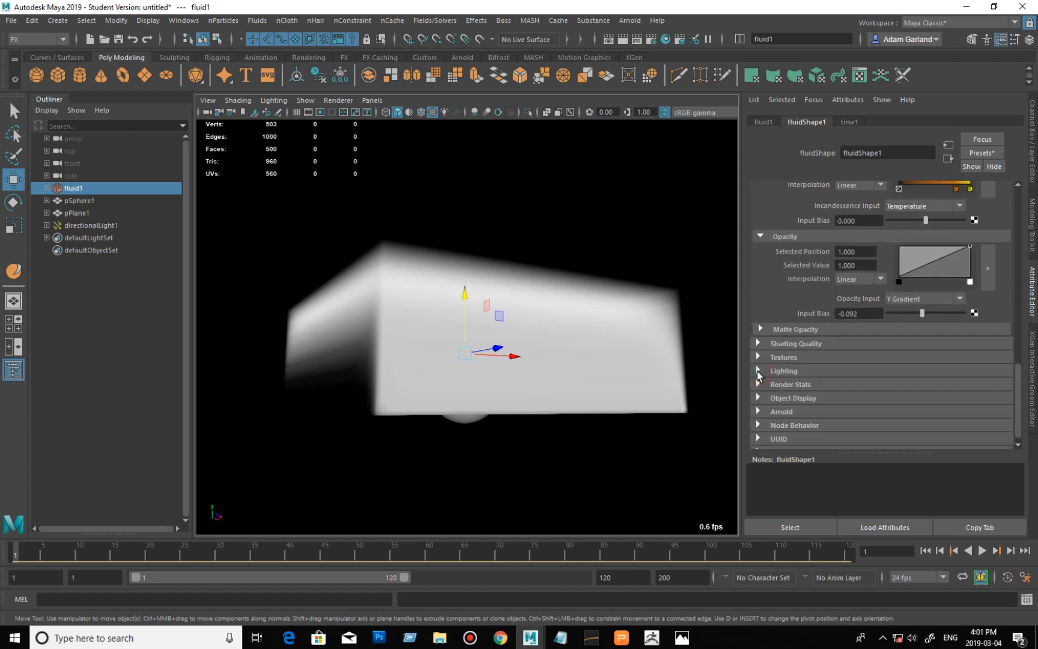
{"action": "left_click", "coordinate": [463, 292]}
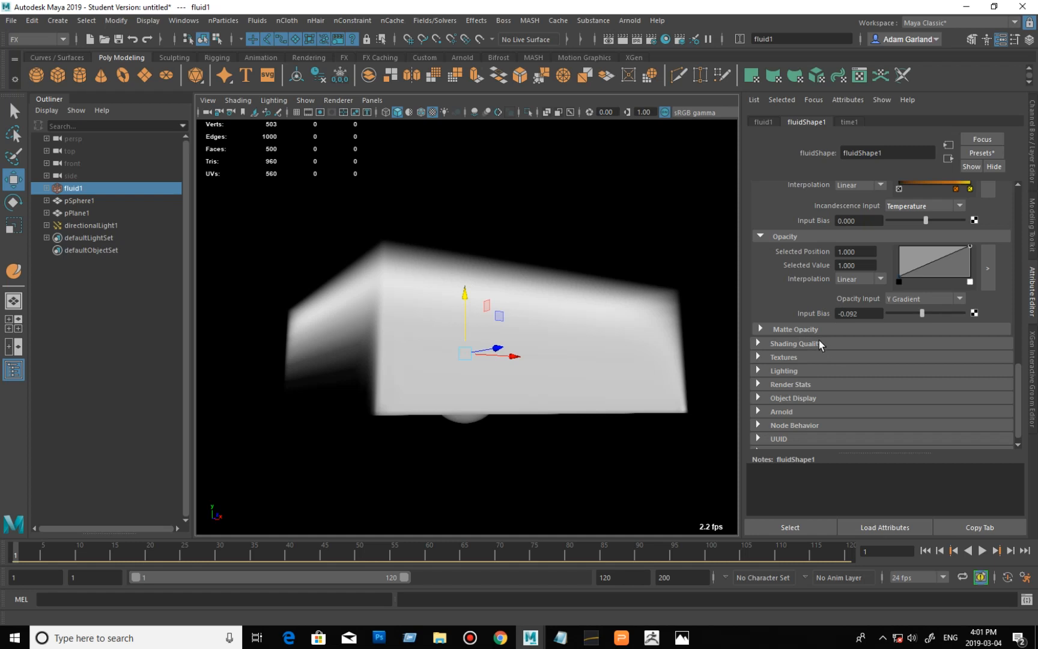
Step: Enable Texture Opacity for the fluid with the Perlin Noise texture type
{"action": "left_click", "coordinate": [802, 362]}
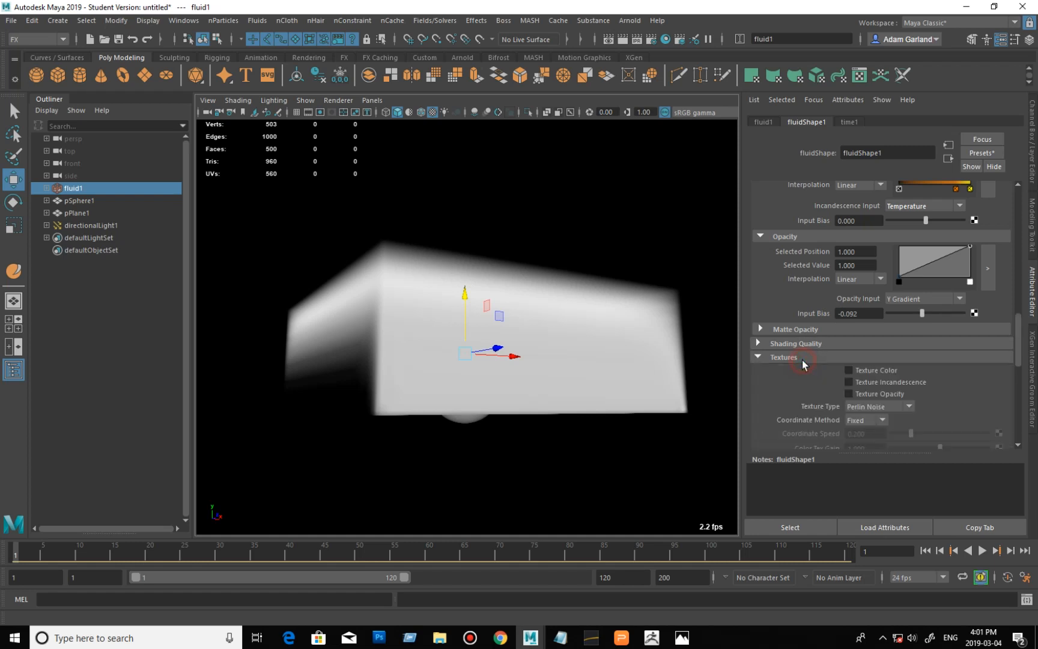
{"action": "left_click", "coordinate": [877, 394]}
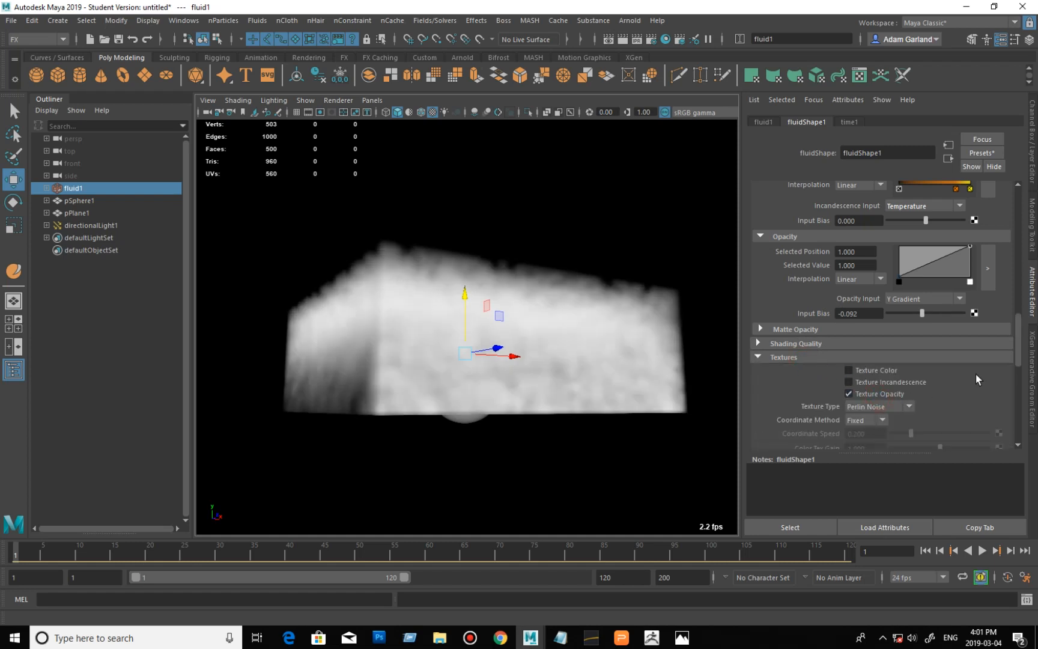
{"action": "left_click_drag", "start_coordinate": [1019, 338], "coordinate": [1019, 361]}
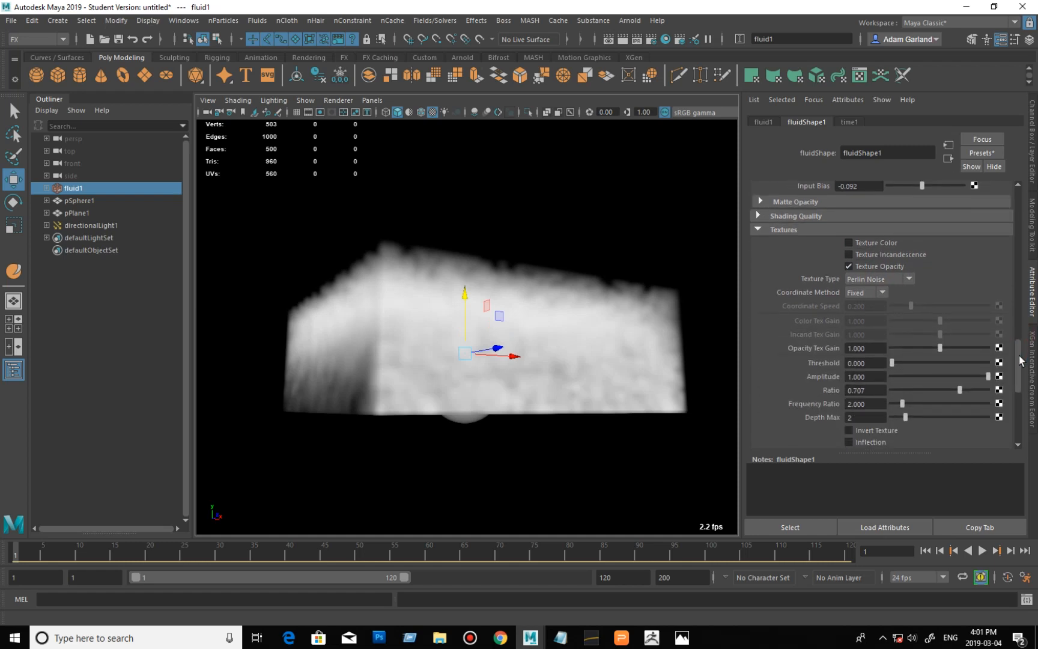
Step: Set the Input Bias of the fluid's Opacity ramp to 0
{"action": "scroll", "coordinate": [908, 360], "scroll_direction": "up", "scroll_amount": 5}
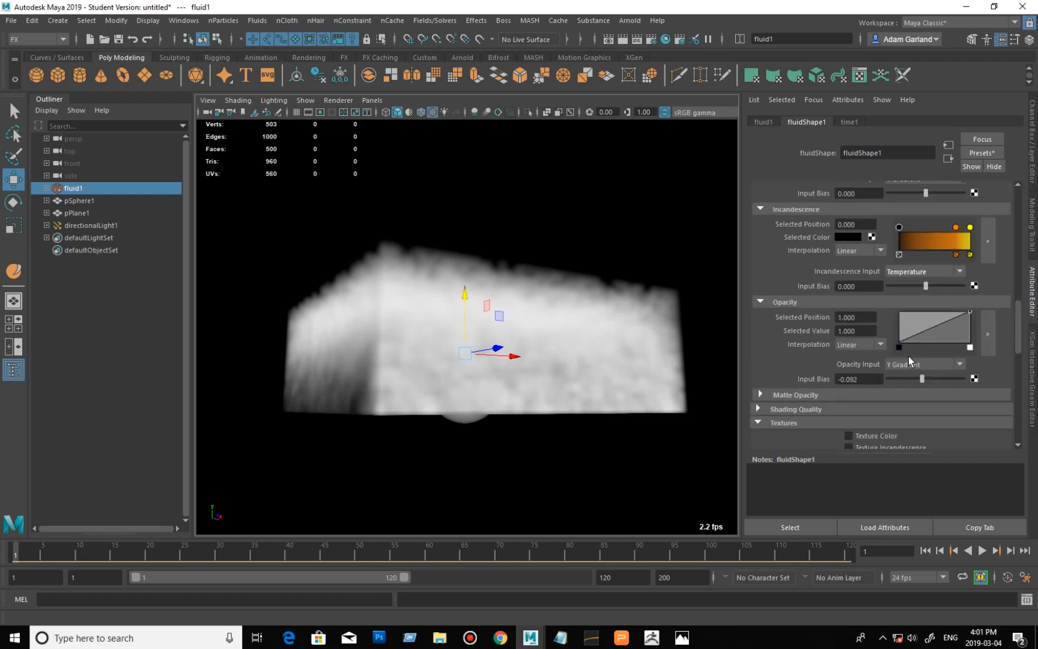
{"action": "left_click", "coordinate": [853, 379]}
{"action": "type", "text": "0"}
{"action": "key", "text": "Return"}
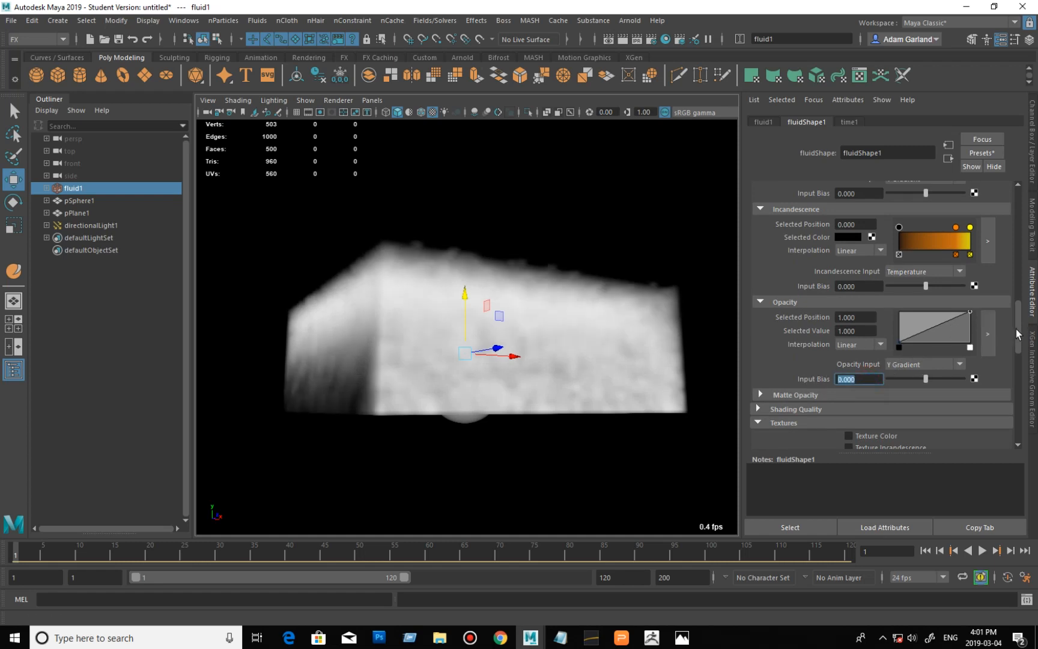
Step: Set the fluid container's Base Resolution to 200
{"action": "left_click_drag", "start_coordinate": [1017, 327], "coordinate": [1020, 255]}
{"action": "scroll", "coordinate": [1021, 231], "scroll_direction": "up", "scroll_amount": 3}
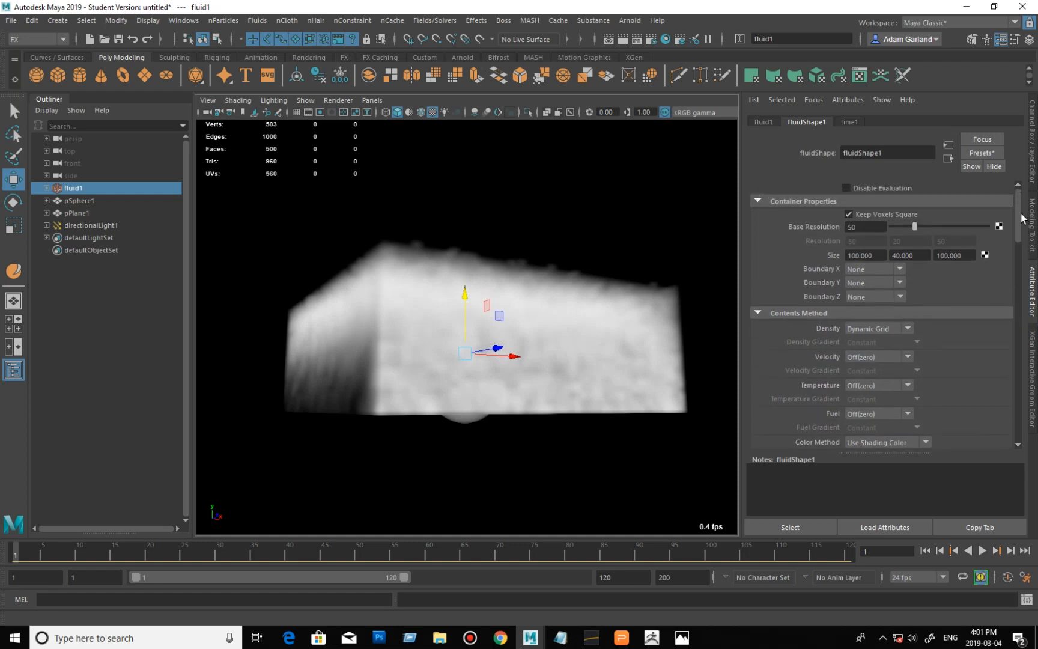
{"action": "left_click", "coordinate": [865, 226]}
{"action": "type", "text": "200"}
{"action": "key", "text": "Return"}
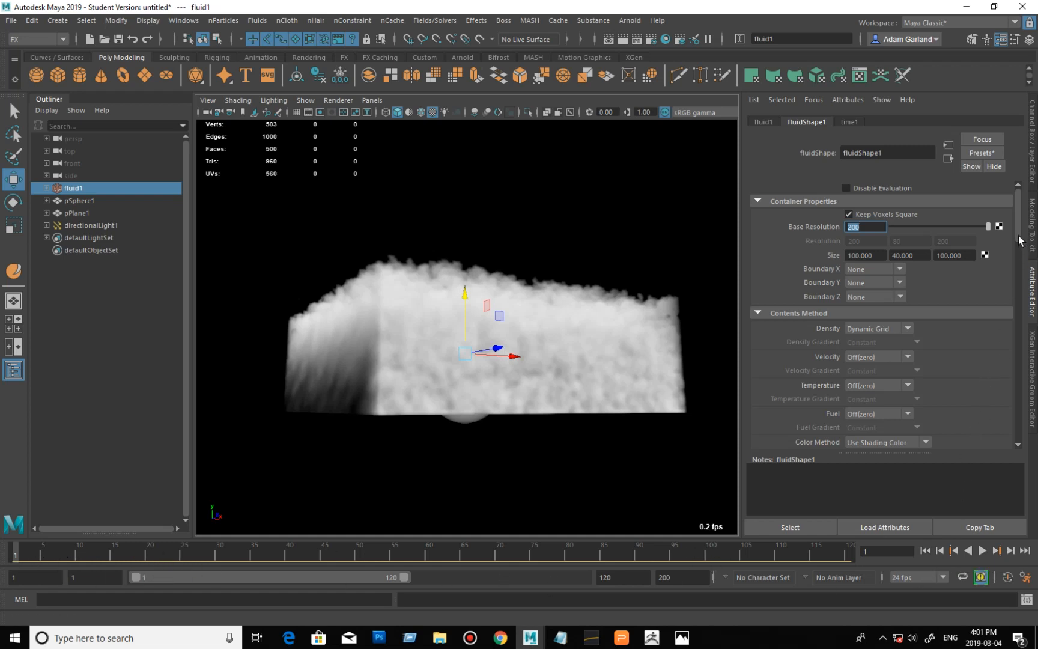
Step: View the fog container from the front and set its Base Resolution to 100
{"action": "left_click_drag", "start_coordinate": [1021, 239], "coordinate": [1021, 309]}
{"action": "mouse_move", "coordinate": [567, 331]}
{"action": "left_mouse_down", "text": "alt"}
{"action": "mouse_move", "coordinate": [554, 394]}
{"action": "mouse_move", "coordinate": [508, 385]}
{"action": "mouse_move", "coordinate": [555, 433]}
{"action": "mouse_move", "coordinate": [538, 419]}
{"action": "mouse_move", "coordinate": [563, 433]}
{"action": "mouse_move", "coordinate": [560, 310]}
{"action": "mouse_move", "coordinate": [593, 297]}
{"action": "mouse_move", "coordinate": [594, 270]}
{"action": "left_mouse_up", "text": "alt"}
{"action": "left_click_drag", "start_coordinate": [1019, 293], "coordinate": [1022, 217]}
{"action": "left_click", "coordinate": [873, 225]}
{"action": "left_click_drag", "start_coordinate": [872, 225], "coordinate": [834, 226]}
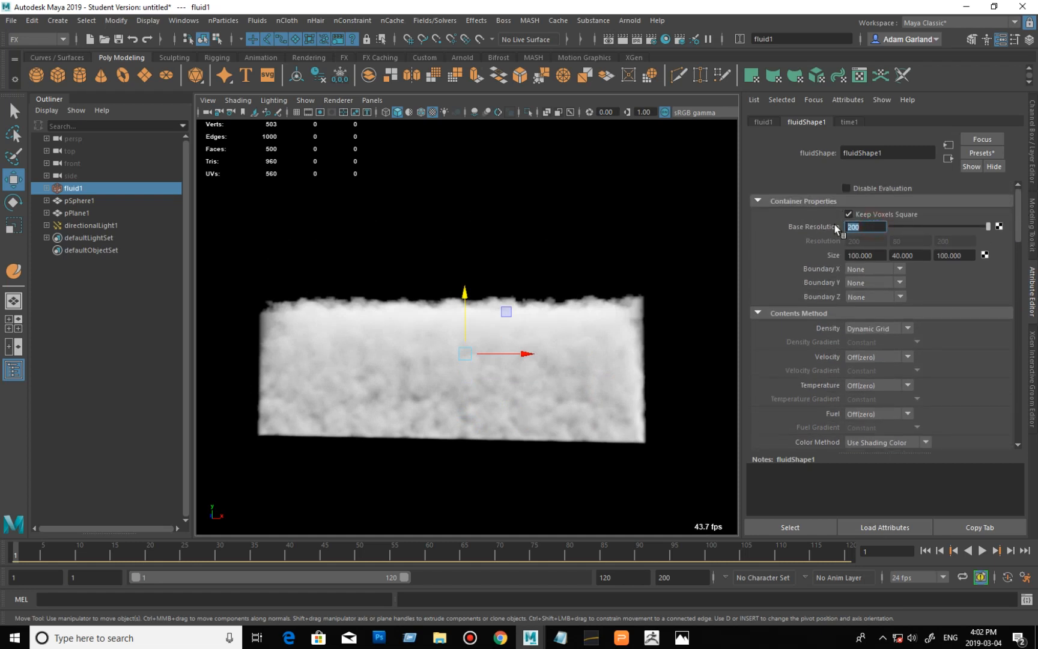
{"action": "type", "text": "100"}
{"action": "key", "text": "Return"}
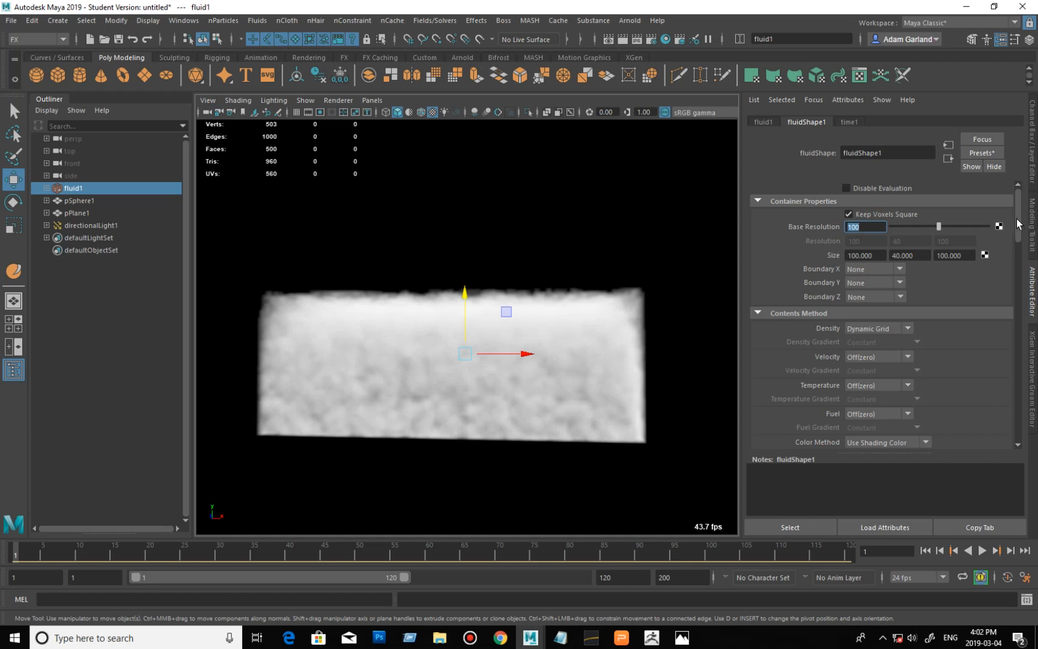
{"action": "left_click_drag", "start_coordinate": [1019, 224], "coordinate": [1016, 342]}
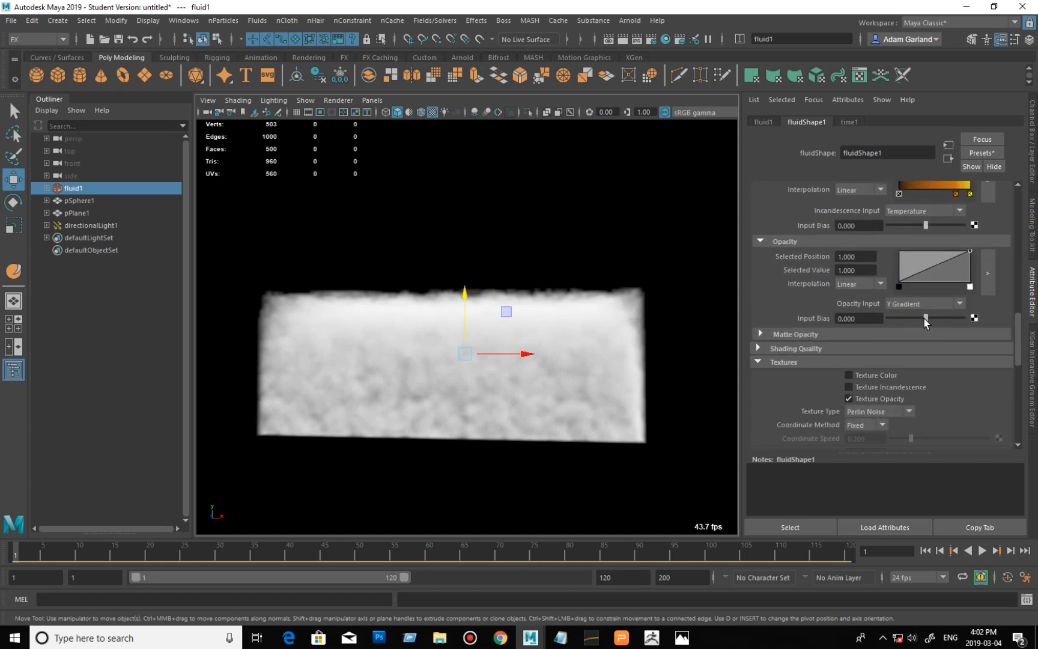
Step: Lower the Input Bias of the fluid's Opacity ramp to about -0.597 and inspect the fog around the sphere
{"action": "left_click_drag", "start_coordinate": [925, 317], "coordinate": [902, 318]}
{"action": "left_click_drag", "start_coordinate": [630, 350], "coordinate": [526, 374], "text": "alt"}
{"action": "right_click_drag", "start_coordinate": [526, 373], "coordinate": [612, 361], "text": "alt"}
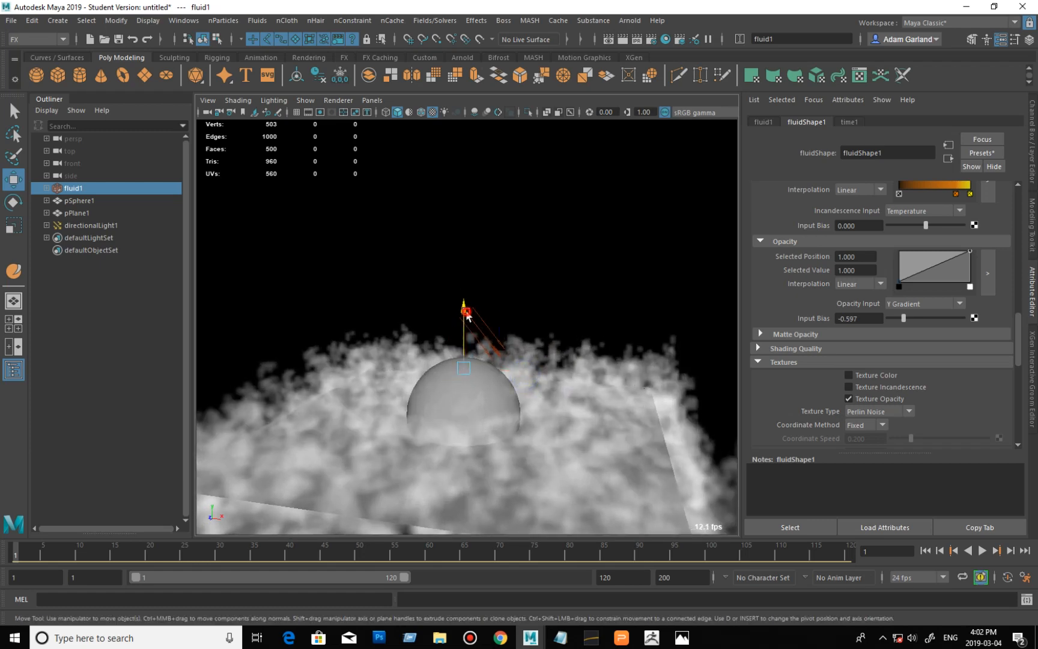
Step: Raise the fluid container above the sphere to a Translate Y of about 29.272 and set its Rotate Z to 180
{"action": "left_click_drag", "start_coordinate": [464, 309], "coordinate": [425, 328]}
{"action": "key", "text": "e"}
{"action": "key", "text": "ctrl+z"}
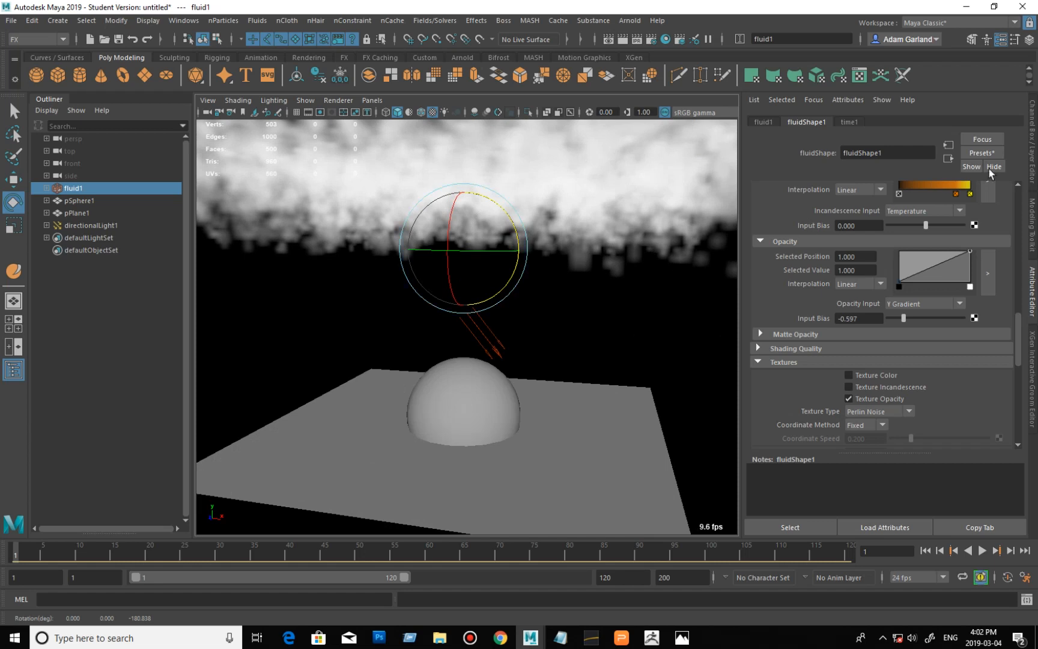
{"action": "left_click", "coordinate": [1031, 144]}
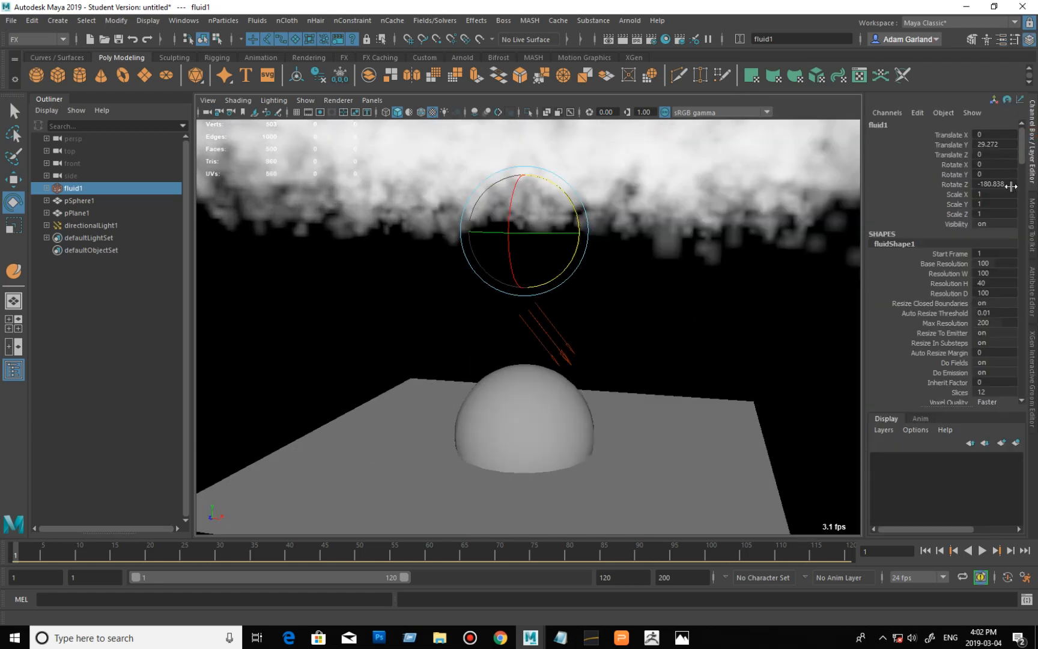
{"action": "left_click", "coordinate": [1011, 185]}
{"action": "type", "text": "180"}
{"action": "key", "text": "Return"}
{"action": "left_click_drag", "start_coordinate": [656, 308], "coordinate": [653, 281], "text": "alt"}
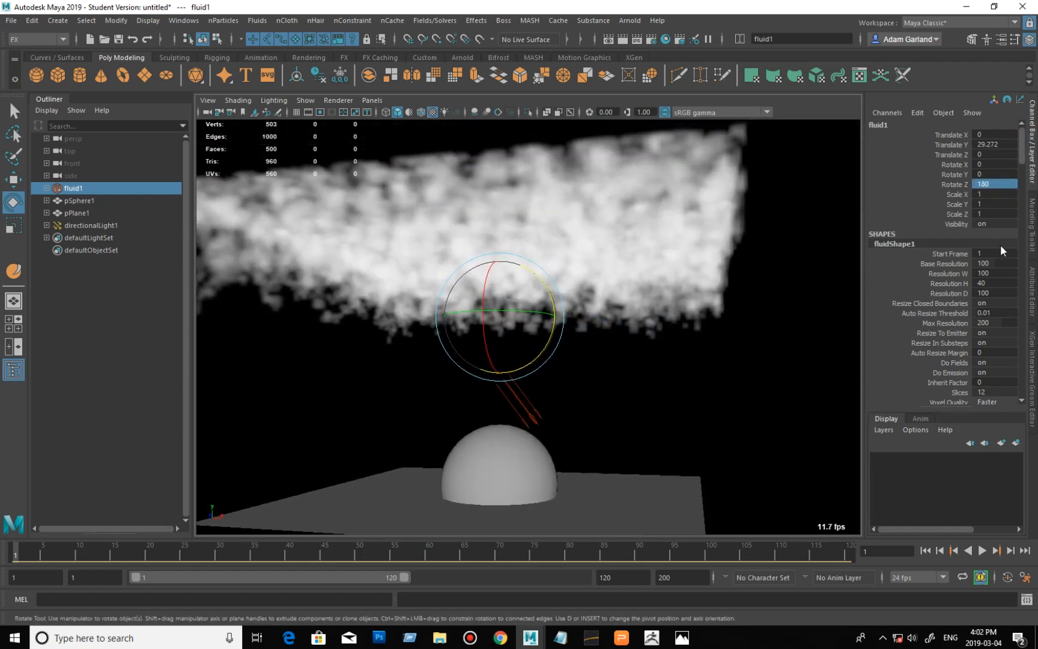
Step: Shape the Opacity ramp with its zero point at about 0.209 and new points near 0.452 (value 0.120) and 0.678 (value 0.700)
{"action": "left_click", "coordinate": [1033, 293]}
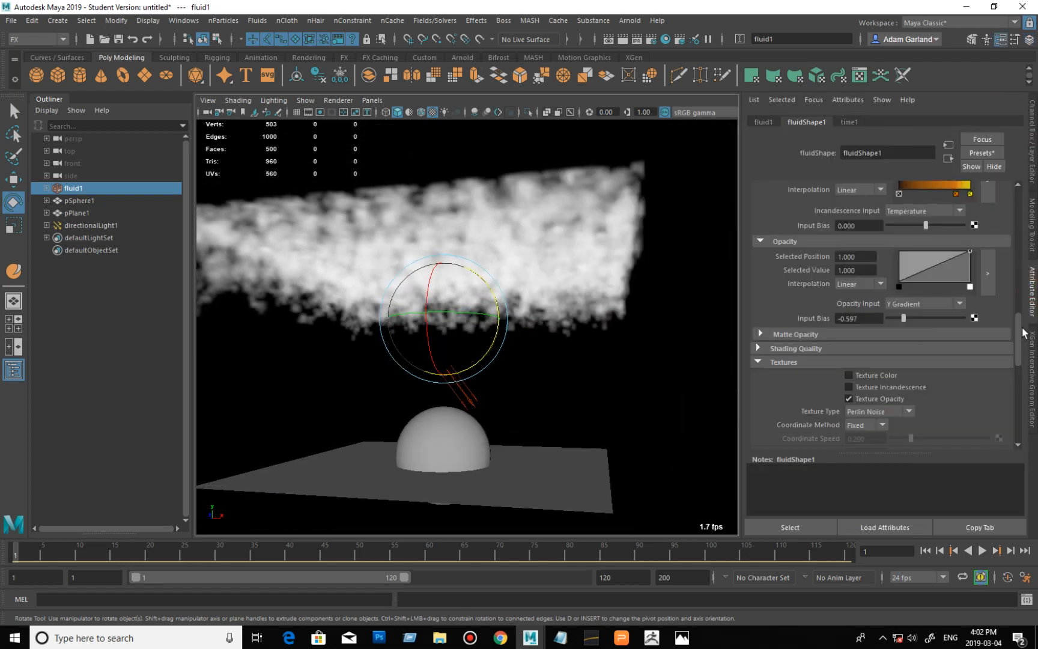
{"action": "left_click_drag", "start_coordinate": [1020, 329], "coordinate": [1019, 340]}
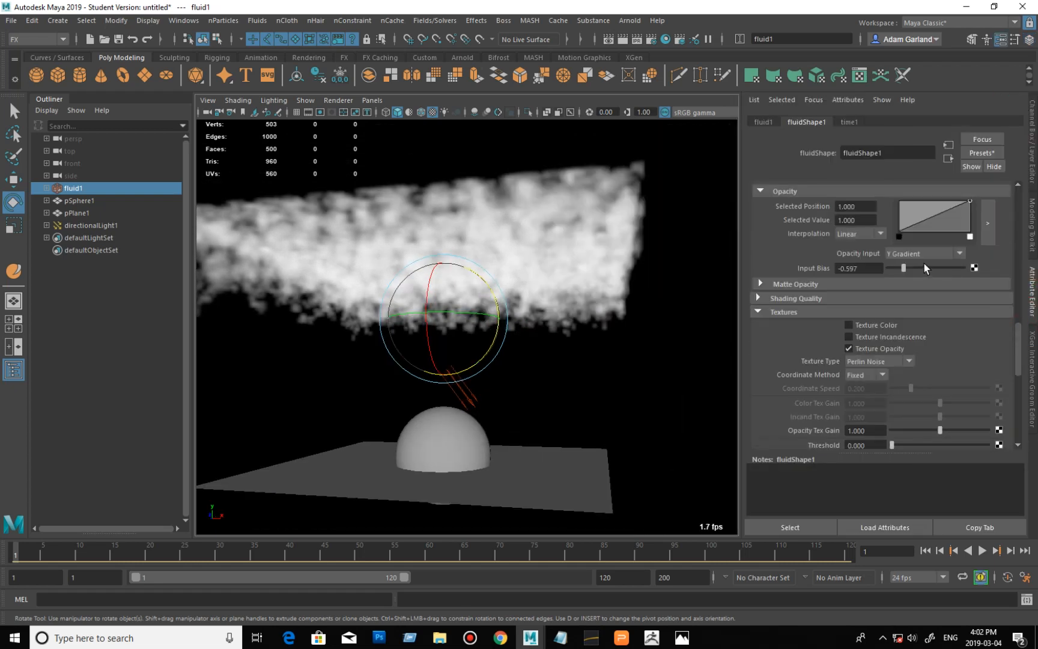
{"action": "left_click_drag", "start_coordinate": [899, 235], "coordinate": [913, 235]}
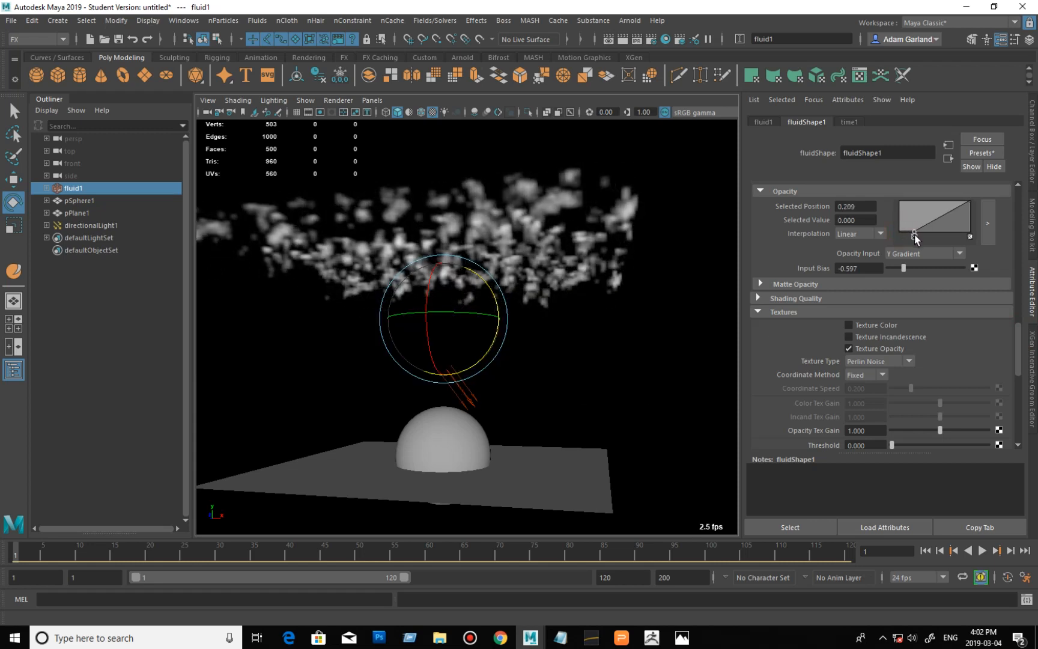
{"action": "left_click", "coordinate": [929, 227]}
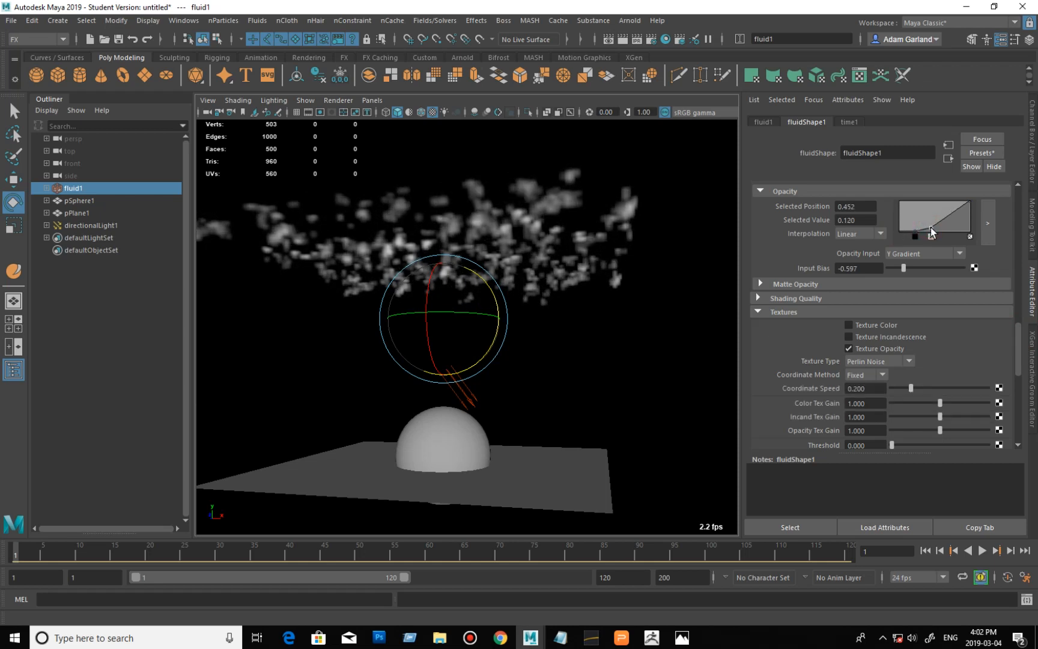
{"action": "left_click_drag", "start_coordinate": [929, 227], "coordinate": [947, 210]}
{"action": "left_click", "coordinate": [943, 213]}
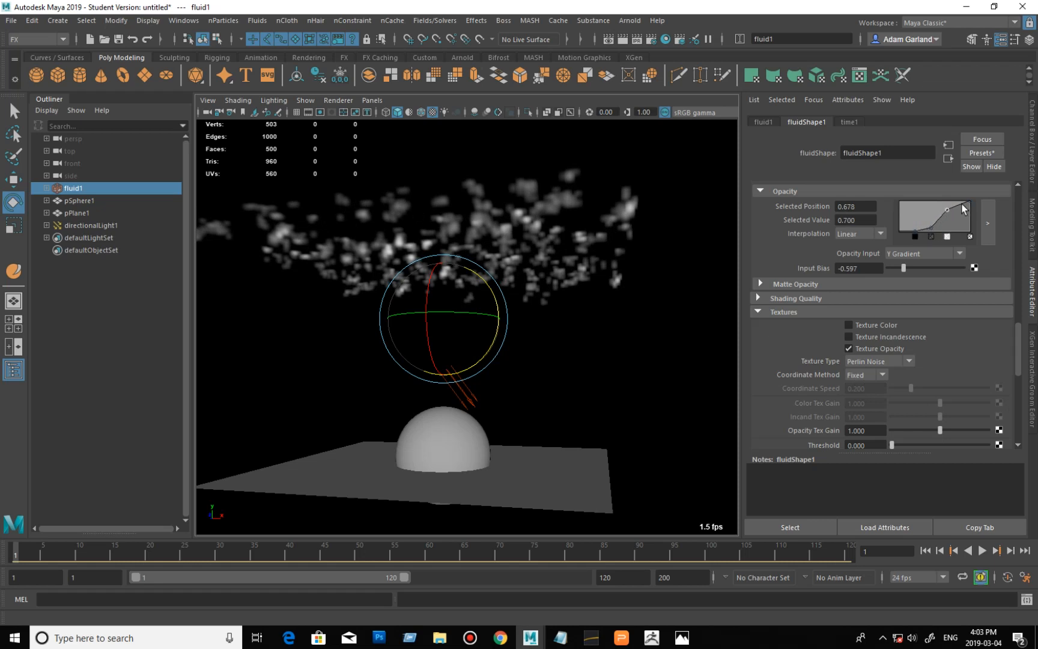
Step: Set the Opacity ramp's Input Bias to about -0.462 and inspect the cloud's underside up close
{"action": "left_click_drag", "start_coordinate": [904, 268], "coordinate": [908, 268]}
{"action": "left_click_drag", "start_coordinate": [597, 348], "coordinate": [571, 343], "text": "alt"}
{"action": "right_click_drag", "start_coordinate": [556, 340], "coordinate": [645, 357], "text": "alt"}
{"action": "middle_click_drag", "start_coordinate": [615, 314], "coordinate": [638, 355], "text": "alt"}
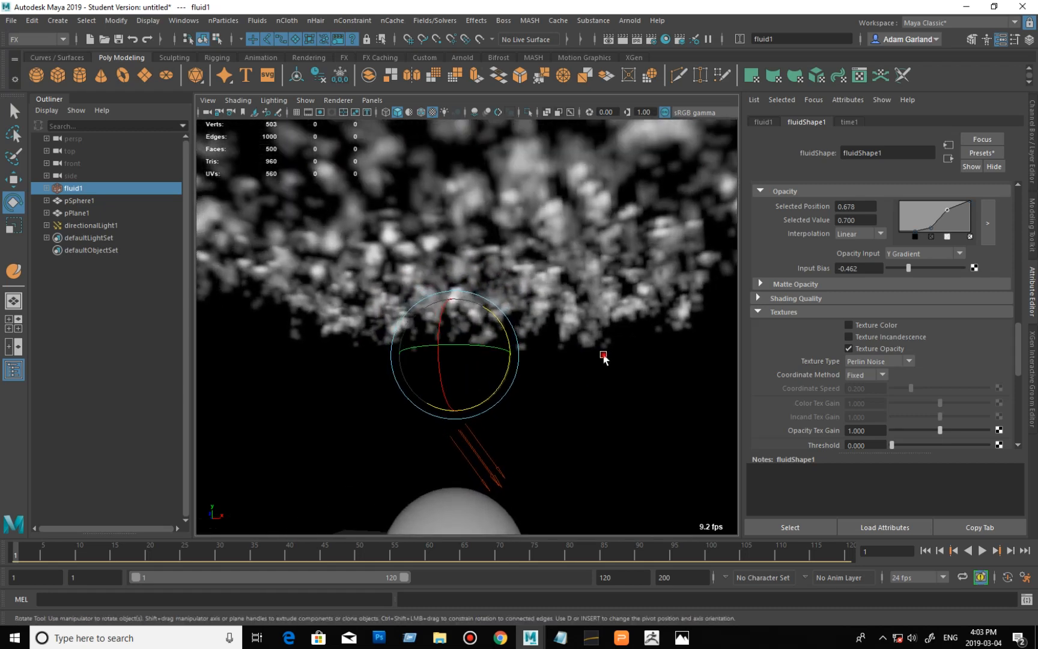
{"action": "mouse_move", "coordinate": [603, 355]}
{"action": "left_mouse_down", "text": "alt"}
{"action": "mouse_move", "coordinate": [581, 346]}
{"action": "mouse_move", "coordinate": [600, 353]}
{"action": "left_mouse_up", "text": "alt"}
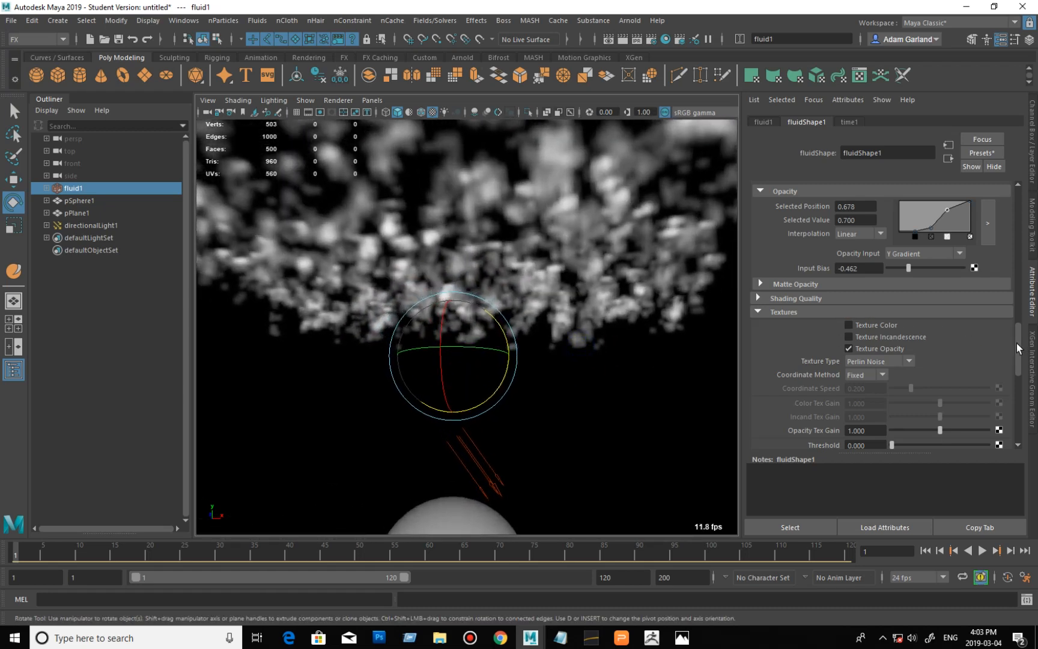
Step: Try a Depth Max of 6 for the fluid texture and raise it to 7
{"action": "left_click_drag", "start_coordinate": [1016, 349], "coordinate": [1016, 368]}
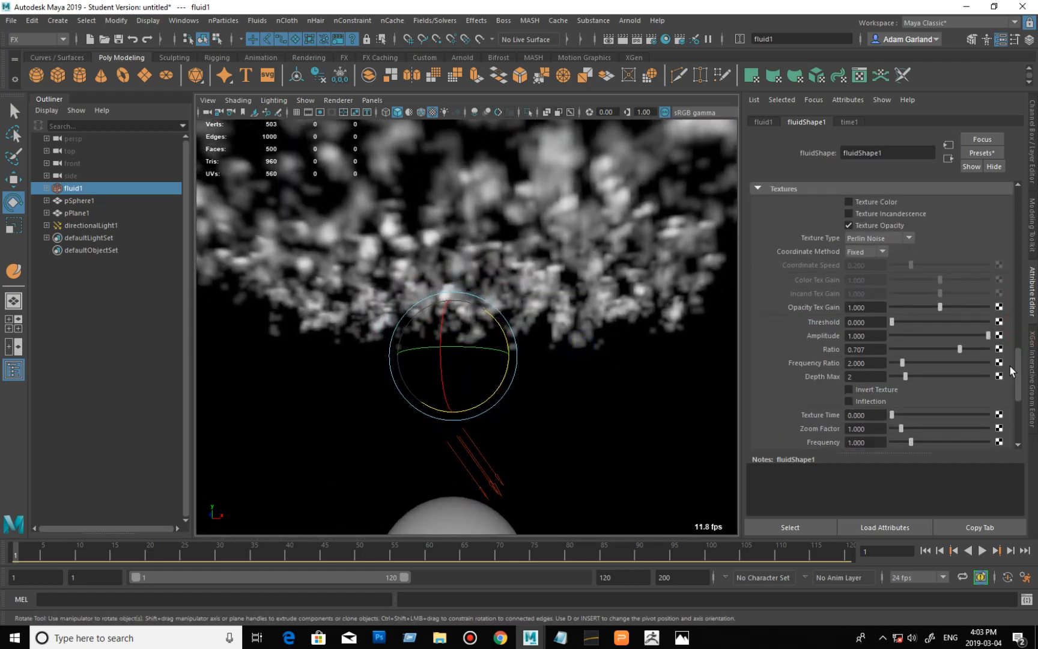
{"action": "left_click", "coordinate": [865, 377]}
{"action": "type", "text": "6"}
{"action": "key", "text": "Return"}
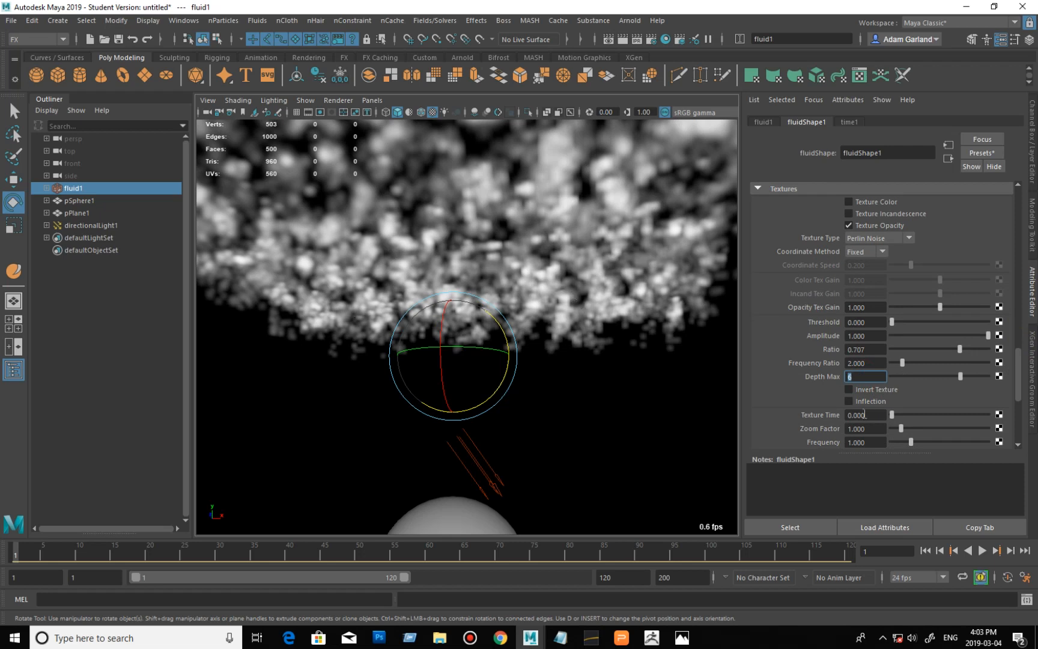
{"action": "left_click_drag", "start_coordinate": [867, 377], "coordinate": [822, 375]}
{"action": "type", "text": "7"}
{"action": "key", "text": "Return"}
{"action": "left_click_drag", "start_coordinate": [515, 378], "coordinate": [486, 363]}
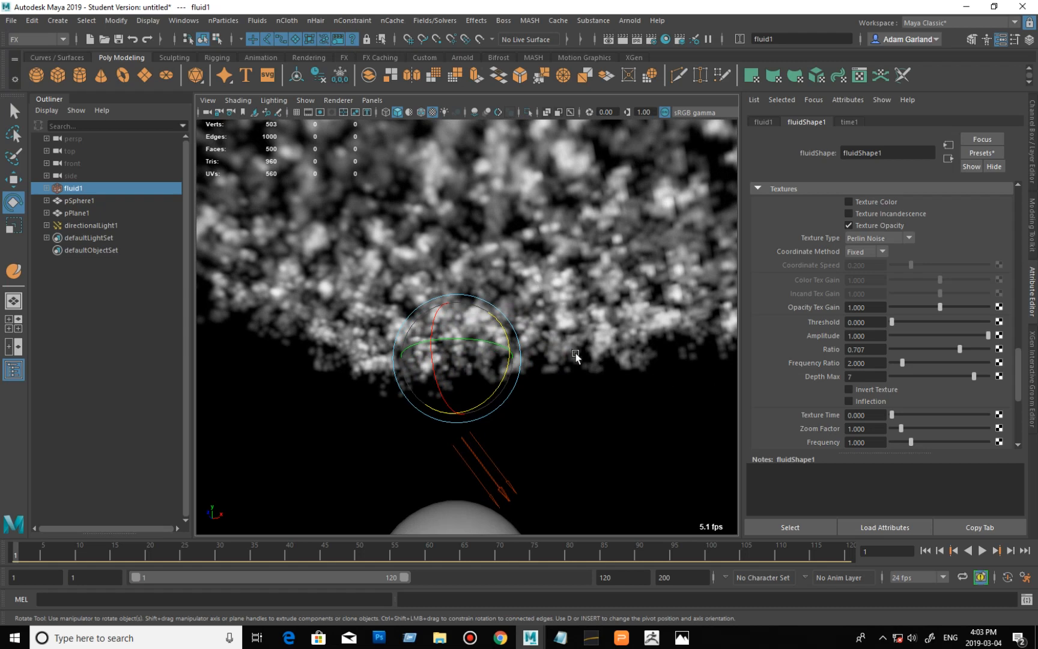
{"action": "mouse_move", "coordinate": [574, 354]}
{"action": "left_mouse_down", "text": "alt"}
{"action": "mouse_move", "coordinate": [548, 347]}
{"action": "mouse_move", "coordinate": [555, 356]}
{"action": "mouse_move", "coordinate": [514, 359]}
{"action": "mouse_move", "coordinate": [582, 357]}
{"action": "left_mouse_up", "text": "alt"}
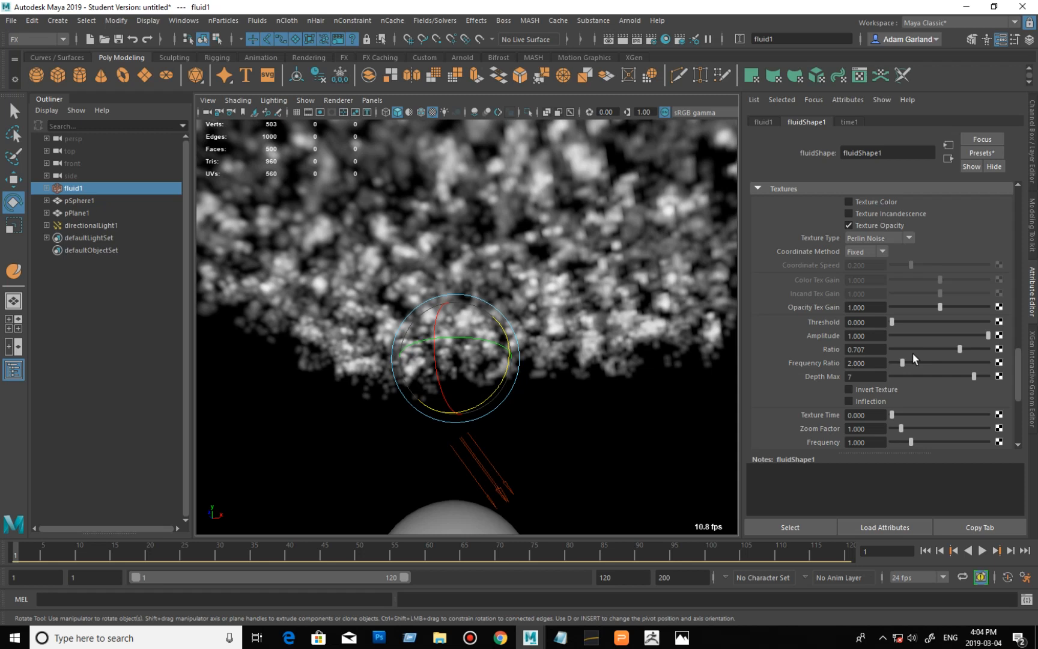
Step: Set the fluid texture's Frequency Ratio to about 2.227 and its Ratio to 0.5
{"action": "mouse_move", "coordinate": [902, 362]}
{"action": "left_mouse_down"}
{"action": "mouse_move", "coordinate": [909, 363]}
{"action": "mouse_move", "coordinate": [891, 365]}
{"action": "left_mouse_up"}
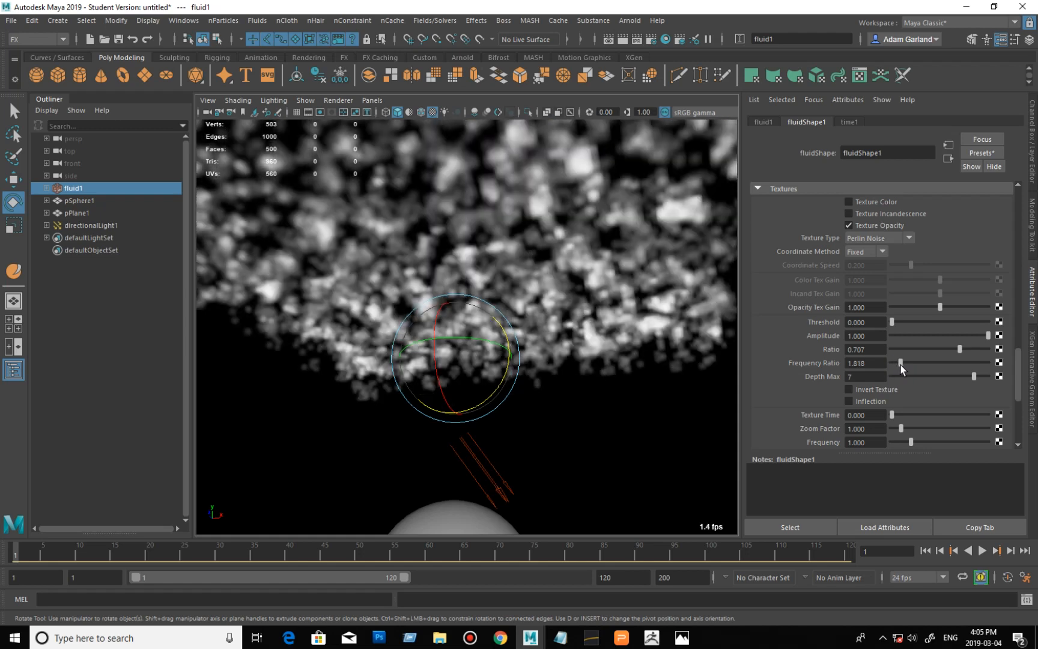
{"action": "left_click_drag", "start_coordinate": [899, 365], "coordinate": [960, 349]}
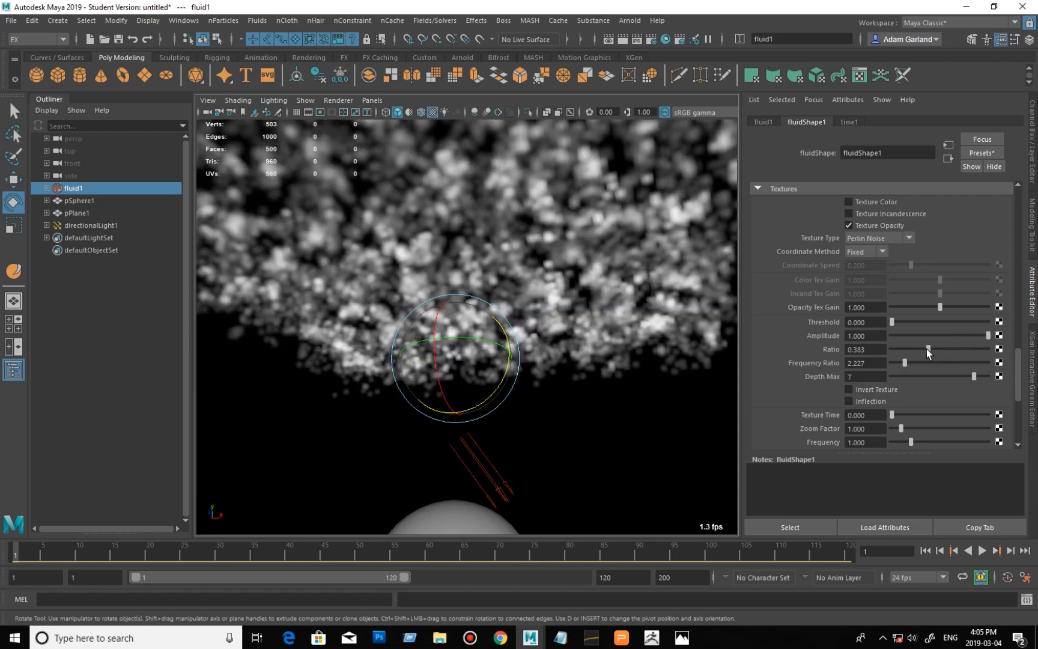
{"action": "left_click", "coordinate": [911, 349]}
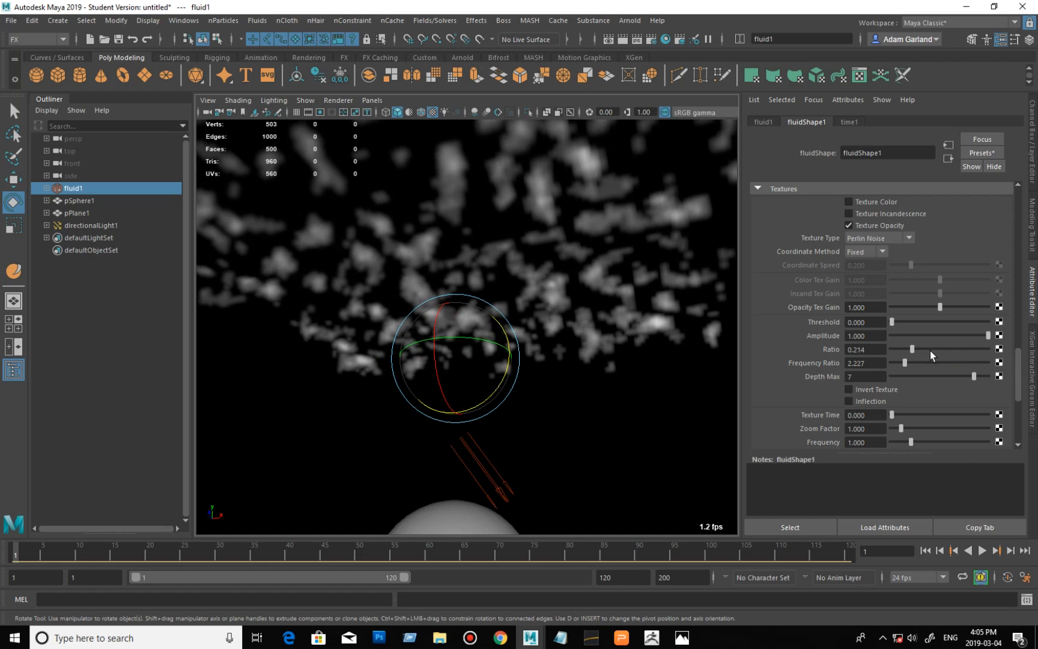
{"action": "left_click", "coordinate": [942, 351]}
{"action": "left_click", "coordinate": [977, 350]}
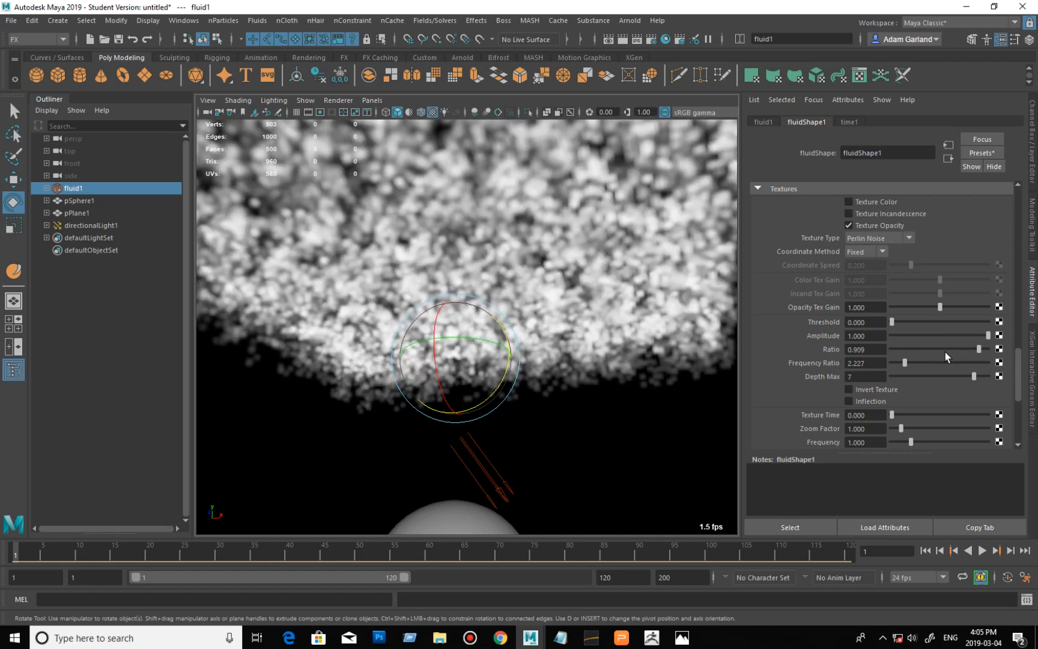
{"action": "left_click", "coordinate": [933, 349]}
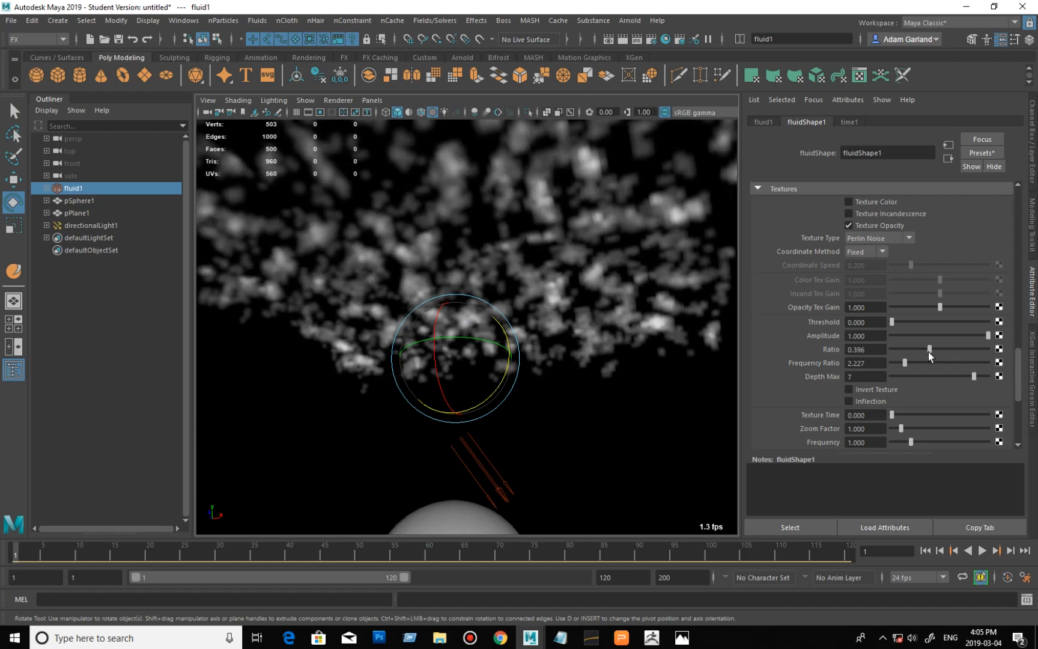
{"action": "left_click", "coordinate": [930, 351]}
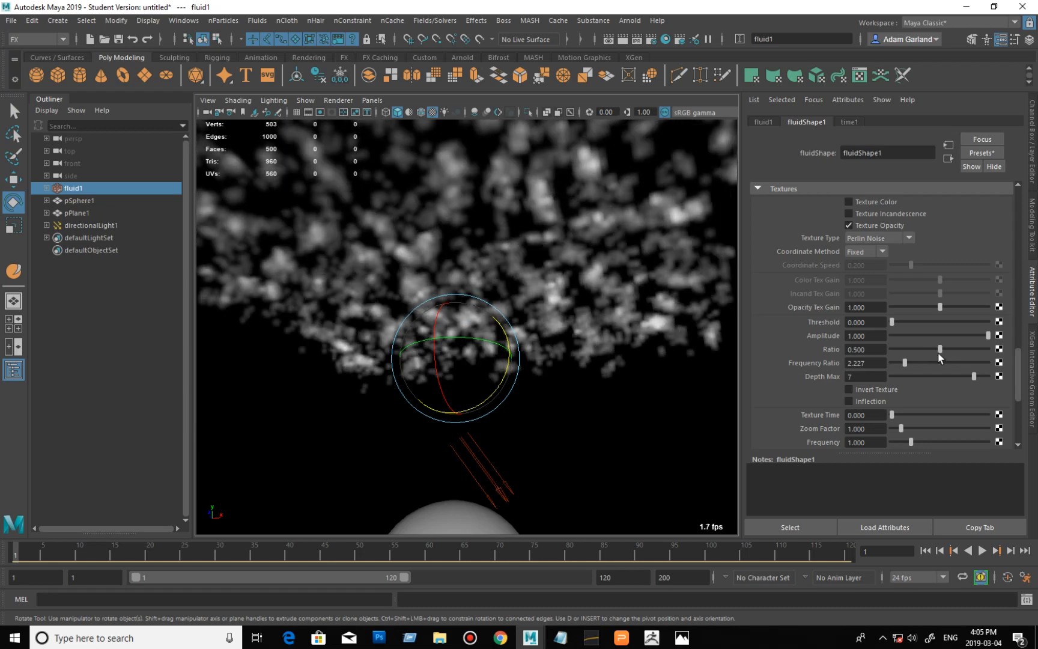
{"action": "left_click", "coordinate": [939, 351]}
Step: Set the fluid texture's Amplitude to 1 and its Threshold to about 0.045
{"action": "mouse_move", "coordinate": [987, 336]}
{"action": "left_mouse_down"}
{"action": "mouse_move", "coordinate": [910, 336]}
{"action": "mouse_move", "coordinate": [990, 337]}
{"action": "left_mouse_up"}
{"action": "mouse_move", "coordinate": [907, 323]}
{"action": "left_mouse_down"}
{"action": "mouse_move", "coordinate": [928, 326]}
{"action": "mouse_move", "coordinate": [896, 326]}
{"action": "left_mouse_up"}
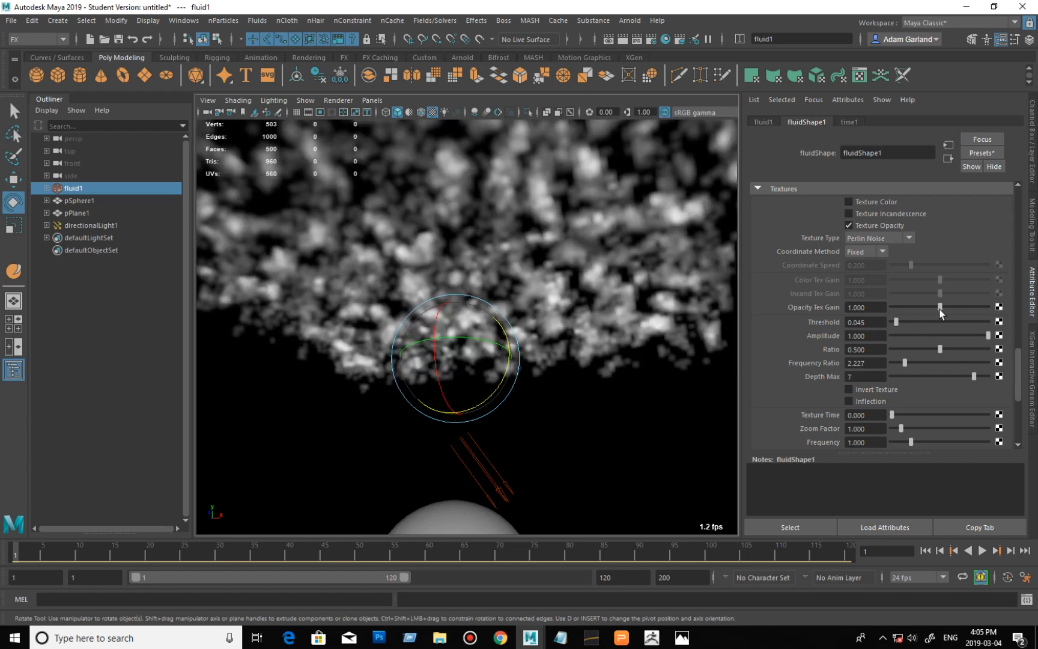
Step: Try an Opacity Tex Gain of 0 for the fluid texture and return it to 1
{"action": "left_click_drag", "start_coordinate": [939, 307], "coordinate": [937, 307]}
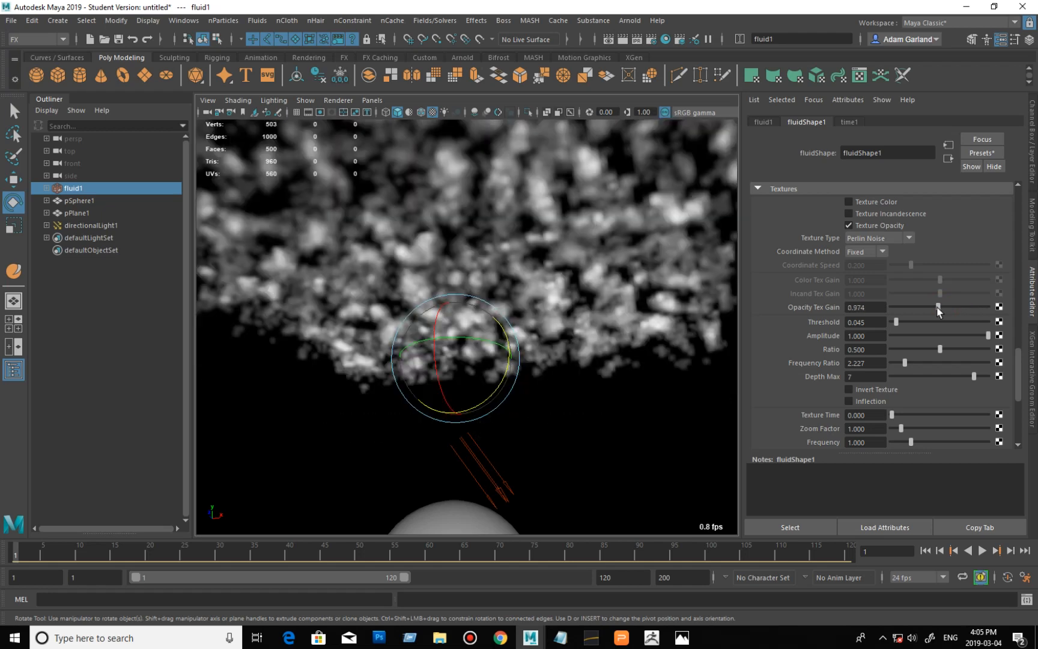
{"action": "left_click", "coordinate": [877, 307]}
{"action": "type", "text": "0"}
{"action": "key", "text": "Return"}
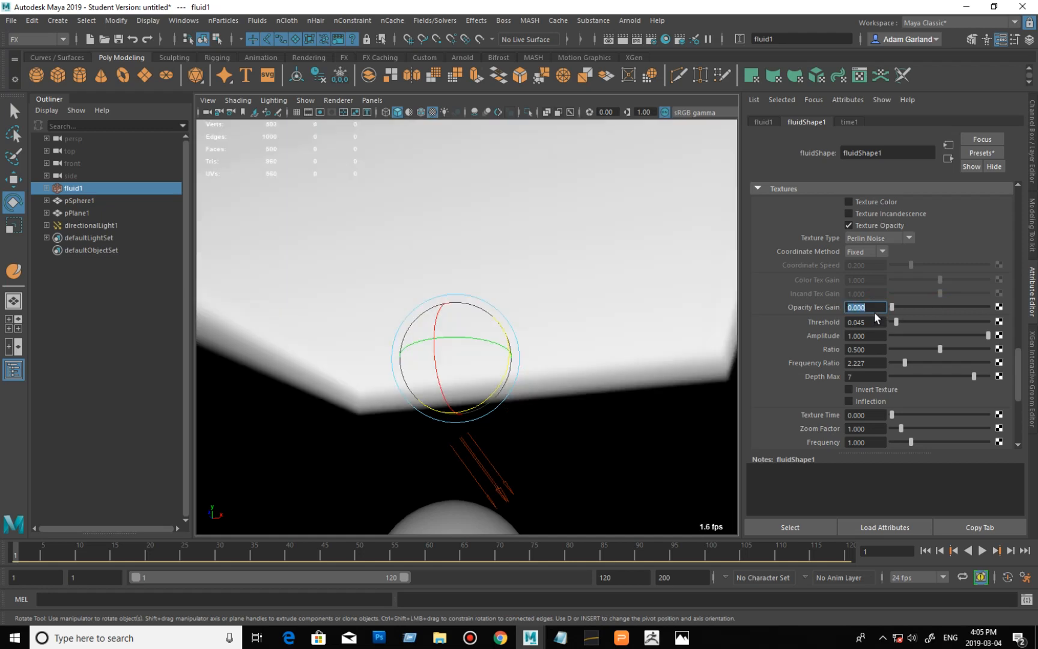
{"action": "type", "text": "1"}
{"action": "key", "text": "Return"}
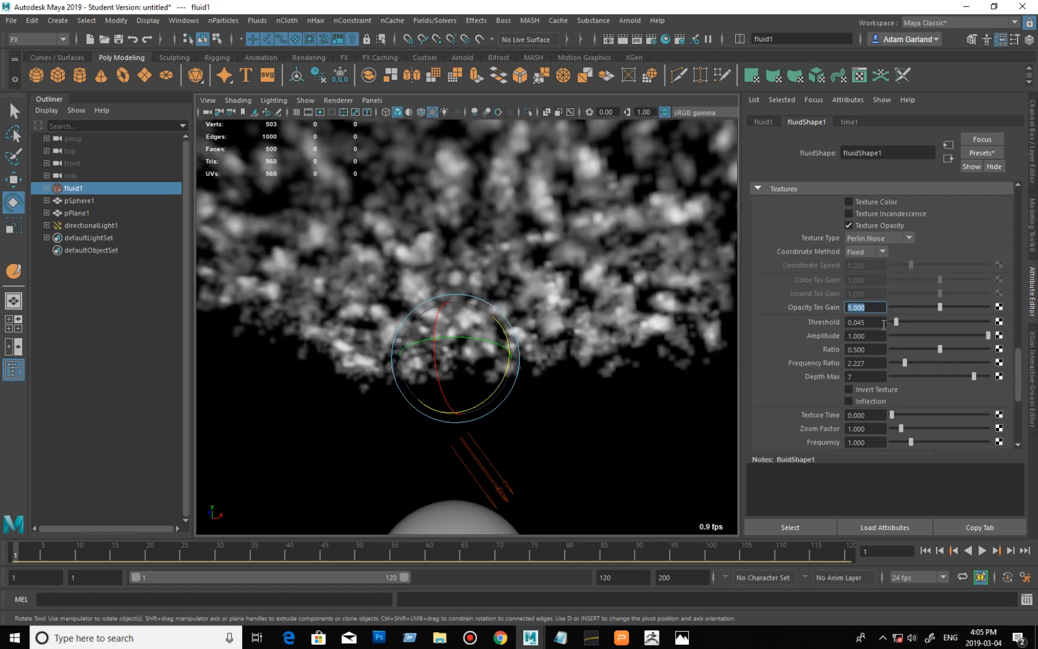
Step: Drive the fluid's Texture Time with the expression =time*.3 and play back the animation
{"action": "scroll", "coordinate": [1015, 371], "scroll_direction": "down", "scroll_amount": 4}
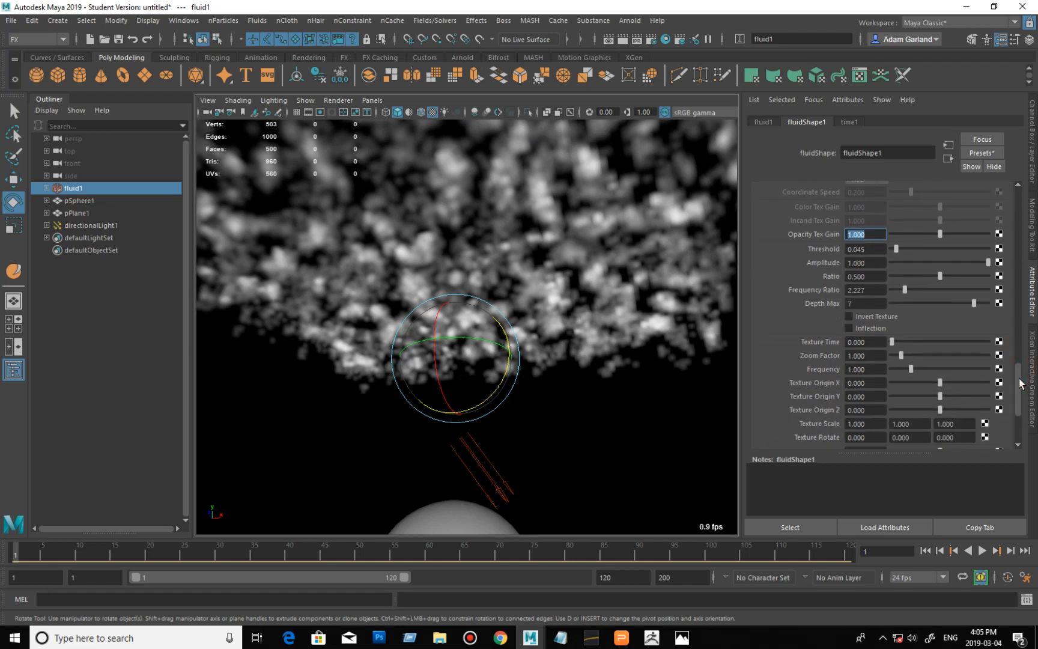
{"action": "mouse_move", "coordinate": [891, 303]}
{"action": "left_mouse_down"}
{"action": "mouse_move", "coordinate": [906, 303]}
{"action": "mouse_move", "coordinate": [897, 304]}
{"action": "left_mouse_up"}
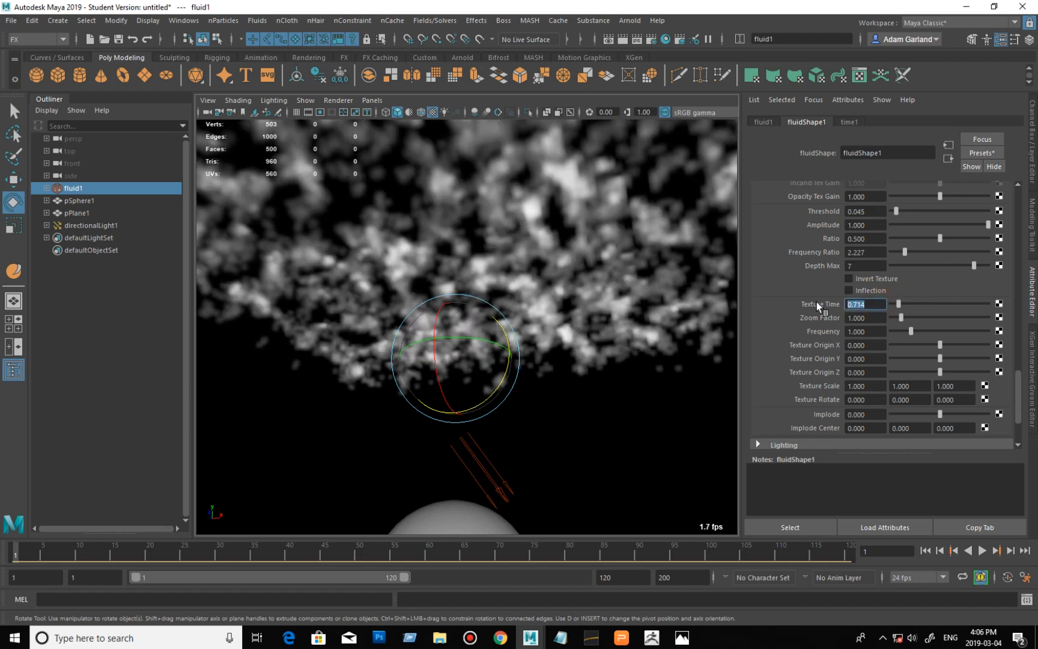
{"action": "type", "text": "=time*.3"}
{"action": "key", "text": "Return"}
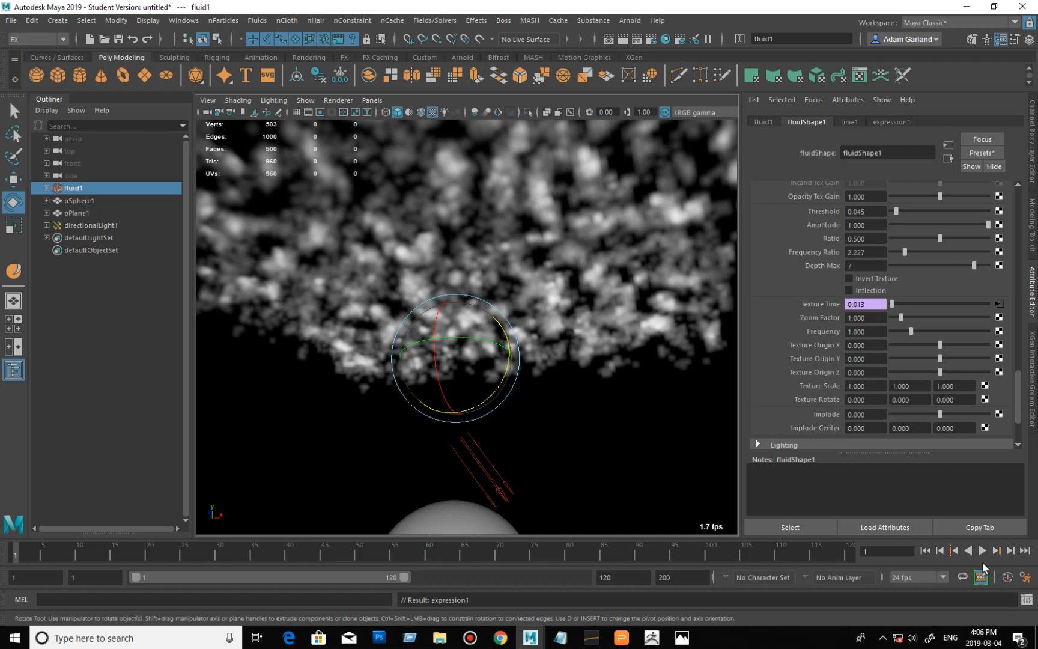
{"action": "left_click", "coordinate": [981, 551]}
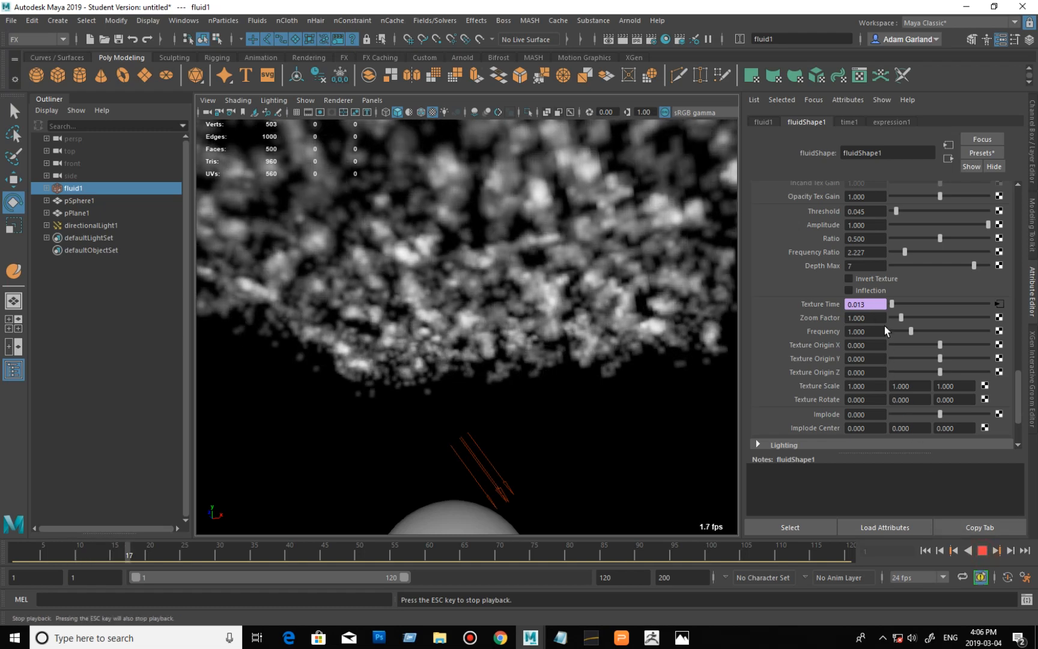
{"action": "key", "text": "Escape"}
Step: Delete the Texture Time expression and reset Texture Time to 0
{"action": "right_click", "coordinate": [885, 305]}
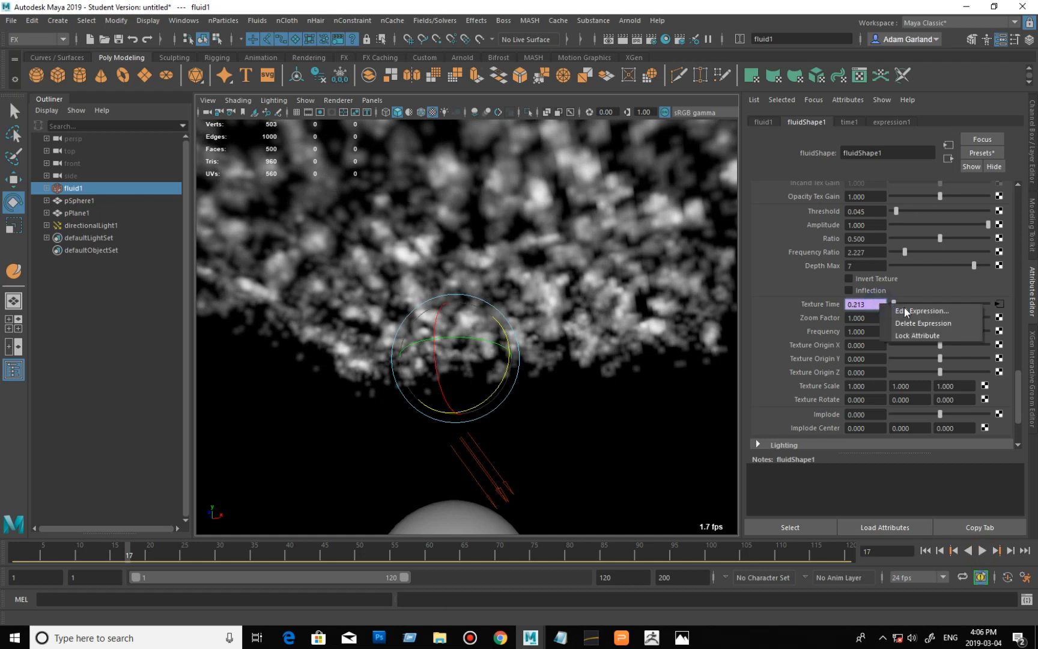
{"action": "left_click", "coordinate": [945, 324]}
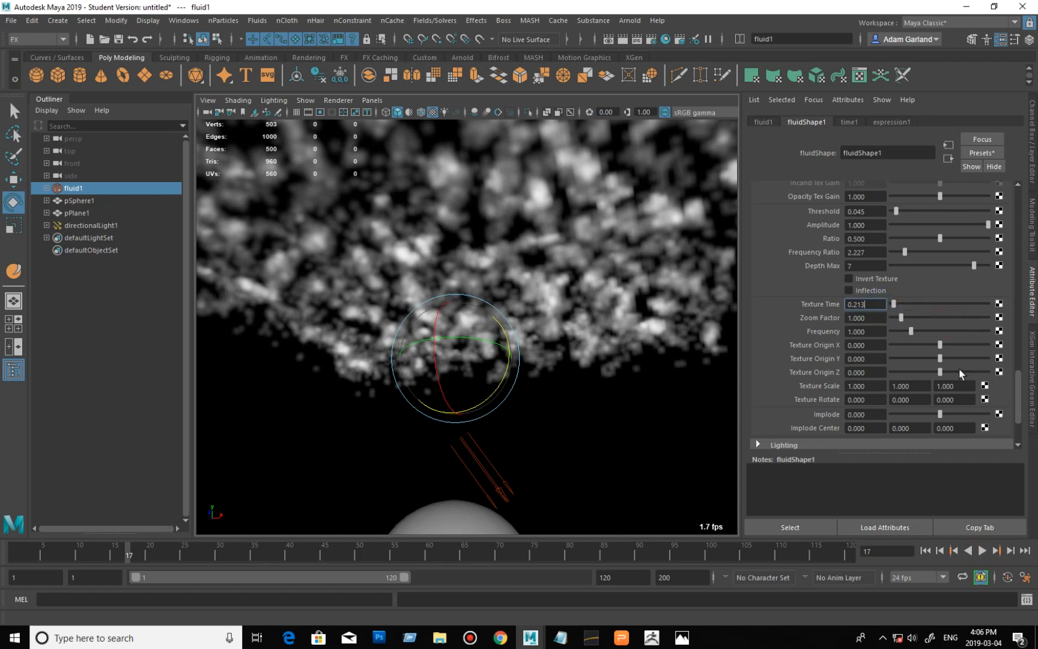
{"action": "left_click_drag", "start_coordinate": [879, 303], "coordinate": [861, 307]}
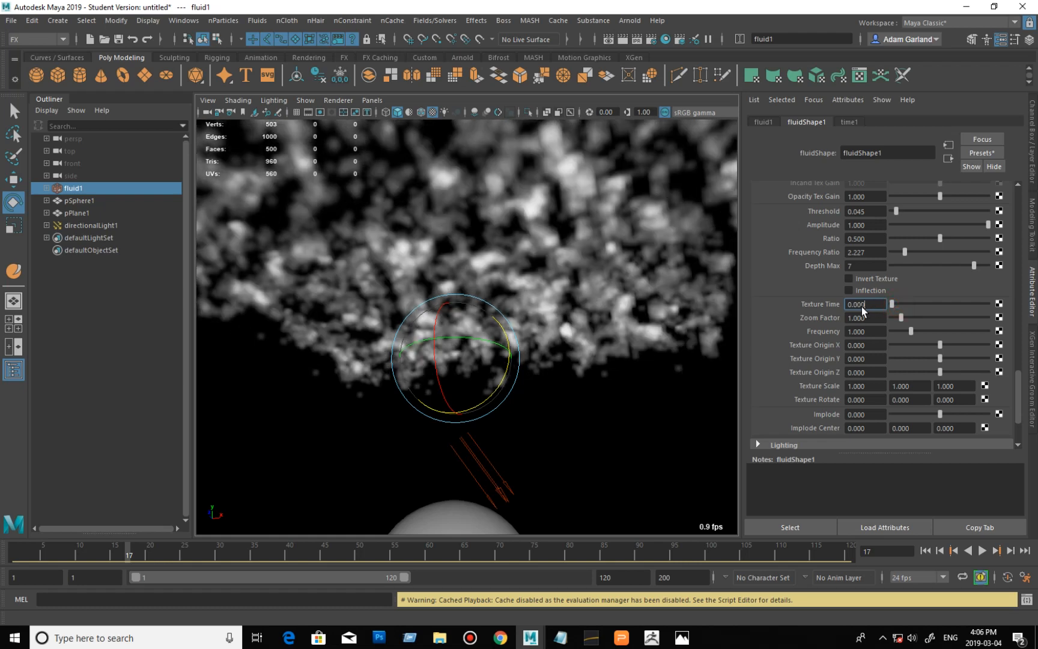
Step: Try a Texture Origin X offset of about 29.87 and drive Texture Origin X with the expression =time*.02
{"action": "left_click", "coordinate": [875, 346]}
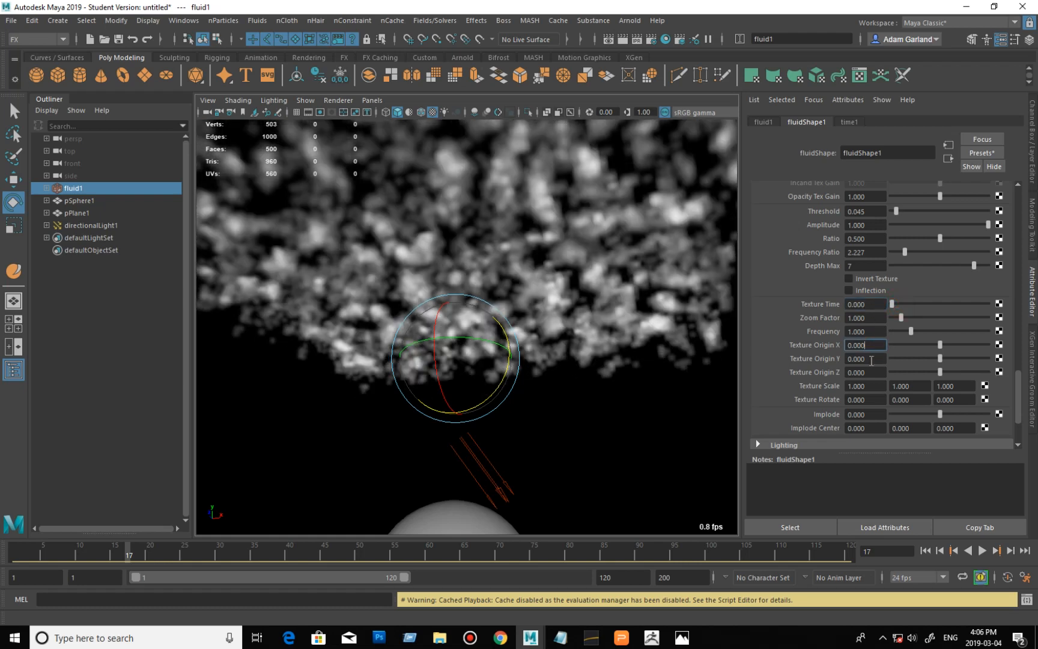
{"action": "left_click", "coordinate": [871, 359]}
{"action": "left_click", "coordinate": [873, 372]}
{"action": "left_click_drag", "start_coordinate": [949, 344], "coordinate": [953, 347]}
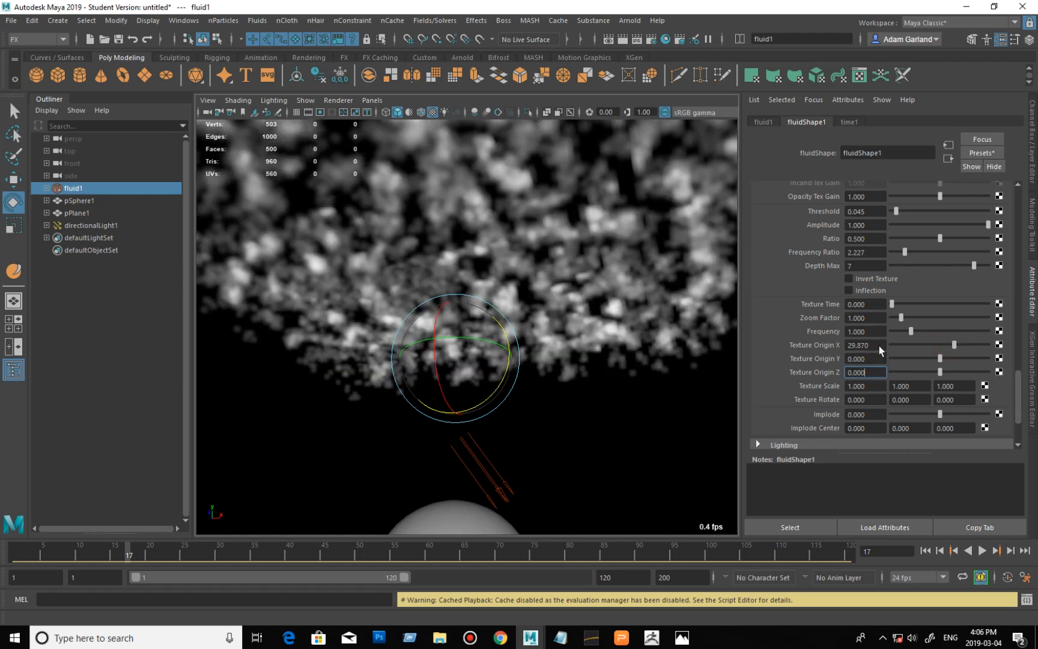
{"action": "left_click", "coordinate": [876, 345]}
{"action": "type", "text": "e"}
{"action": "key", "text": "BackSpace"}
{"action": "type", "text": "=time*.02"}
{"action": "key", "text": "Return"}
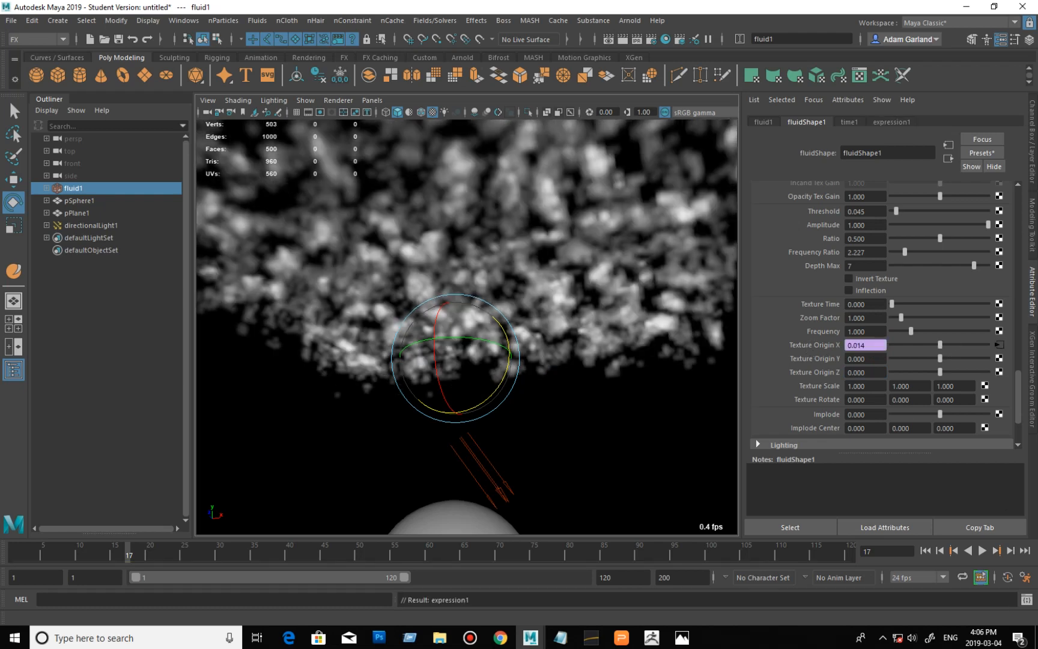
Step: Play back the animation and change the fluid's Texture Origin X expression to =time*.1
{"action": "left_click", "coordinate": [982, 550]}
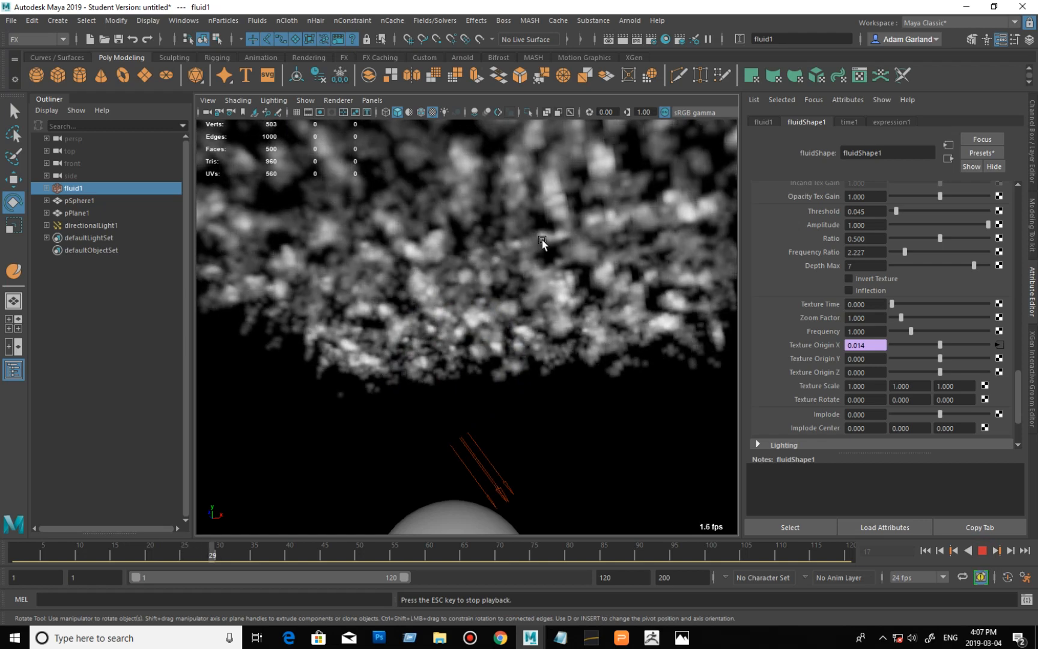
{"action": "left_click", "coordinate": [983, 550]}
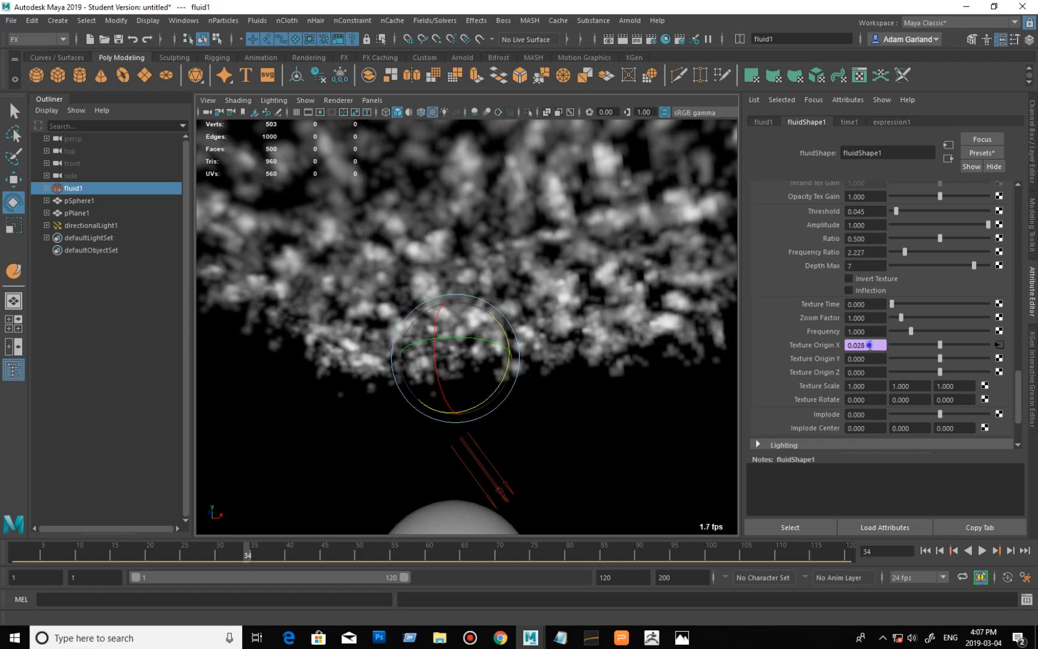
{"action": "right_click", "coordinate": [869, 345]}
{"action": "left_click", "coordinate": [878, 350]}
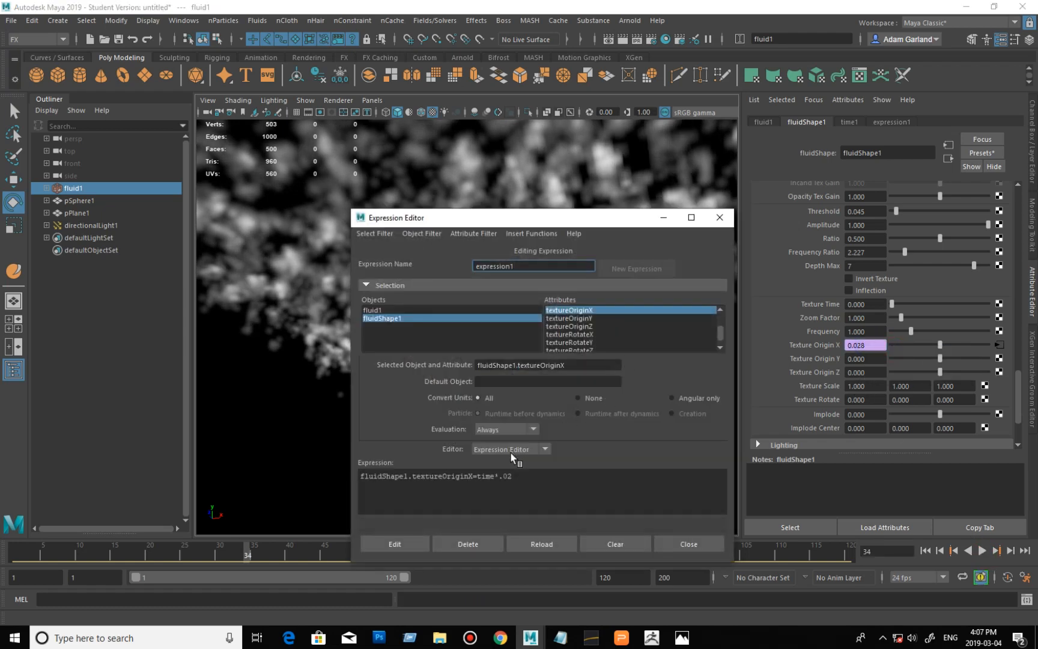
{"action": "left_click", "coordinate": [518, 478]}
{"action": "key", "text": "BackSpace"}
{"action": "key", "text": "BackSpace"}
{"action": "left_click", "coordinate": [394, 543]}
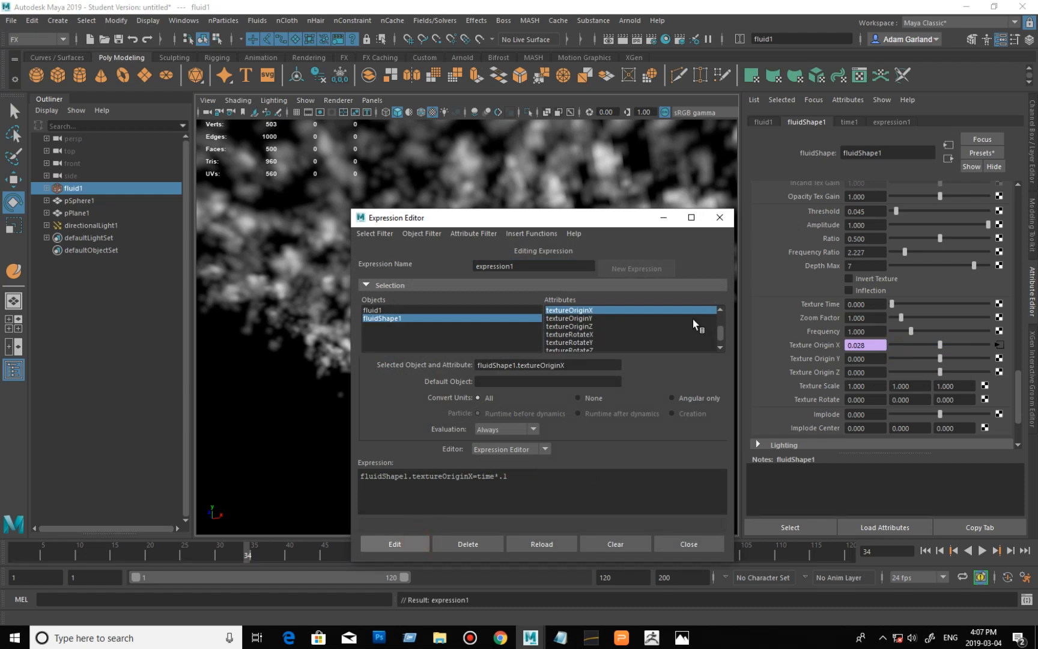
{"action": "left_click", "coordinate": [718, 220]}
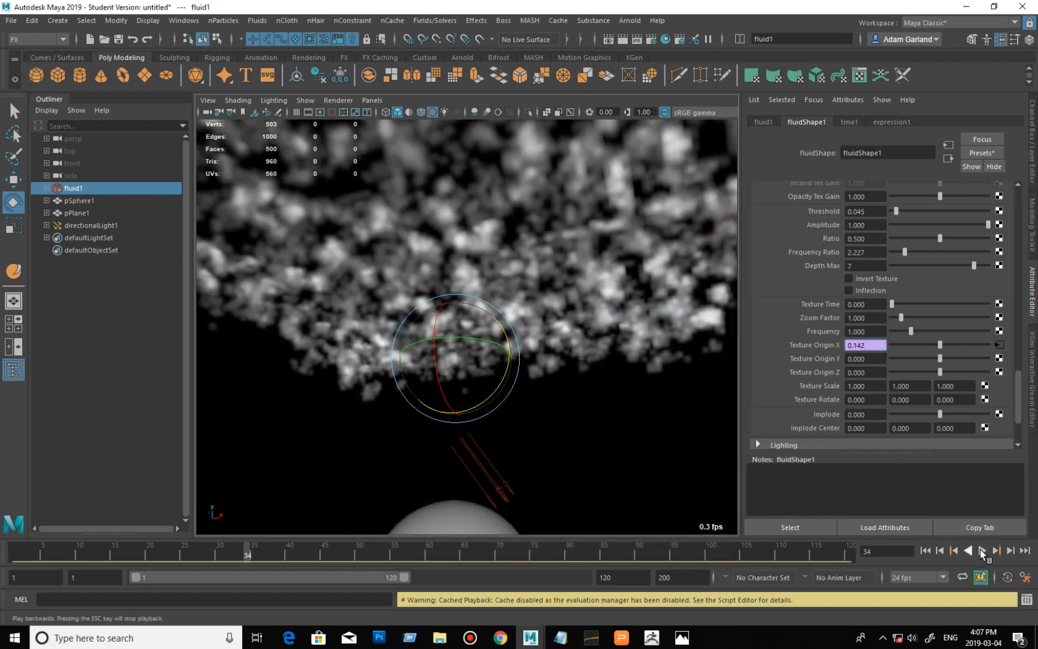
Step: Play back the animation with the edited Texture Origin X expression and return to the first frame
{"action": "left_click", "coordinate": [982, 551]}
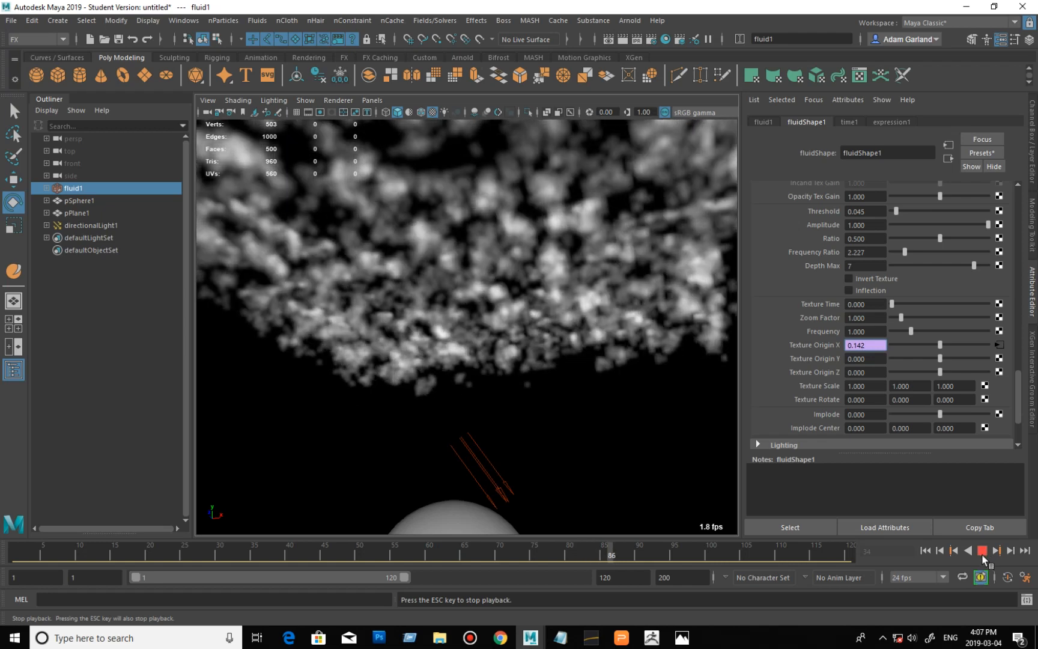
{"action": "left_click", "coordinate": [982, 554]}
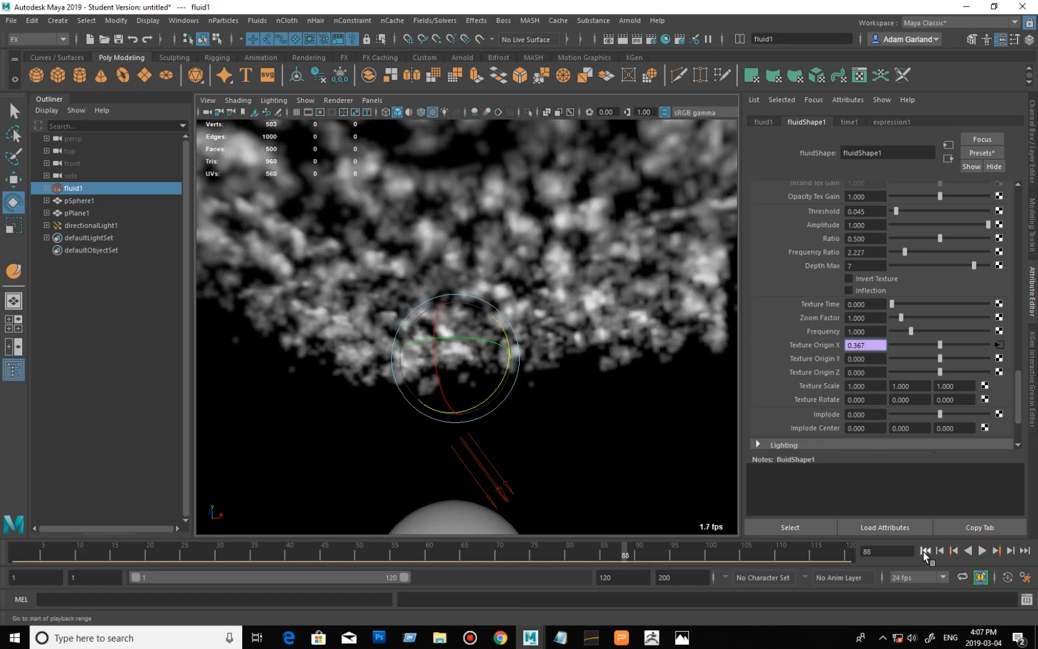
{"action": "left_click", "coordinate": [924, 551]}
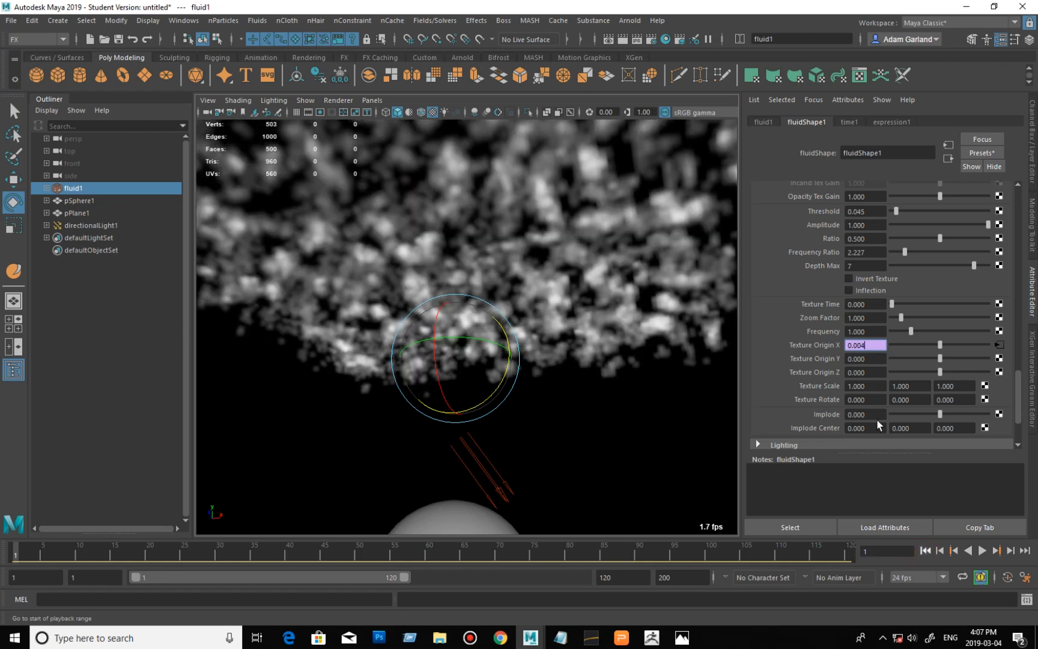
Step: Delete the expression driving the fluid's Texture Origin X
{"action": "right_click", "coordinate": [877, 346]}
{"action": "left_click", "coordinate": [901, 353]}
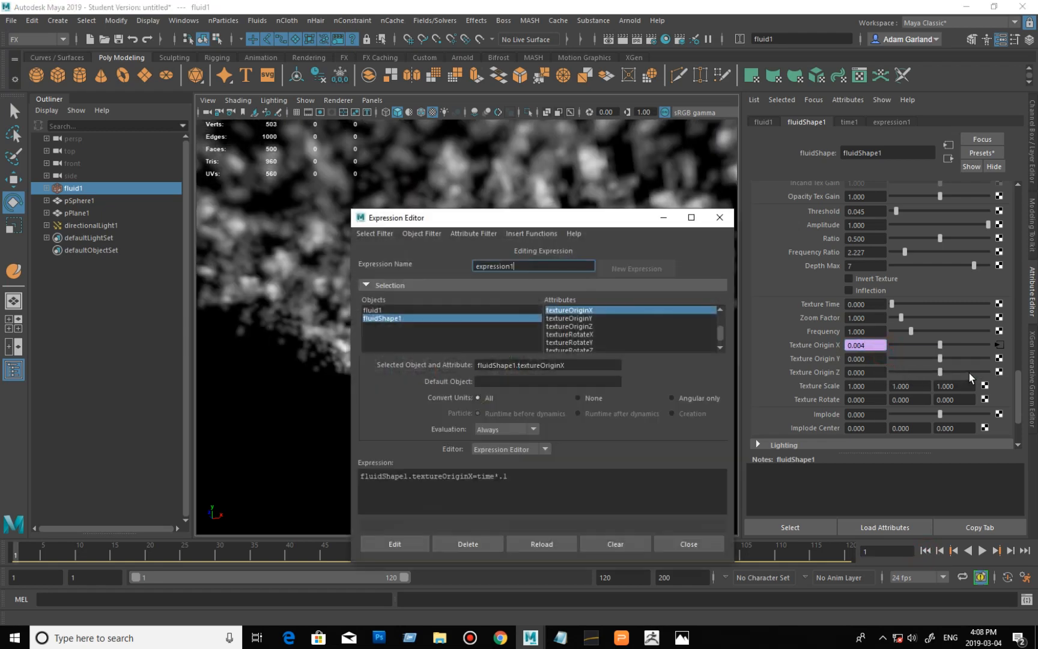
{"action": "left_click", "coordinate": [719, 219]}
{"action": "right_click", "coordinate": [865, 346]}
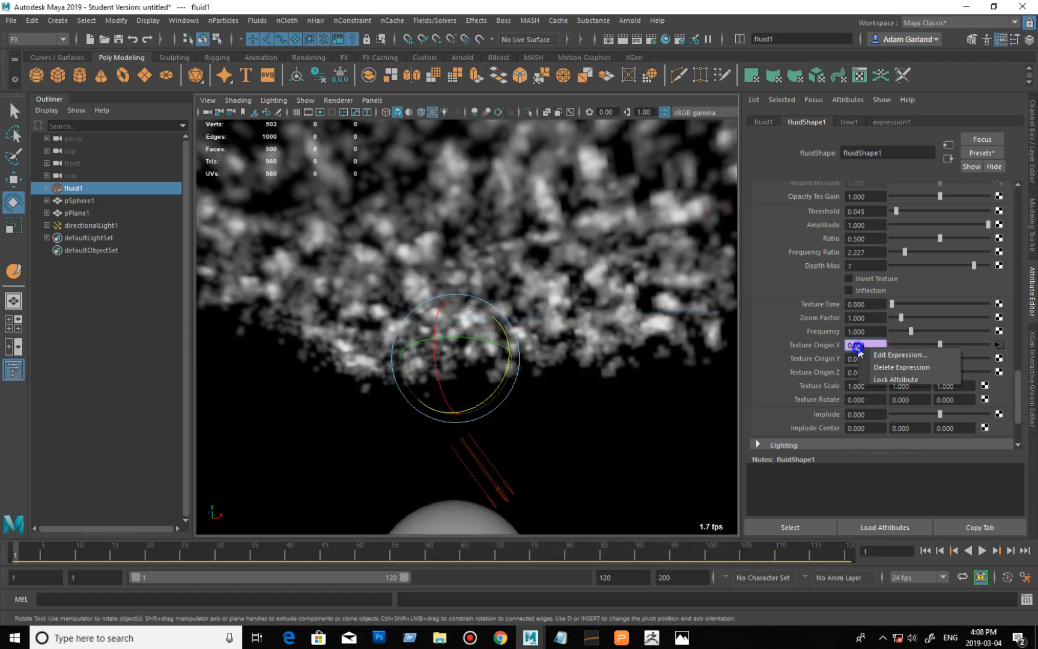
{"action": "left_click", "coordinate": [895, 367]}
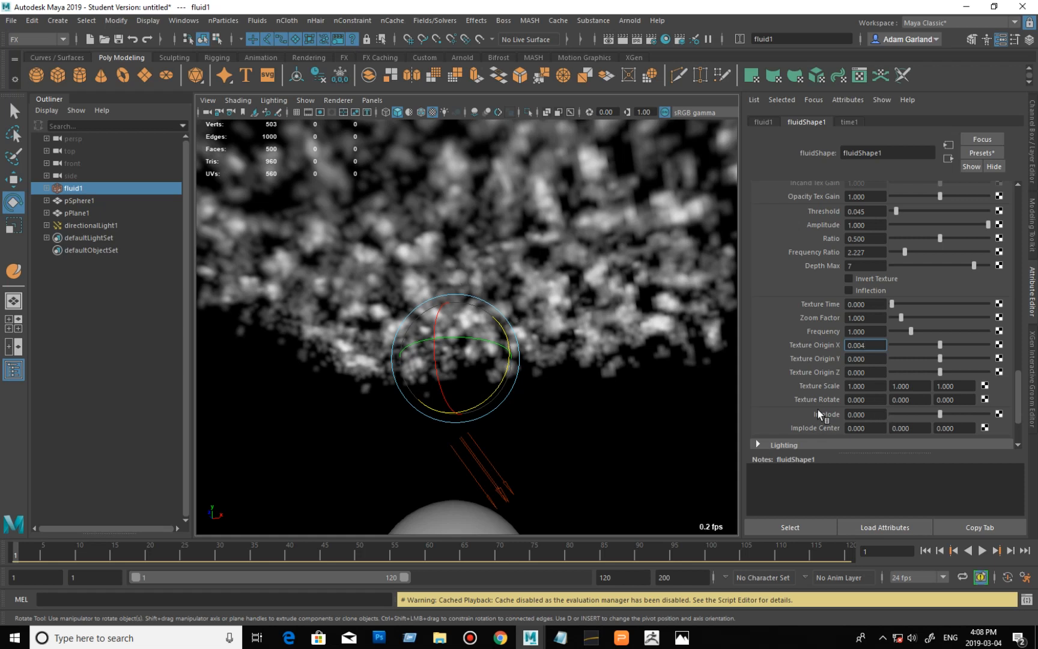
Step: Try a Texture Scale X of 0.1 on the fluid texture and return it to 1
{"action": "double_click", "coordinate": [869, 386]}
{"action": "type", "text": "0.1"}
{"action": "key", "text": "Return"}
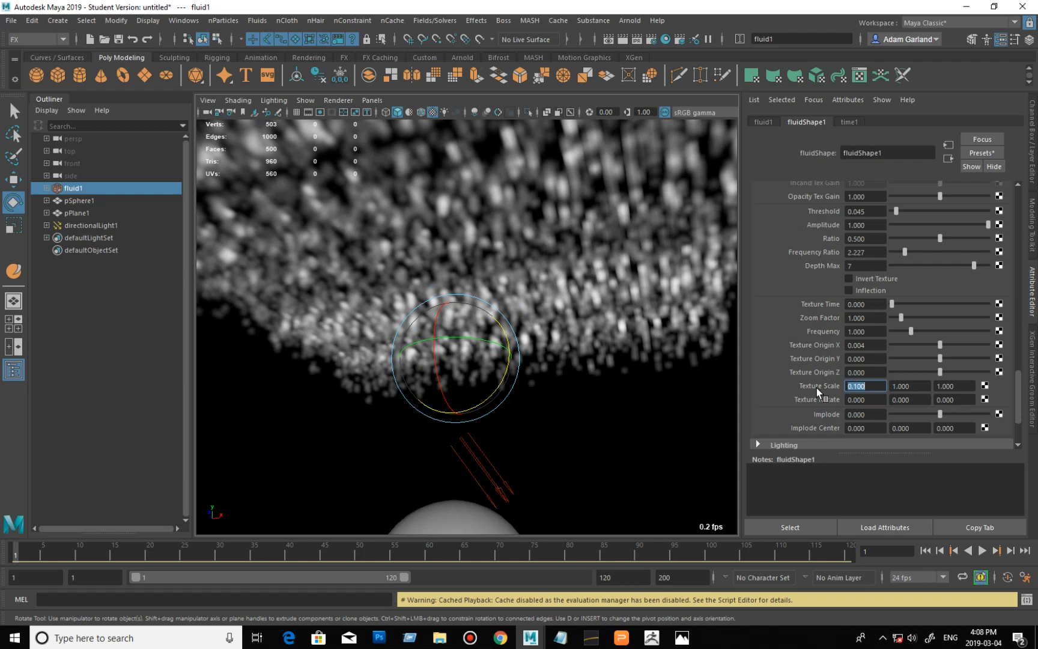
{"action": "type", "text": "1"}
{"action": "key", "text": "Return"}
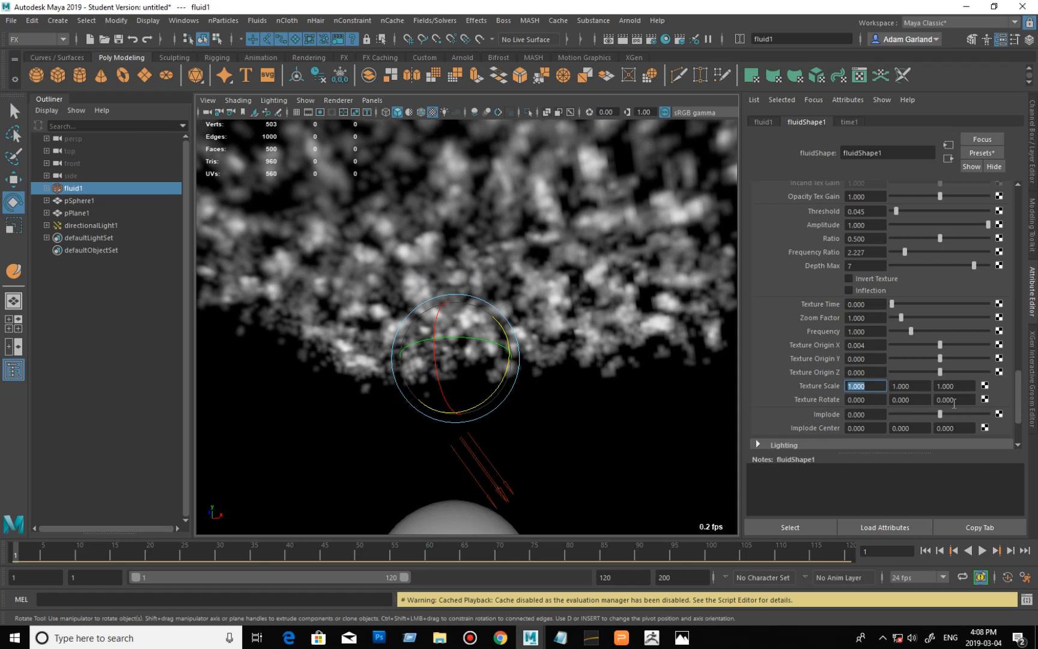
Step: Try an Implode of about 0.571 on the fluid texture and reset it to 0
{"action": "left_click_drag", "start_coordinate": [941, 414], "coordinate": [966, 415]}
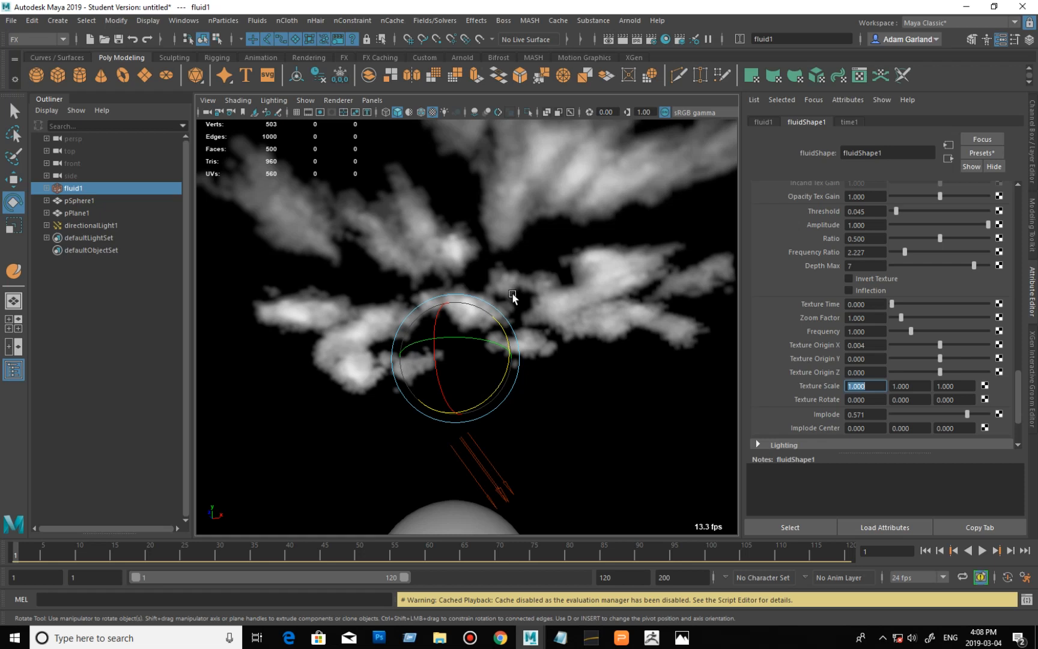
{"action": "left_click", "coordinate": [876, 414]}
{"action": "type", "text": "0"}
{"action": "key", "text": "Return"}
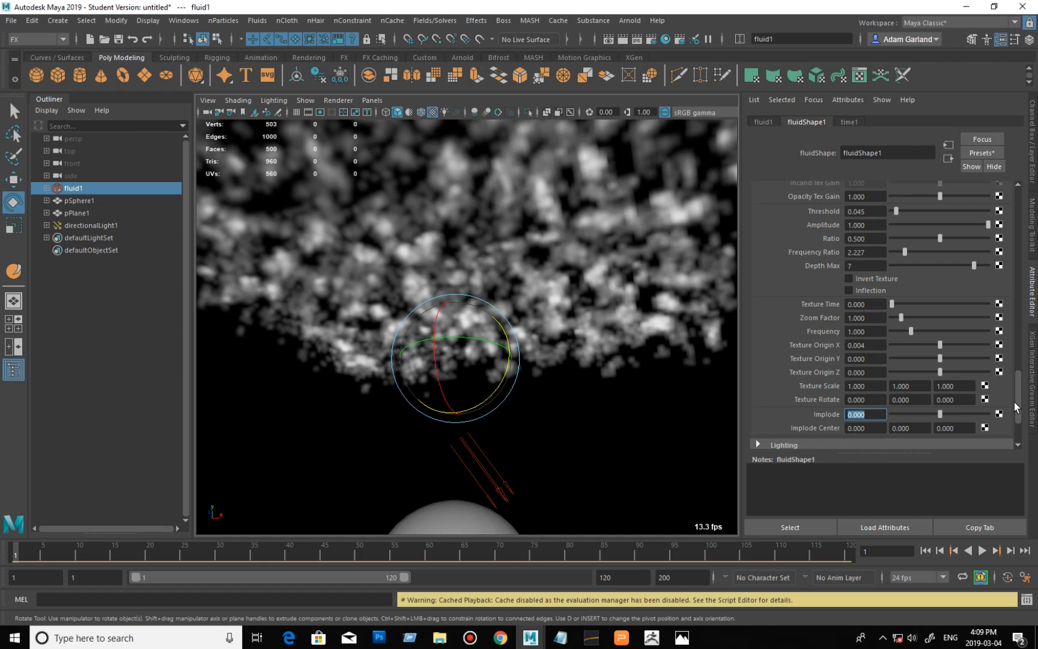
Step: Enable Invert Texture and Inflection for the fluid texture and set the container's Base Resolution to 200
{"action": "left_click_drag", "start_coordinate": [1017, 409], "coordinate": [1018, 382]}
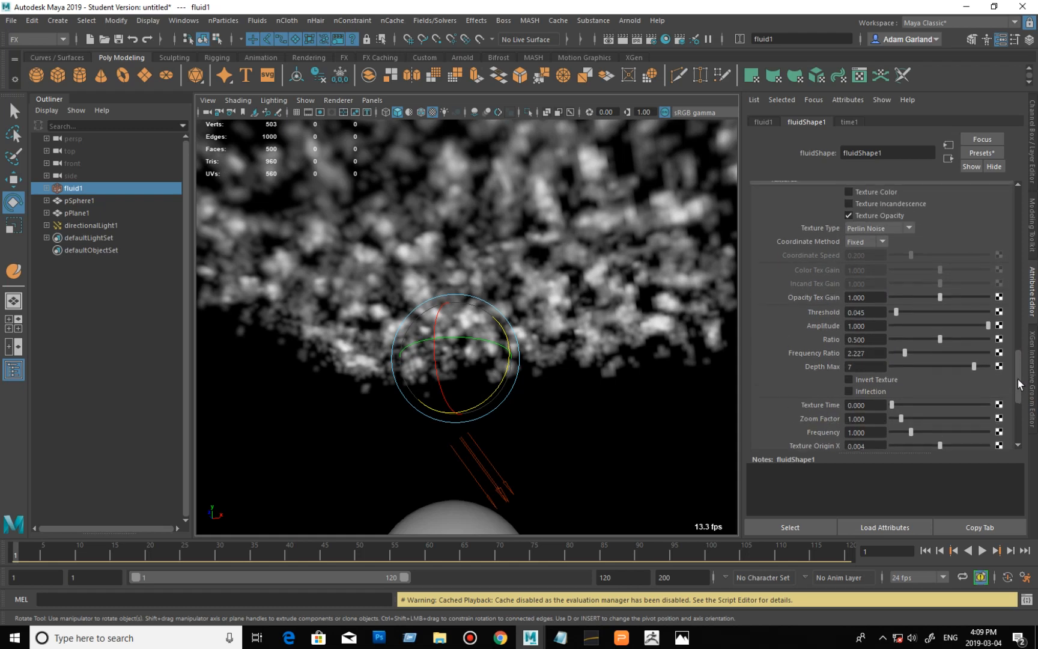
{"action": "left_click", "coordinate": [872, 390]}
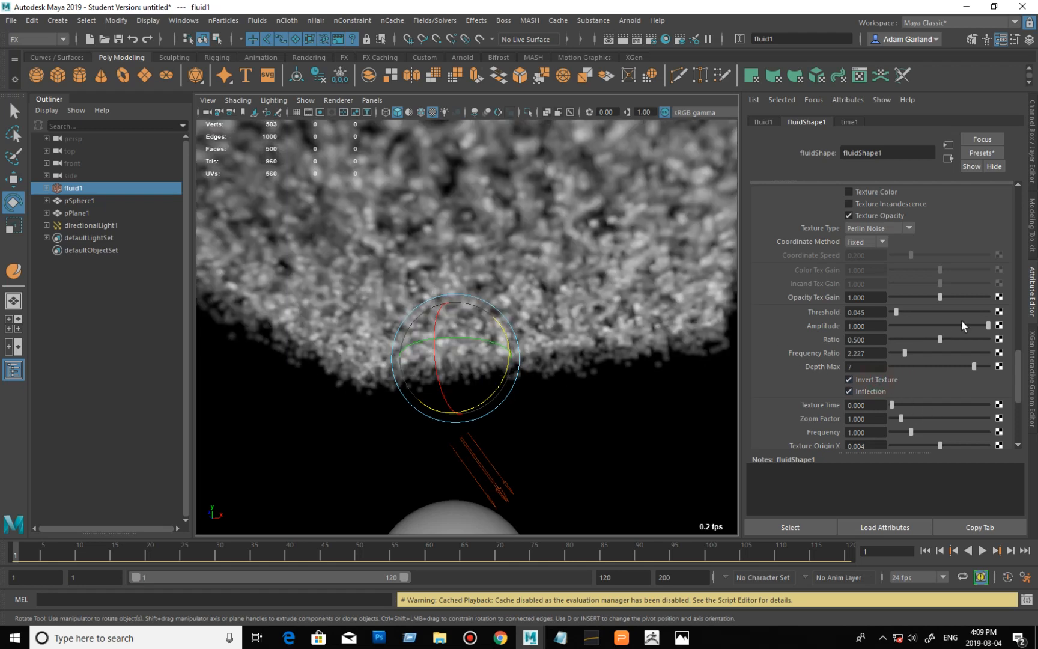
{"action": "scroll", "coordinate": [1018, 373], "scroll_direction": "up", "scroll_amount": 15}
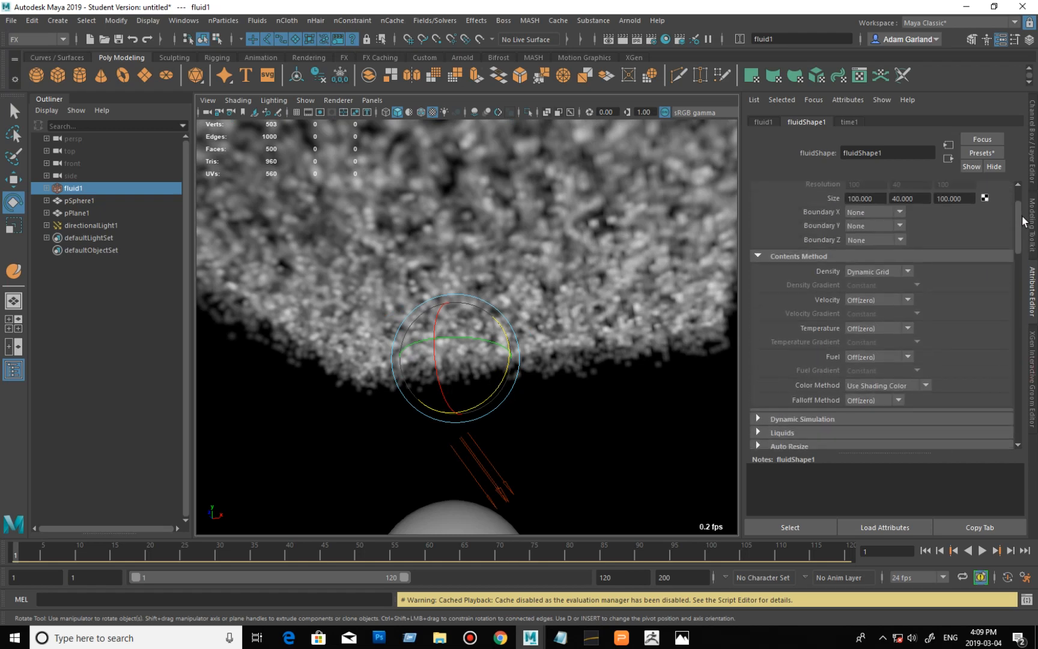
{"action": "double_click", "coordinate": [880, 226]}
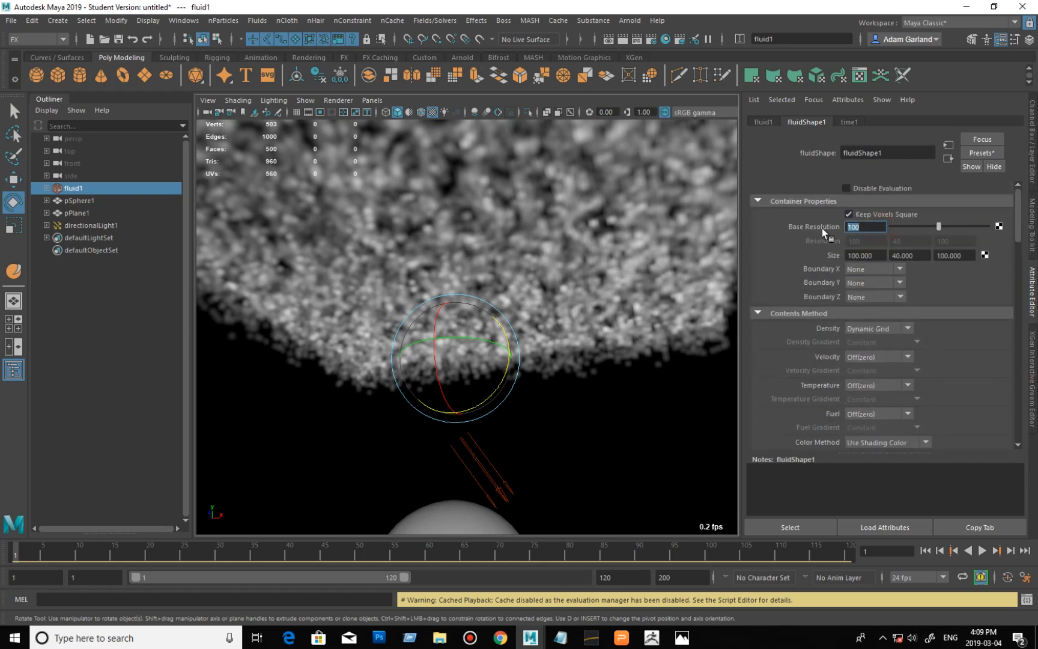
{"action": "type", "text": "200"}
{"action": "key", "text": "Return"}
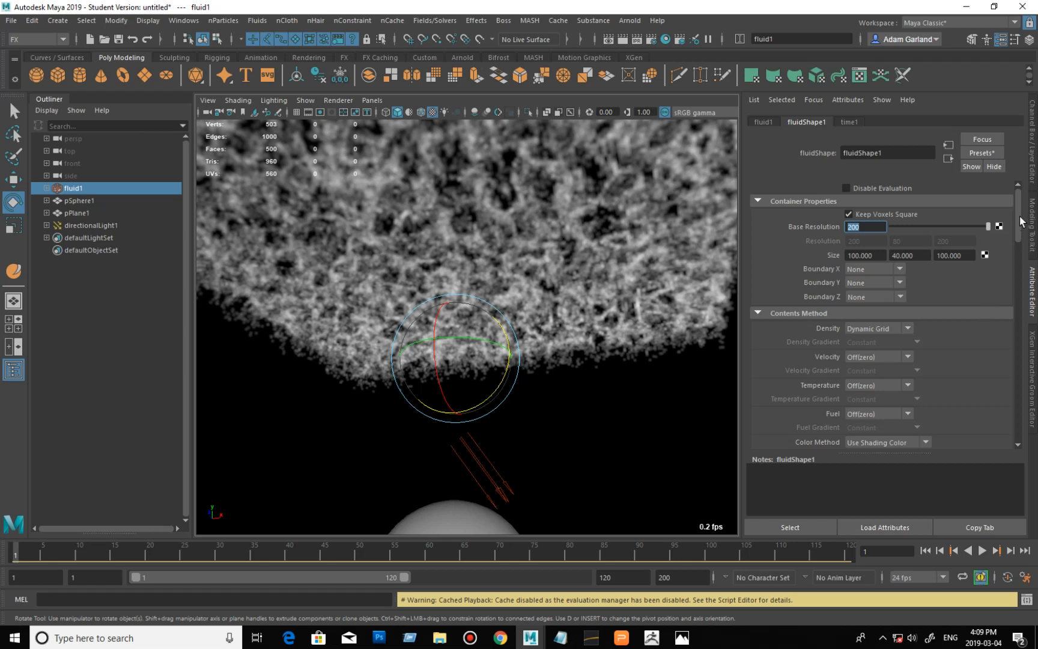
Step: Try a texture Frequency of about 1.656 and lower it in stages to about 0.26
{"action": "left_click_drag", "start_coordinate": [1020, 220], "coordinate": [1011, 390]}
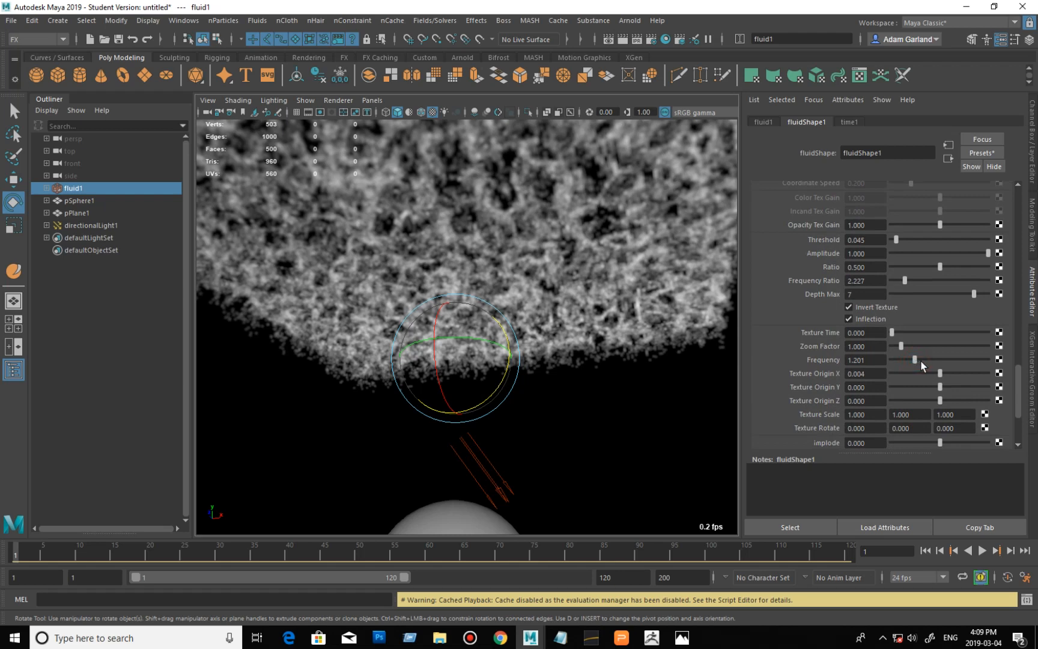
{"action": "left_click_drag", "start_coordinate": [920, 359], "coordinate": [923, 361]}
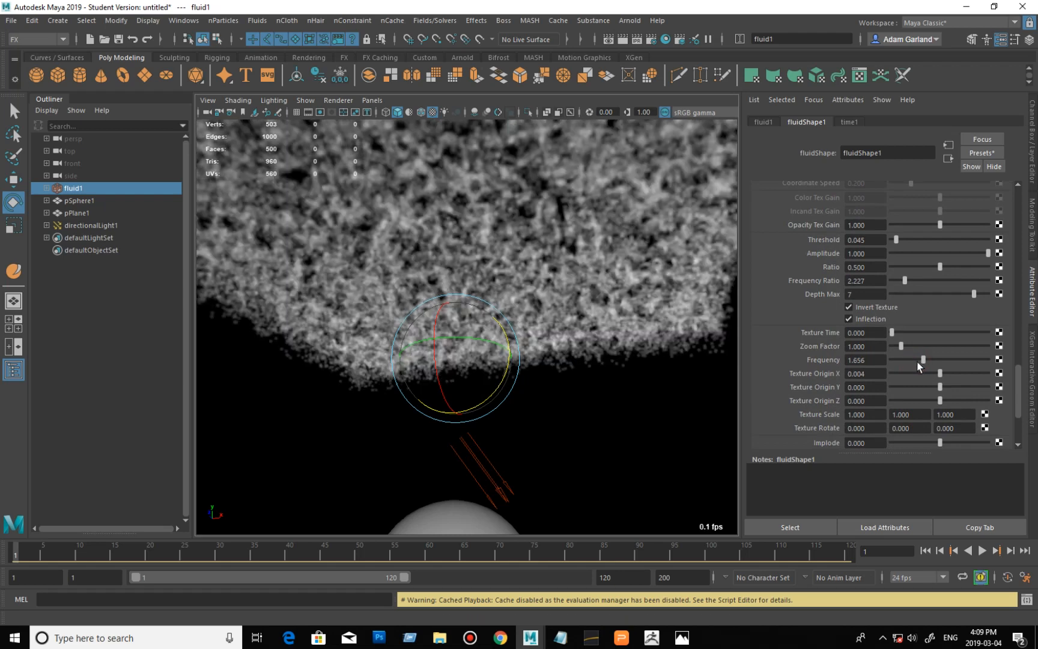
{"action": "left_click", "coordinate": [906, 360]}
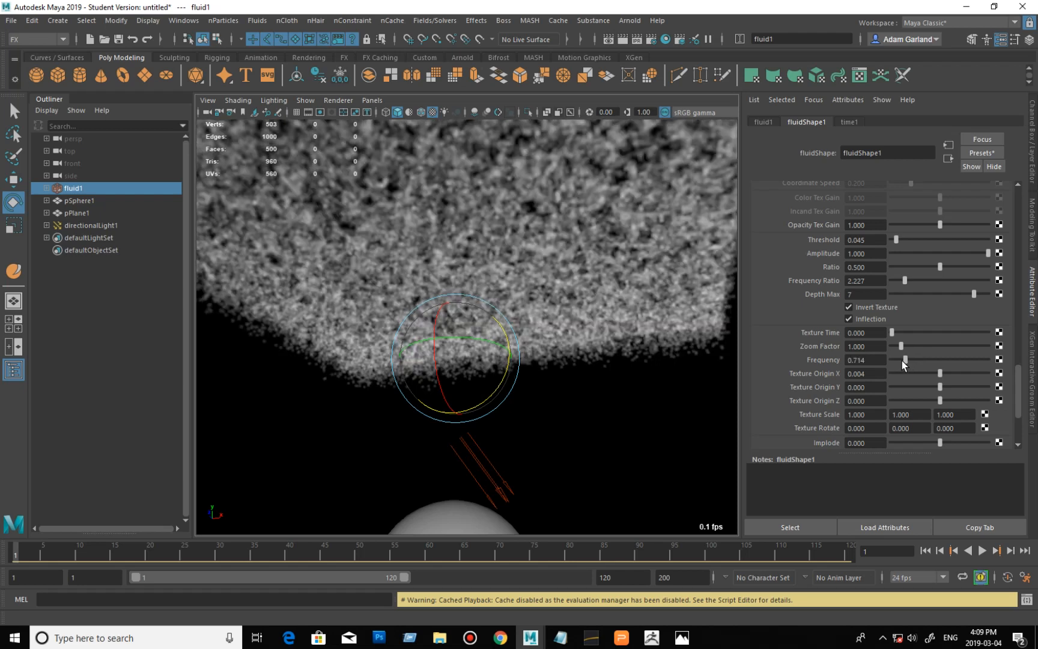
{"action": "left_click", "coordinate": [901, 360]}
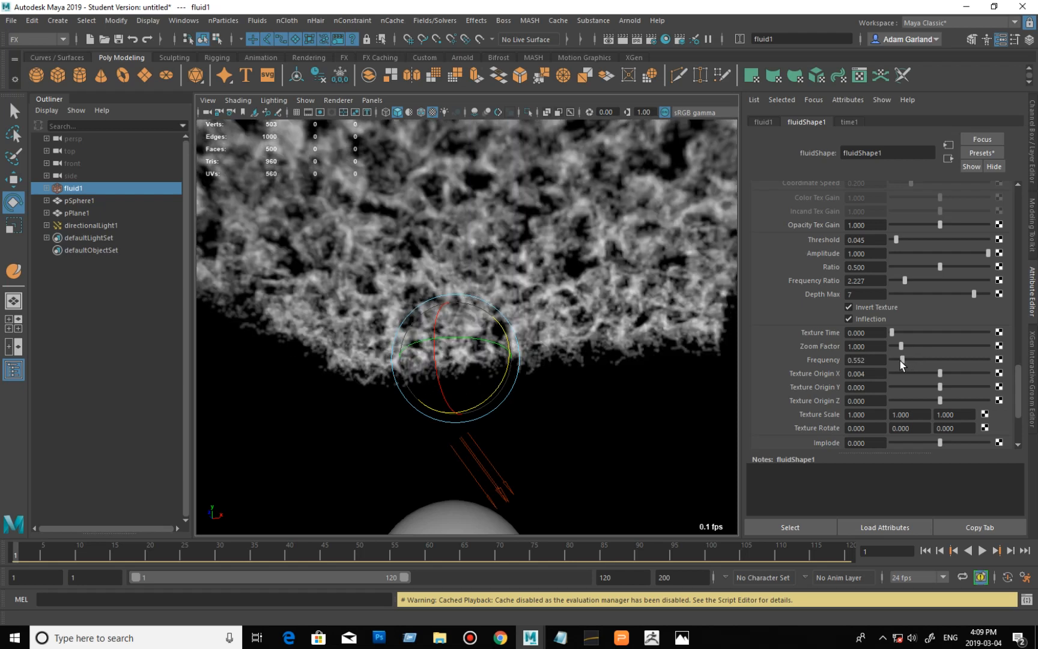
{"action": "left_click", "coordinate": [899, 360]}
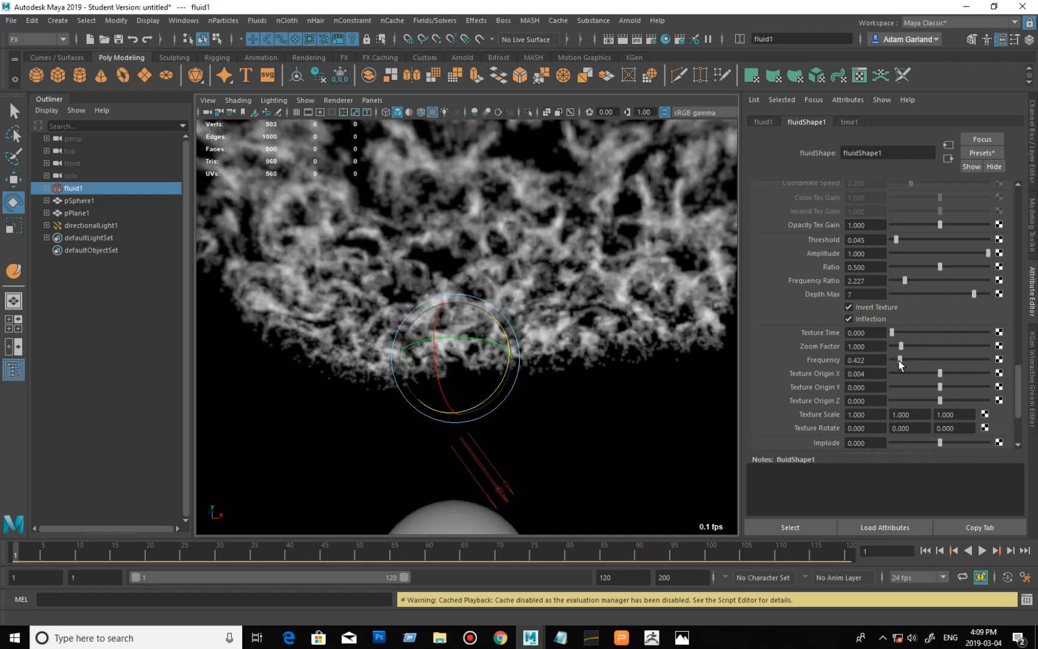
{"action": "left_click", "coordinate": [898, 360]}
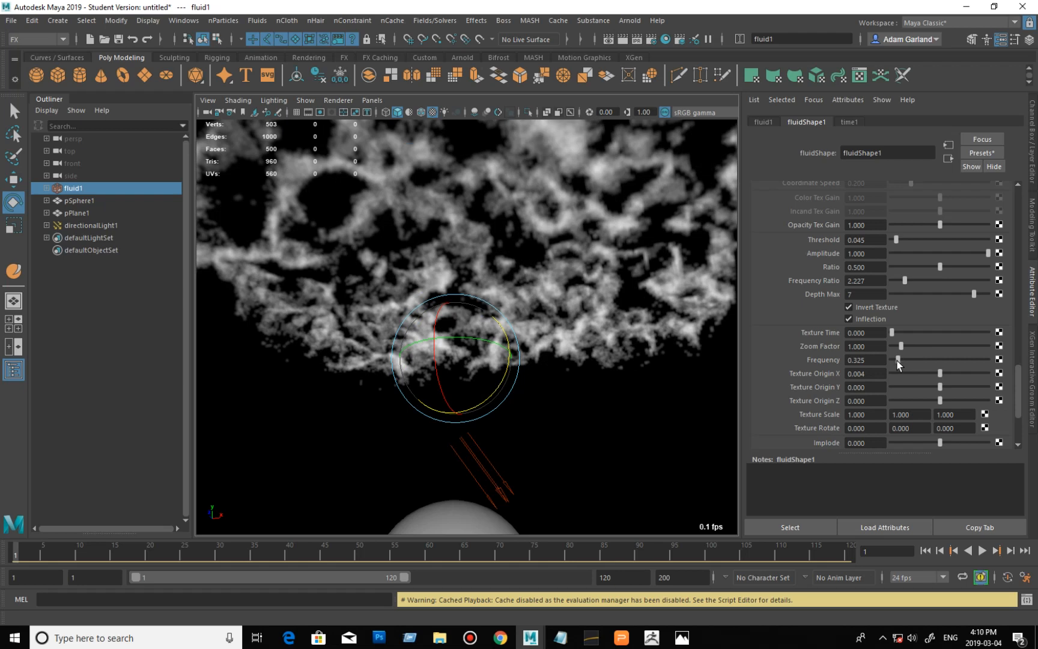
{"action": "left_click", "coordinate": [897, 360]}
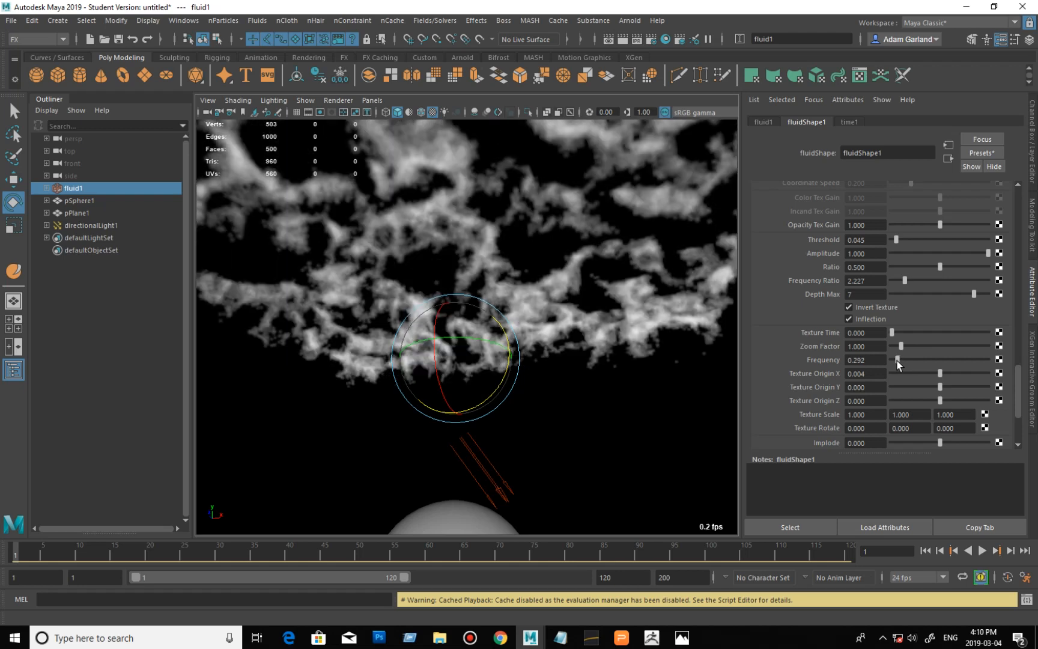
{"action": "left_click", "coordinate": [896, 360]}
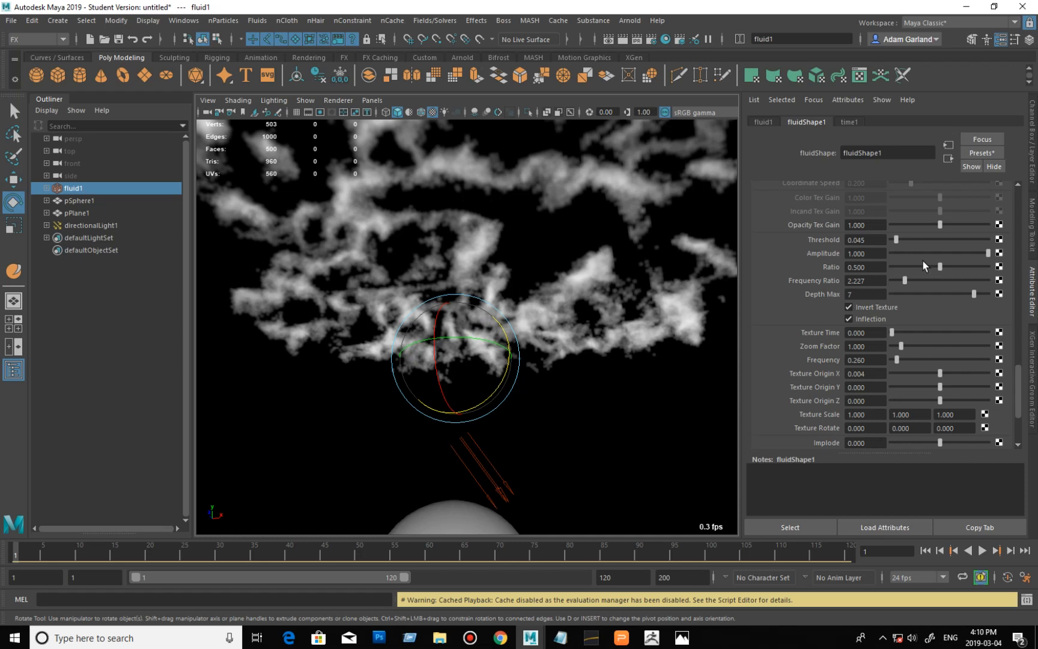
Step: Adjust the fluid texture's Frequency Ratio to about 1.584 and its Ratio to about 0.558
{"action": "left_click_drag", "start_coordinate": [905, 278], "coordinate": [933, 280]}
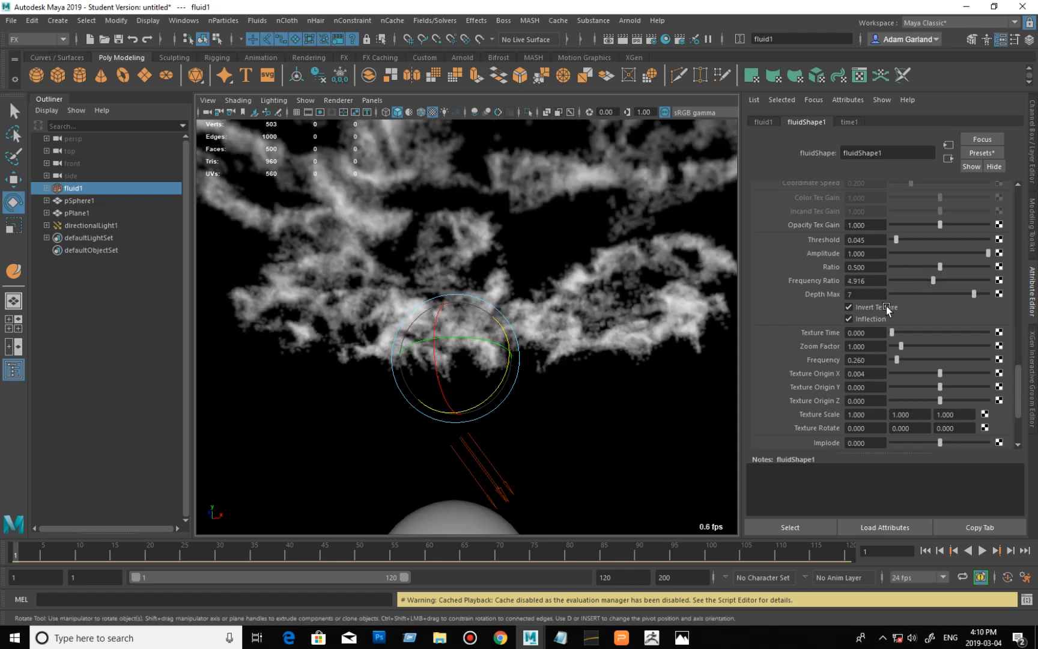
{"action": "left_click", "coordinate": [907, 280]}
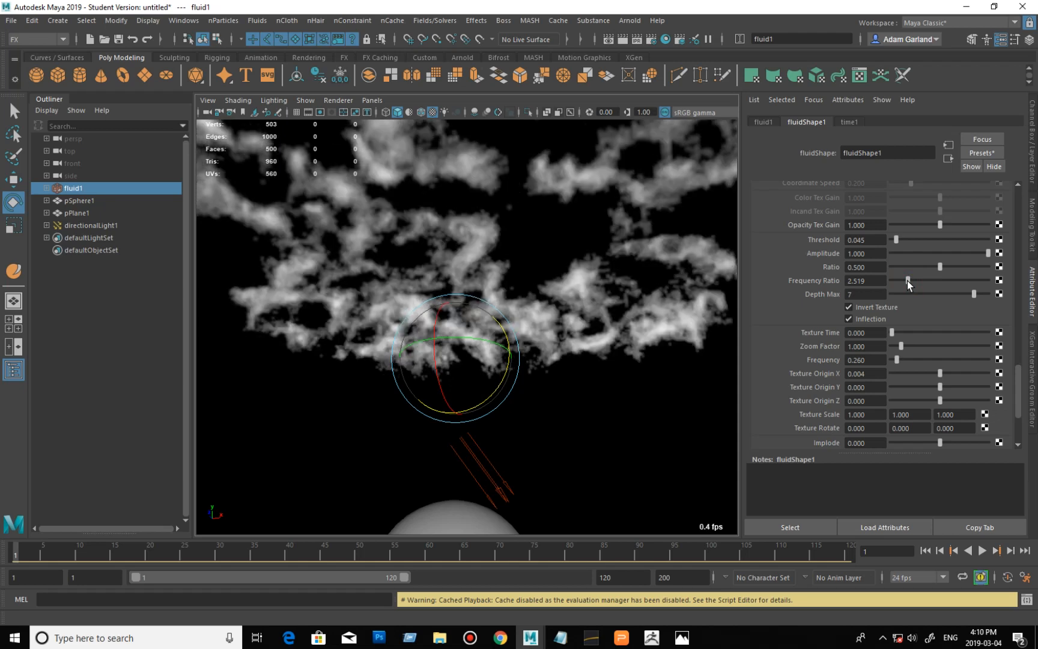
{"action": "left_click", "coordinate": [897, 281]}
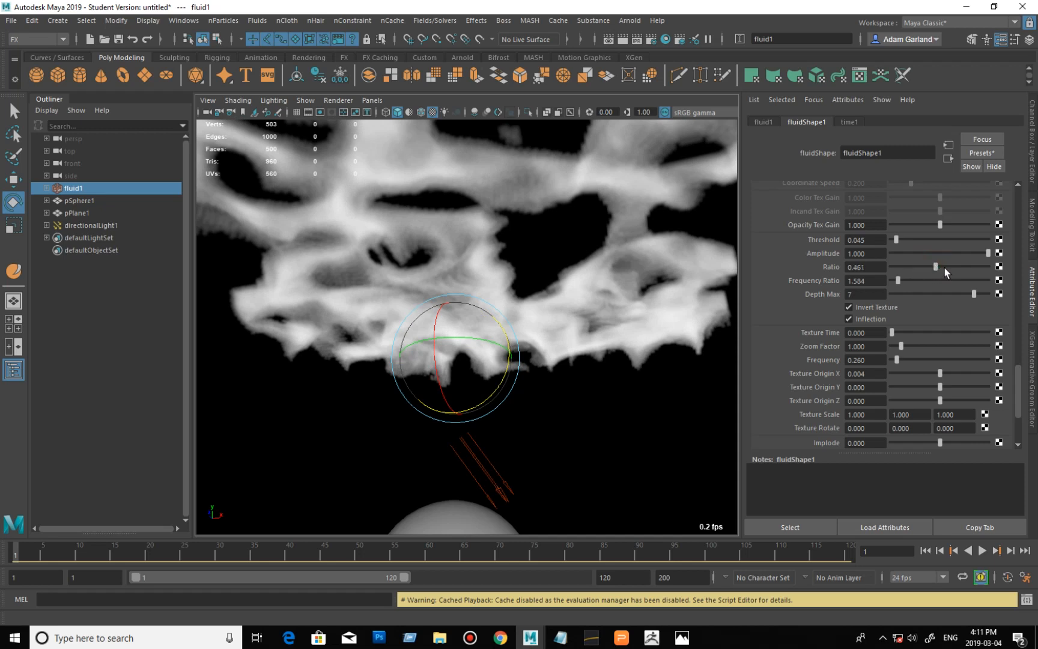
{"action": "left_click", "coordinate": [944, 269]}
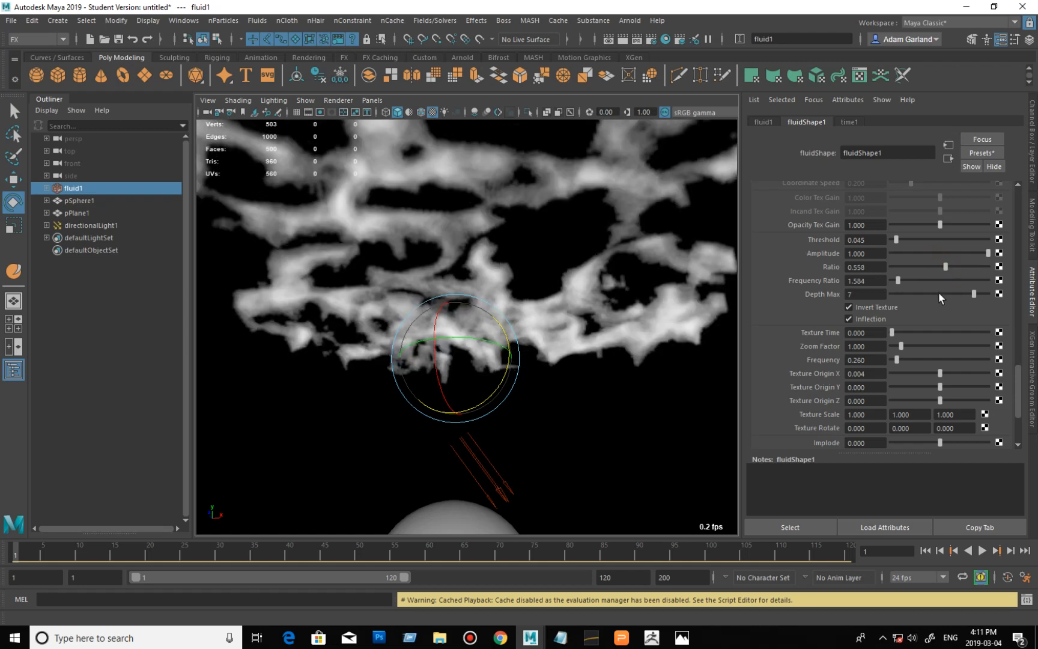
Step: Turn off Invert Texture for the fluid and switch Inflection off and on again to compare the clouds
{"action": "left_click", "coordinate": [867, 320]}
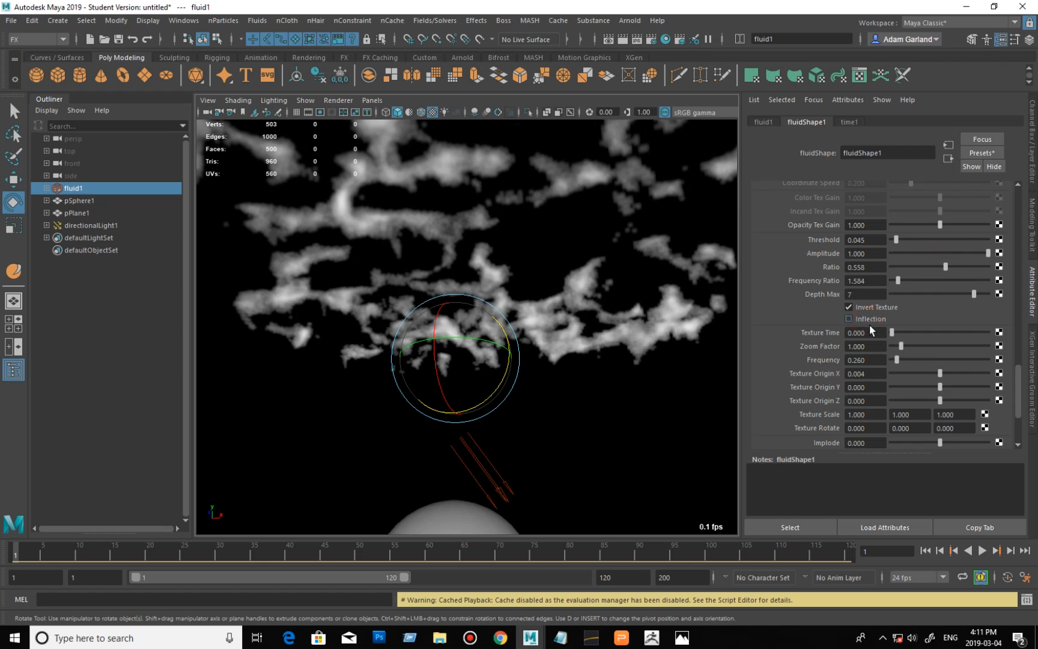
{"action": "left_click", "coordinate": [875, 308]}
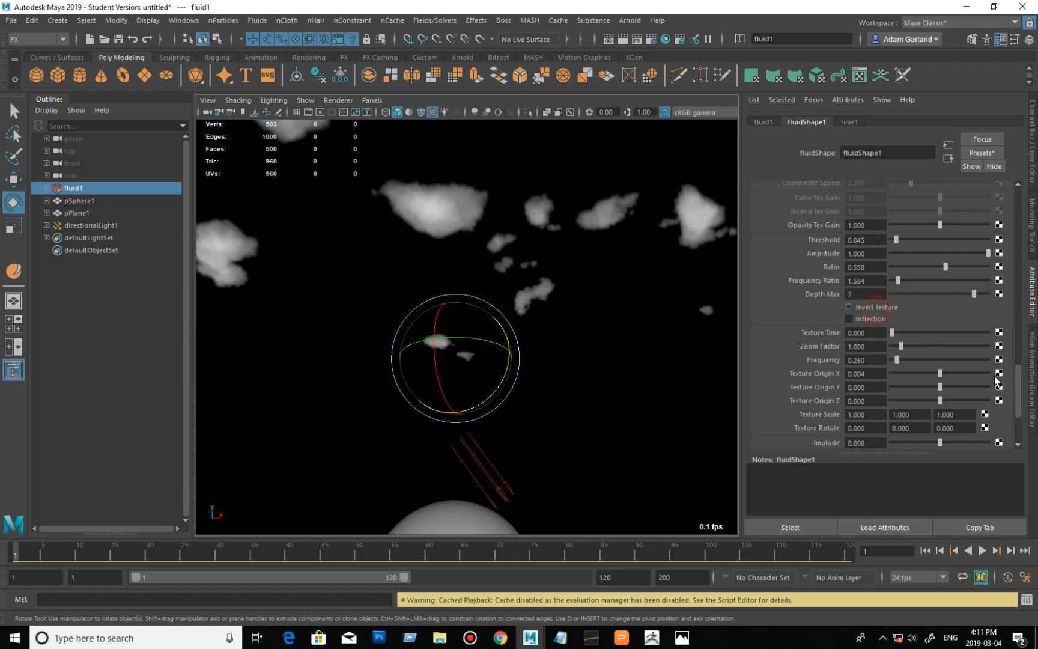
{"action": "left_click", "coordinate": [885, 318]}
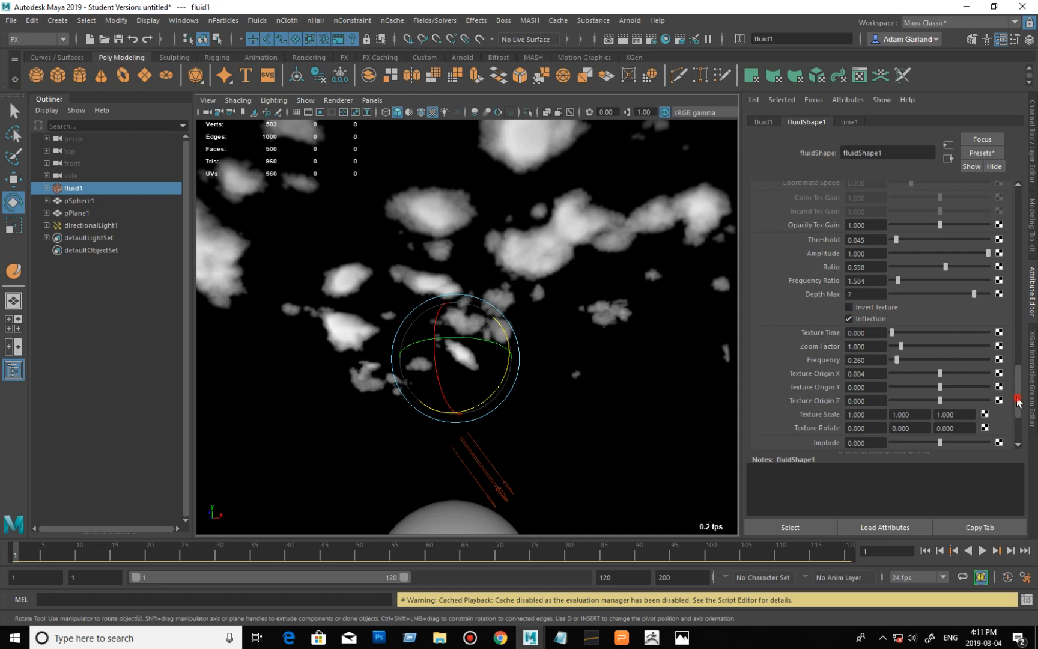
Step: Examine the available Texture Type options for the fluid's opacity texture
{"action": "left_click_drag", "start_coordinate": [1018, 401], "coordinate": [1018, 362]}
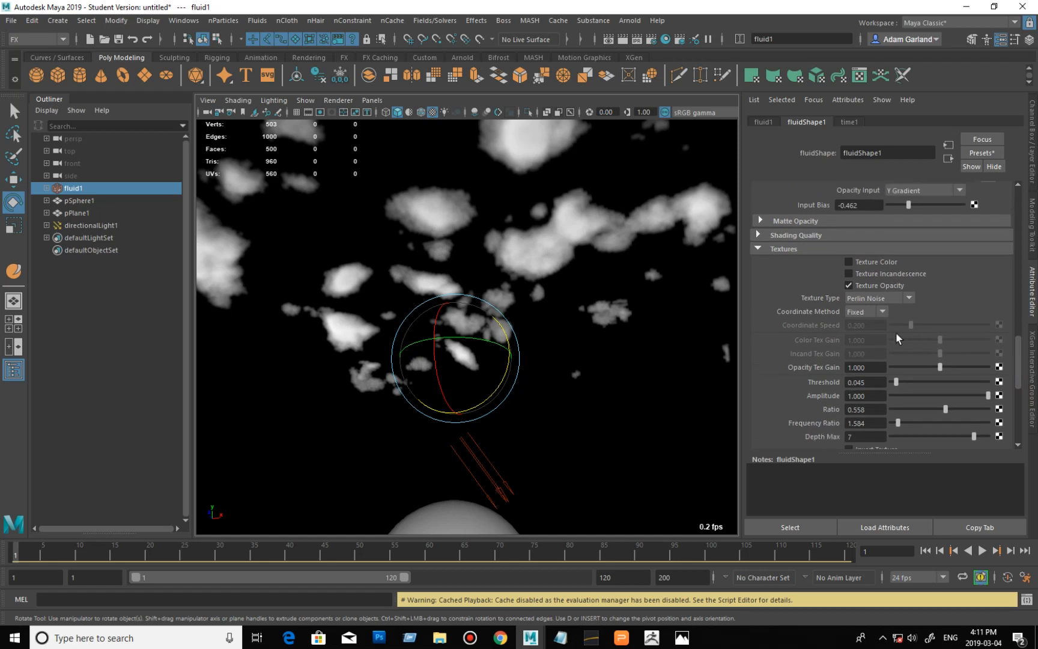
{"action": "left_click", "coordinate": [909, 298]}
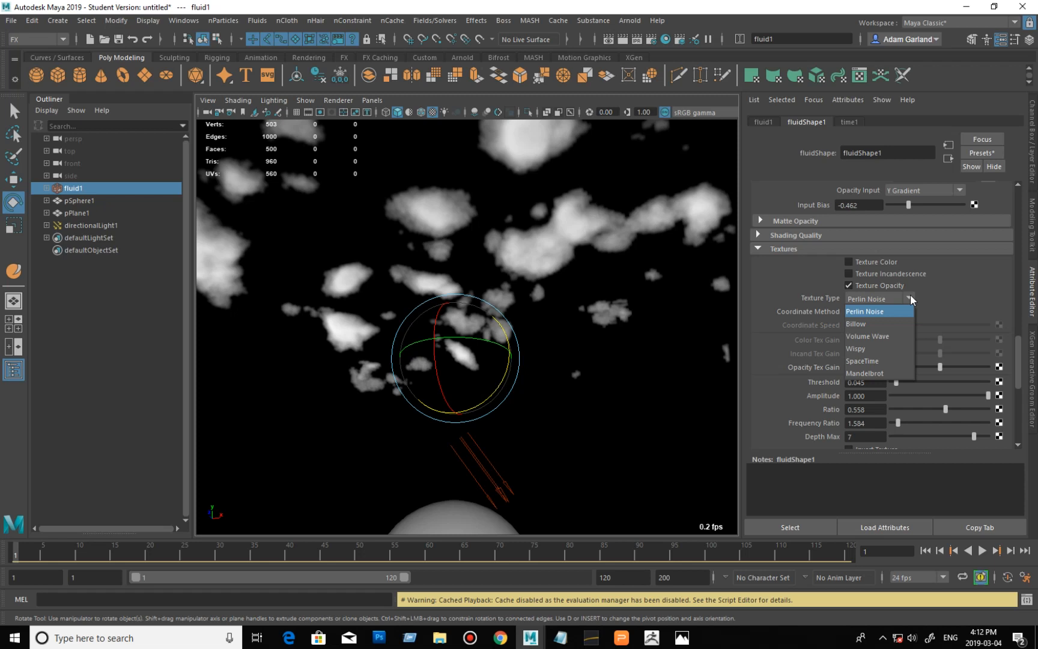
{"action": "left_click", "coordinate": [983, 275]}
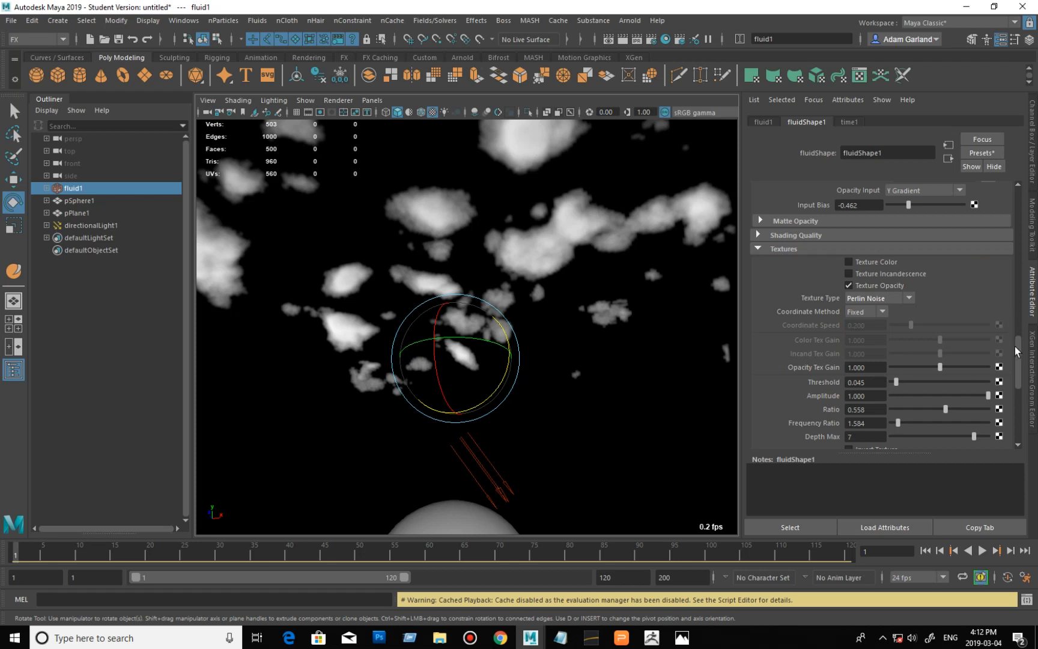
Step: Move the zero-value point of the fluid's Opacity ramp to a position of about 0.122
{"action": "left_click_drag", "start_coordinate": [1019, 350], "coordinate": [1025, 321]}
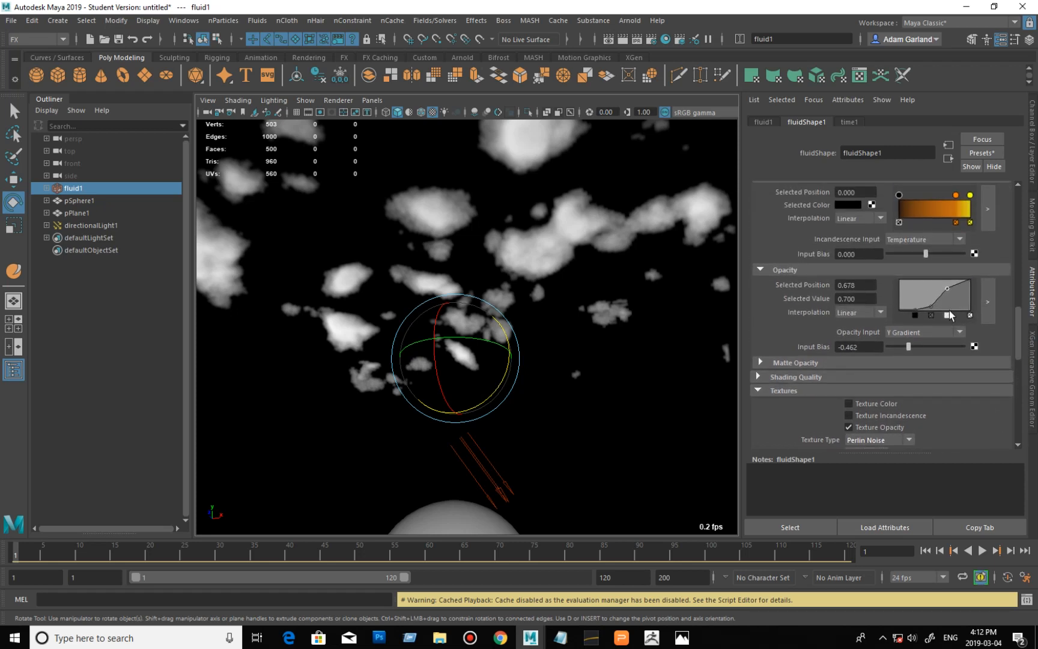
{"action": "left_click", "coordinate": [913, 308]}
{"action": "left_click_drag", "start_coordinate": [908, 309], "coordinate": [911, 310]}
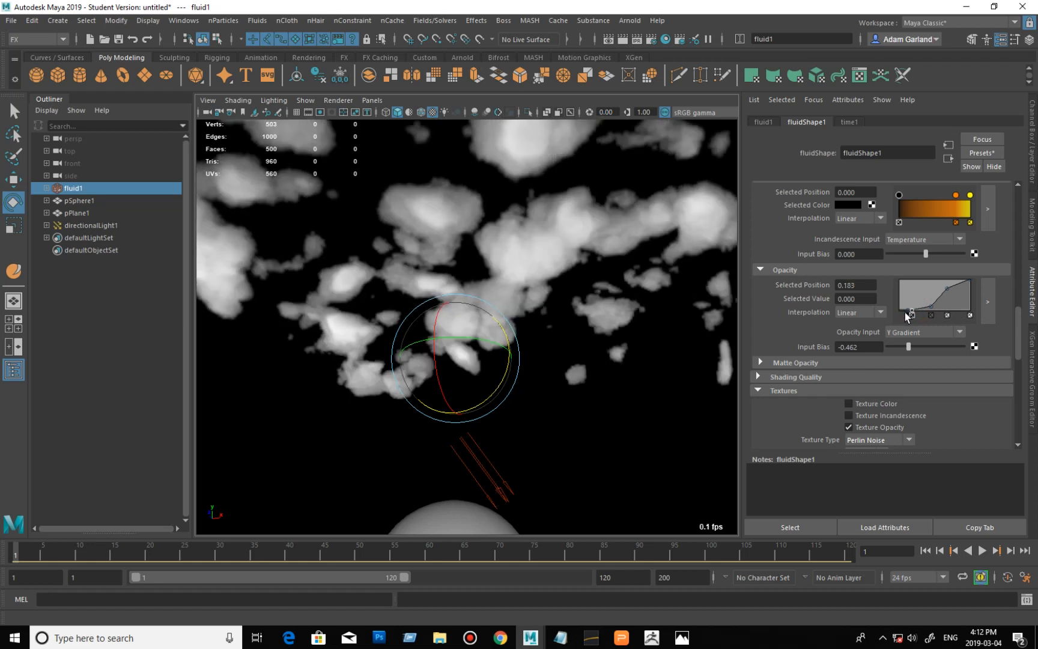
{"action": "left_click_drag", "start_coordinate": [906, 313], "coordinate": [905, 312]}
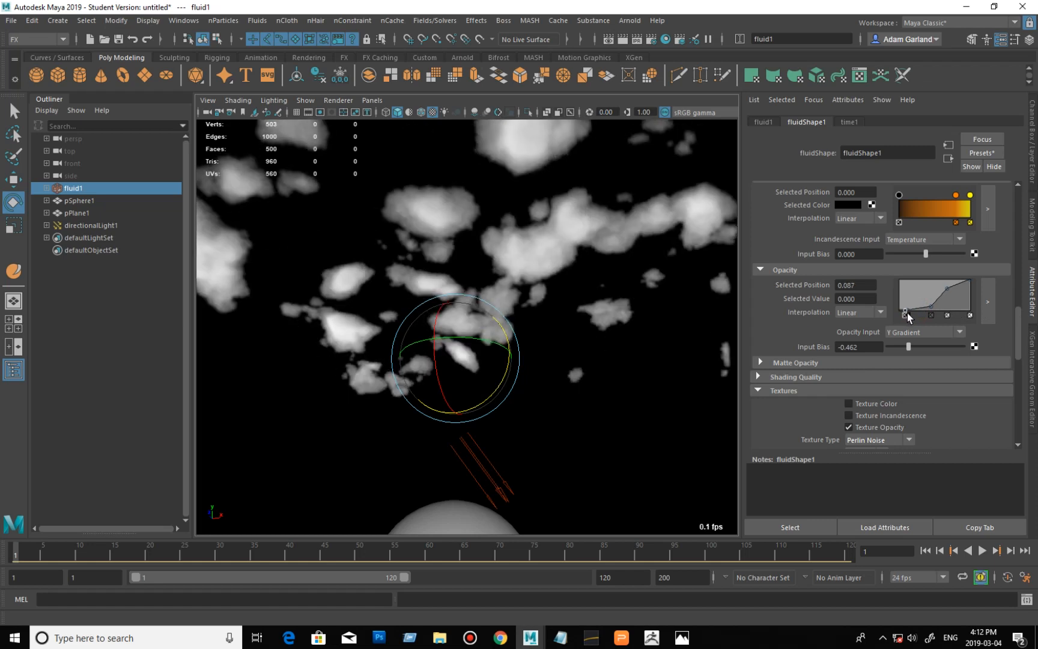
{"action": "left_click_drag", "start_coordinate": [908, 317], "coordinate": [907, 315]}
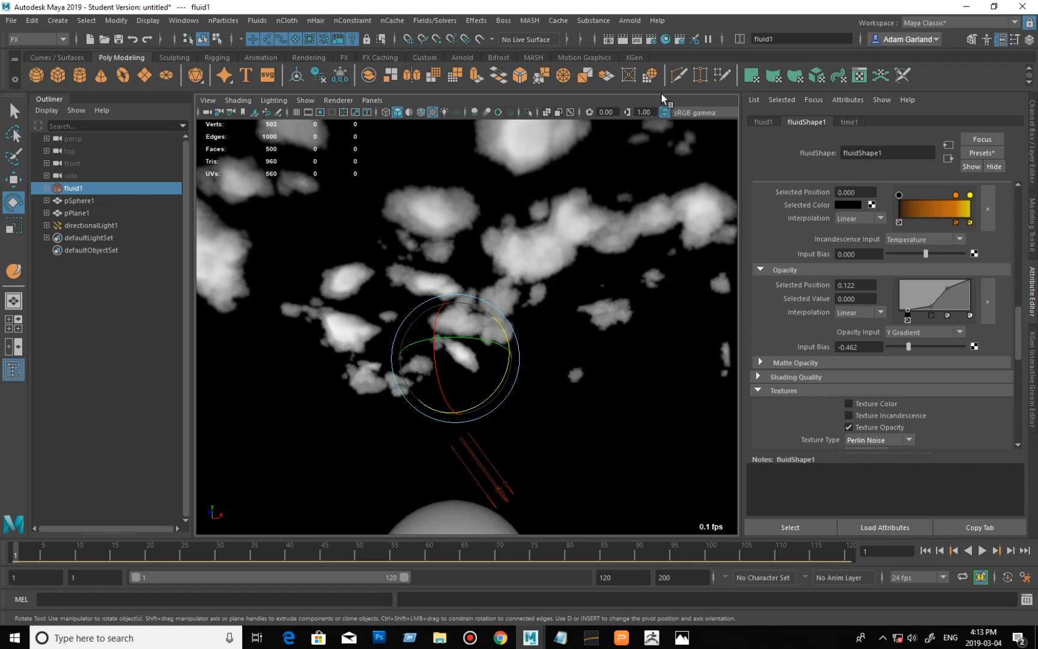
Step: Render the clouds in Arnold as a check and close the render view
{"action": "left_click", "coordinate": [629, 21]}
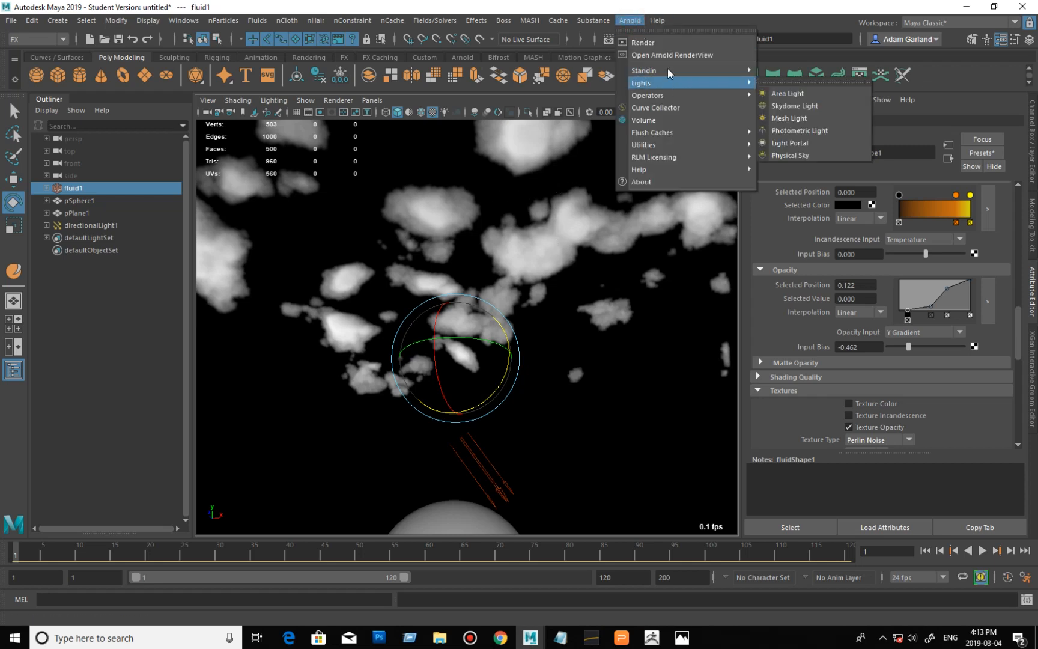
{"action": "left_click", "coordinate": [662, 42]}
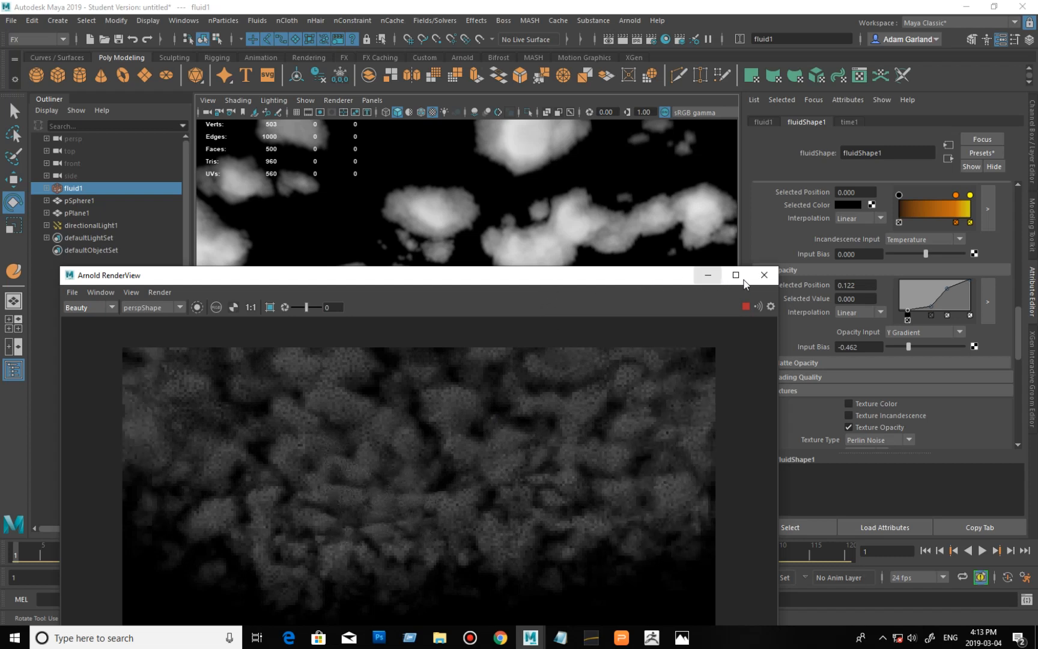
{"action": "left_click", "coordinate": [764, 275]}
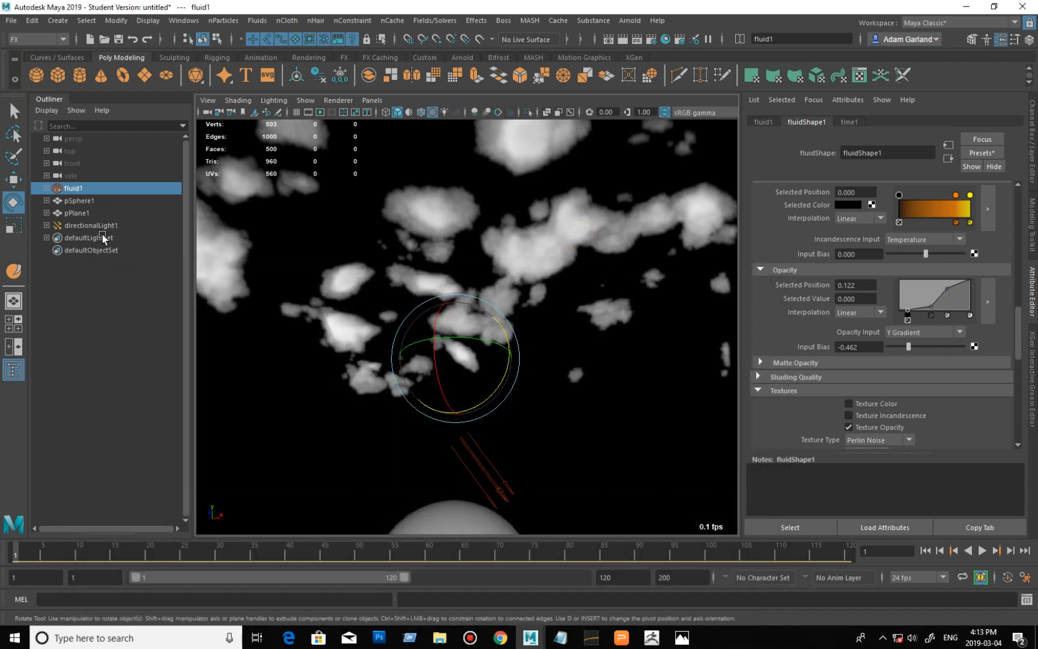
Step: Set the fluid's Dropoff Shape to Z Gradient and raise its Edge Dropoff to about 0.864
{"action": "left_click", "coordinate": [13, 227]}
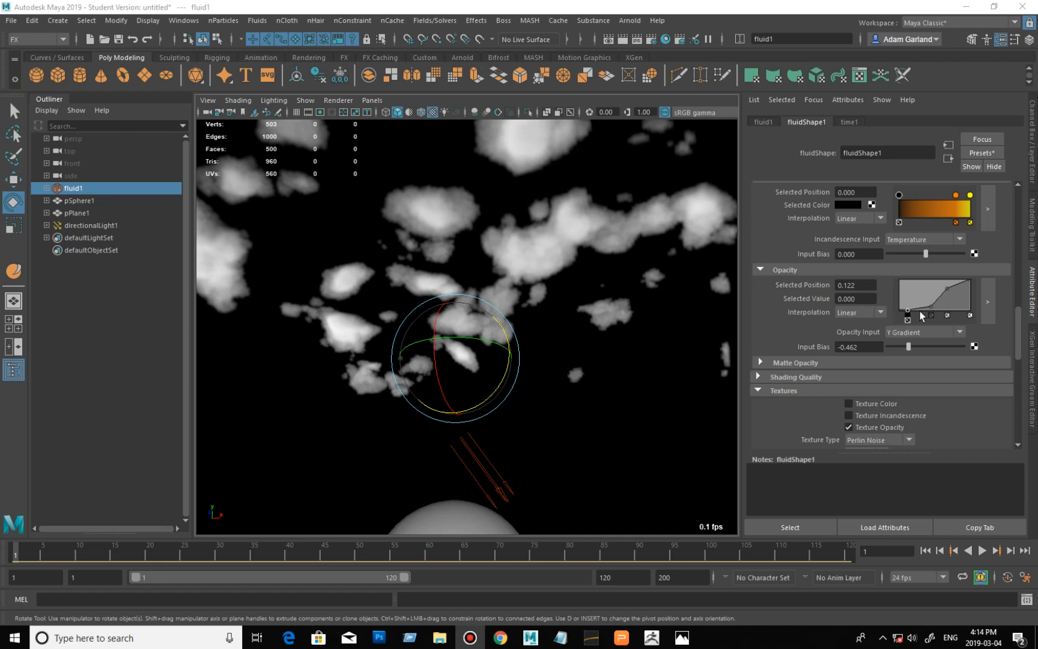
{"action": "mouse_move", "coordinate": [1021, 351]}
{"action": "left_mouse_down"}
{"action": "mouse_move", "coordinate": [1020, 316]}
{"action": "mouse_move", "coordinate": [1020, 331]}
{"action": "left_mouse_up"}
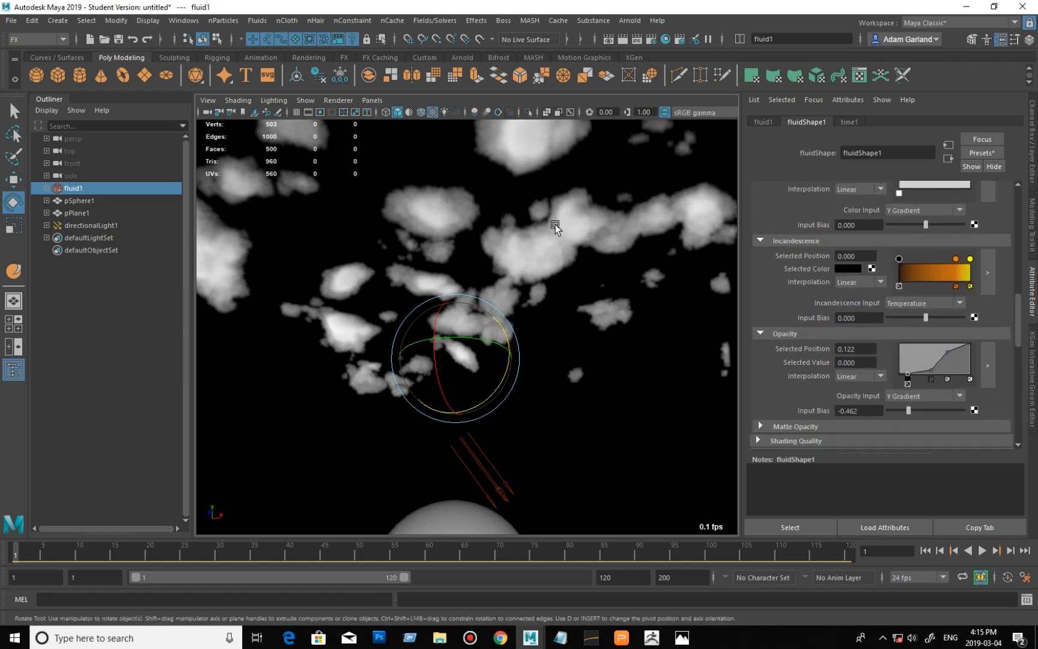
{"action": "left_click_drag", "start_coordinate": [1020, 321], "coordinate": [1019, 291]}
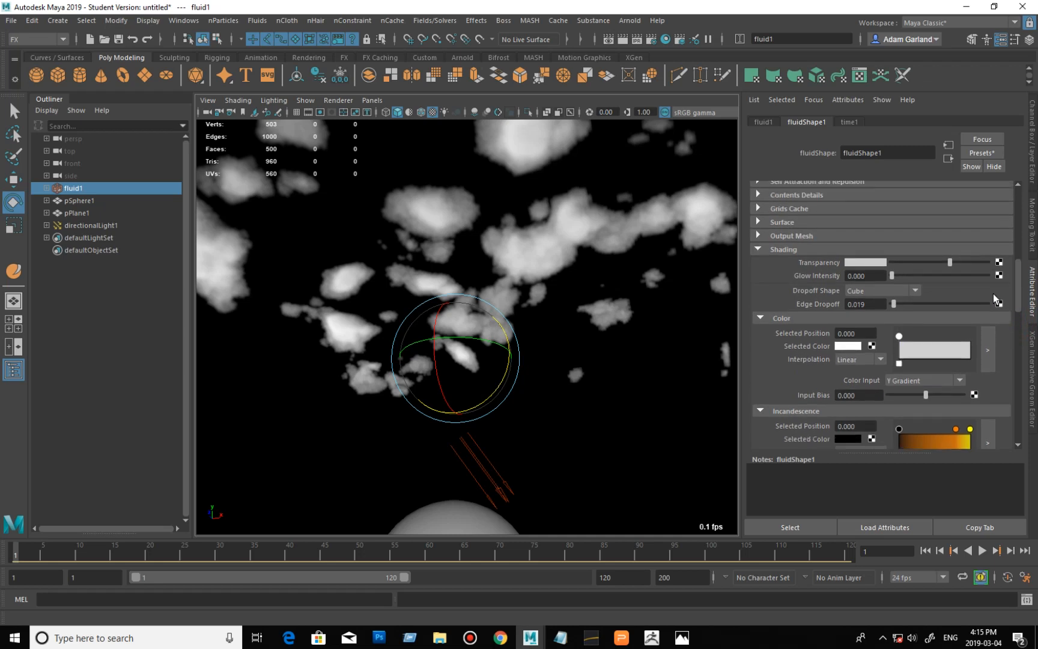
{"action": "left_click", "coordinate": [888, 290]}
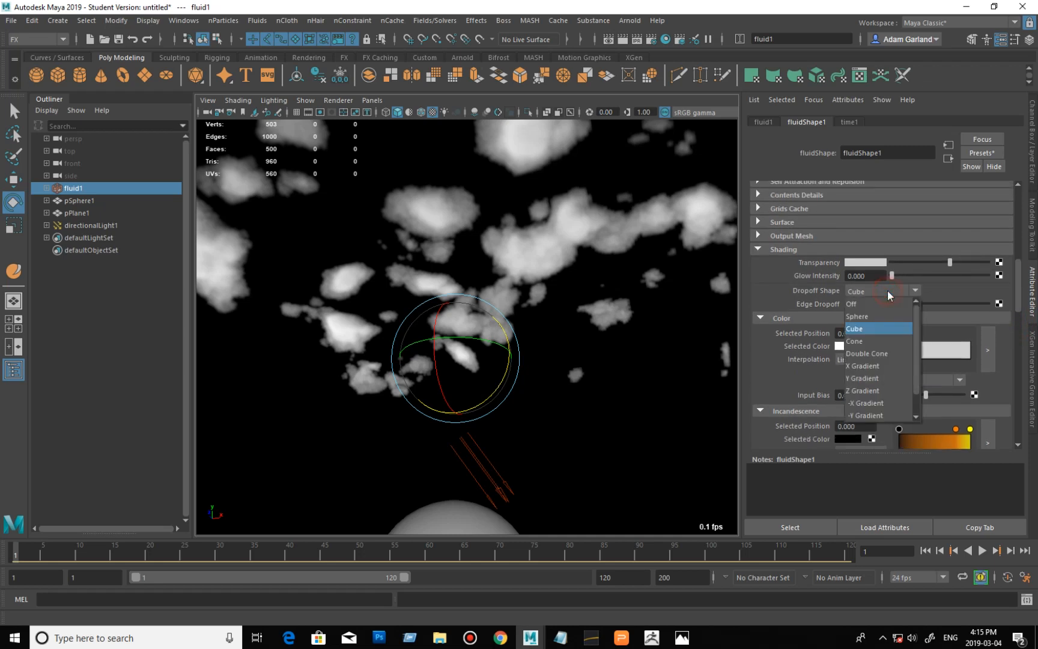
{"action": "left_click", "coordinate": [880, 388]}
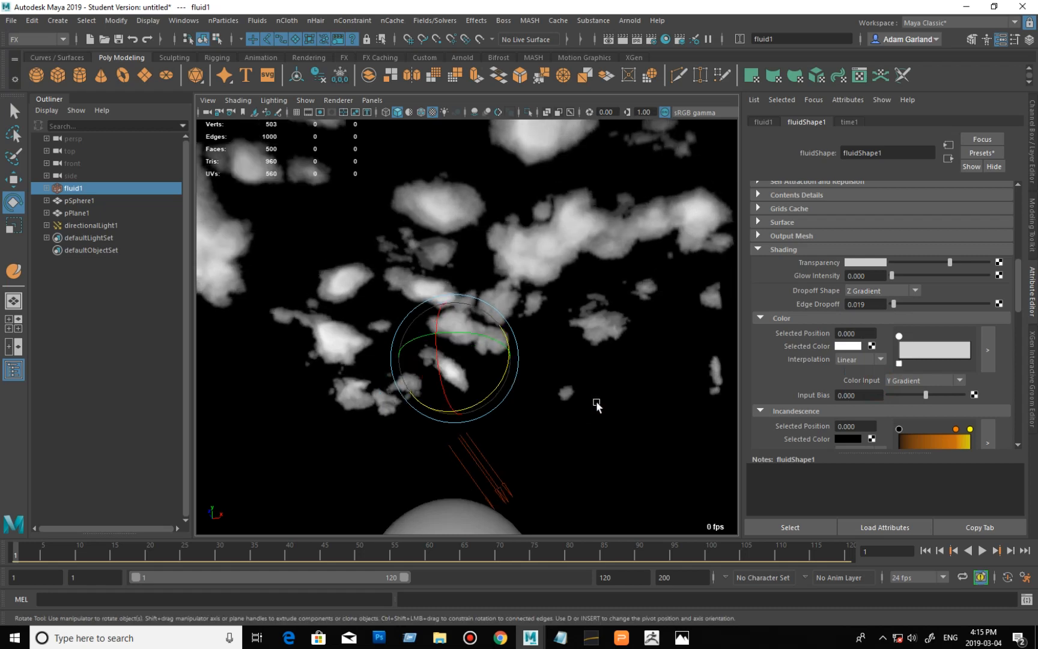
{"action": "scroll", "coordinate": [600, 377], "scroll_direction": "down", "scroll_amount": 4}
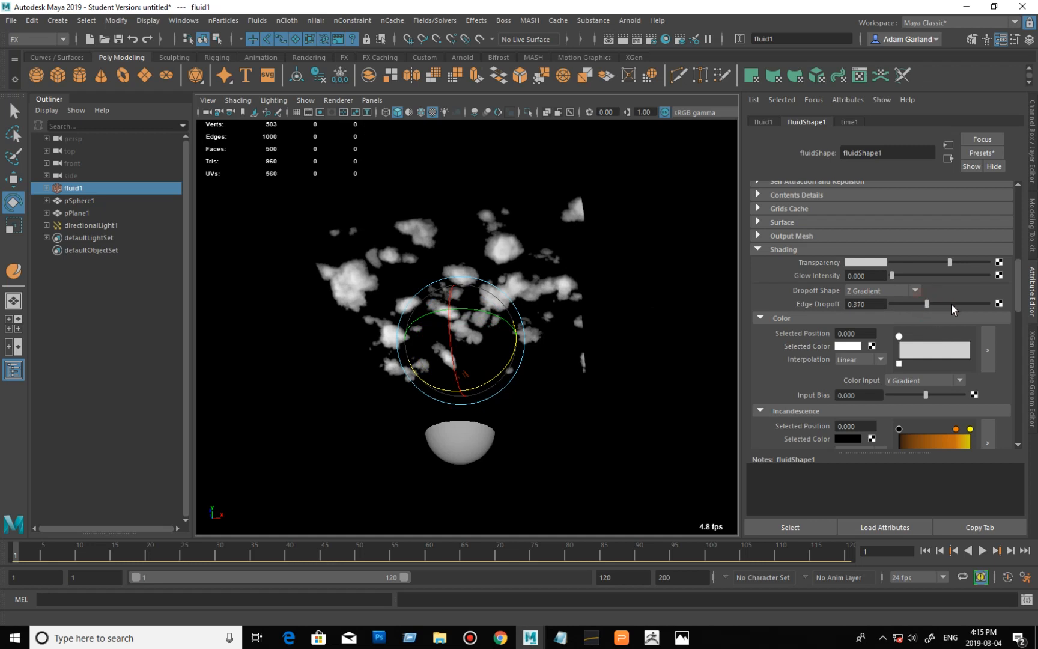
{"action": "left_click_drag", "start_coordinate": [951, 305], "coordinate": [964, 305]}
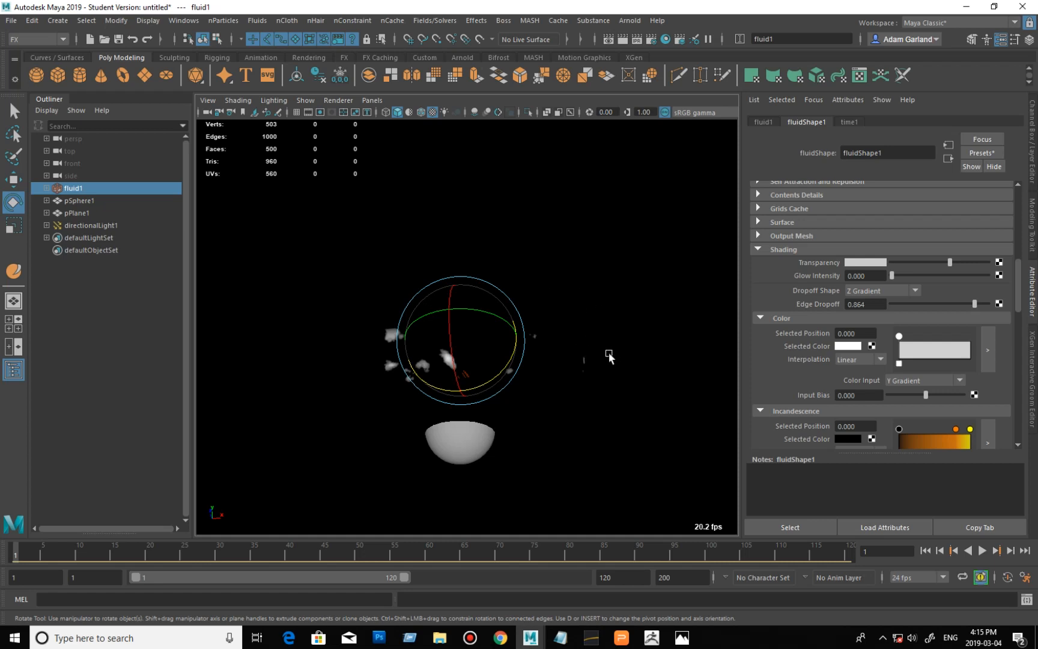
Step: Set the fluid container's Base Resolution to 100
{"action": "left_click_drag", "start_coordinate": [584, 389], "coordinate": [588, 394]}
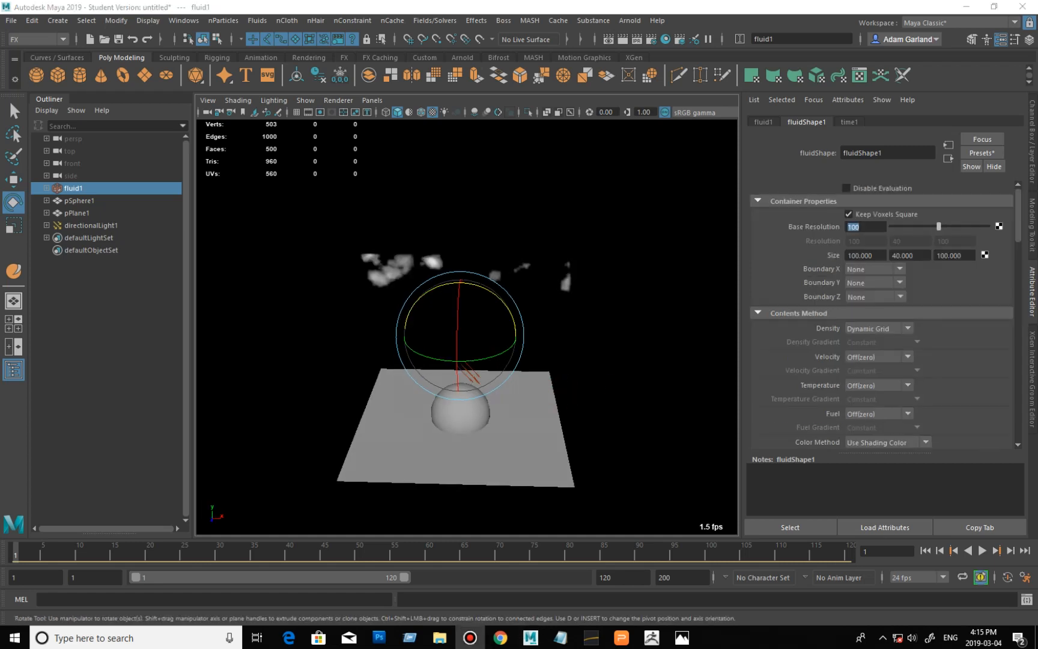
{"action": "left_click_drag", "start_coordinate": [625, 312], "coordinate": [528, 312], "text": "alt"}
{"action": "right_click_drag", "start_coordinate": [528, 312], "coordinate": [654, 333], "text": "alt"}
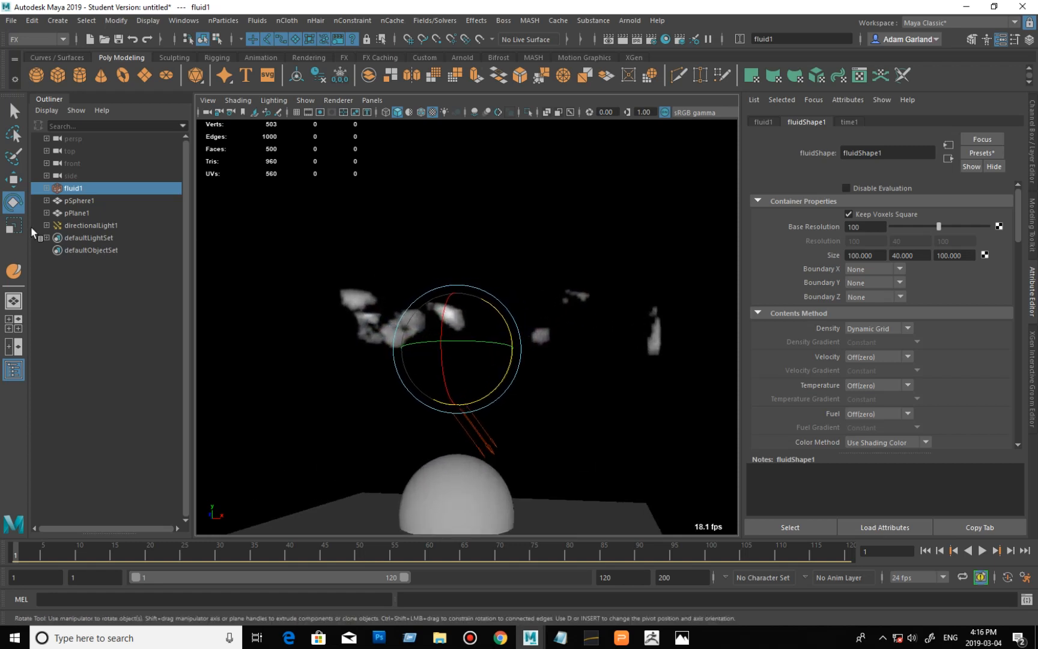
Step: Stretch the fluid container along its Z axis with the Scale tool and enlarge it uniformly
{"action": "left_click", "coordinate": [13, 225]}
{"action": "left_click_drag", "start_coordinate": [422, 360], "coordinate": [376, 311], "text": "alt"}
{"action": "left_click_drag", "start_coordinate": [360, 305], "coordinate": [267, 277]}
{"action": "left_click_drag", "start_coordinate": [452, 361], "coordinate": [426, 360], "text": "alt"}
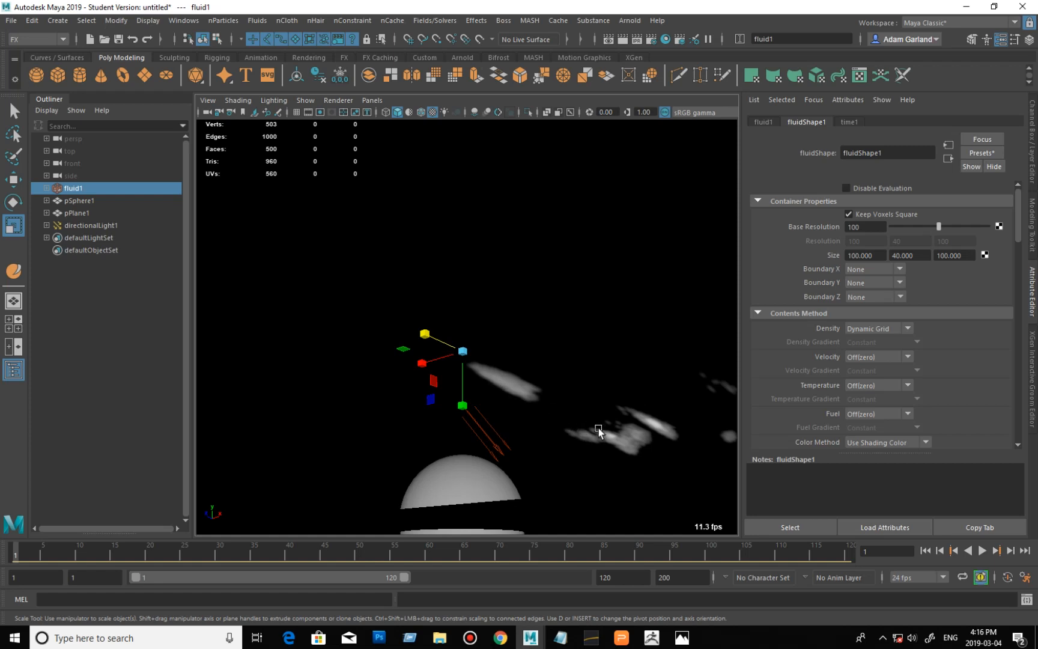
{"action": "mouse_move", "coordinate": [607, 428]}
{"action": "left_mouse_down", "text": "alt"}
{"action": "mouse_move", "coordinate": [634, 441]}
{"action": "mouse_move", "coordinate": [618, 440]}
{"action": "left_mouse_up", "text": "alt"}
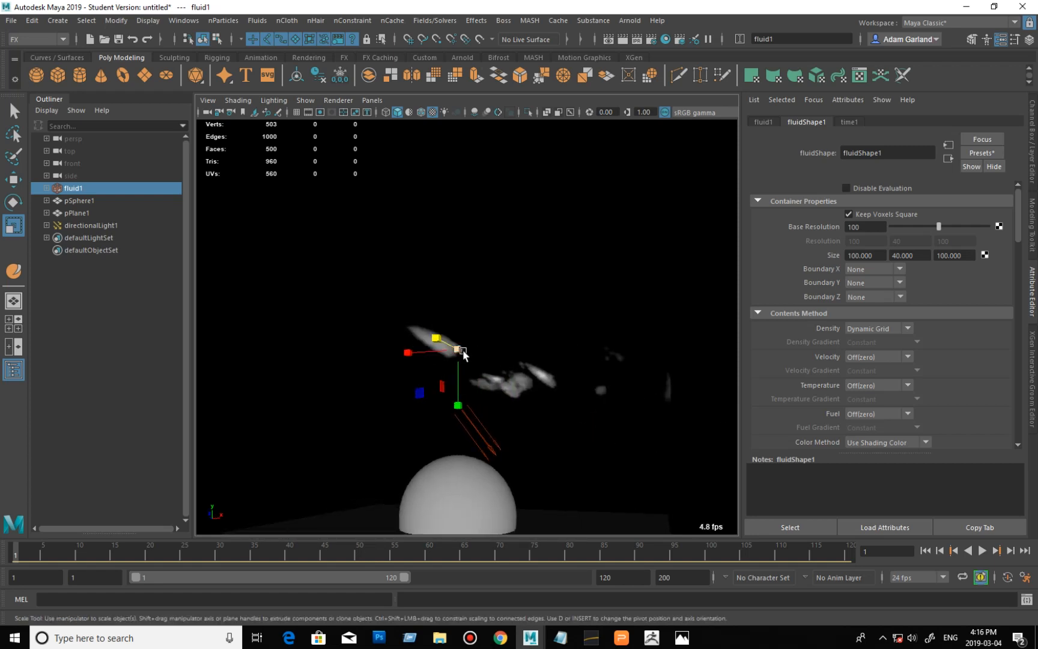
{"action": "left_click_drag", "start_coordinate": [460, 350], "coordinate": [608, 362]}
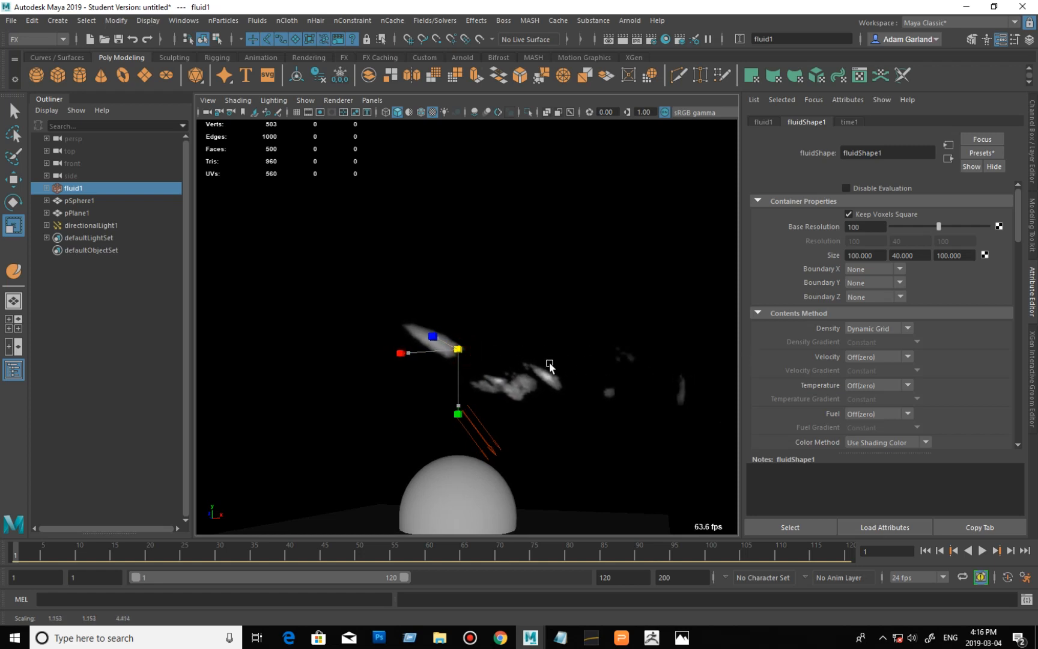
{"action": "mouse_move", "coordinate": [561, 396]}
{"action": "left_mouse_down", "text": "alt"}
{"action": "mouse_move", "coordinate": [573, 414]}
{"action": "mouse_move", "coordinate": [594, 412]}
{"action": "mouse_move", "coordinate": [552, 404]}
{"action": "left_mouse_up", "text": "alt"}
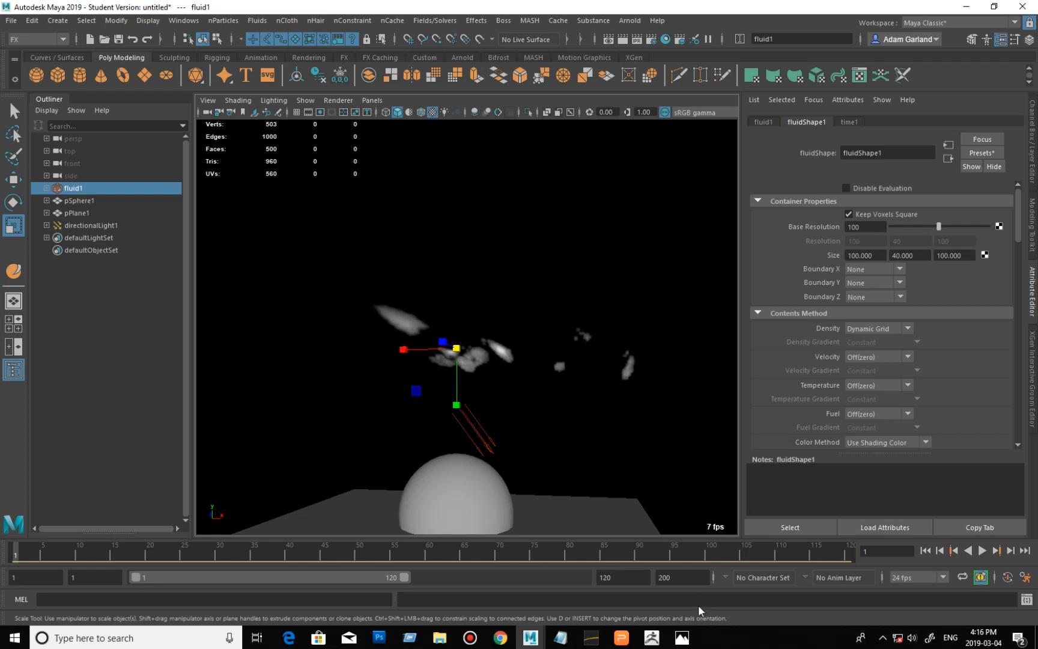
Step: Compare the fluid's texture settings with the reference image testRender.jpg in Photos and return to Maya
{"action": "left_click", "coordinate": [681, 637]}
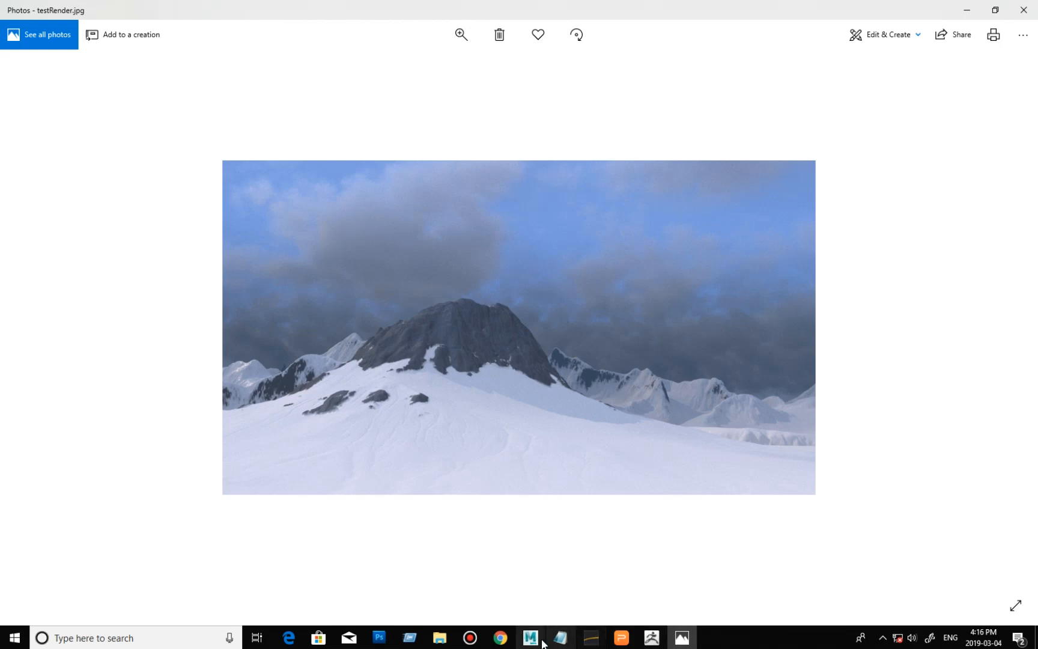
{"action": "mouse_move", "coordinate": [530, 637]}
{"action": "left_click", "coordinate": [581, 573]}
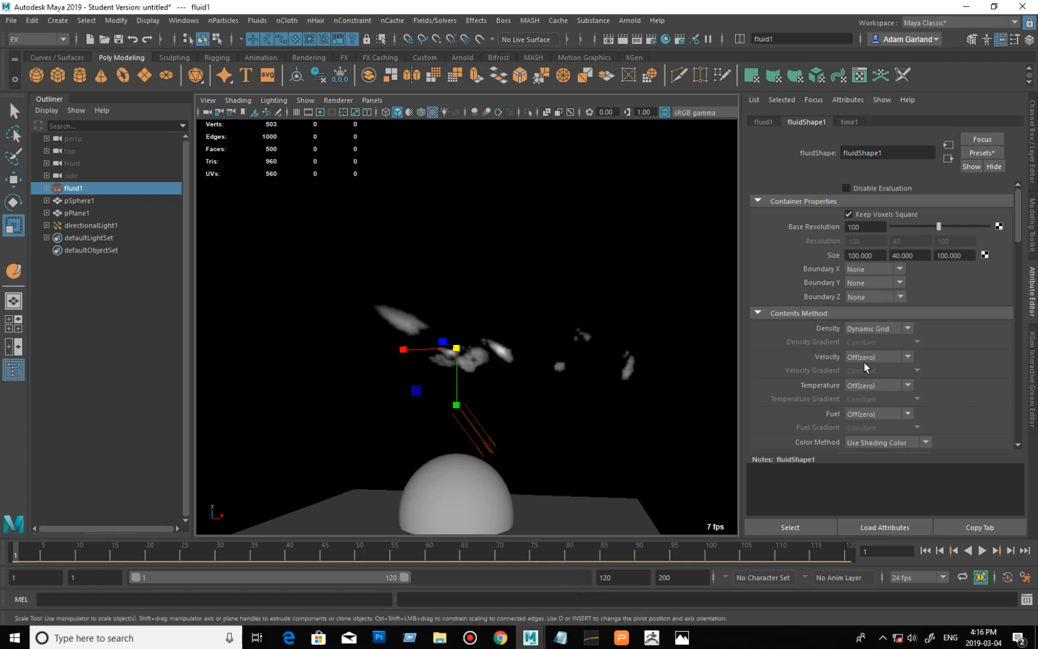
{"action": "scroll", "coordinate": [899, 355], "scroll_direction": "down", "scroll_amount": 7}
{"action": "scroll", "coordinate": [899, 355], "scroll_direction": "down", "scroll_amount": 10}
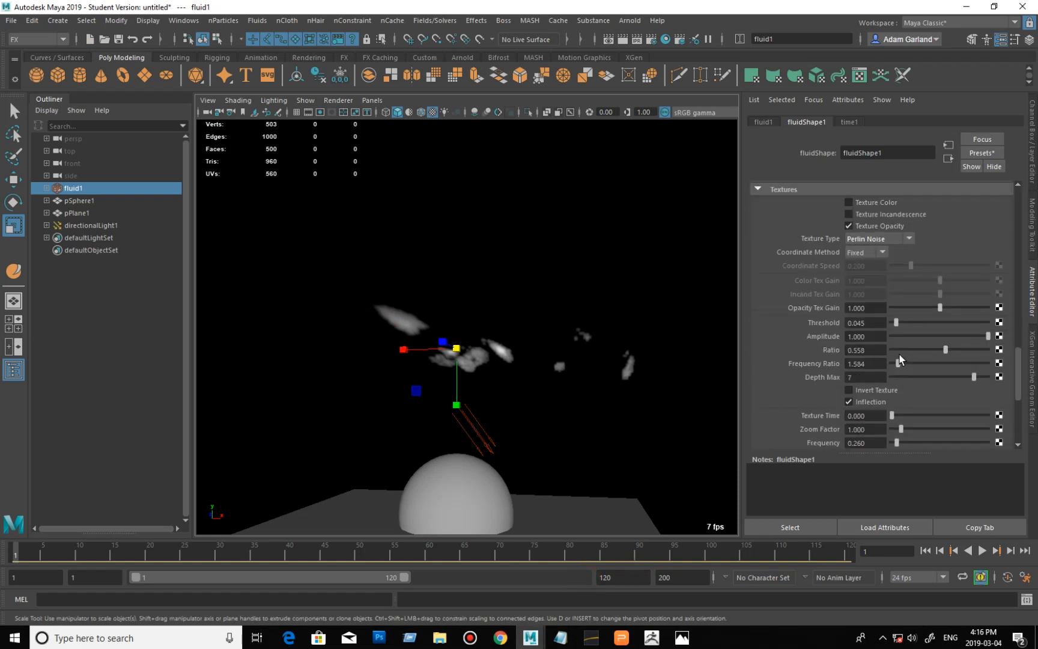
{"action": "scroll", "coordinate": [899, 354], "scroll_direction": "down", "scroll_amount": 2}
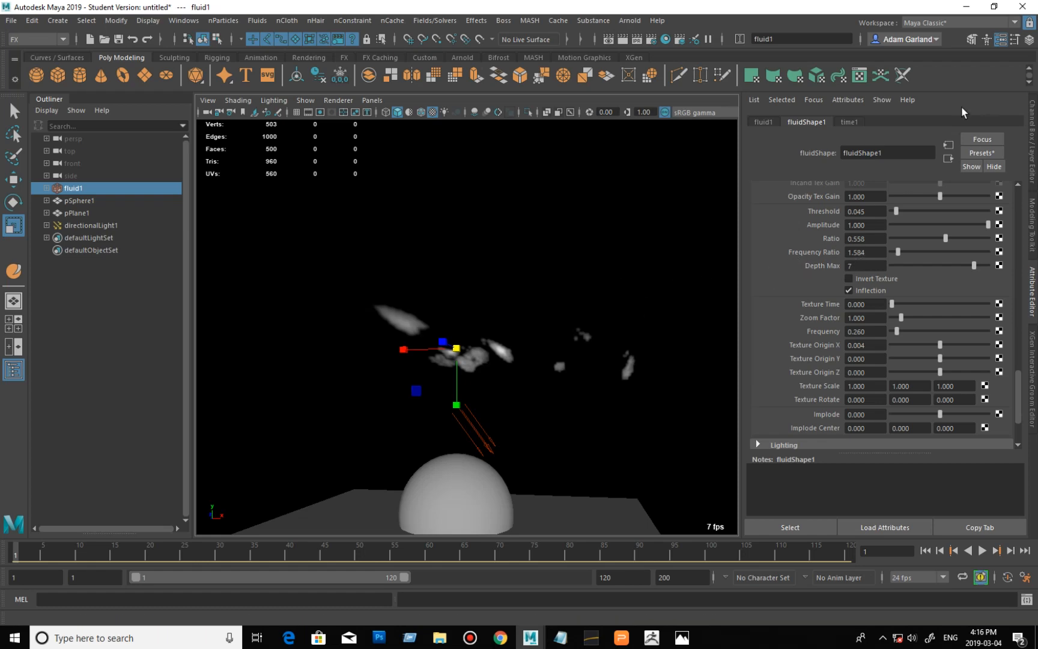
{"action": "left_click", "coordinate": [966, 7]}
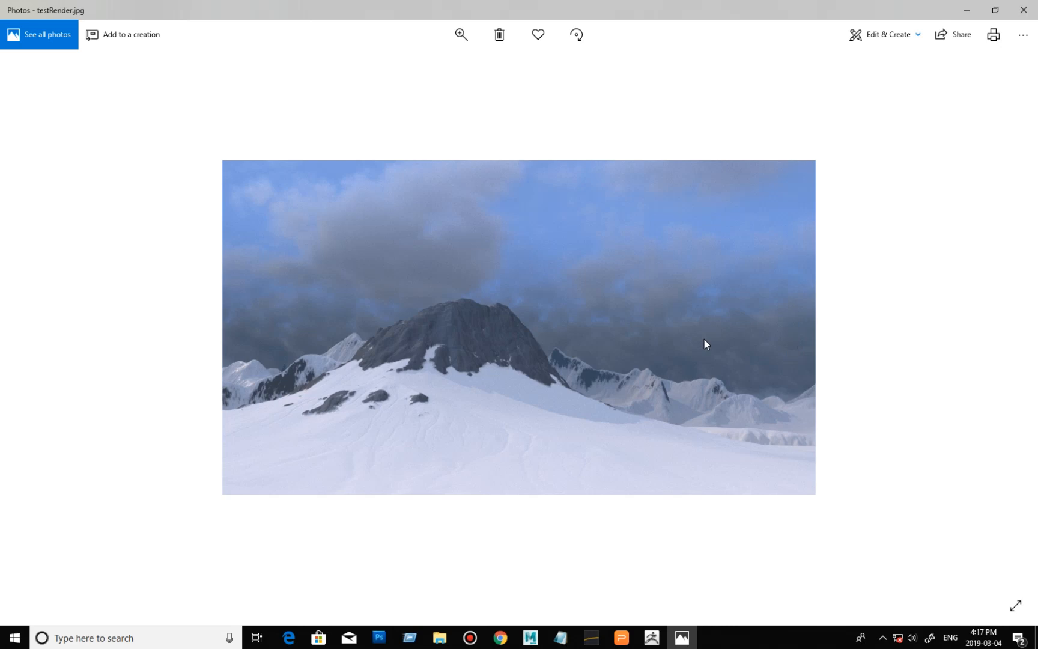
{"action": "left_click", "coordinate": [530, 637]}
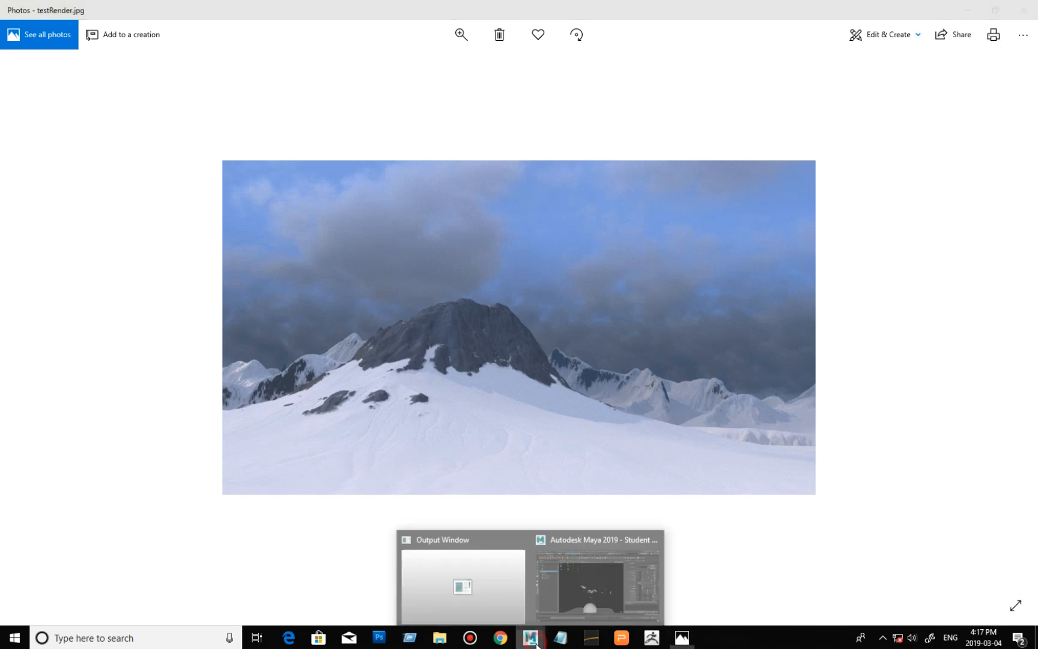
{"action": "left_click", "coordinate": [605, 596]}
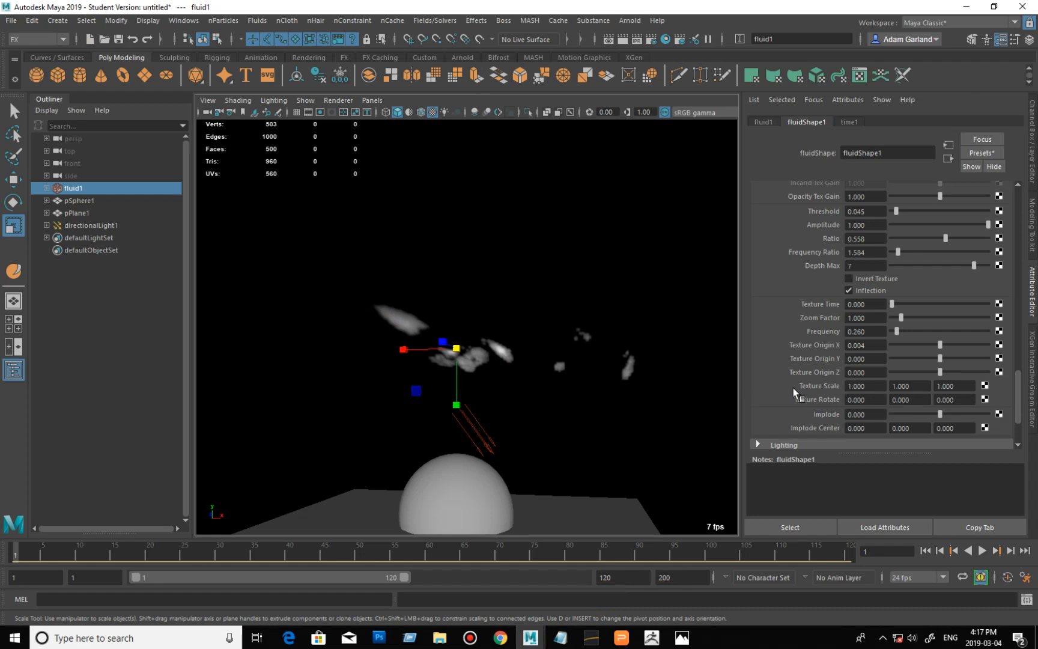
Step: Review the fluid's shading, opacity and texture attributes and view testRender.jpg in Photos again
{"action": "left_click_drag", "start_coordinate": [1018, 376], "coordinate": [1019, 307]}
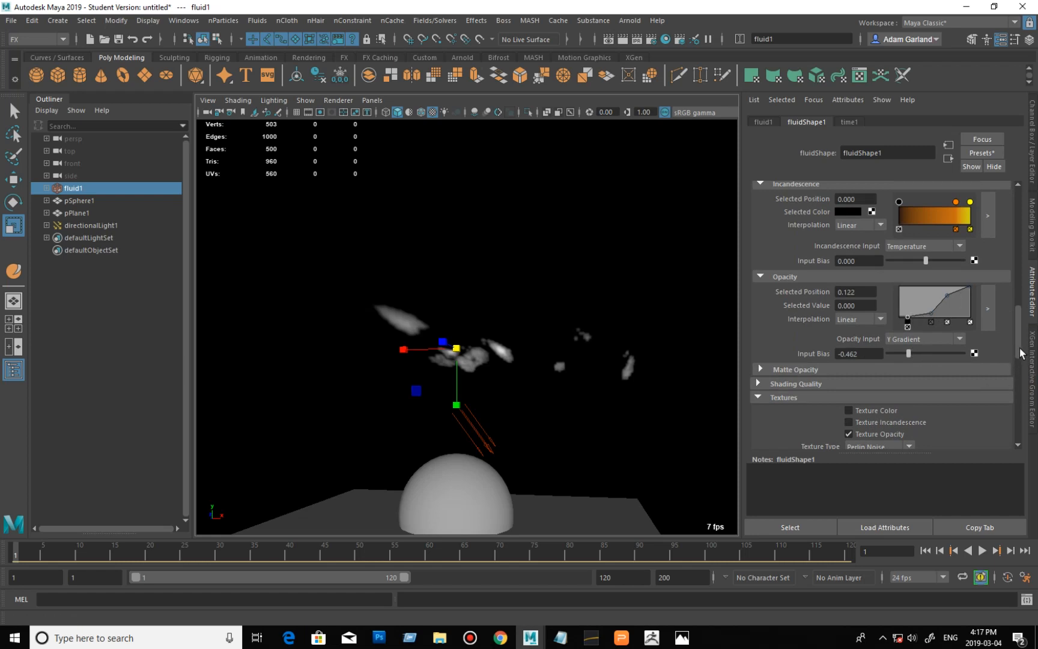
{"action": "left_click_drag", "start_coordinate": [1019, 353], "coordinate": [1020, 393]}
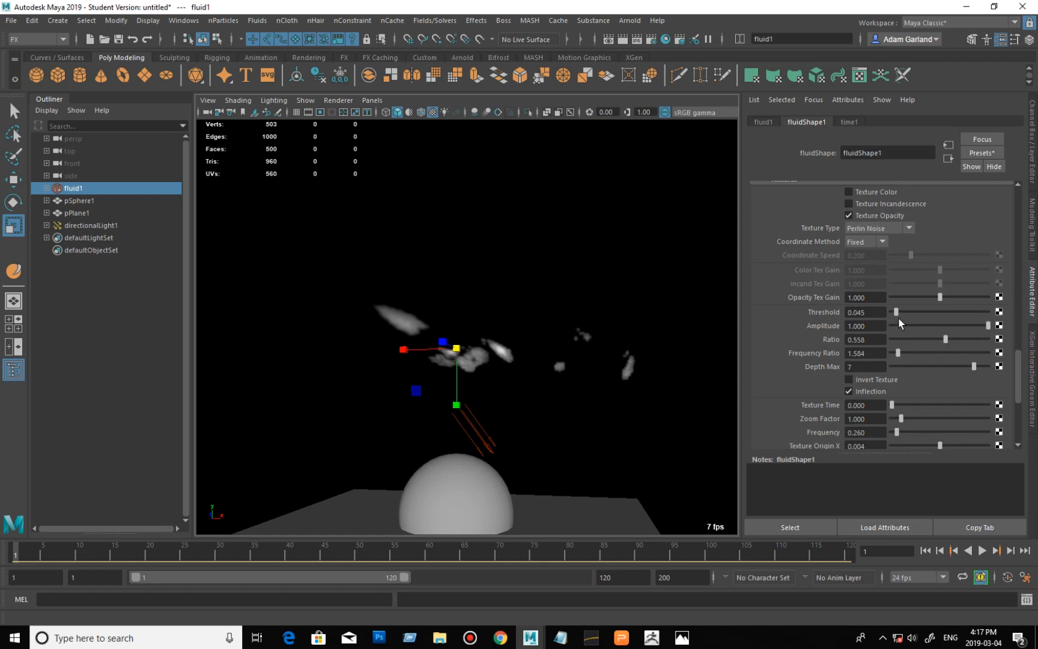
{"action": "left_click", "coordinate": [1019, 367]}
{"action": "left_click_drag", "start_coordinate": [1019, 368], "coordinate": [1026, 281]}
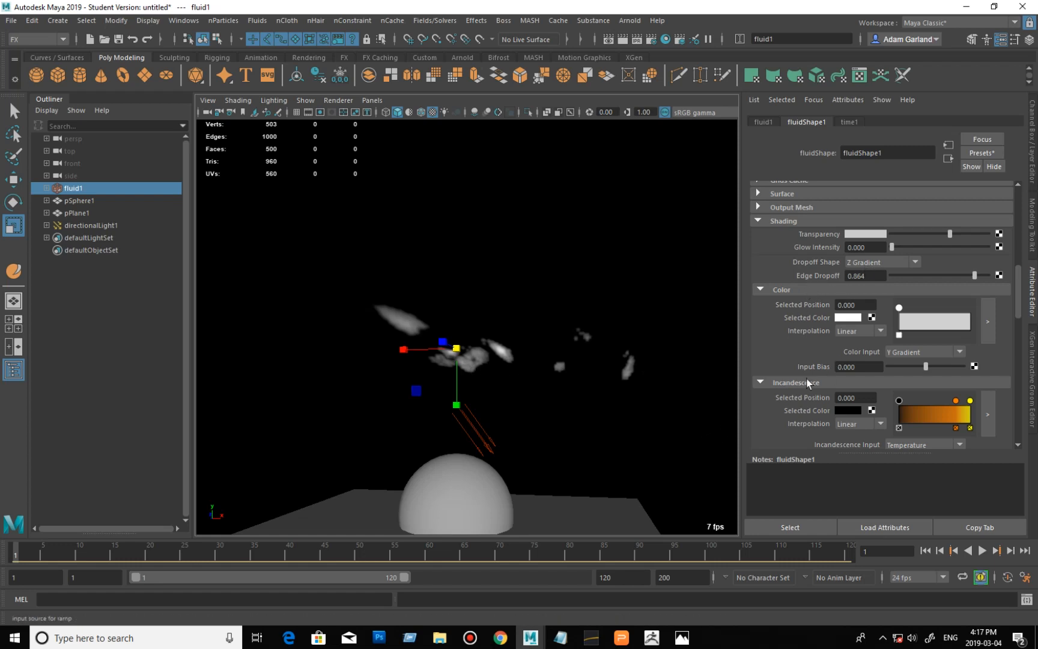
{"action": "left_click", "coordinate": [681, 638]}
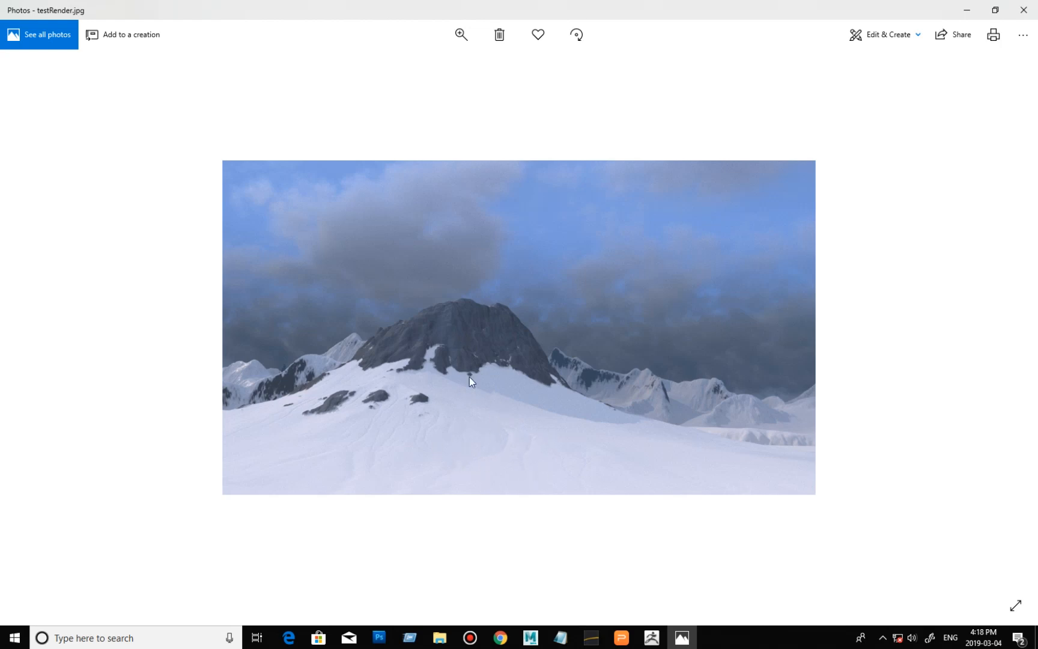
{"action": "mouse_move", "coordinate": [530, 637]}
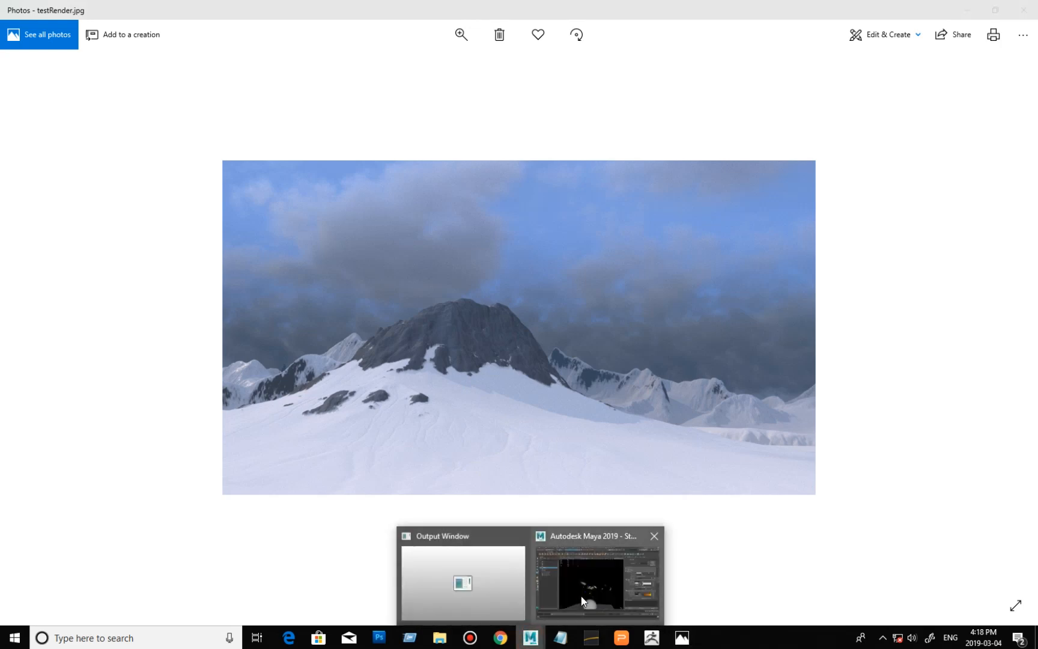
Step: Switch to Maya, open the Hypershade and graph the network of lambert1
{"action": "left_click", "coordinate": [580, 597]}
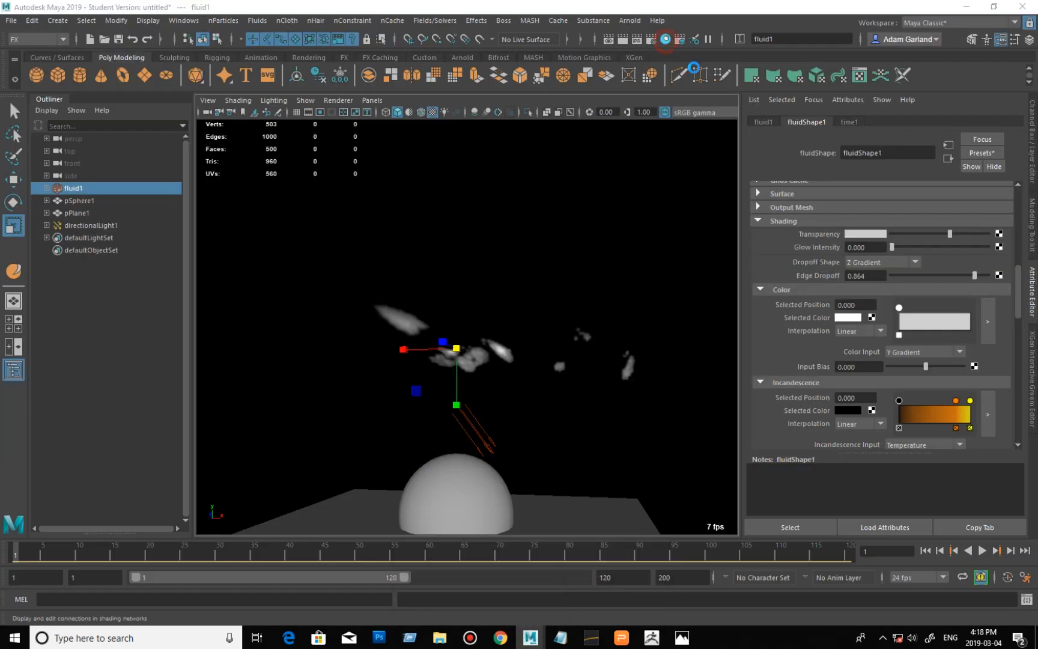
{"action": "left_click", "coordinate": [665, 39]}
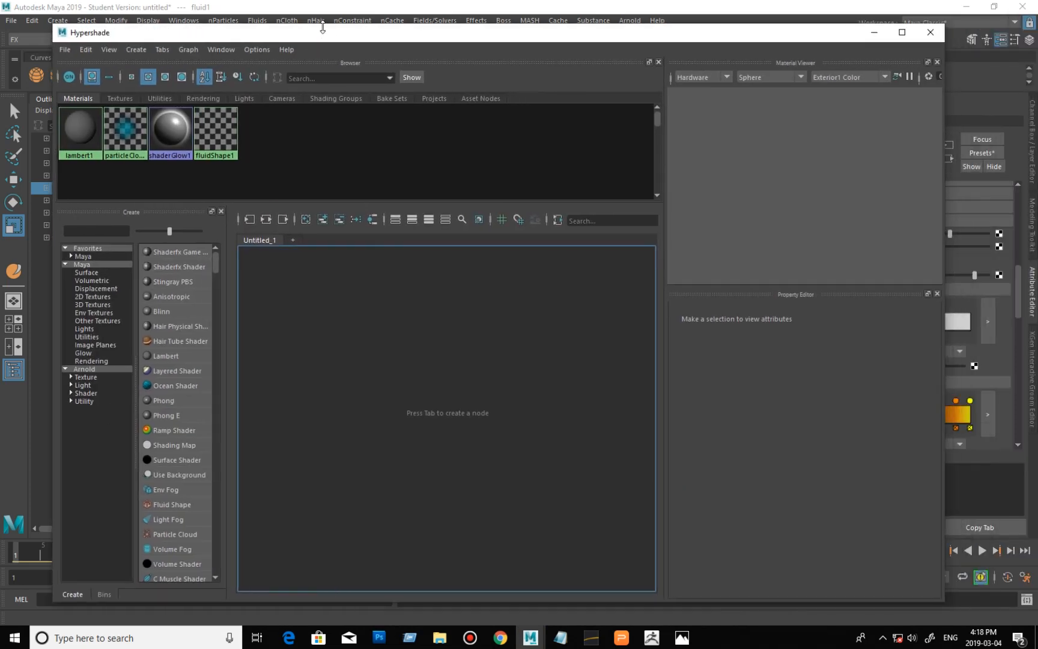
{"action": "right_click", "coordinate": [72, 152]}
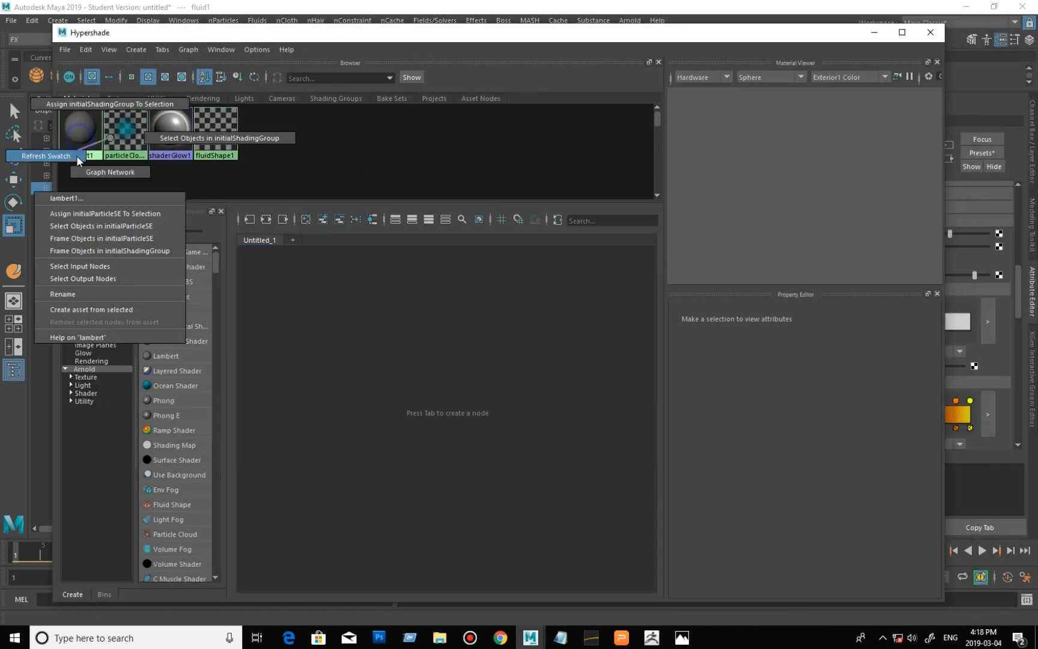
{"action": "left_click", "coordinate": [111, 171]}
{"action": "middle_click_drag", "start_coordinate": [342, 325], "coordinate": [416, 323], "text": "alt"}
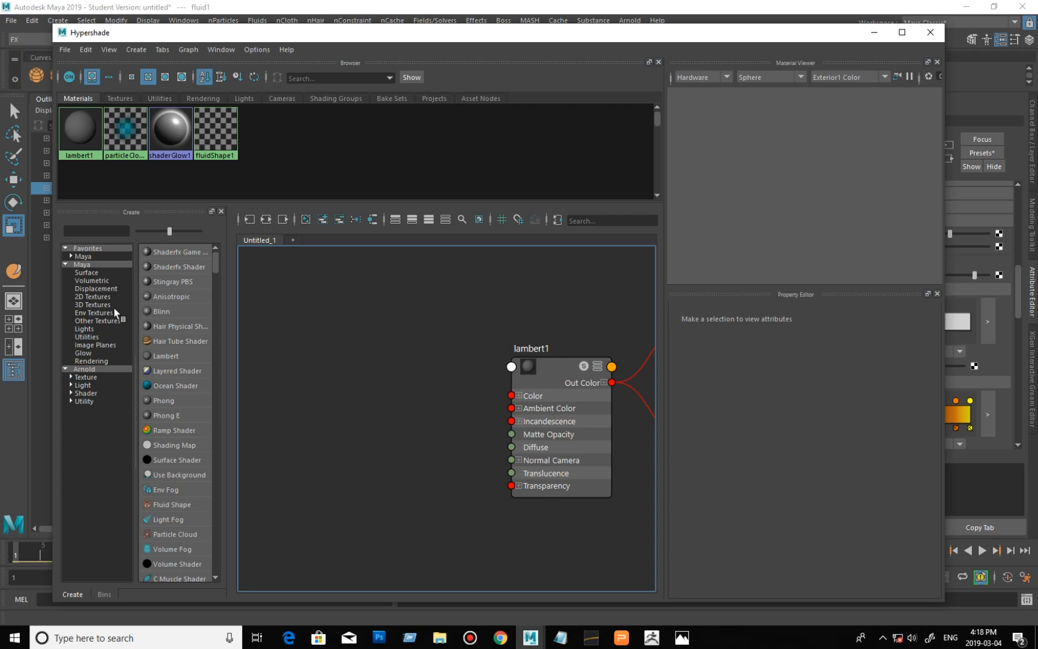
Step: Add a Blend Colors utility node beside lambert1 and expand its output channels
{"action": "left_click", "coordinate": [99, 337]}
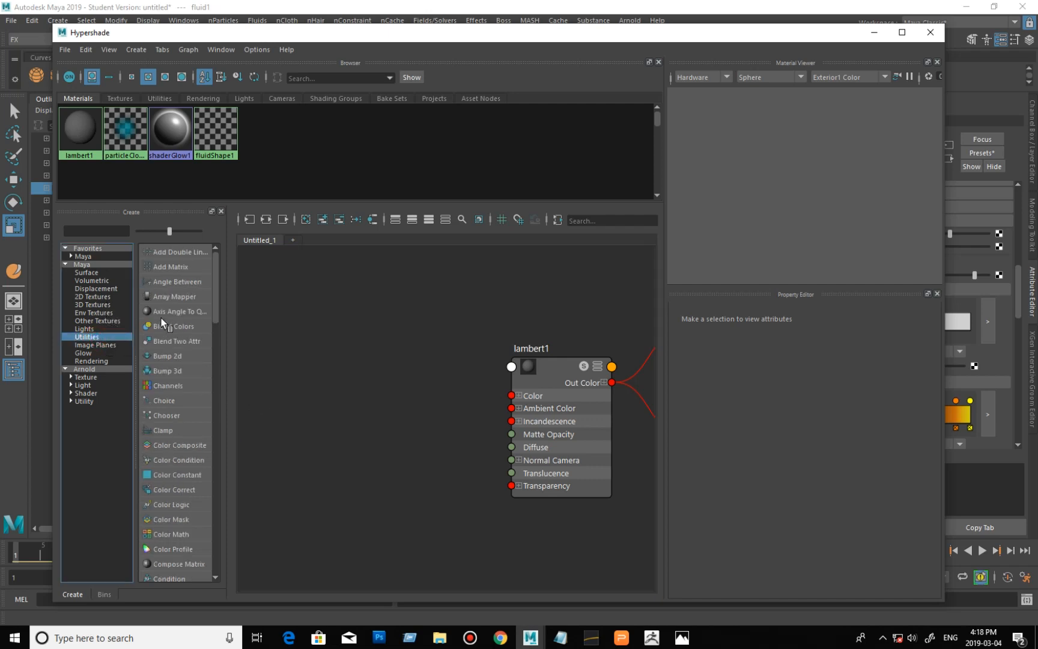
{"action": "left_click_drag", "start_coordinate": [162, 326], "coordinate": [337, 317]}
{"action": "left_click_drag", "start_coordinate": [394, 342], "coordinate": [394, 319]}
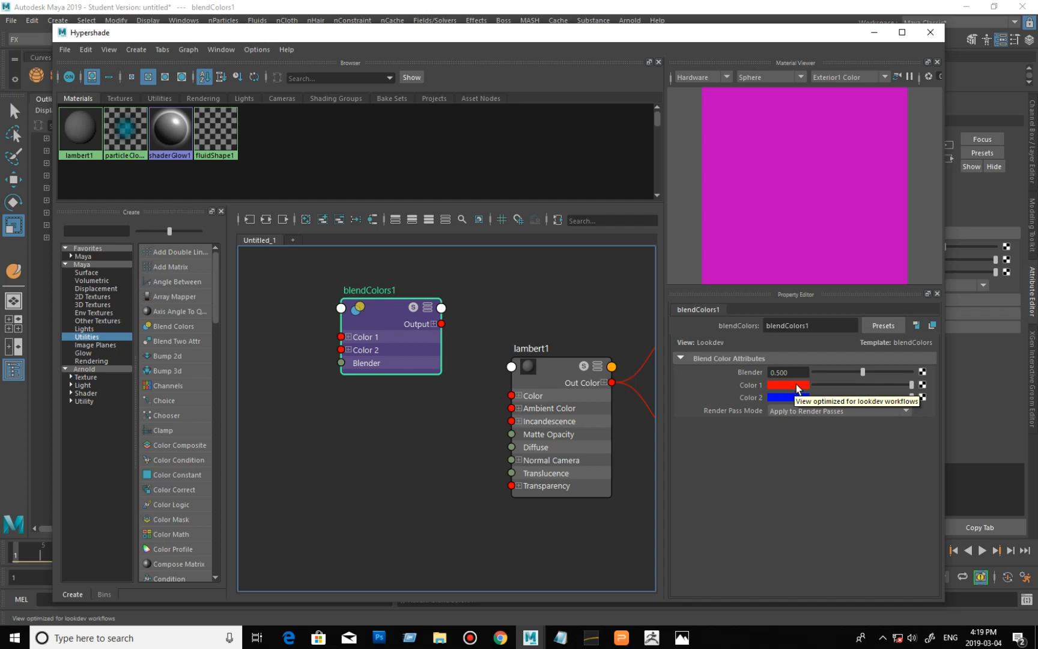
{"action": "left_click", "coordinate": [432, 324]}
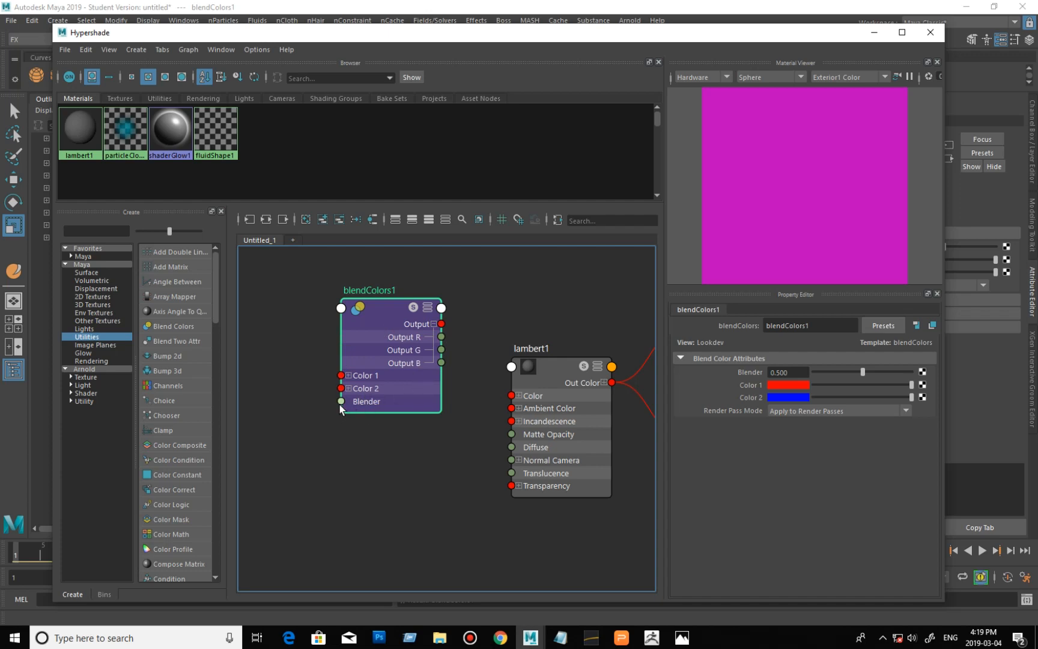
Step: Add a File texture and connect its Out Color R to the Blender input of blendColors1
{"action": "left_click", "coordinate": [96, 297]}
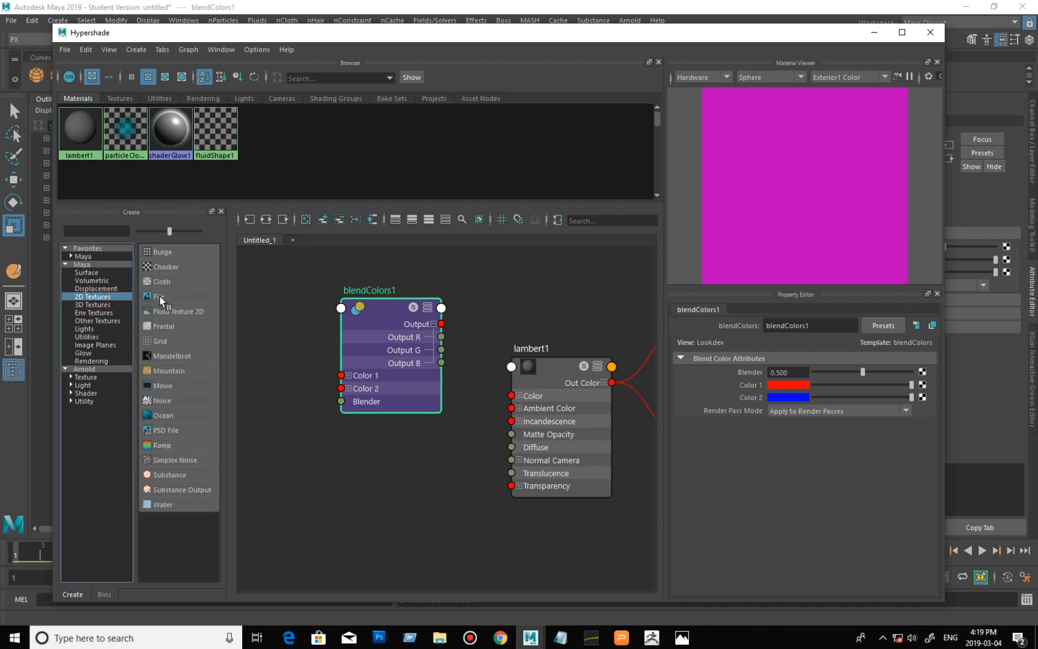
{"action": "left_click_drag", "start_coordinate": [161, 298], "coordinate": [429, 509]}
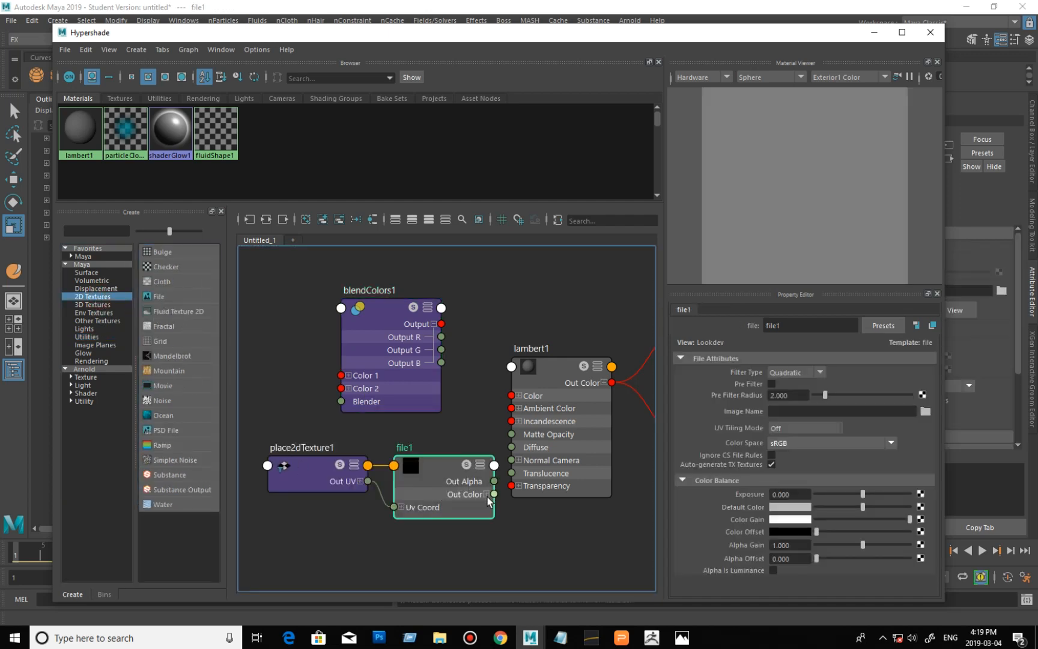
{"action": "left_click", "coordinate": [487, 494]}
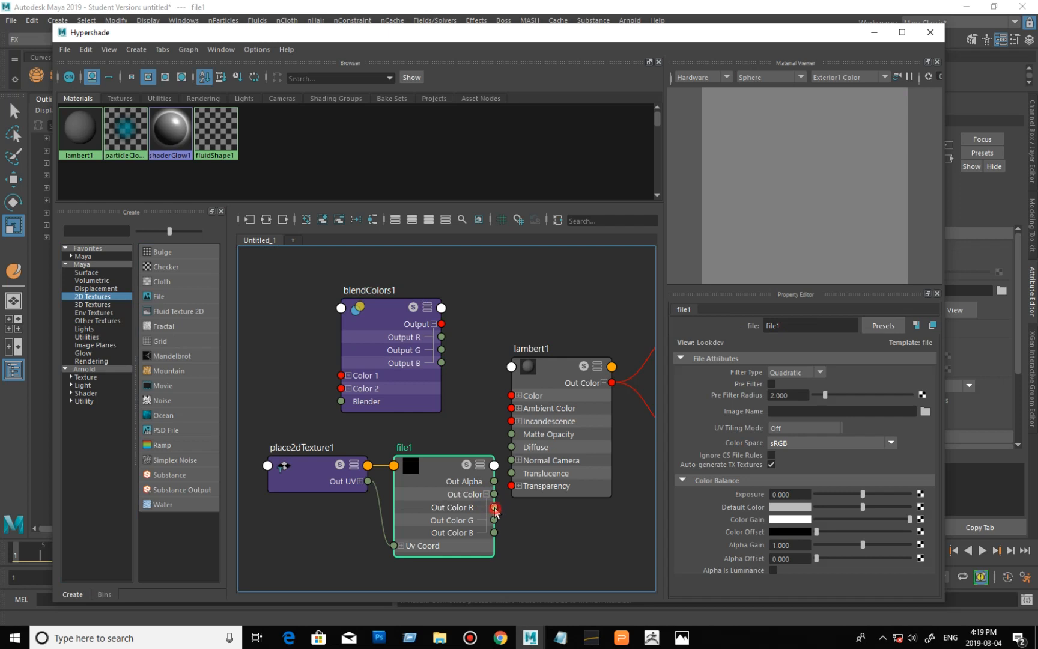
{"action": "left_click_drag", "start_coordinate": [493, 507], "coordinate": [342, 401]}
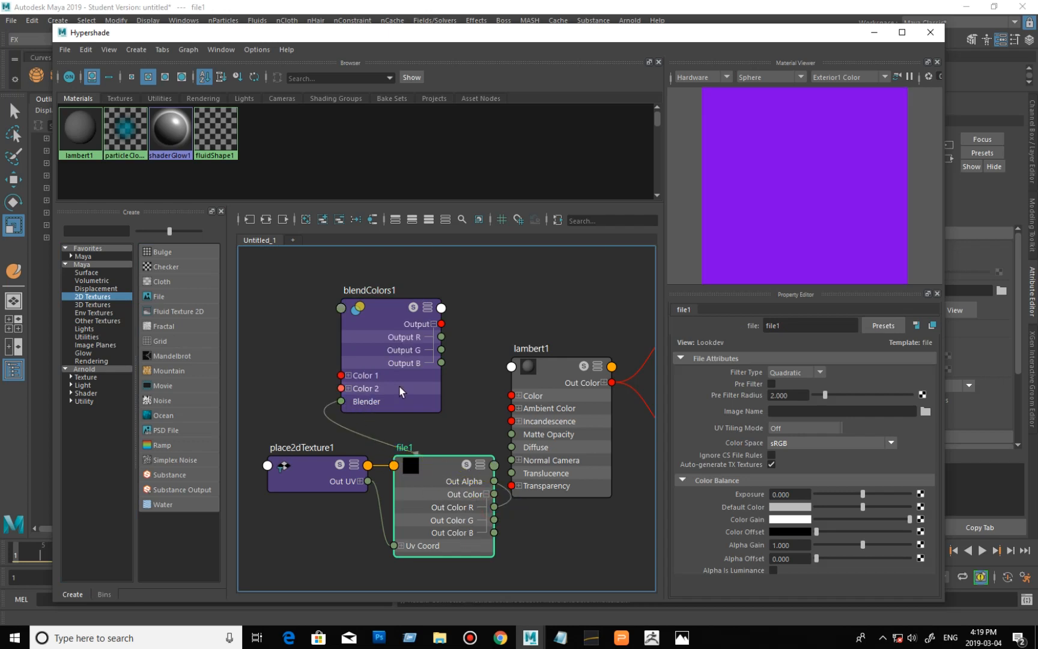
{"action": "left_click", "coordinate": [370, 324]}
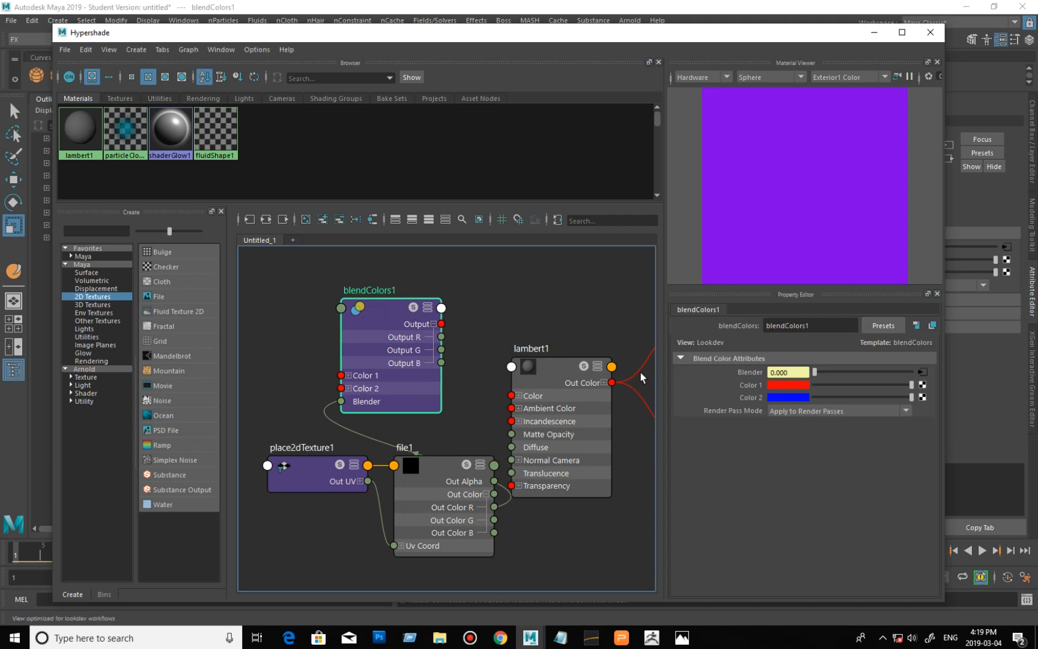
Step: Delete the blendColors1 node and space the file1 and lambert1 nodes further apart
{"action": "left_click", "coordinate": [479, 417]}
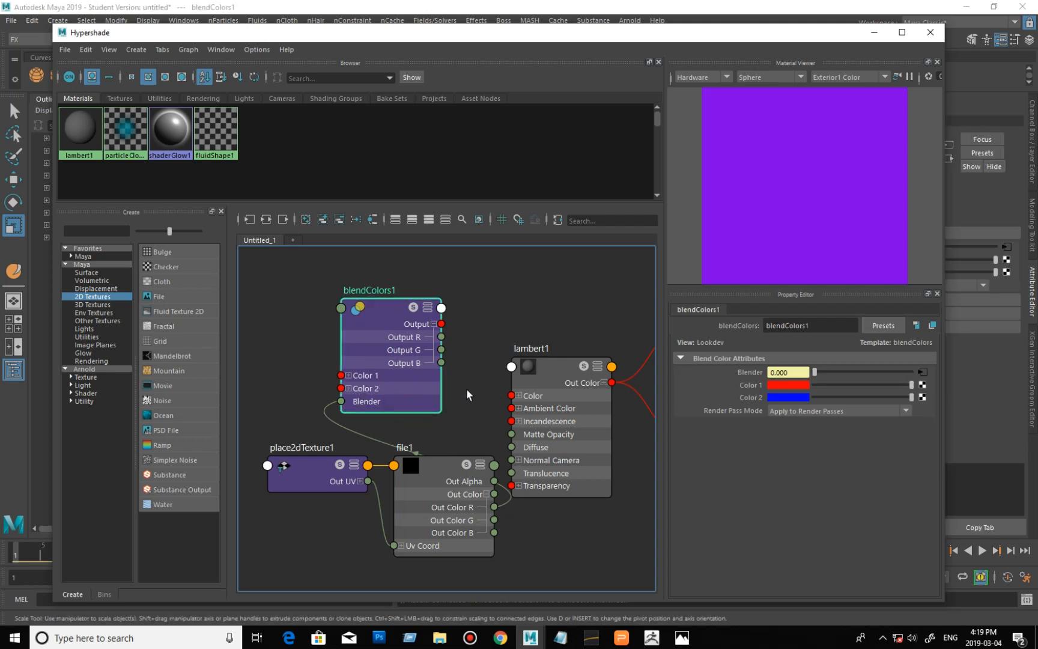
{"action": "key", "text": "Delete"}
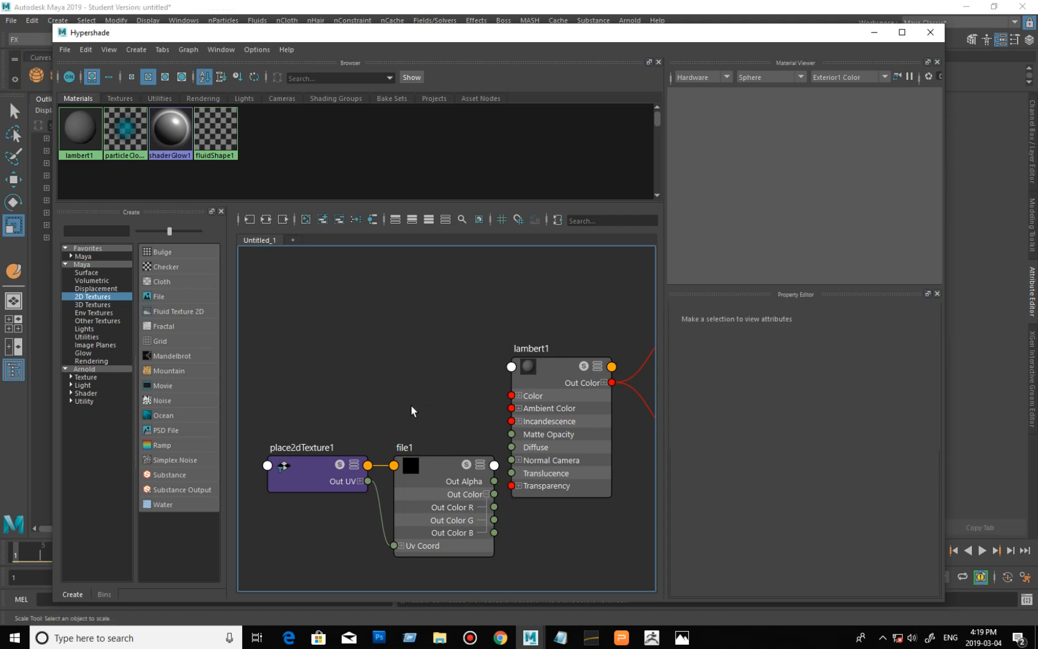
{"action": "middle_click_drag", "start_coordinate": [408, 422], "coordinate": [374, 407], "text": "alt"}
{"action": "left_click", "coordinate": [518, 370]}
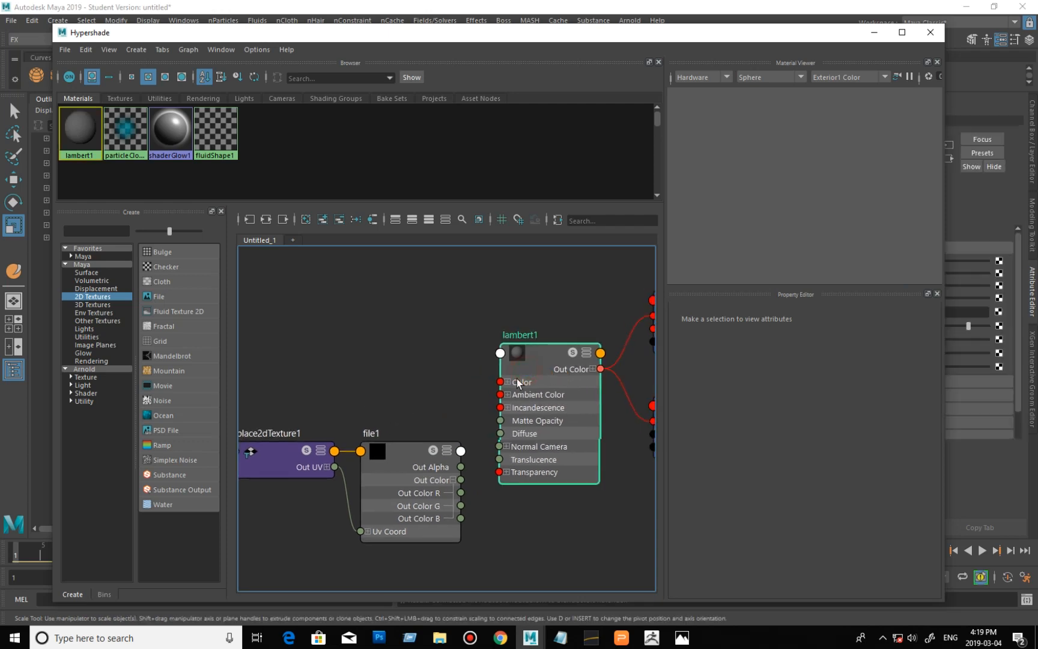
{"action": "left_click_drag", "start_coordinate": [517, 378], "coordinate": [574, 384]}
{"action": "left_click_drag", "start_coordinate": [287, 393], "coordinate": [338, 431]}
{"action": "left_click", "coordinate": [451, 498]}
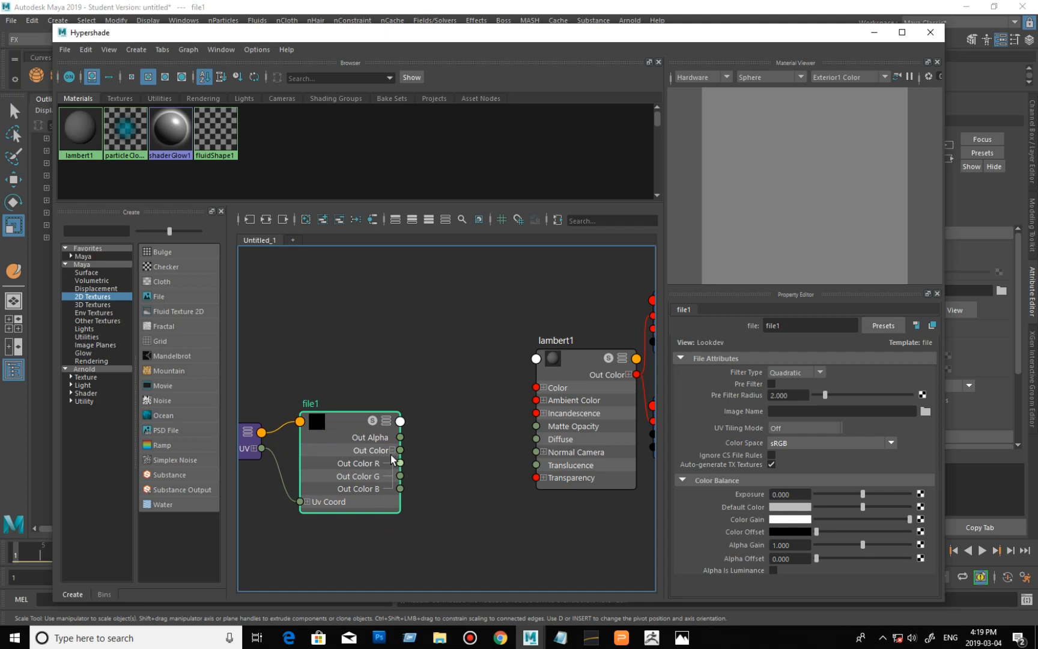
Step: Add a Ramp texture to the graph and place it with its placement node above file1
{"action": "left_click_drag", "start_coordinate": [155, 443], "coordinate": [375, 360]}
{"action": "left_click_drag", "start_coordinate": [415, 329], "coordinate": [522, 417]}
{"action": "left_click_drag", "start_coordinate": [514, 397], "coordinate": [389, 312]}
{"action": "left_click", "coordinate": [481, 387]}
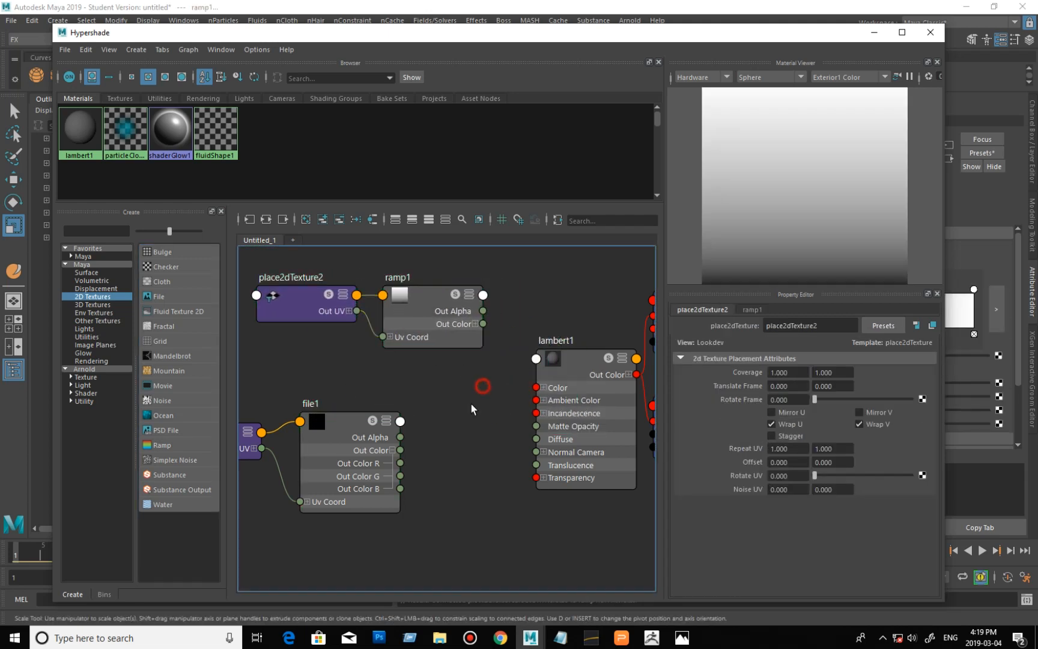
Step: Delete the file1 texture together with its place2dTexture1 node
{"action": "left_click", "coordinate": [359, 438]}
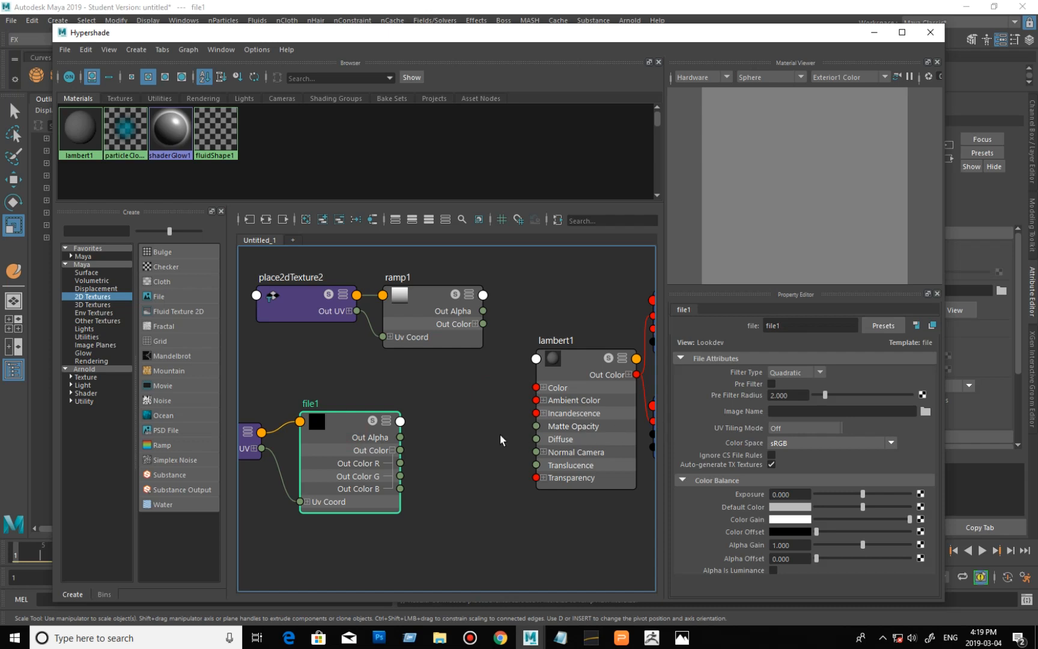
{"action": "left_click_drag", "start_coordinate": [459, 567], "coordinate": [251, 402]}
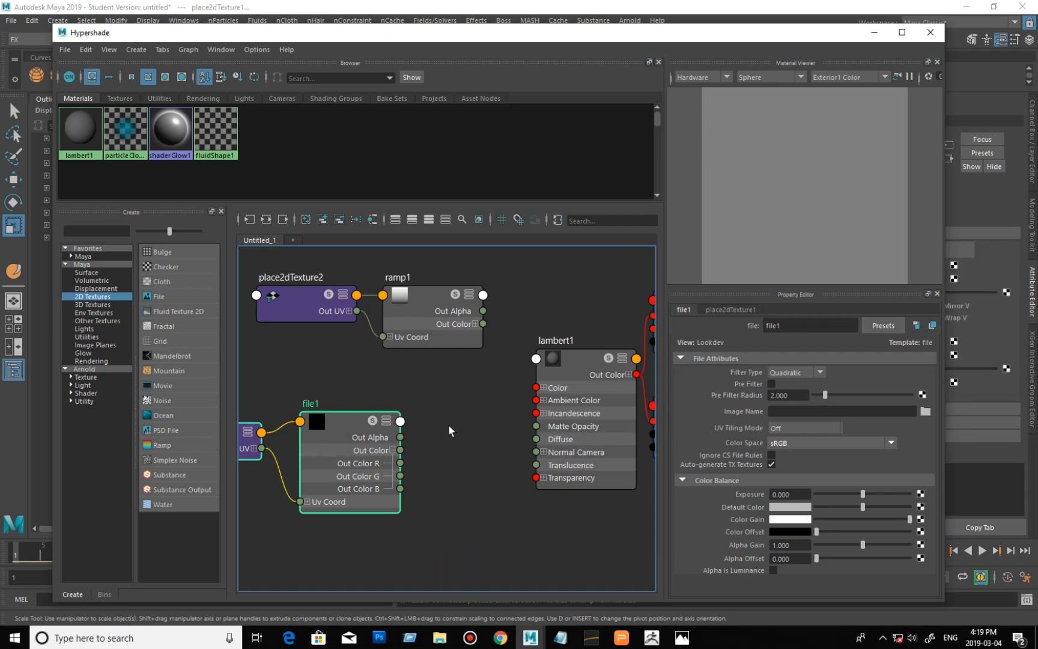
{"action": "key", "text": "Delete"}
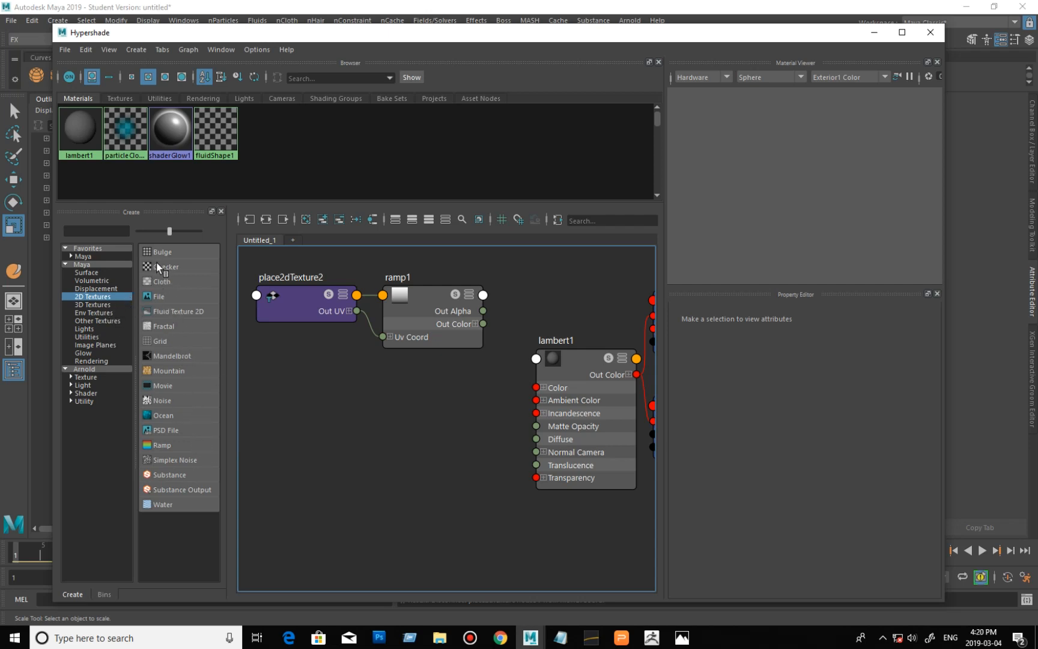
Step: Add a Checker texture and connect its Out Color R to the V Coord of ramp1
{"action": "left_click_drag", "start_coordinate": [157, 264], "coordinate": [268, 395]}
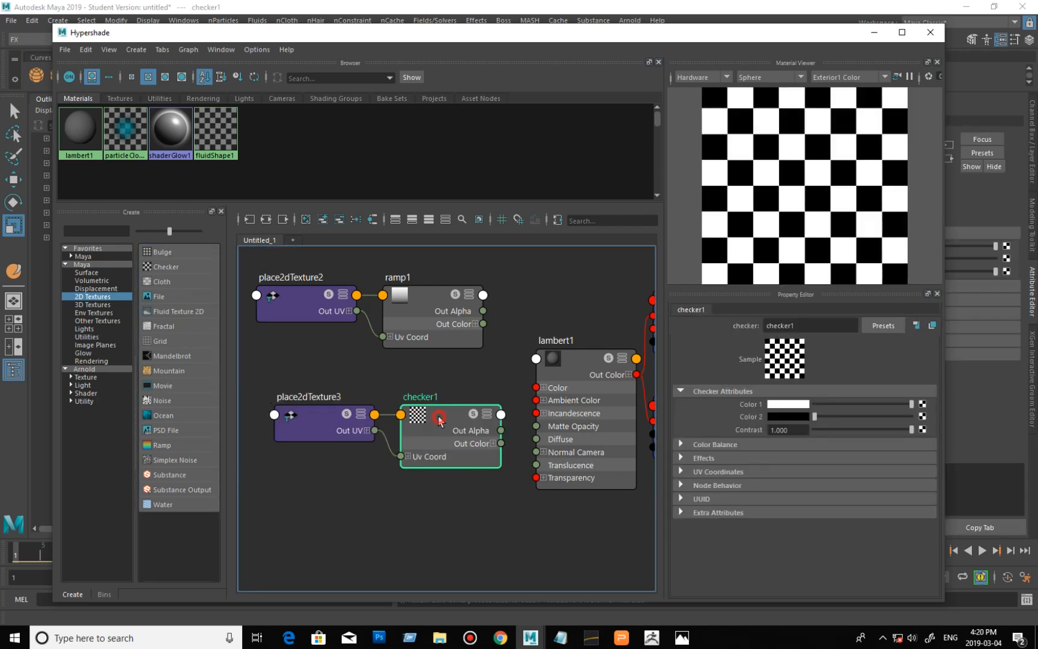
{"action": "left_click", "coordinate": [389, 337]}
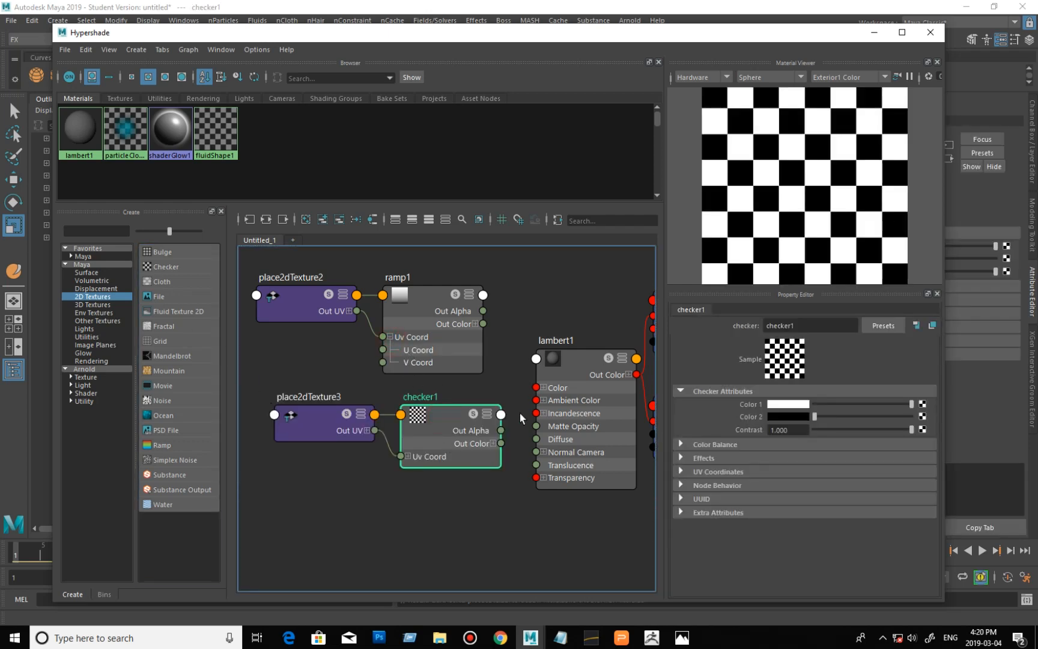
{"action": "left_click", "coordinate": [493, 443]}
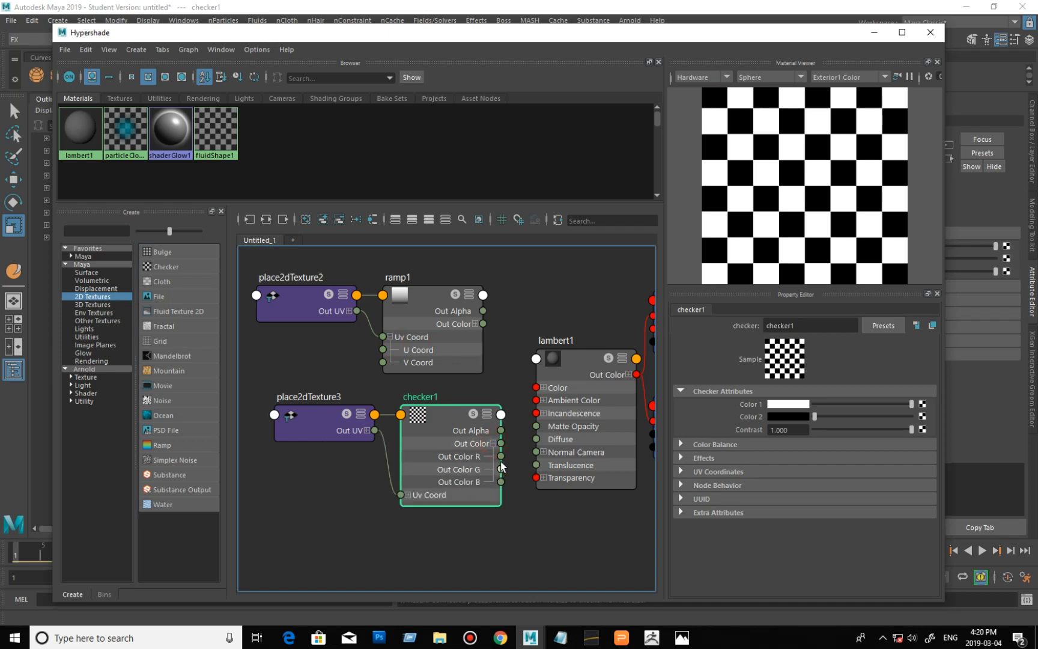
{"action": "left_click_drag", "start_coordinate": [501, 456], "coordinate": [383, 362]}
Step: Color the start of ramp1 red and its end dark yellow
{"action": "left_click", "coordinate": [416, 305]}
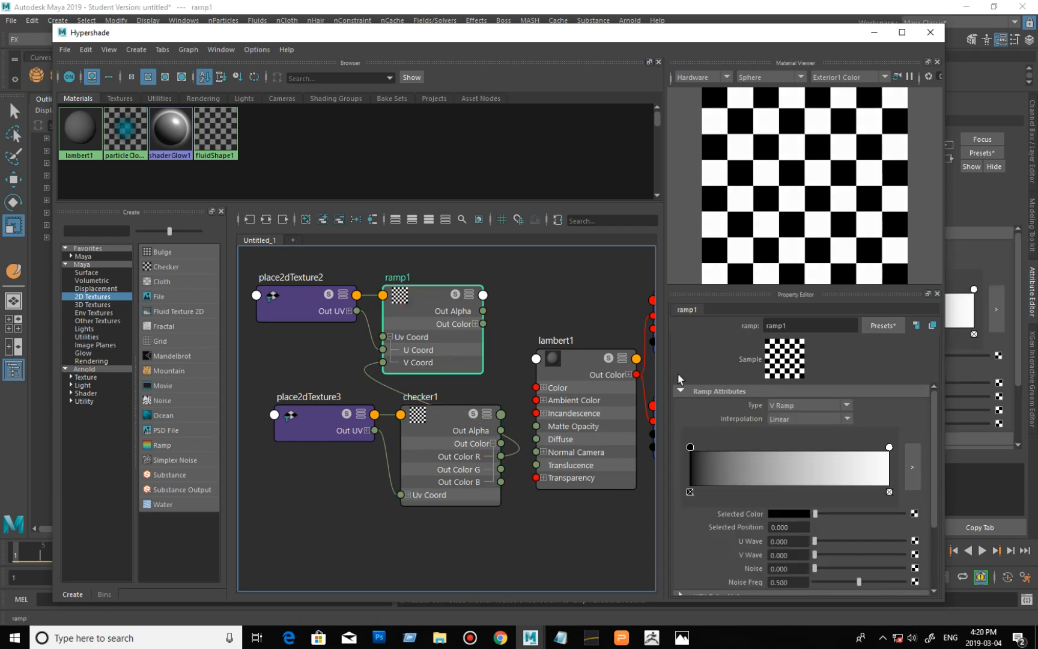
{"action": "left_click", "coordinate": [691, 446]}
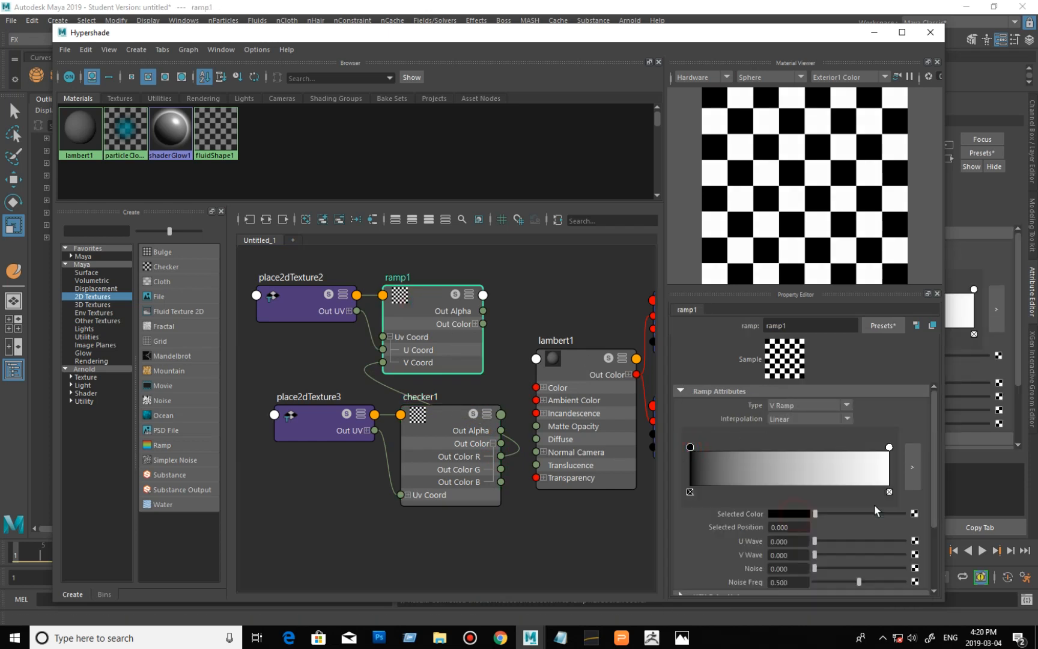
{"action": "left_click", "coordinate": [787, 515]}
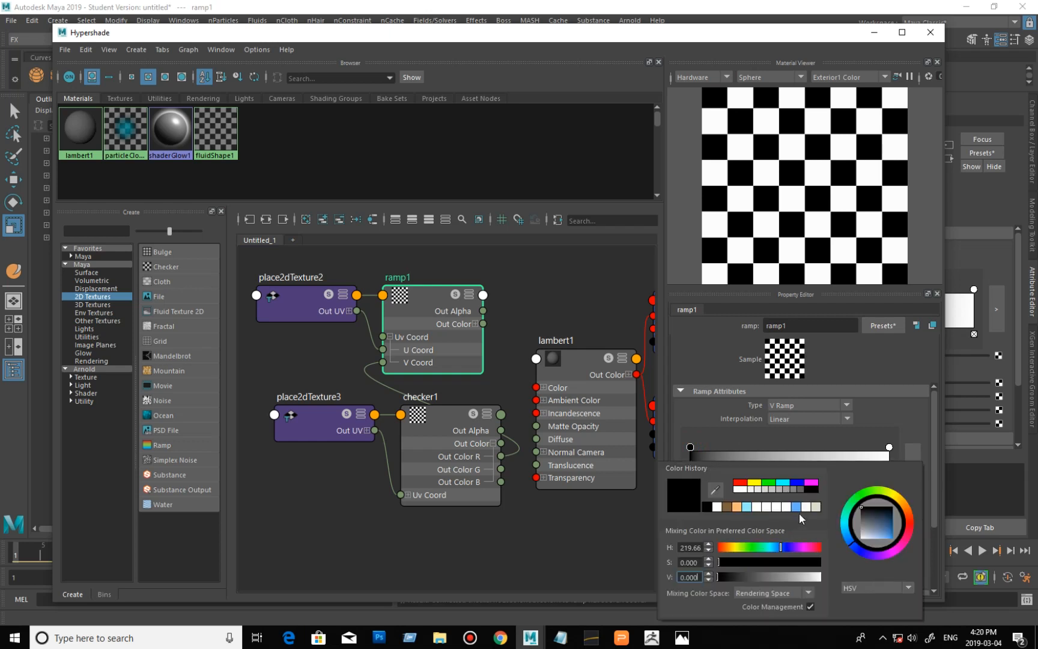
{"action": "left_click", "coordinate": [736, 482]}
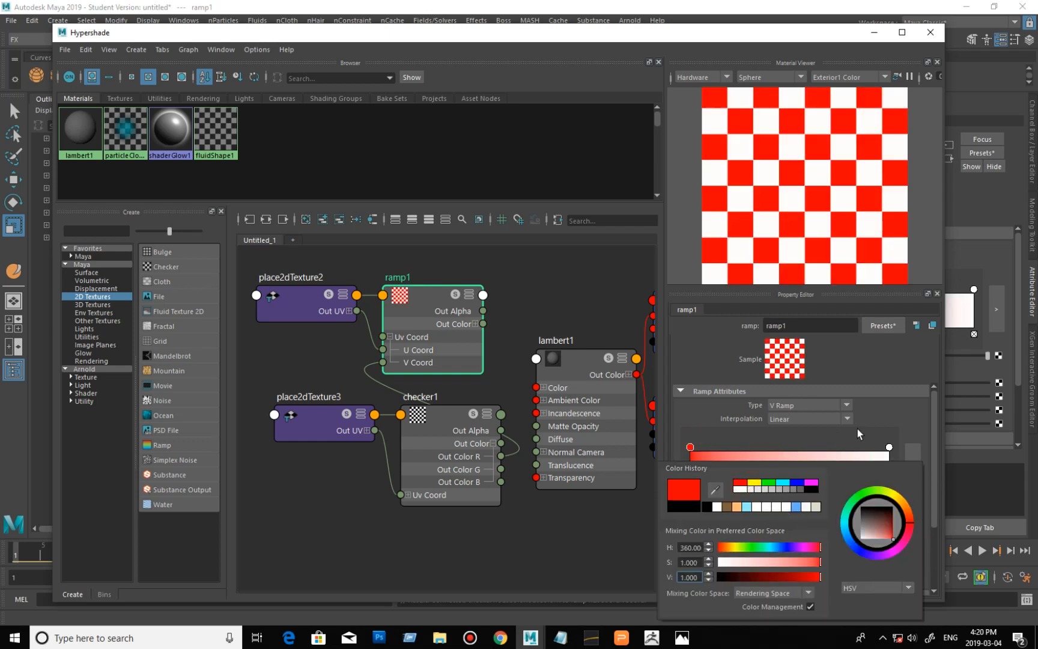
{"action": "left_click", "coordinate": [888, 447]}
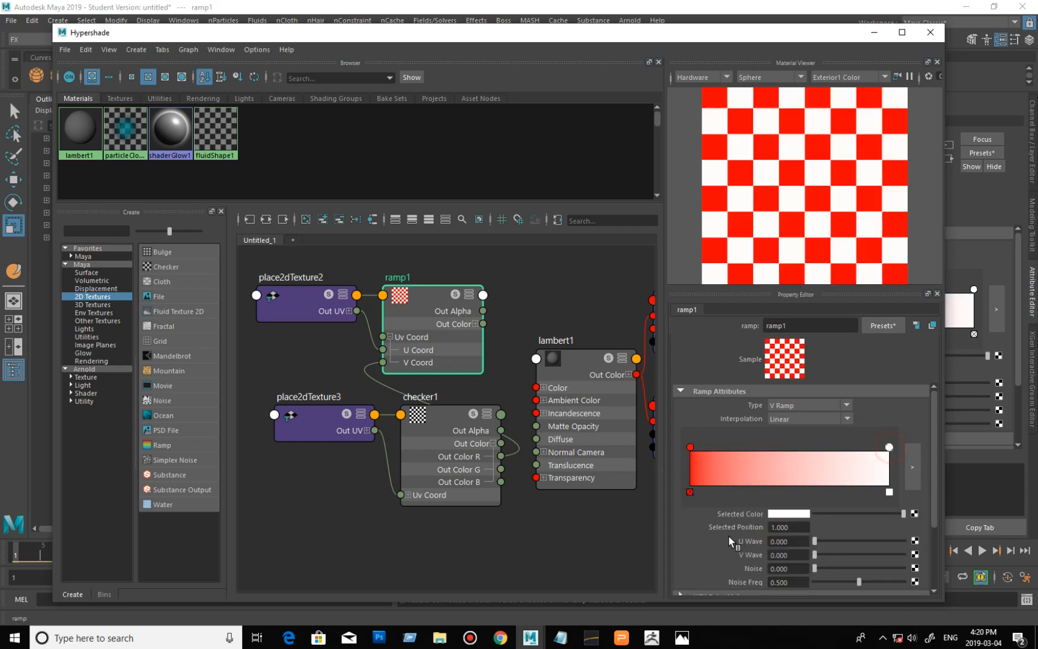
{"action": "left_click", "coordinate": [797, 516]}
{"action": "left_click", "coordinate": [904, 501]}
{"action": "left_click", "coordinate": [904, 537]}
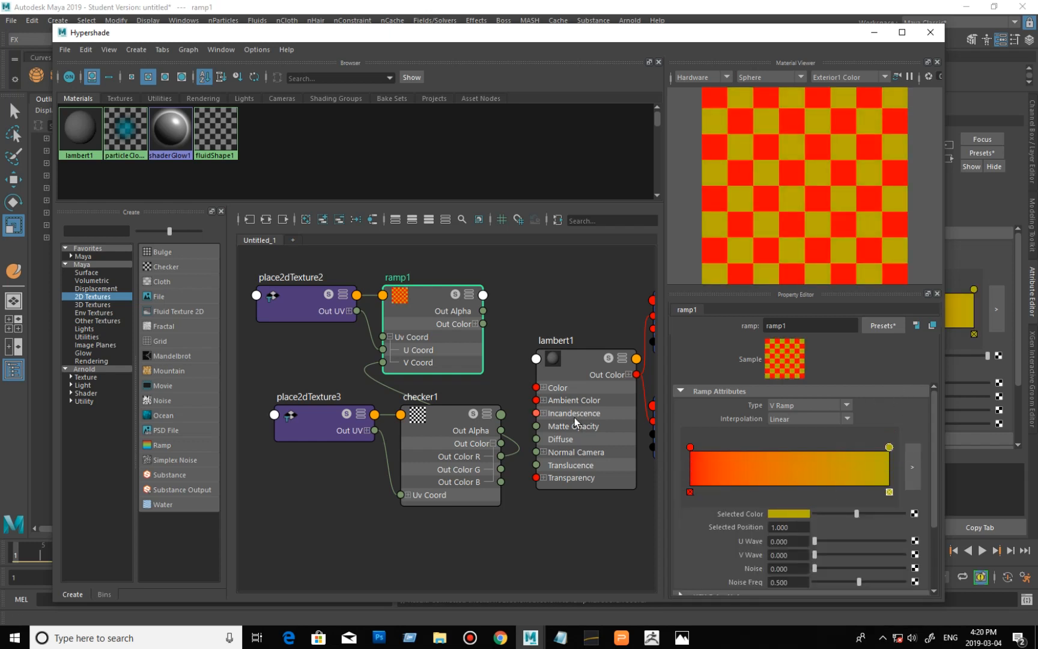
Step: Rearrange the graph so checker1 and its placement node sit before ramp1, and select ramp1
{"action": "middle_click_drag", "start_coordinate": [546, 520], "coordinate": [581, 476], "text": "alt"}
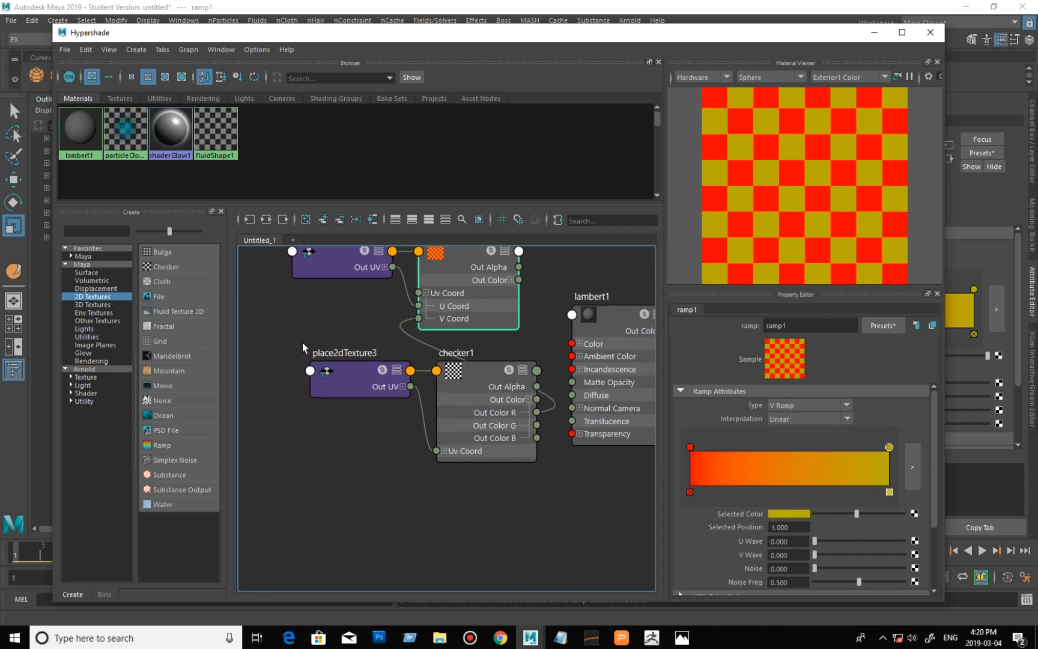
{"action": "left_click_drag", "start_coordinate": [308, 347], "coordinate": [286, 346]}
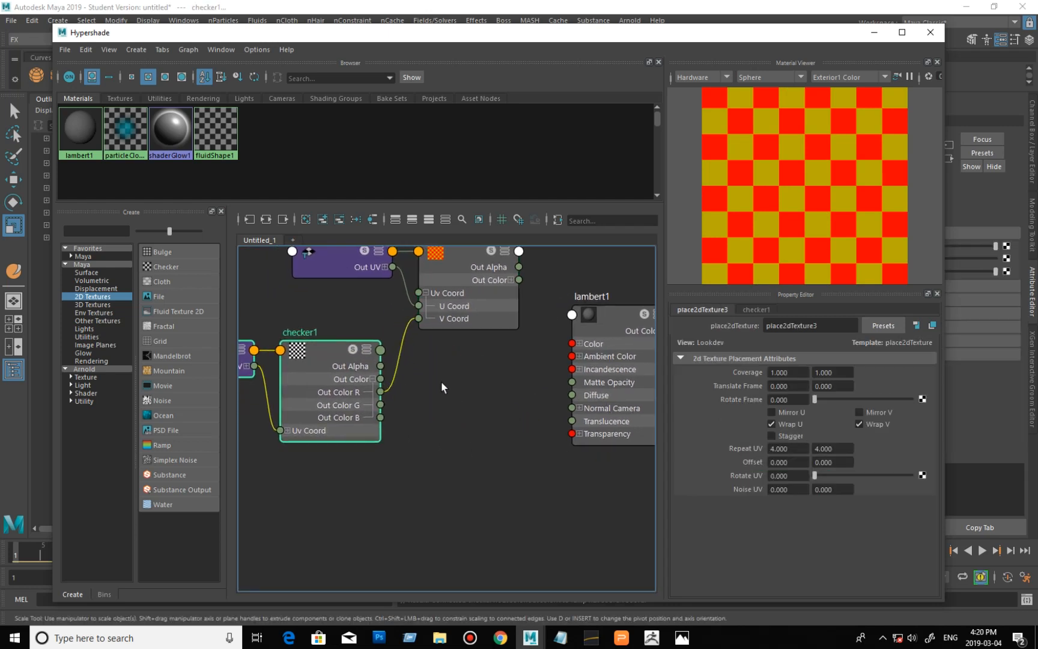
{"action": "left_click", "coordinate": [494, 403]}
{"action": "middle_click_drag", "start_coordinate": [408, 409], "coordinate": [514, 502], "text": "alt"}
{"action": "left_click_drag", "start_coordinate": [318, 418], "coordinate": [392, 412]}
{"action": "left_click", "coordinate": [569, 358]}
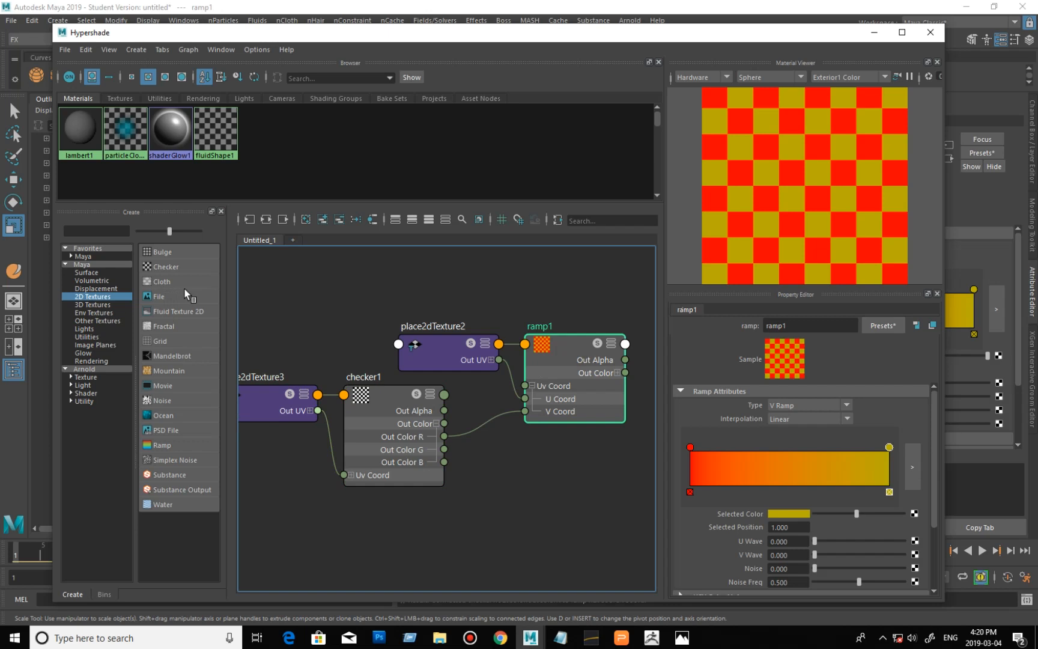
Step: Add a Cloth texture and arrange it with its placement node above the ramp1 and checker1 nodes
{"action": "left_click_drag", "start_coordinate": [157, 281], "coordinate": [409, 306]}
{"action": "left_click_drag", "start_coordinate": [497, 329], "coordinate": [446, 284]}
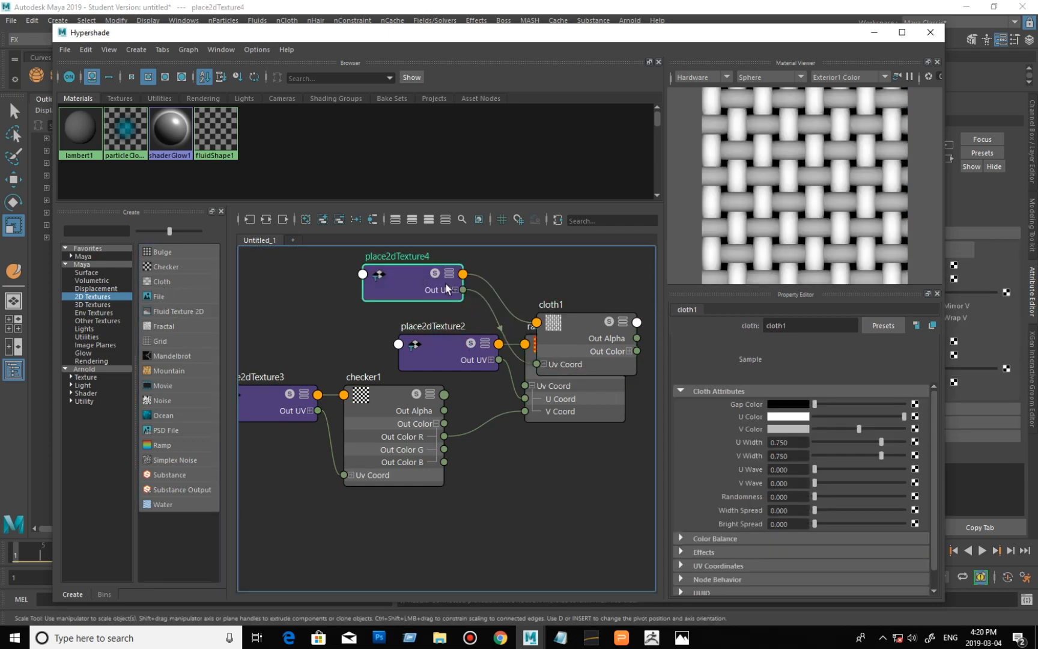
{"action": "left_click_drag", "start_coordinate": [581, 330], "coordinate": [515, 280]}
{"action": "left_click_drag", "start_coordinate": [413, 284], "coordinate": [302, 286]}
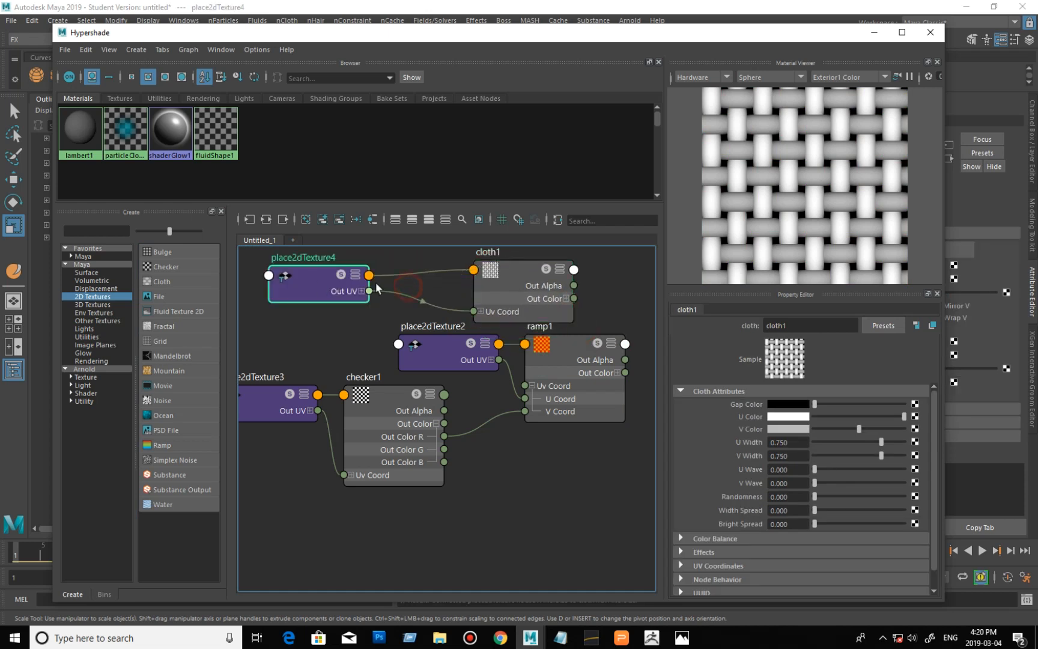
{"action": "left_click_drag", "start_coordinate": [522, 287], "coordinate": [410, 272]}
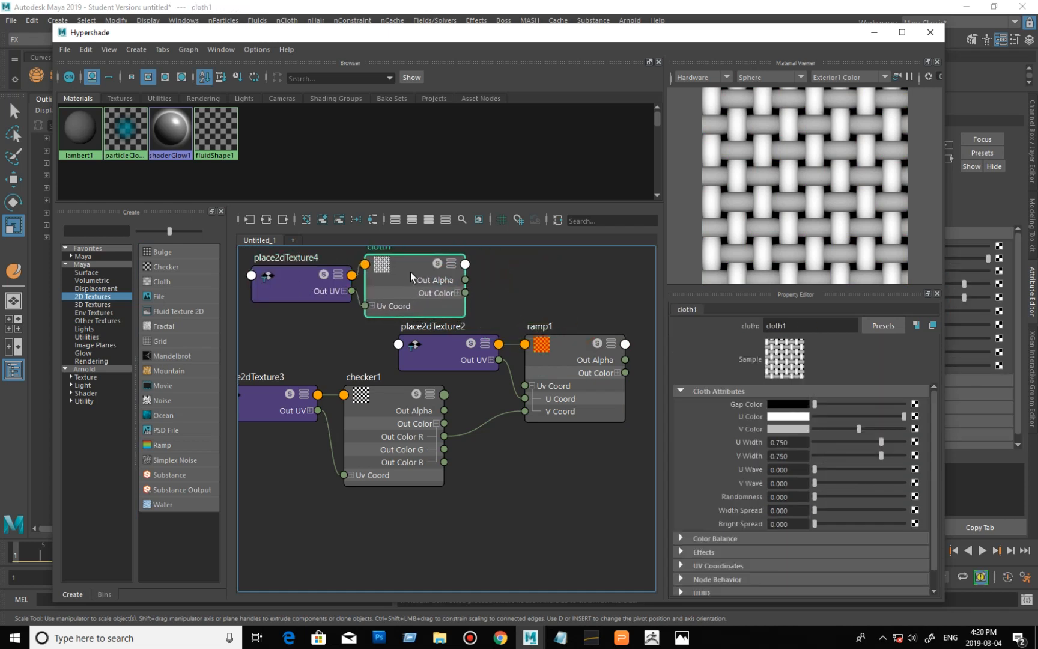
Step: Connect the Out Color R of cloth1 to the V Coord of ramp1 and select ramp1
{"action": "left_click", "coordinate": [457, 292]}
{"action": "left_click_drag", "start_coordinate": [465, 306], "coordinate": [525, 411]}
{"action": "left_click", "coordinate": [574, 357]}
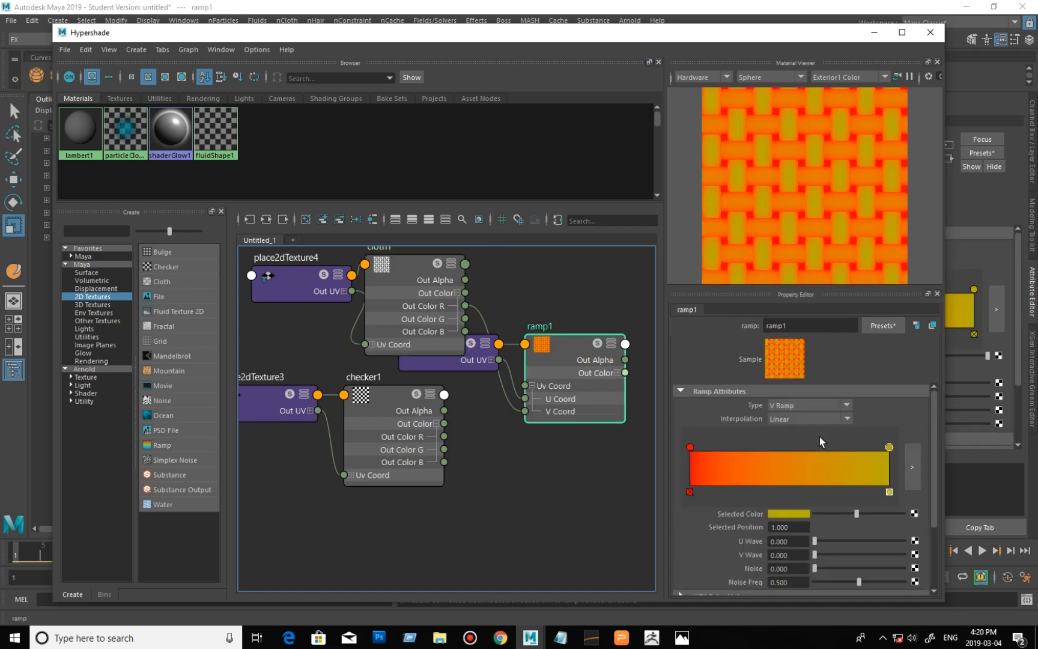
Step: Add a green color stop near the middle of ramp1, at about position 0.51
{"action": "left_click", "coordinate": [792, 465]}
{"action": "left_click", "coordinate": [801, 515]}
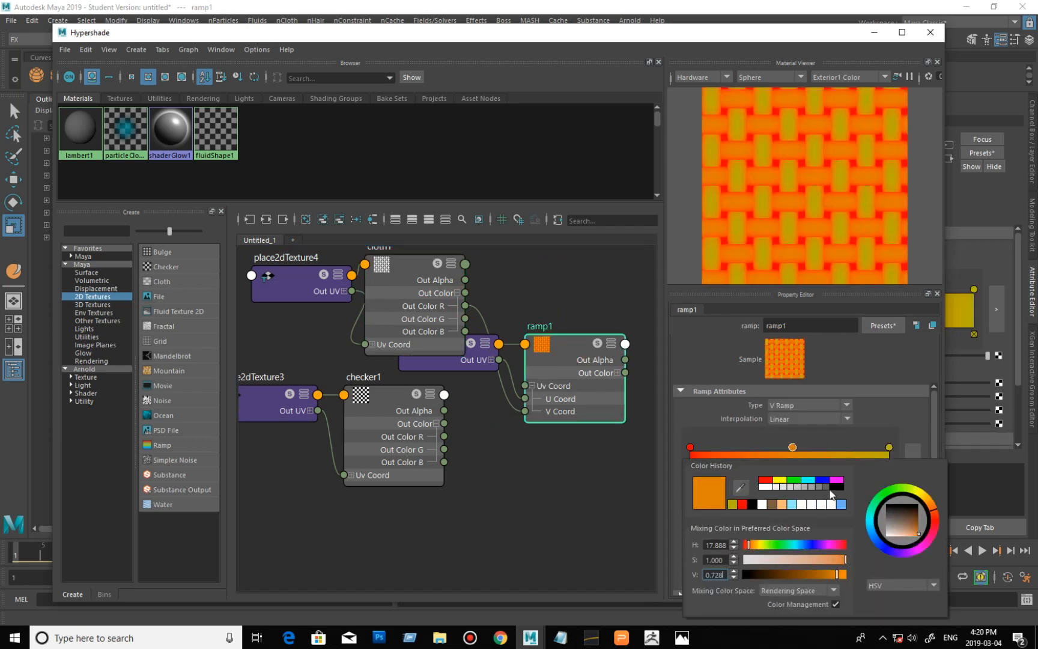
{"action": "left_click", "coordinate": [796, 481]}
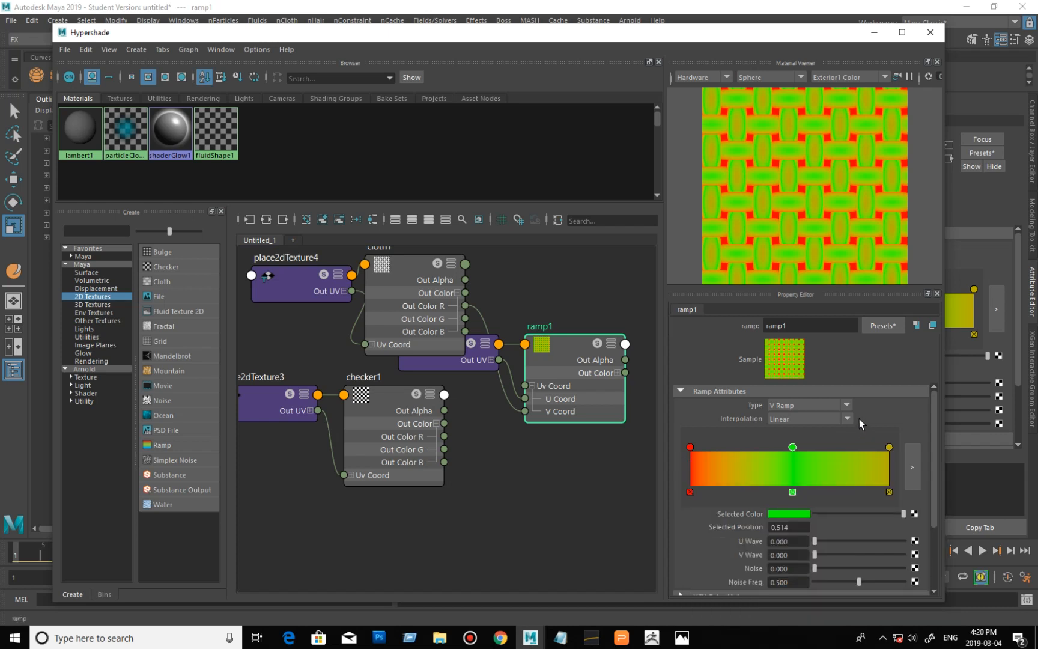
Step: Tighten the ramp1 color bands by moving the red stop inward, the green stop slightly toward red, and the dark yellow stop to about 0.715
{"action": "left_click_drag", "start_coordinate": [692, 448], "coordinate": [783, 447]}
{"action": "left_click", "coordinate": [793, 448]}
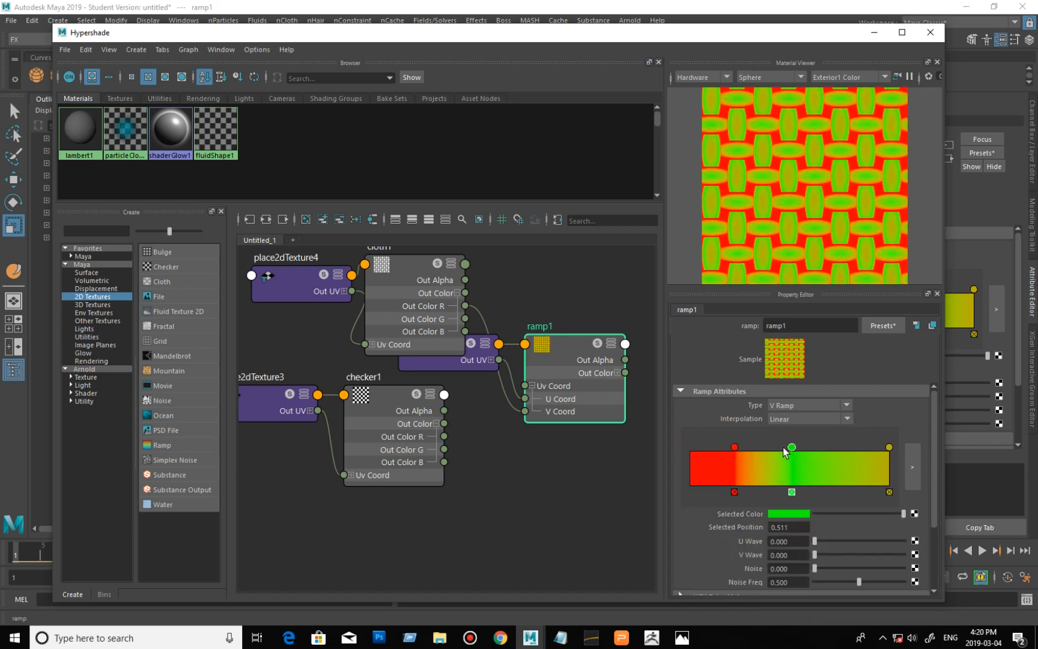
{"action": "left_click", "coordinate": [889, 447]}
{"action": "left_click_drag", "start_coordinate": [874, 450], "coordinate": [820, 449]}
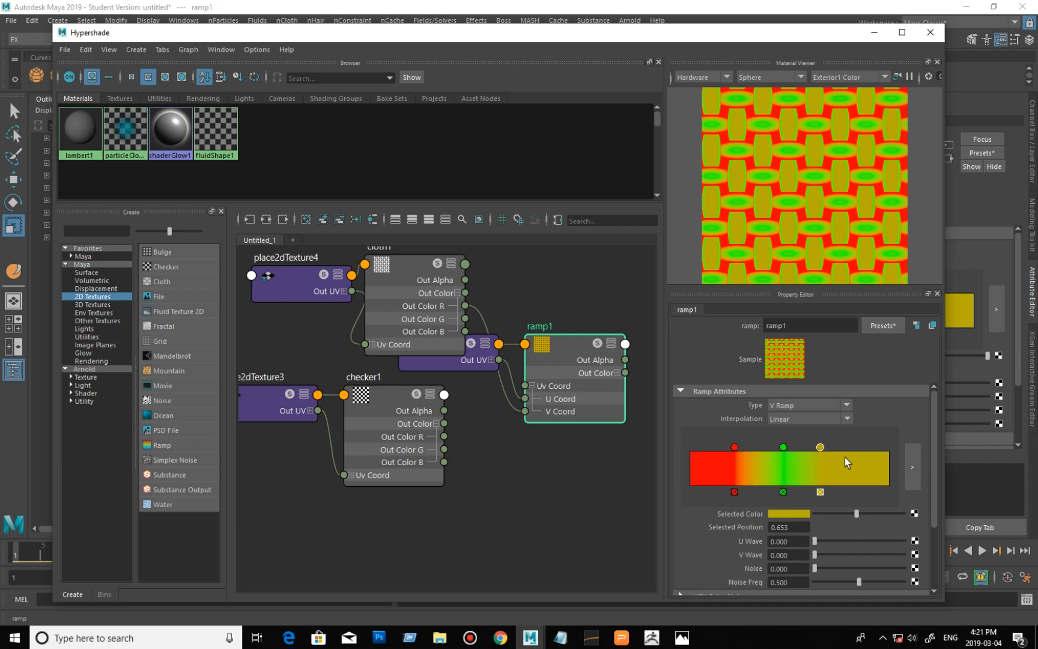
{"action": "mouse_move", "coordinate": [820, 447]}
{"action": "left_mouse_down"}
{"action": "mouse_move", "coordinate": [857, 445]}
{"action": "mouse_move", "coordinate": [832, 445]}
{"action": "left_mouse_up"}
Step: Add a Blend Colors utility node below ramp1, select it to show its attributes, and close the Hypershade
{"action": "left_click", "coordinate": [99, 329]}
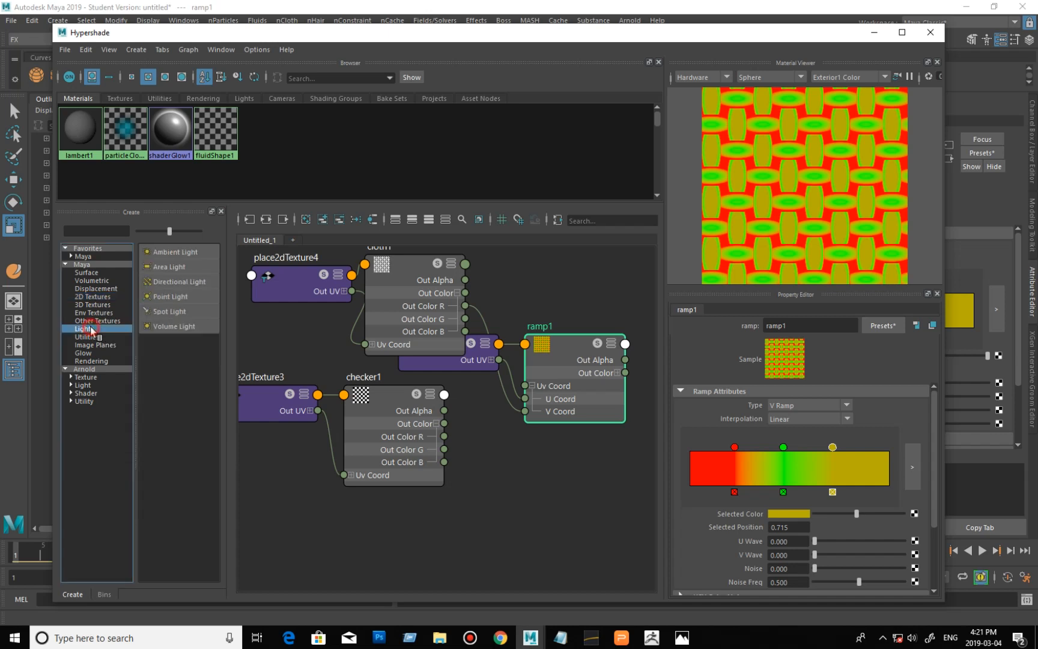
{"action": "left_click", "coordinate": [85, 337]}
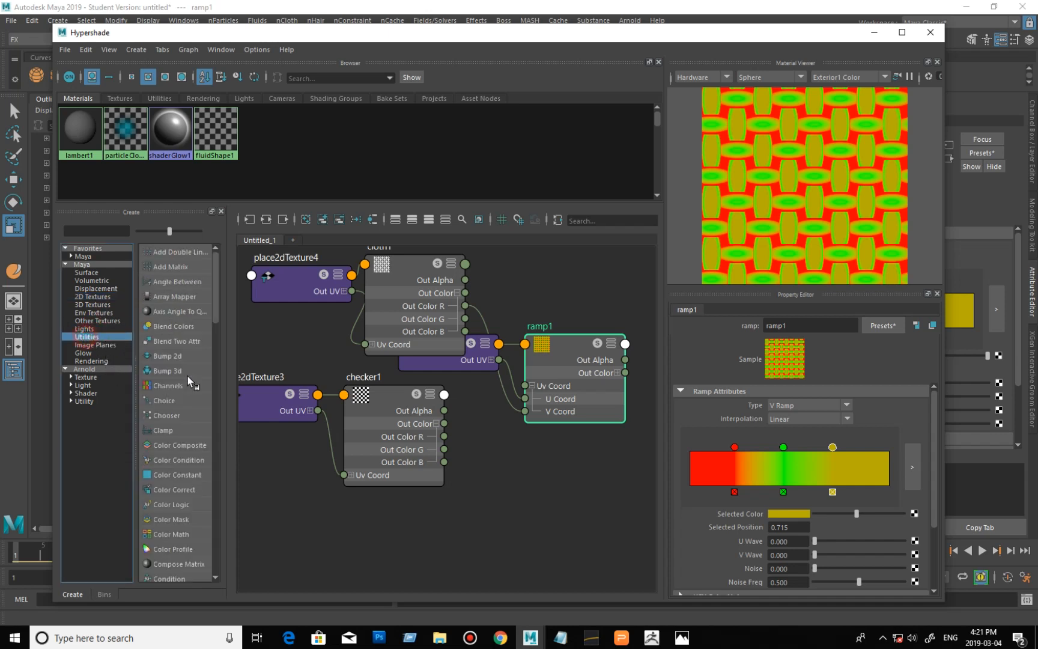
{"action": "left_click_drag", "start_coordinate": [358, 438], "coordinate": [451, 481]}
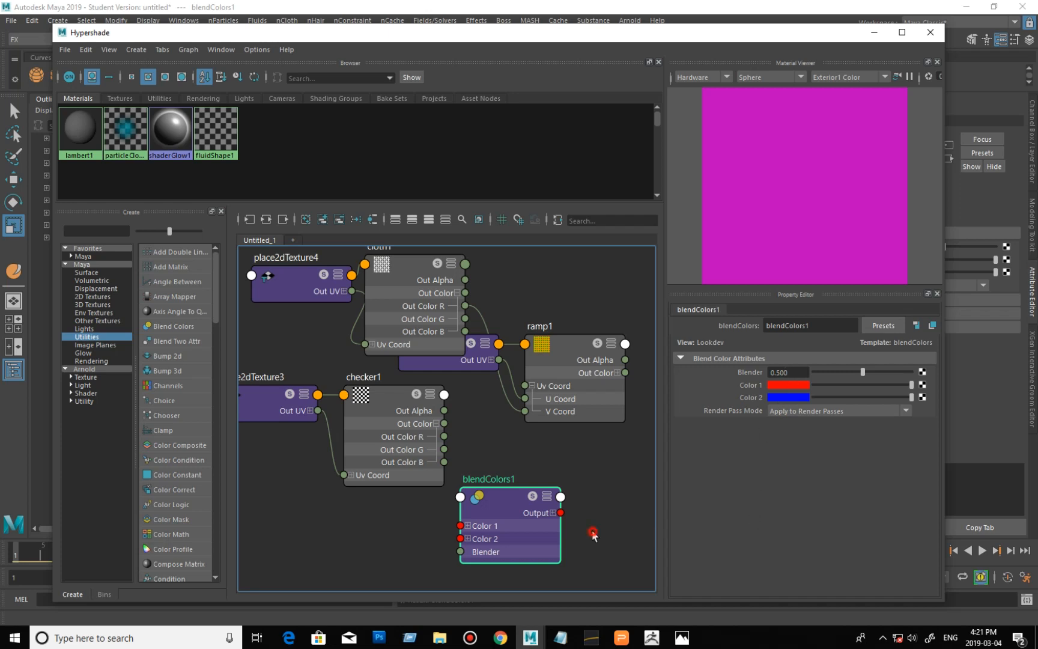
{"action": "left_click_drag", "start_coordinate": [511, 514], "coordinate": [518, 492]}
{"action": "mouse_move", "coordinate": [563, 343]}
{"action": "left_mouse_down"}
{"action": "mouse_move", "coordinate": [577, 347]}
{"action": "mouse_move", "coordinate": [555, 331]}
{"action": "left_mouse_up"}
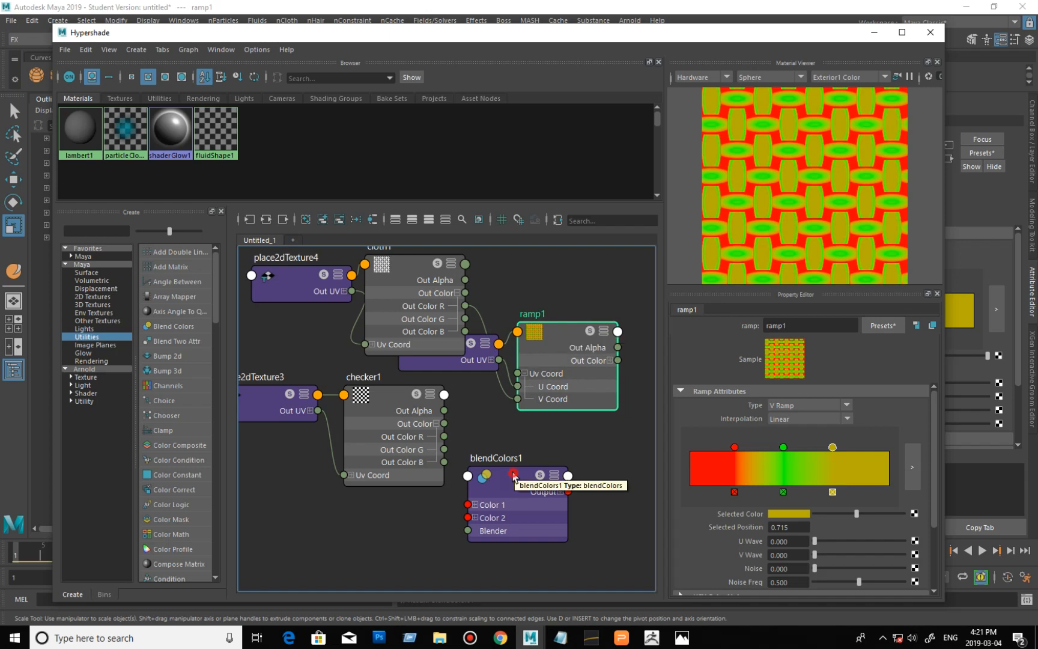
{"action": "left_click", "coordinate": [529, 484]}
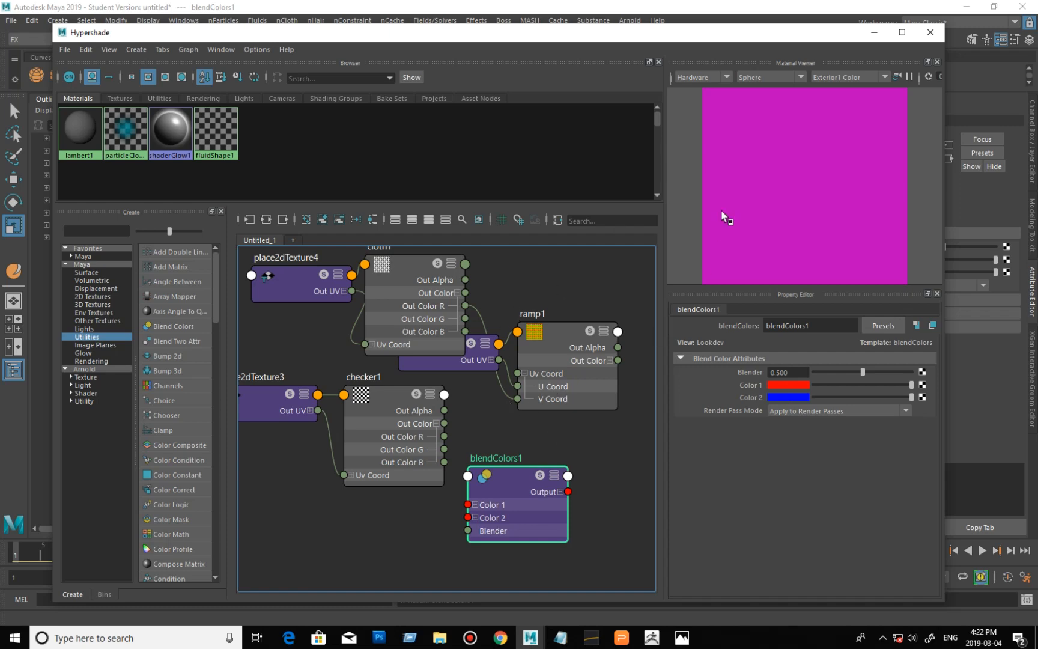
{"action": "left_click", "coordinate": [930, 33]}
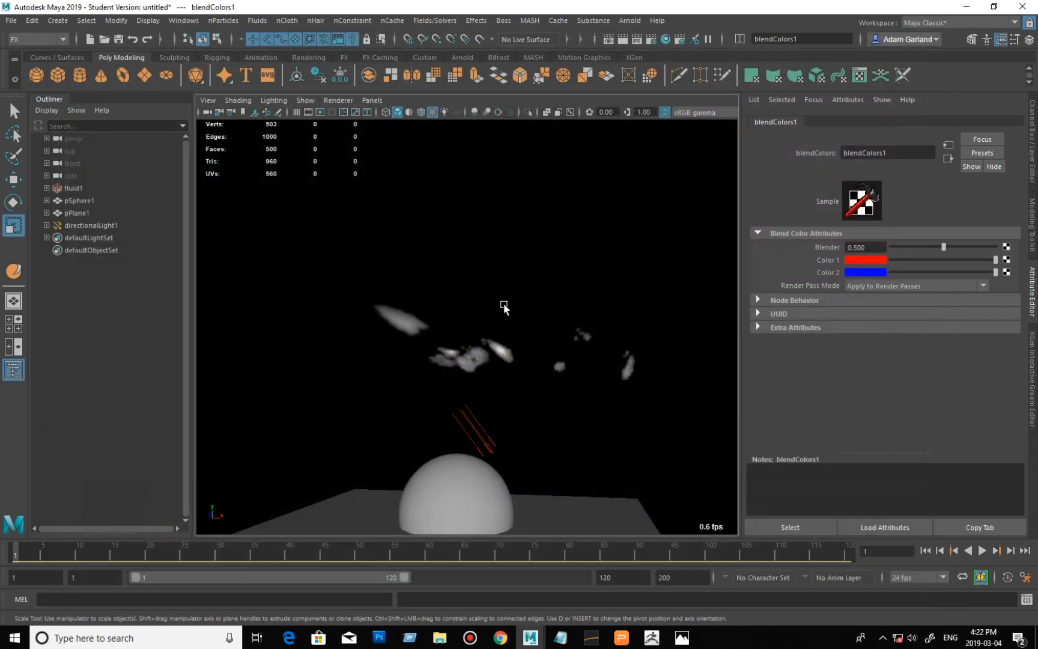